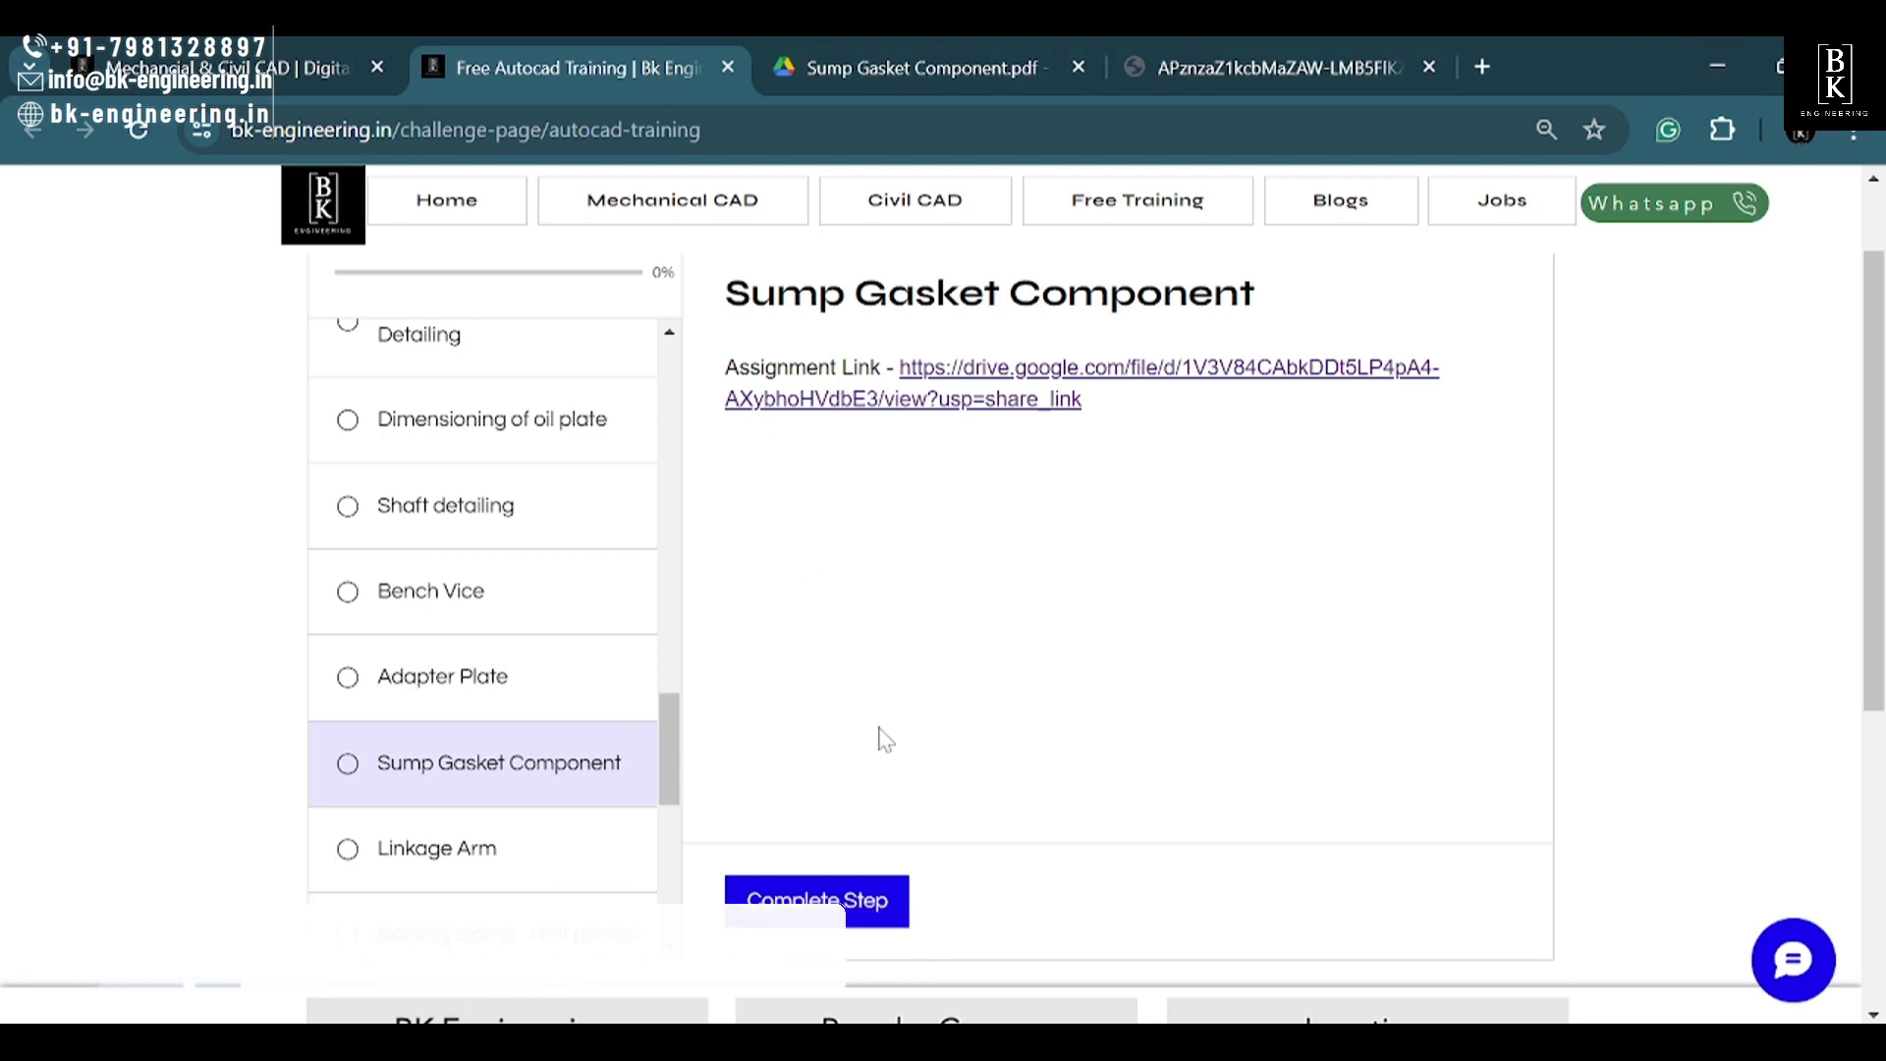
Step: Open the Sump Gasket Component PDF from Google Drive and view its dimensioned drawing as a full page
{"action": "scroll", "coordinate": [794, 643], "scroll_direction": "up", "scroll_amount": 1}
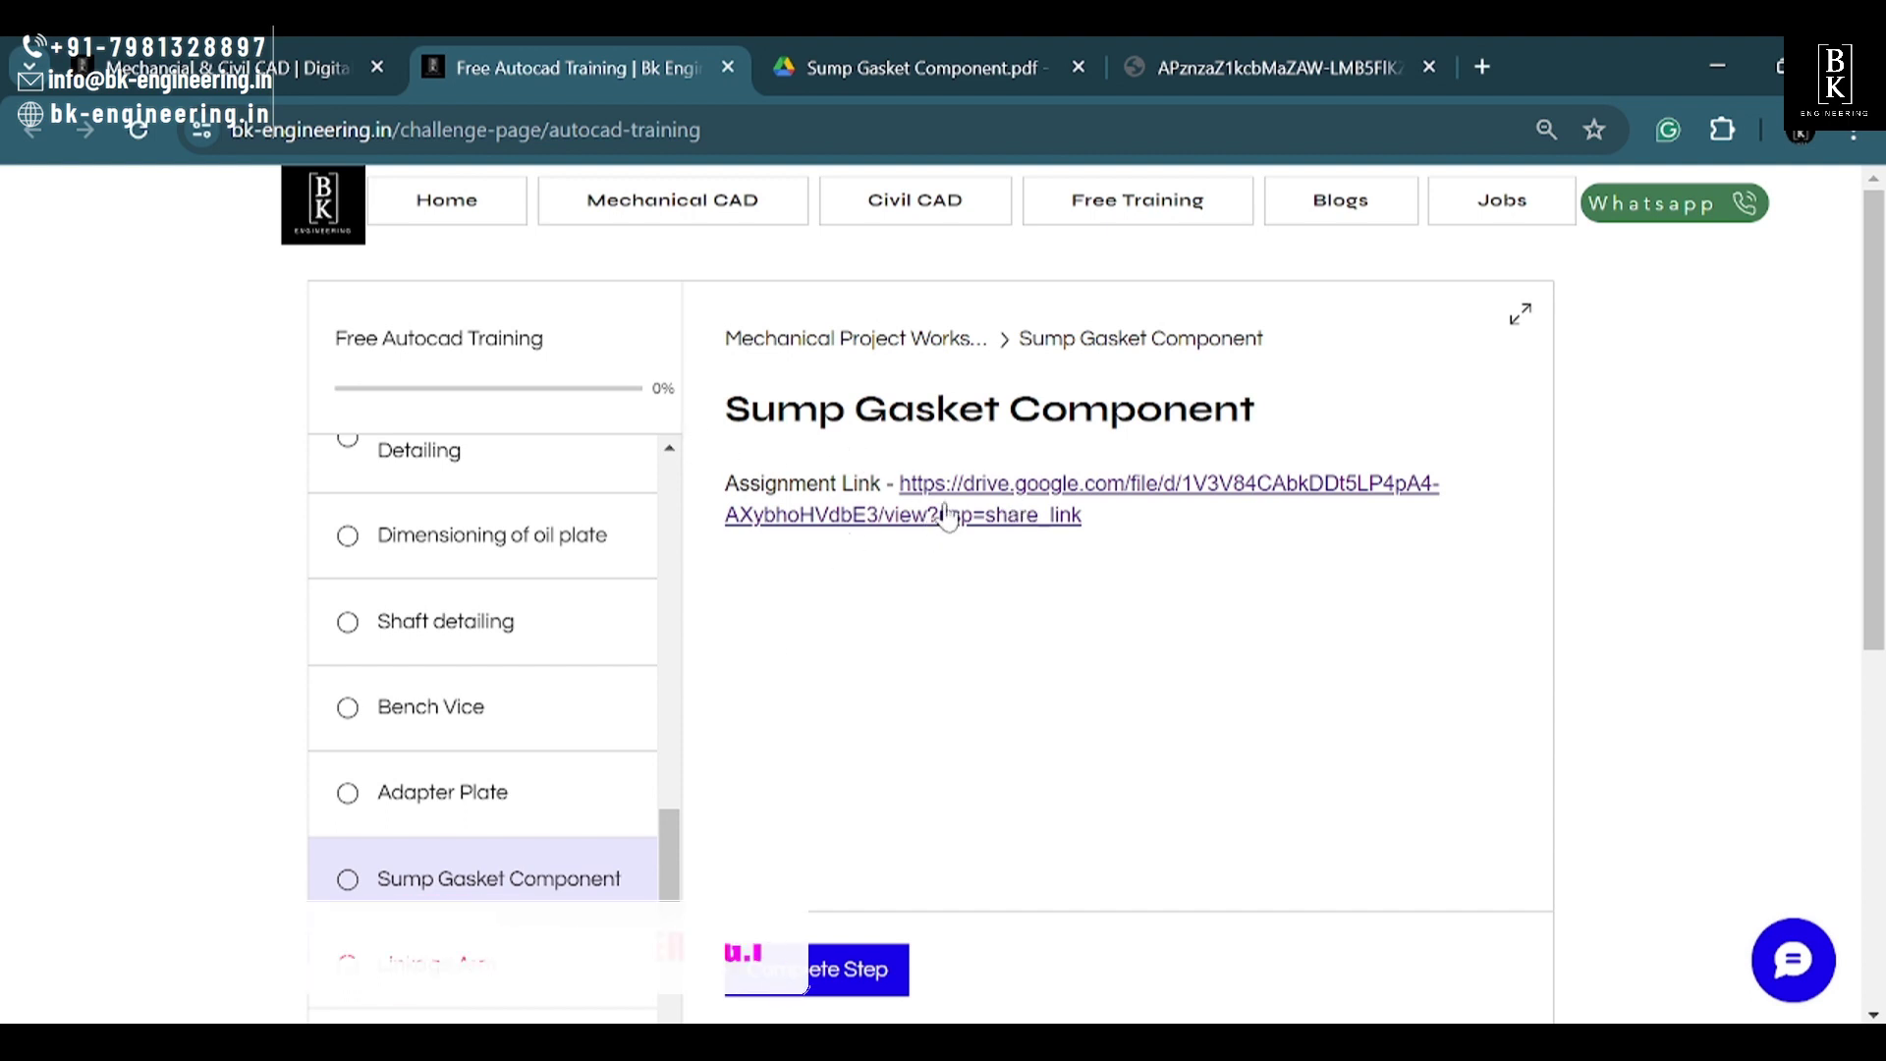
{"action": "left_click", "coordinate": [884, 67]}
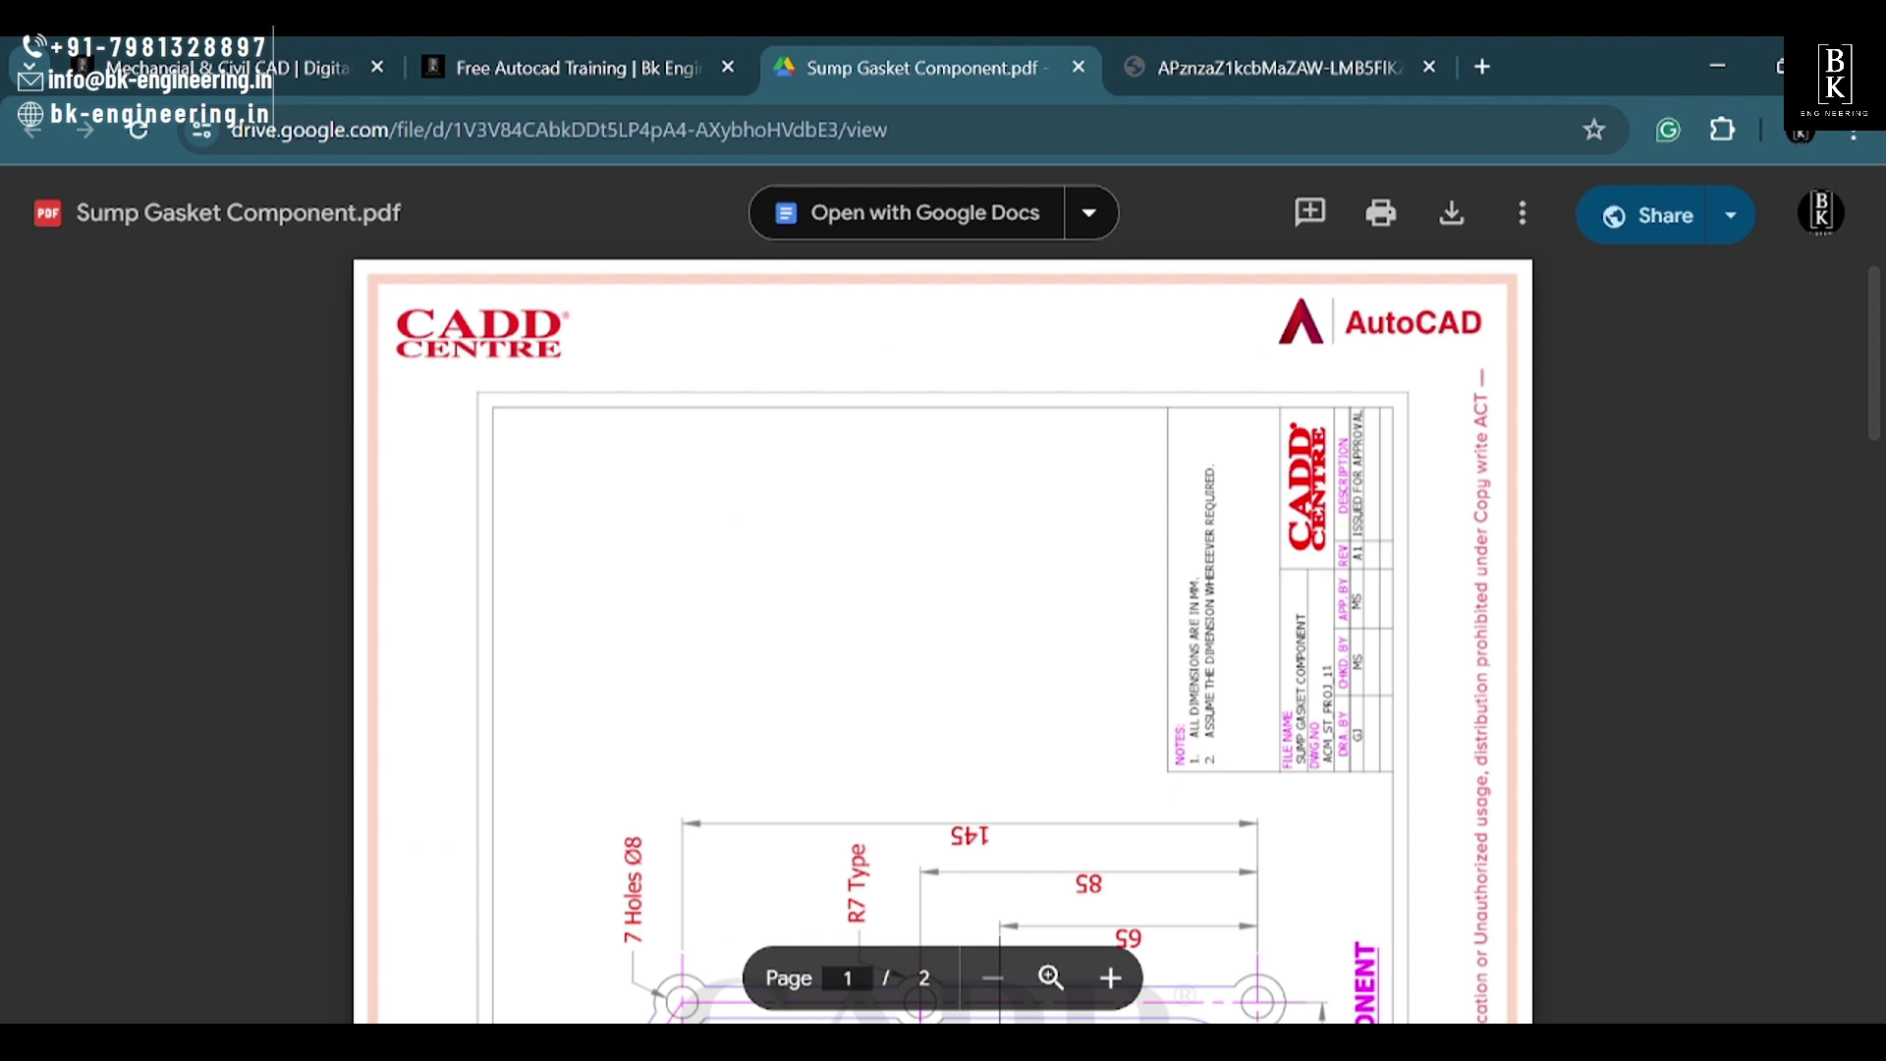
{"action": "scroll", "coordinate": [943, 590], "scroll_direction": "down", "scroll_amount": 3}
{"action": "scroll", "coordinate": [943, 589], "scroll_direction": "down", "scroll_amount": 2}
{"action": "scroll", "coordinate": [942, 589], "scroll_direction": "down", "scroll_amount": 2}
{"action": "scroll", "coordinate": [943, 590], "scroll_direction": "down", "scroll_amount": 1}
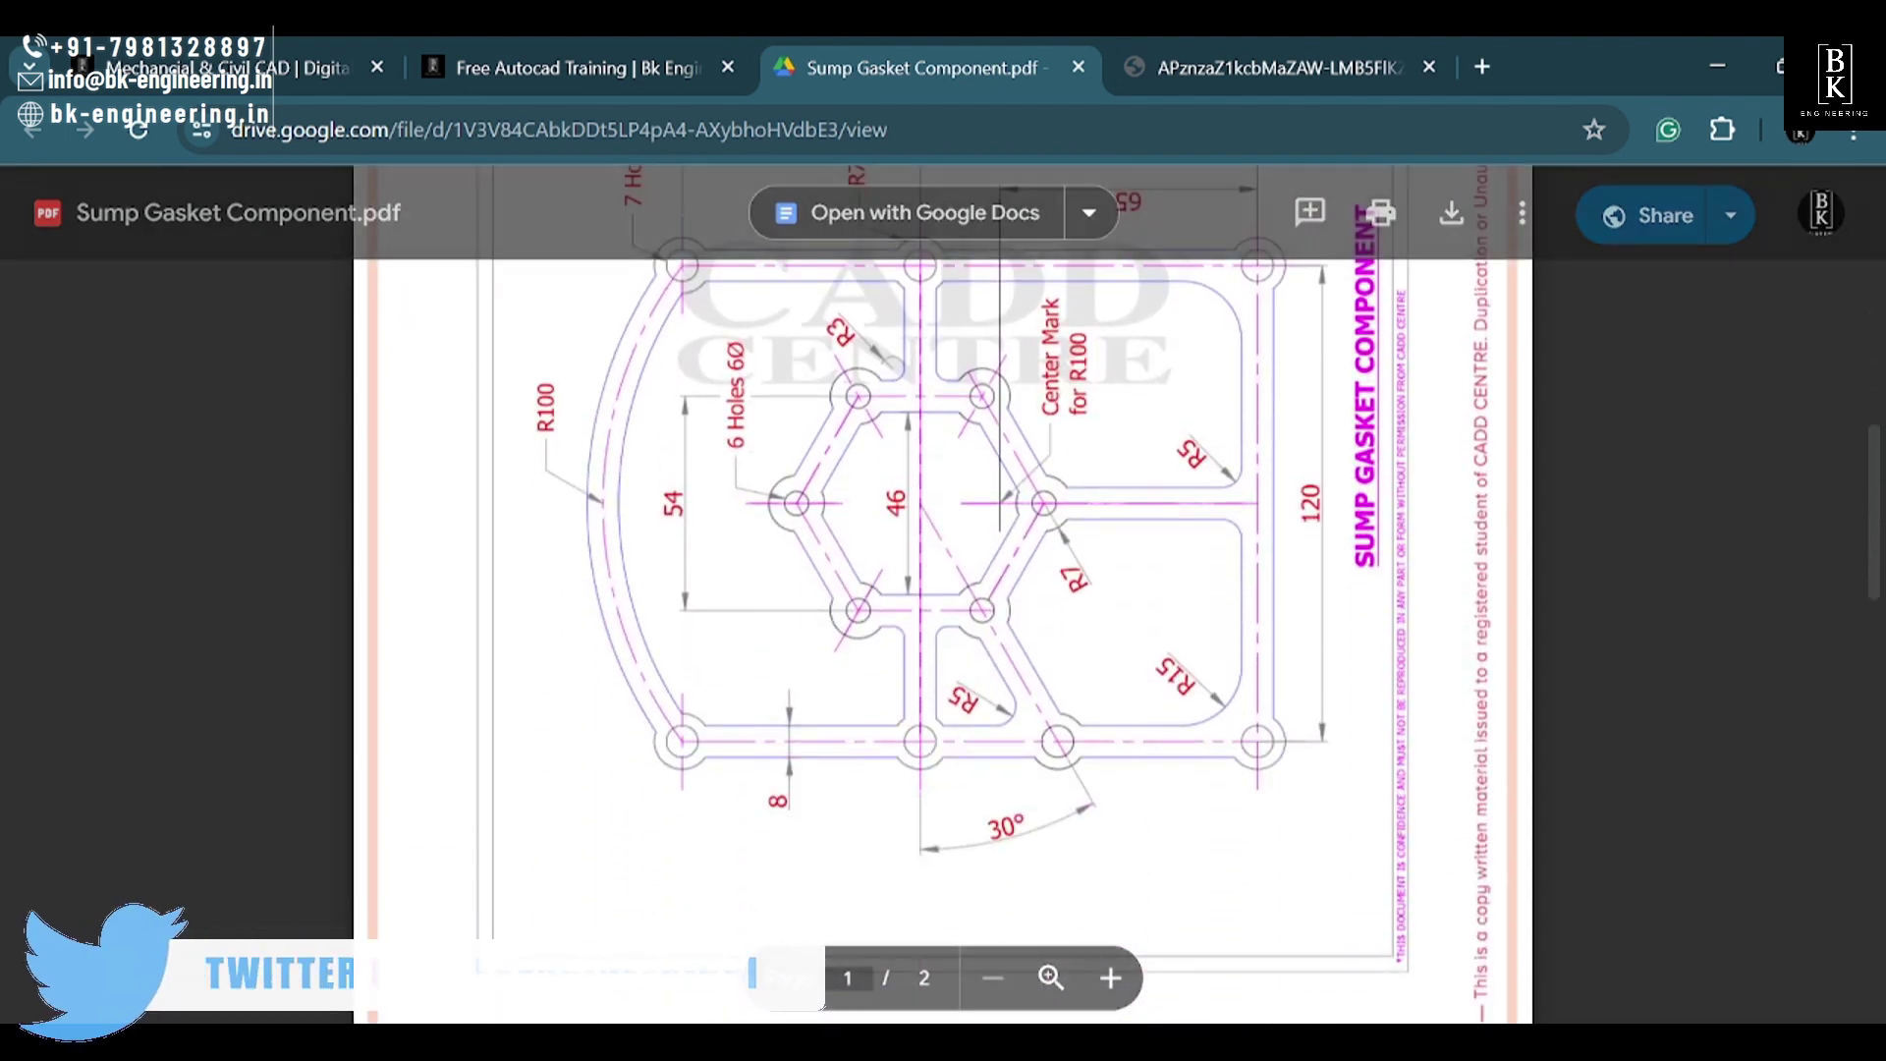
{"action": "scroll", "coordinate": [942, 589], "scroll_direction": "up", "scroll_amount": 2}
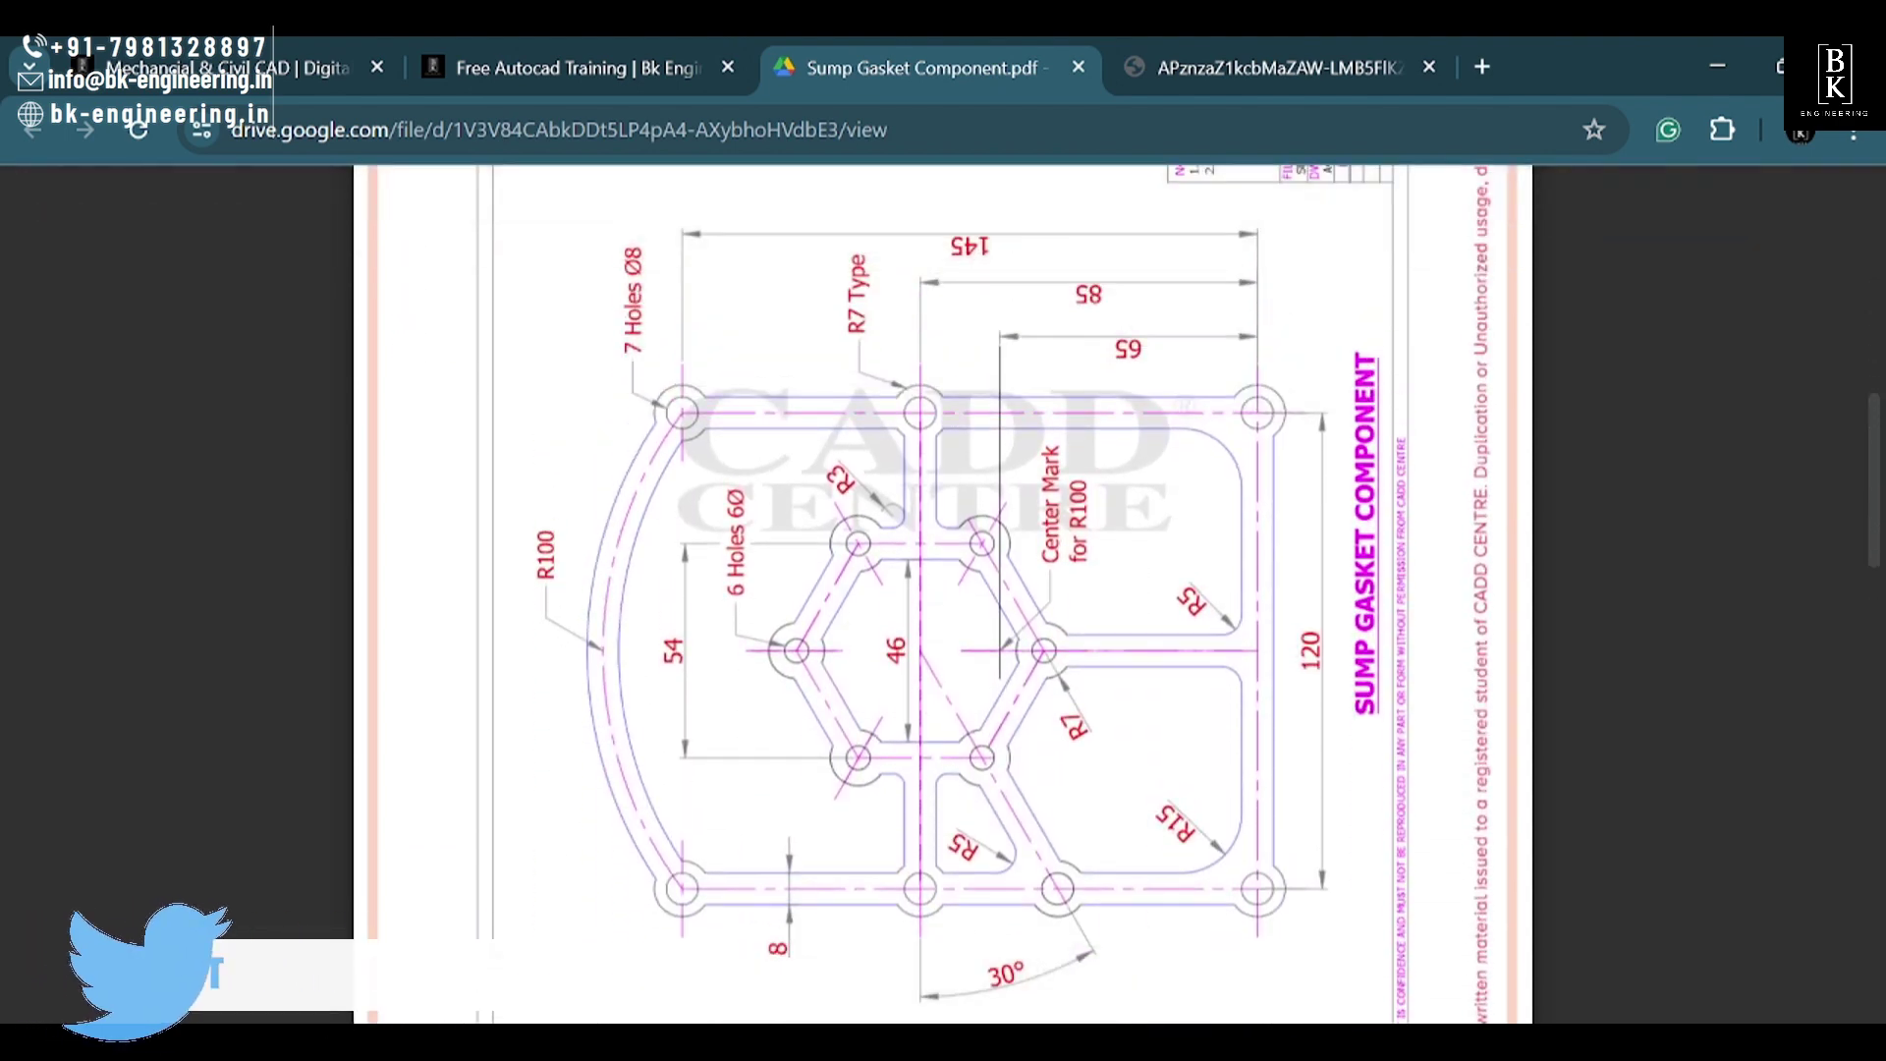
{"action": "left_click", "coordinate": [1215, 69]}
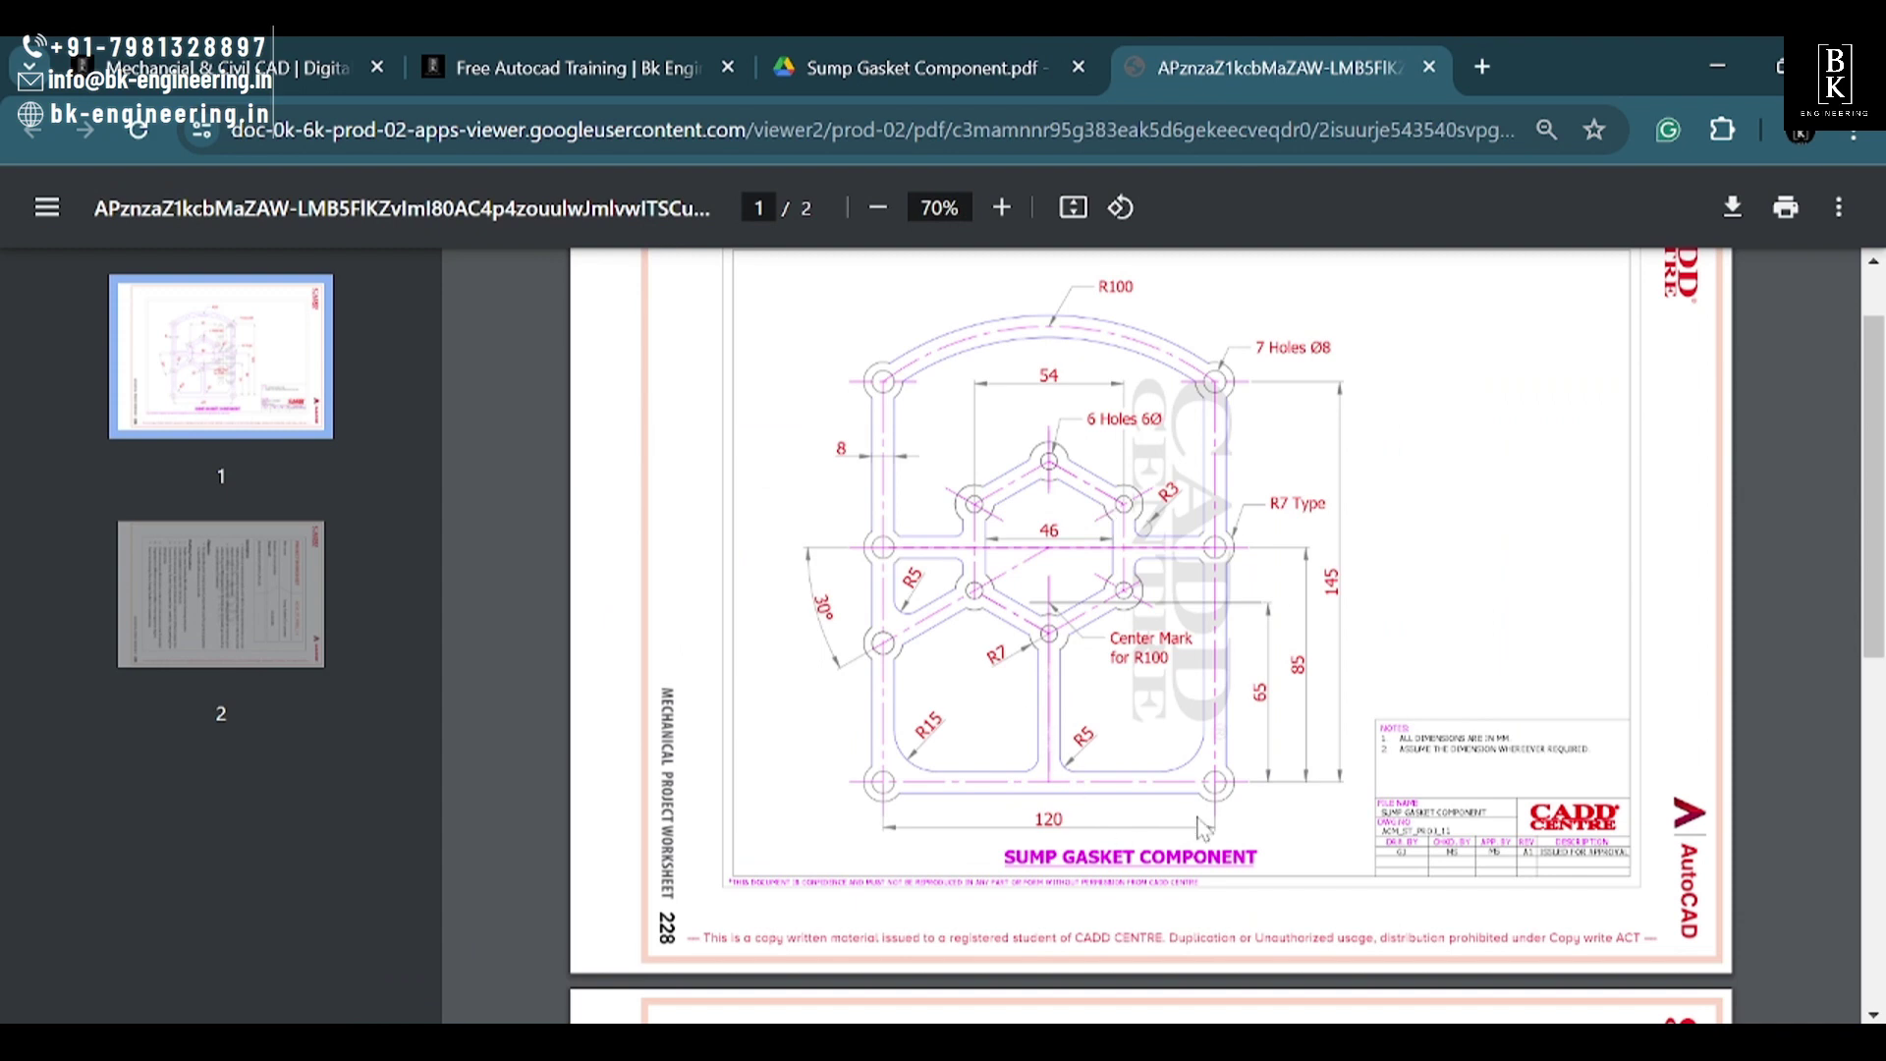
Step: Bring up the blank AutoCAD drawing and confirm Decimal length units in Millimeters
{"action": "left_click", "coordinate": [1121, 946]}
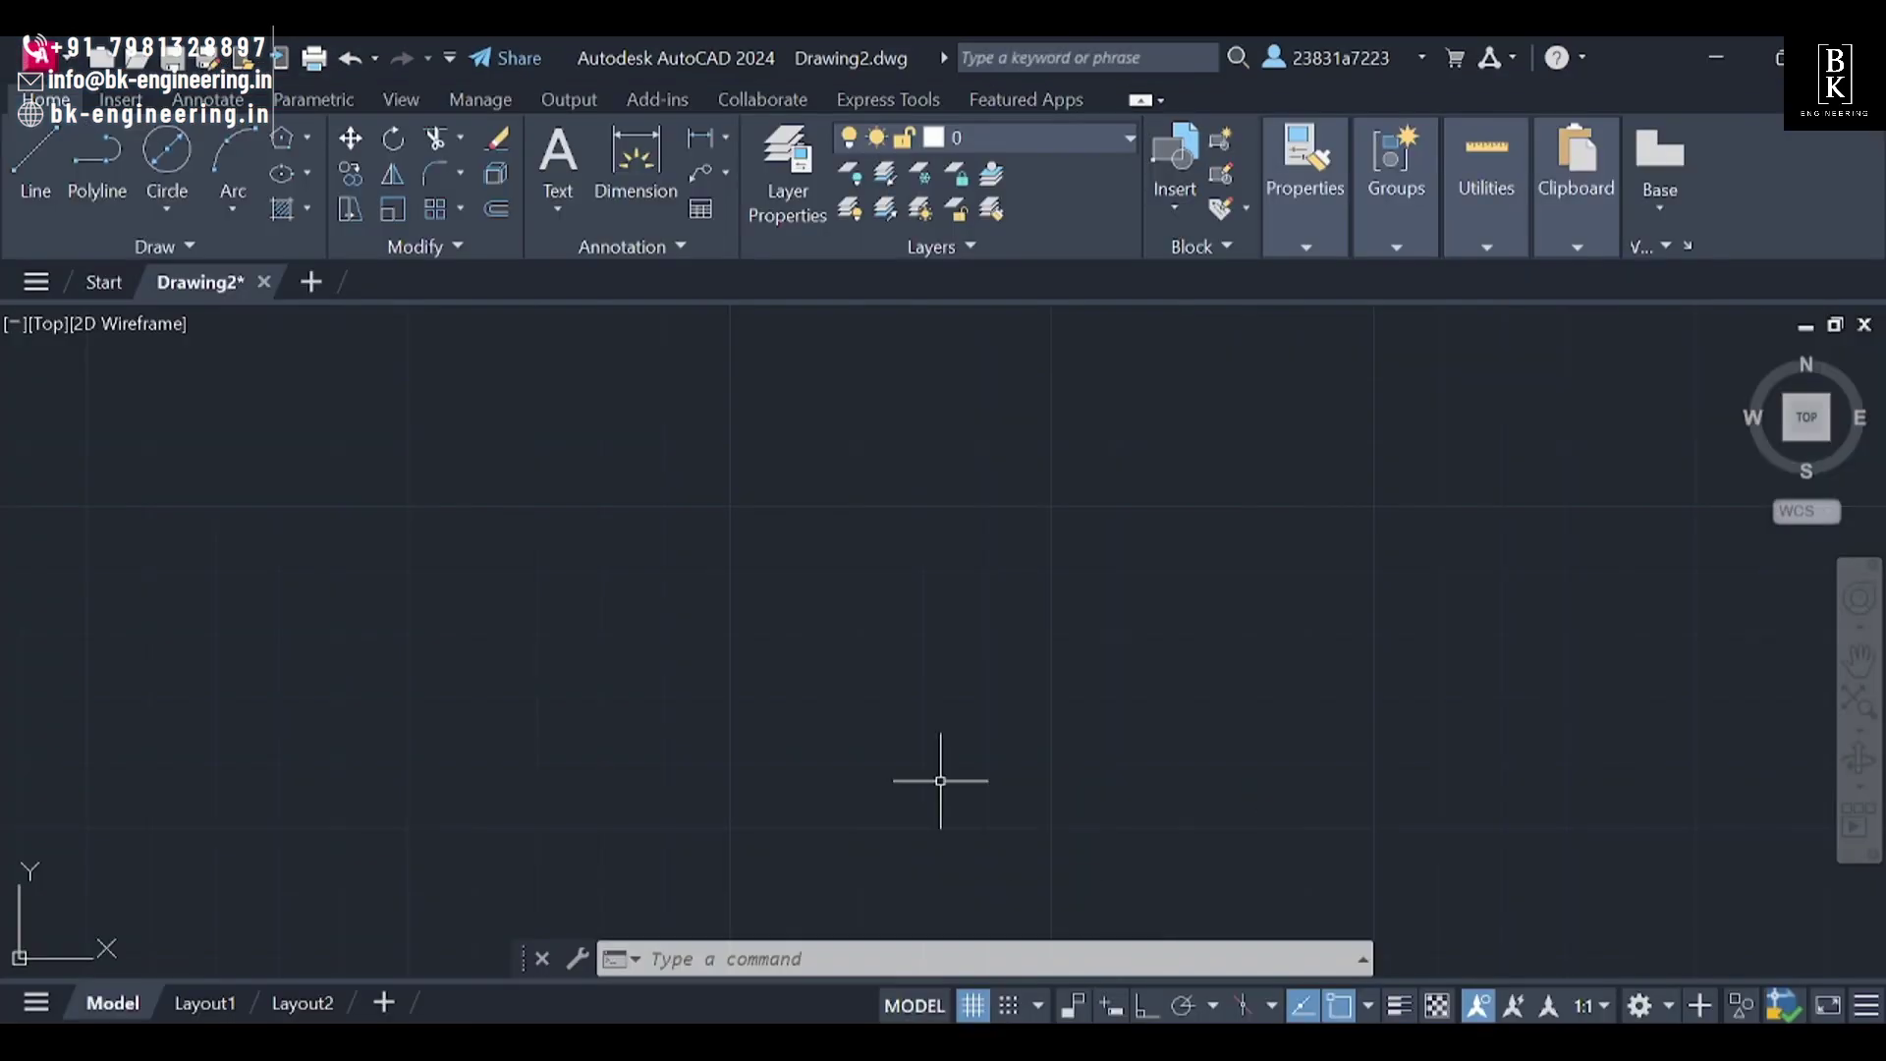
{"action": "left_click", "coordinate": [33, 138]}
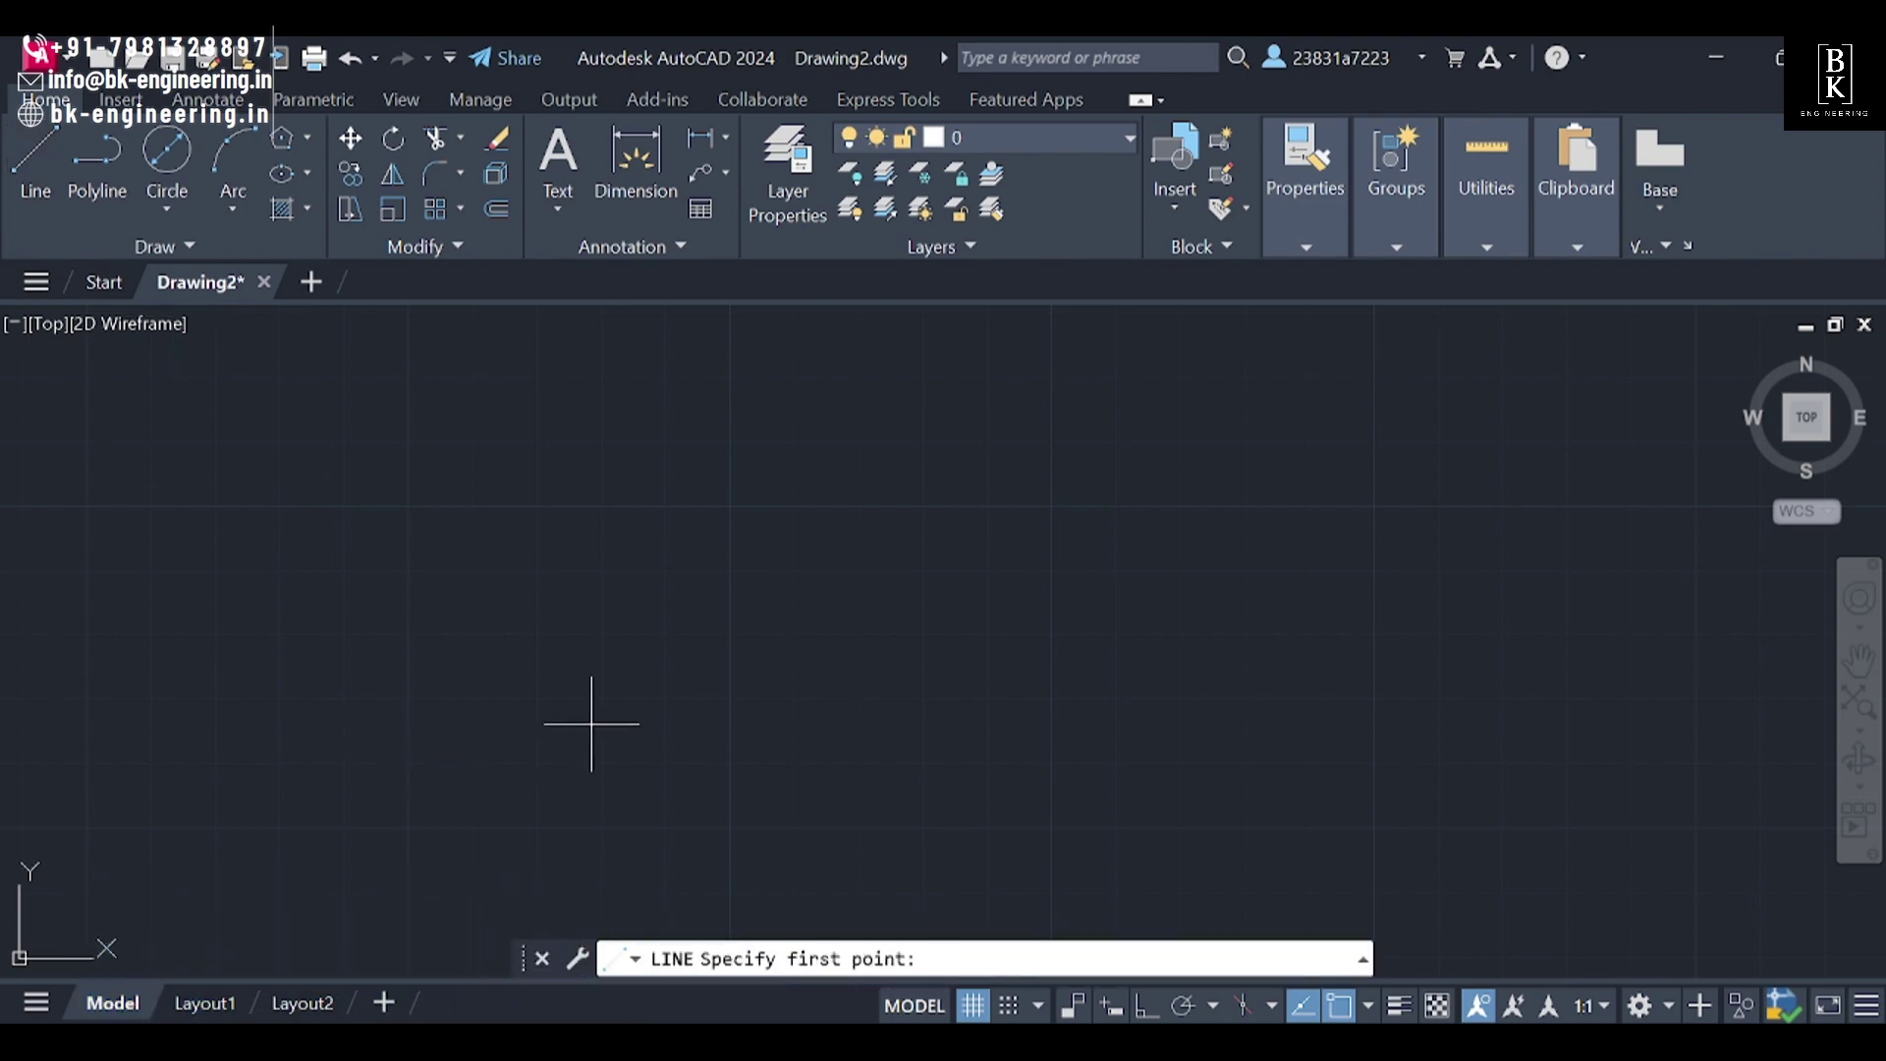
{"action": "key", "text": "Escape"}
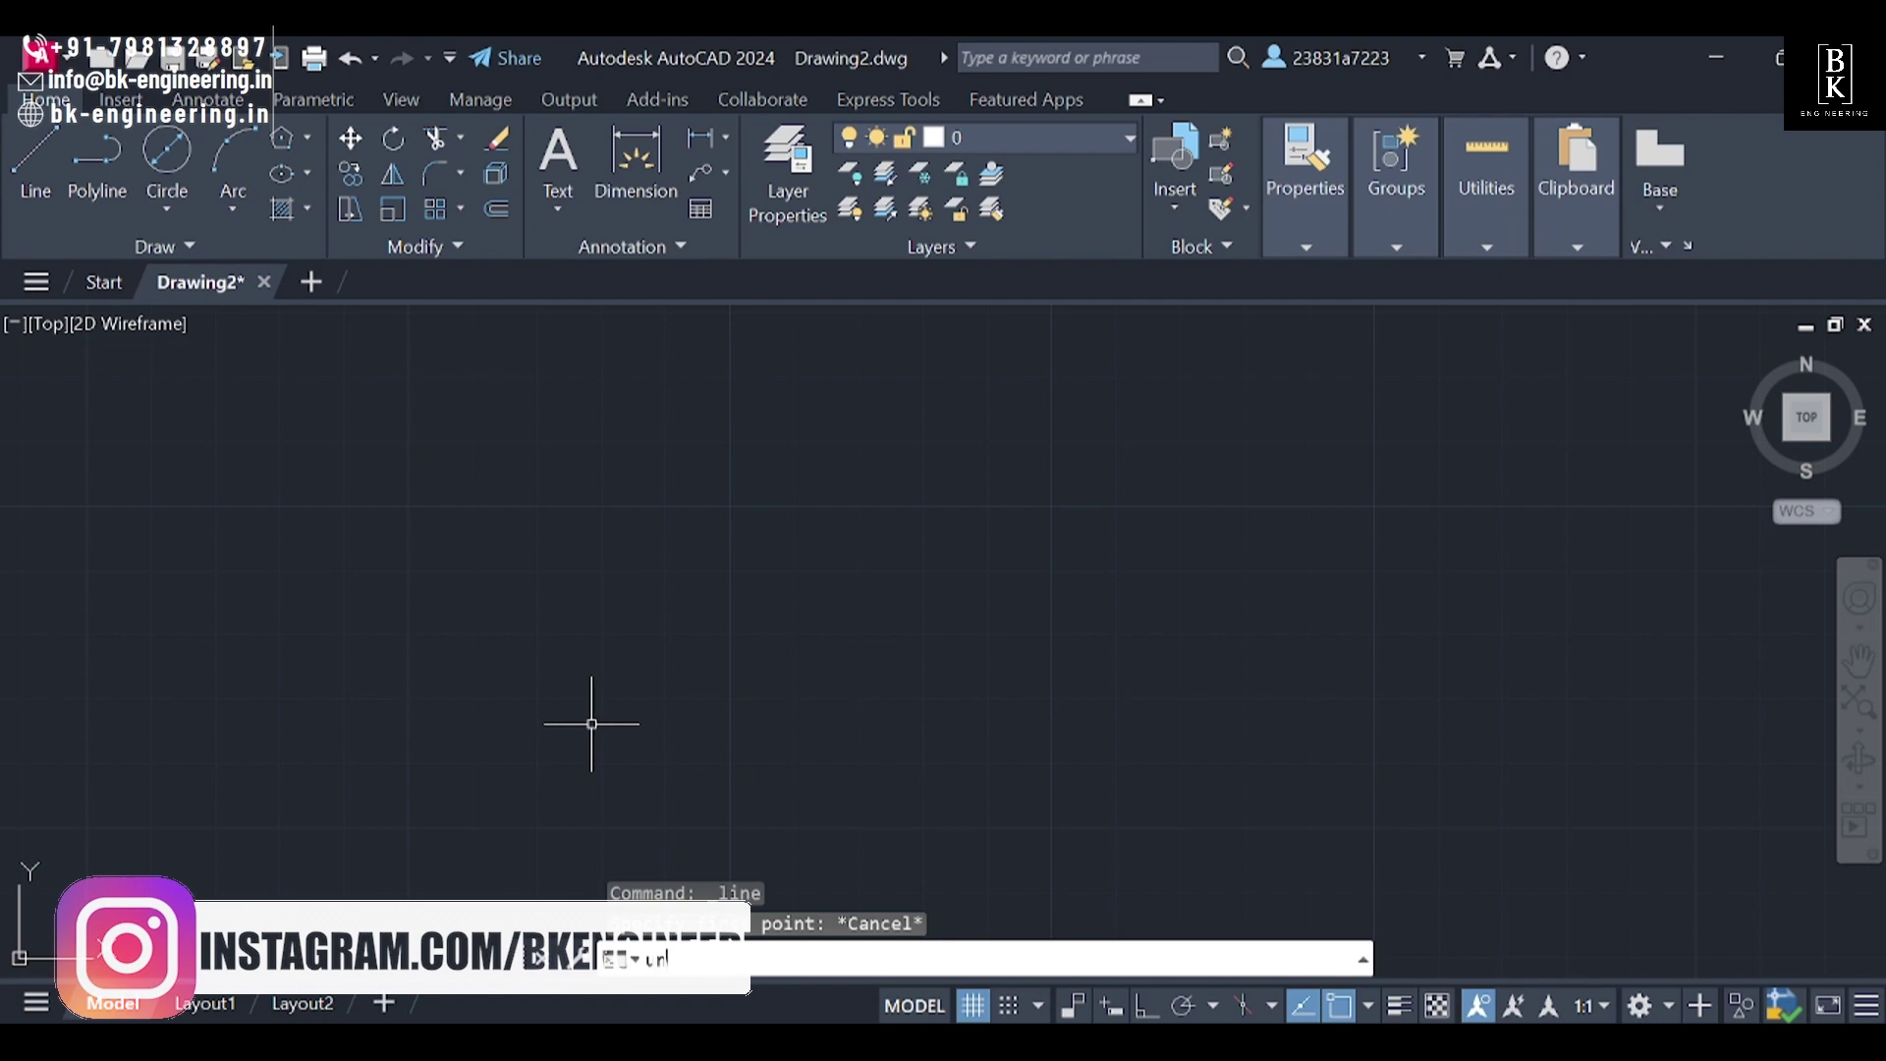
{"action": "key", "text": "Return"}
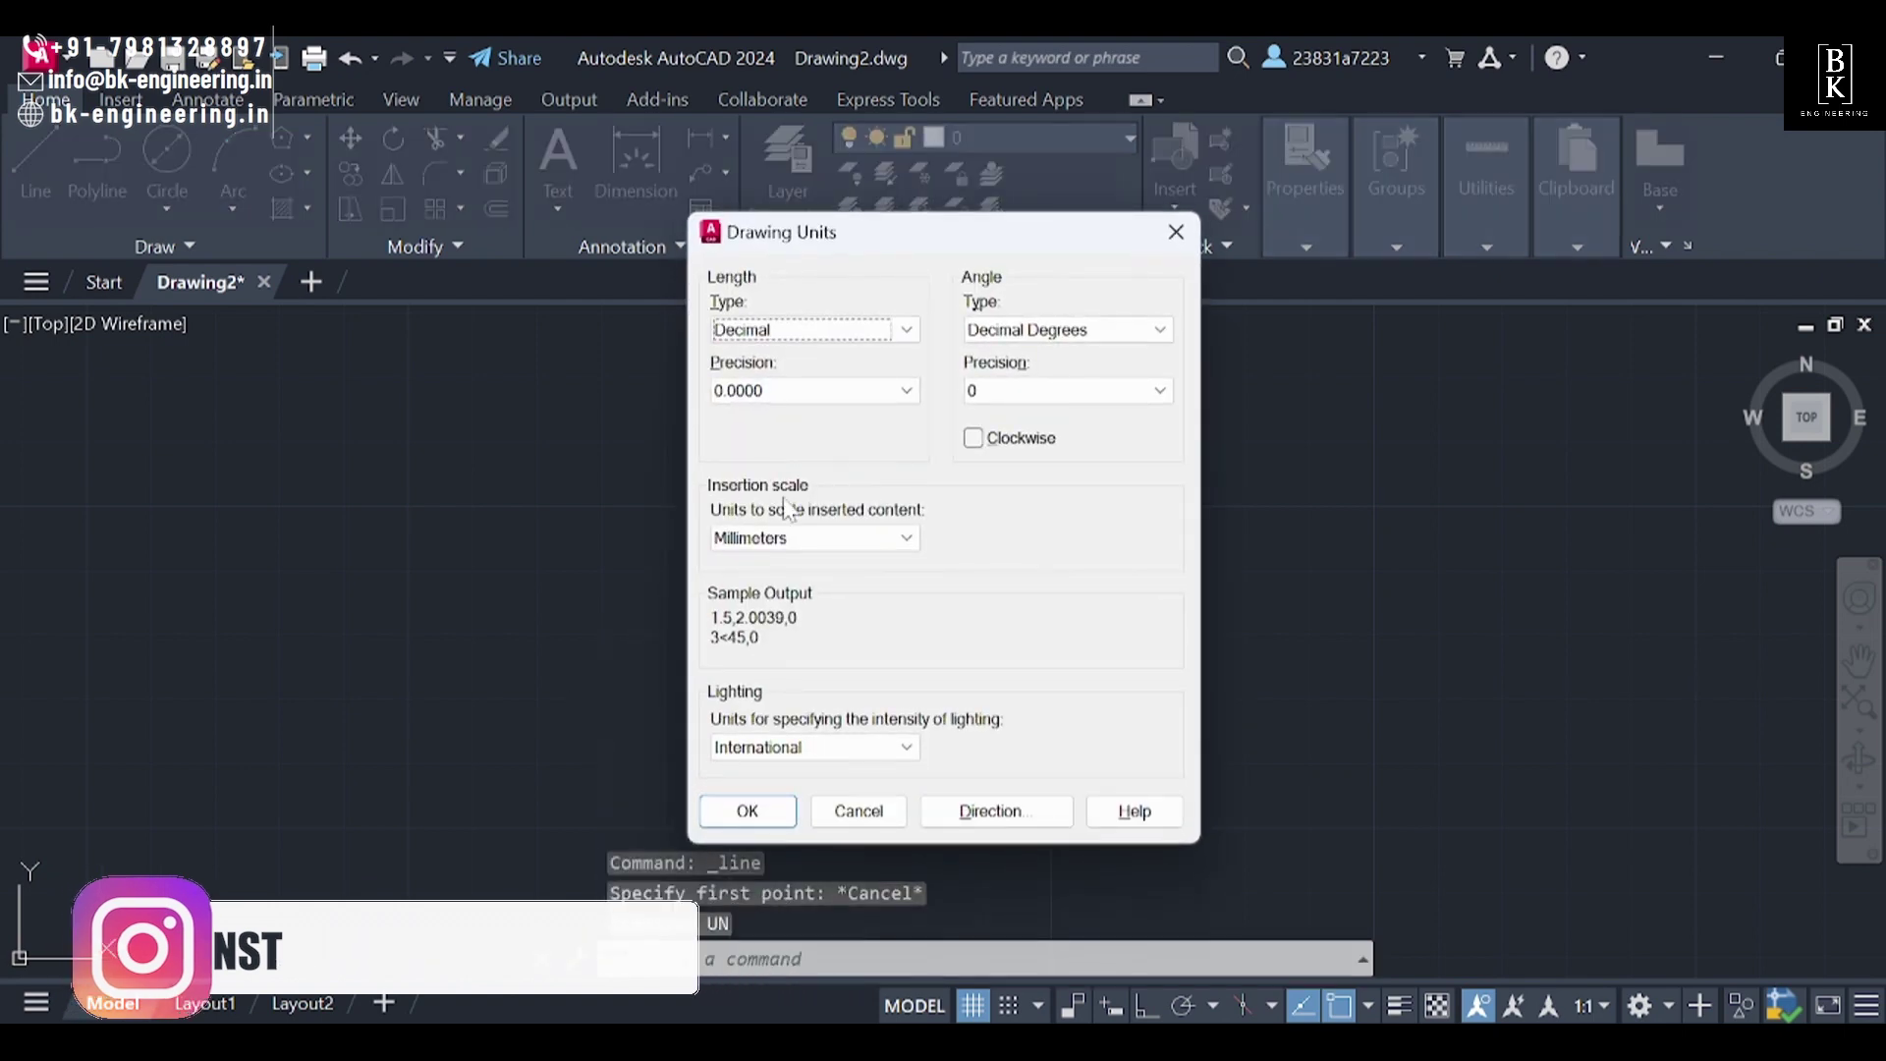
{"action": "left_click", "coordinate": [747, 811]}
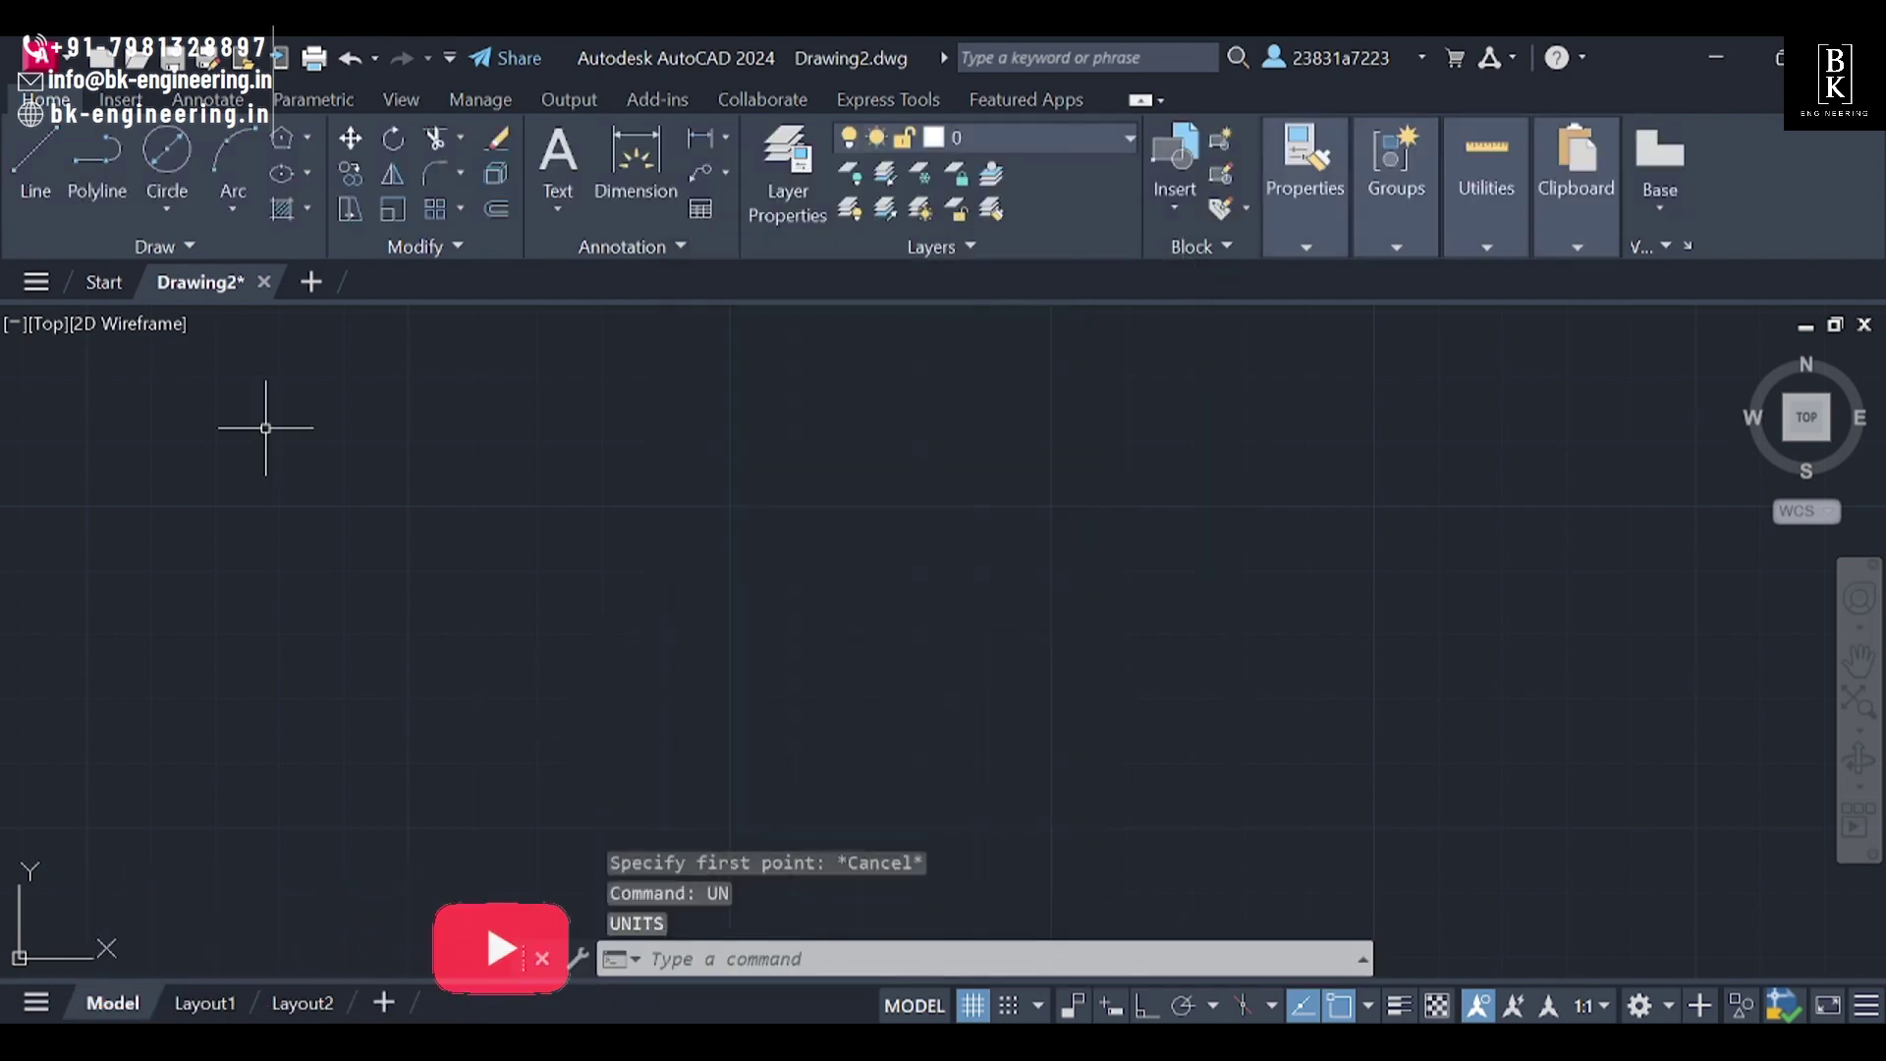
Step: Draw a closed 120 by 145 rectangle with Ortho-locked lines
{"action": "left_click", "coordinate": [34, 158]}
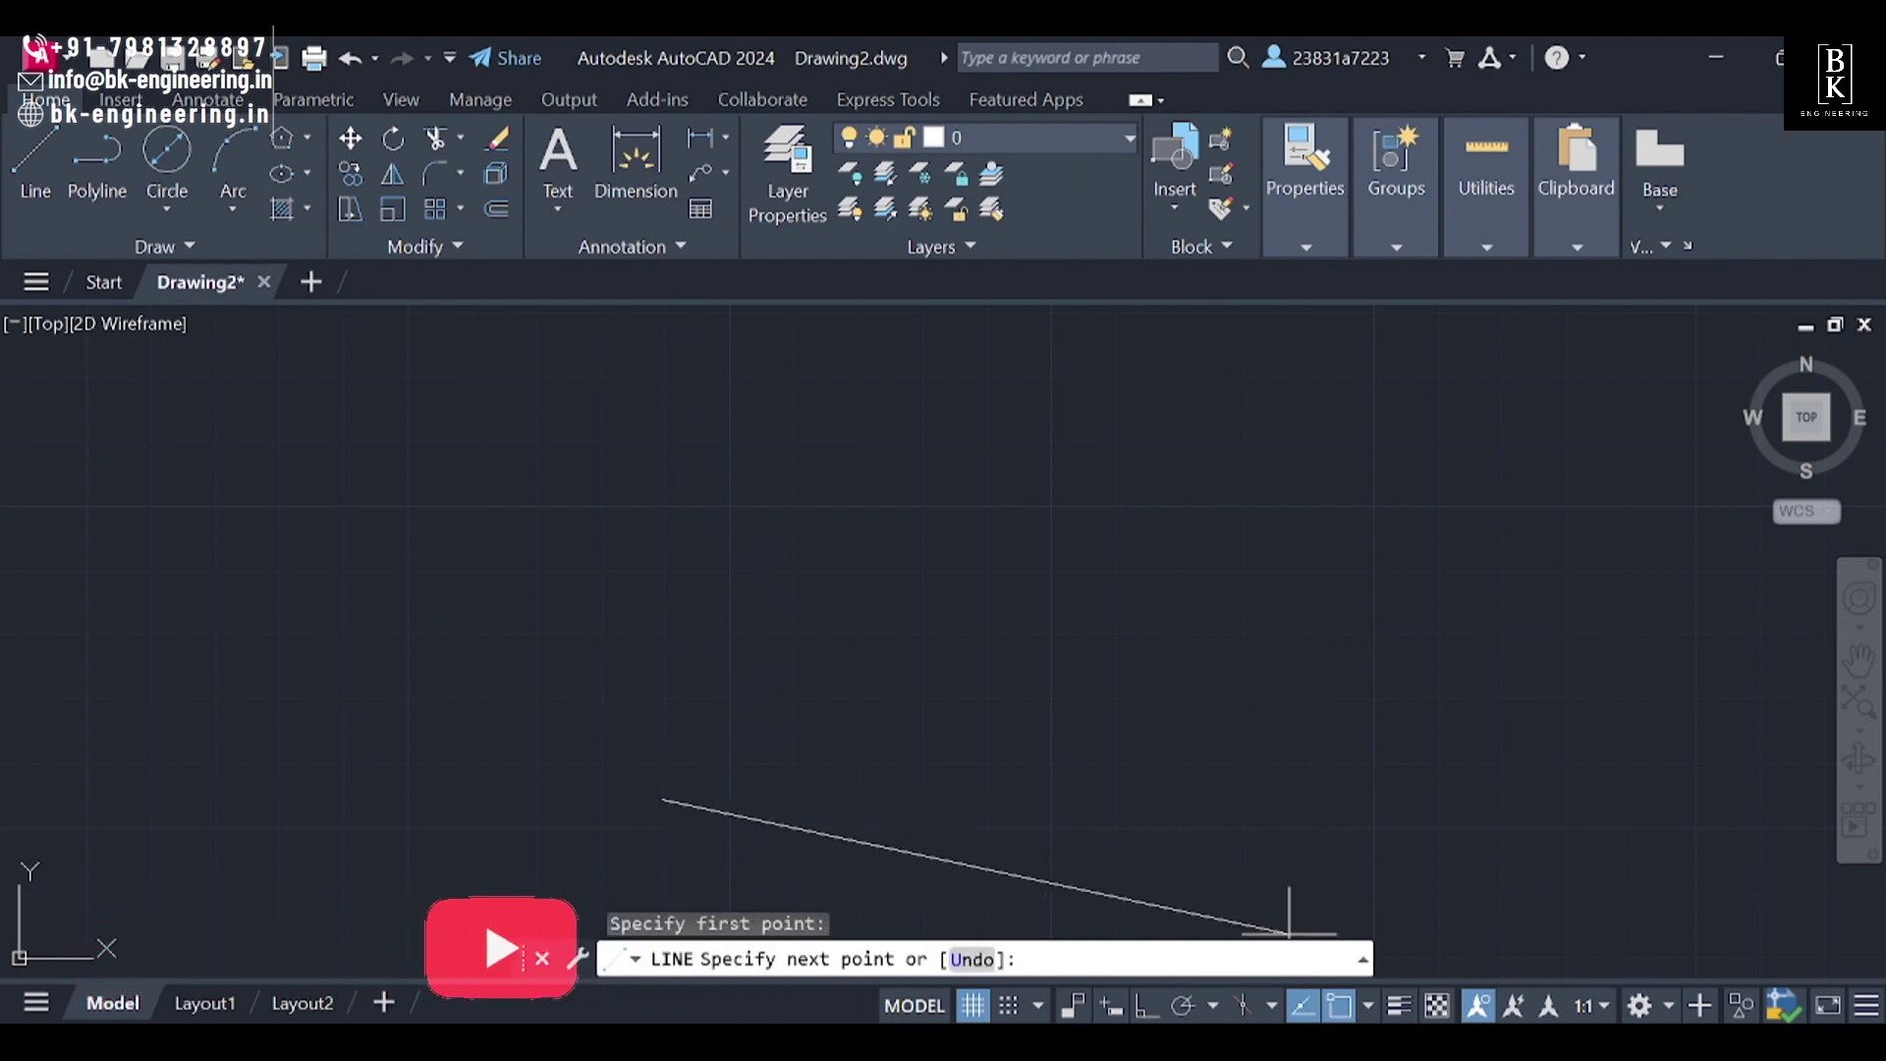
{"action": "key", "text": "F8"}
{"action": "type", "text": "12"}
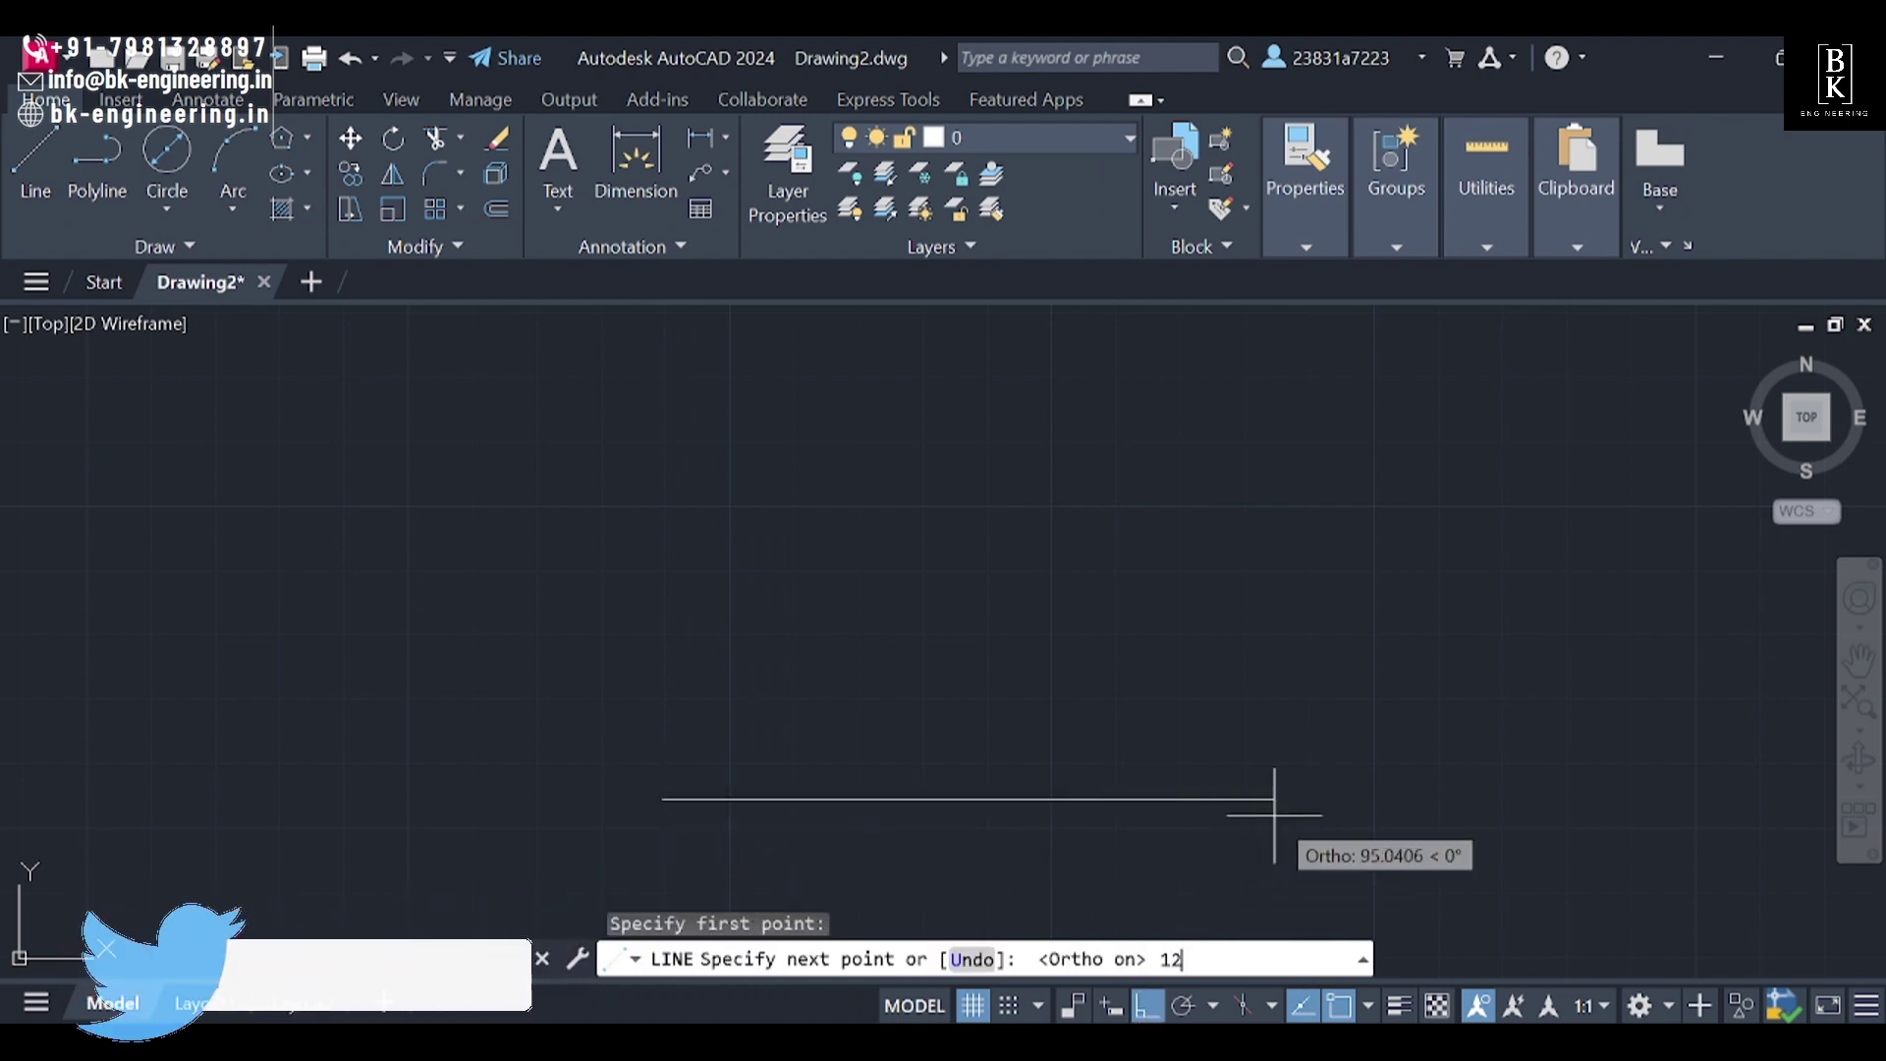
{"action": "type", "text": "0"}
{"action": "key", "text": "Return"}
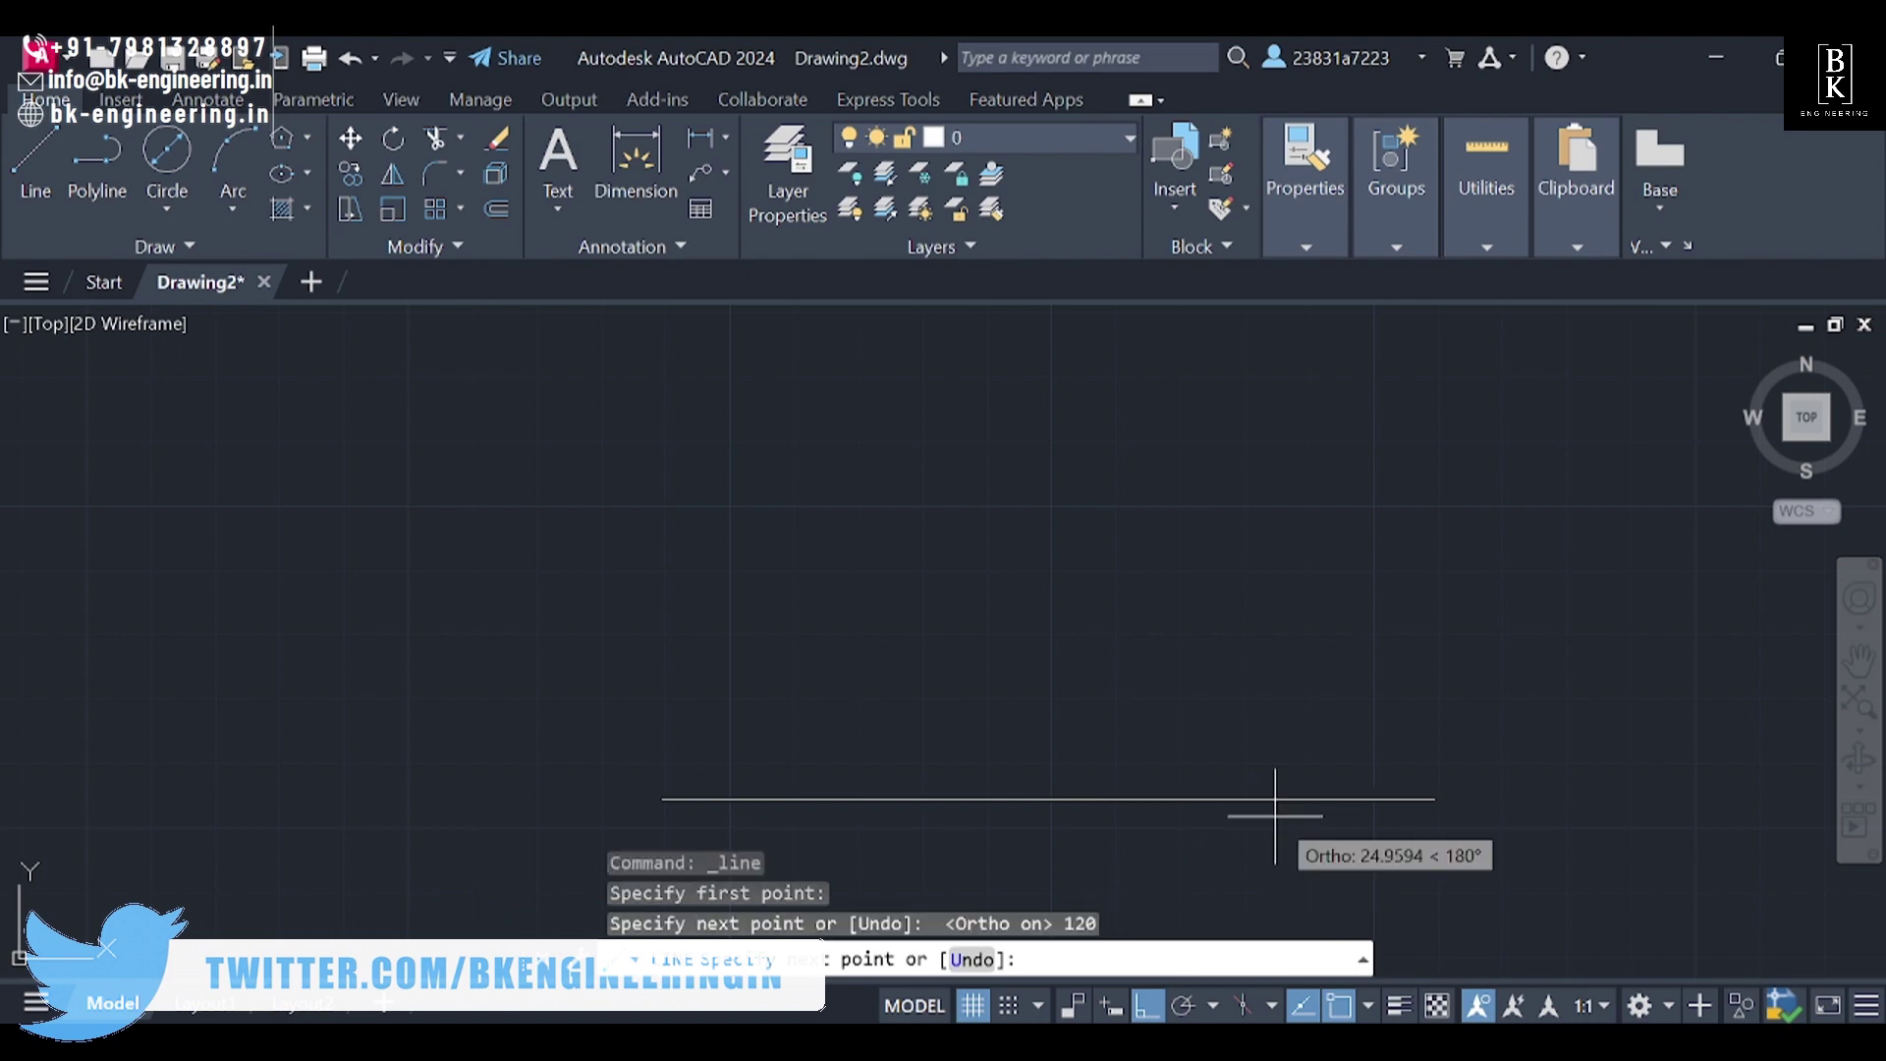
{"action": "scroll", "coordinate": [1178, 805], "scroll_direction": "down", "scroll_amount": 4}
{"action": "type", "text": "145"}
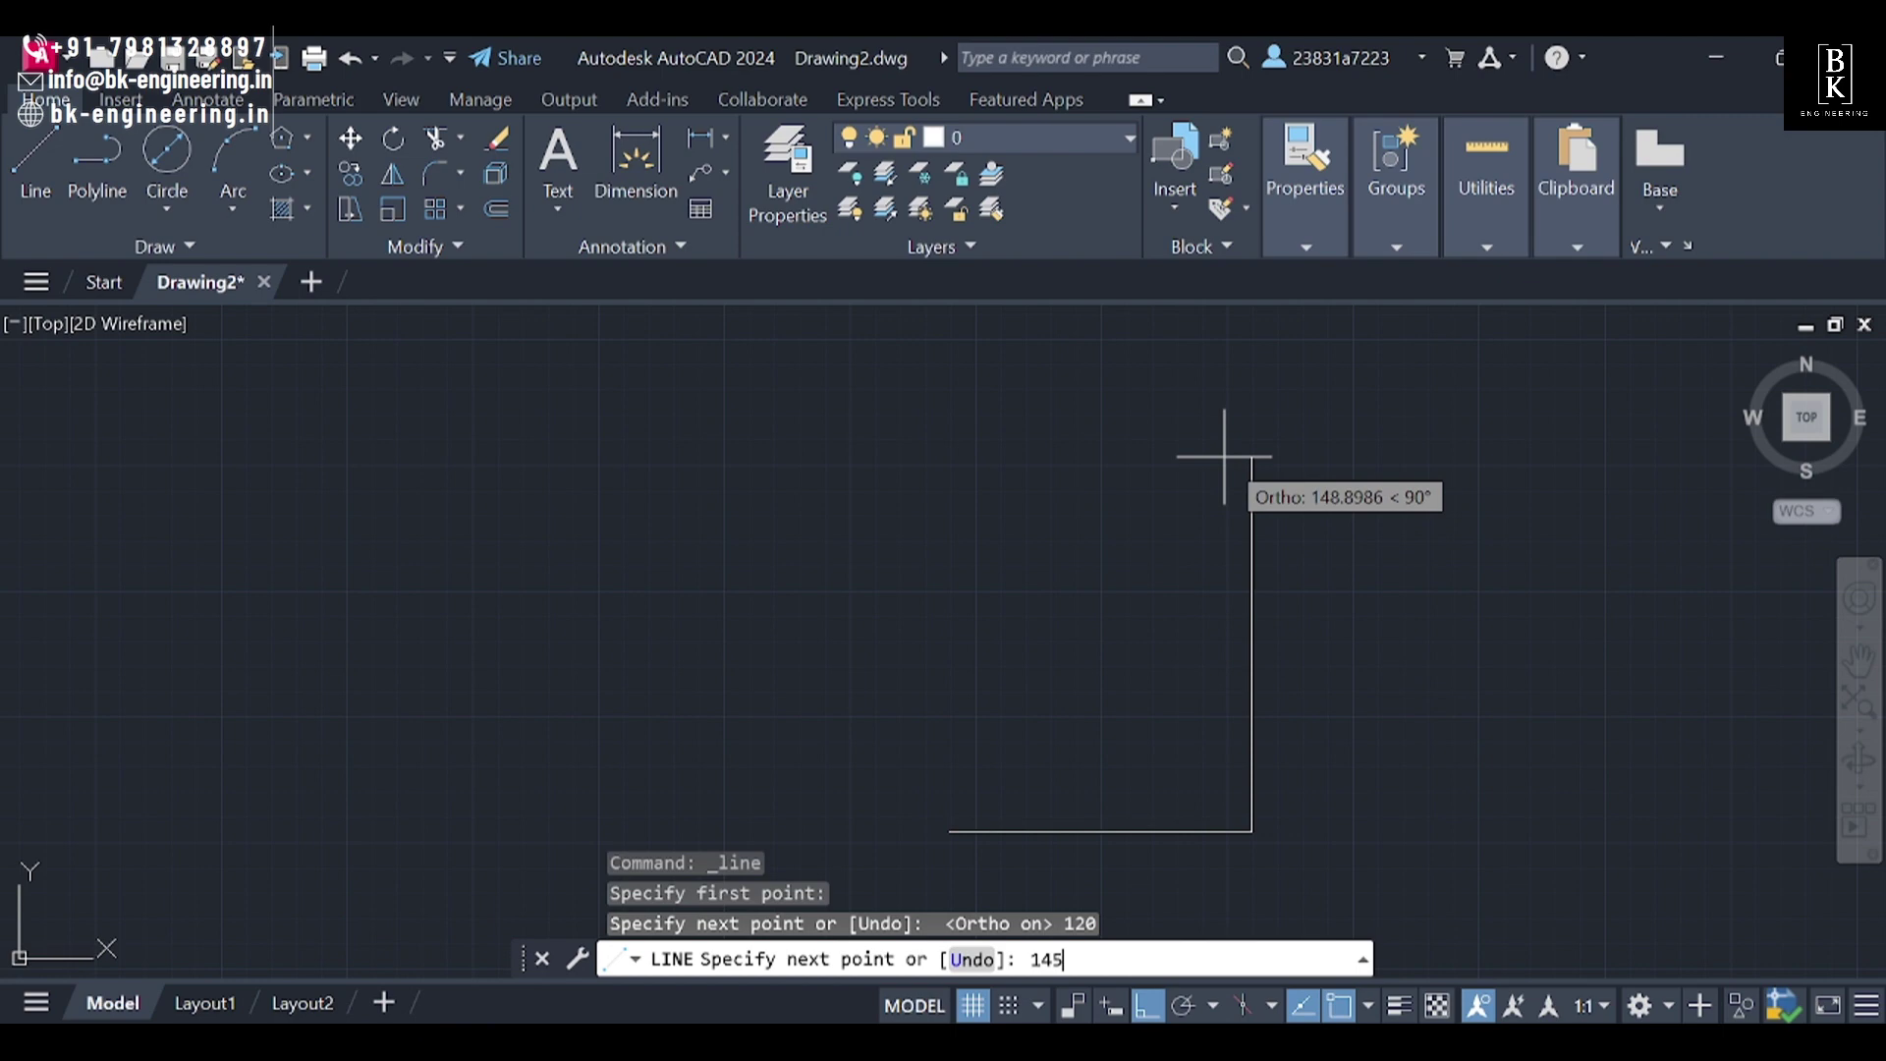
{"action": "key", "text": "Return"}
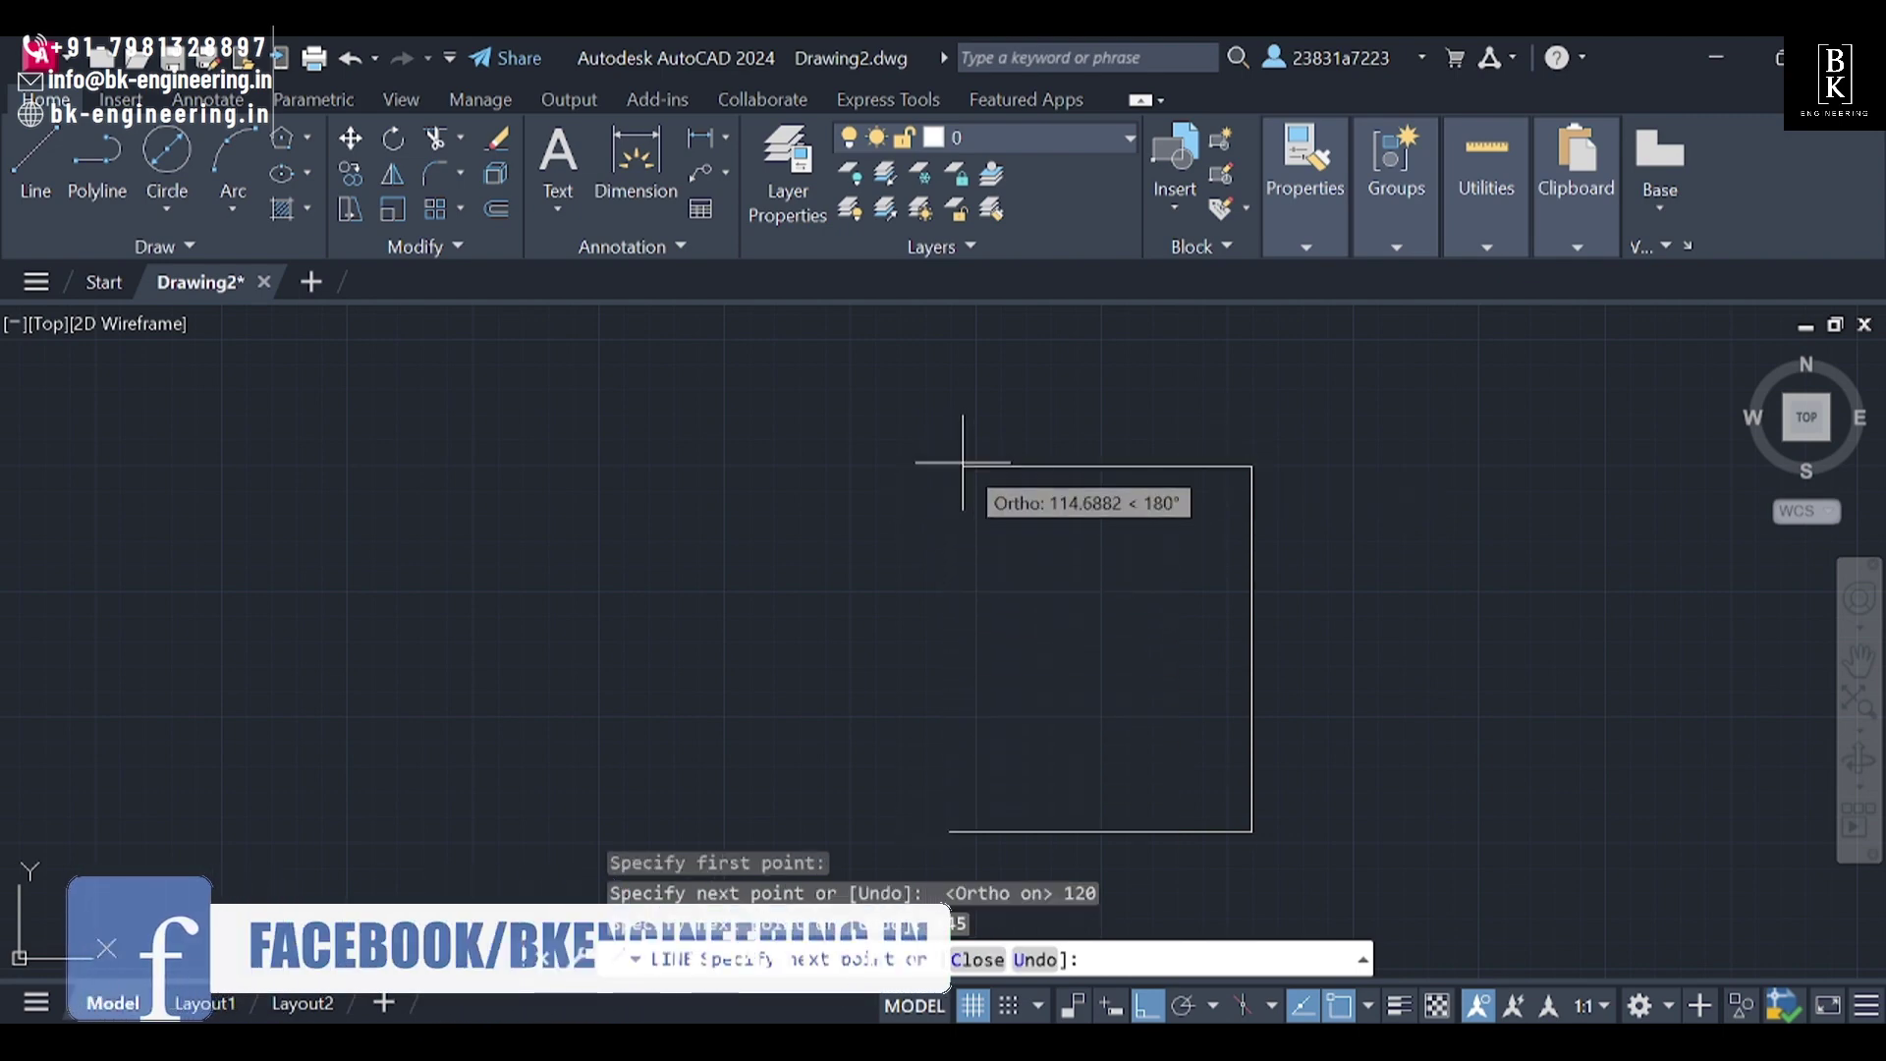
{"action": "type", "text": " 120"}
{"action": "key", "text": "Return"}
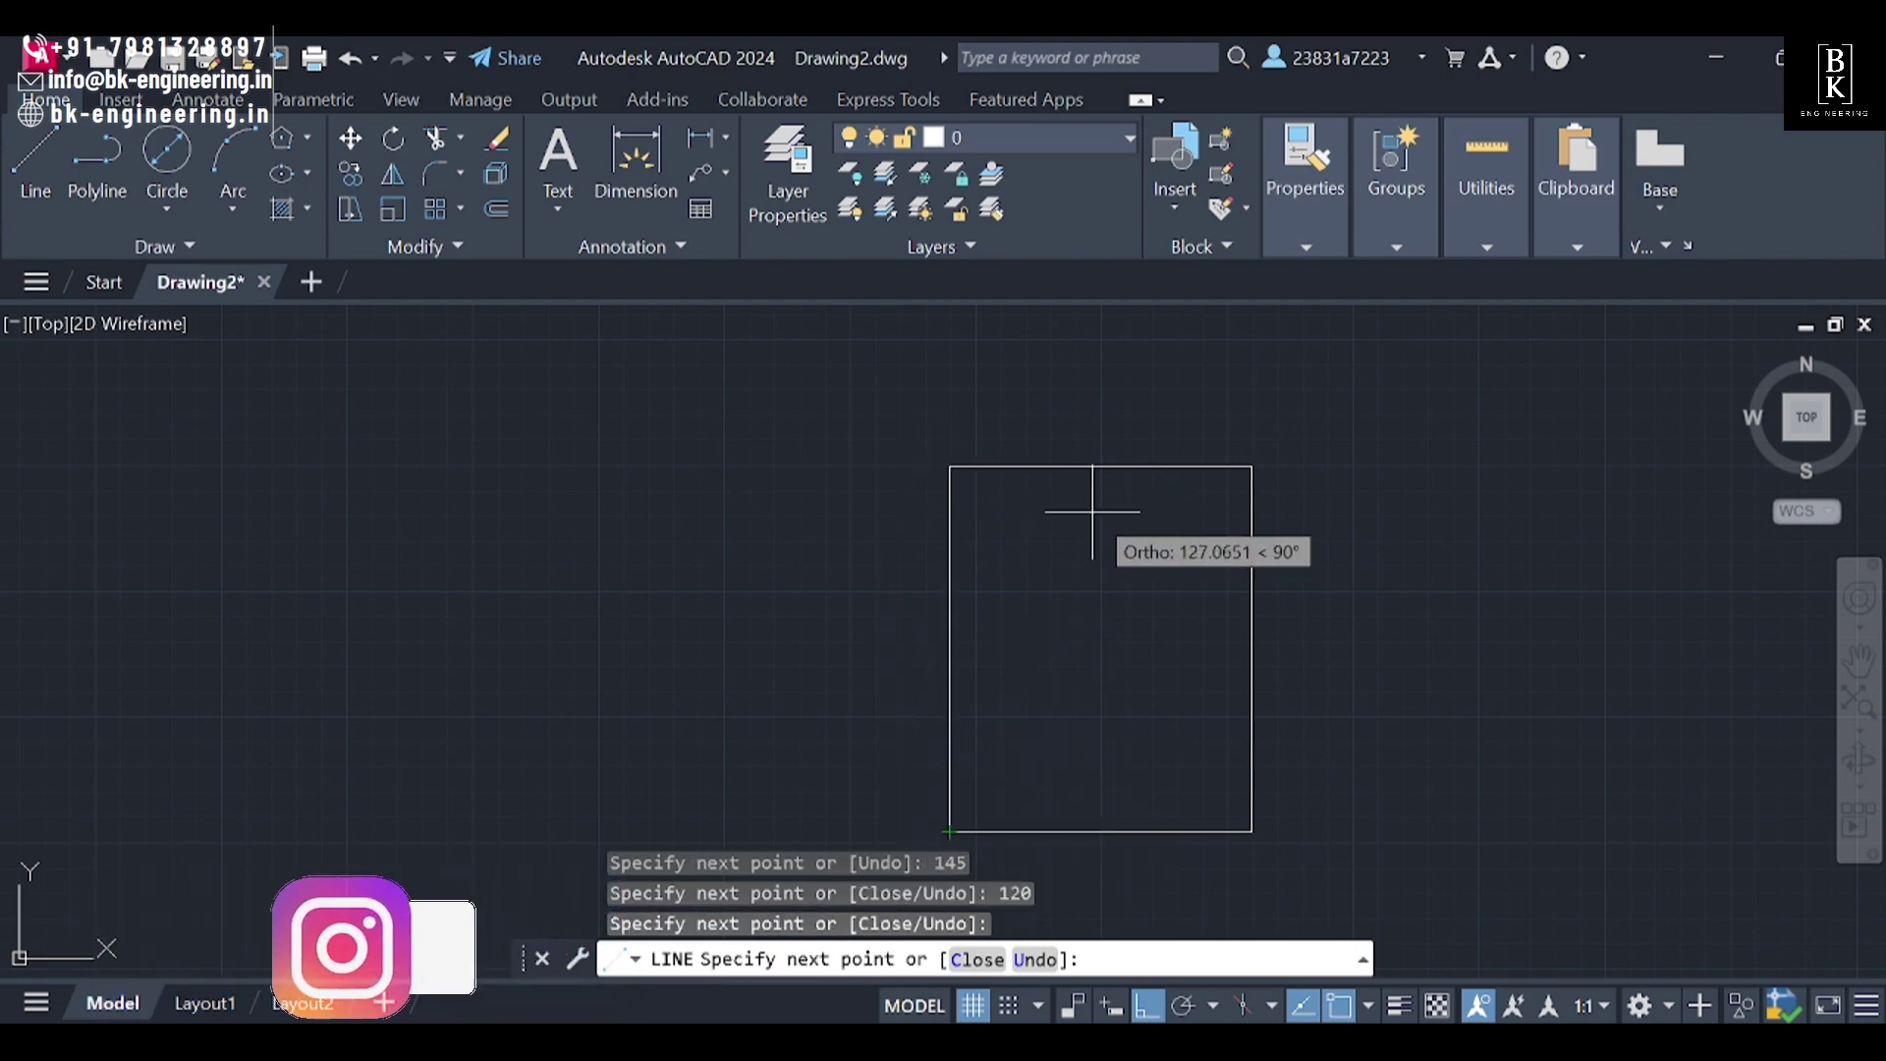
{"action": "key", "text": "Escape"}
{"action": "scroll", "coordinate": [1090, 516], "scroll_direction": "down", "scroll_amount": 2}
Step: Draw a horizontal line 85 units above the bottom-right corner across to the left edge
{"action": "middle_click_drag", "start_coordinate": [1091, 521], "coordinate": [987, 523]}
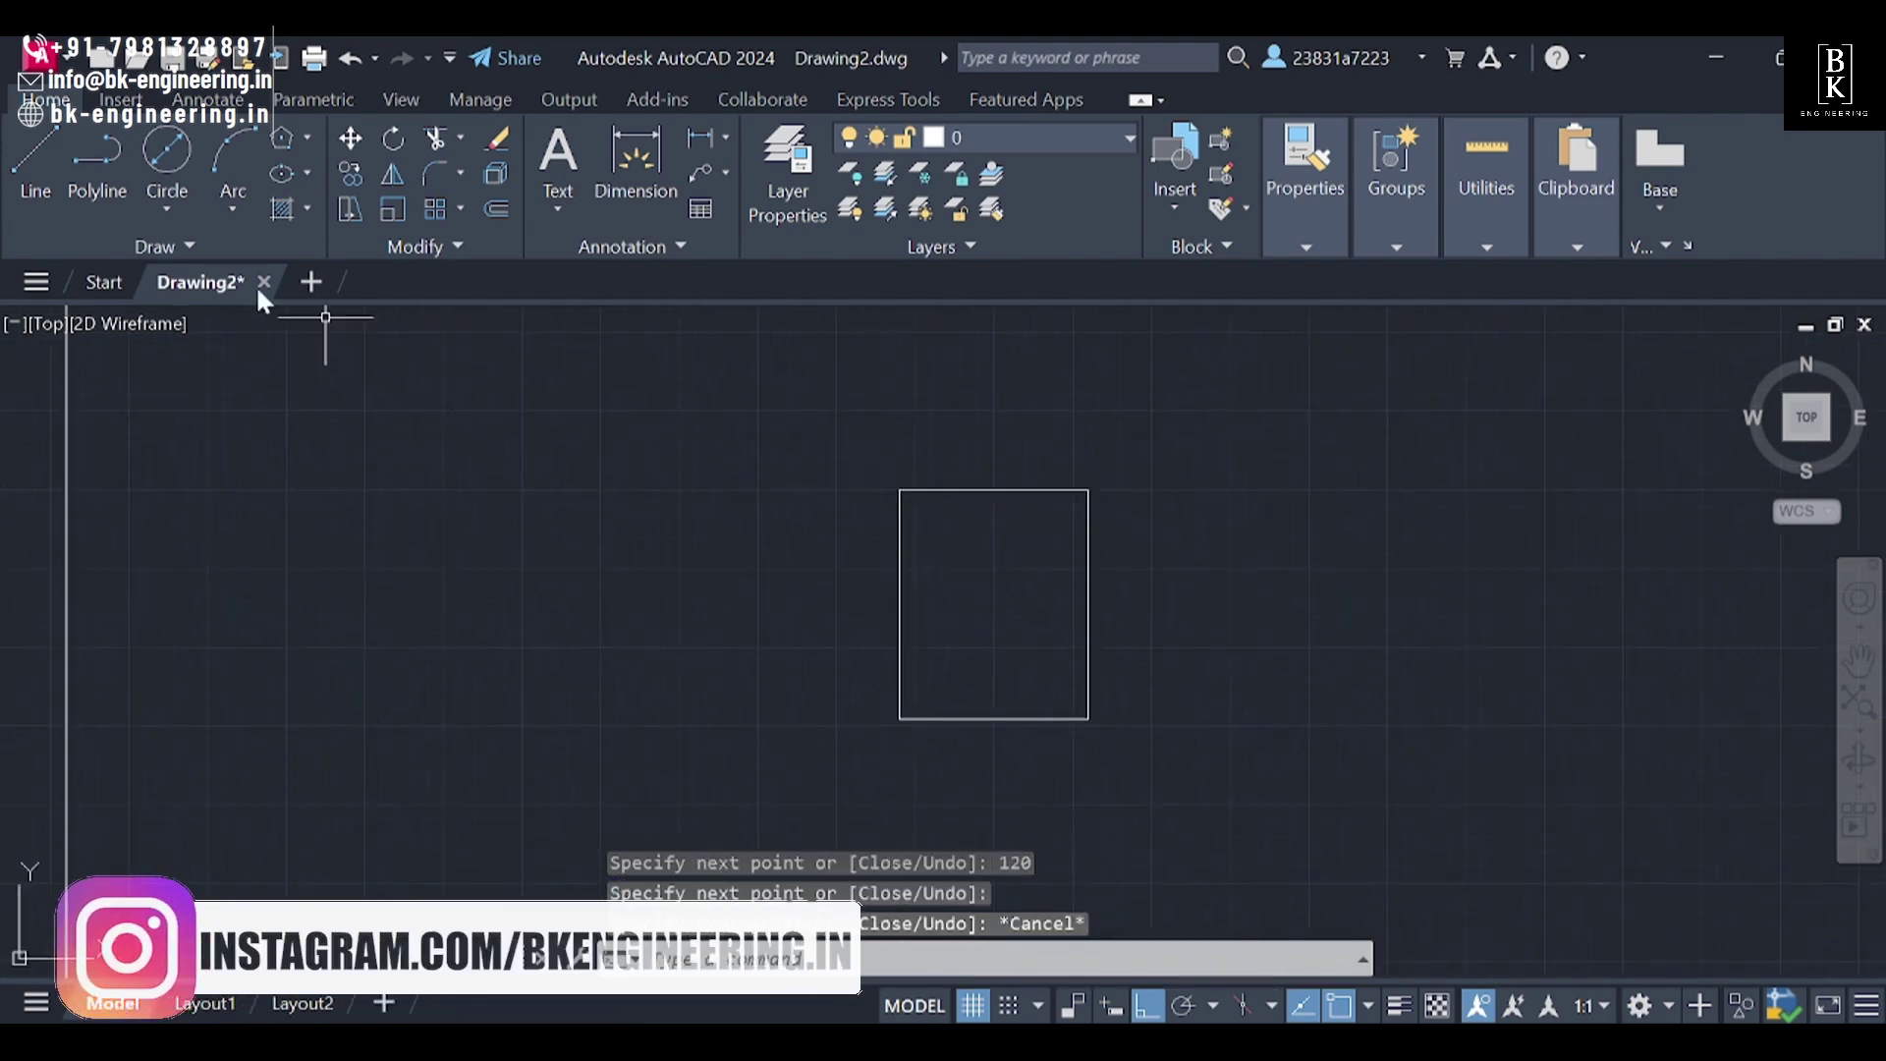
{"action": "left_click", "coordinate": [35, 157]}
{"action": "scroll", "coordinate": [874, 689], "scroll_direction": "up", "scroll_amount": 2}
{"action": "left_click", "coordinate": [907, 551]}
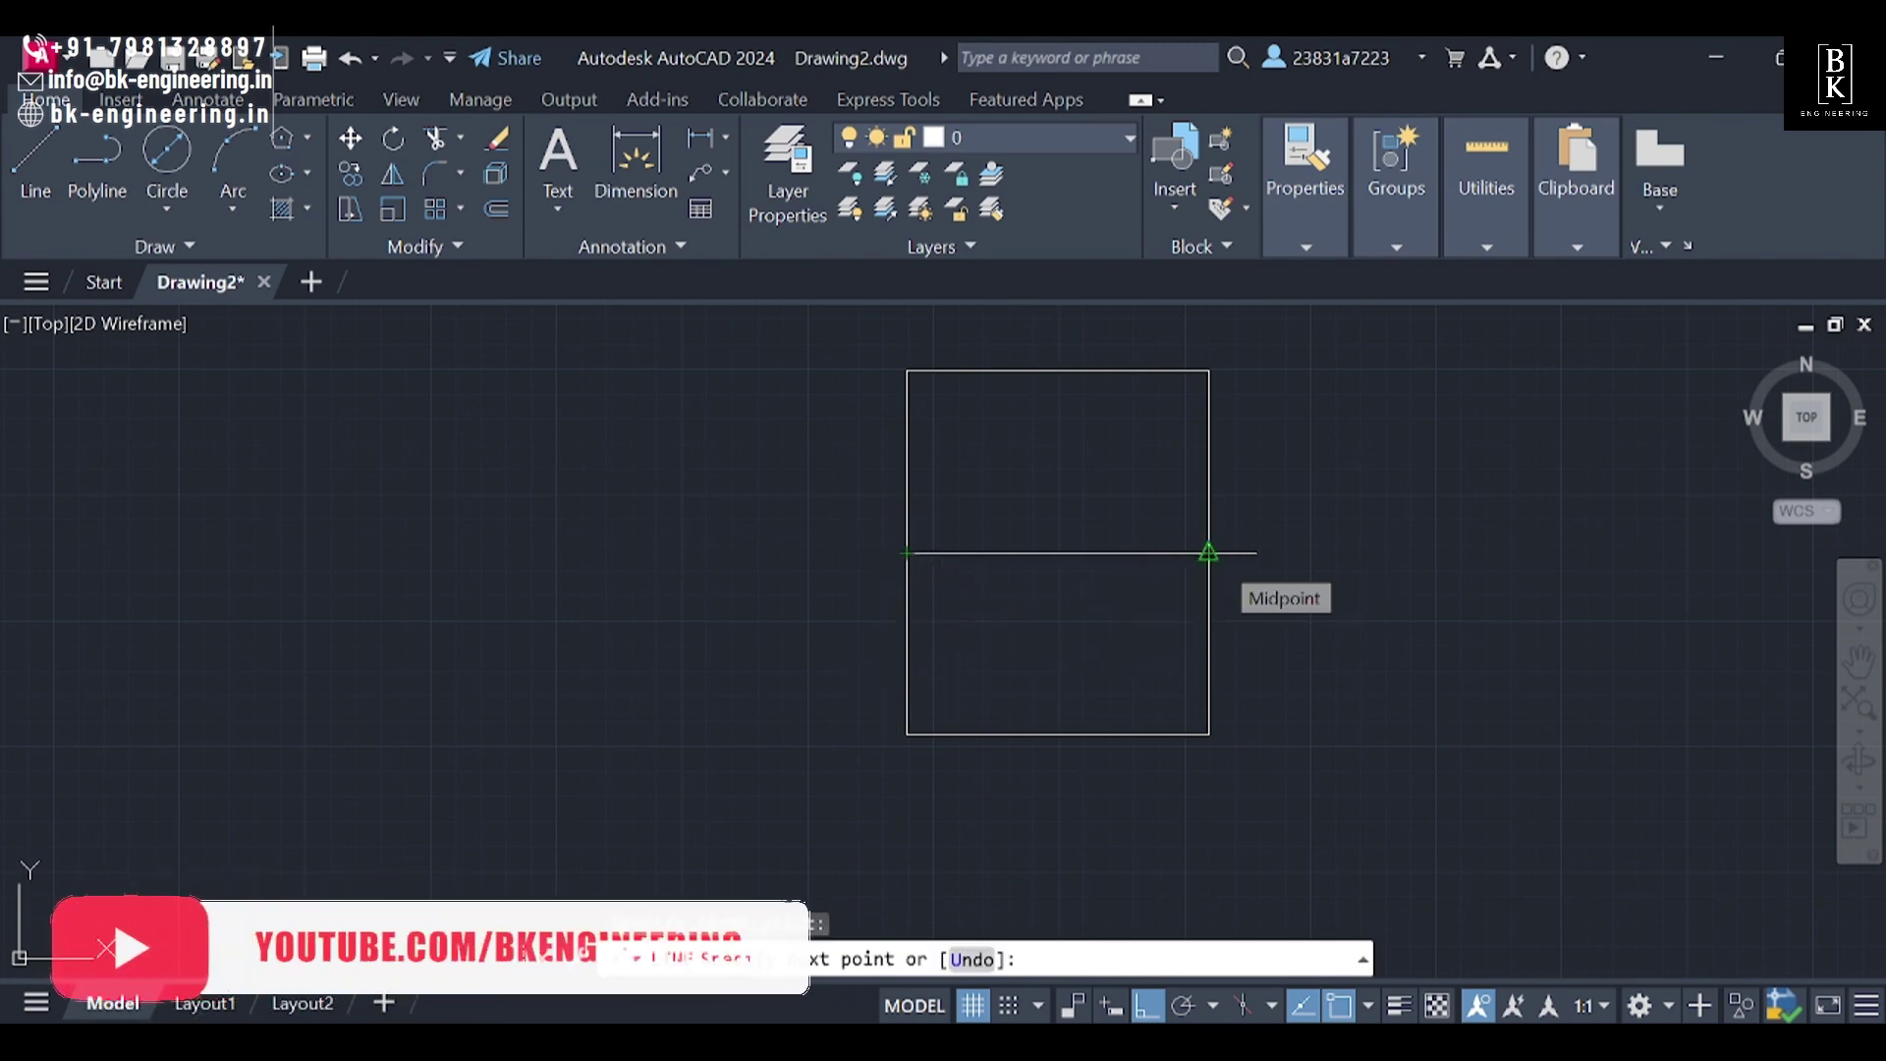
{"action": "key", "text": "Escape"}
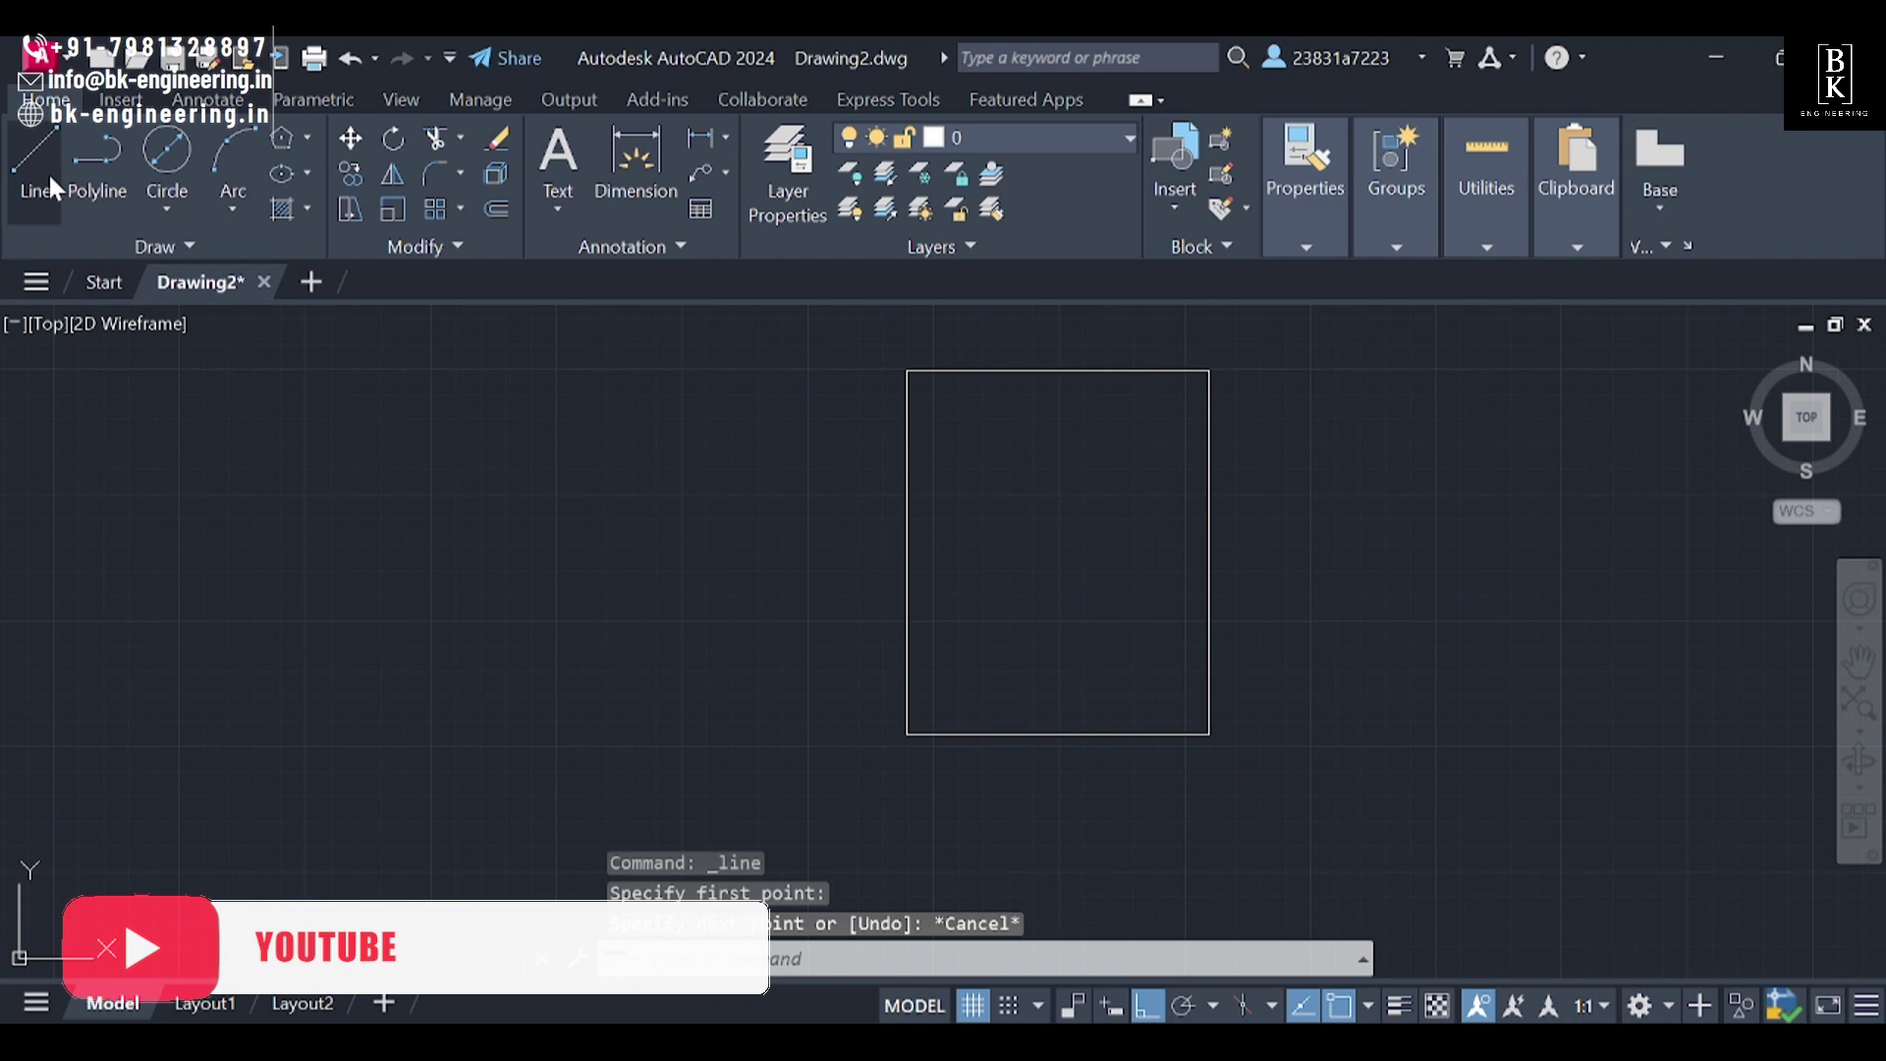
{"action": "left_click", "coordinate": [49, 173]}
{"action": "left_click", "coordinate": [1208, 734]}
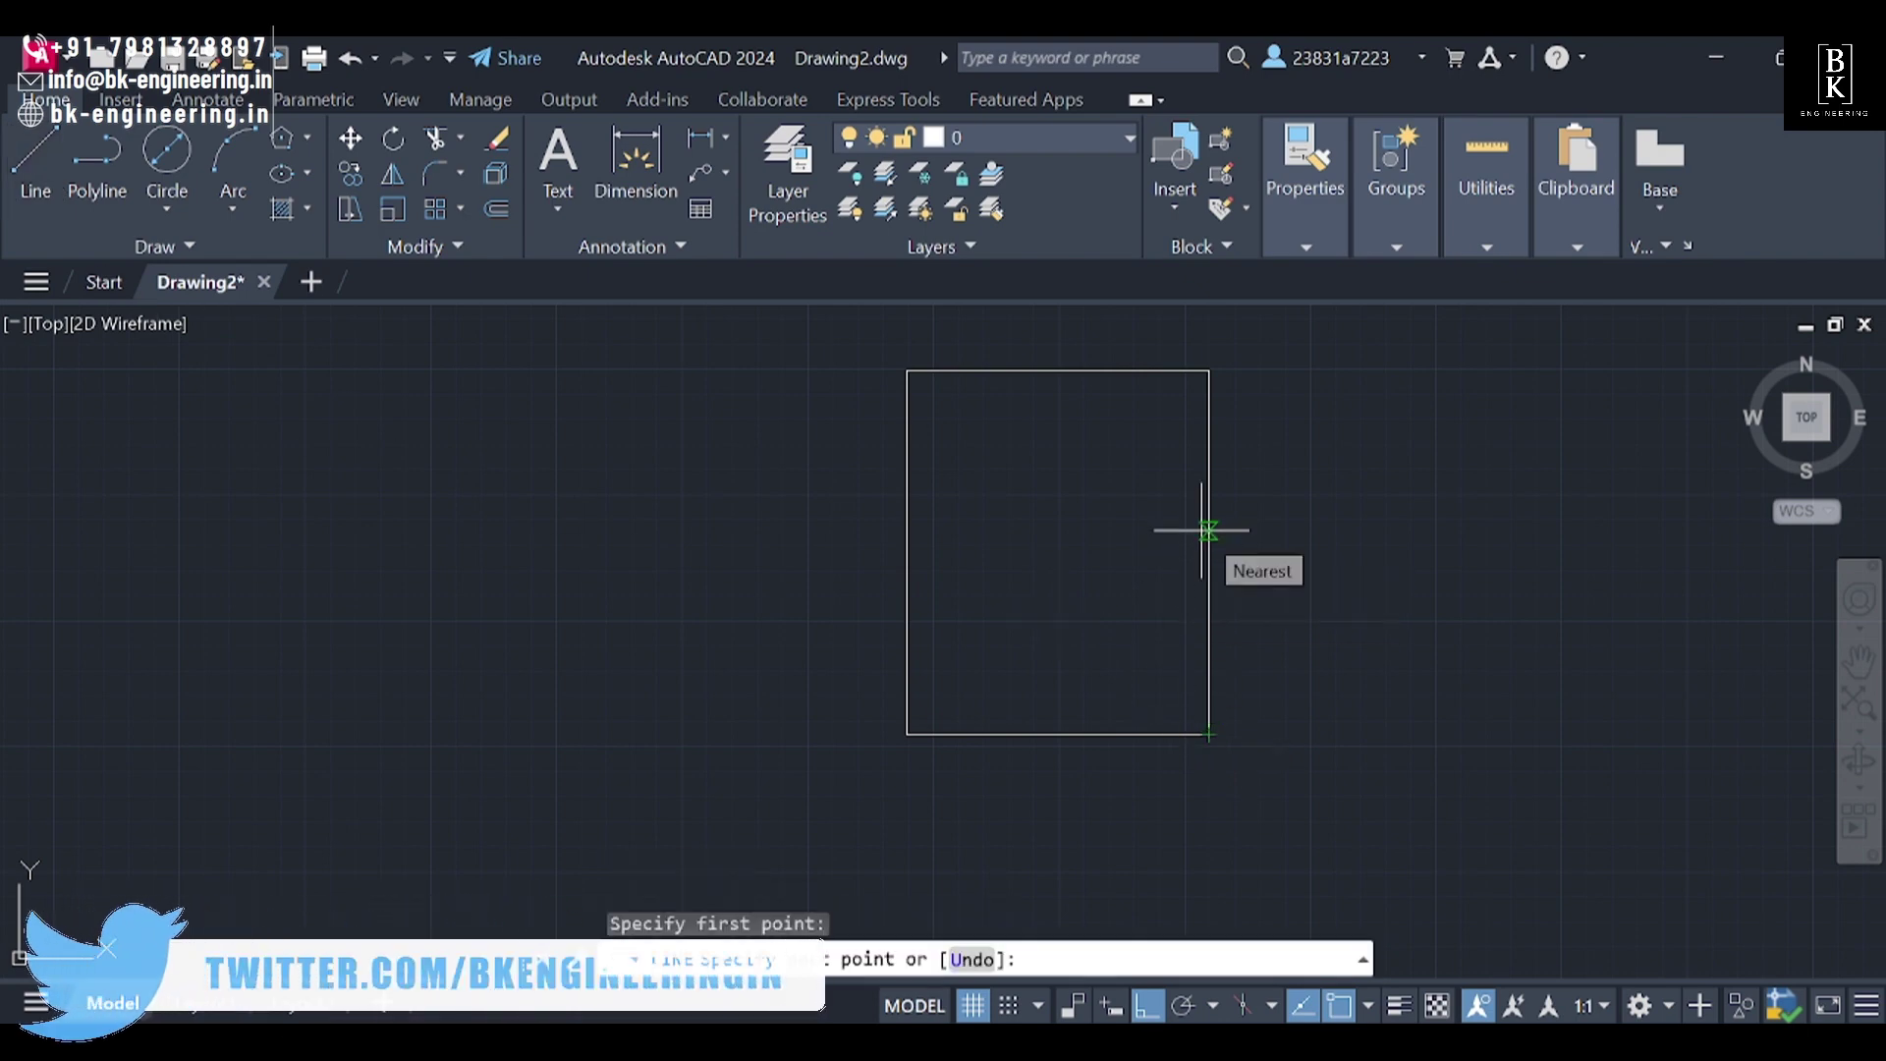
{"action": "type", "text": "85"}
{"action": "key", "text": "Return"}
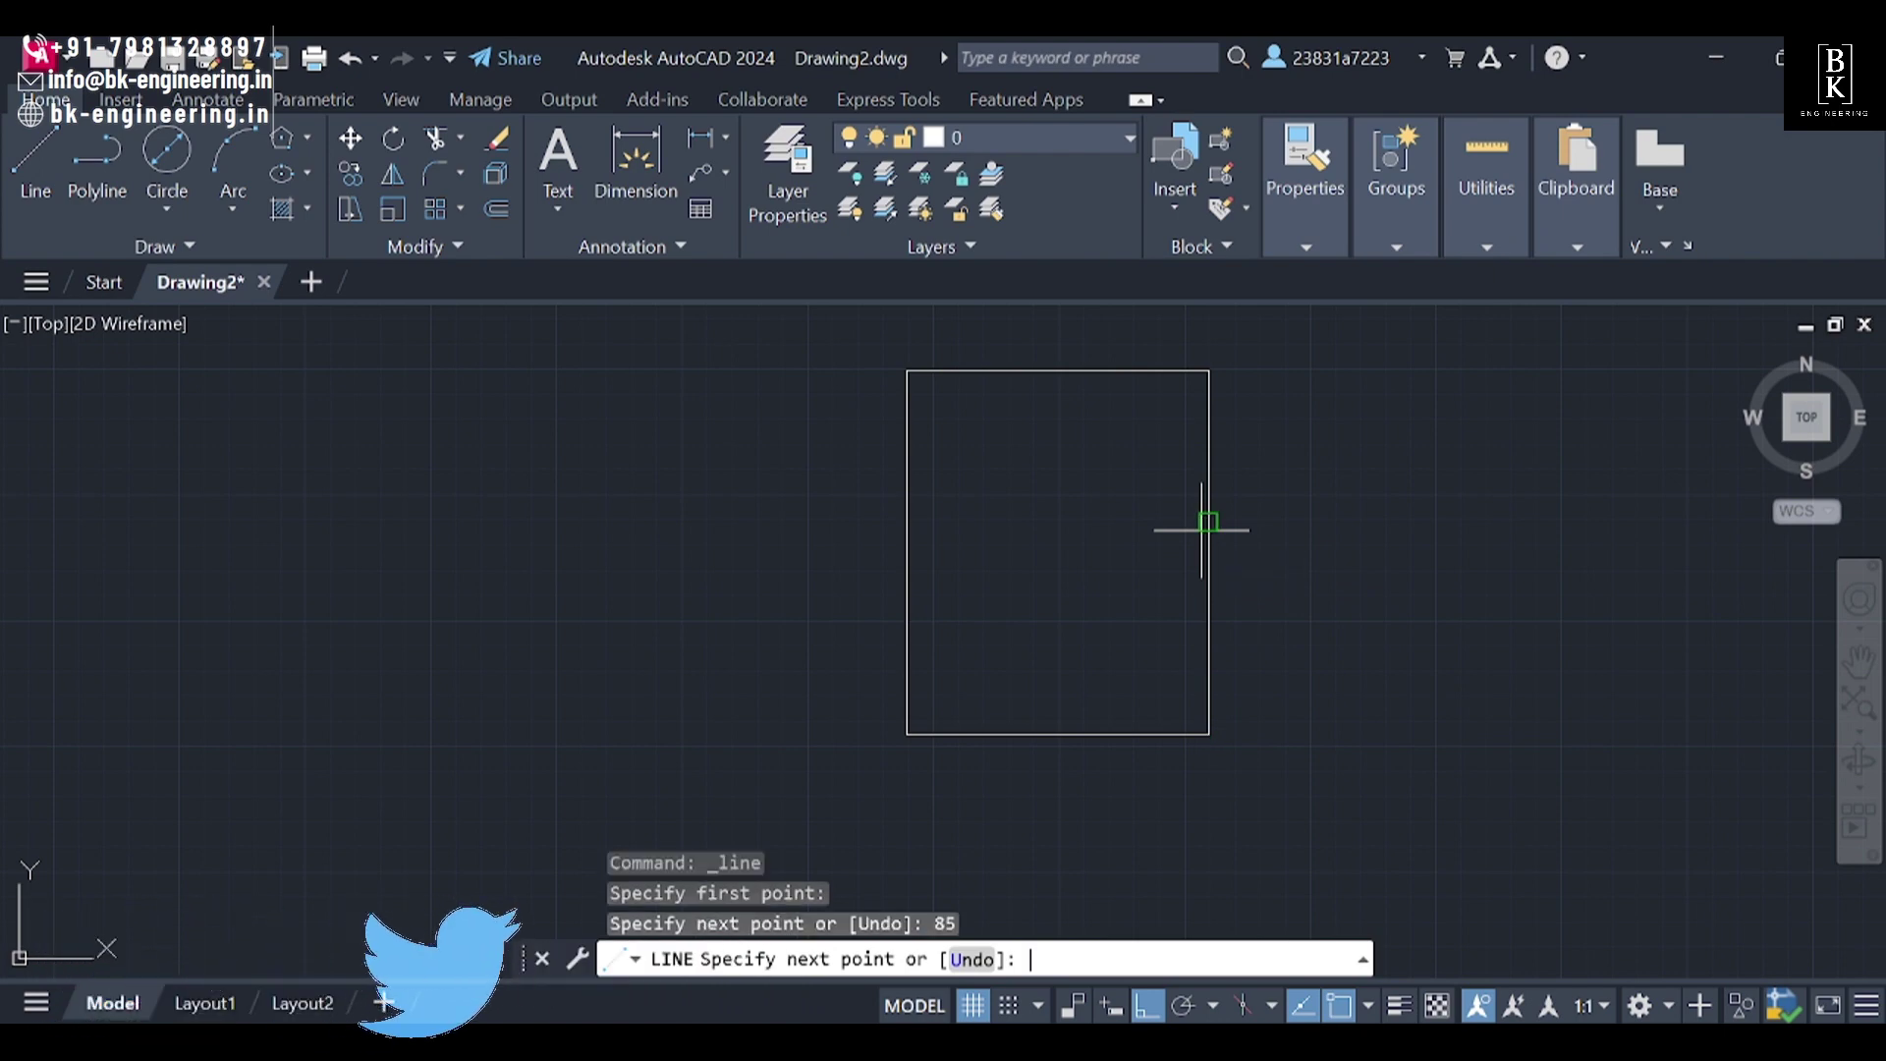
{"action": "left_click", "coordinate": [905, 521]}
{"action": "key", "text": "Escape"}
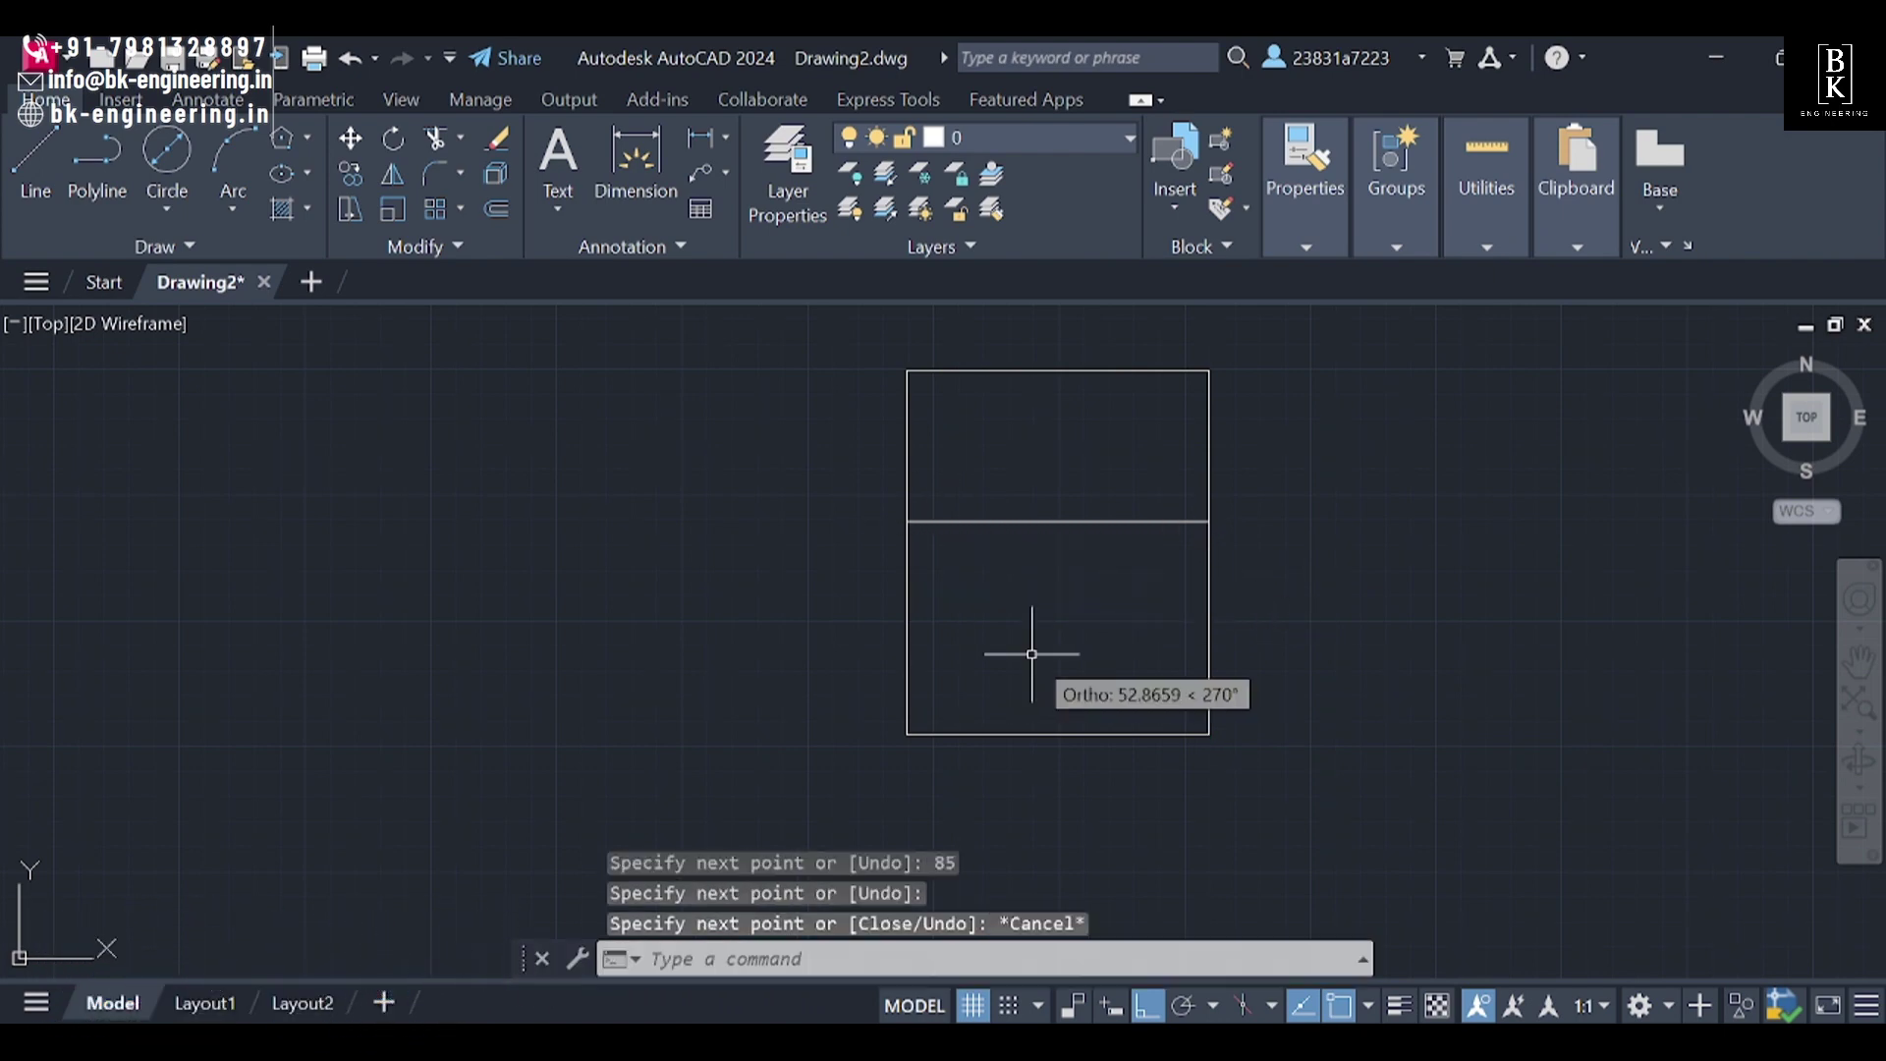
{"action": "middle_click_drag", "start_coordinate": [1008, 652], "coordinate": [957, 705]}
{"action": "scroll", "coordinate": [977, 522], "scroll_direction": "up", "scroll_amount": 2}
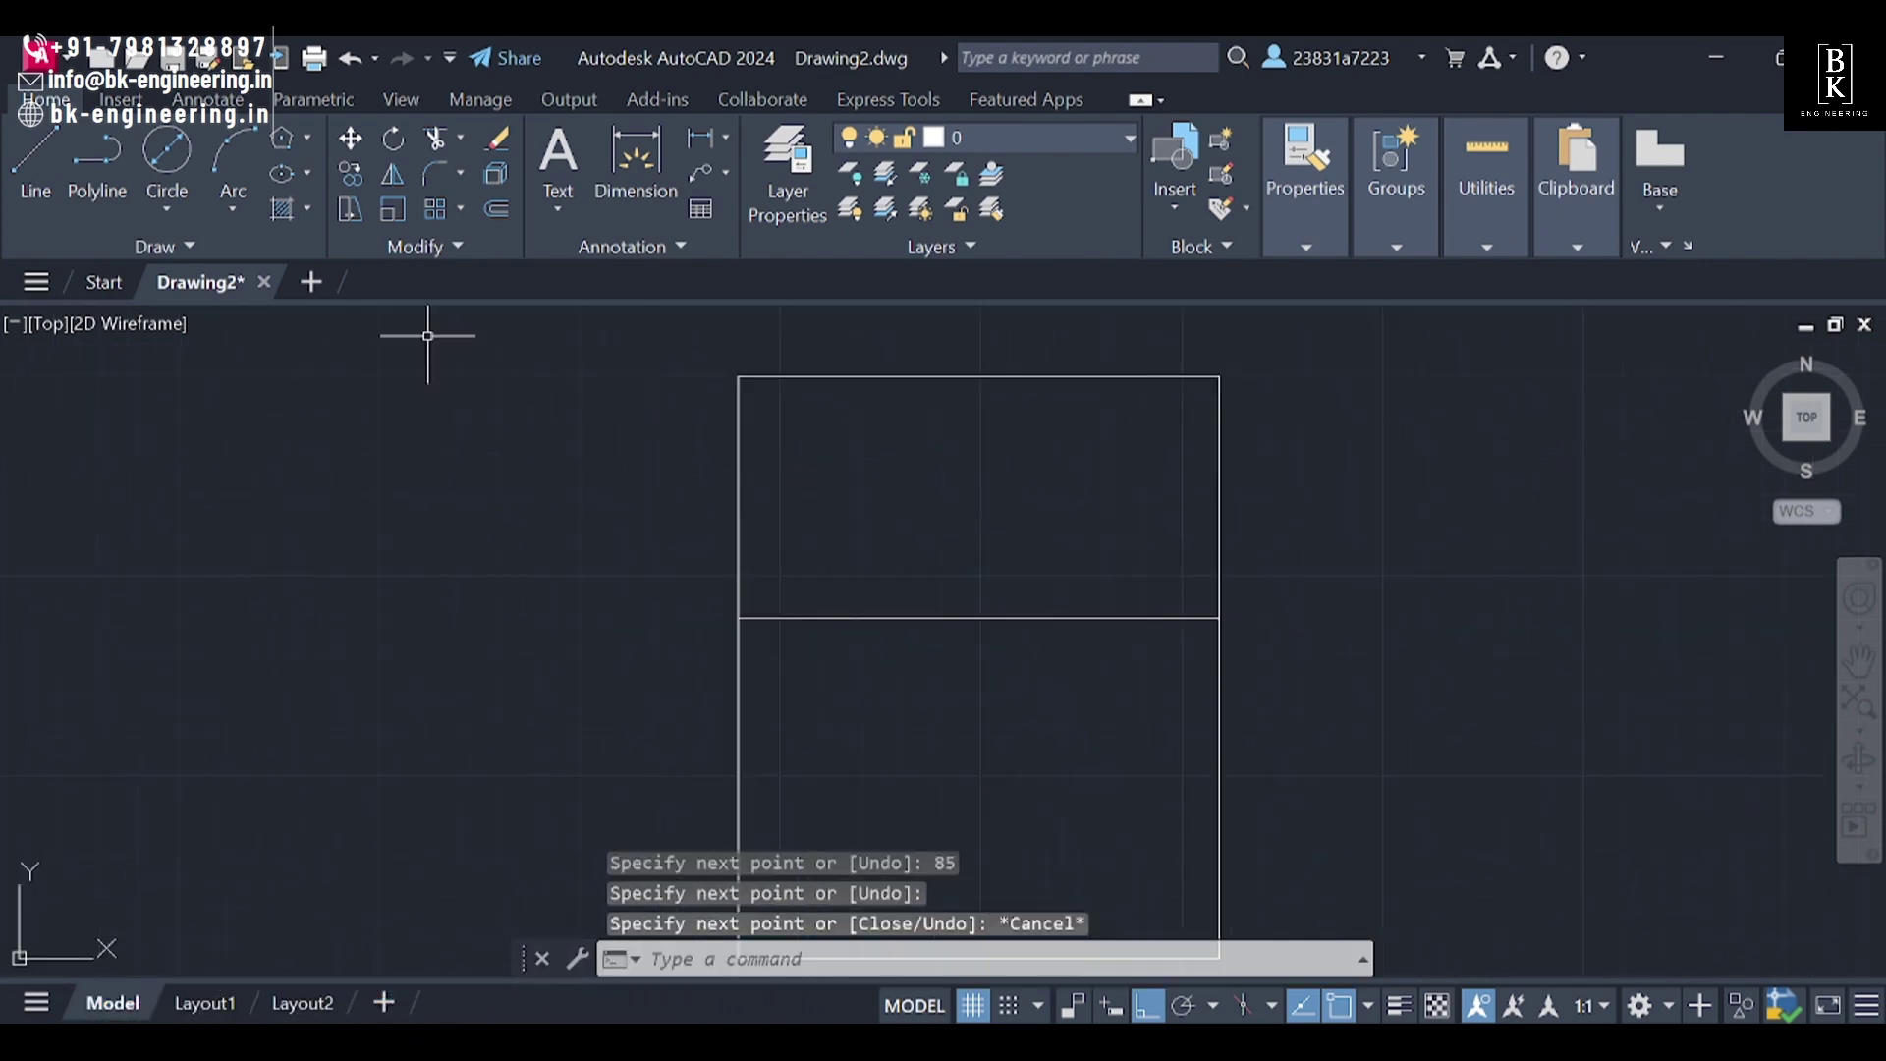
Step: Draw an 8-unit circle centred on the rectangle's top-right corner
{"action": "left_click", "coordinate": [173, 155]}
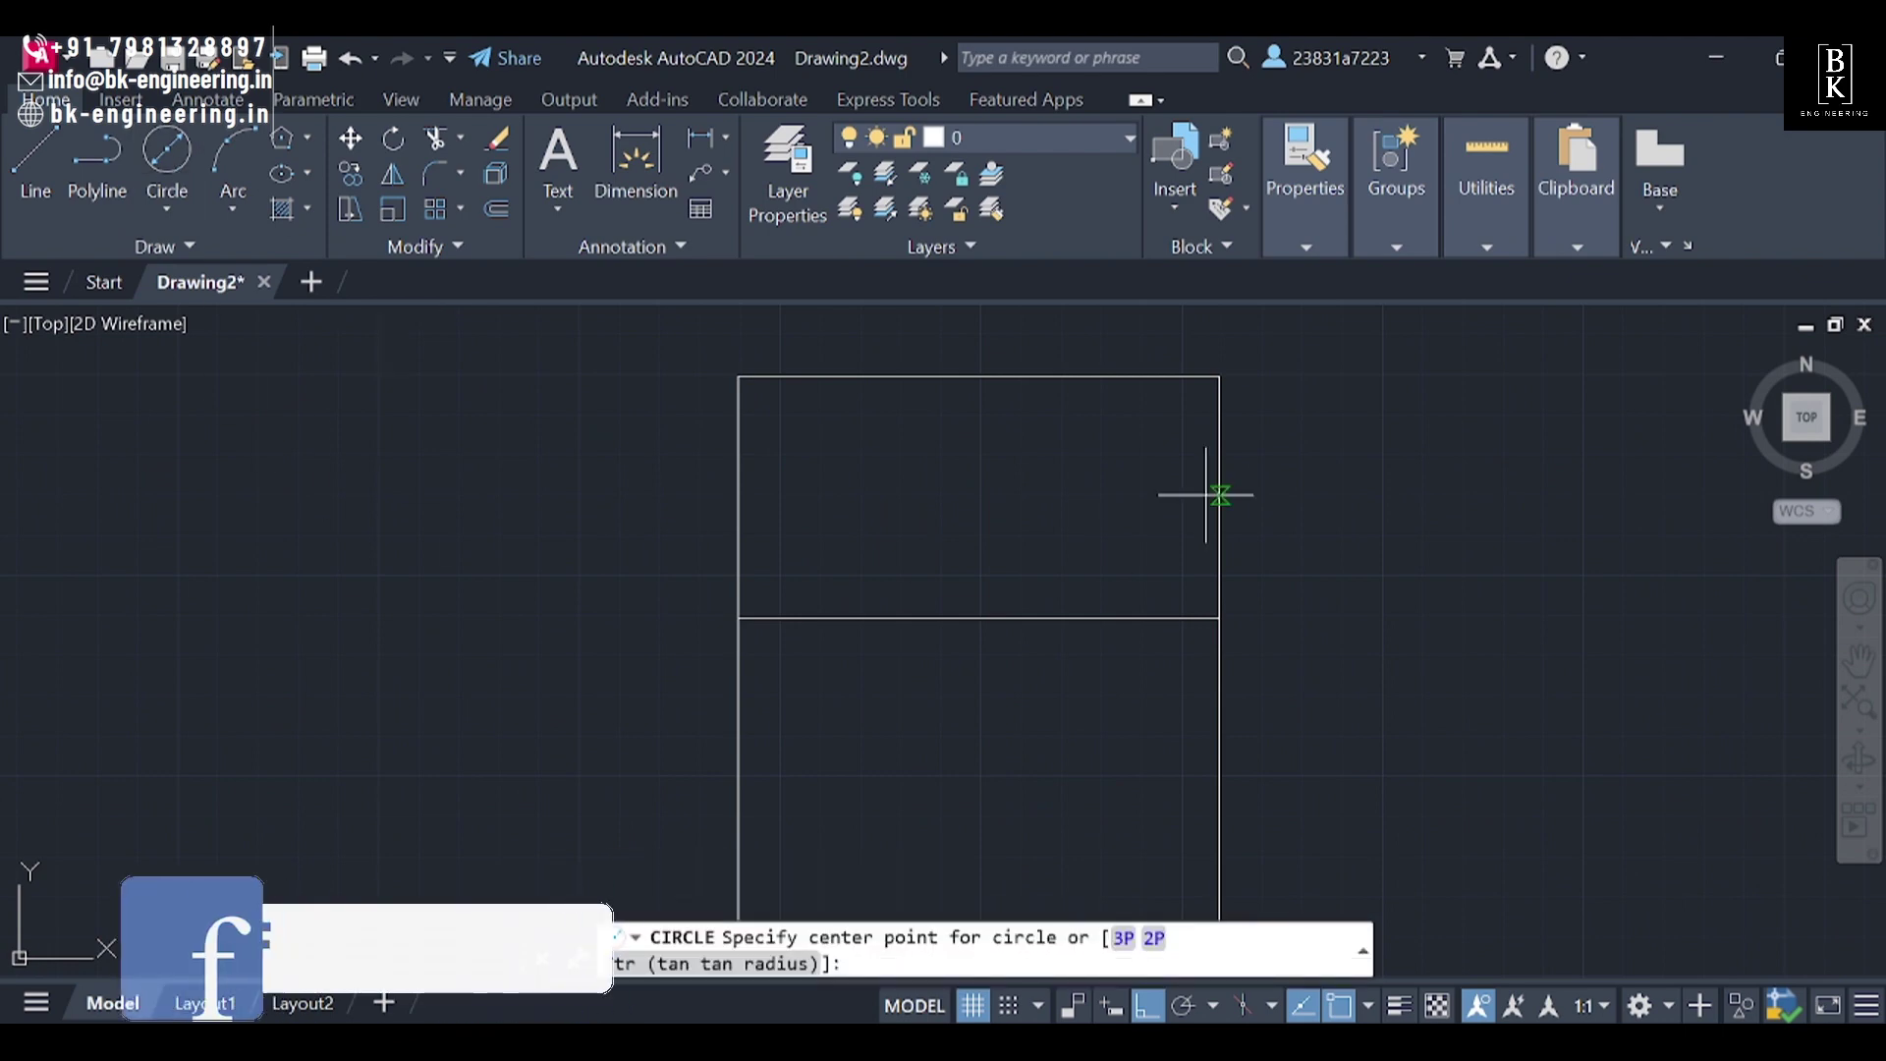
{"action": "left_click", "coordinate": [1219, 376]}
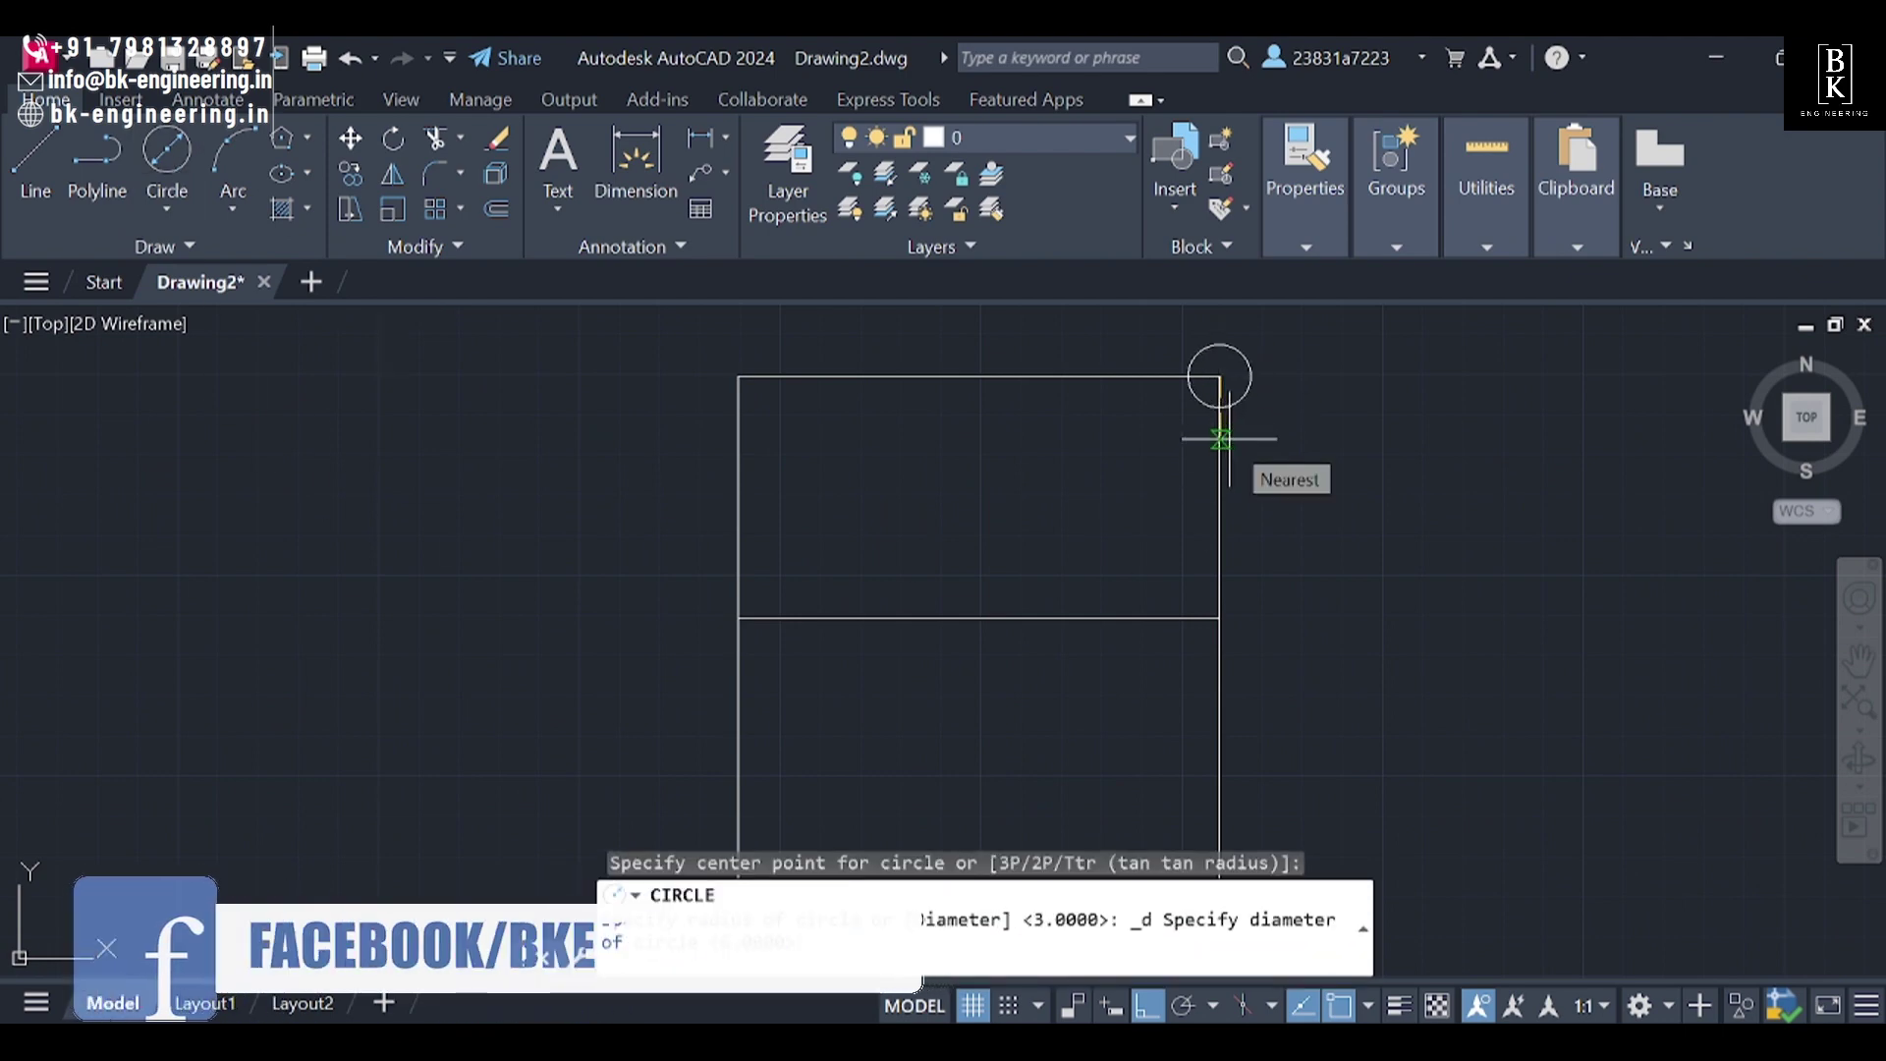
{"action": "type", "text": "8"}
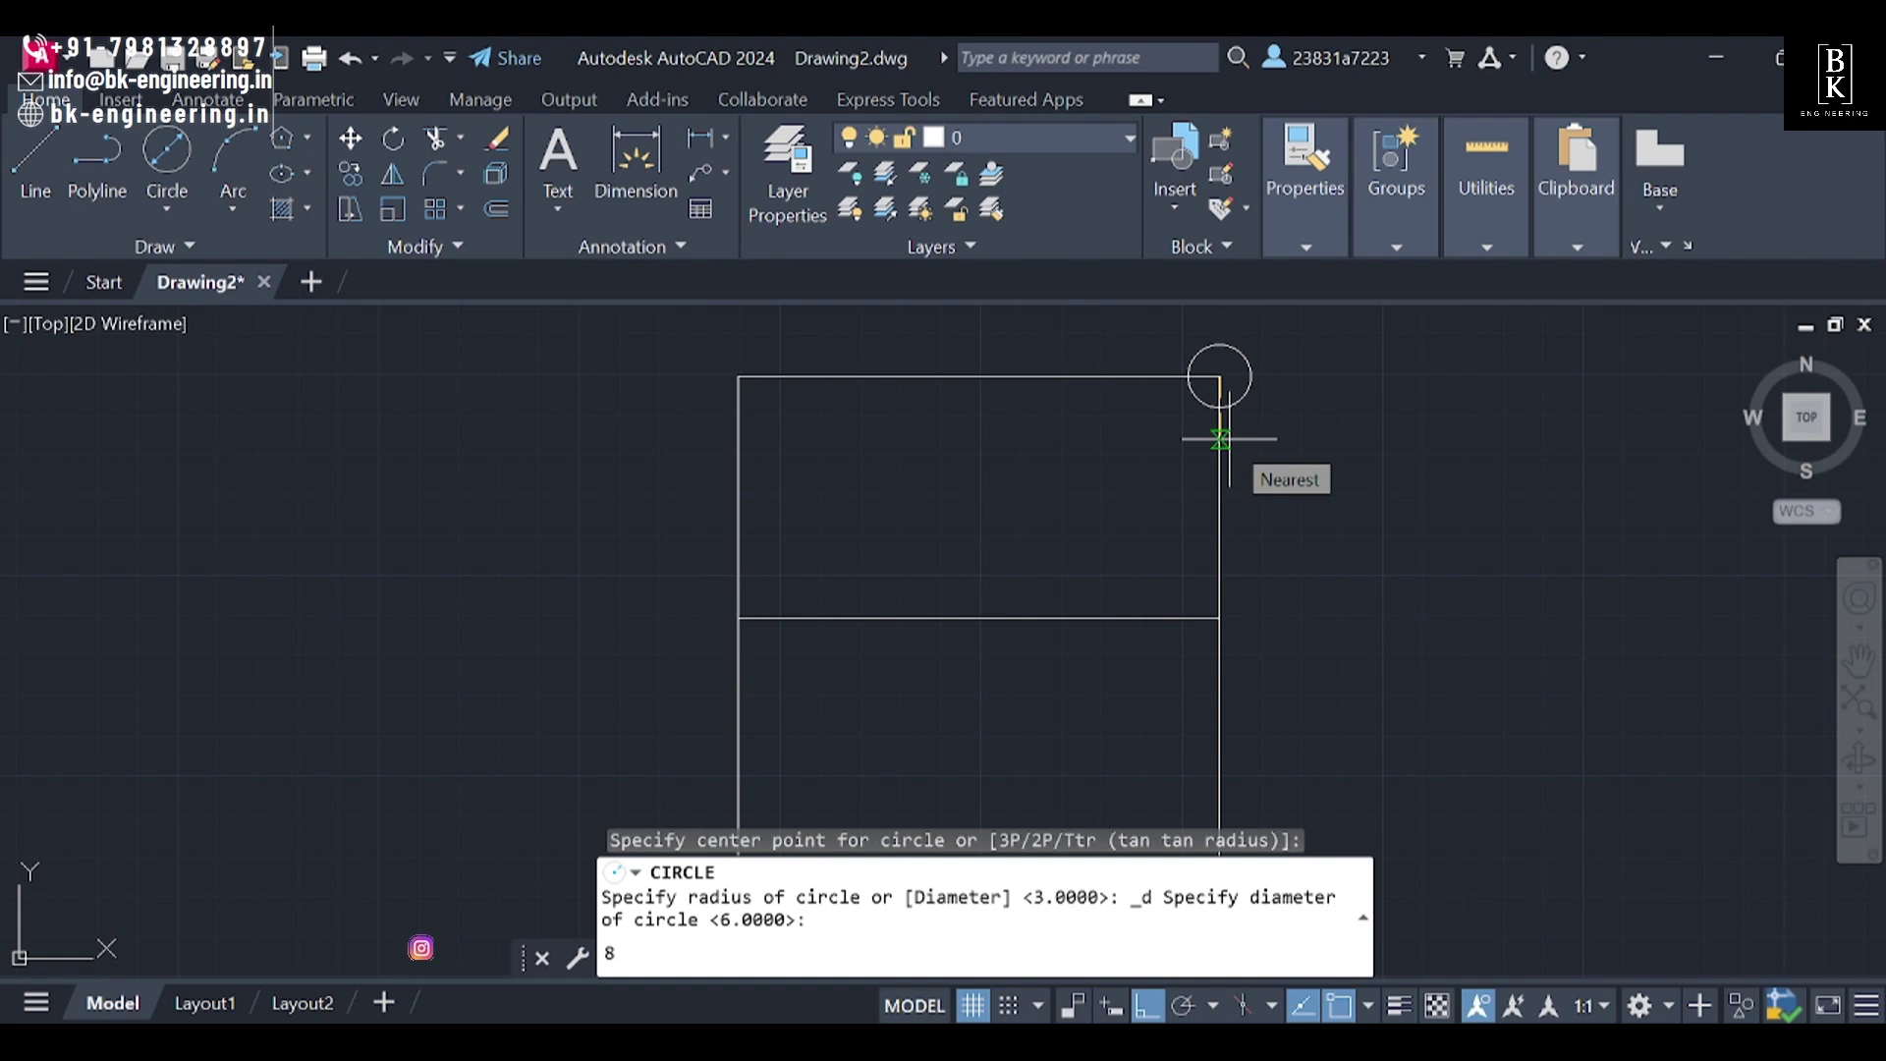
{"action": "key", "text": "Return"}
Step: Copy the circle to the other corners and divider-line ends, including both bottom corners
{"action": "left_click", "coordinate": [1219, 376]}
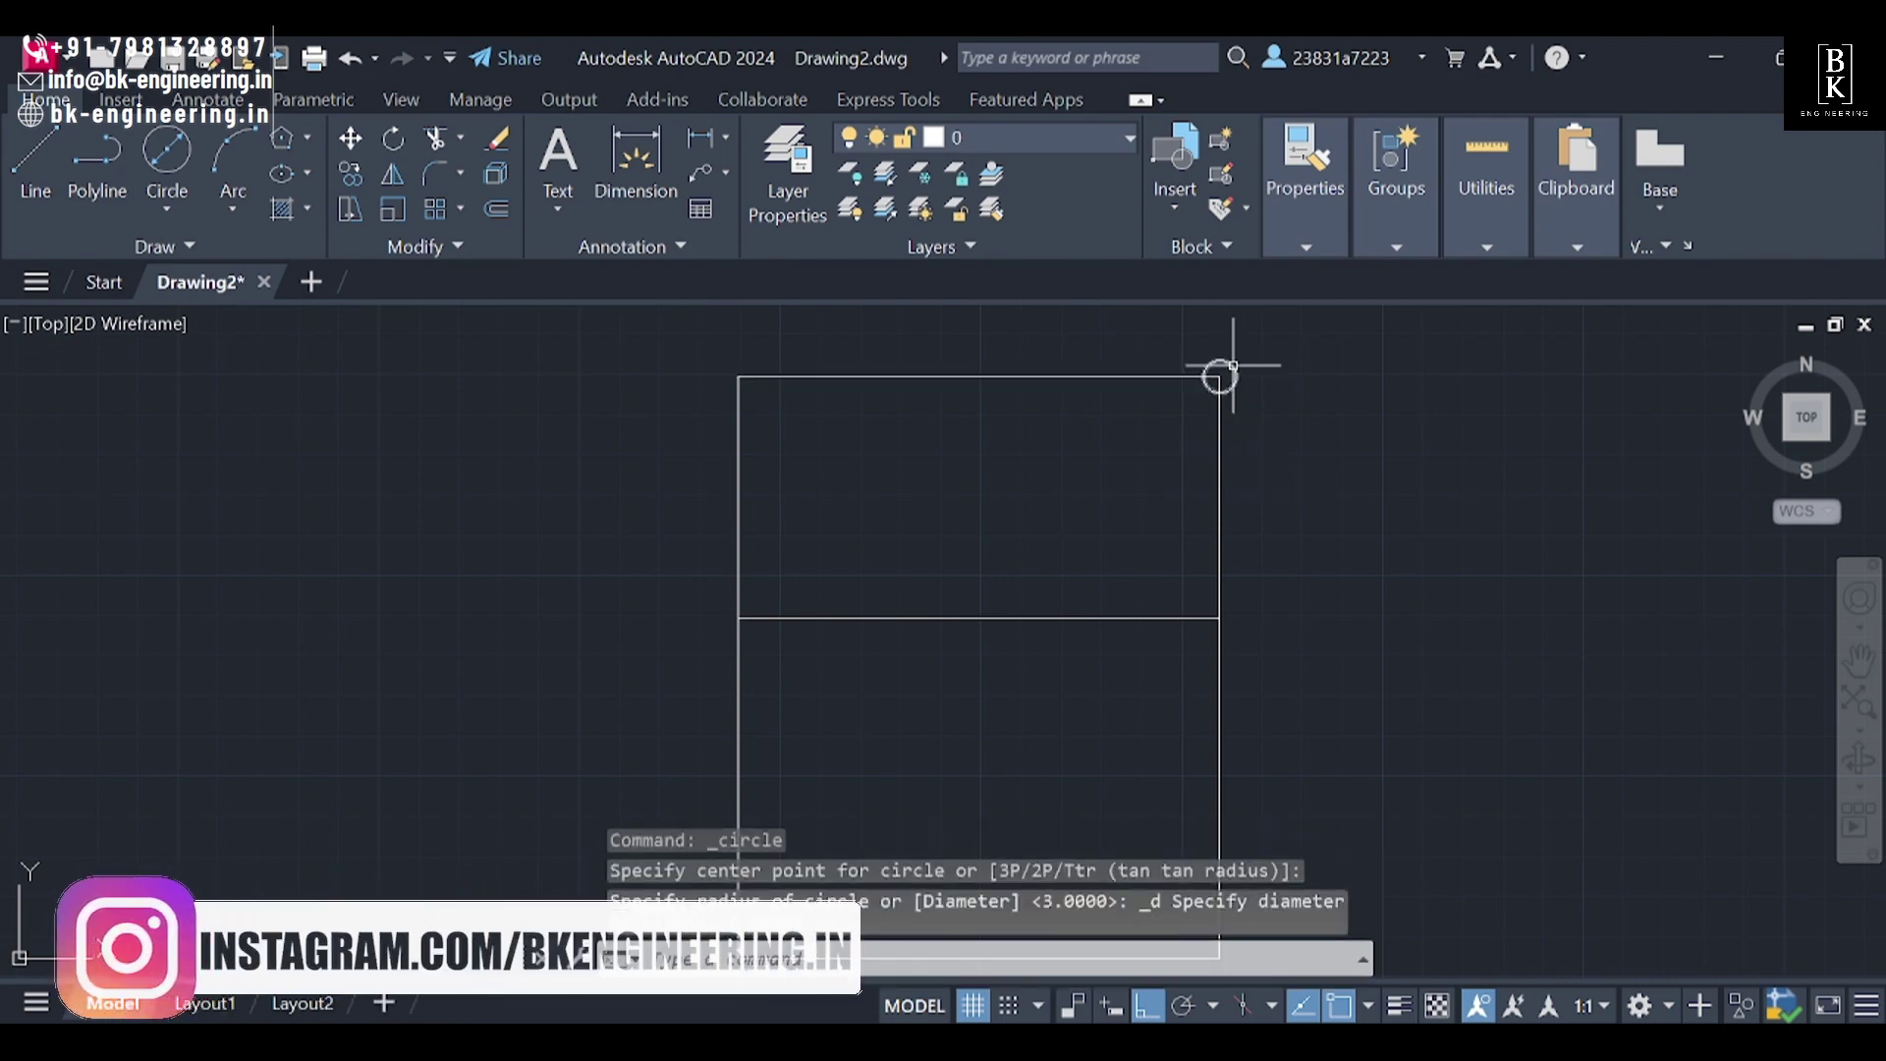
{"action": "left_click", "coordinate": [349, 176]}
{"action": "scroll", "coordinate": [1218, 379], "scroll_direction": "up", "scroll_amount": 2}
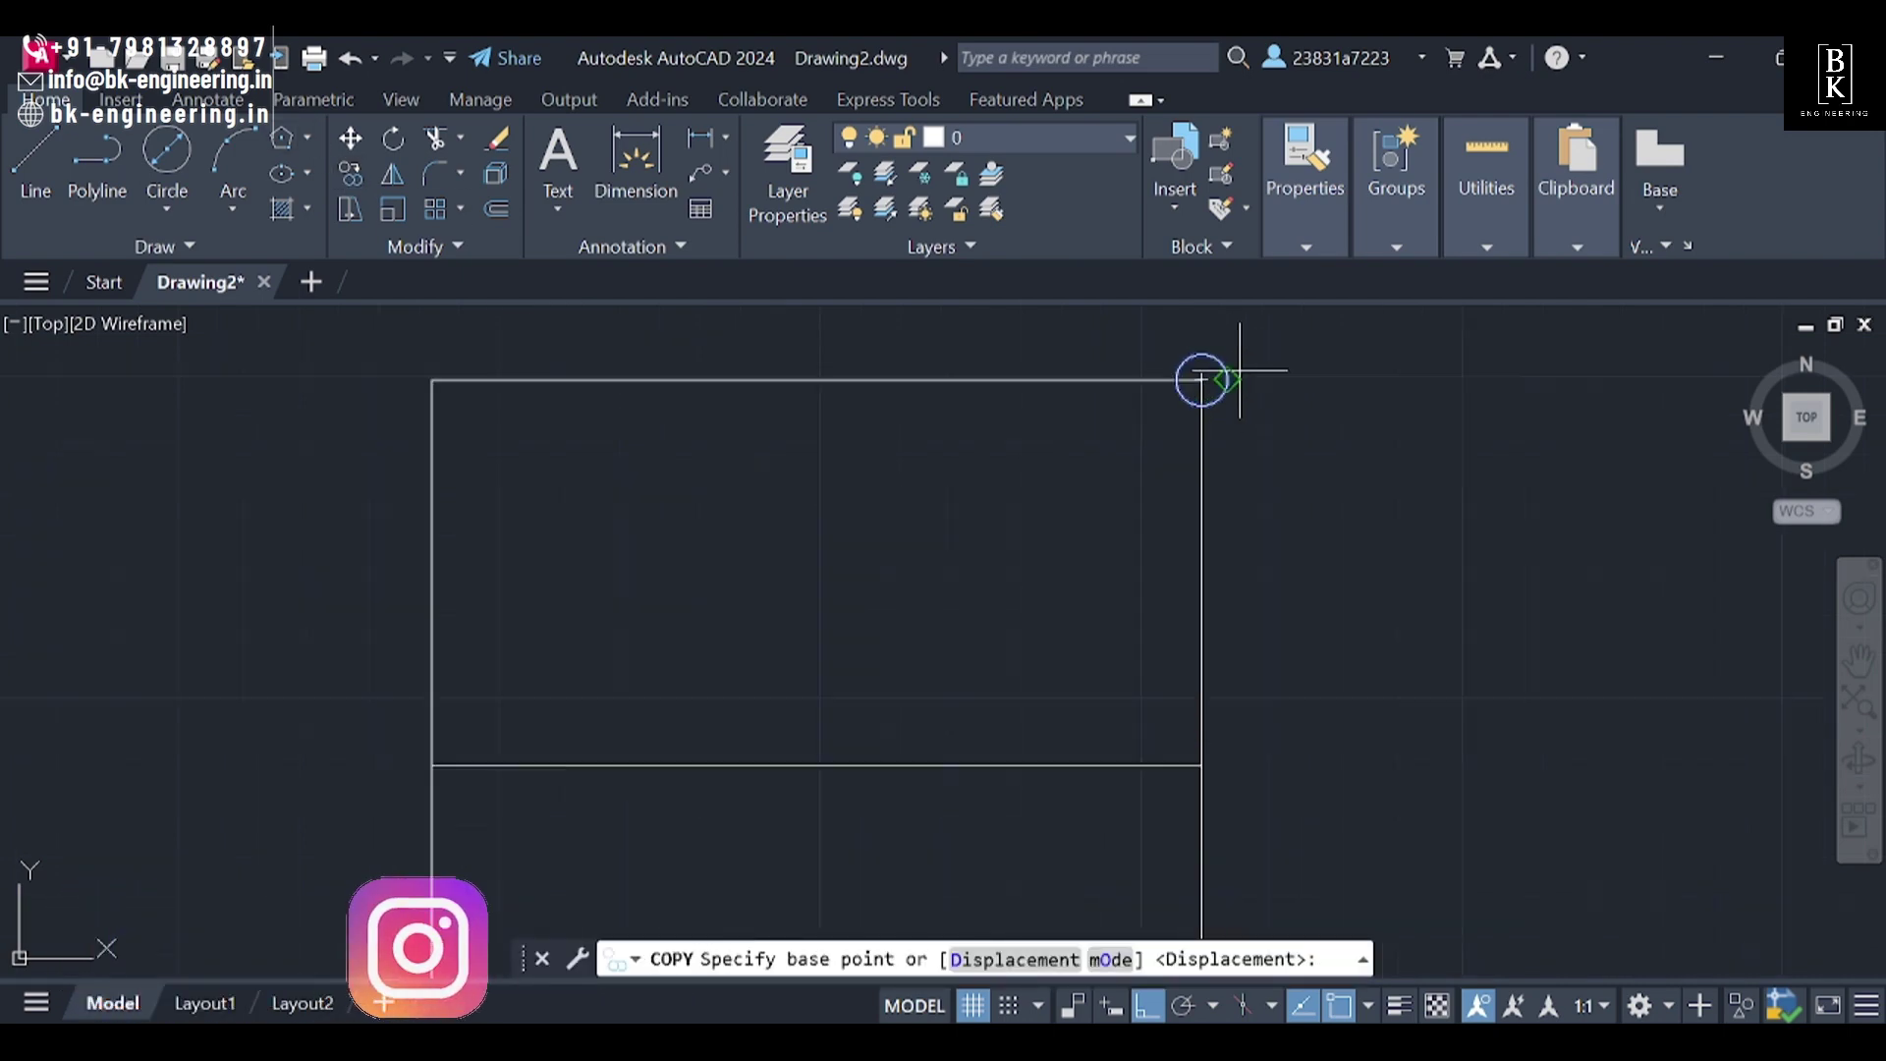
{"action": "left_click", "coordinate": [1177, 381]}
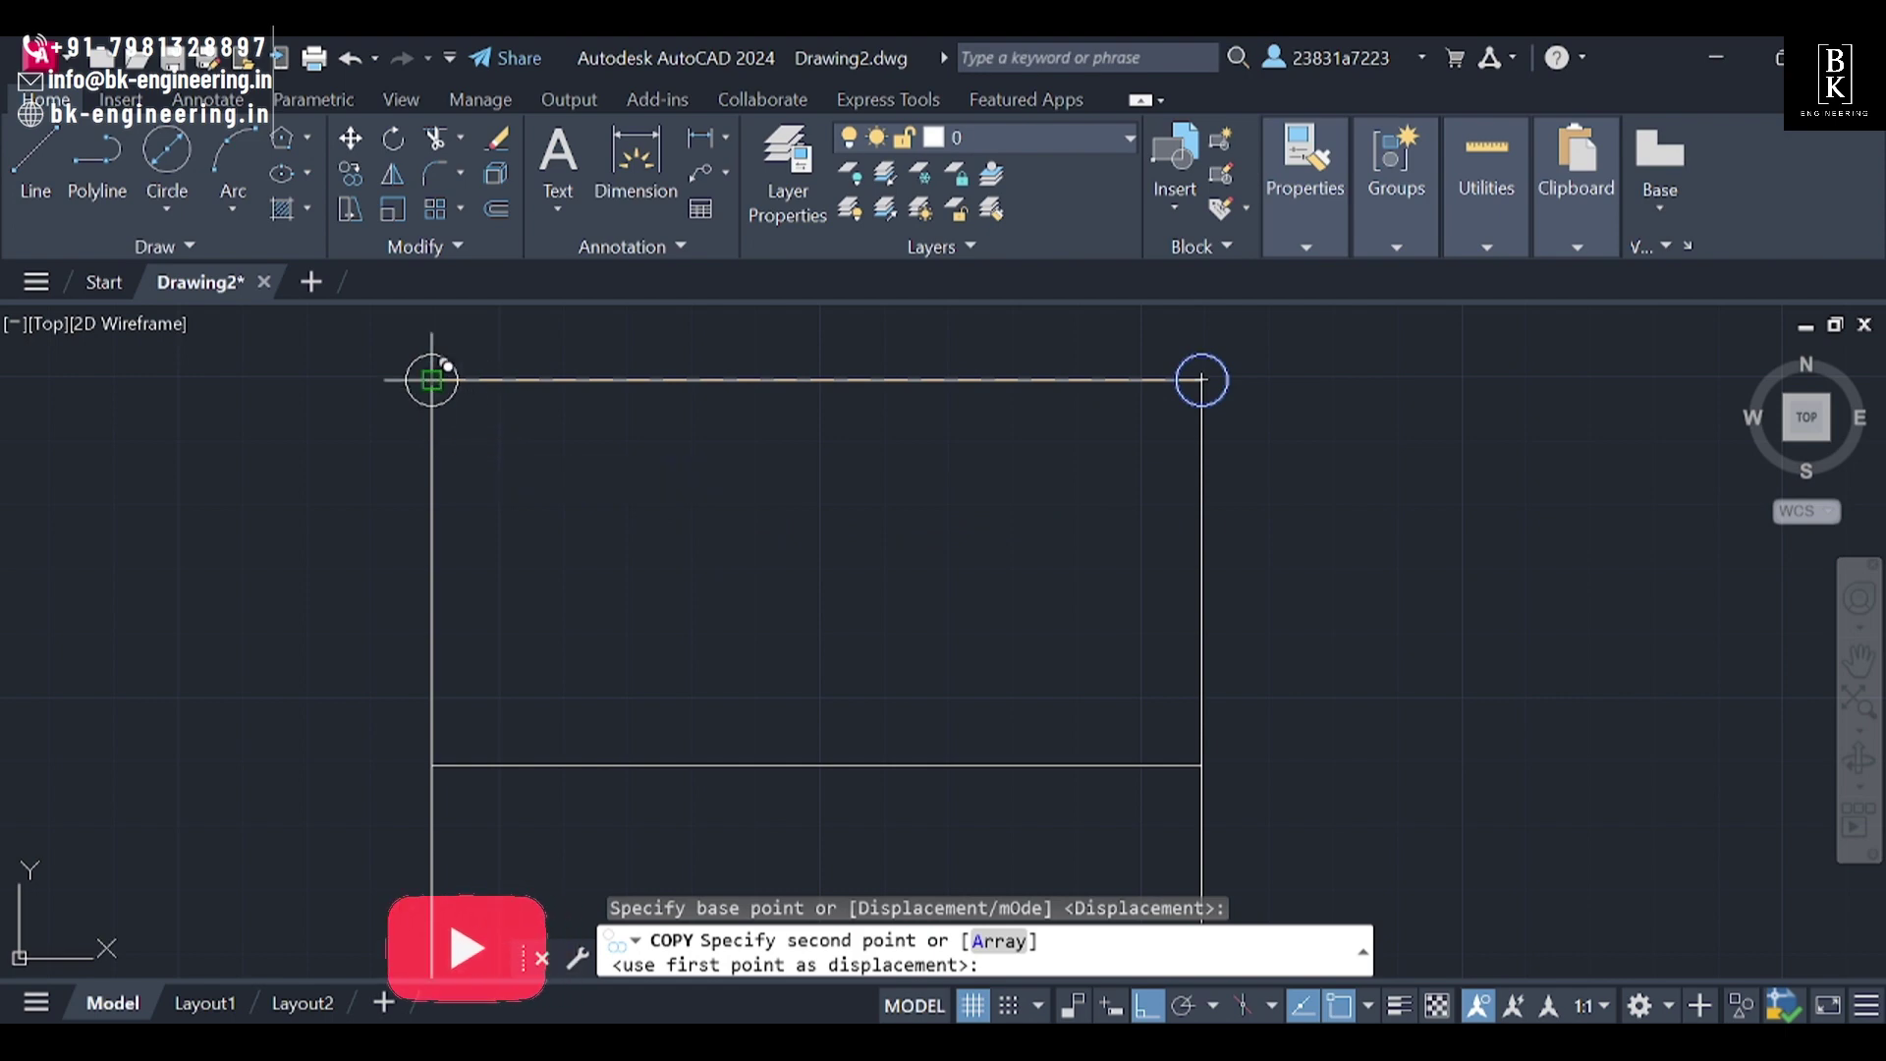
{"action": "left_click", "coordinate": [431, 380]}
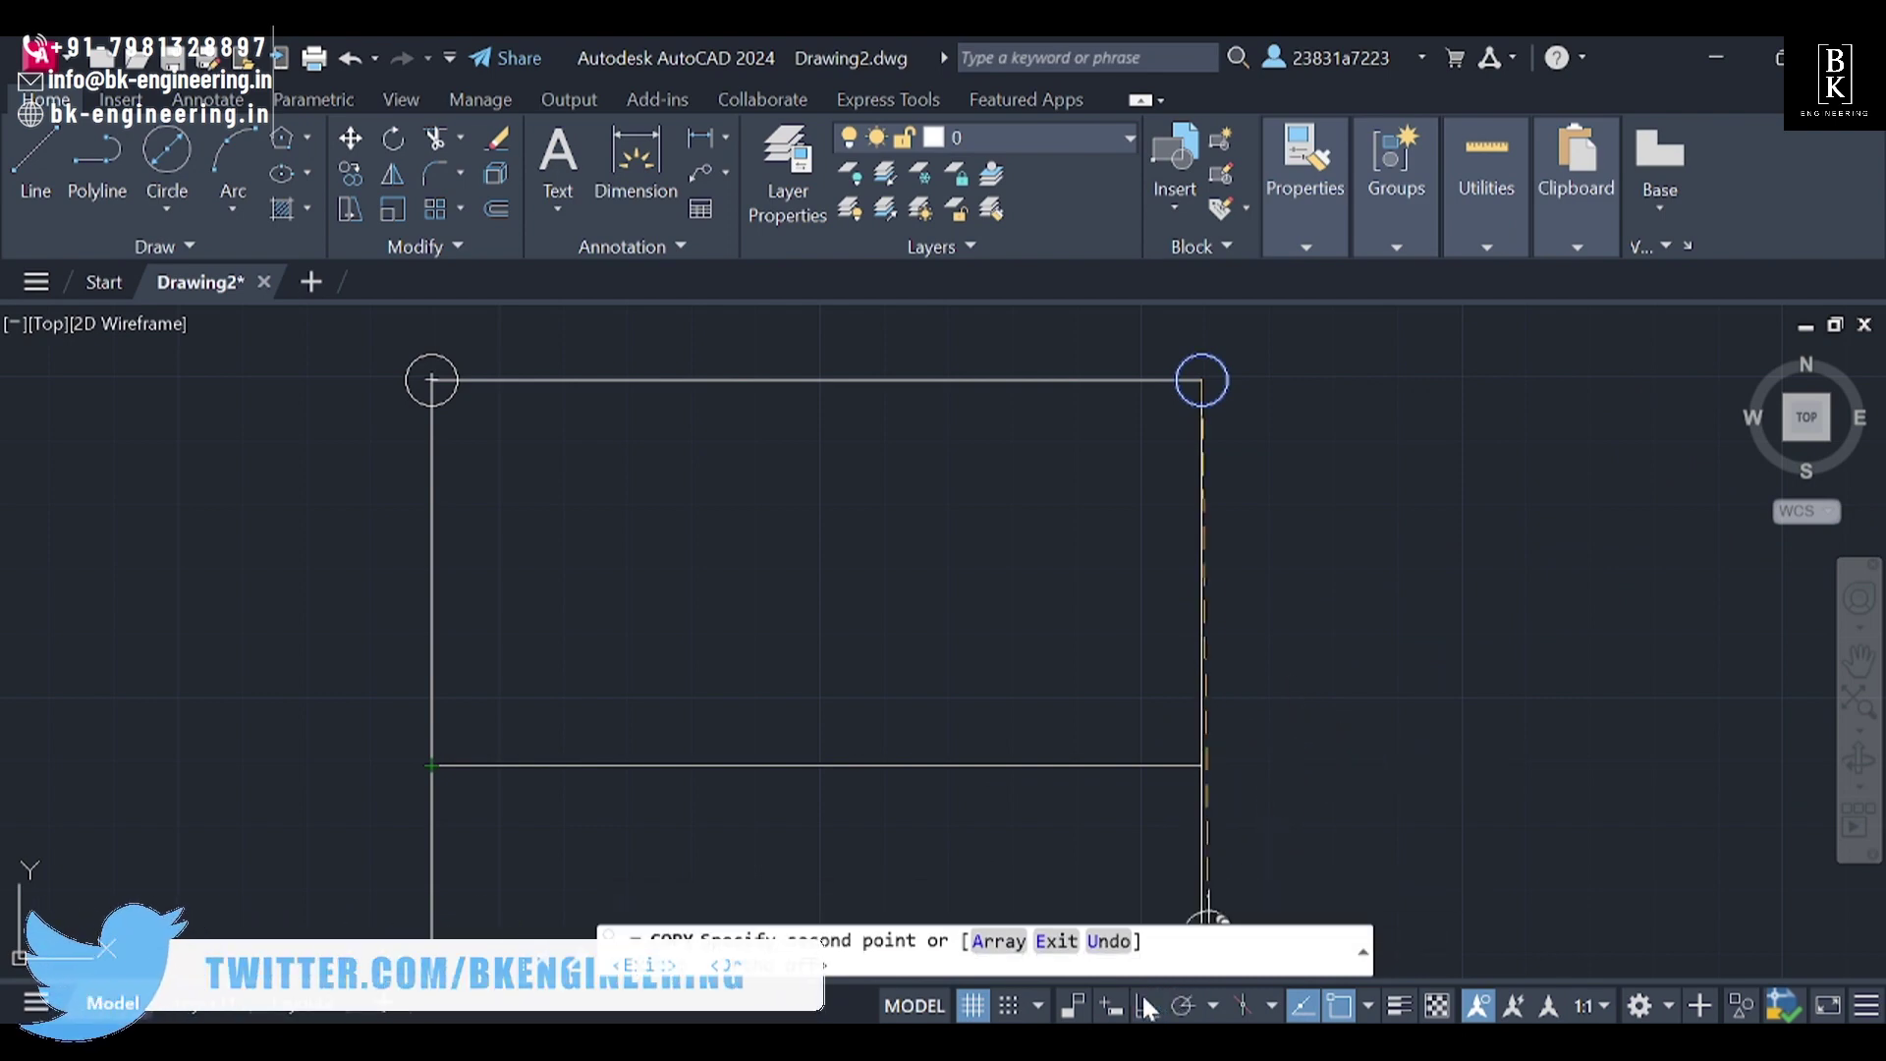
{"action": "left_click", "coordinate": [432, 764]}
{"action": "scroll", "coordinate": [463, 677], "scroll_direction": "down", "scroll_amount": 2}
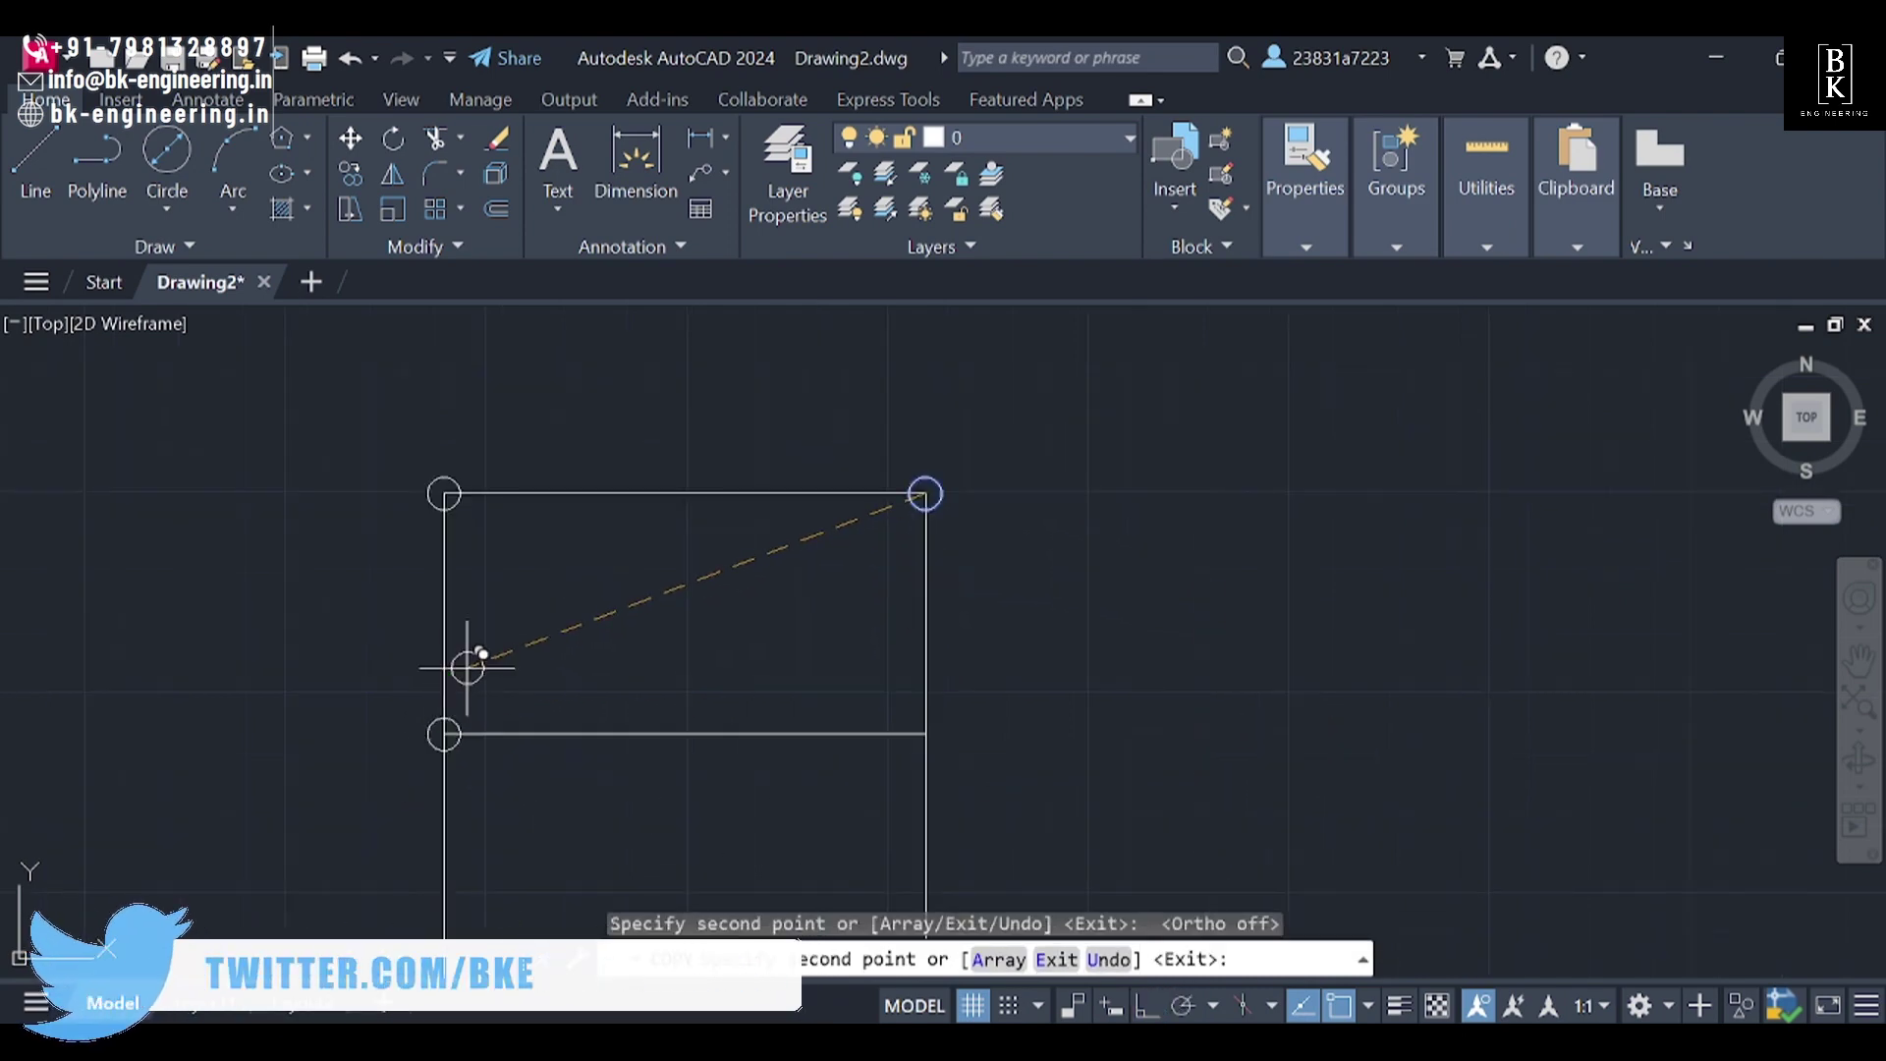
{"action": "left_click", "coordinate": [924, 734]}
{"action": "scroll", "coordinate": [884, 687], "scroll_direction": "down", "scroll_amount": 4}
{"action": "scroll", "coordinate": [722, 852], "scroll_direction": "up", "scroll_amount": 4}
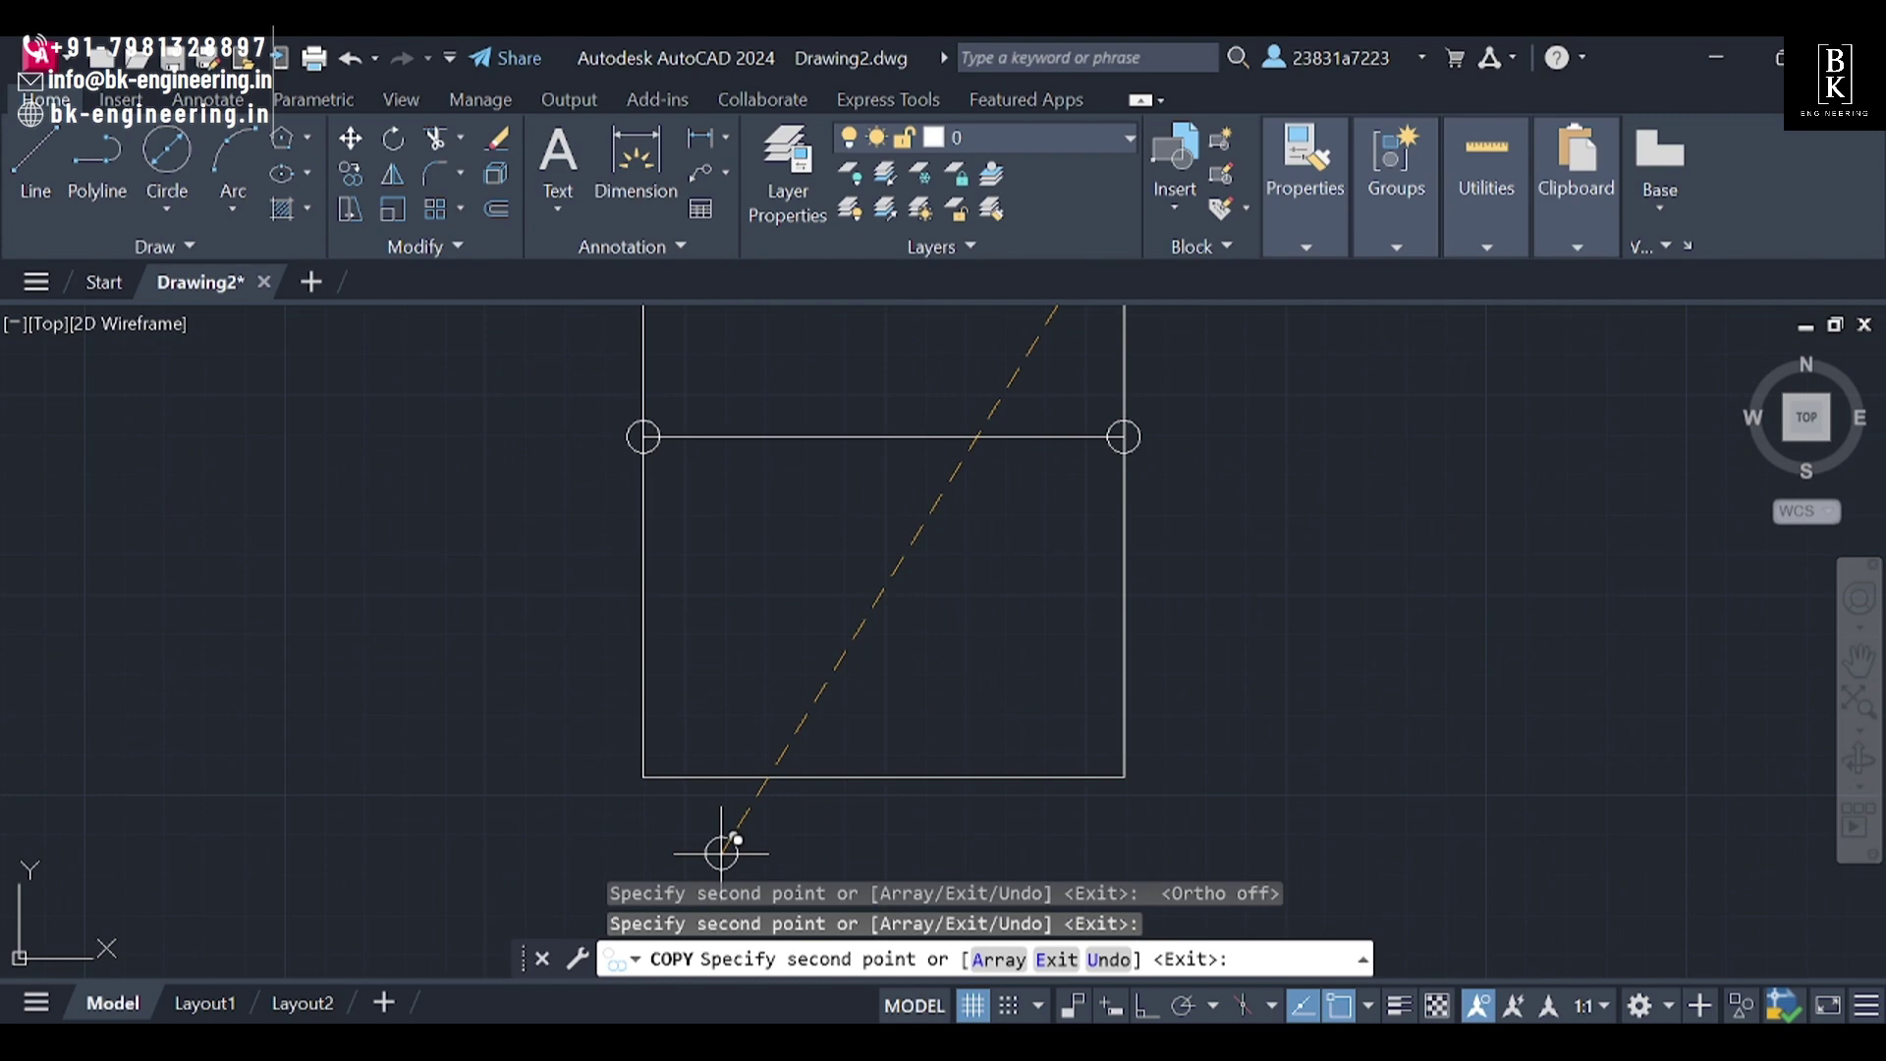
{"action": "left_click", "coordinate": [643, 777]}
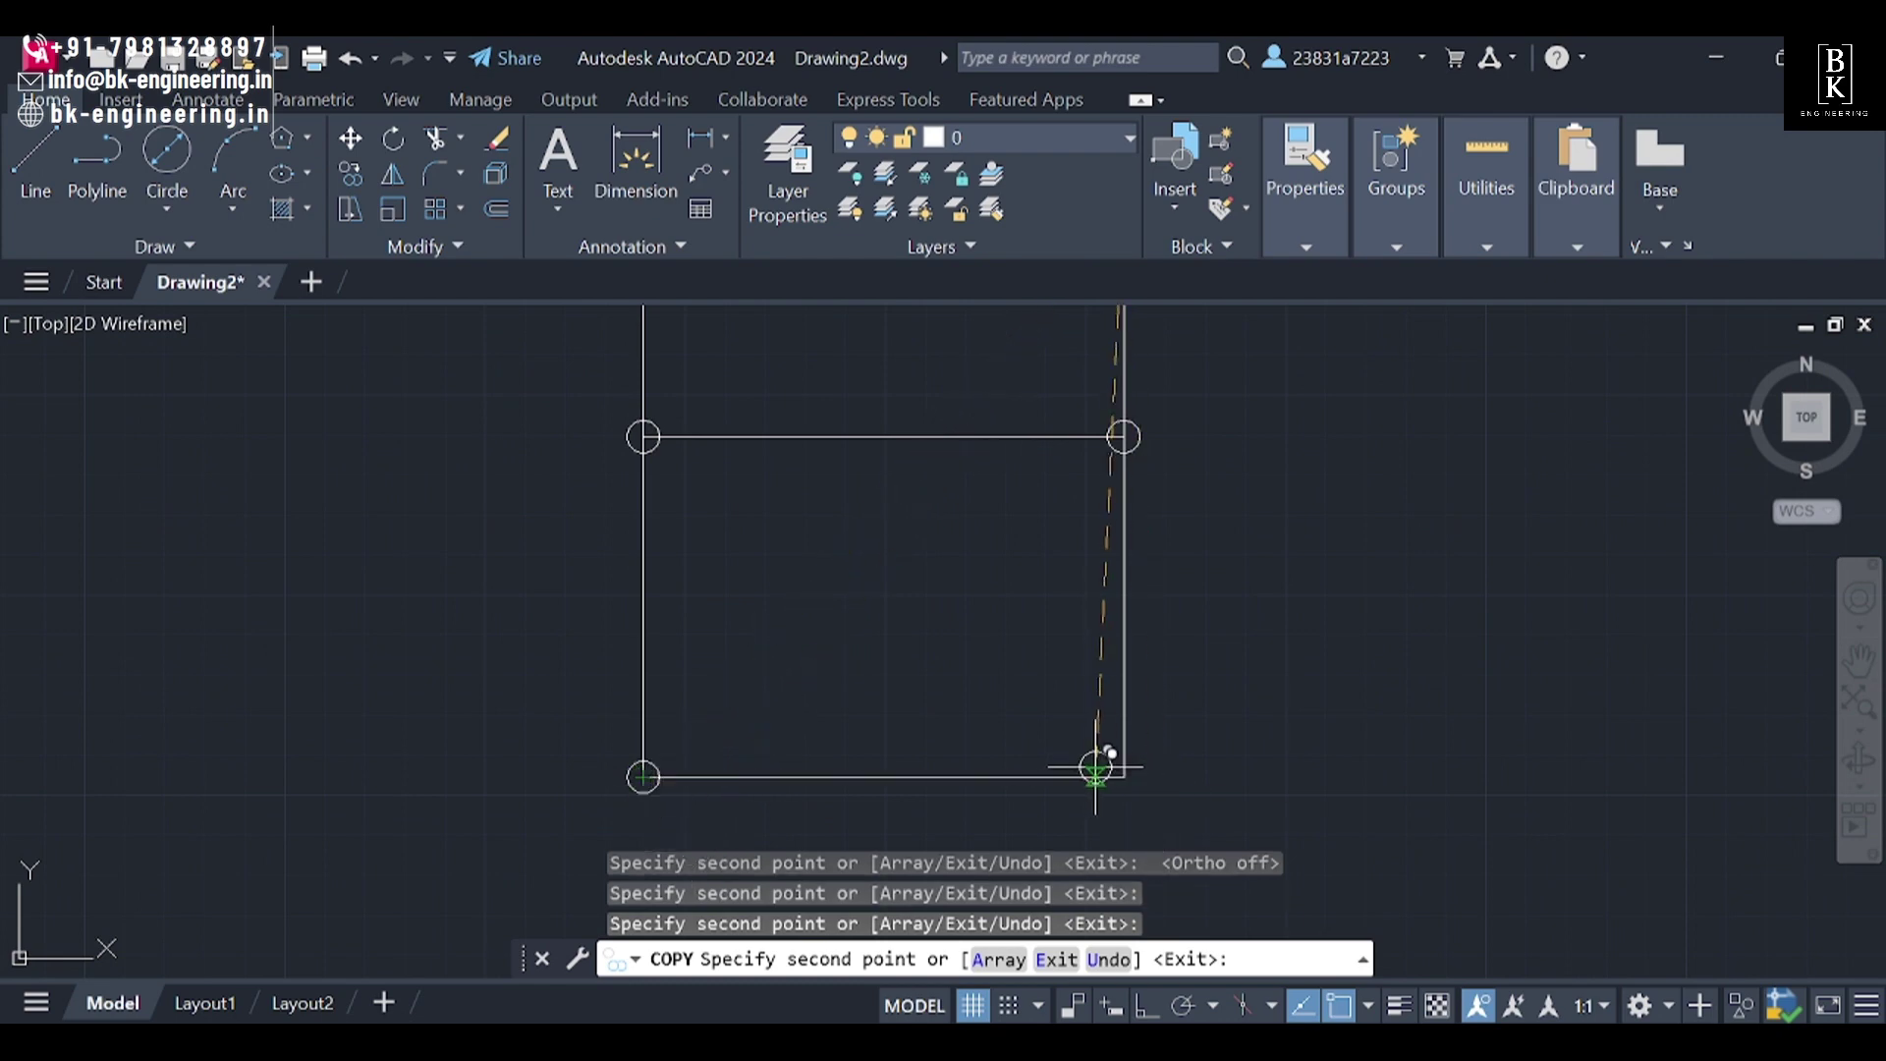
{"action": "left_click", "coordinate": [1126, 775]}
{"action": "key", "text": "Escape"}
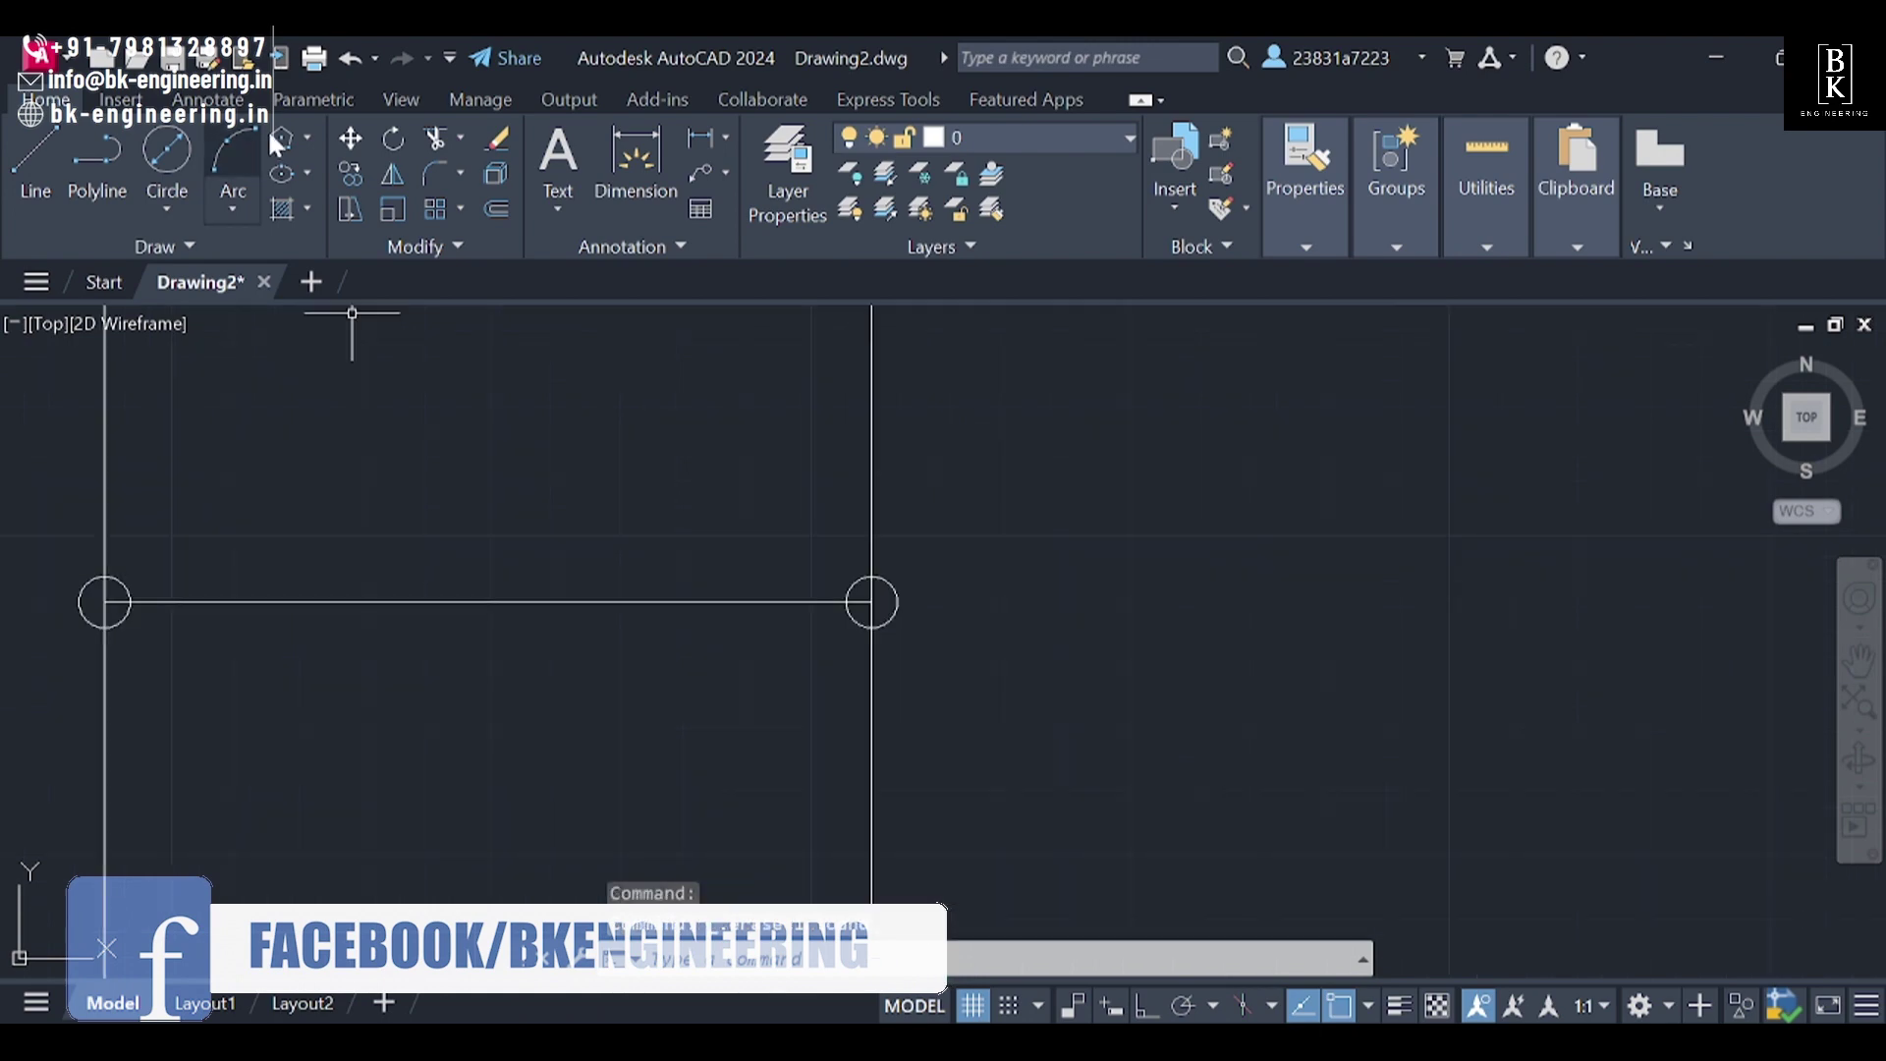
Step: Draw a six-sided polygon defined by edge, with 27-unit edges
{"action": "left_click", "coordinate": [282, 138]}
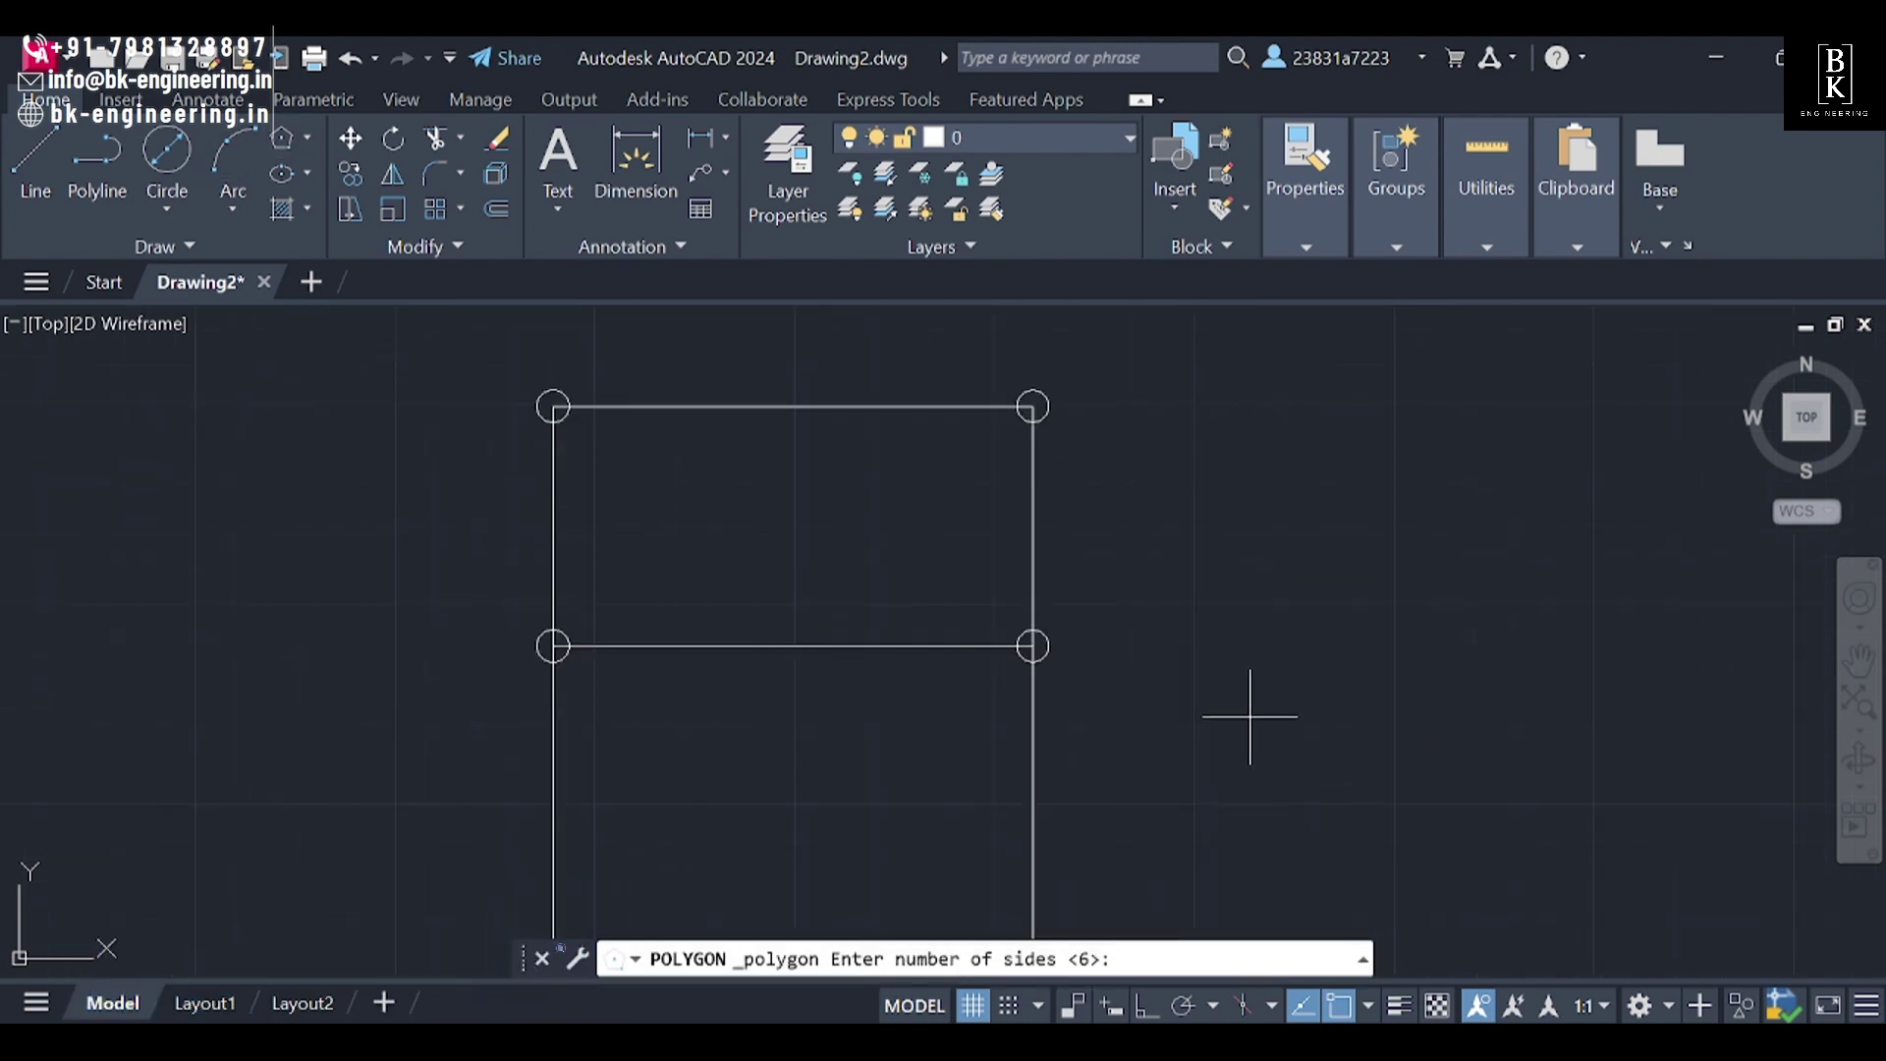
{"action": "key", "text": "Return"}
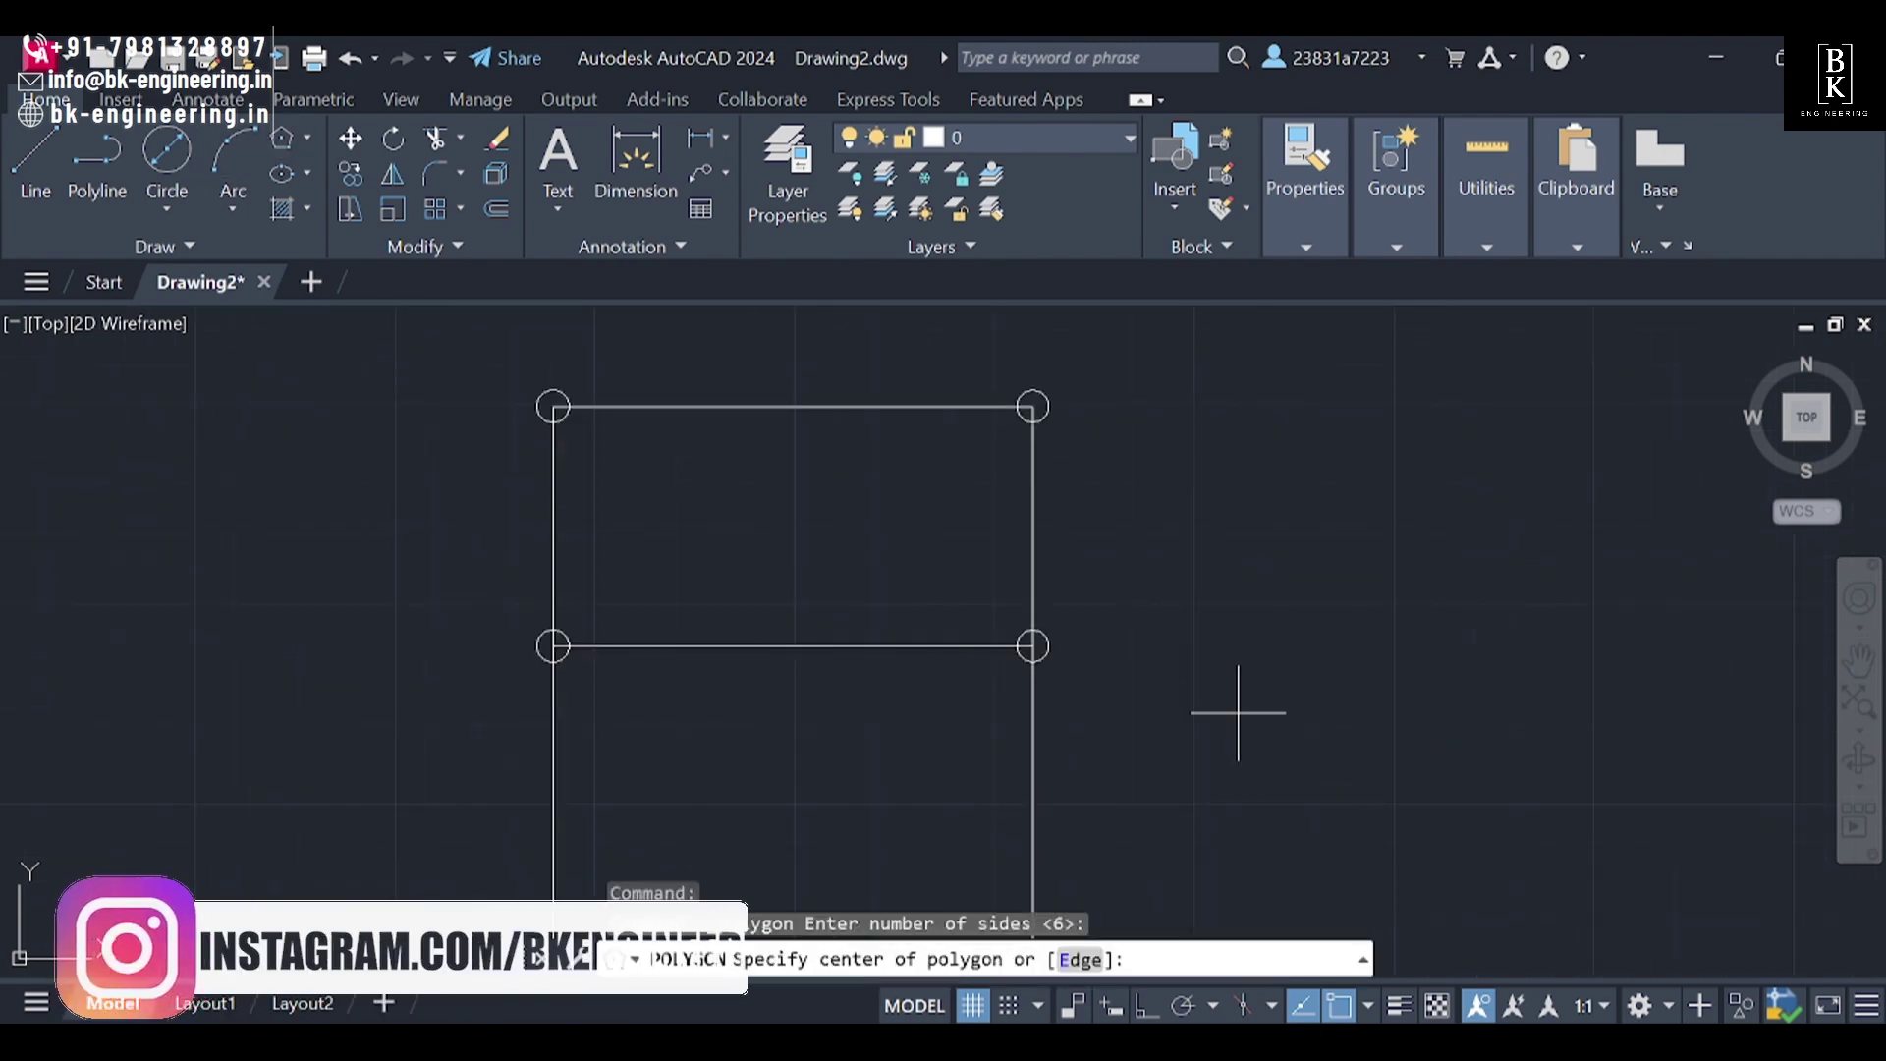
{"action": "left_click", "coordinate": [1080, 959]}
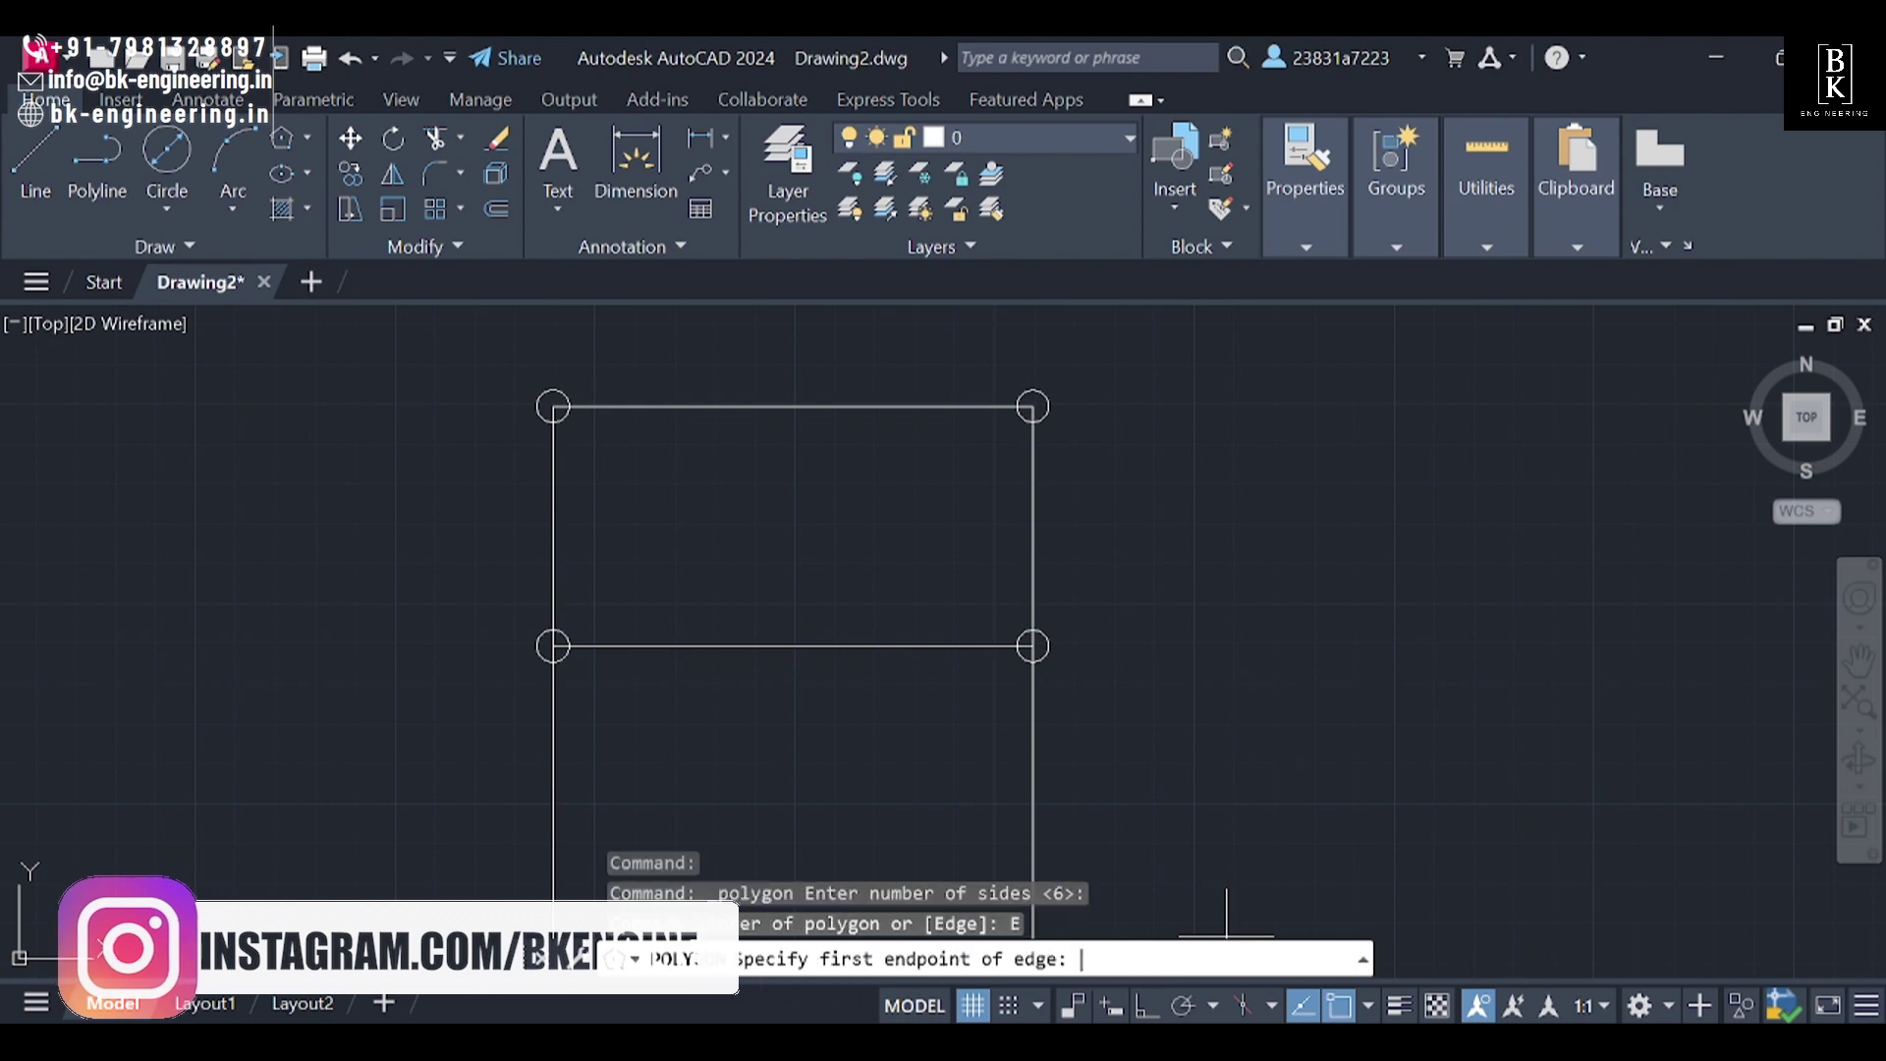
{"action": "type", "text": "27"}
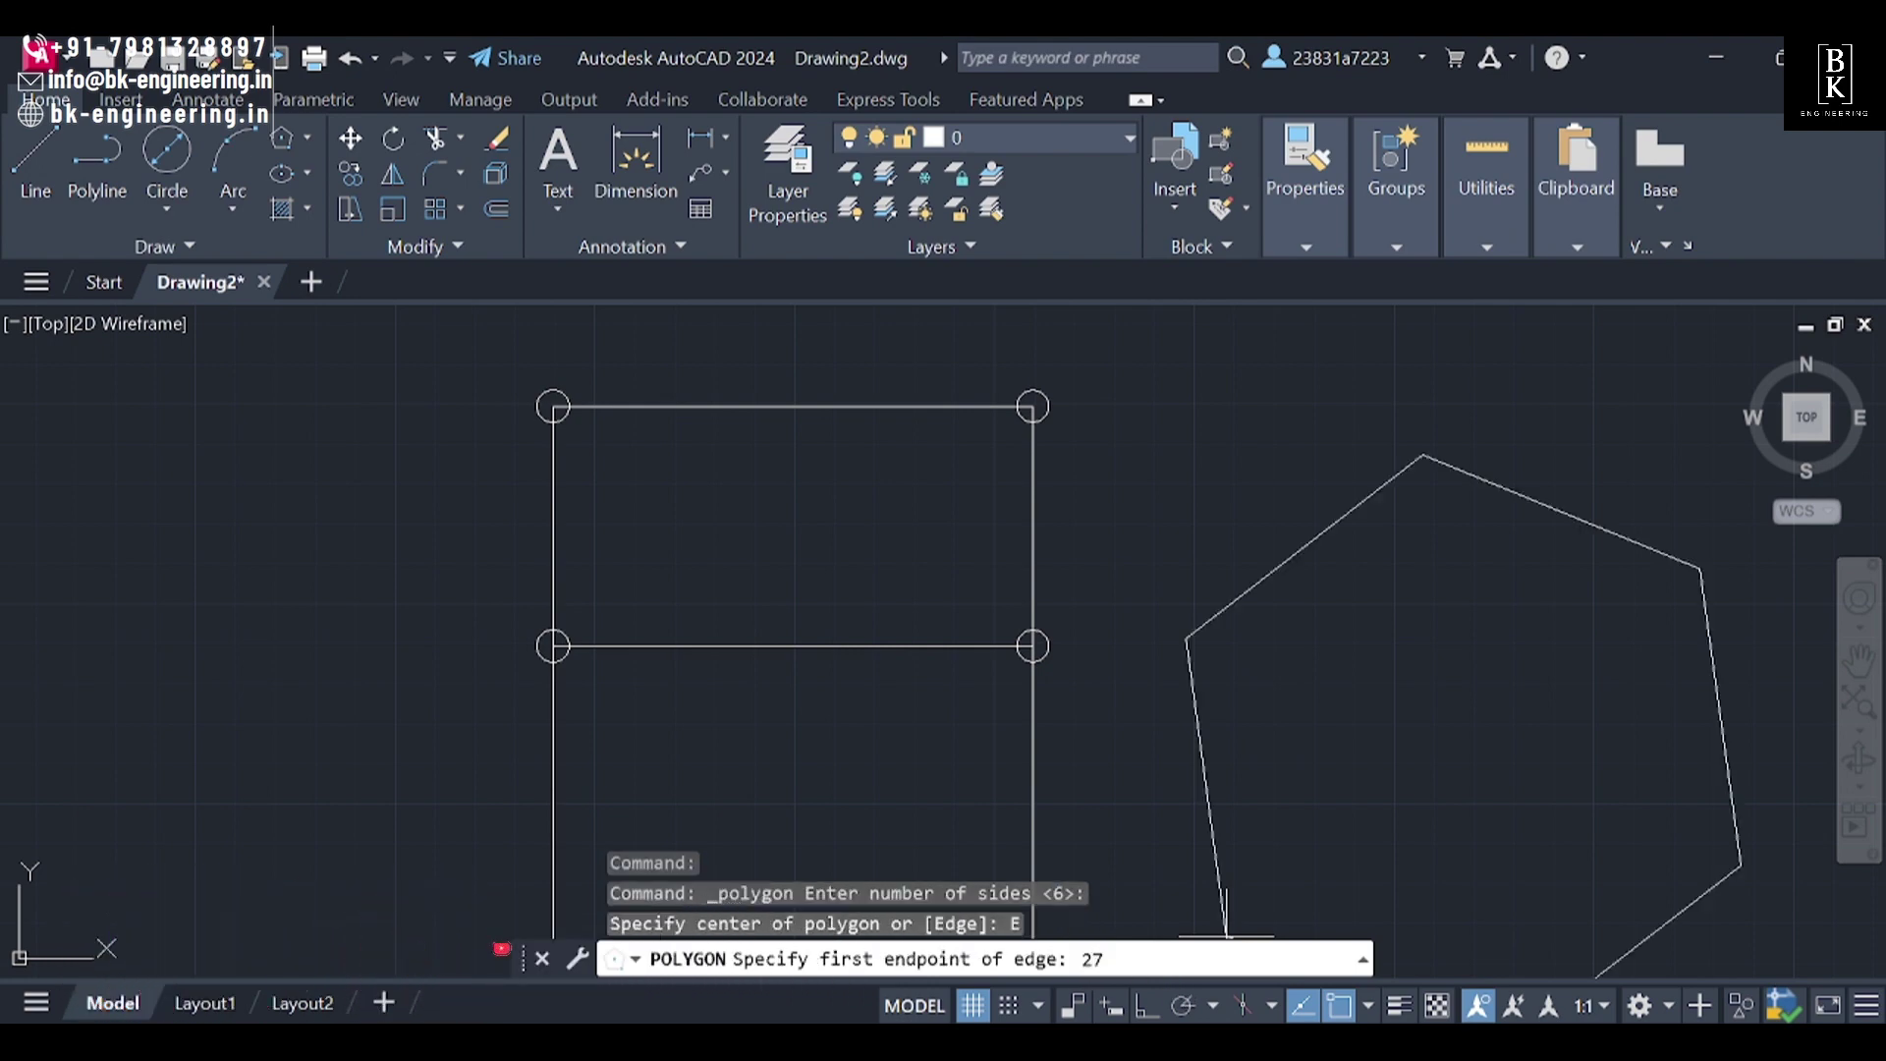
{"action": "key", "text": "Return"}
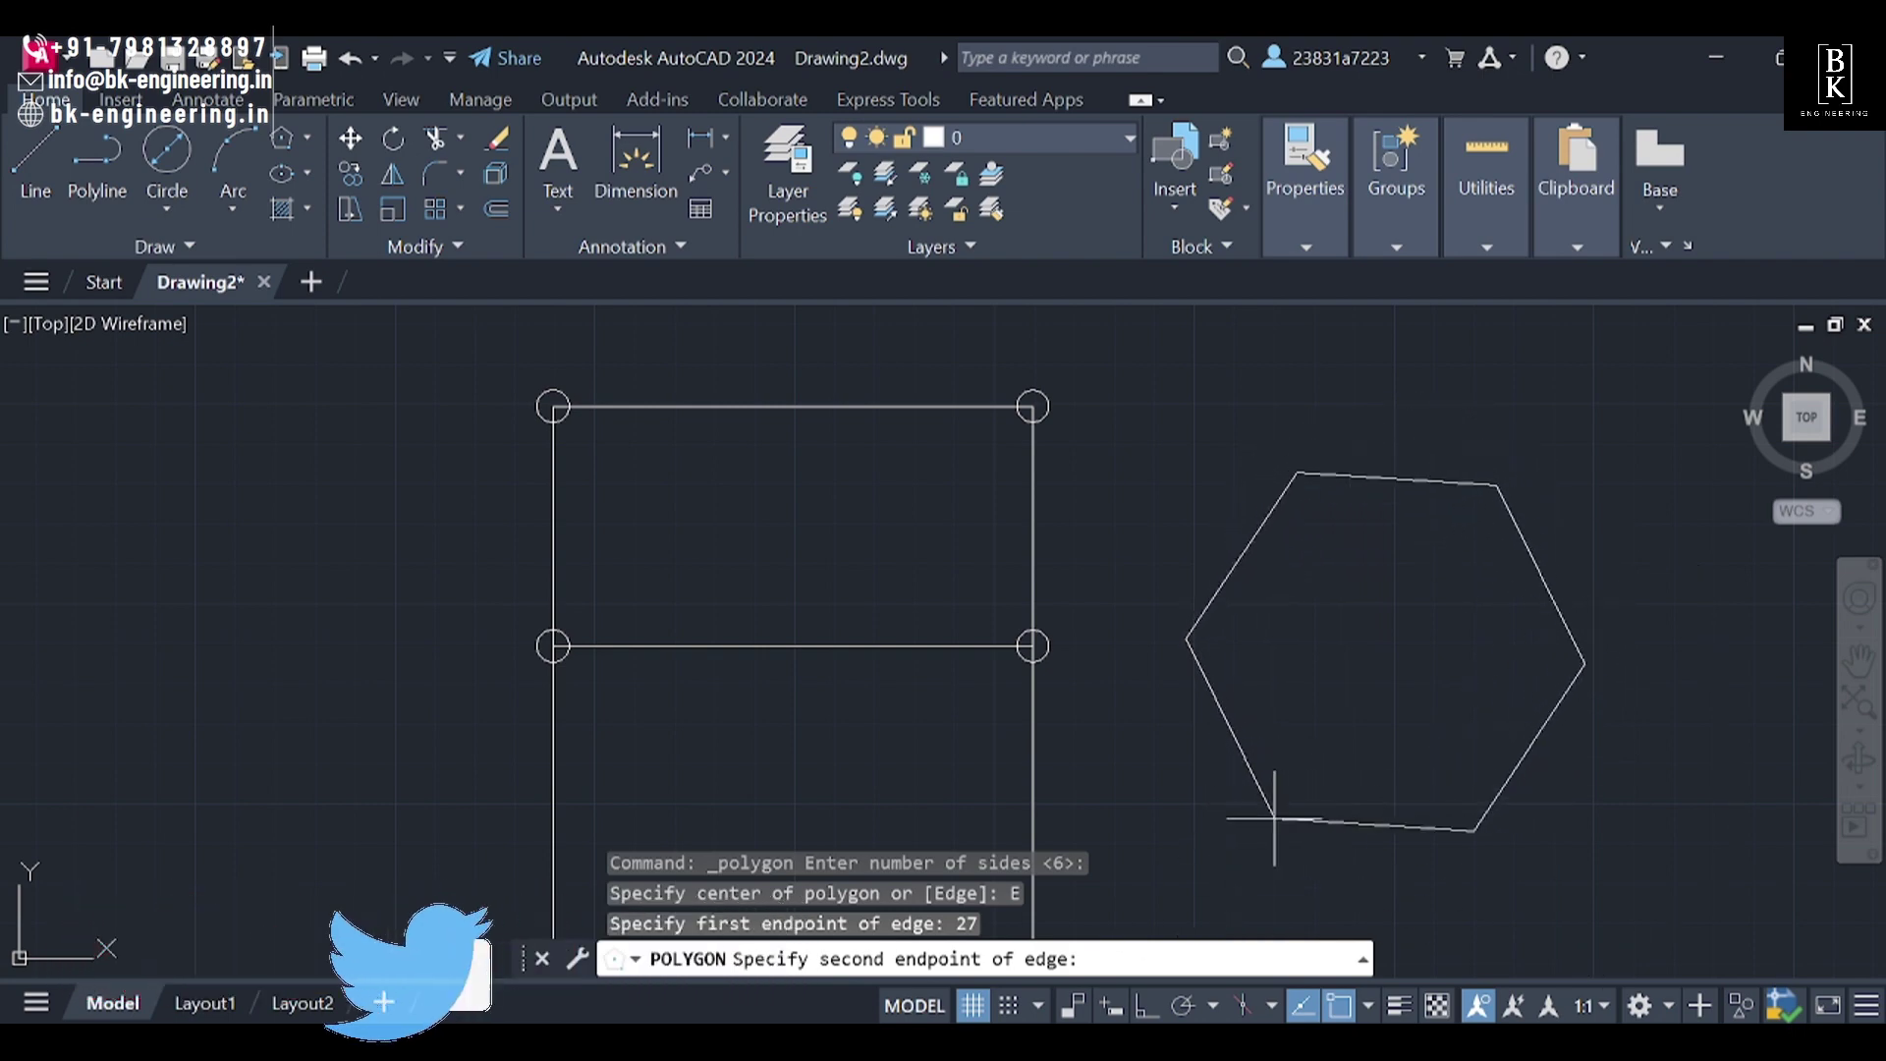
{"action": "type", "text": "27"}
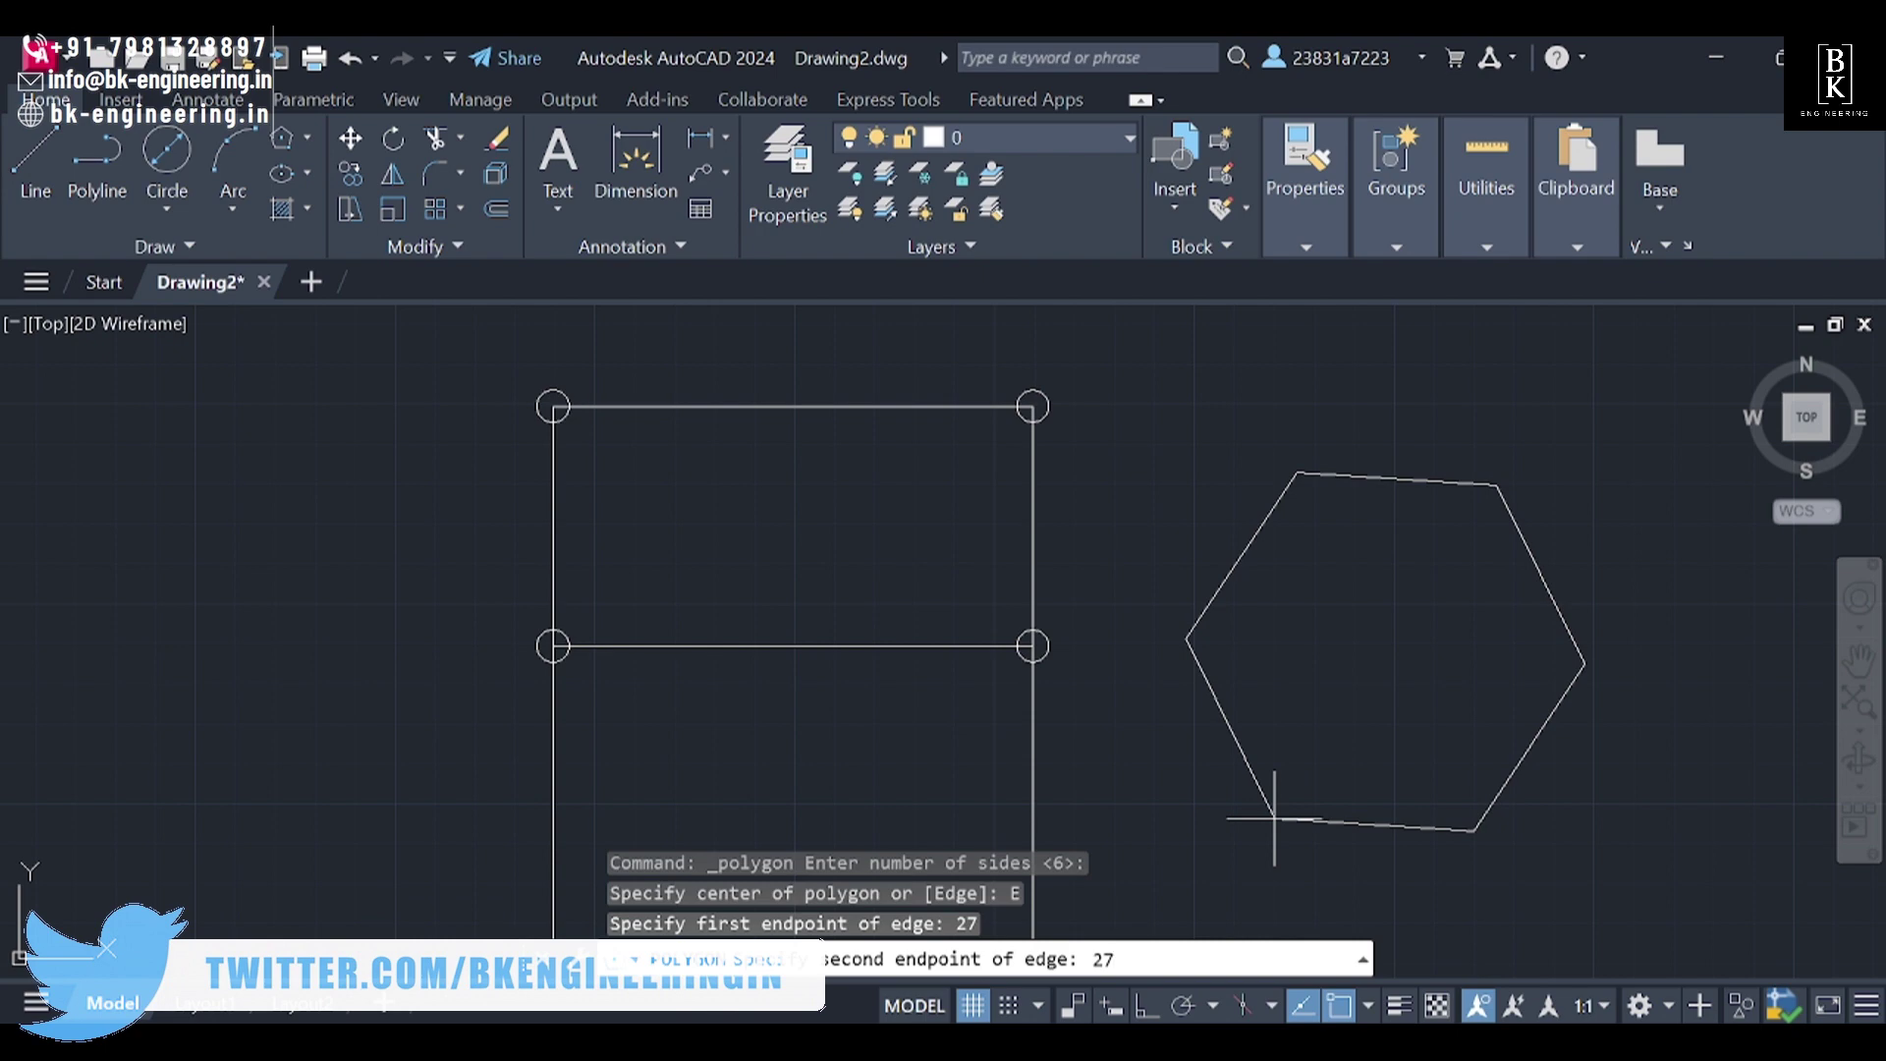
{"action": "key", "text": "Return"}
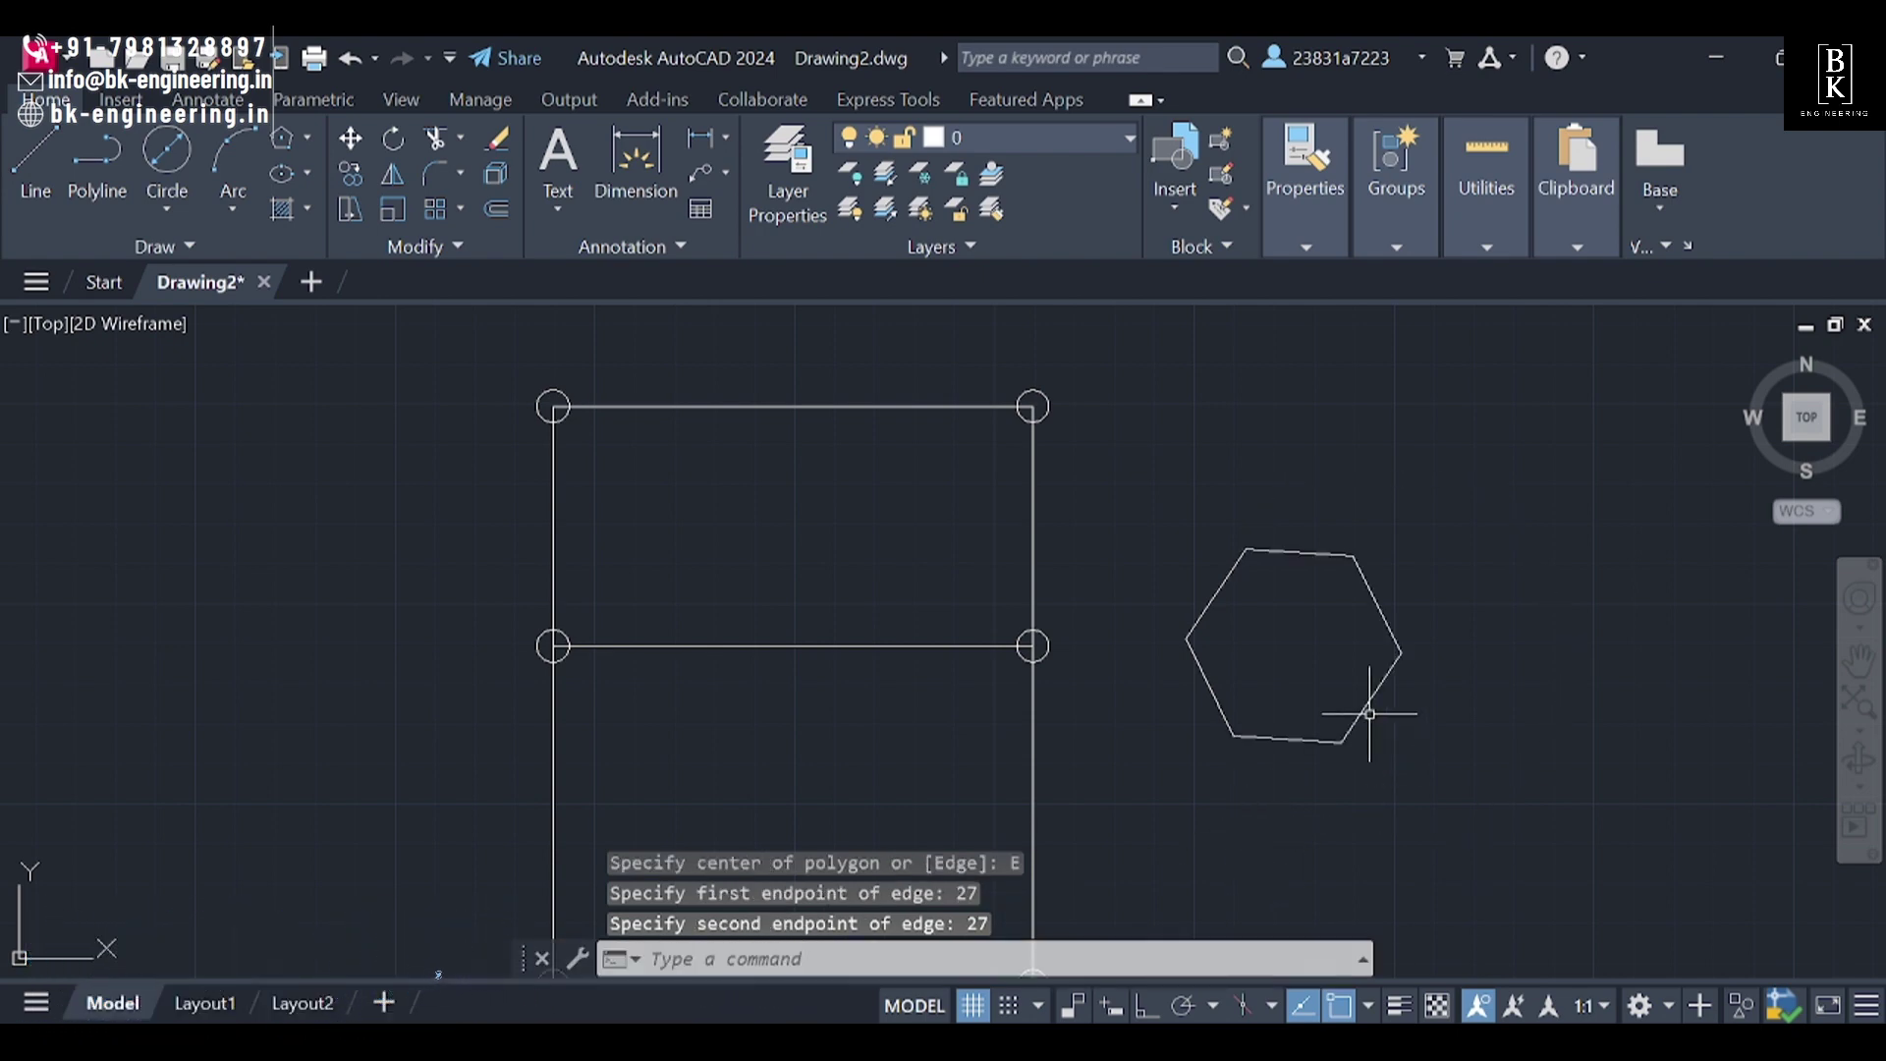
Step: Rotate the hexagon upright and move it from its centre to the rectangle's centre
{"action": "left_click", "coordinate": [1392, 634]}
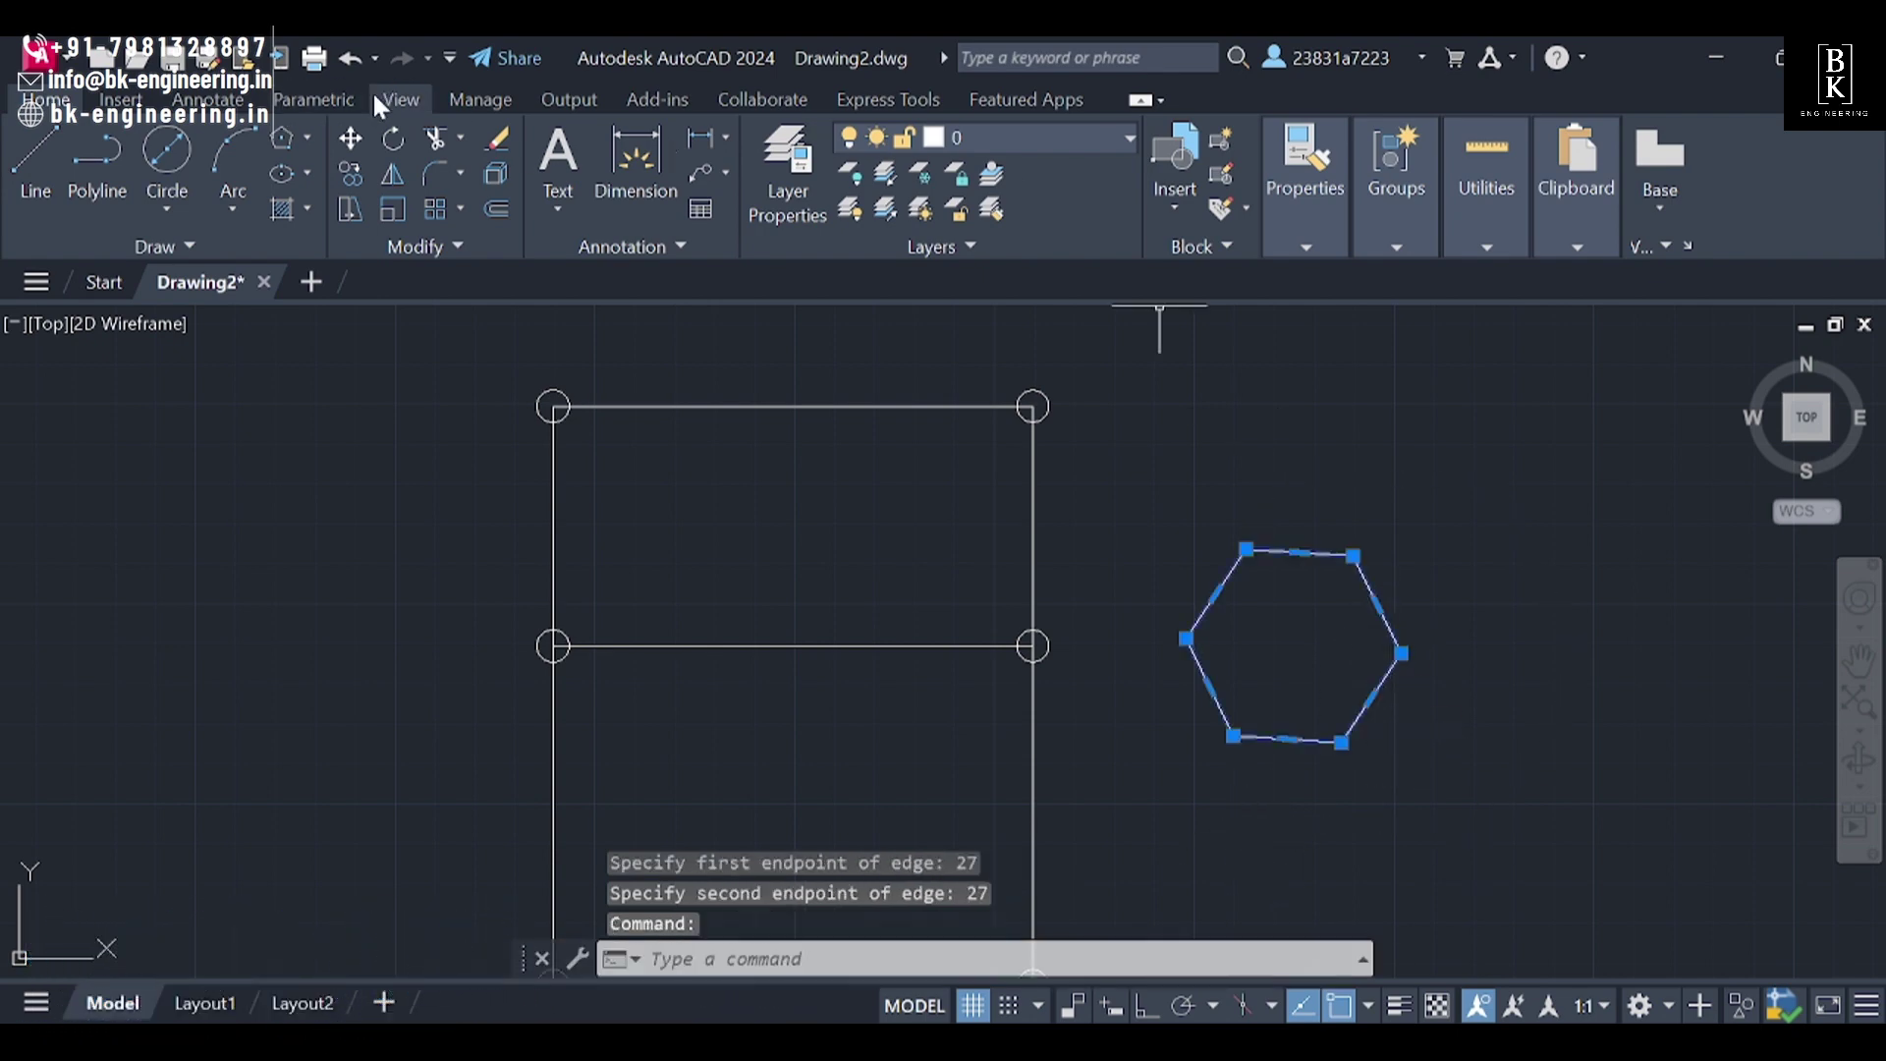
{"action": "left_click", "coordinate": [389, 141]}
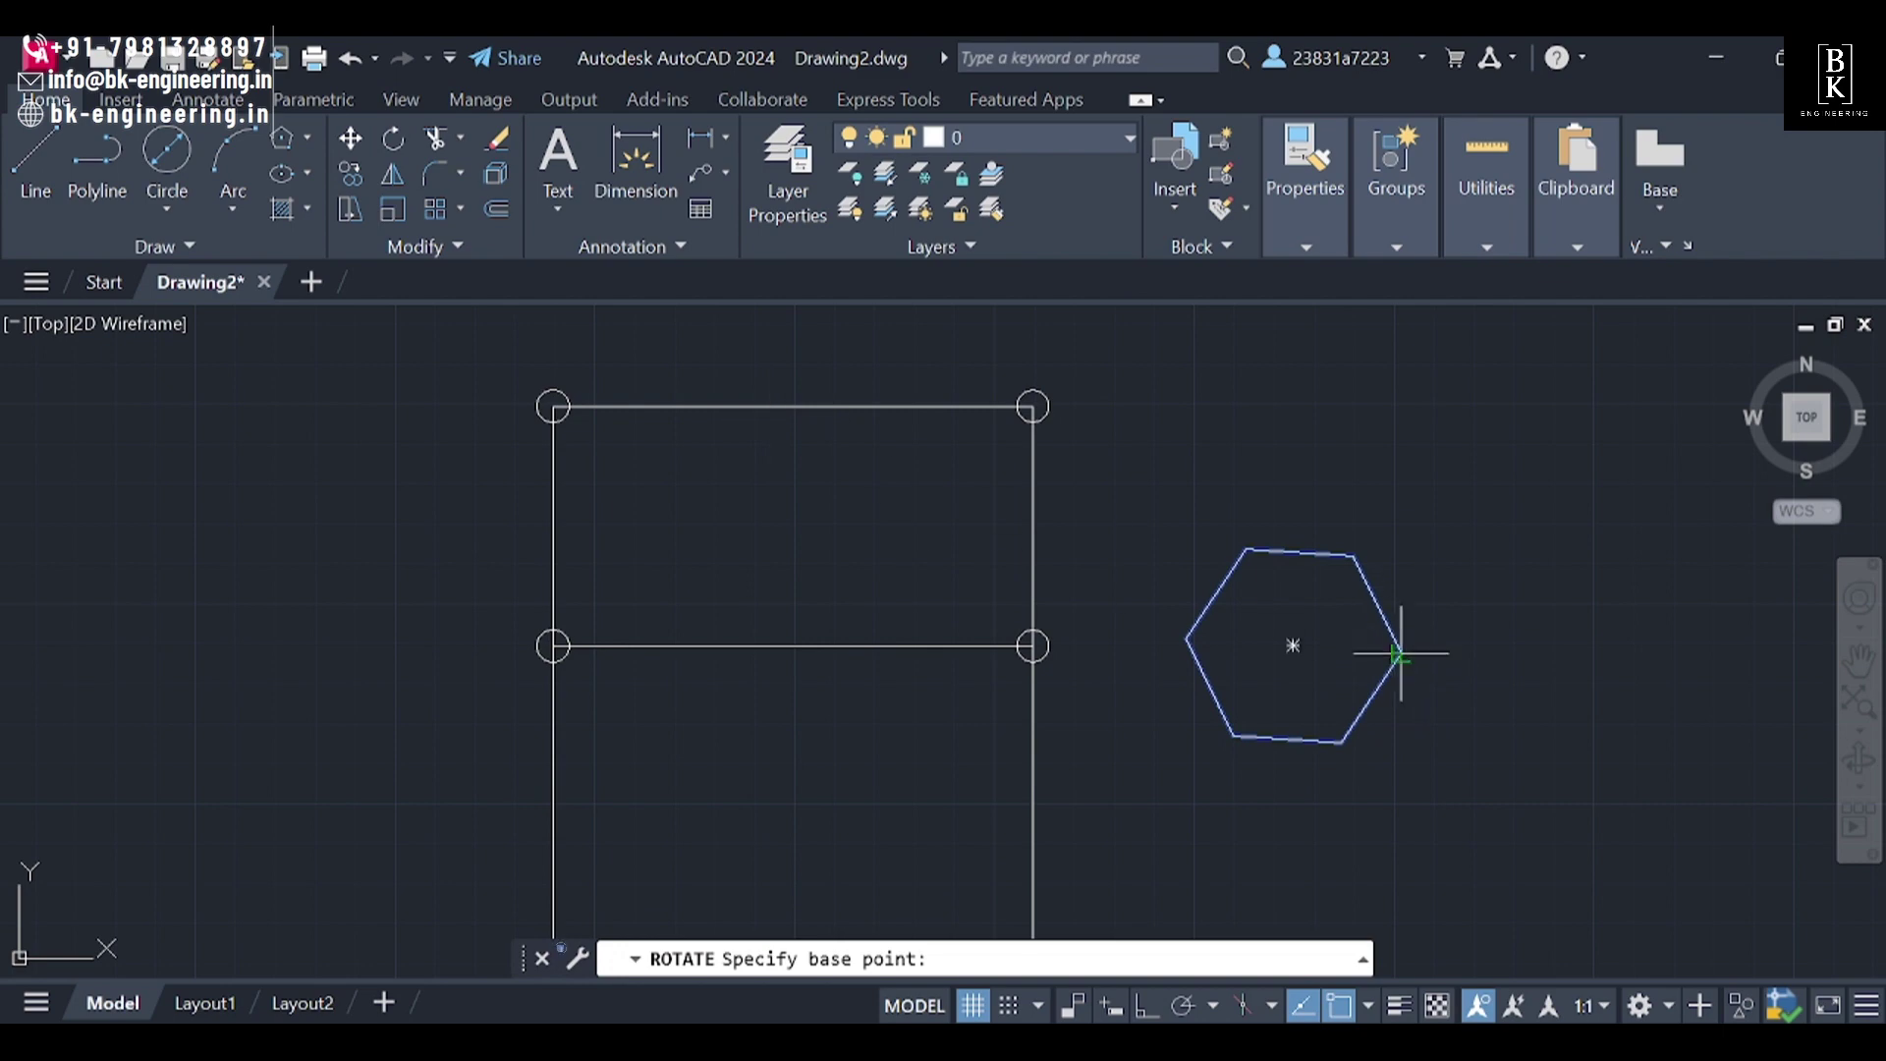
{"action": "left_click", "coordinate": [1398, 653]}
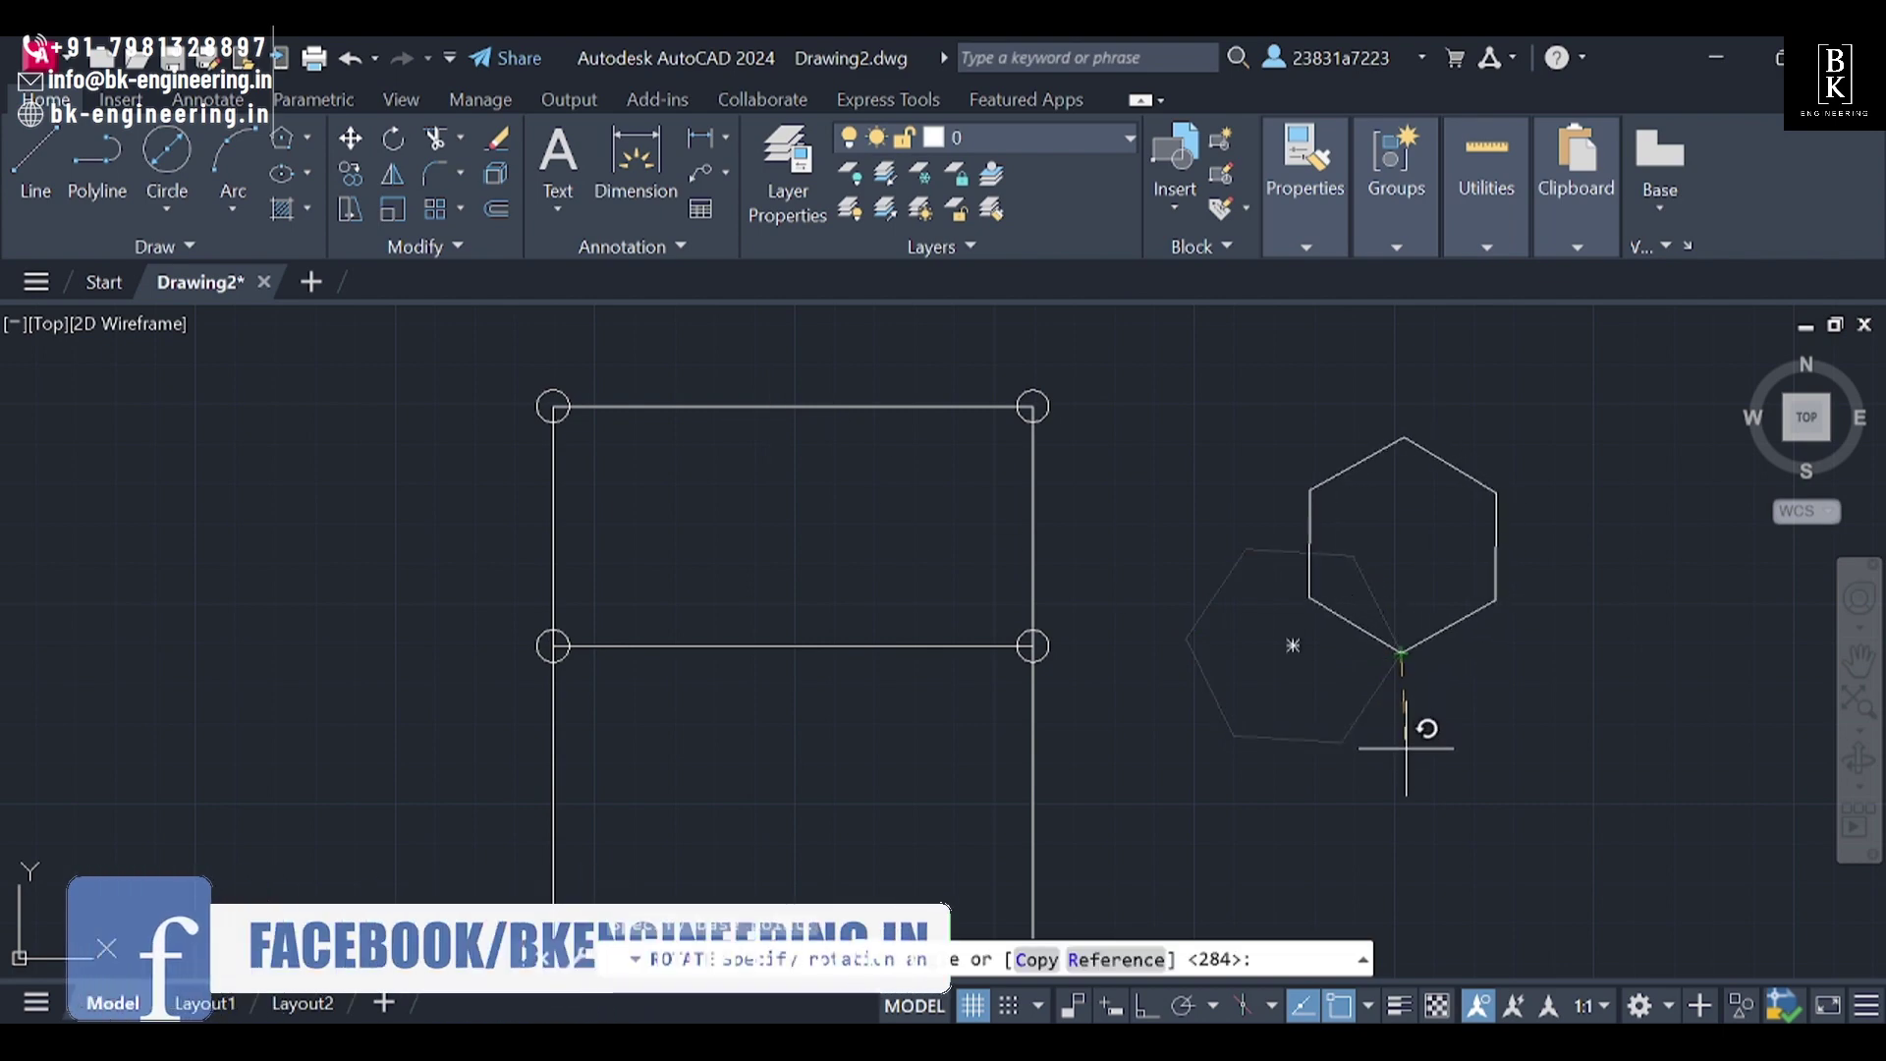
{"action": "left_click", "coordinate": [1395, 678]}
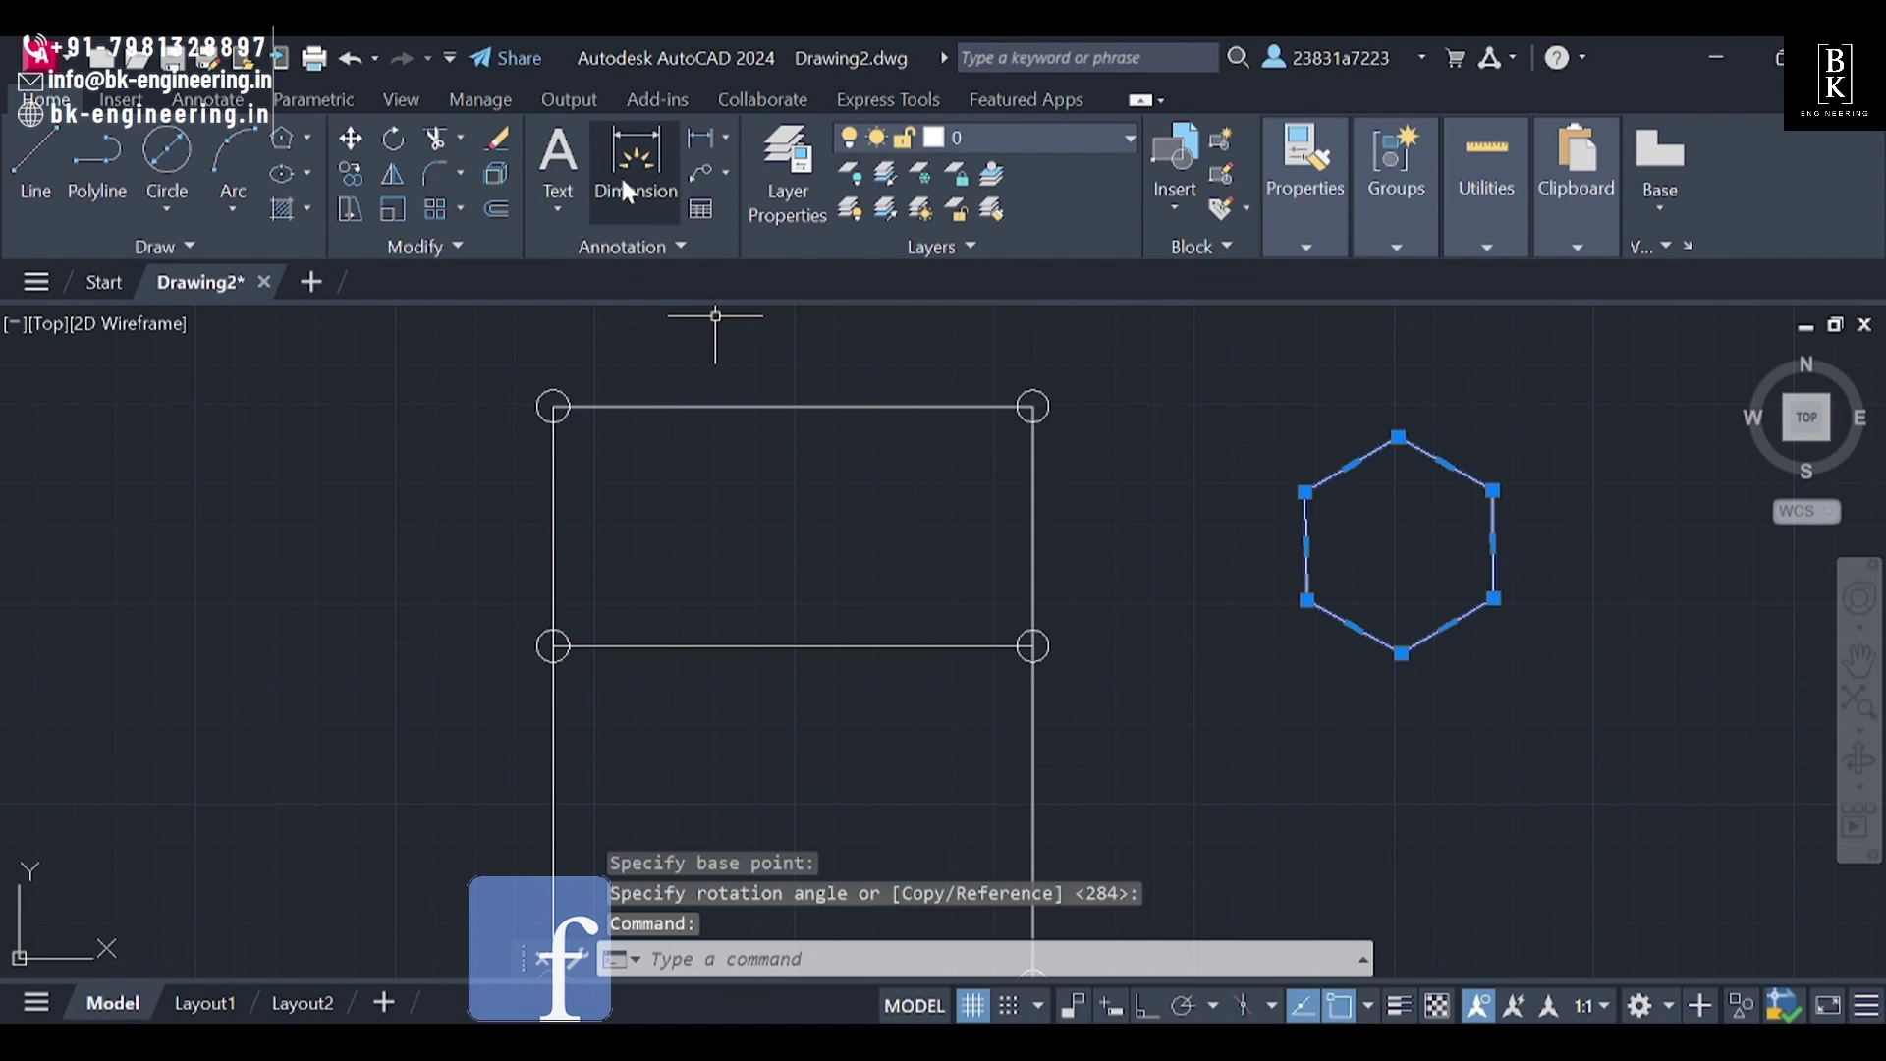
{"action": "left_click", "coordinate": [350, 141]}
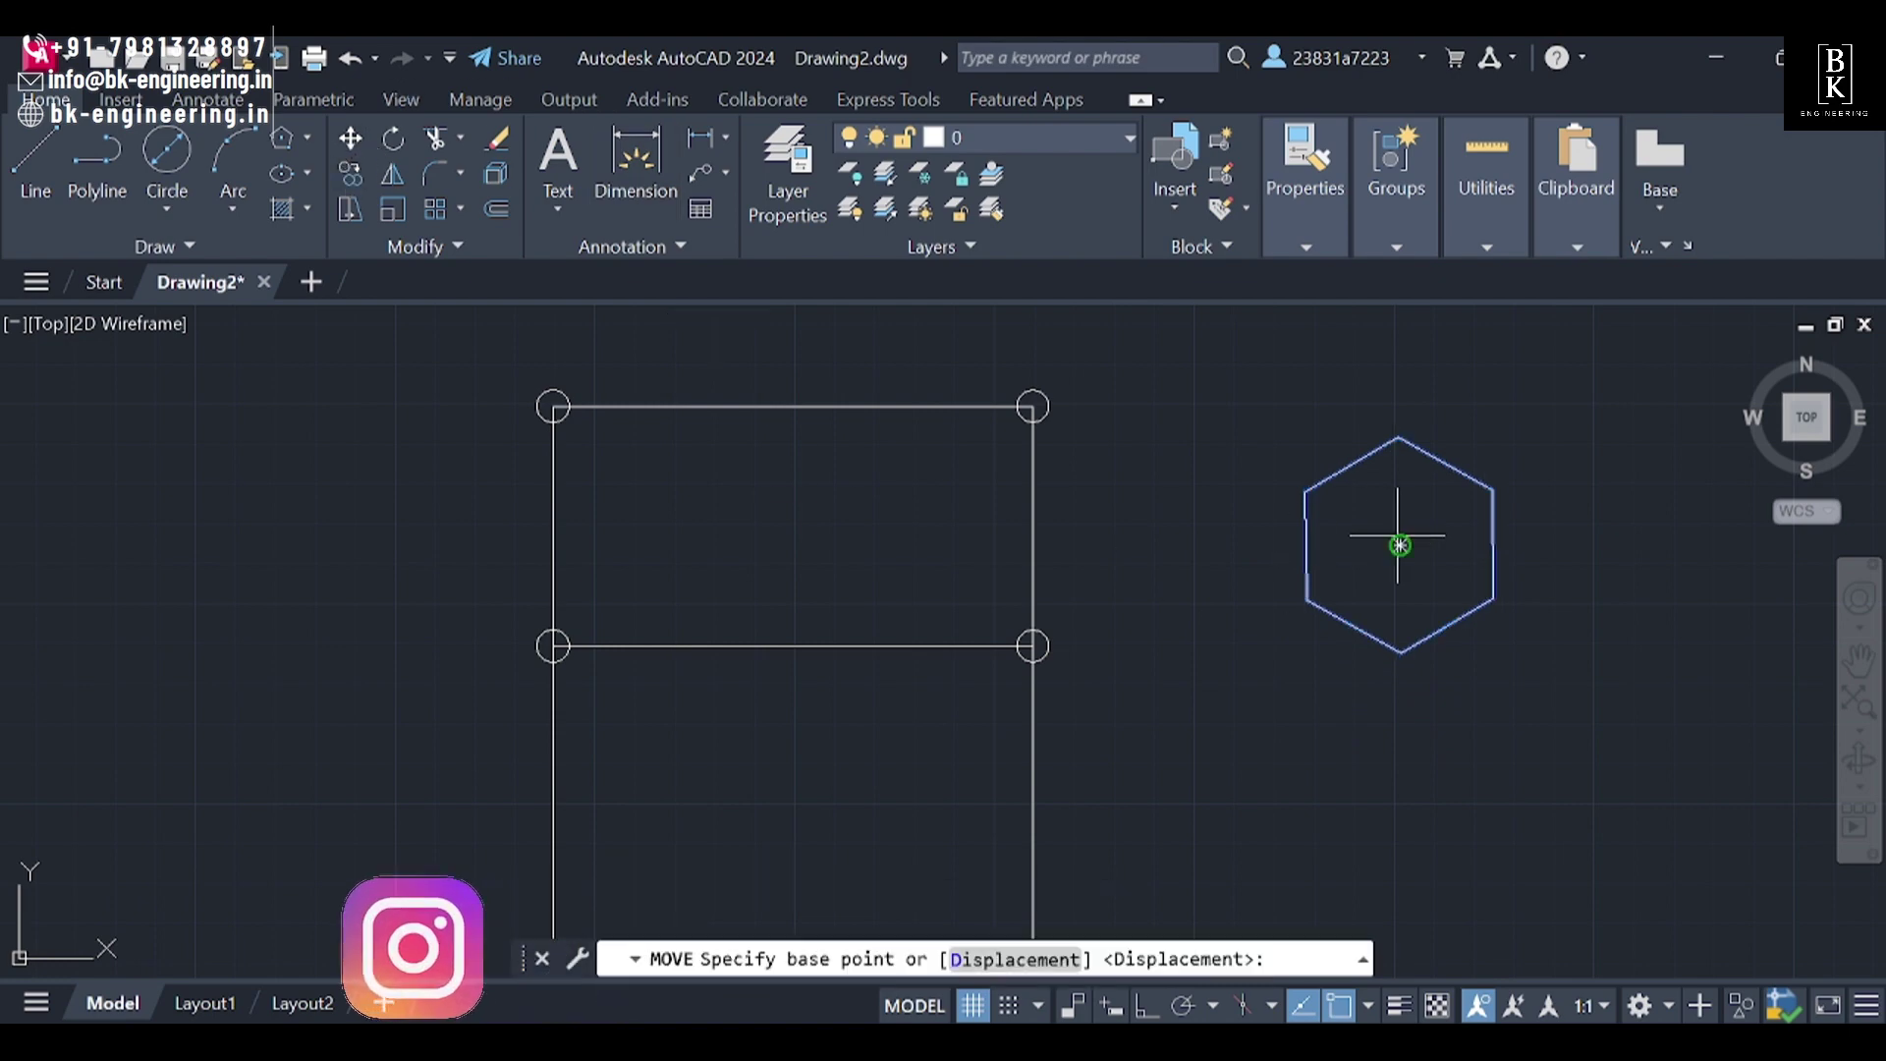
{"action": "left_click", "coordinate": [1399, 545]}
{"action": "left_click", "coordinate": [798, 644]}
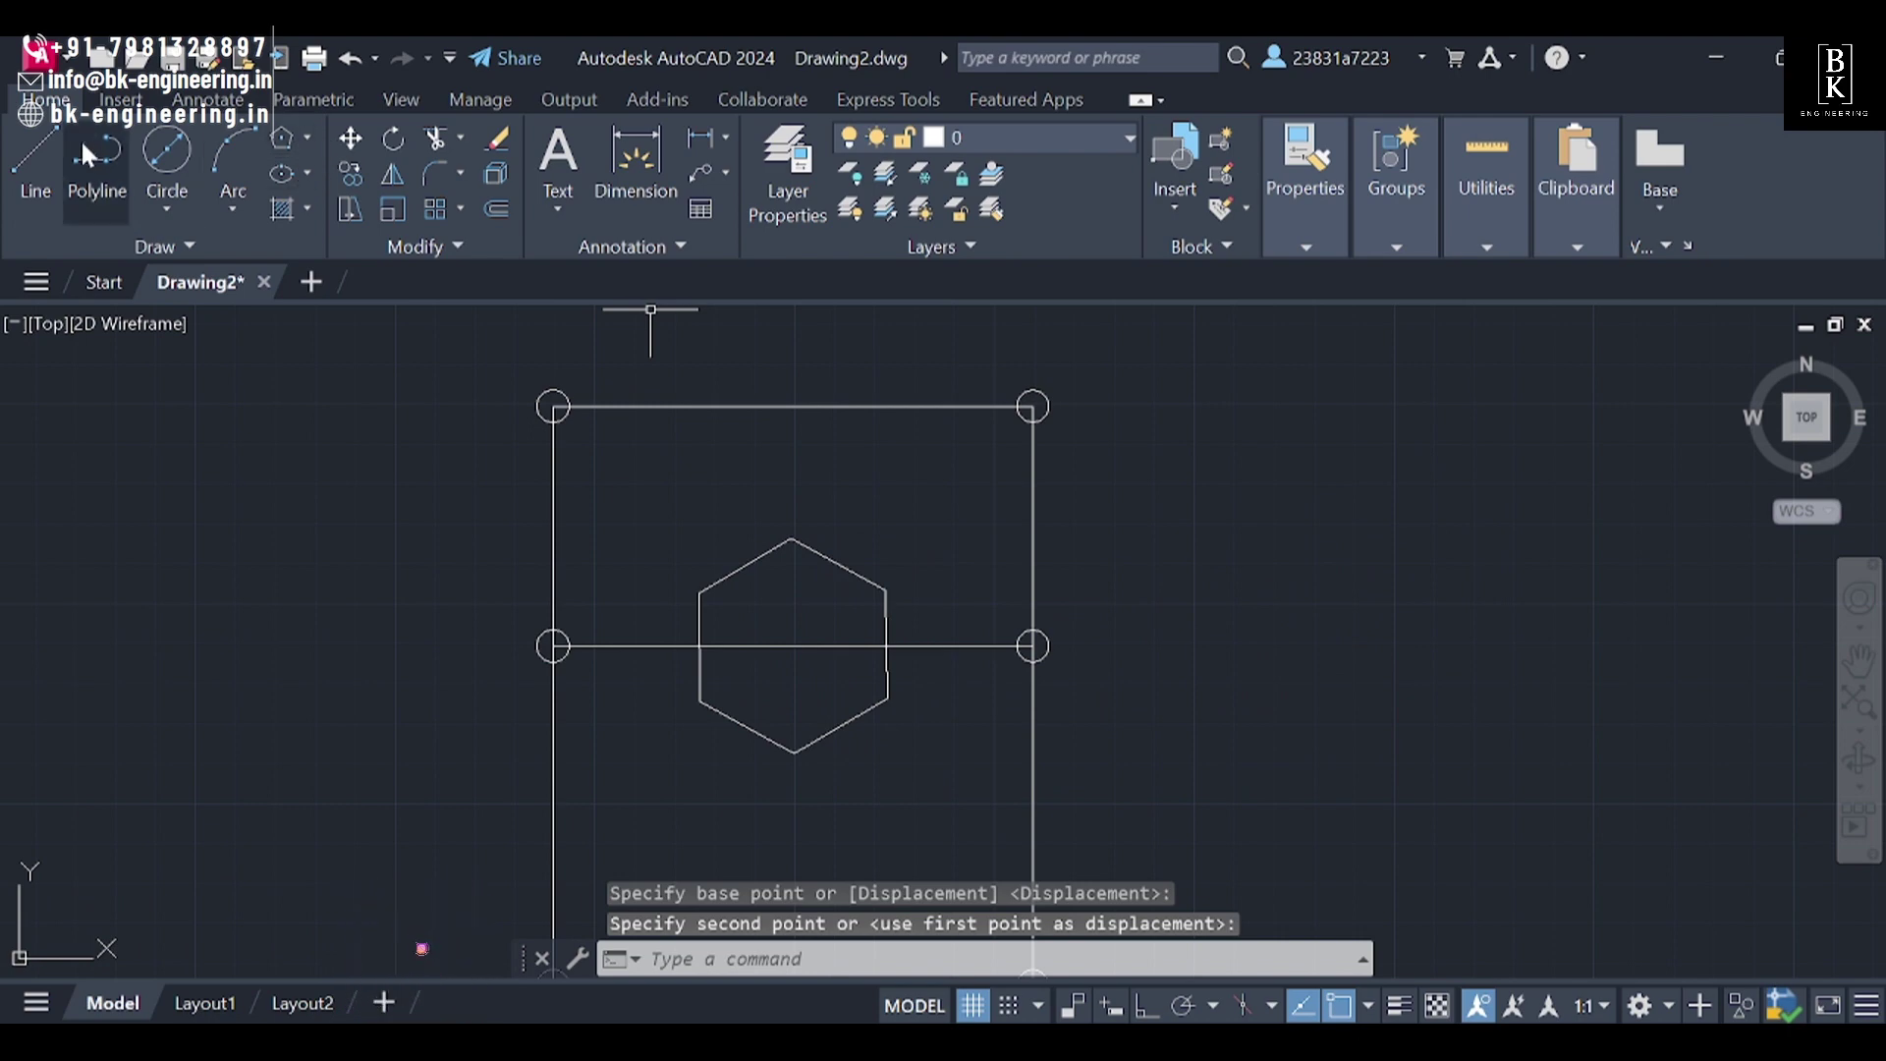
Step: Draw a 6-diameter circle centred on the hexagon's top vertex
{"action": "left_click", "coordinate": [147, 155]}
{"action": "left_click", "coordinate": [792, 645]}
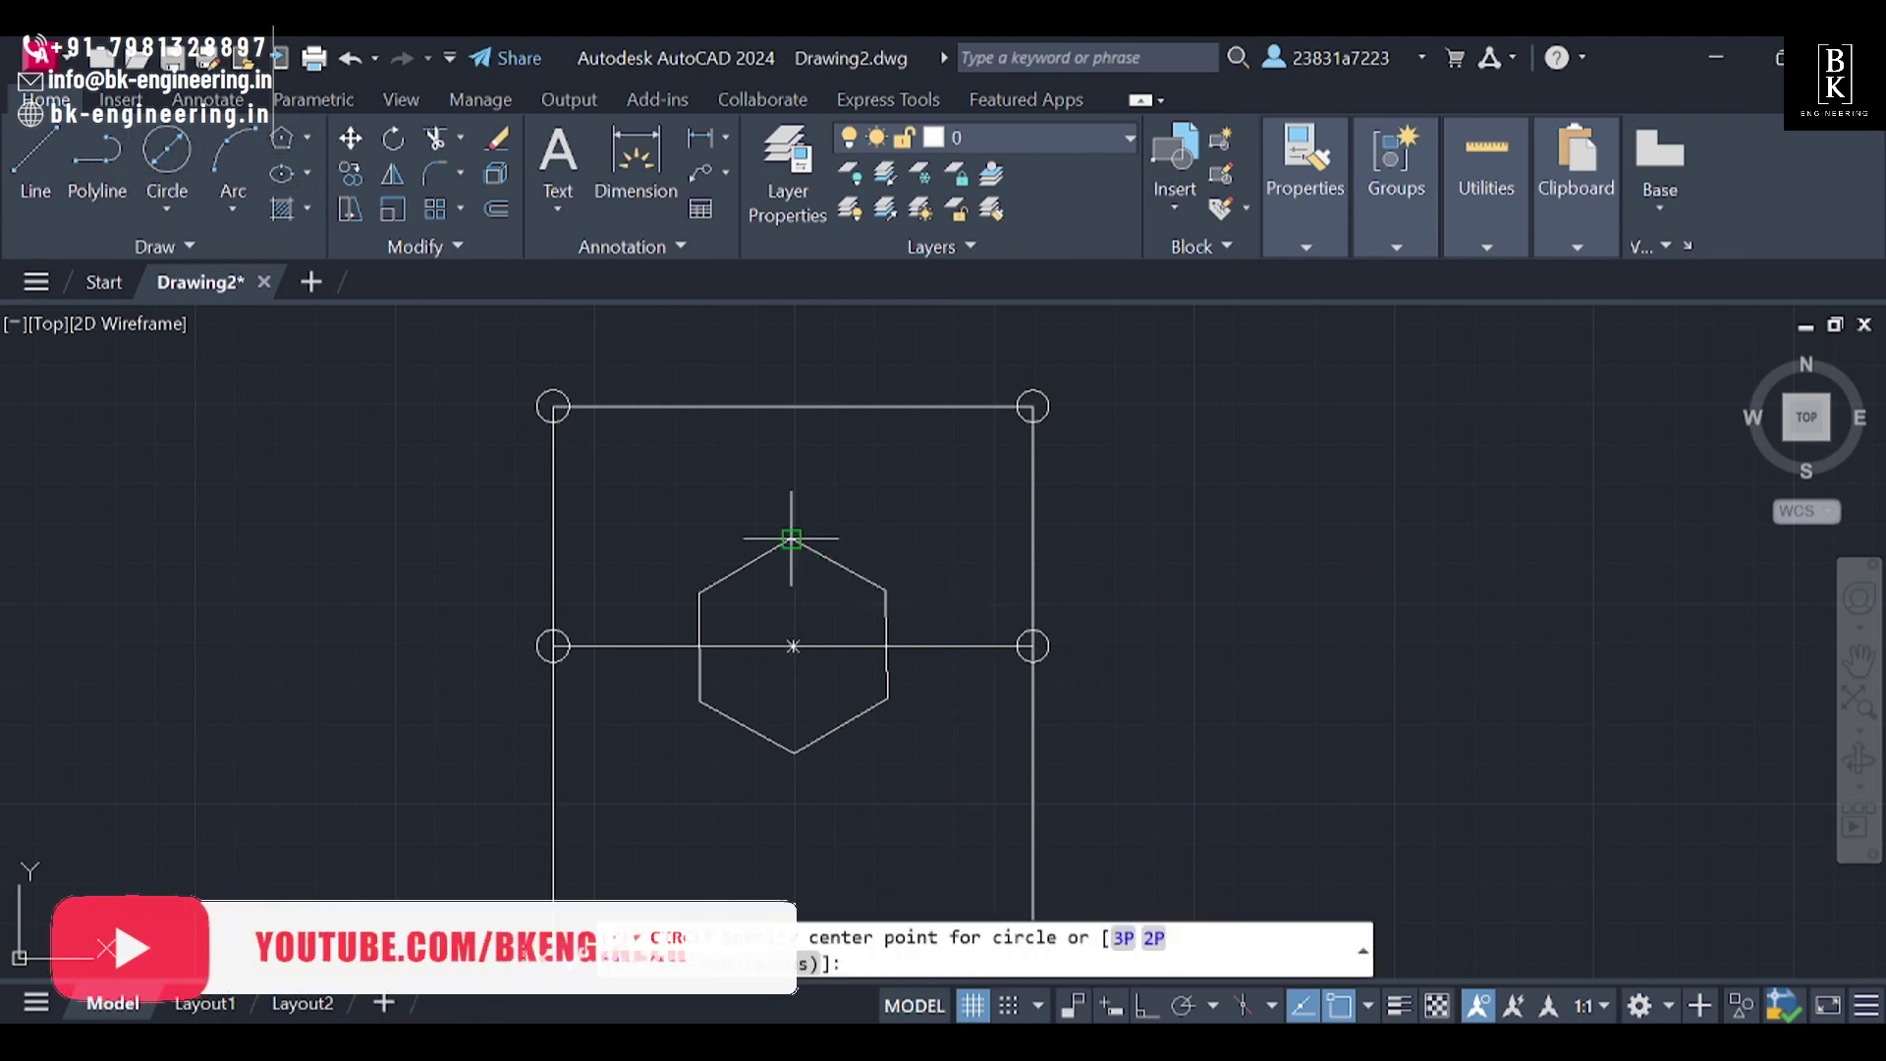
{"action": "left_click", "coordinate": [798, 550]}
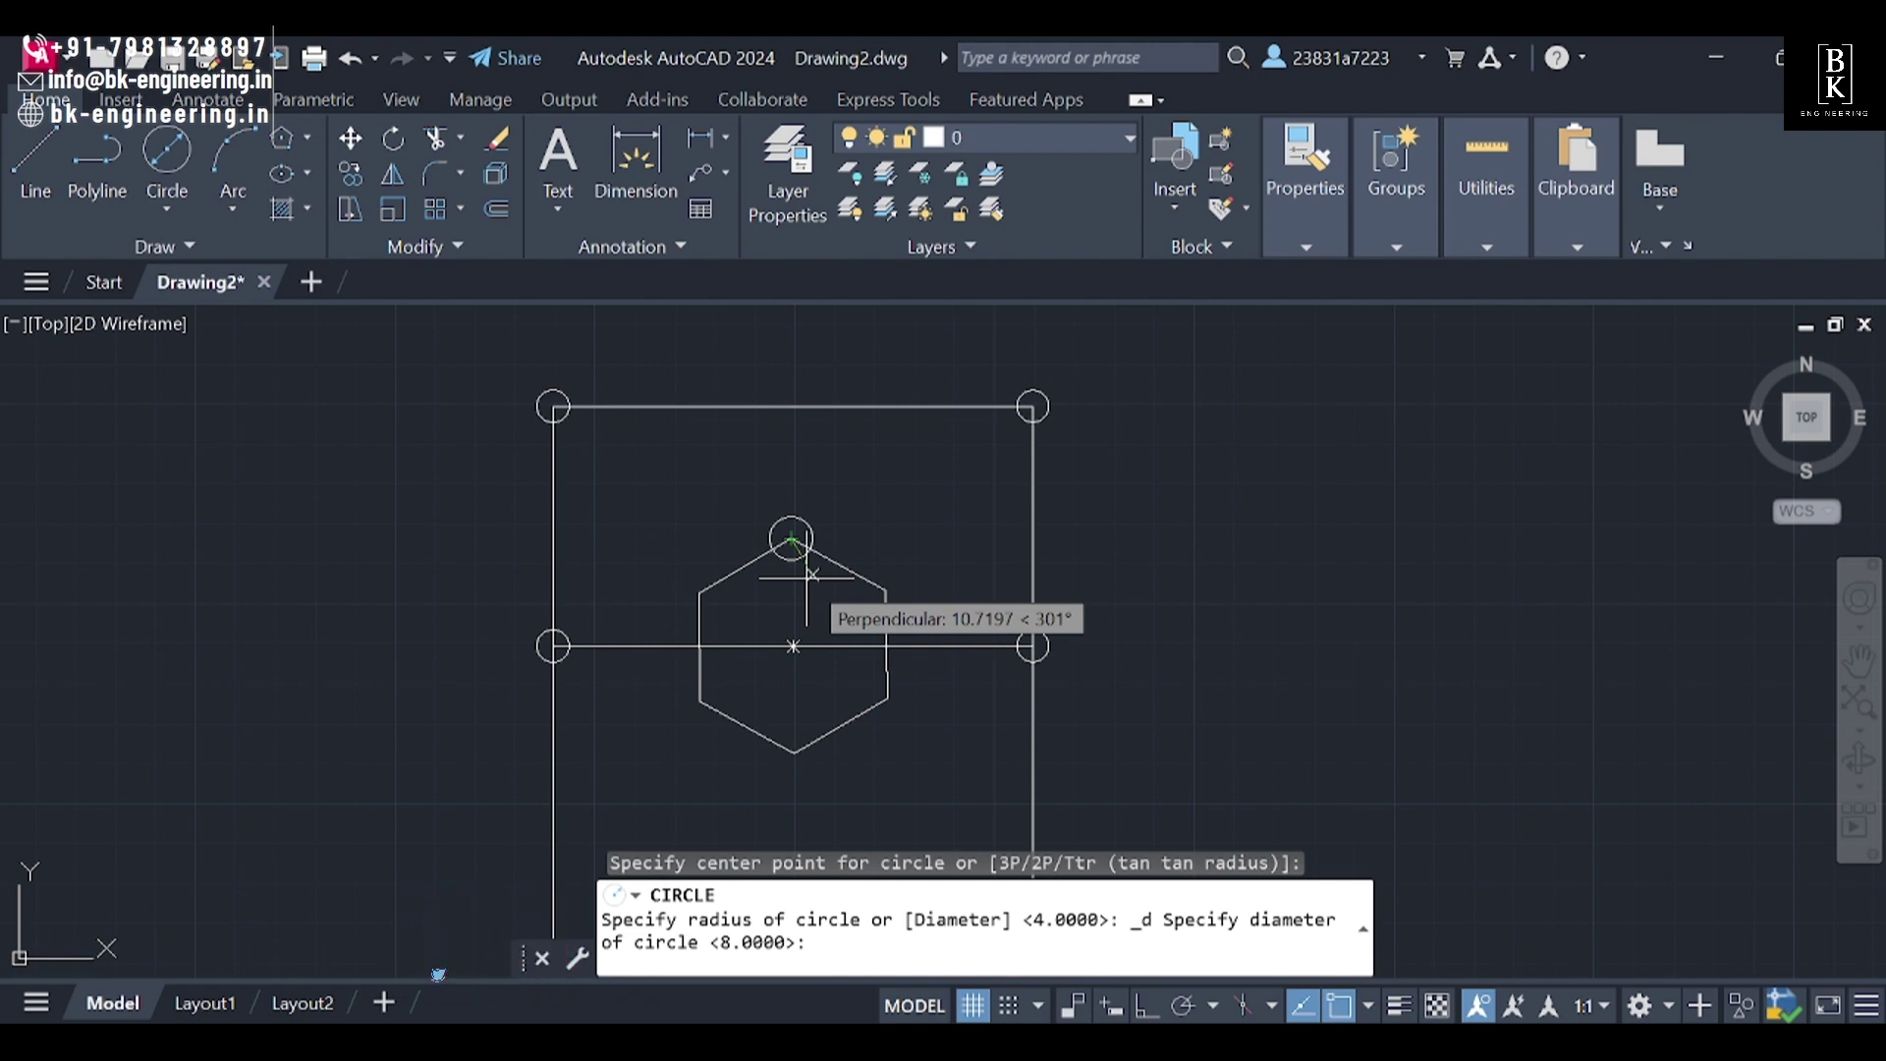
{"action": "type", "text": "6"}
{"action": "scroll", "coordinate": [778, 578], "scroll_direction": "up", "scroll_amount": 4}
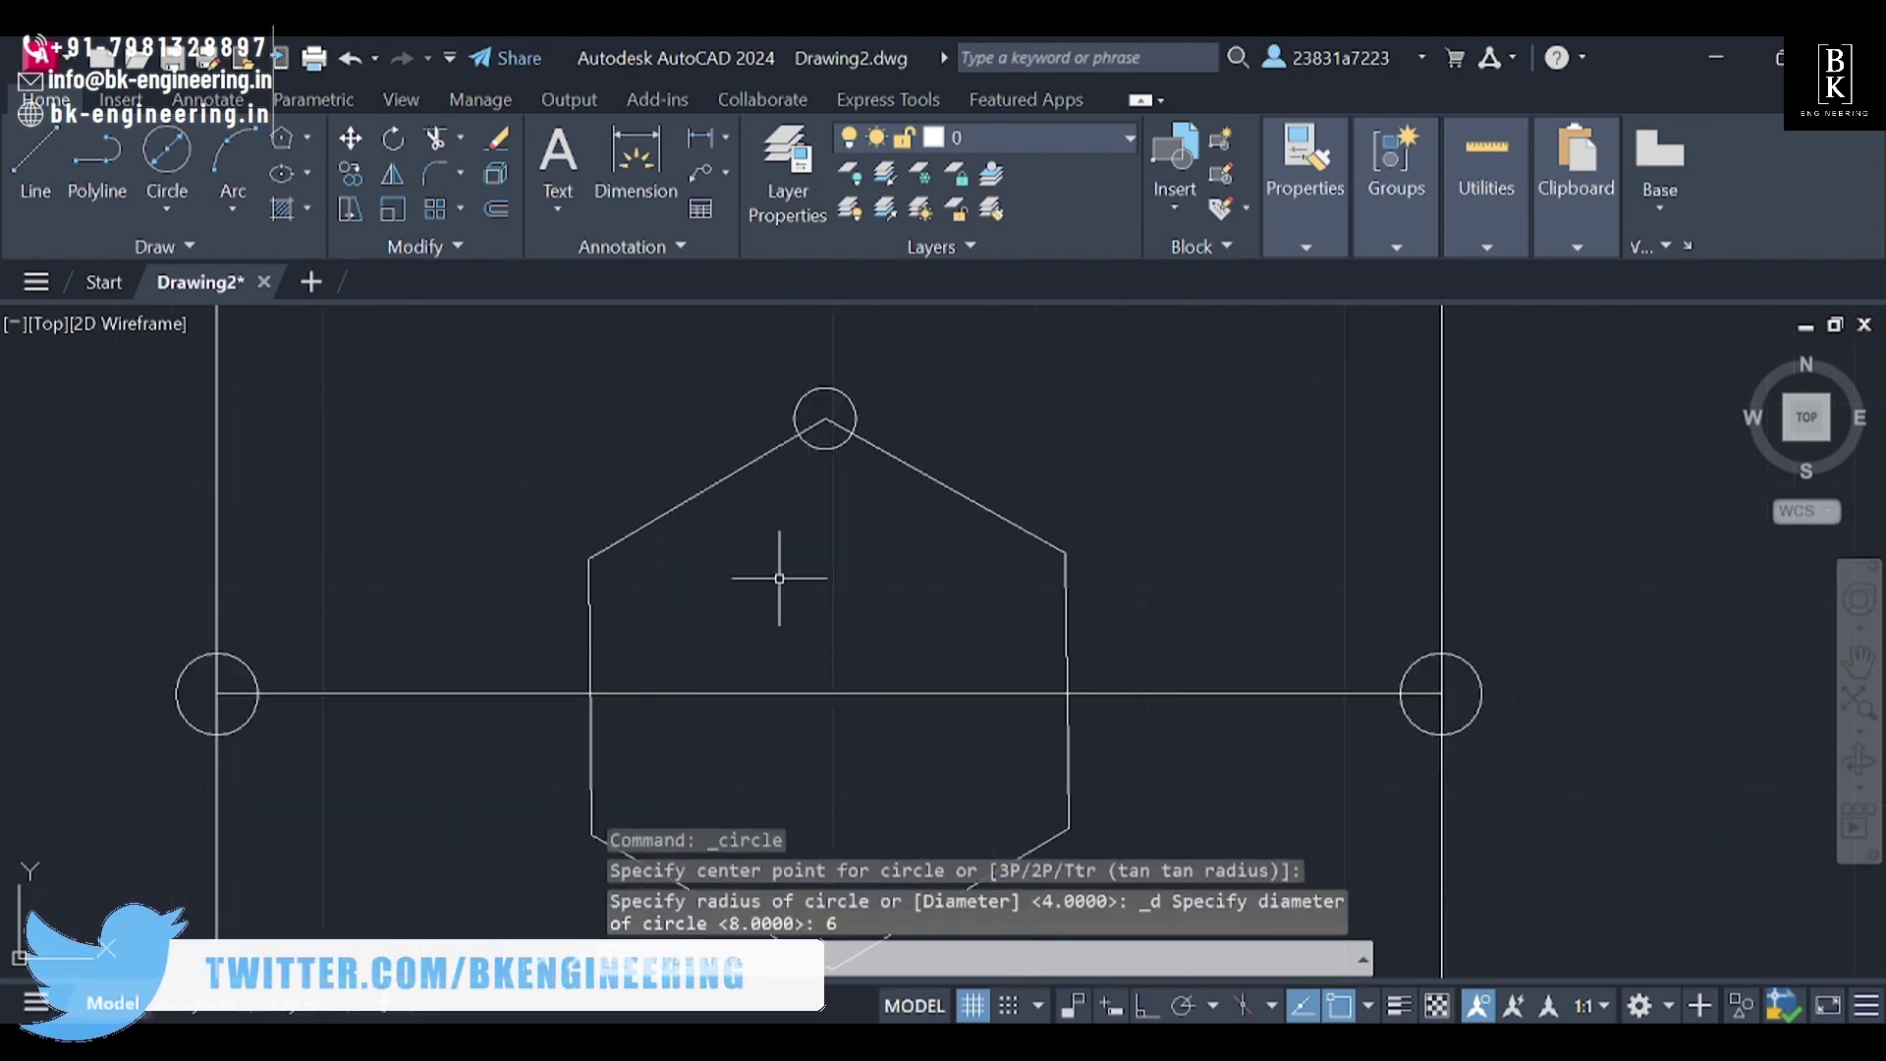
{"action": "key", "text": "Return"}
Step: Copy the 6-diameter circle onto the hexagon's other five vertices
{"action": "left_click", "coordinate": [826, 448]}
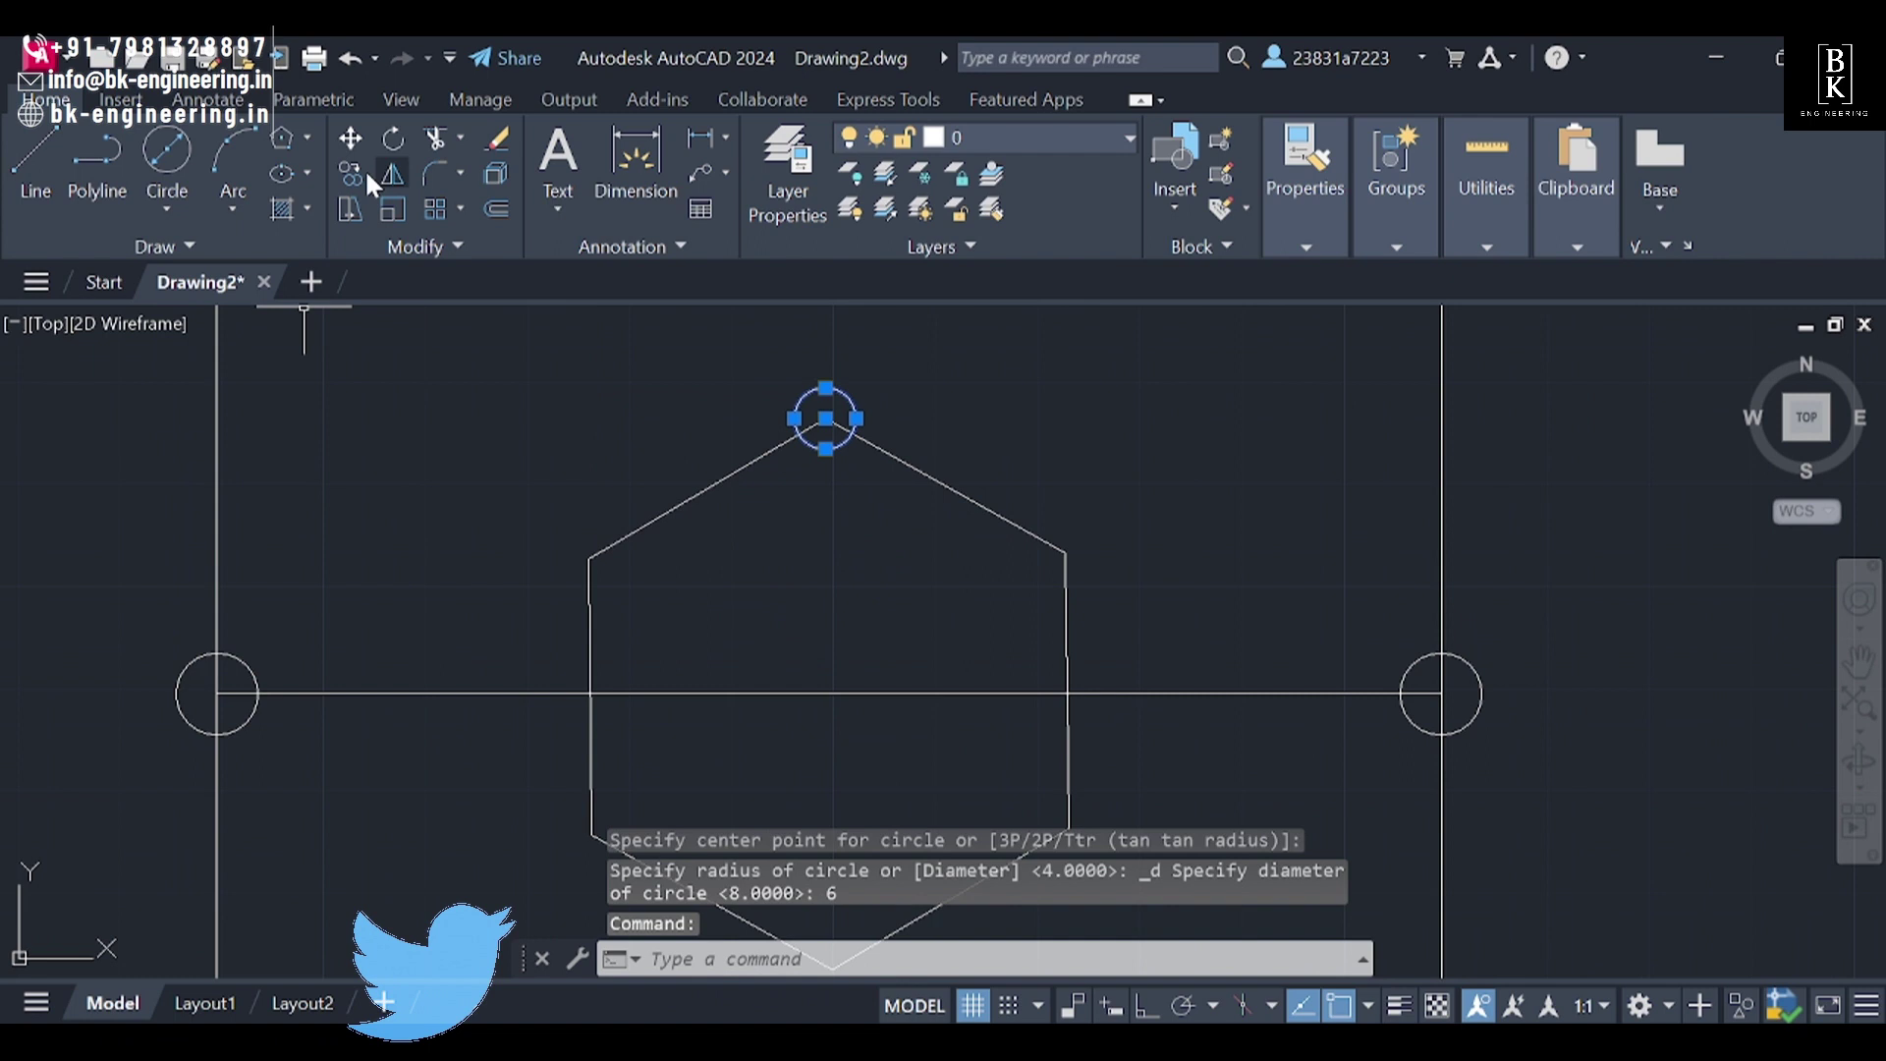
{"action": "left_click", "coordinate": [348, 177]}
{"action": "left_click", "coordinate": [823, 415]}
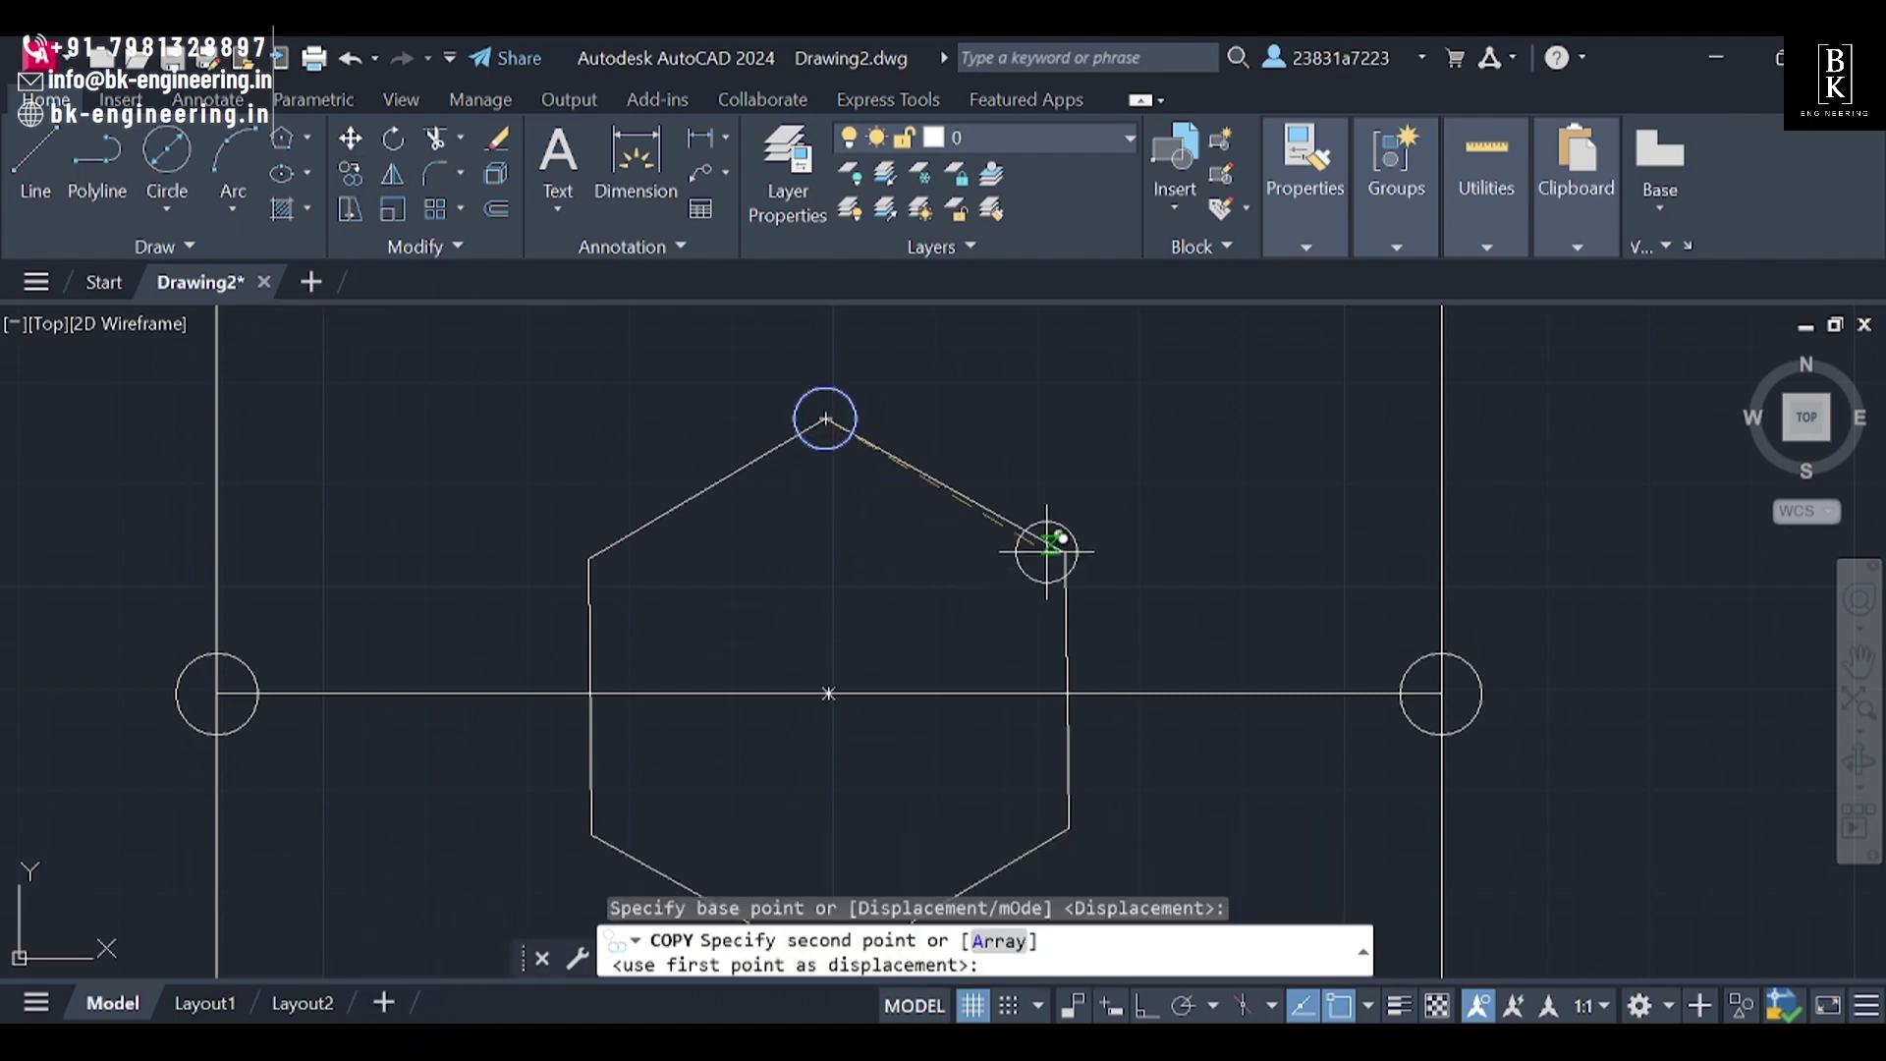
{"action": "left_click", "coordinate": [1065, 553]}
{"action": "left_click", "coordinate": [588, 559]}
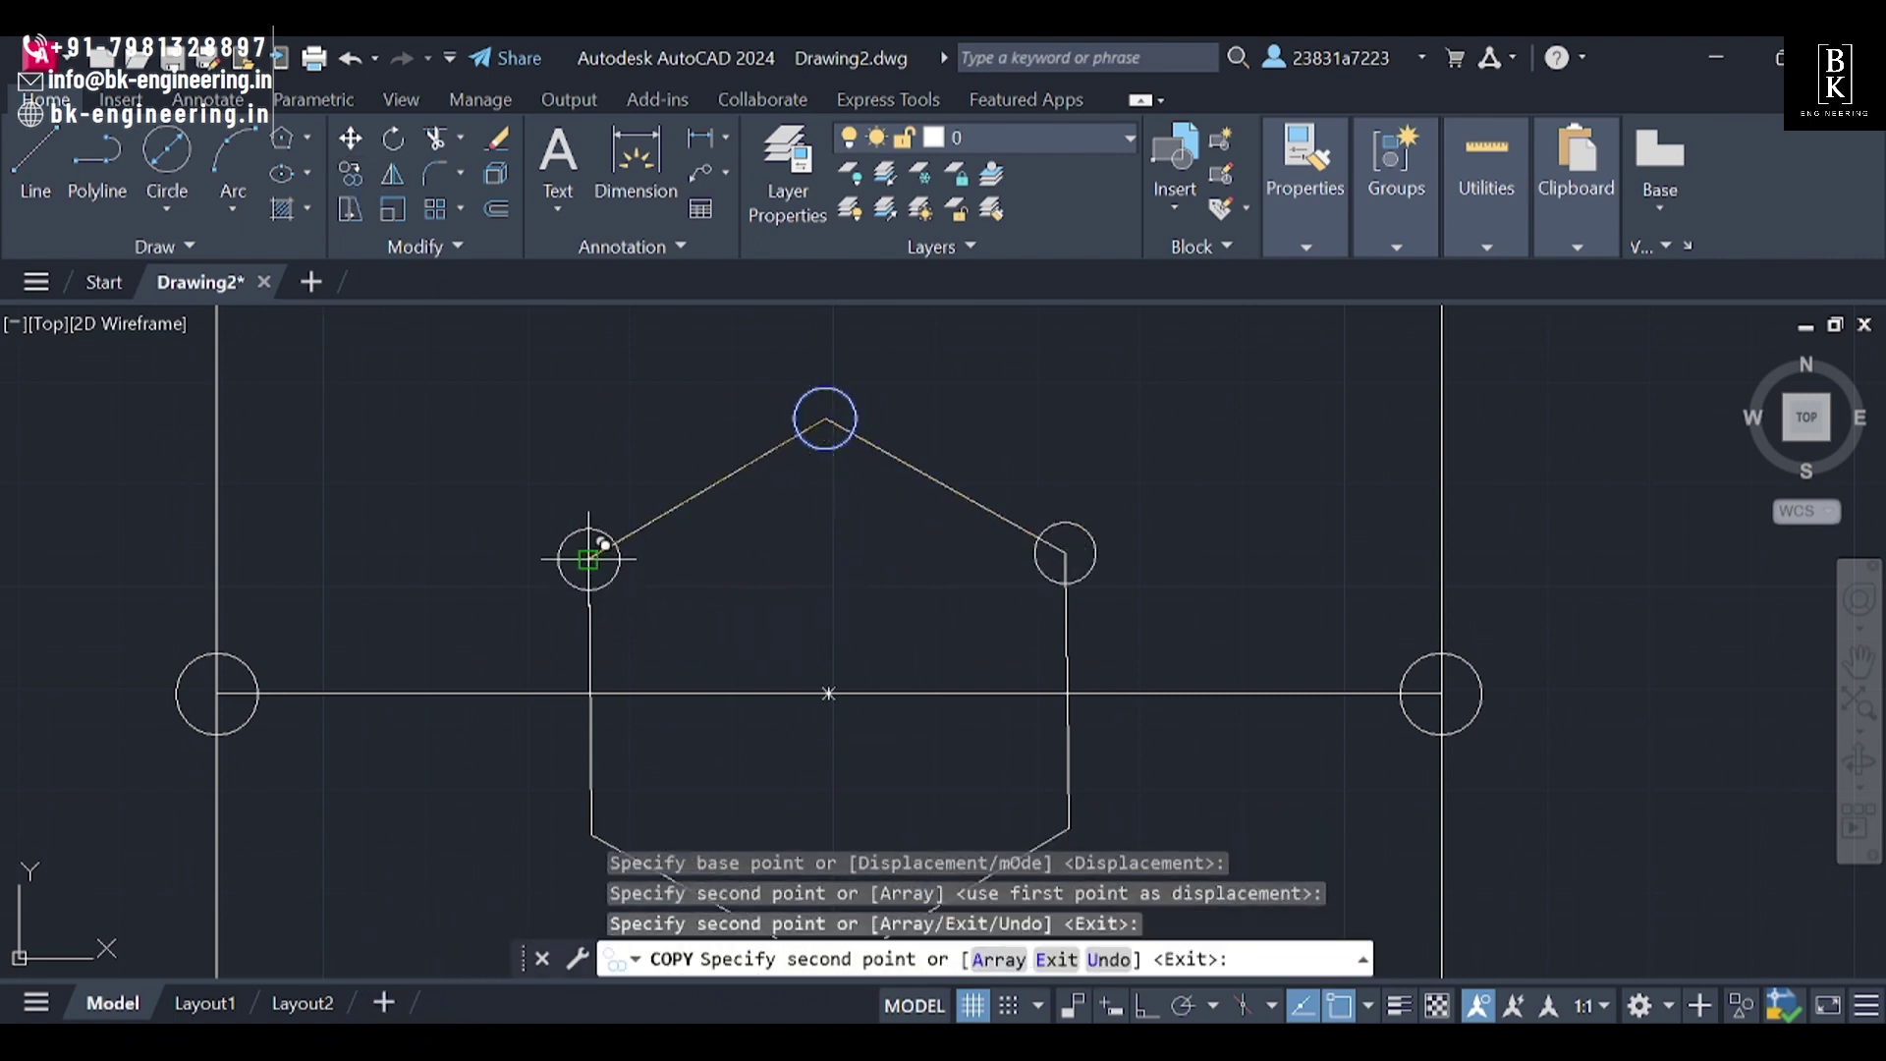
{"action": "middle_click_drag", "start_coordinate": [613, 748], "coordinate": [585, 493]}
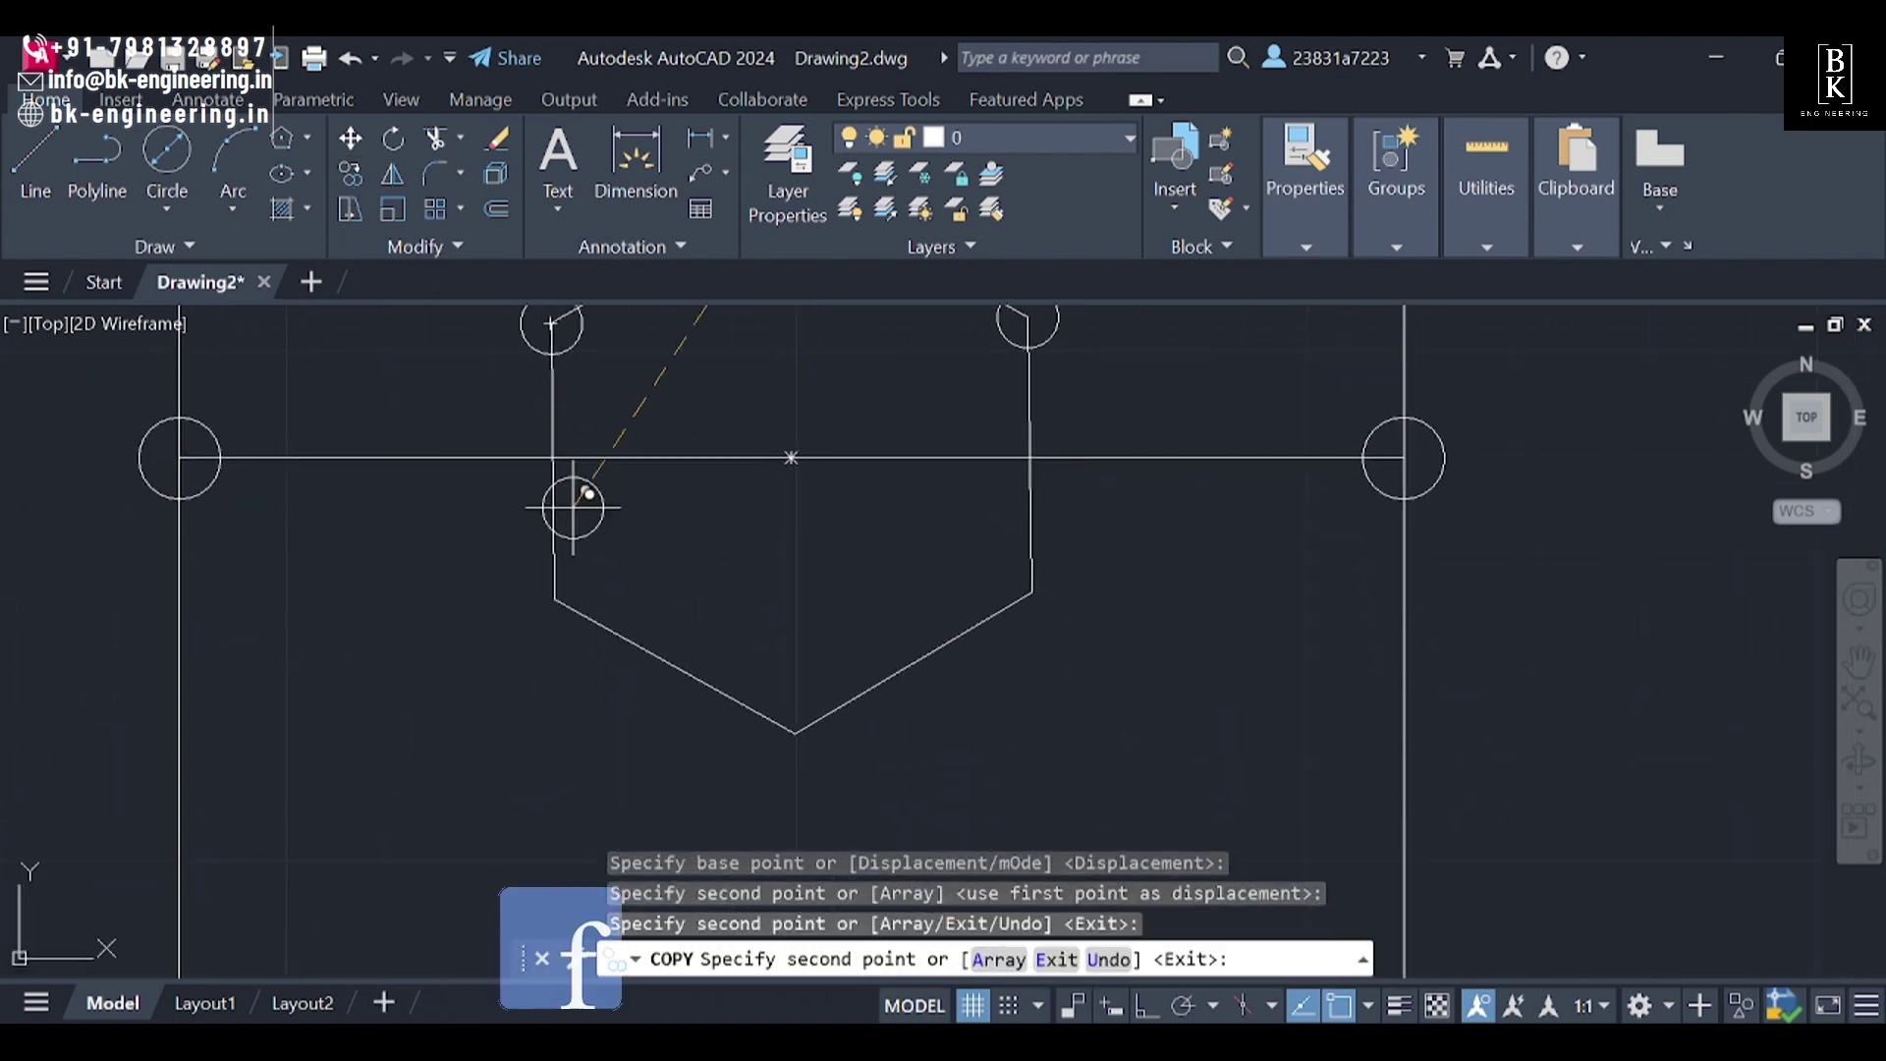
{"action": "left_click", "coordinate": [554, 598]}
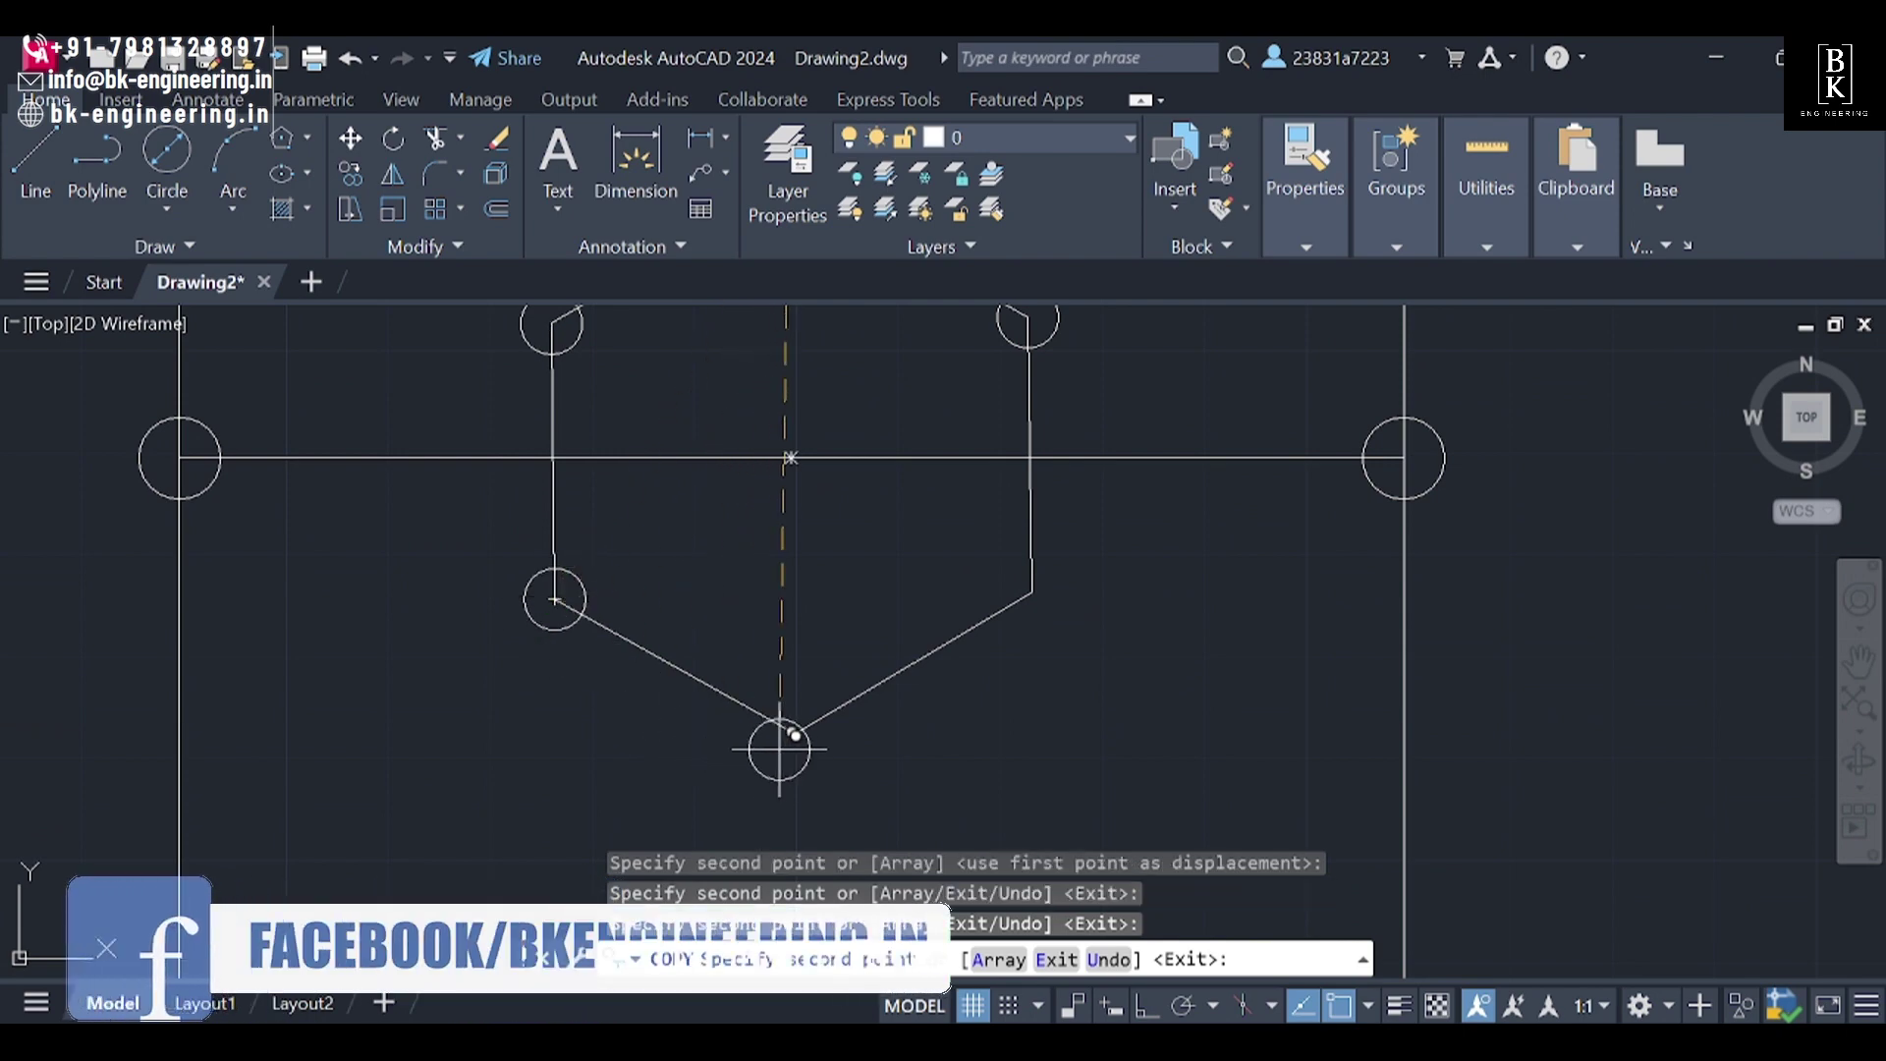
{"action": "left_click", "coordinate": [1031, 593]}
{"action": "key", "text": "Escape"}
{"action": "scroll", "coordinate": [1126, 721], "scroll_direction": "down", "scroll_amount": 2}
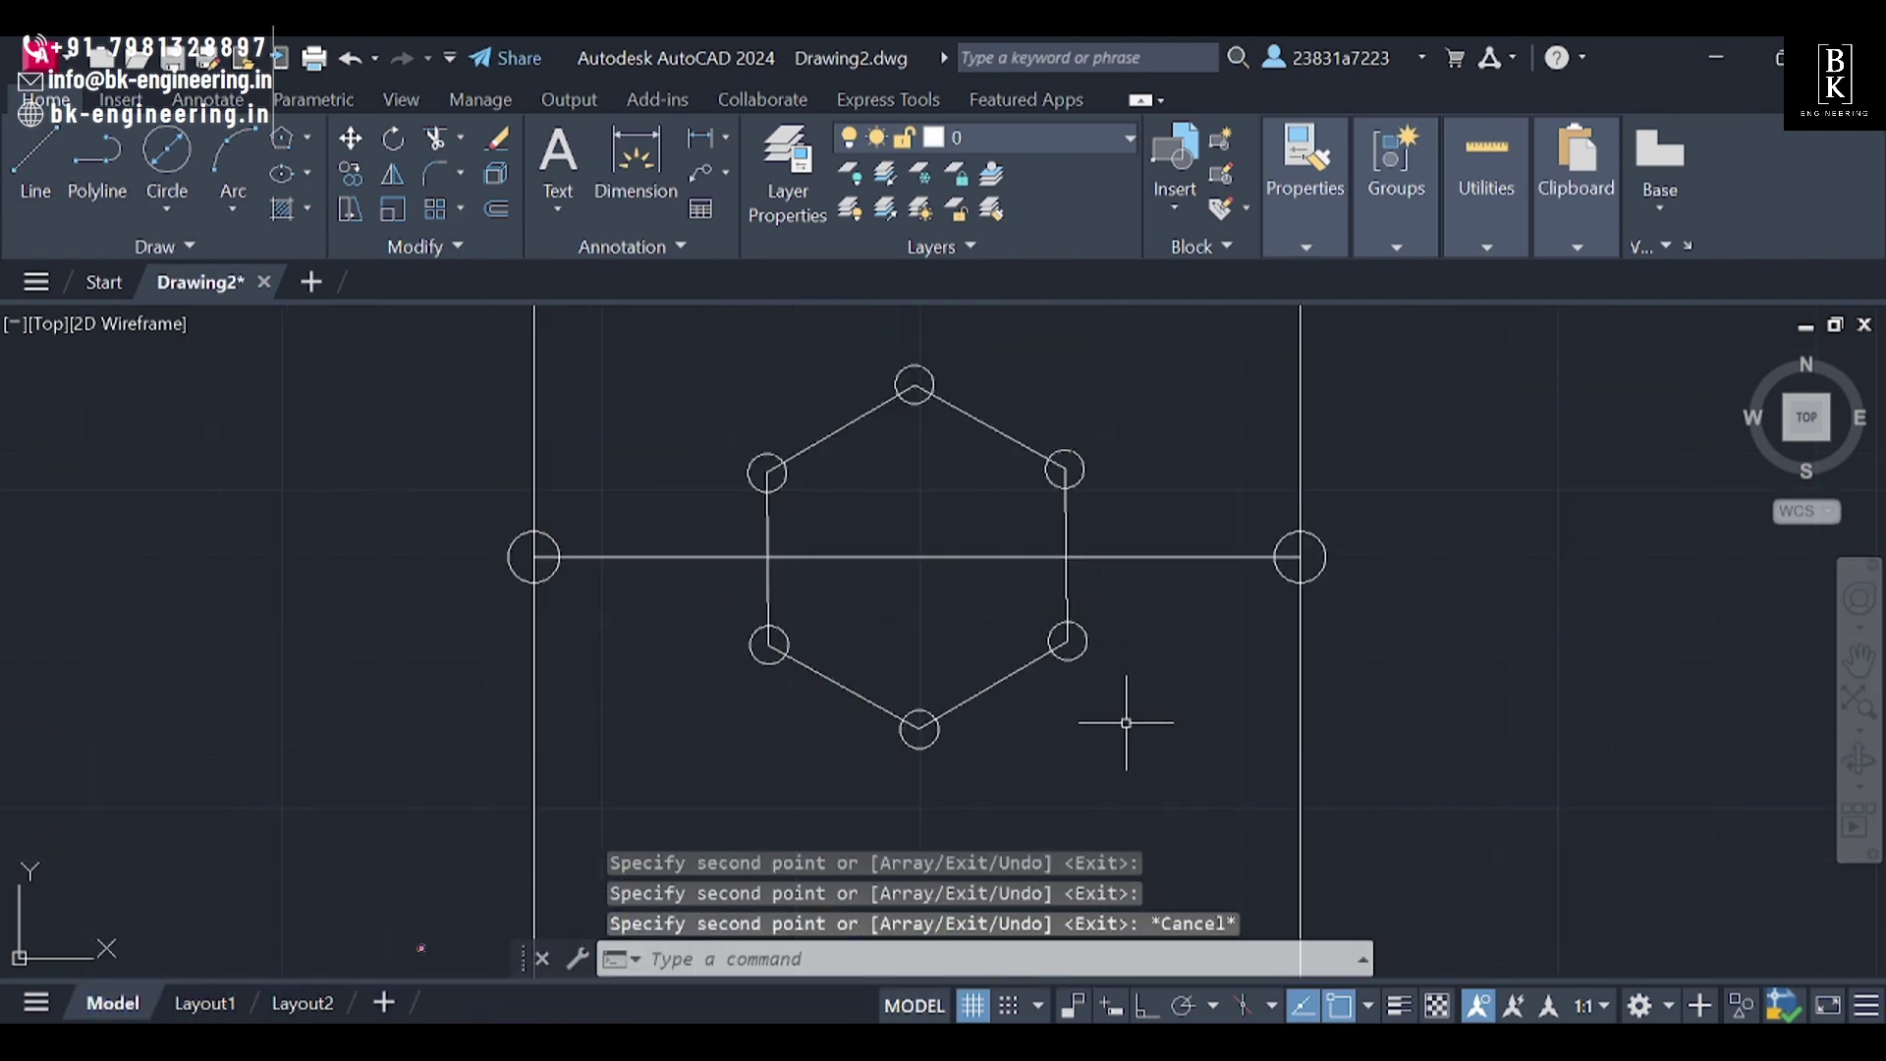
{"action": "middle_click_drag", "start_coordinate": [1126, 721], "coordinate": [1035, 731]}
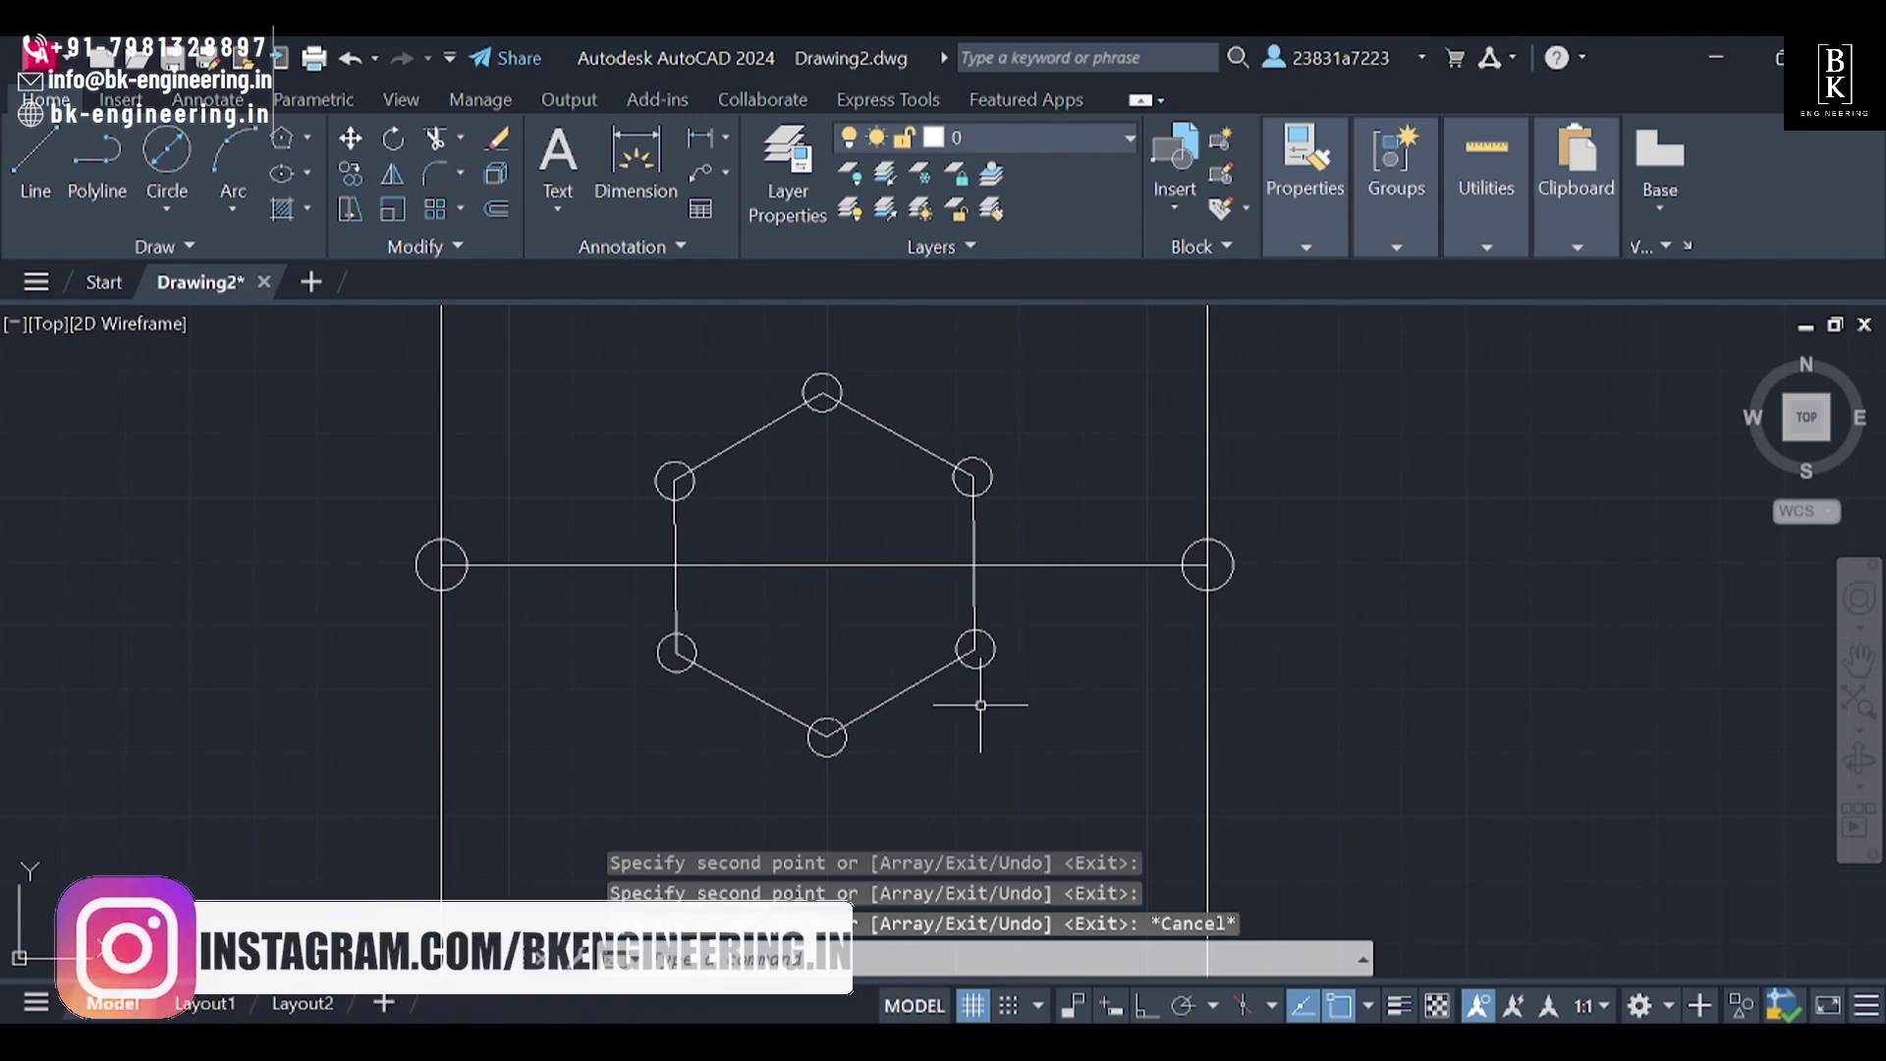
{"action": "scroll", "coordinate": [804, 642], "scroll_direction": "down", "scroll_amount": 2}
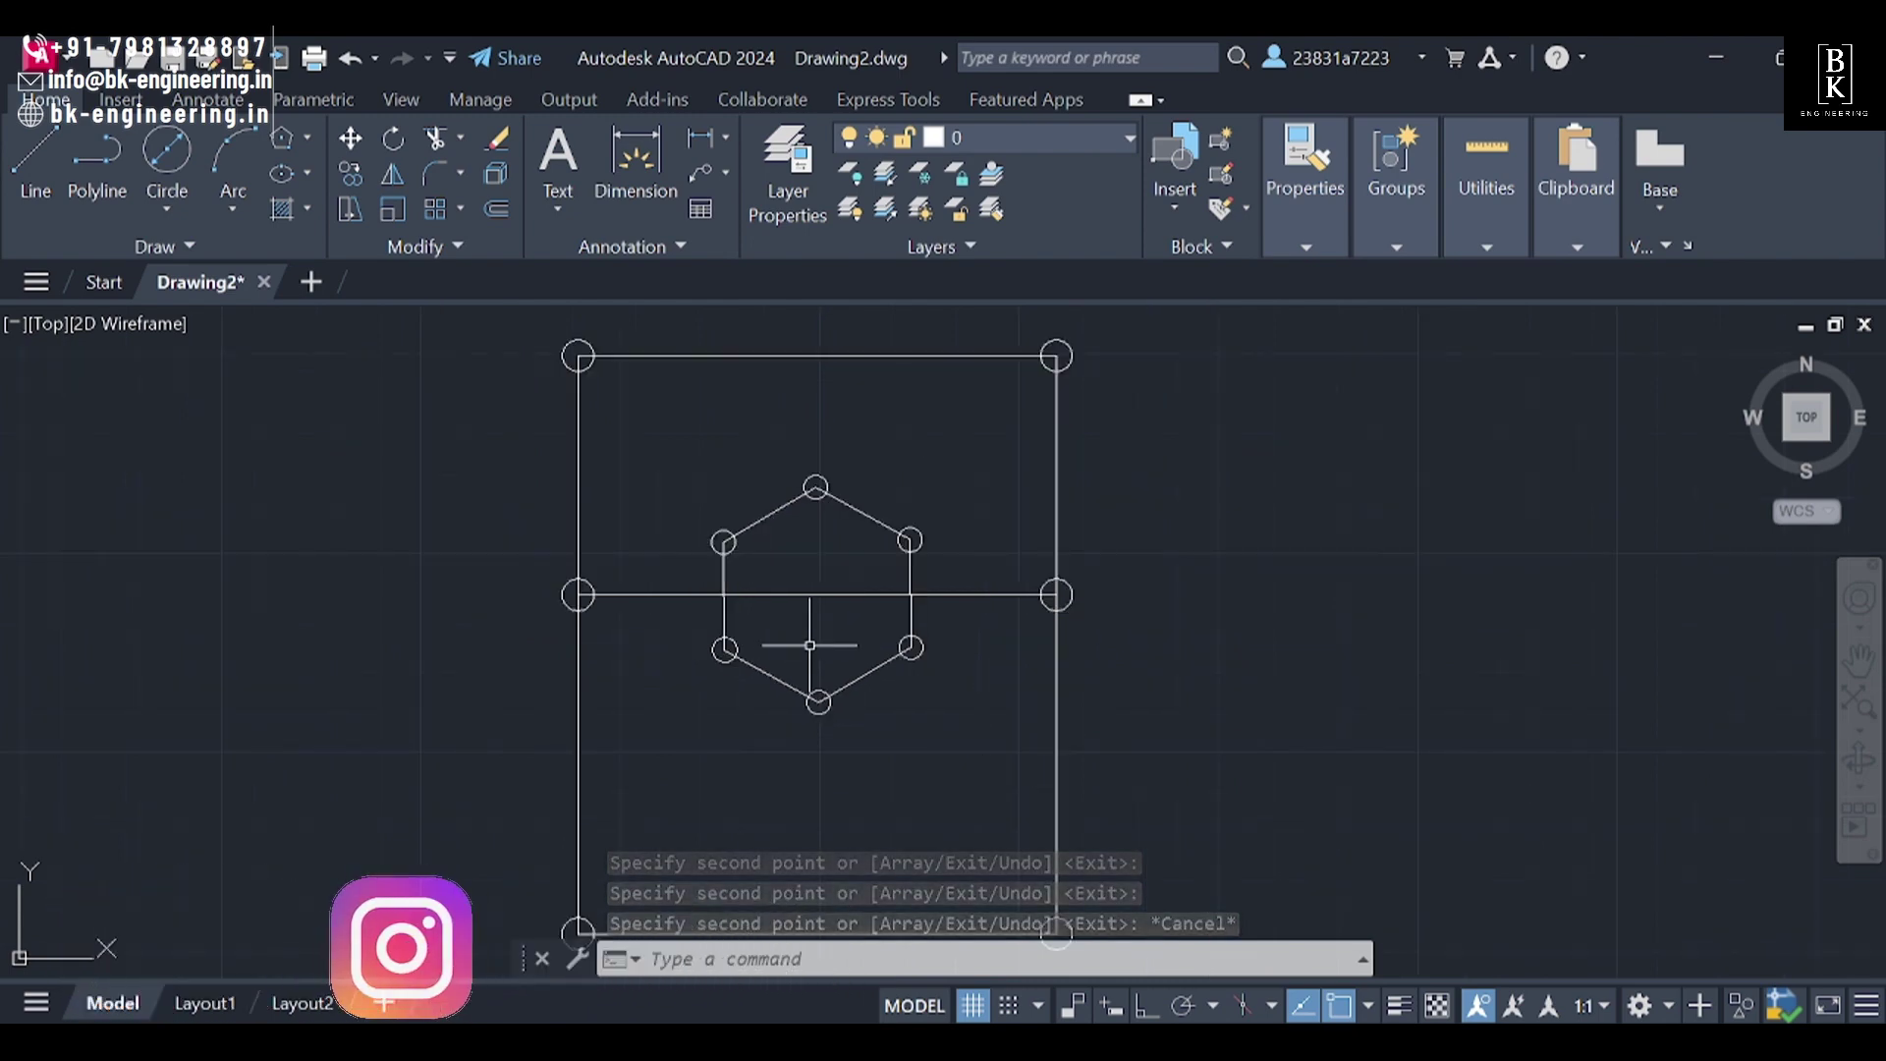
{"action": "scroll", "coordinate": [792, 596], "scroll_direction": "down", "scroll_amount": 2}
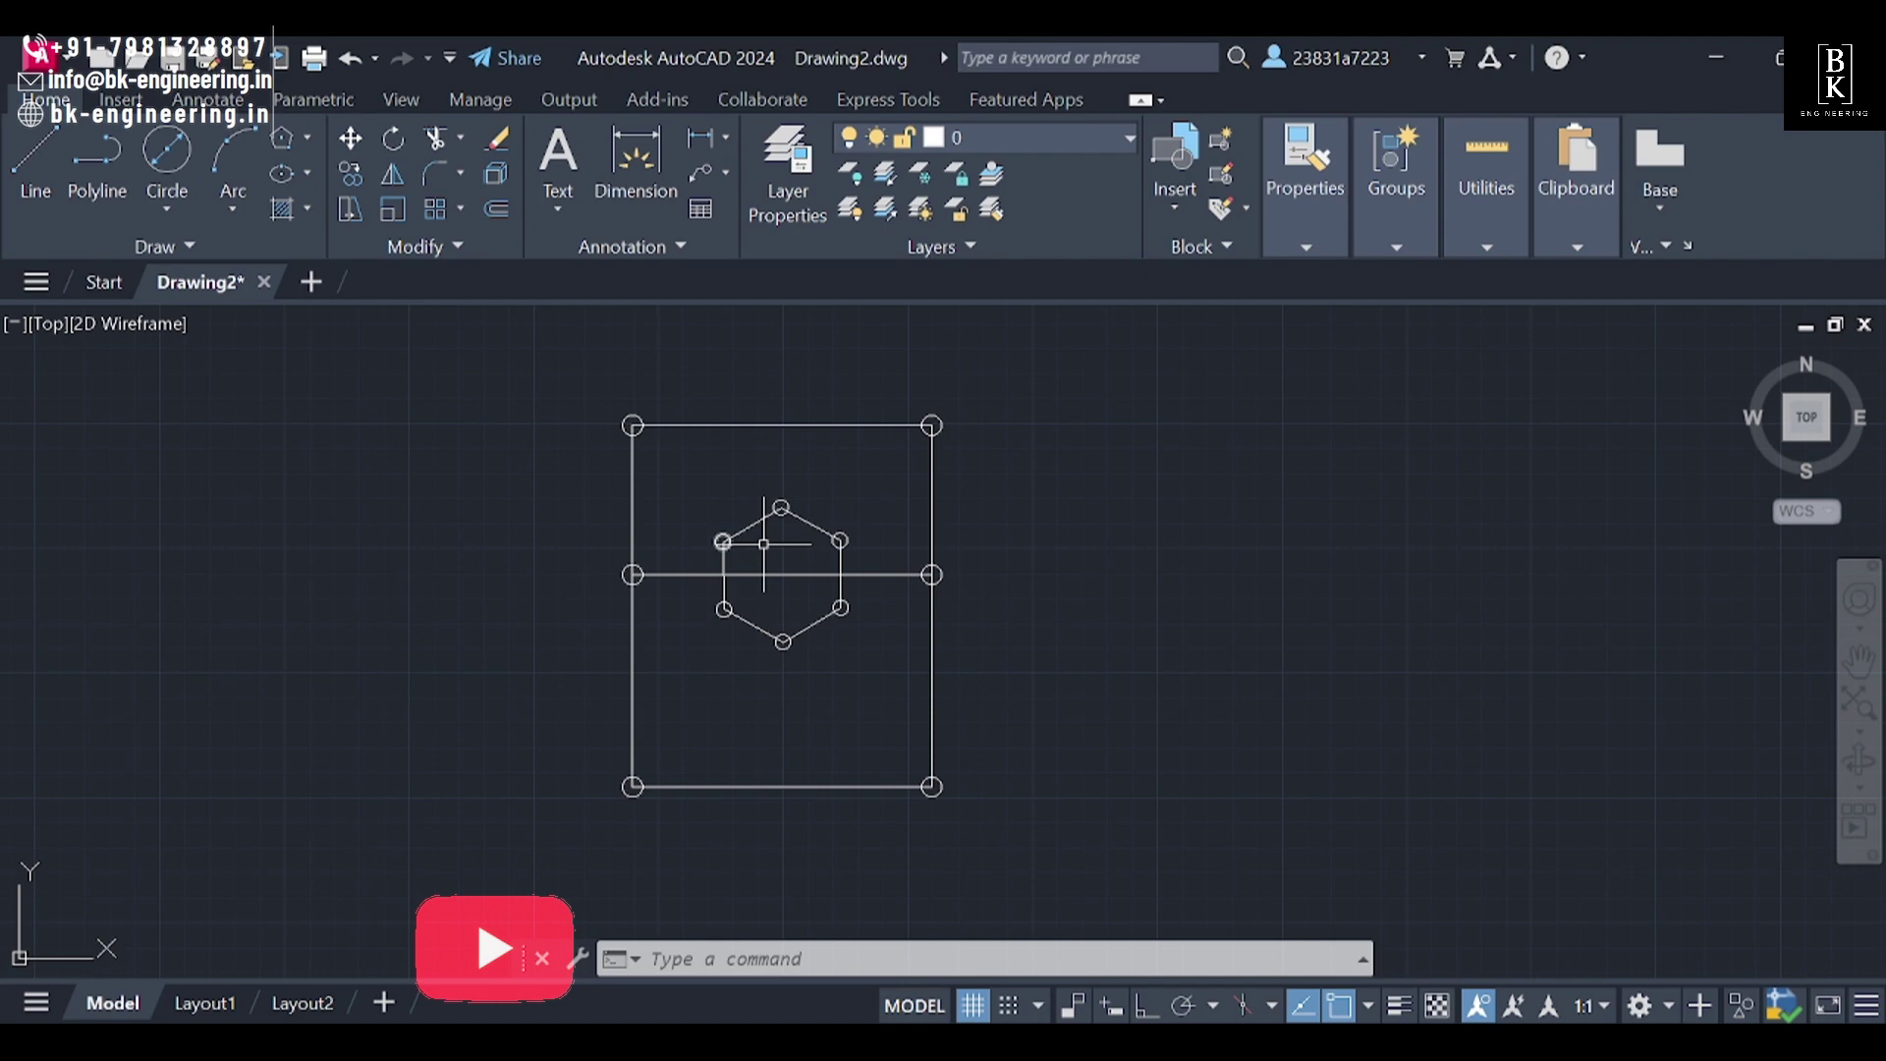
{"action": "mouse_move", "coordinate": [749, 476]}
{"action": "middle_mouse_down"}
{"action": "mouse_move", "coordinate": [631, 547]}
{"action": "mouse_move", "coordinate": [780, 517]}
{"action": "mouse_move", "coordinate": [826, 532]}
{"action": "middle_mouse_up"}
{"action": "scroll", "coordinate": [630, 540], "scroll_direction": "up", "scroll_amount": 2}
{"action": "key", "text": "Escape"}
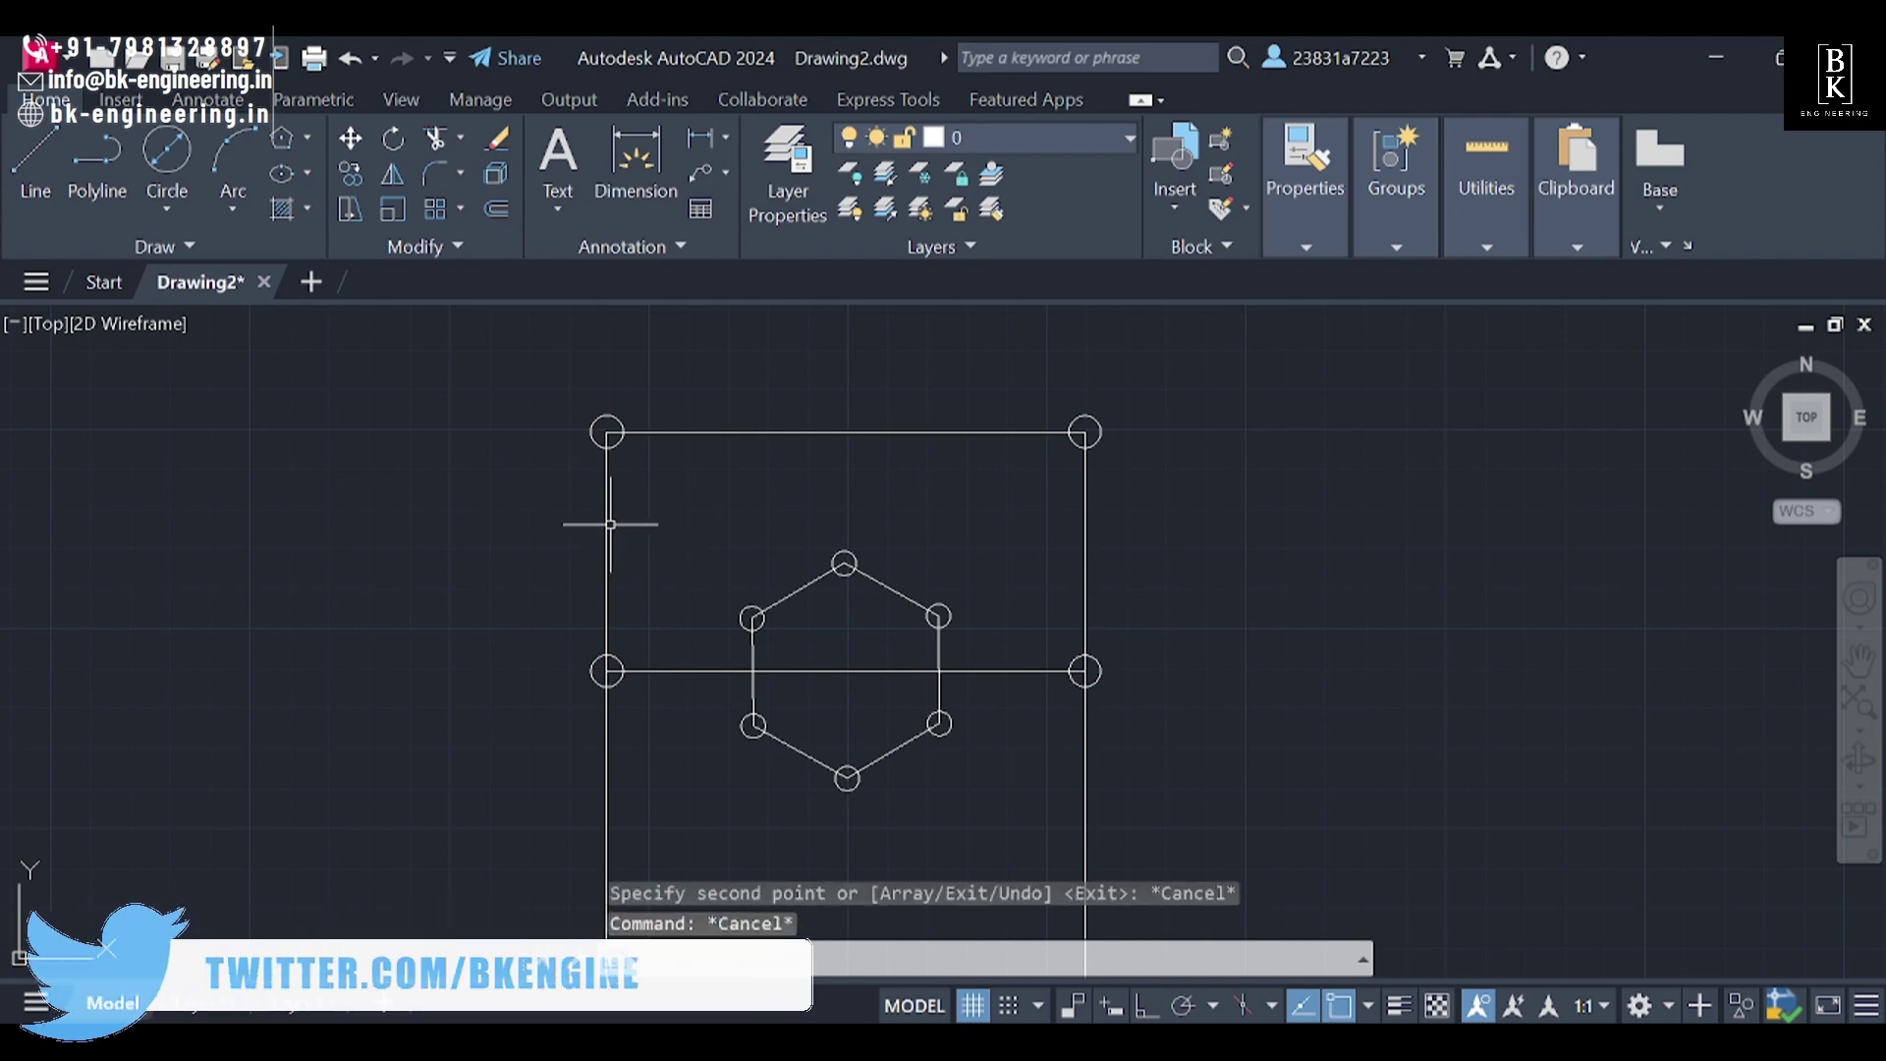
Step: Offset the left edge and both sides of the middle bar by 4 units
{"action": "left_click", "coordinate": [606, 523]}
{"action": "key", "text": "Escape"}
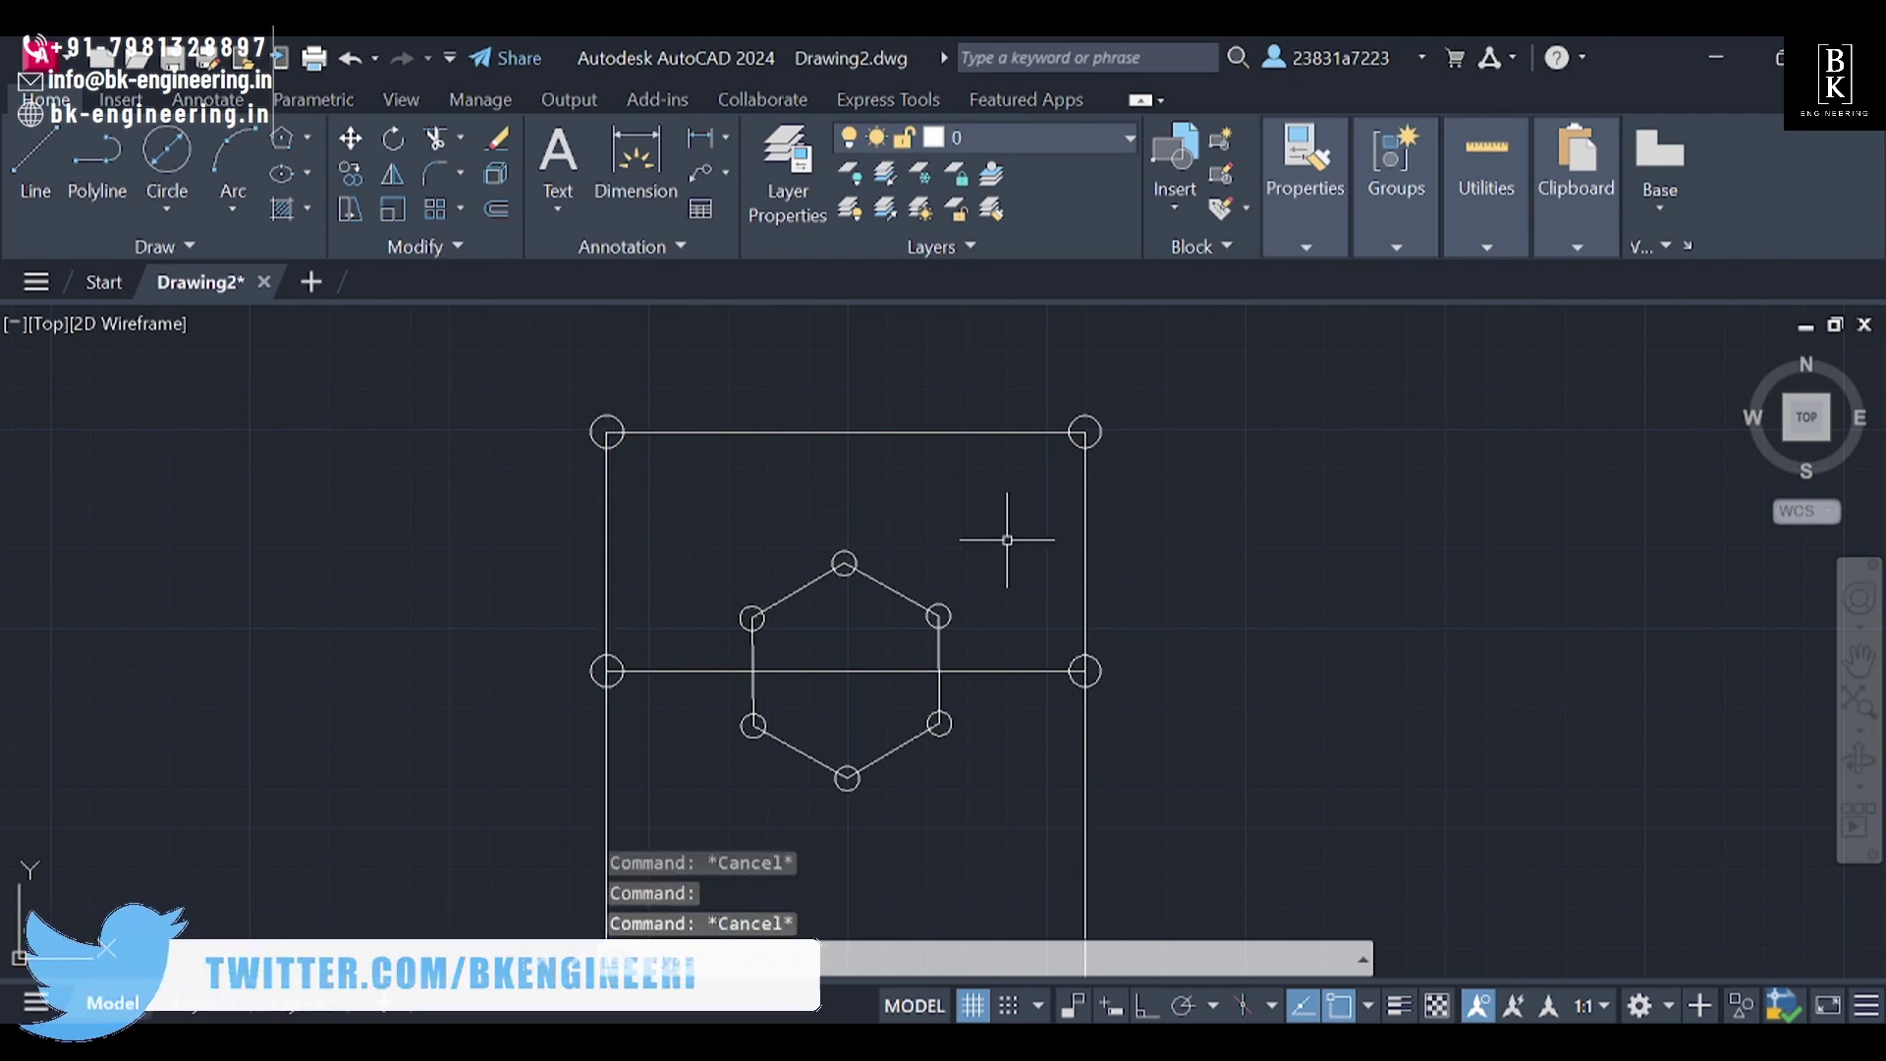
{"action": "type", "text": "o"}
{"action": "key", "text": "Return"}
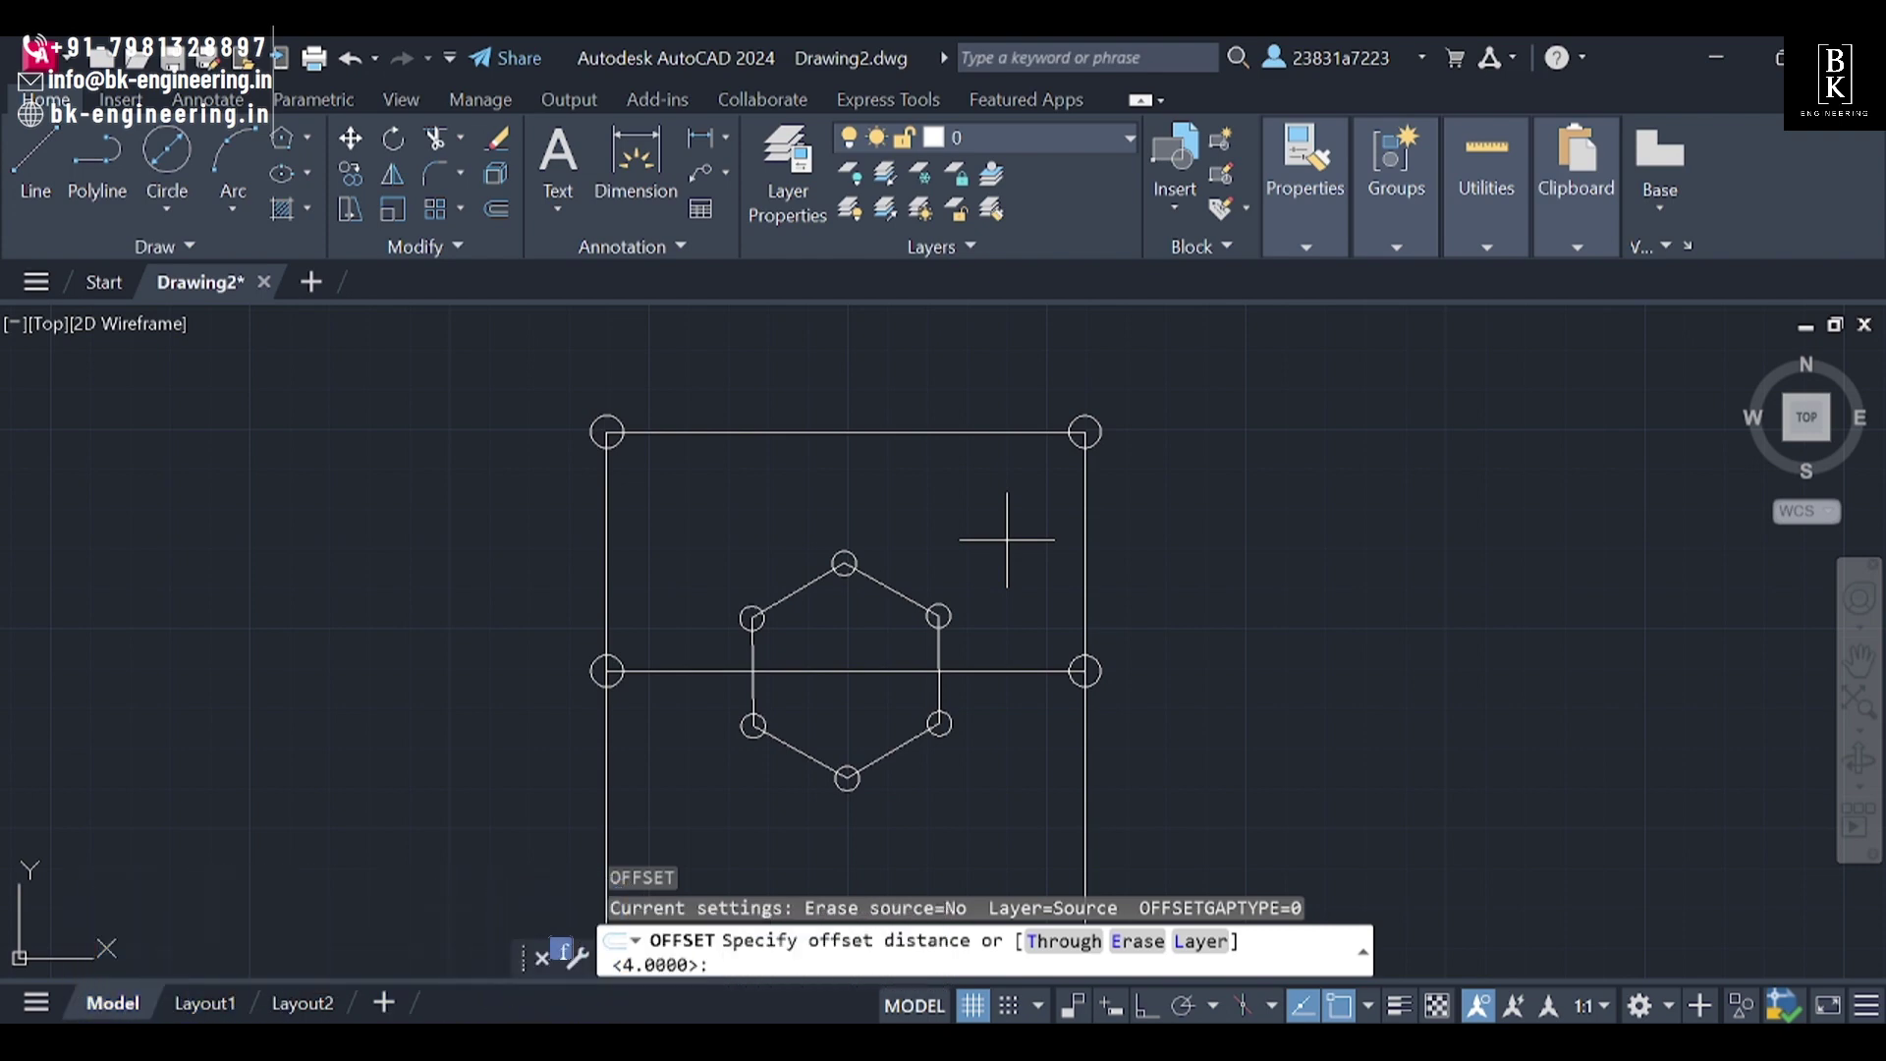
{"action": "type", "text": "4"}
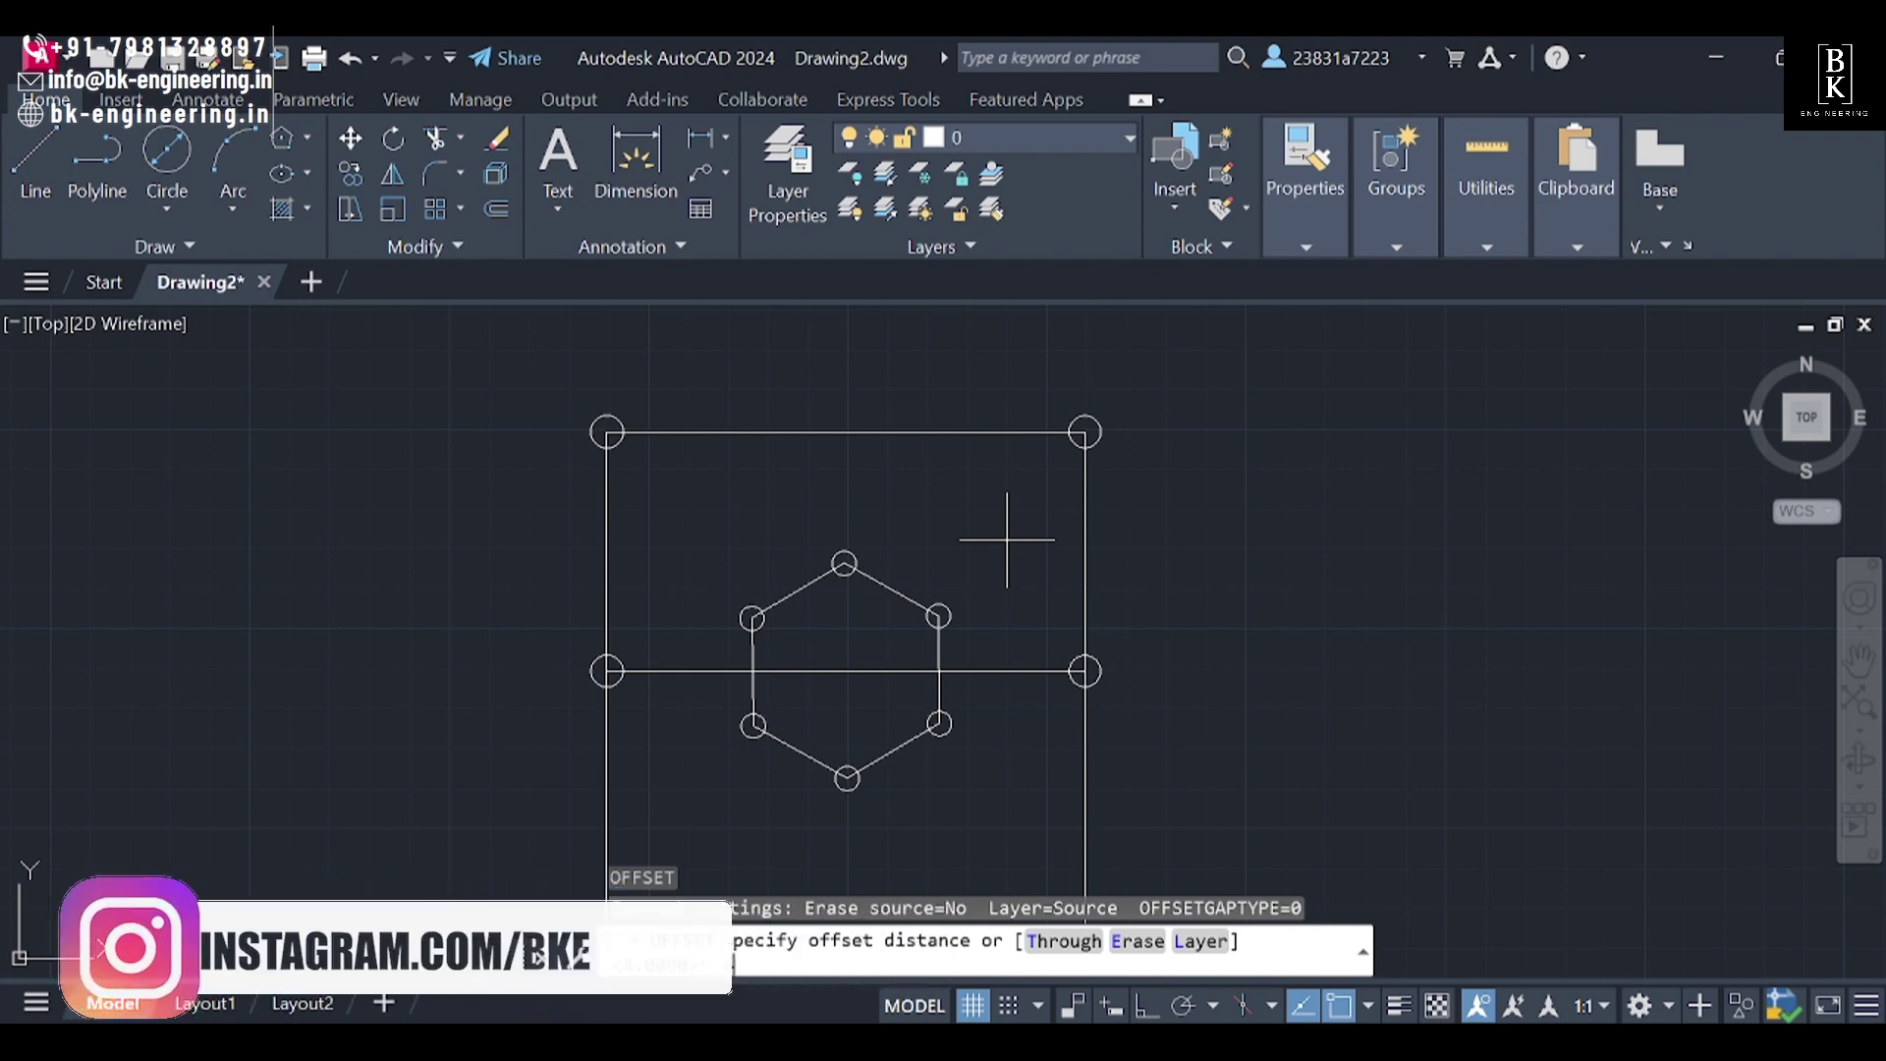
{"action": "key", "text": "Return"}
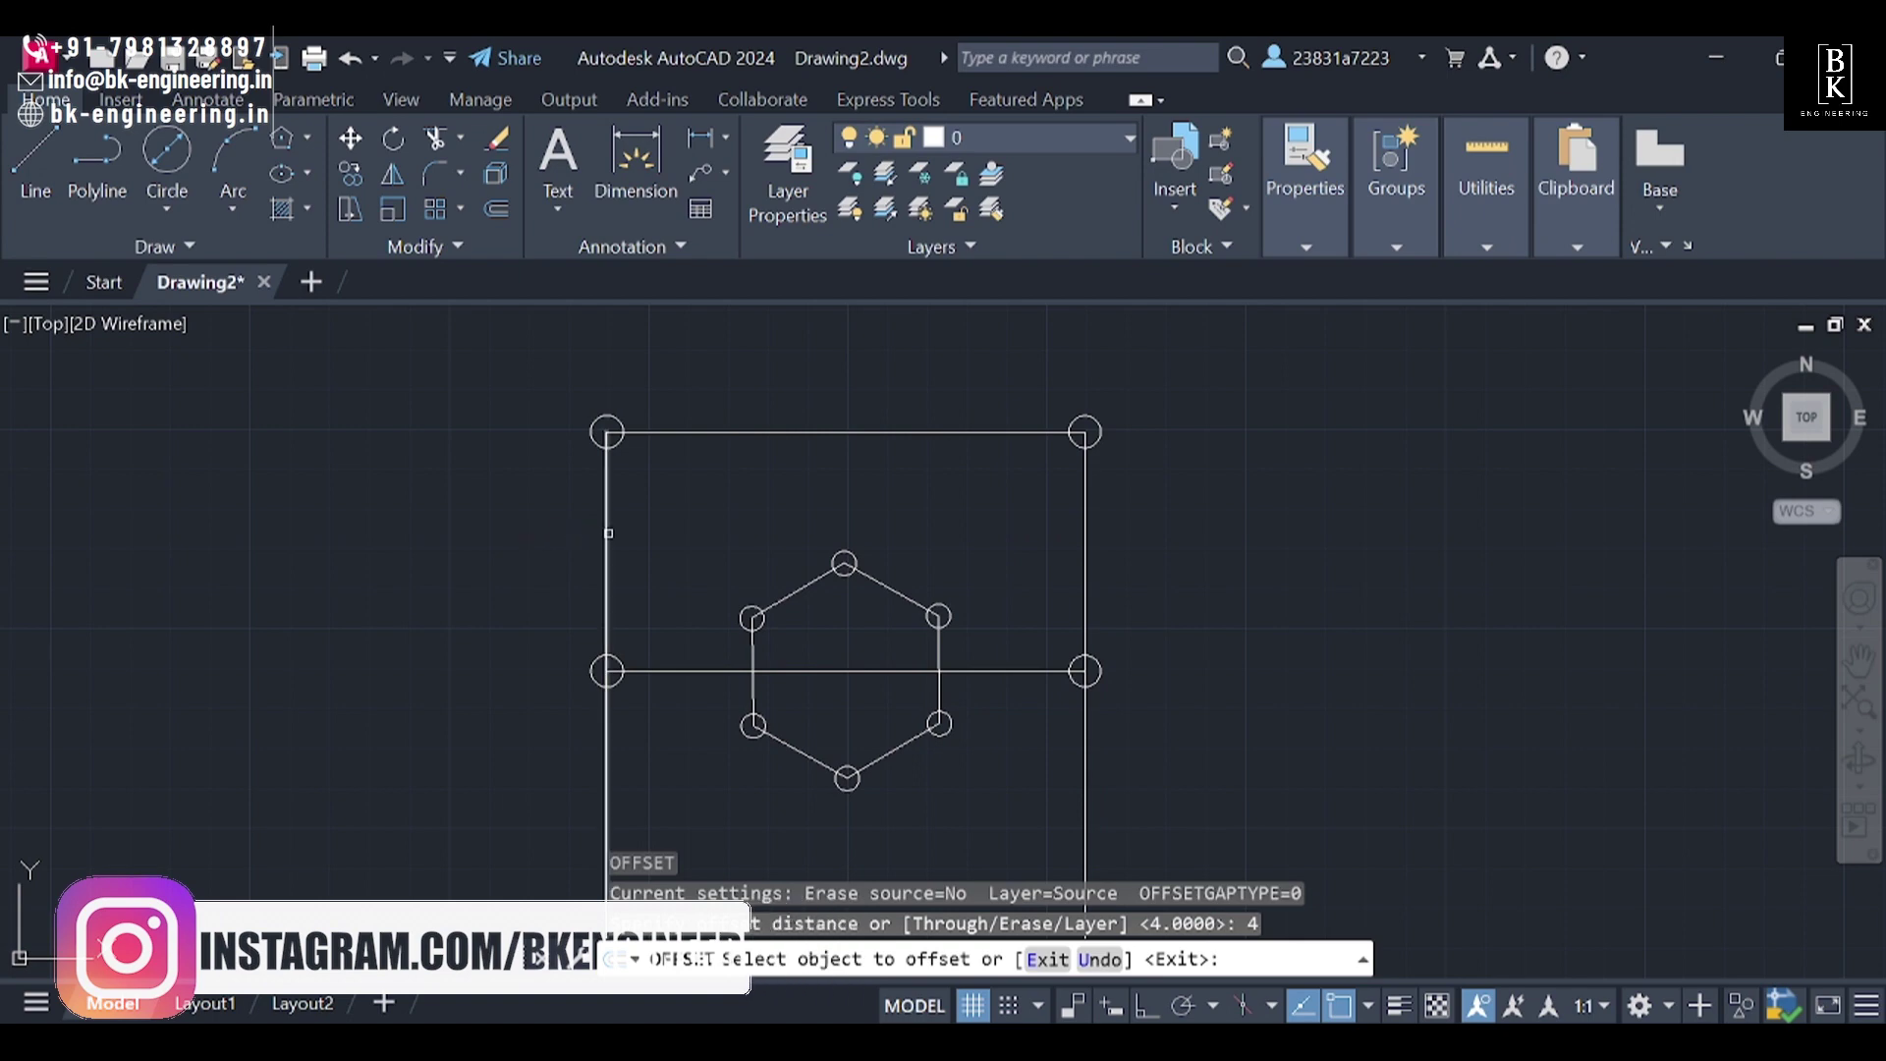
{"action": "left_click", "coordinate": [607, 533]}
{"action": "left_click", "coordinate": [606, 557]}
{"action": "left_click", "coordinate": [634, 549]}
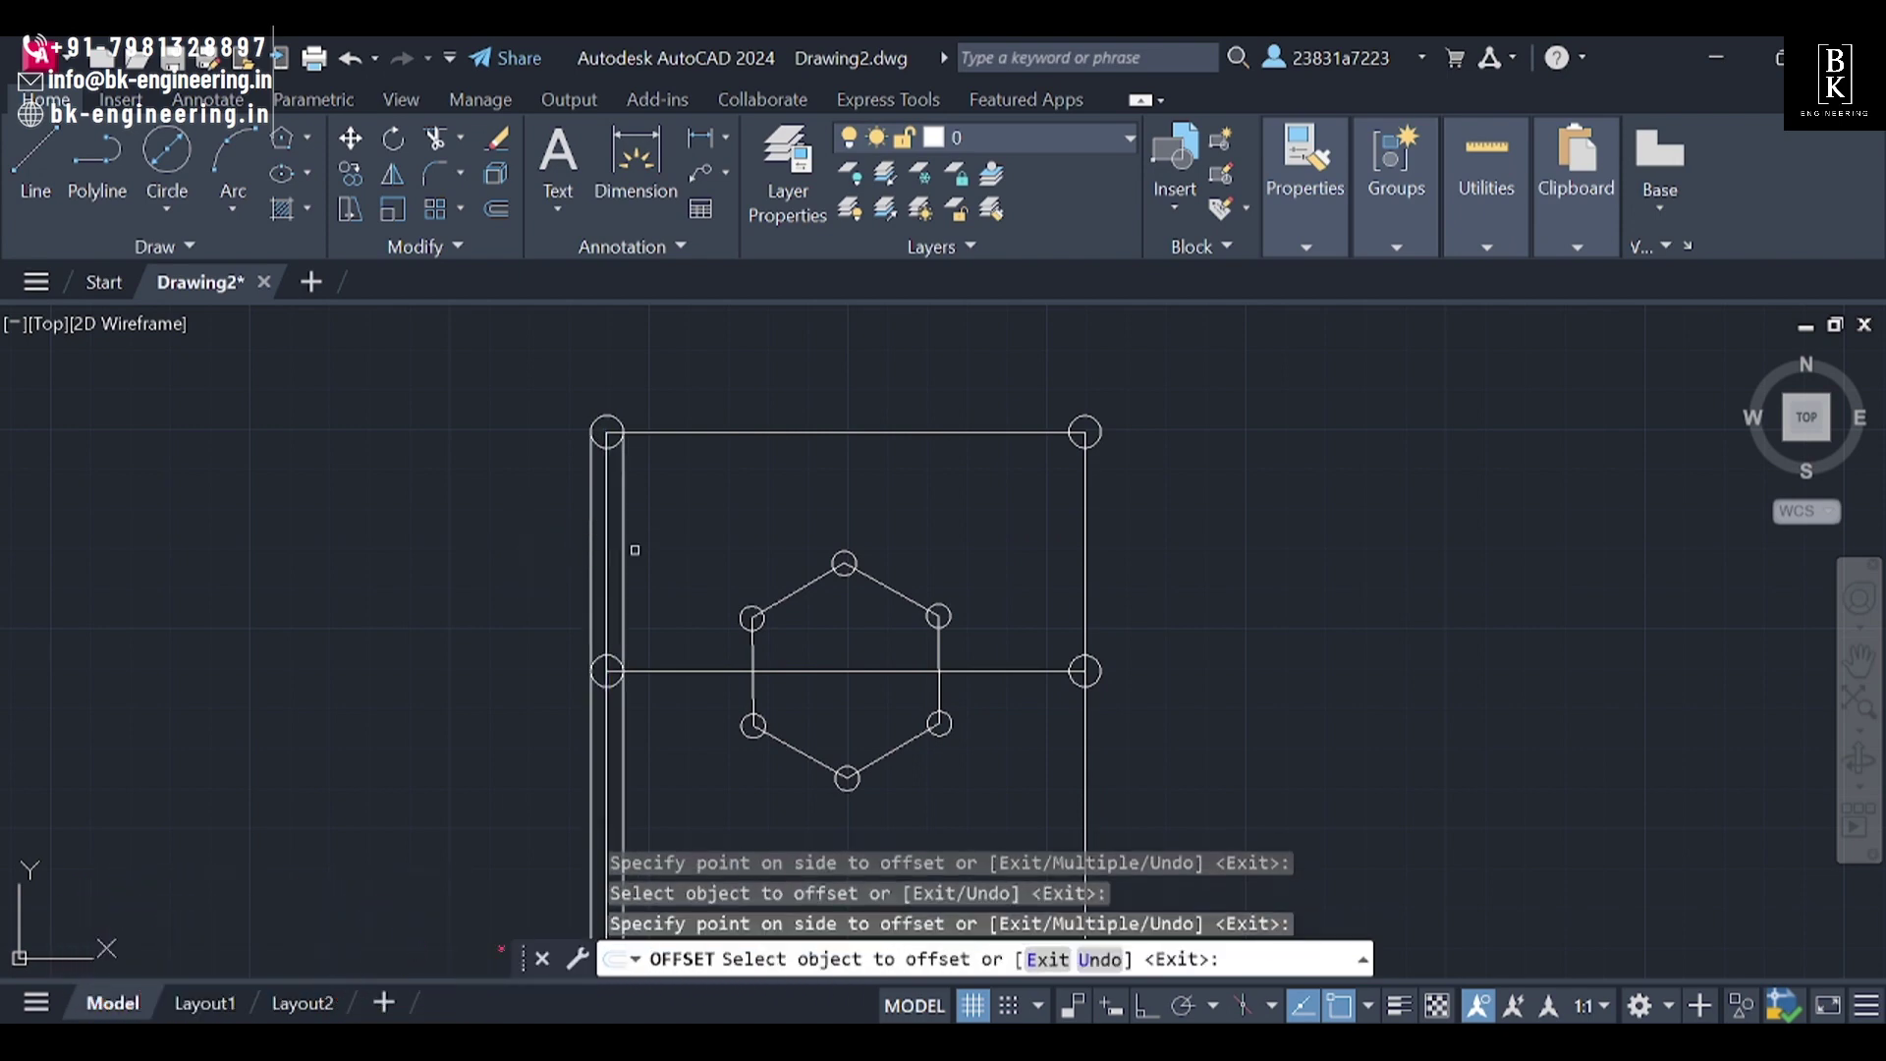
{"action": "left_click", "coordinate": [678, 671]}
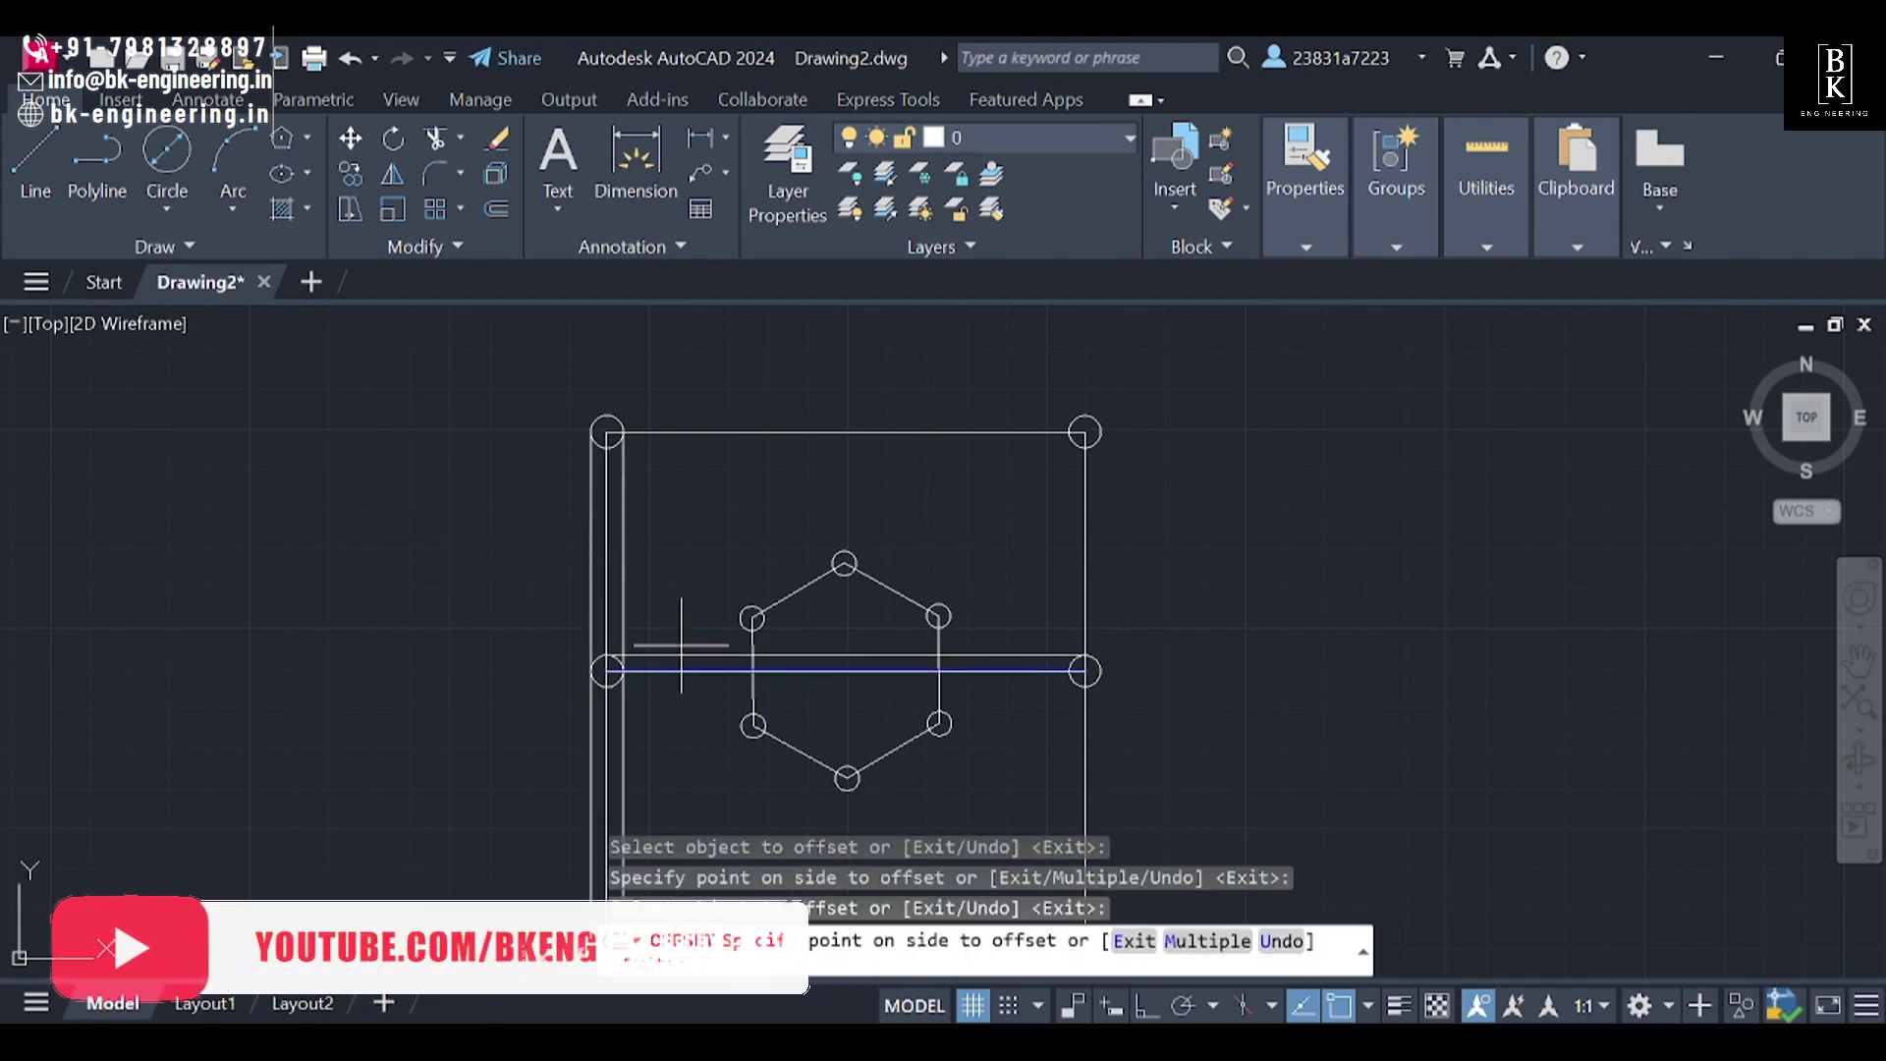
{"action": "left_click", "coordinate": [687, 671]}
{"action": "left_click", "coordinate": [982, 750]}
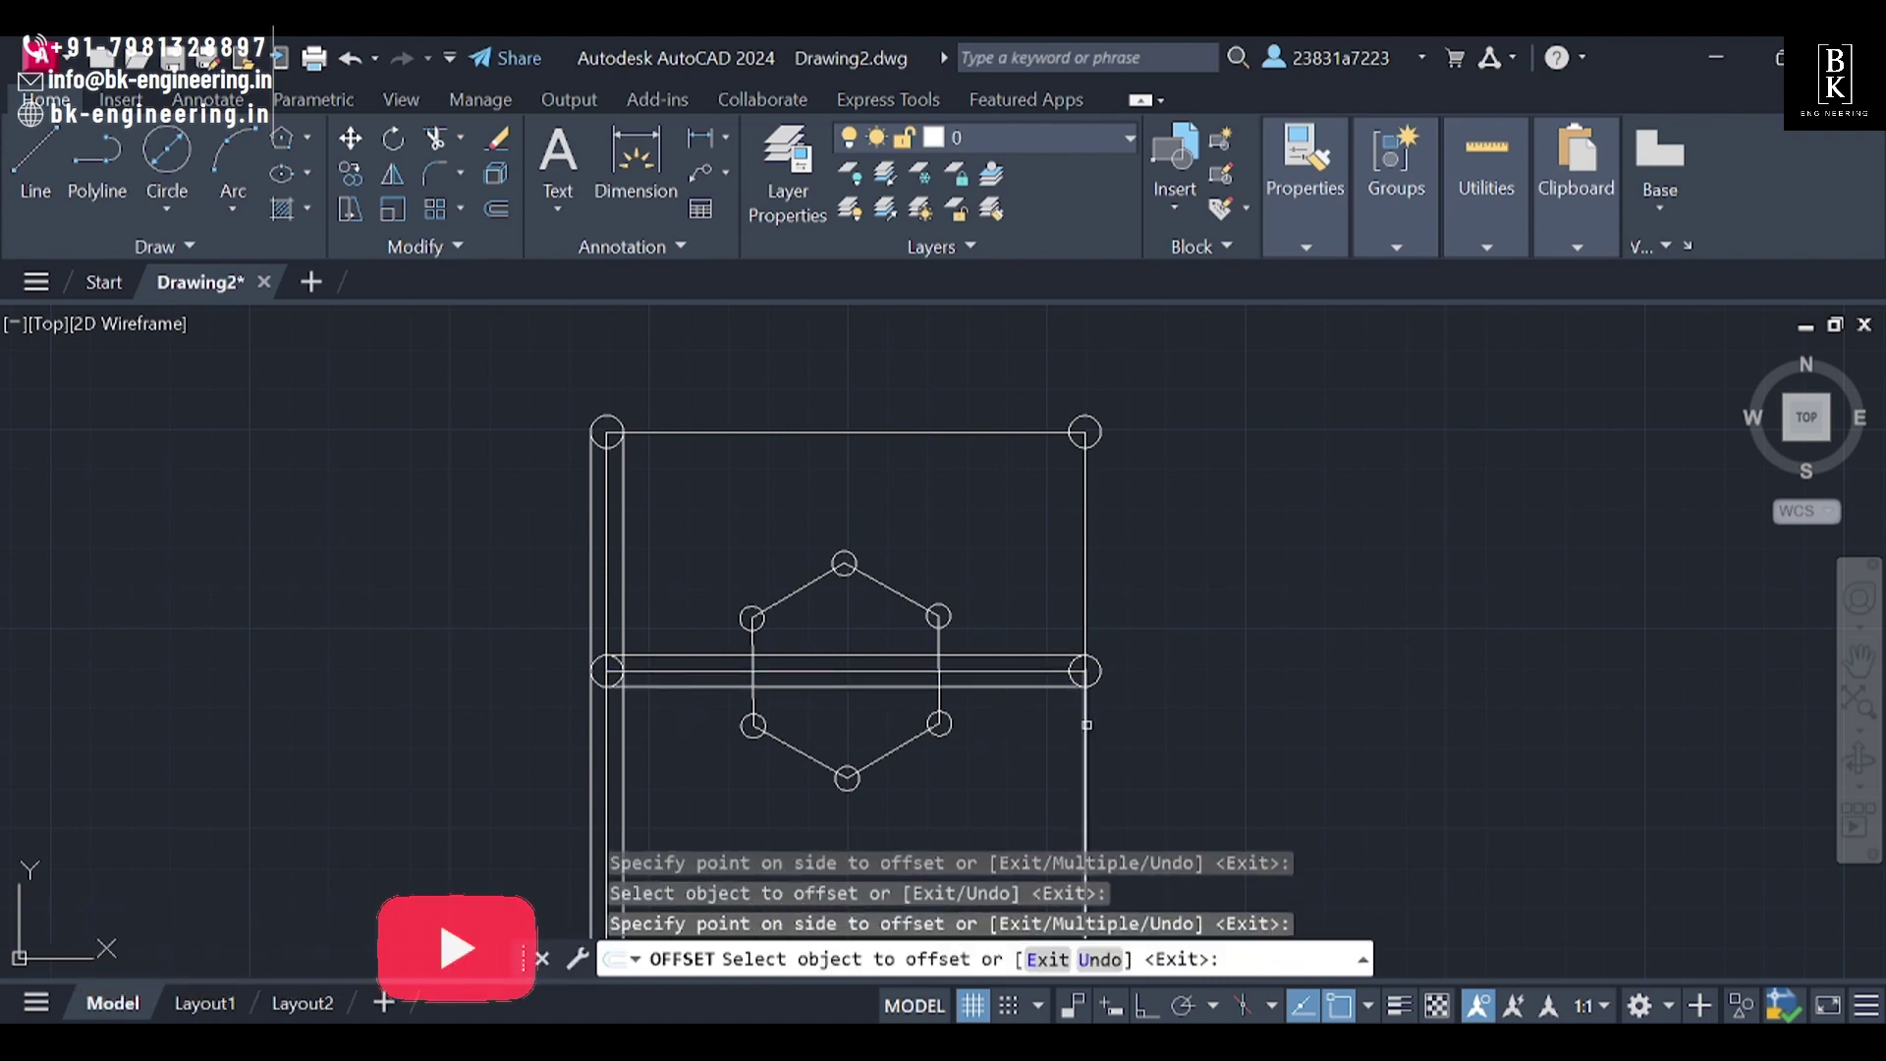
Step: Offset the right and bottom edges by 4 units, plus two hexagon offset copies
{"action": "left_click", "coordinate": [1086, 725]}
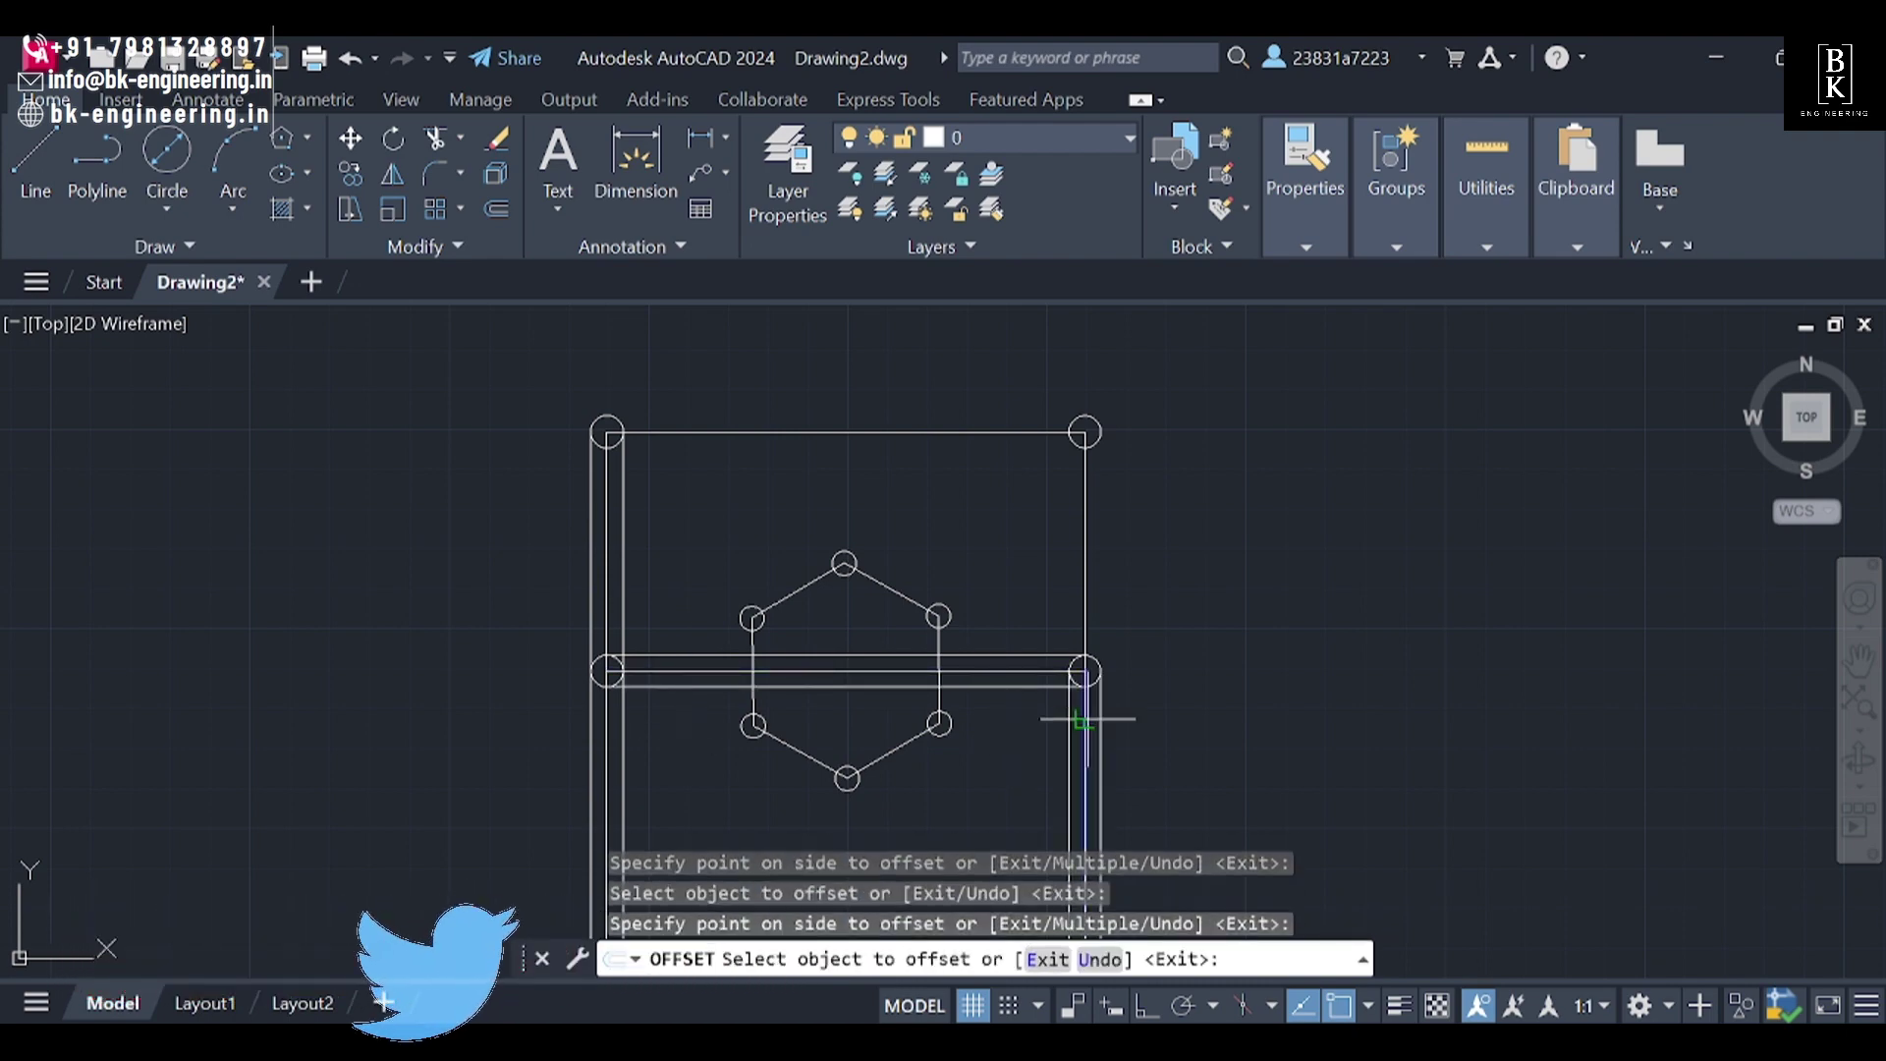
{"action": "left_click", "coordinate": [1084, 550]}
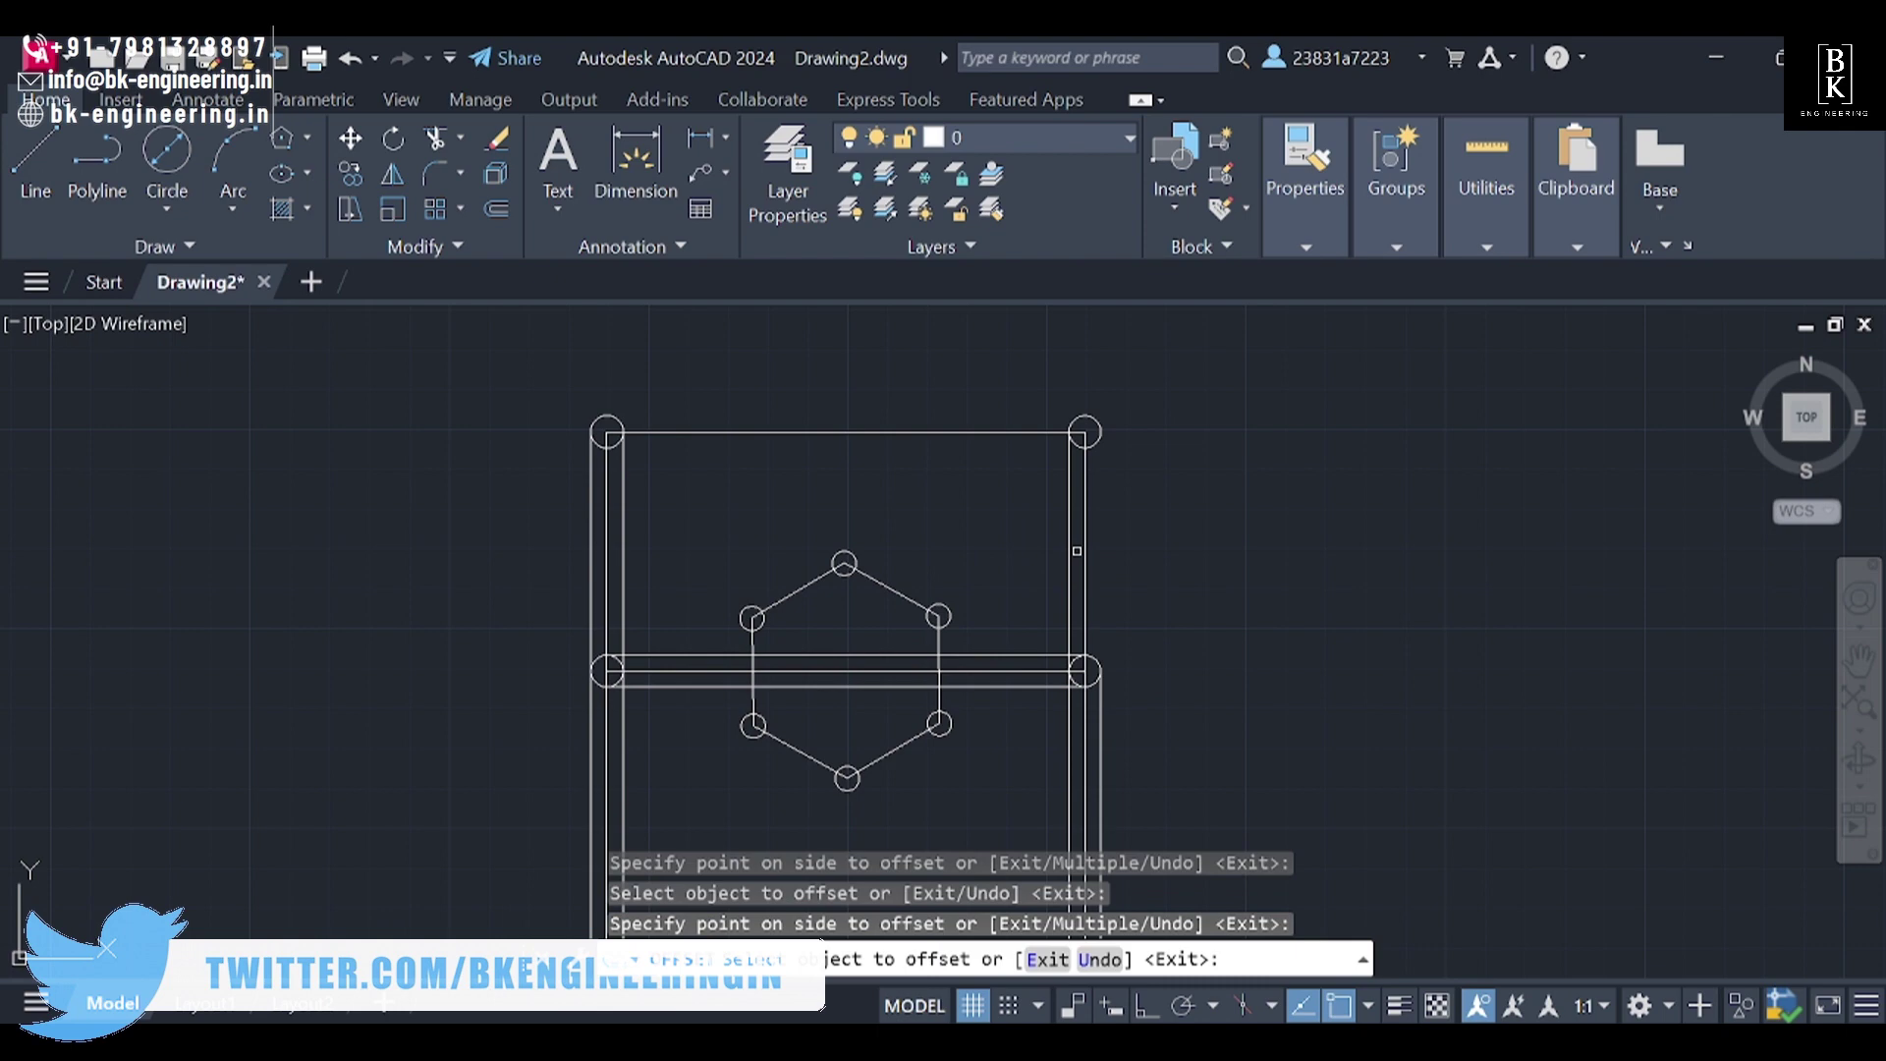
{"action": "scroll", "coordinate": [786, 566], "scroll_direction": "down", "scroll_amount": 3}
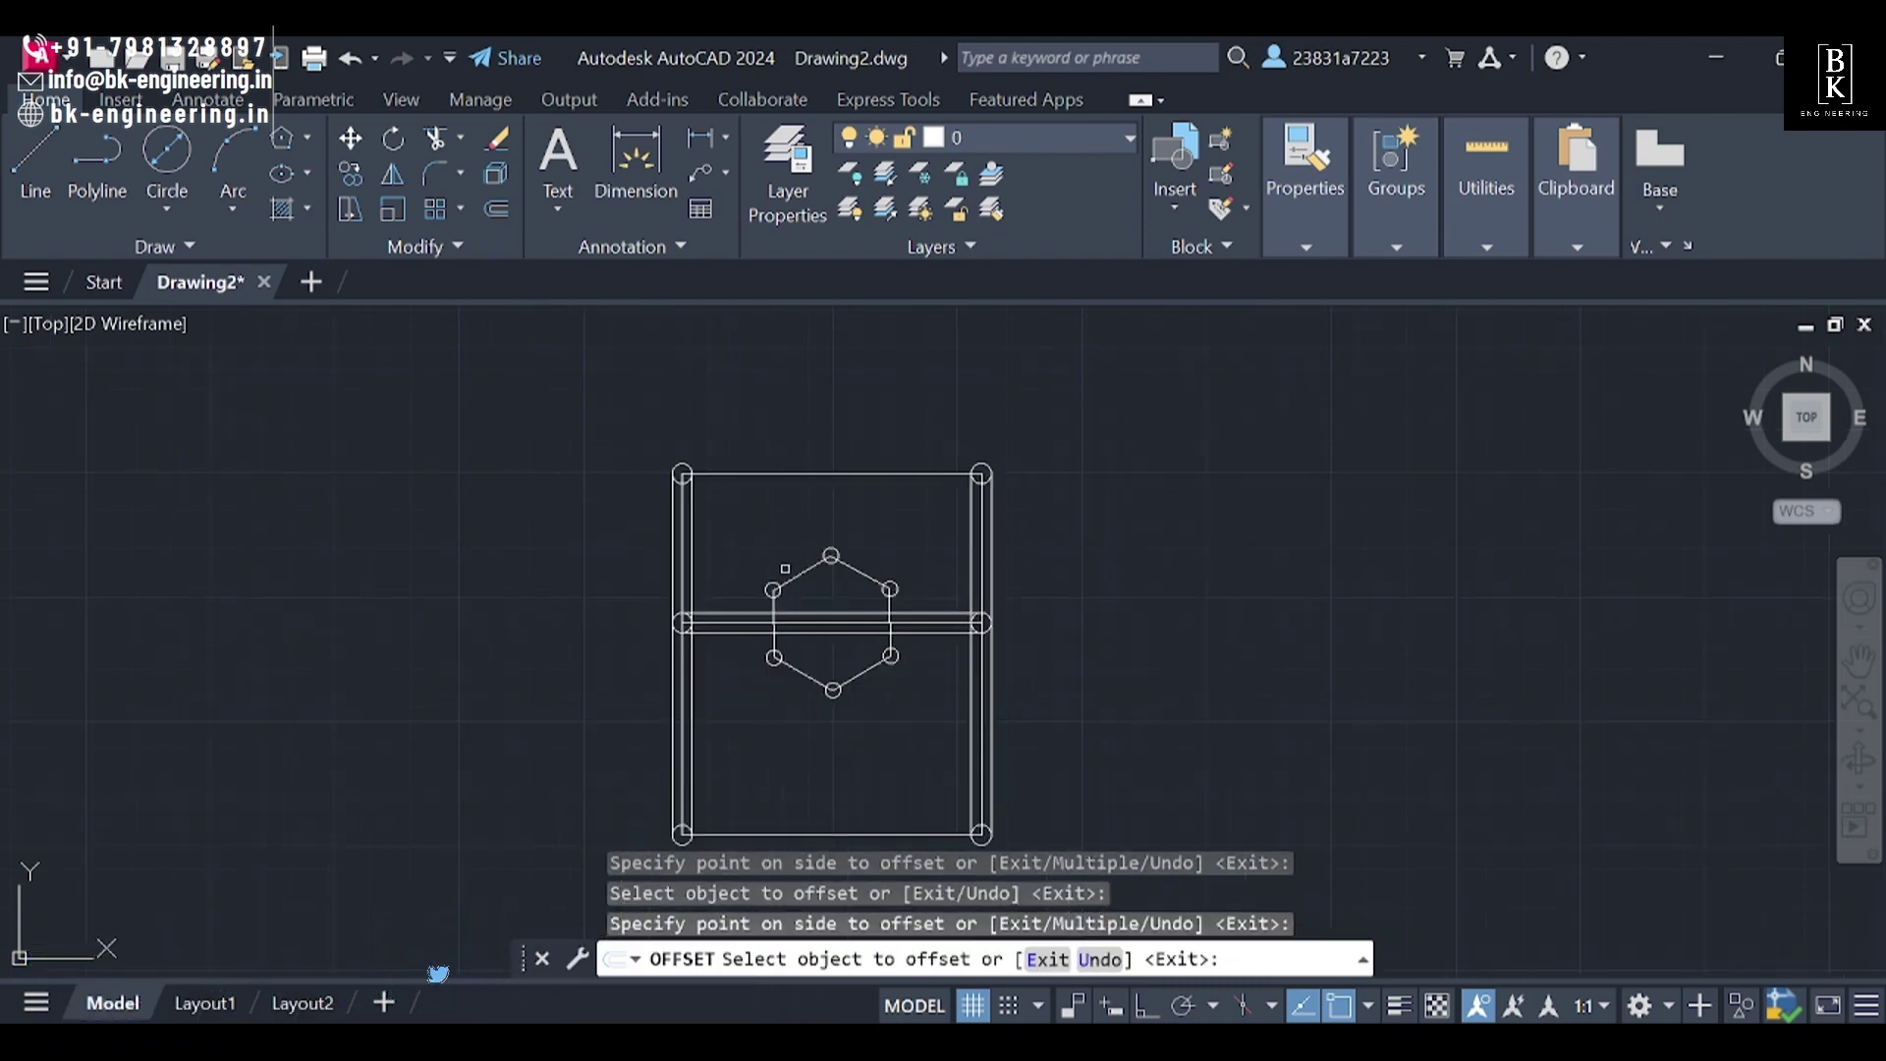
{"action": "scroll", "coordinate": [884, 511], "scroll_direction": "up", "scroll_amount": 1}
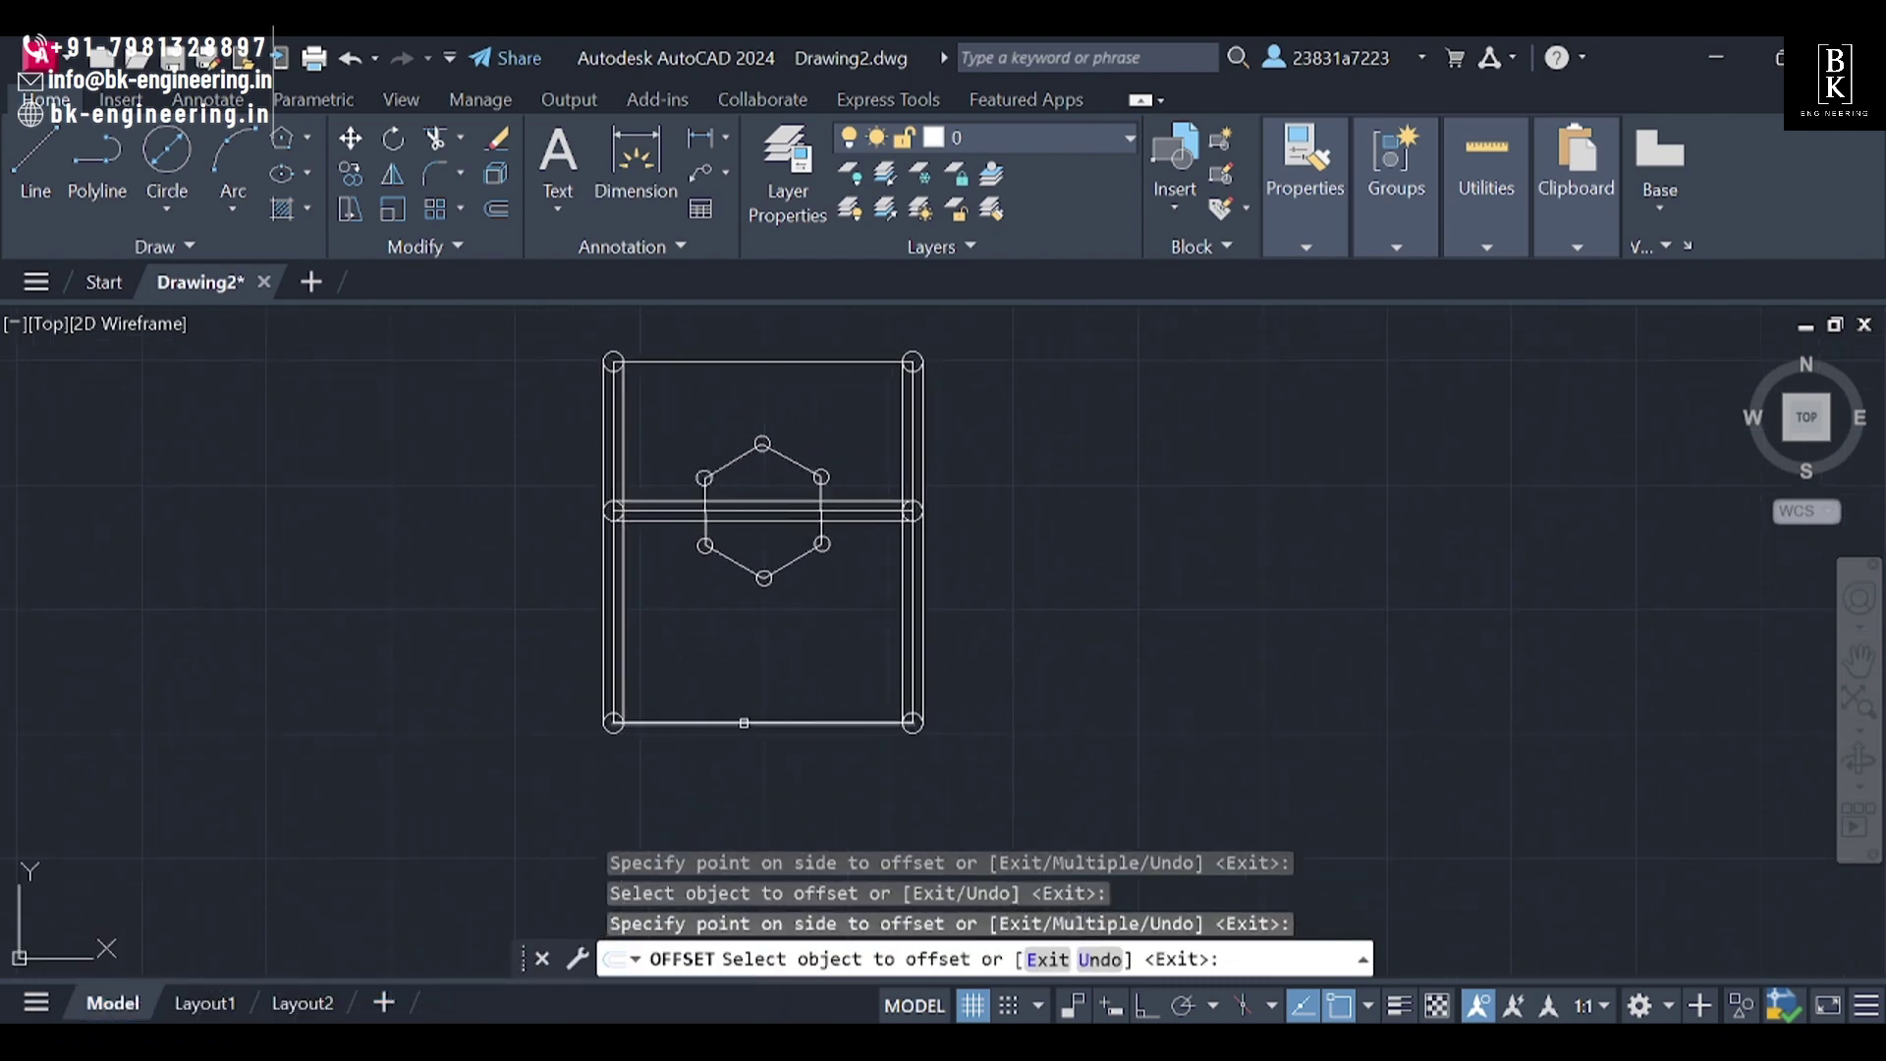
{"action": "left_click", "coordinate": [743, 723]}
{"action": "left_click", "coordinate": [710, 576]}
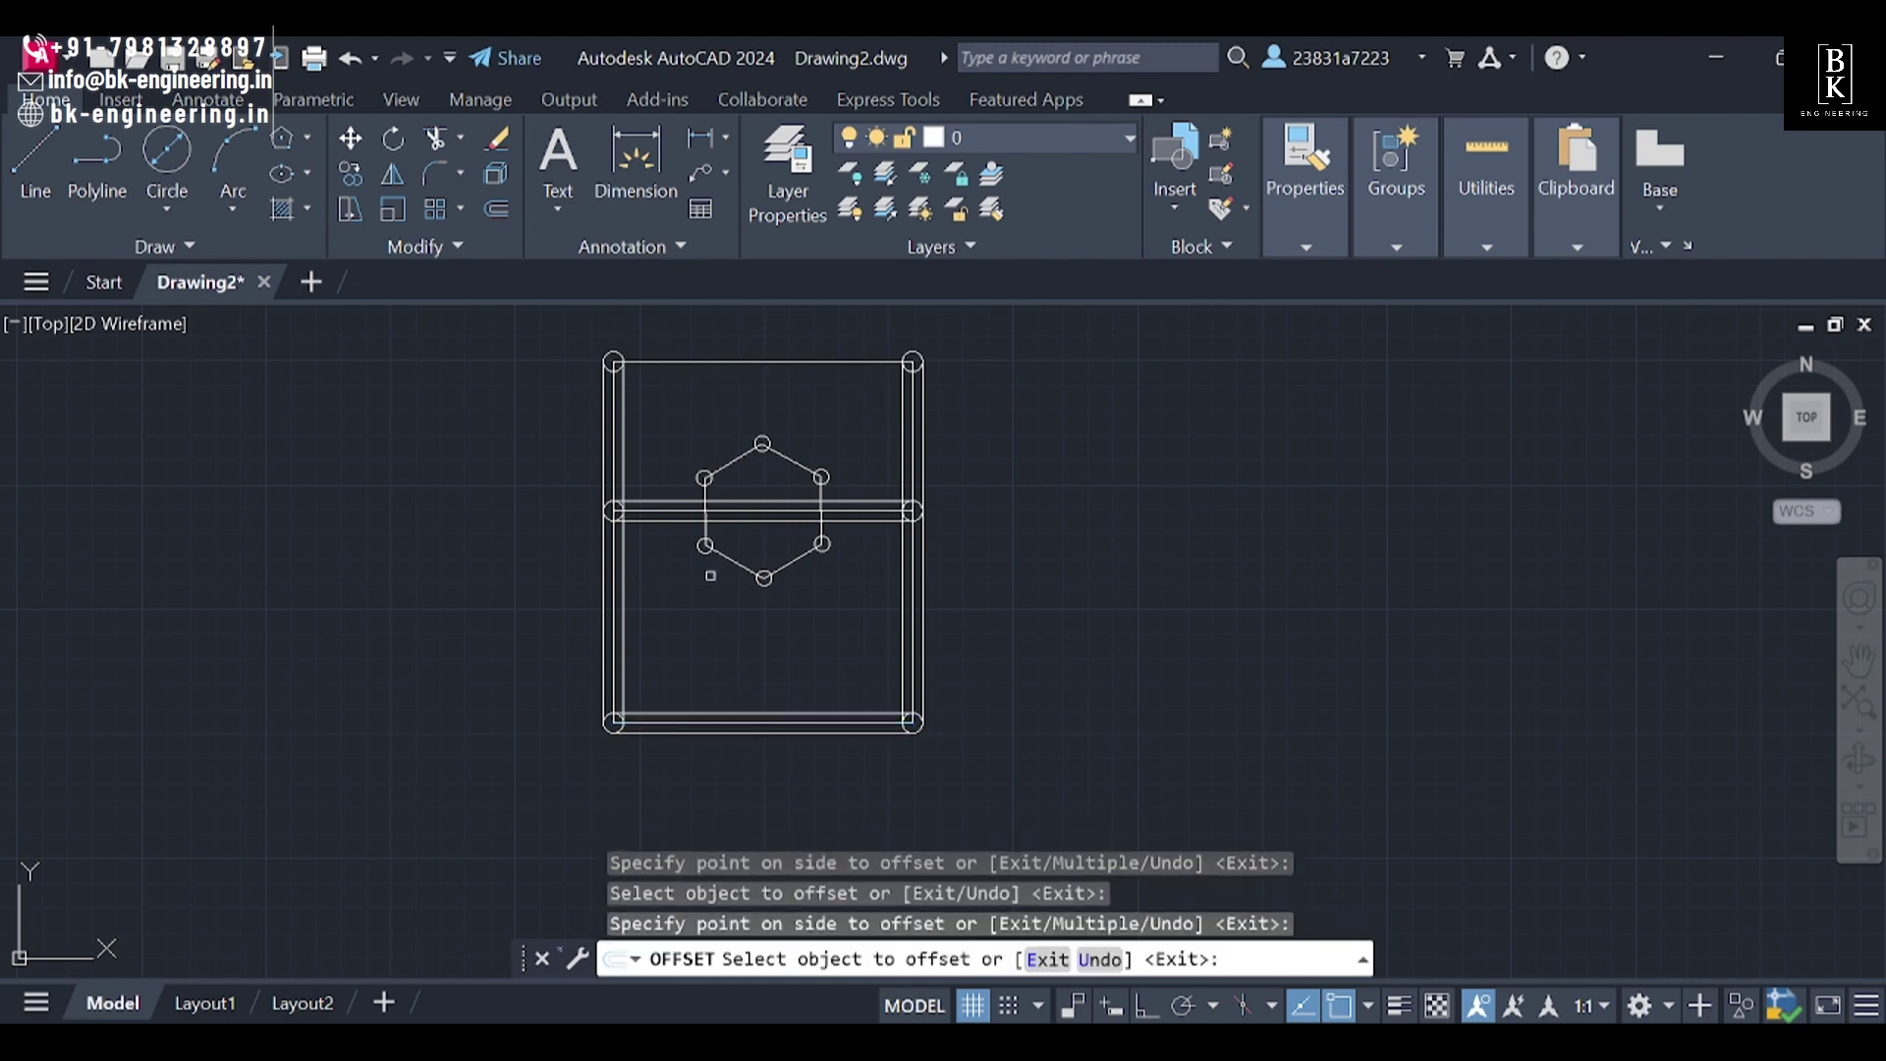
{"action": "scroll", "coordinate": [710, 576], "scroll_direction": "up", "scroll_amount": 4}
{"action": "left_click", "coordinate": [693, 596]}
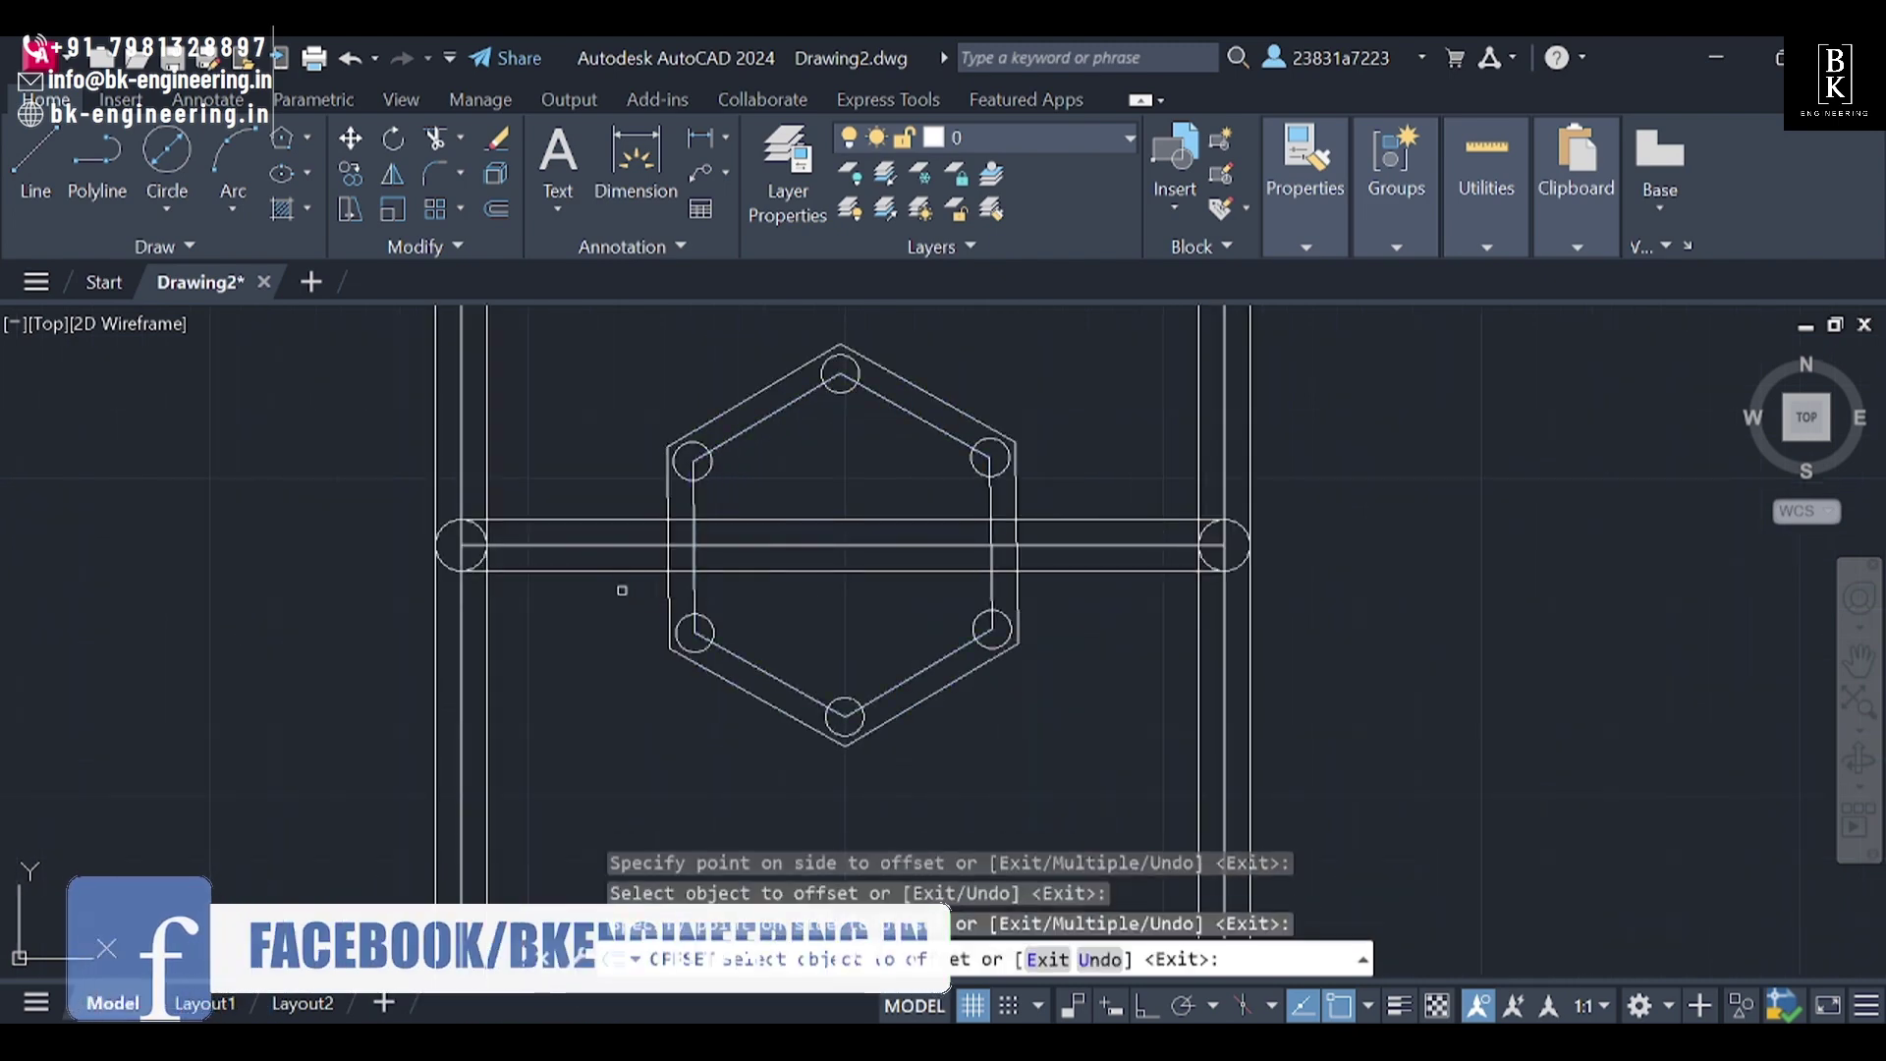
{"action": "left_click", "coordinate": [691, 583]}
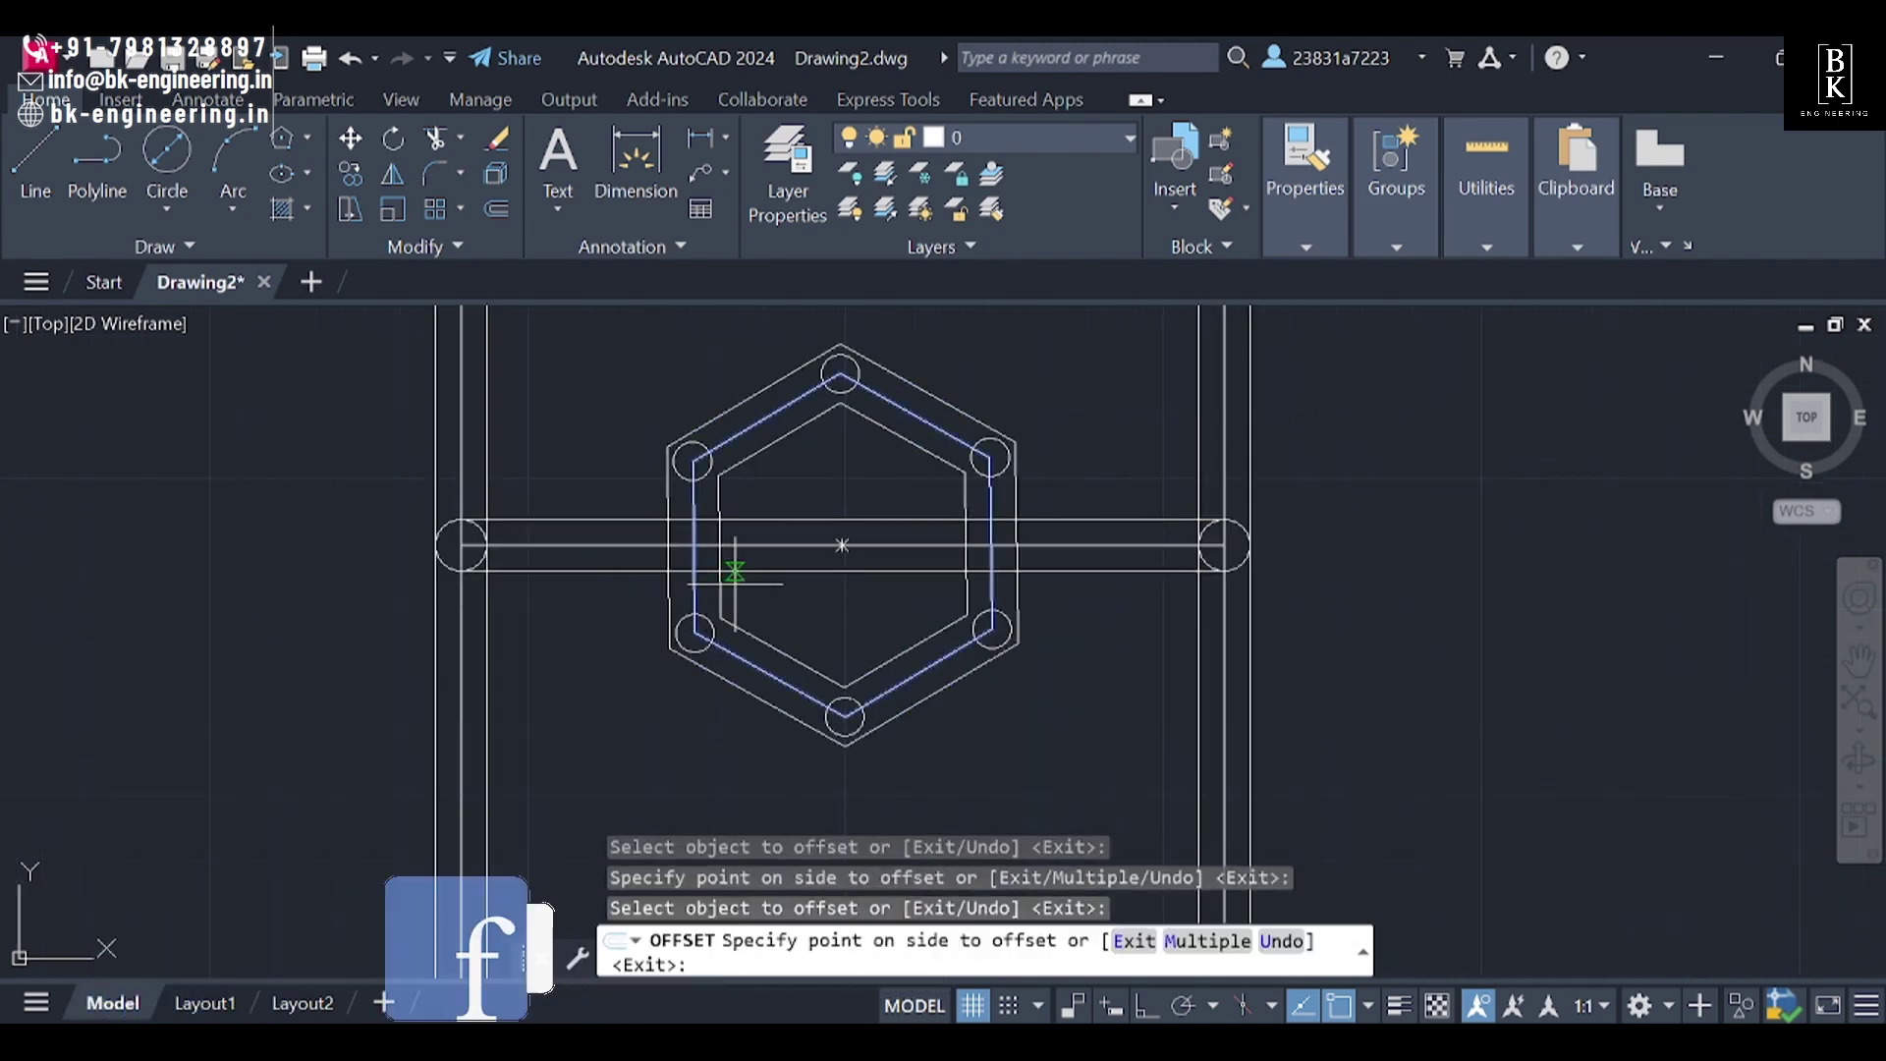
{"action": "left_click", "coordinate": [752, 579]}
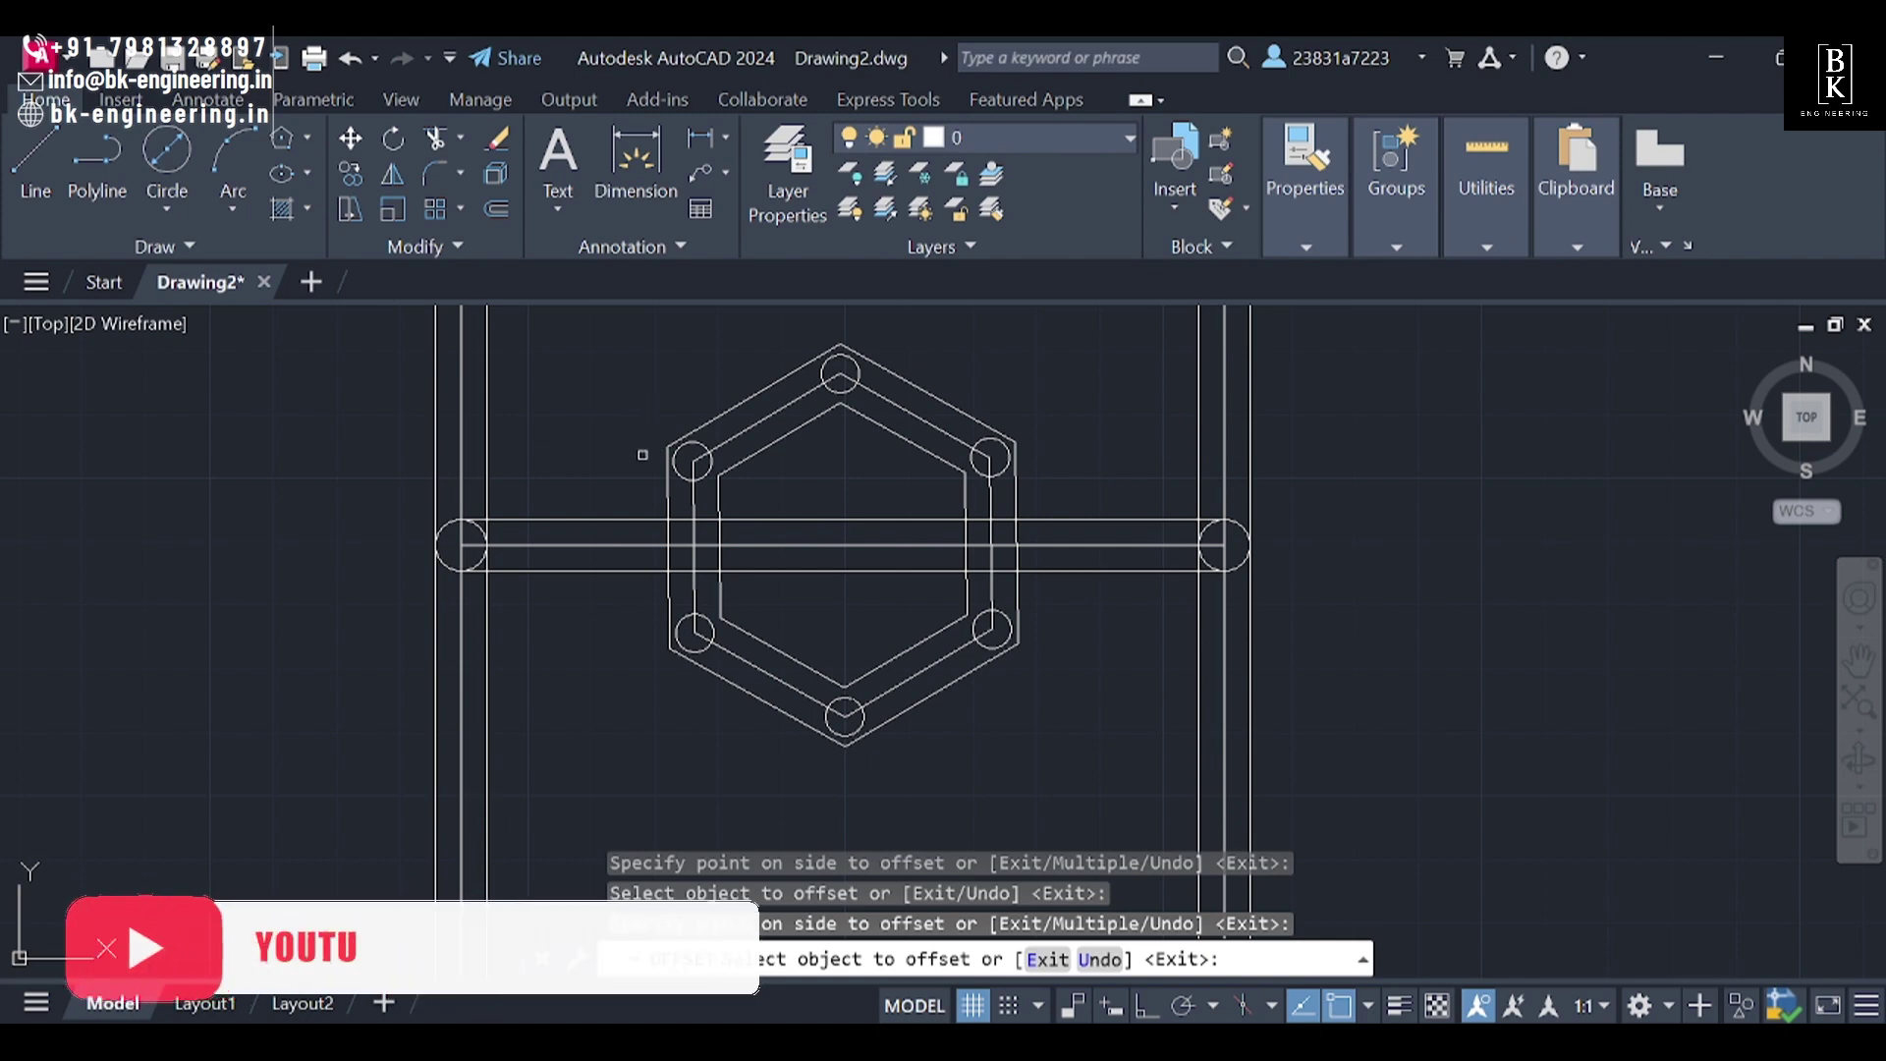
Step: Undo the 4-unit hexagon offsets and offset the hexagon 3 units outward and inward
{"action": "key", "text": "ctrl+z"}
{"action": "key", "text": "ctrl+z"}
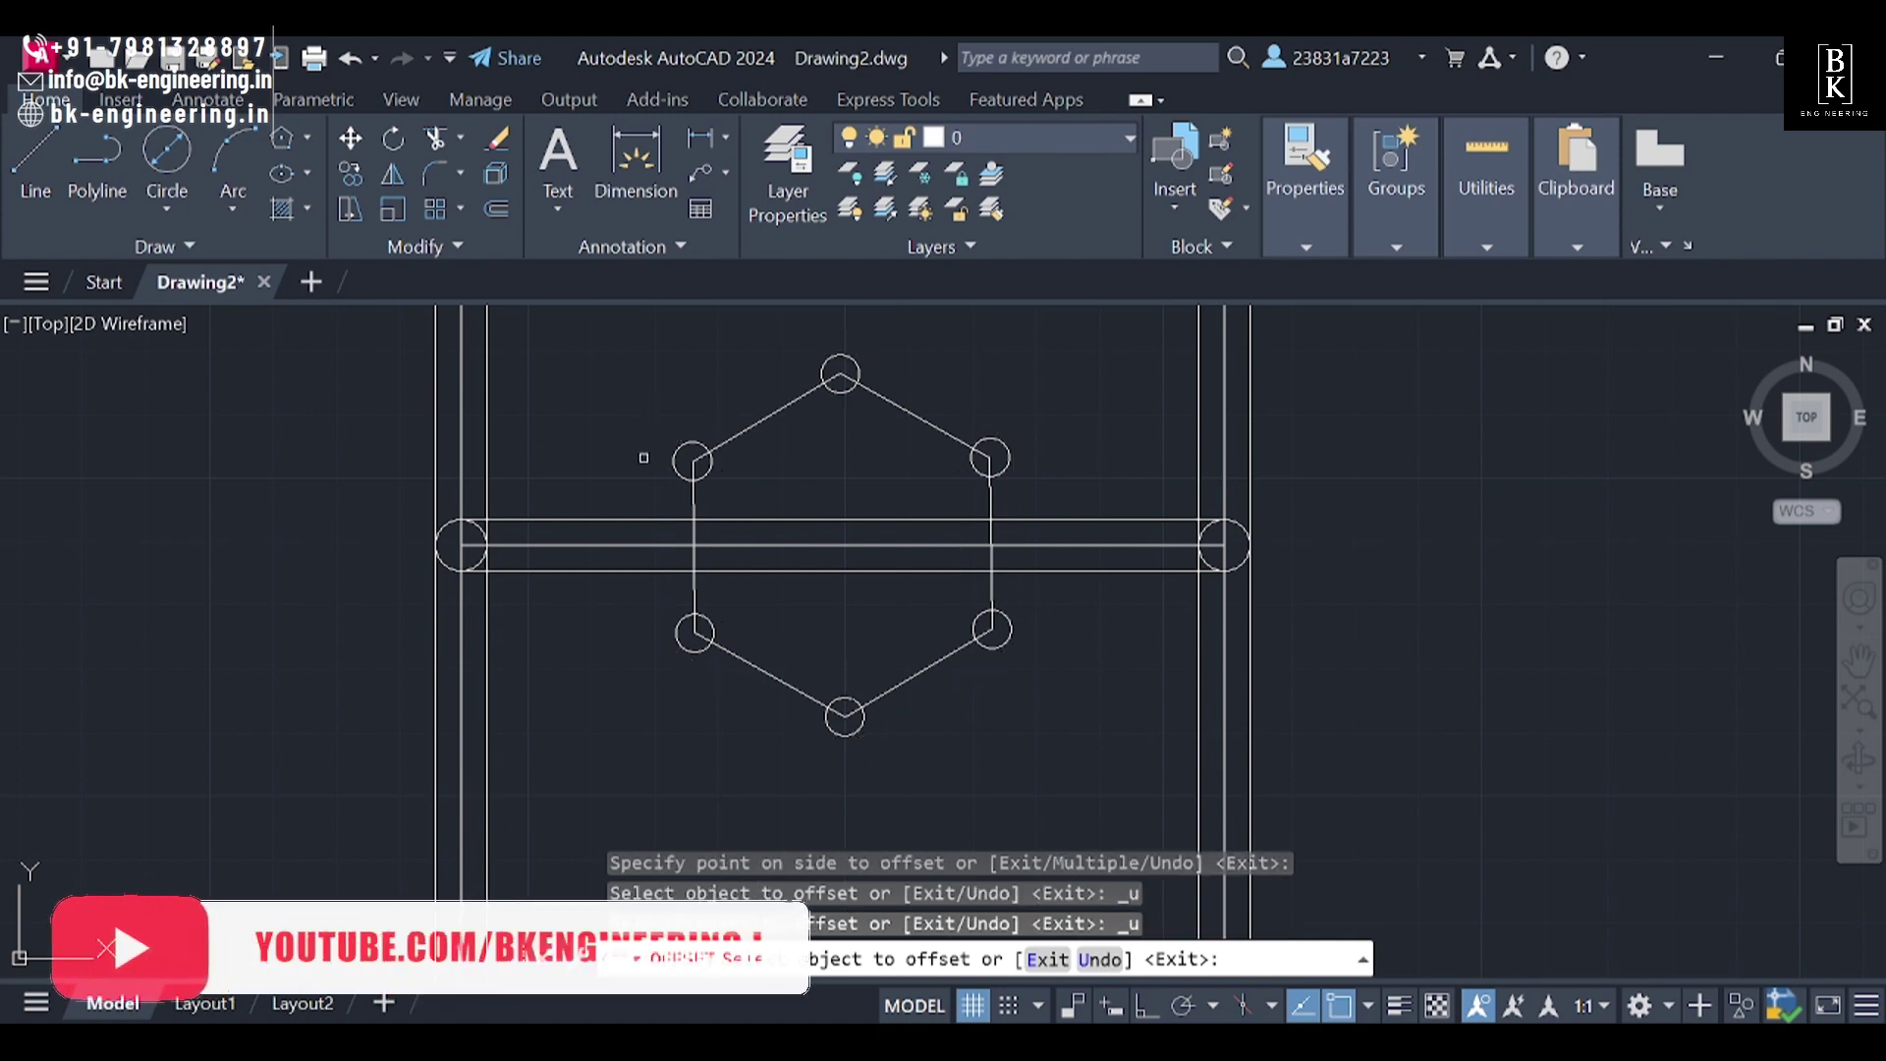
{"action": "key", "text": "Escape"}
{"action": "key", "text": "Return"}
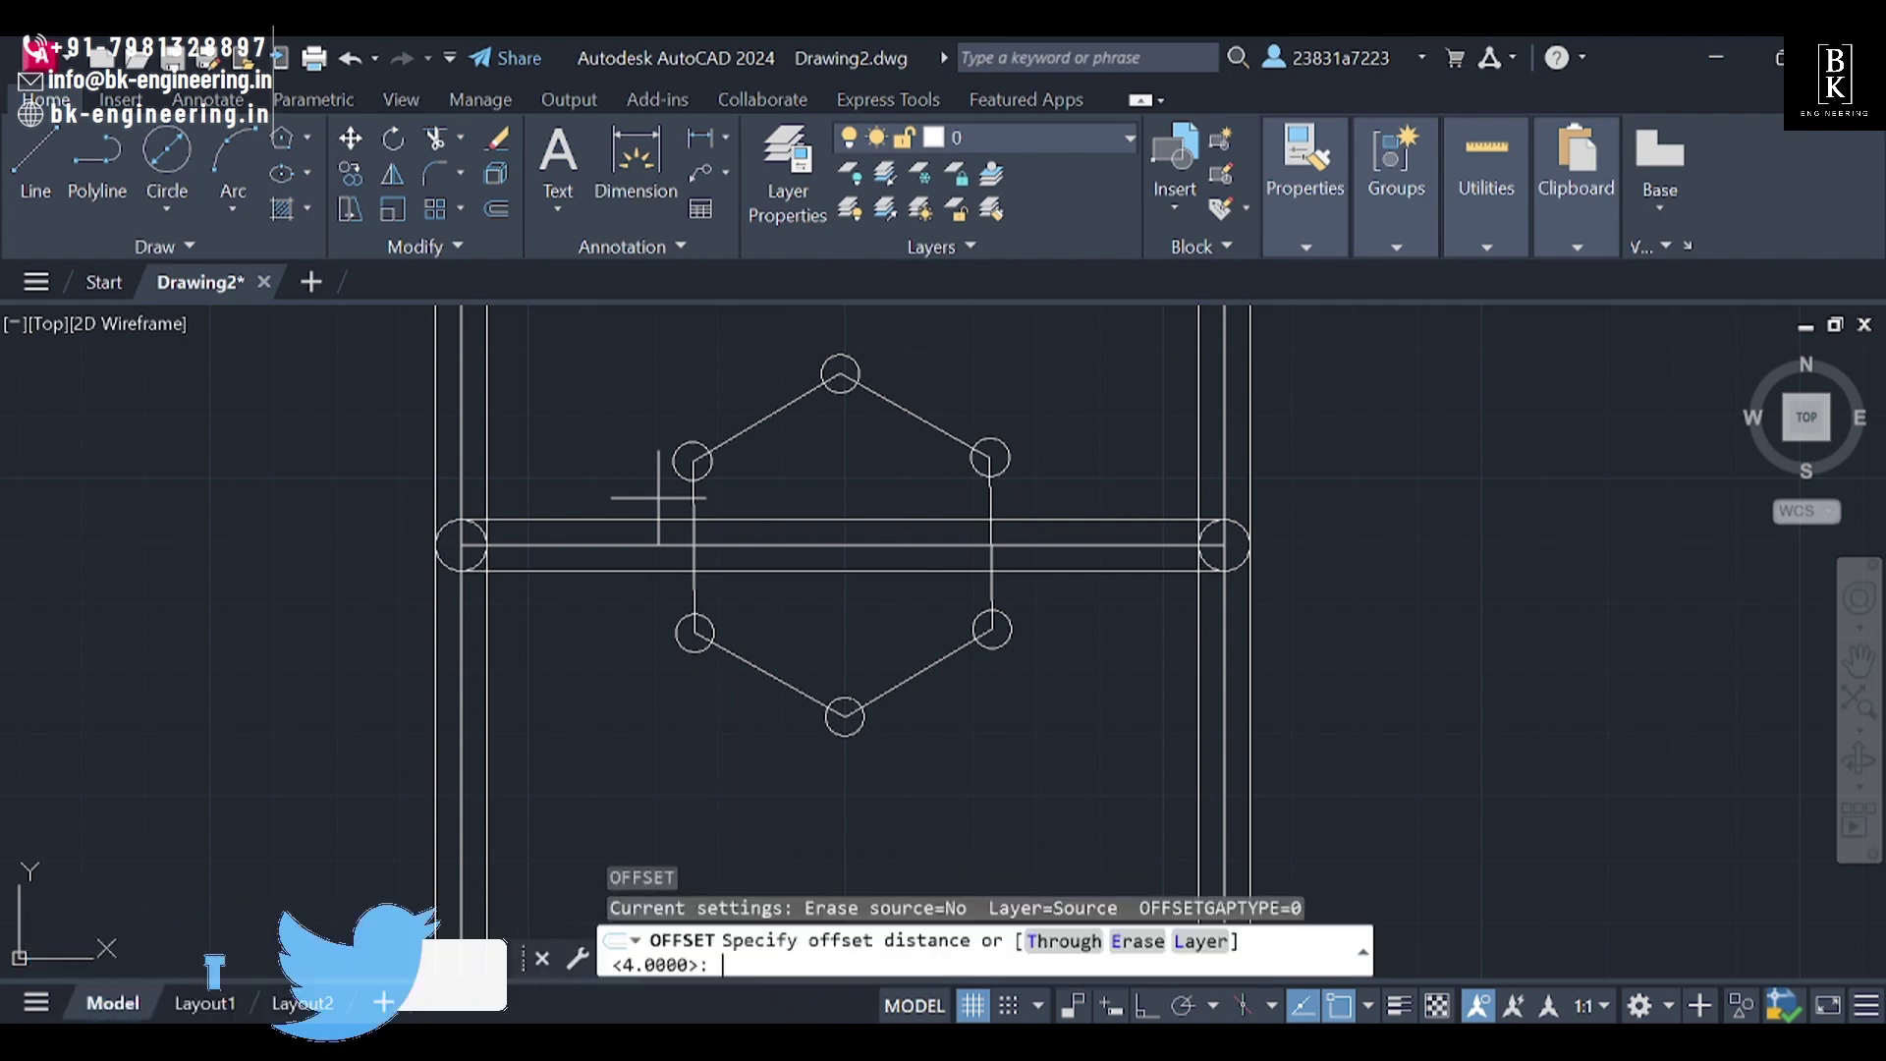
{"action": "type", "text": "3"}
{"action": "key", "text": "Return"}
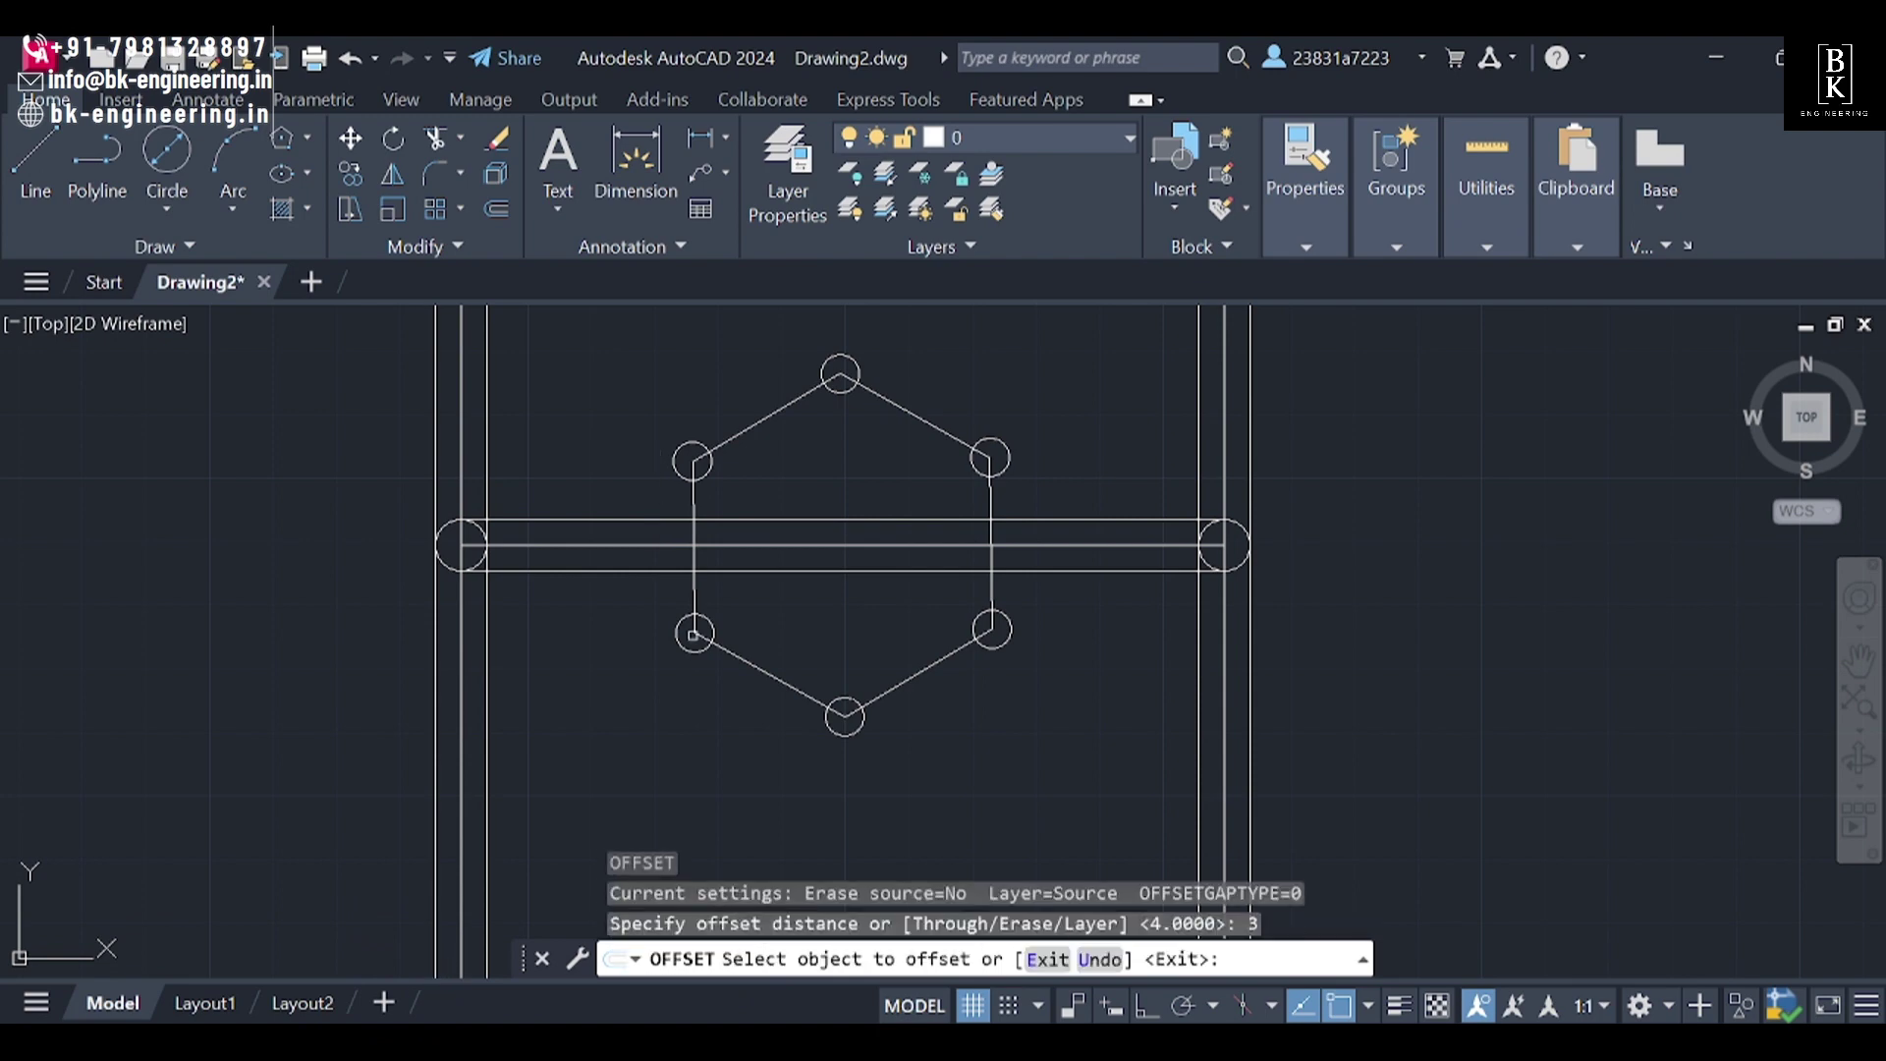
{"action": "left_click", "coordinate": [694, 582]}
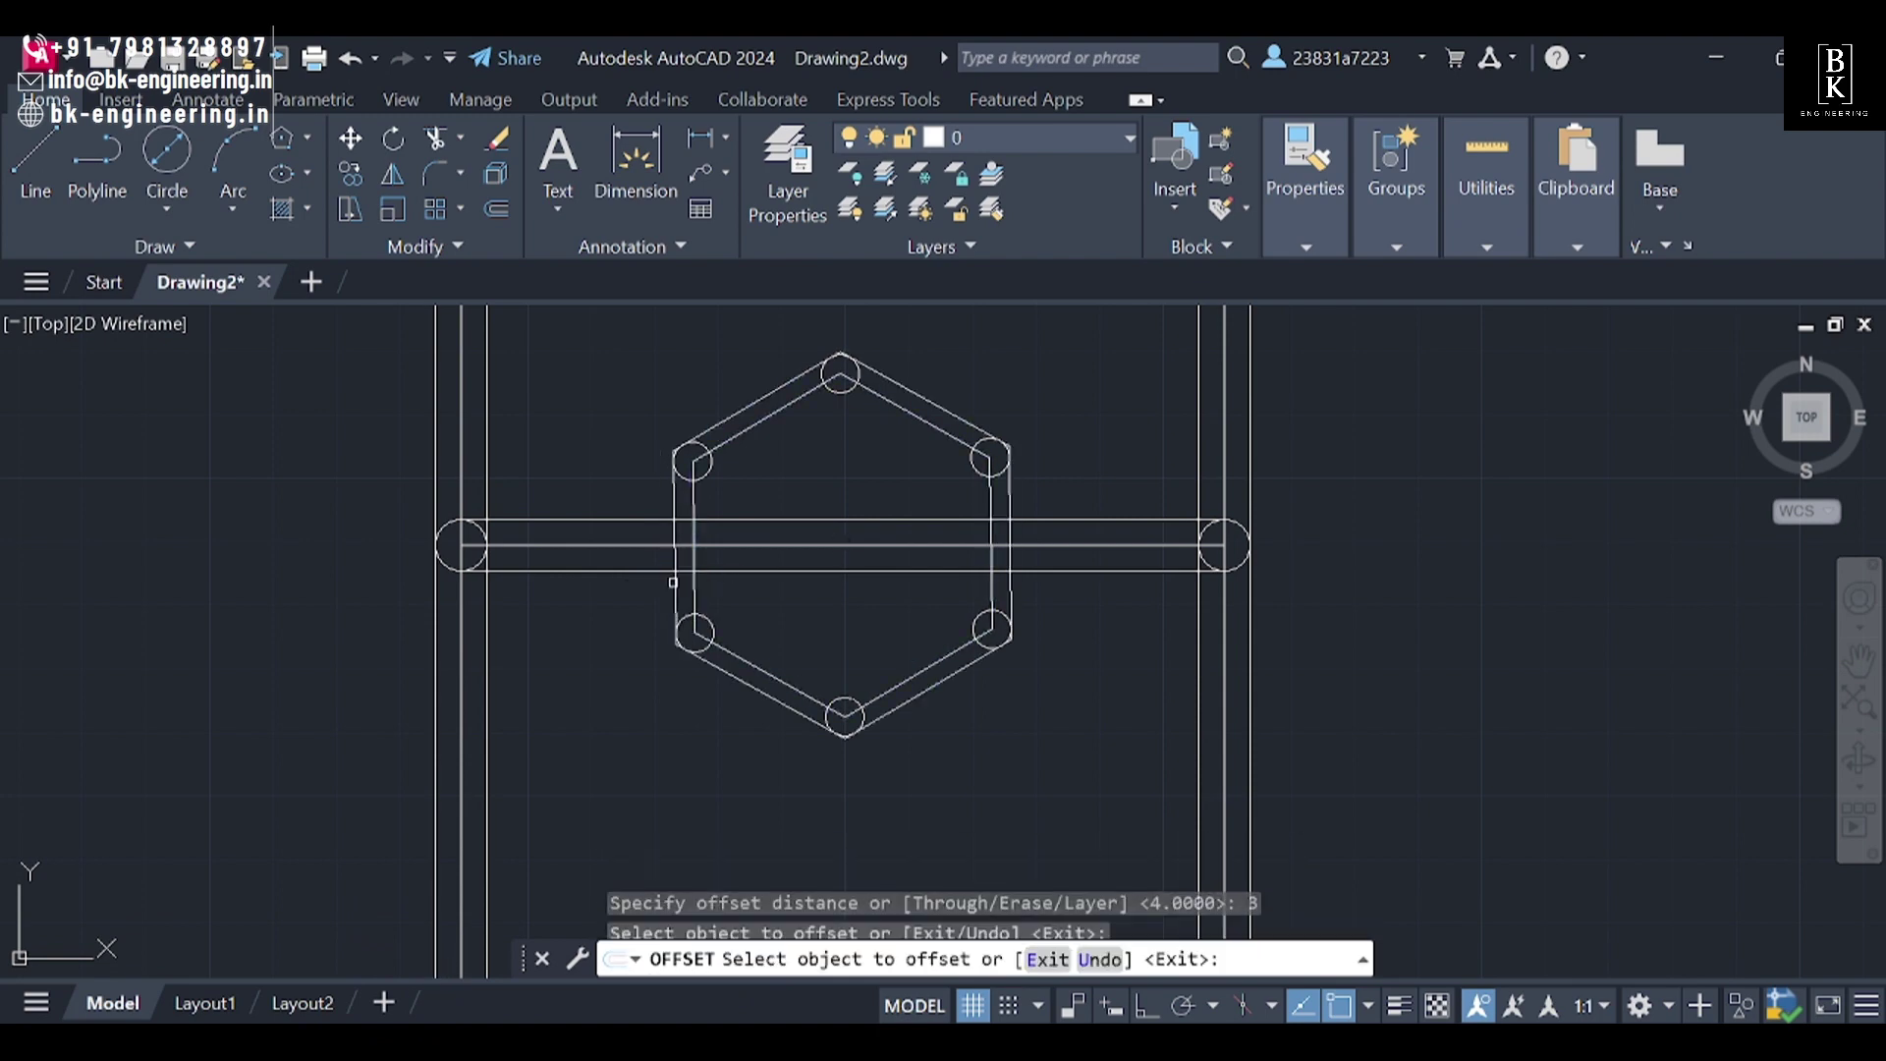
{"action": "left_click", "coordinate": [691, 581]}
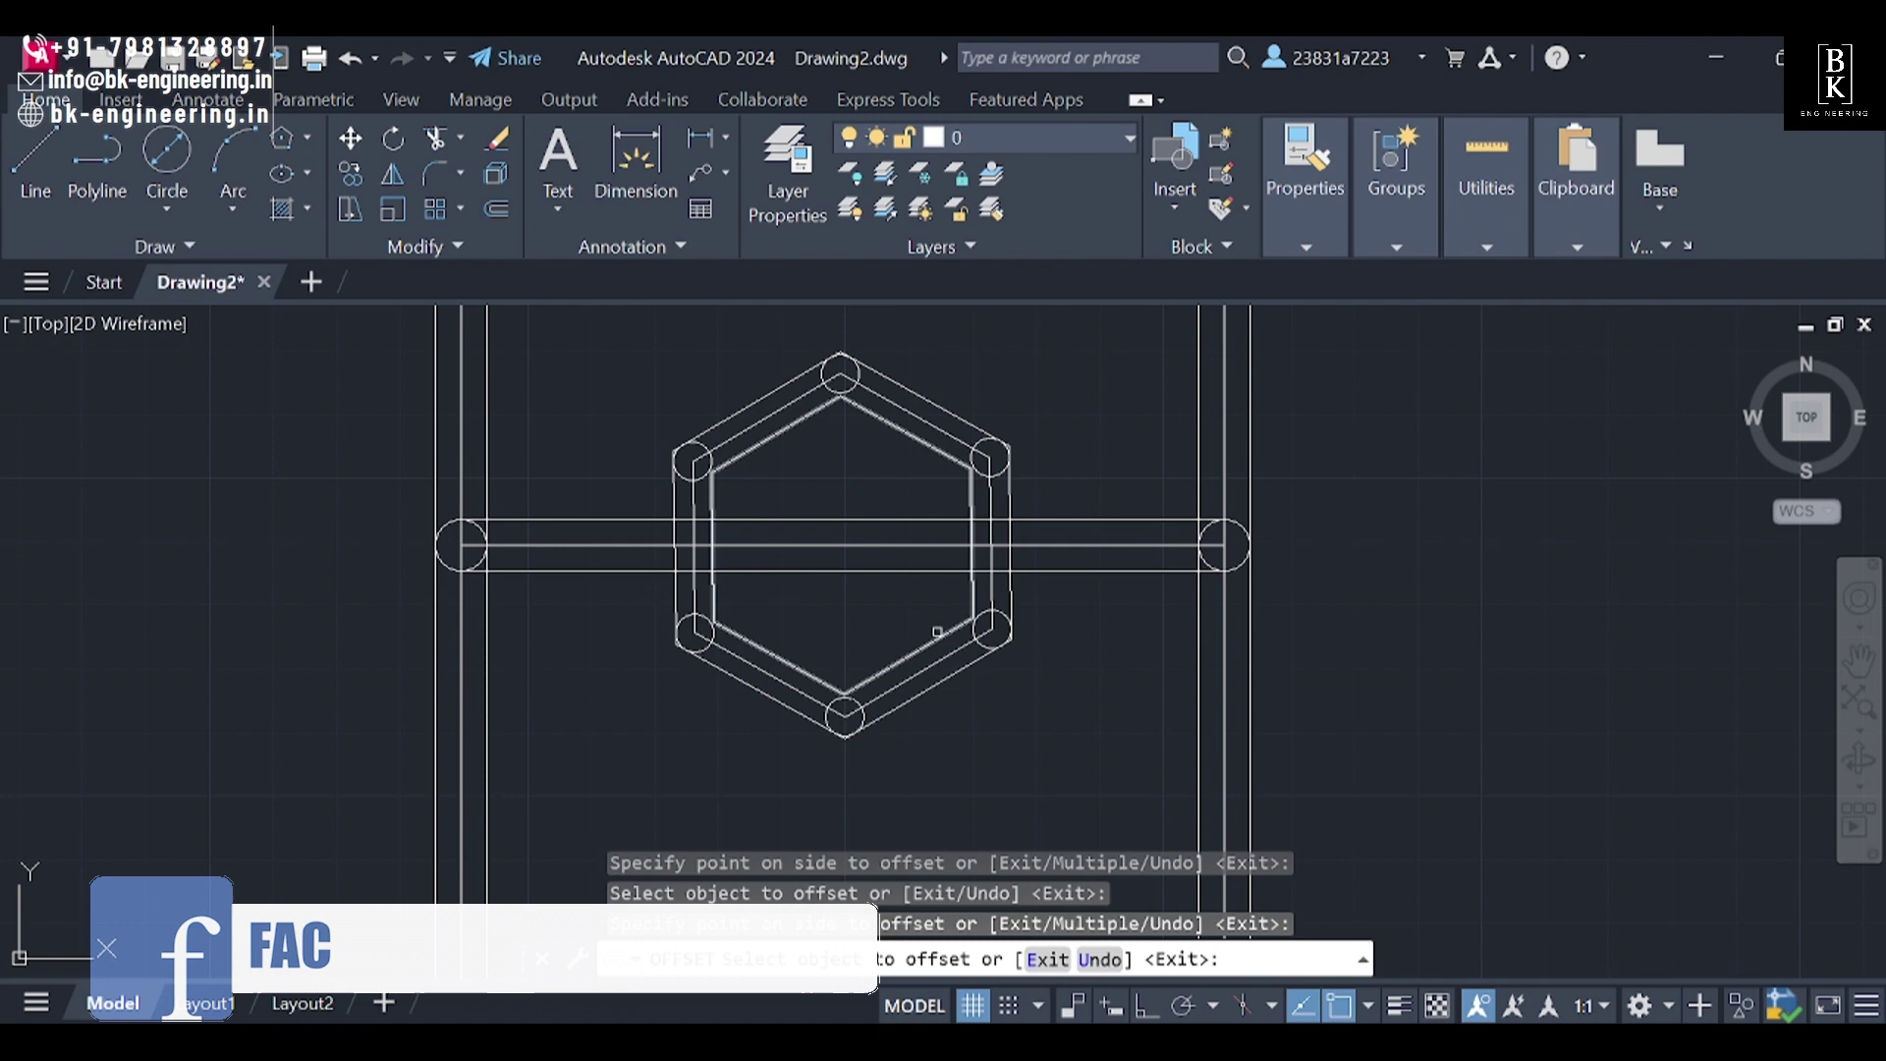
{"action": "key", "text": "Escape"}
{"action": "scroll", "coordinate": [840, 546], "scroll_direction": "down", "scroll_amount": 2}
{"action": "scroll", "coordinate": [808, 510], "scroll_direction": "down", "scroll_amount": 2}
{"action": "scroll", "coordinate": [829, 631], "scroll_direction": "down", "scroll_amount": 1}
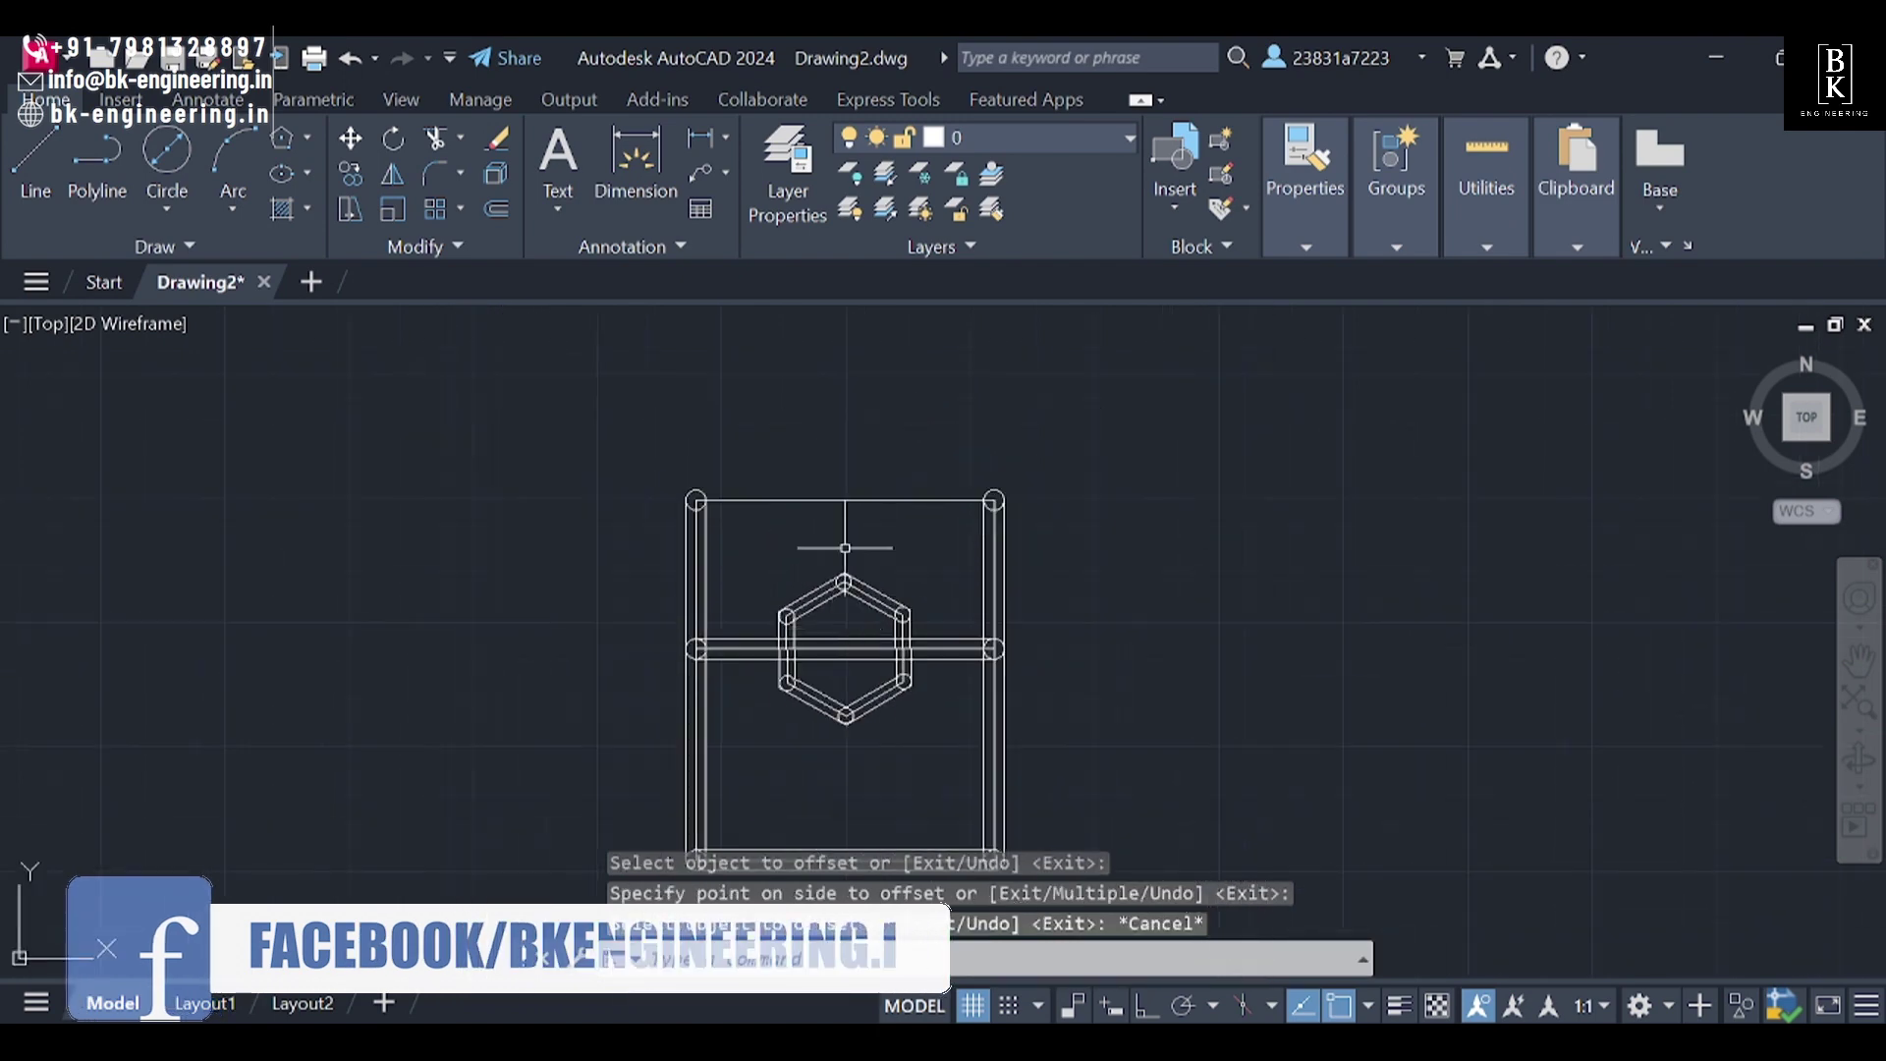
{"action": "middle_click_drag", "start_coordinate": [842, 546], "coordinate": [823, 565]}
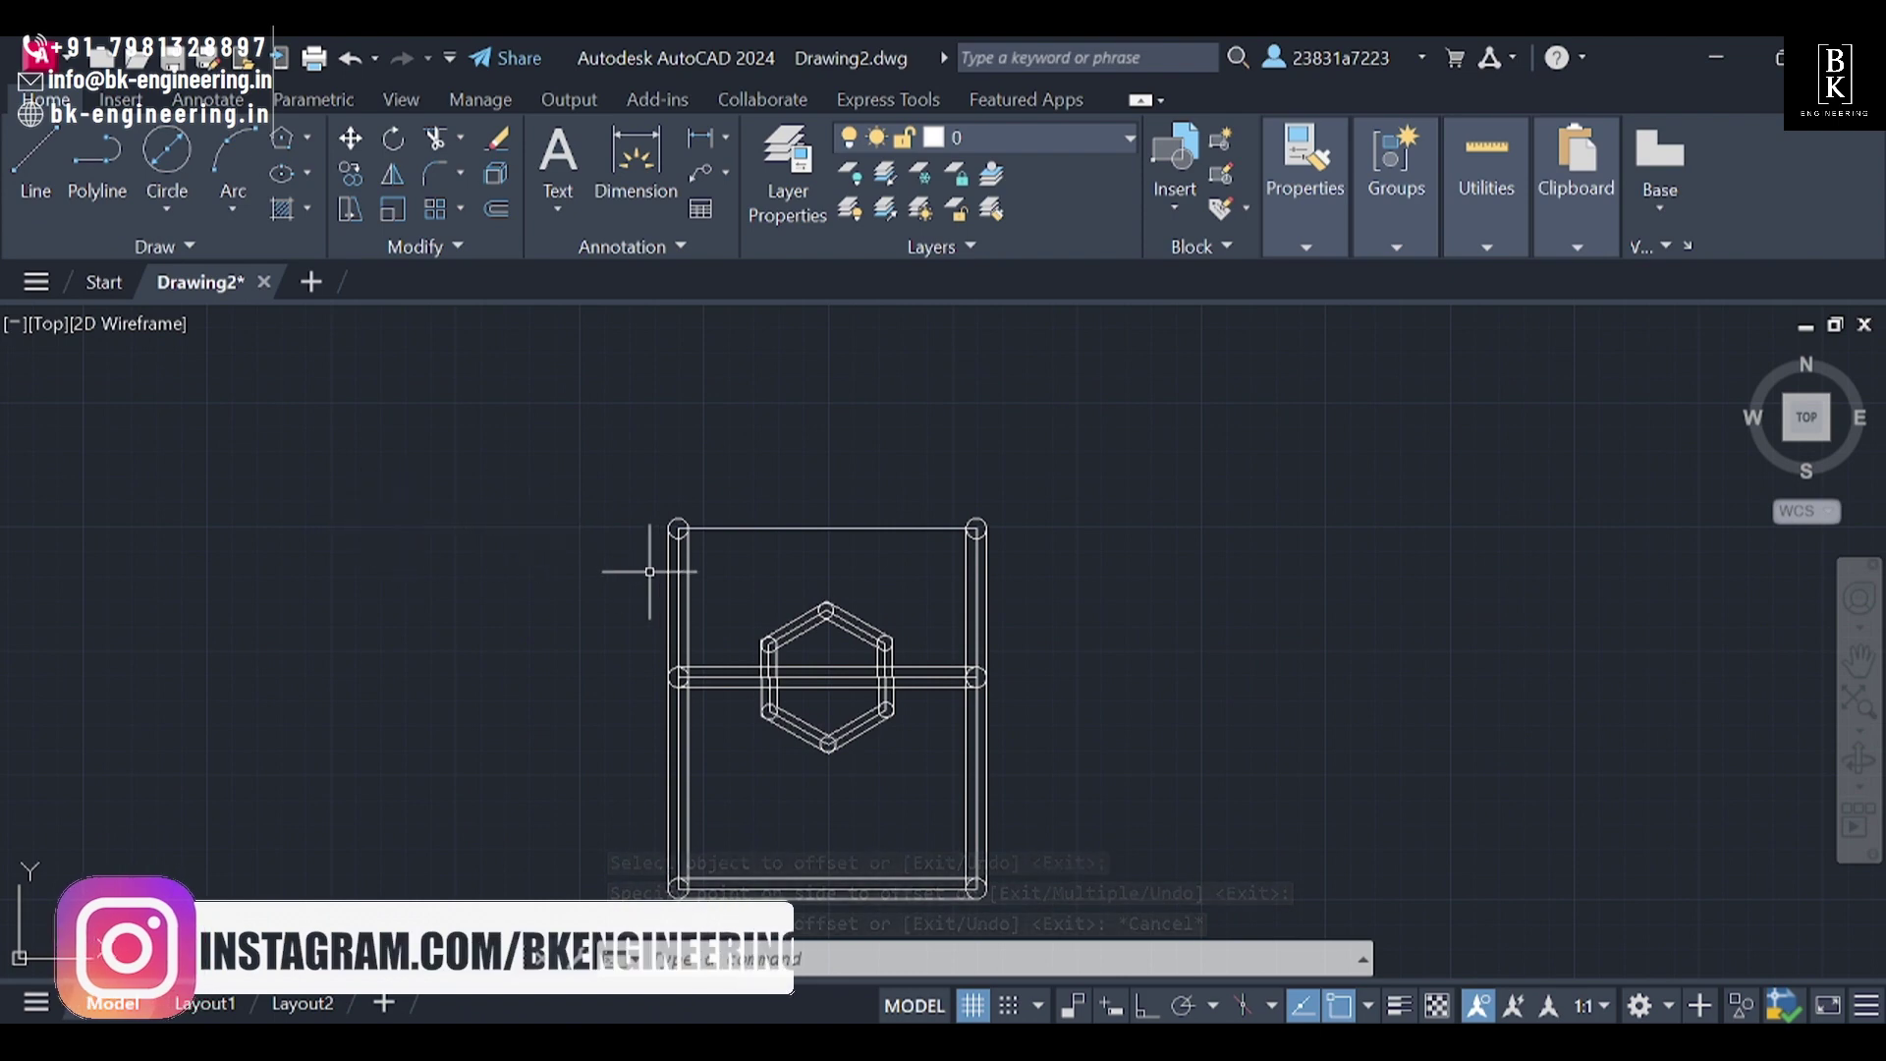
Step: Fillet the two vertical sides with radius 100, then drag the arc's midpoint down to flatten it
{"action": "left_click", "coordinate": [432, 175]}
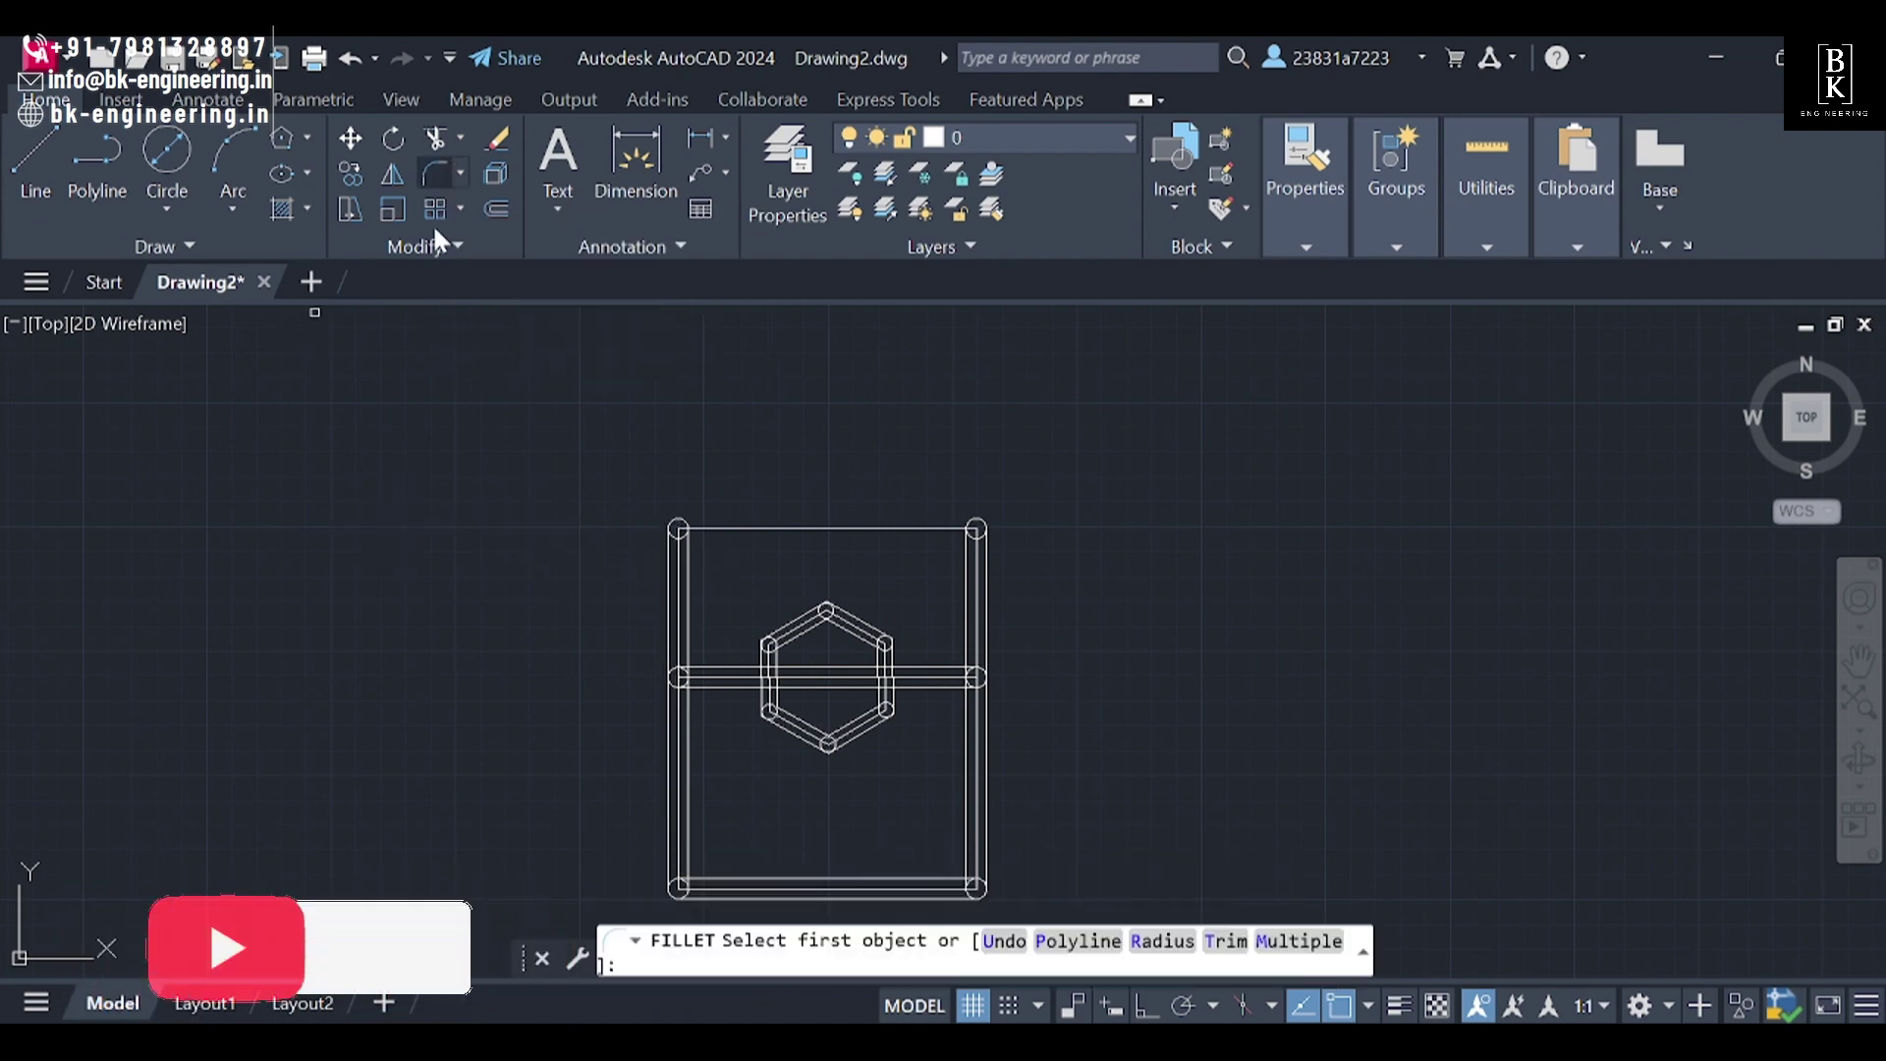
{"action": "left_click", "coordinate": [676, 595]}
{"action": "type", "text": "100"}
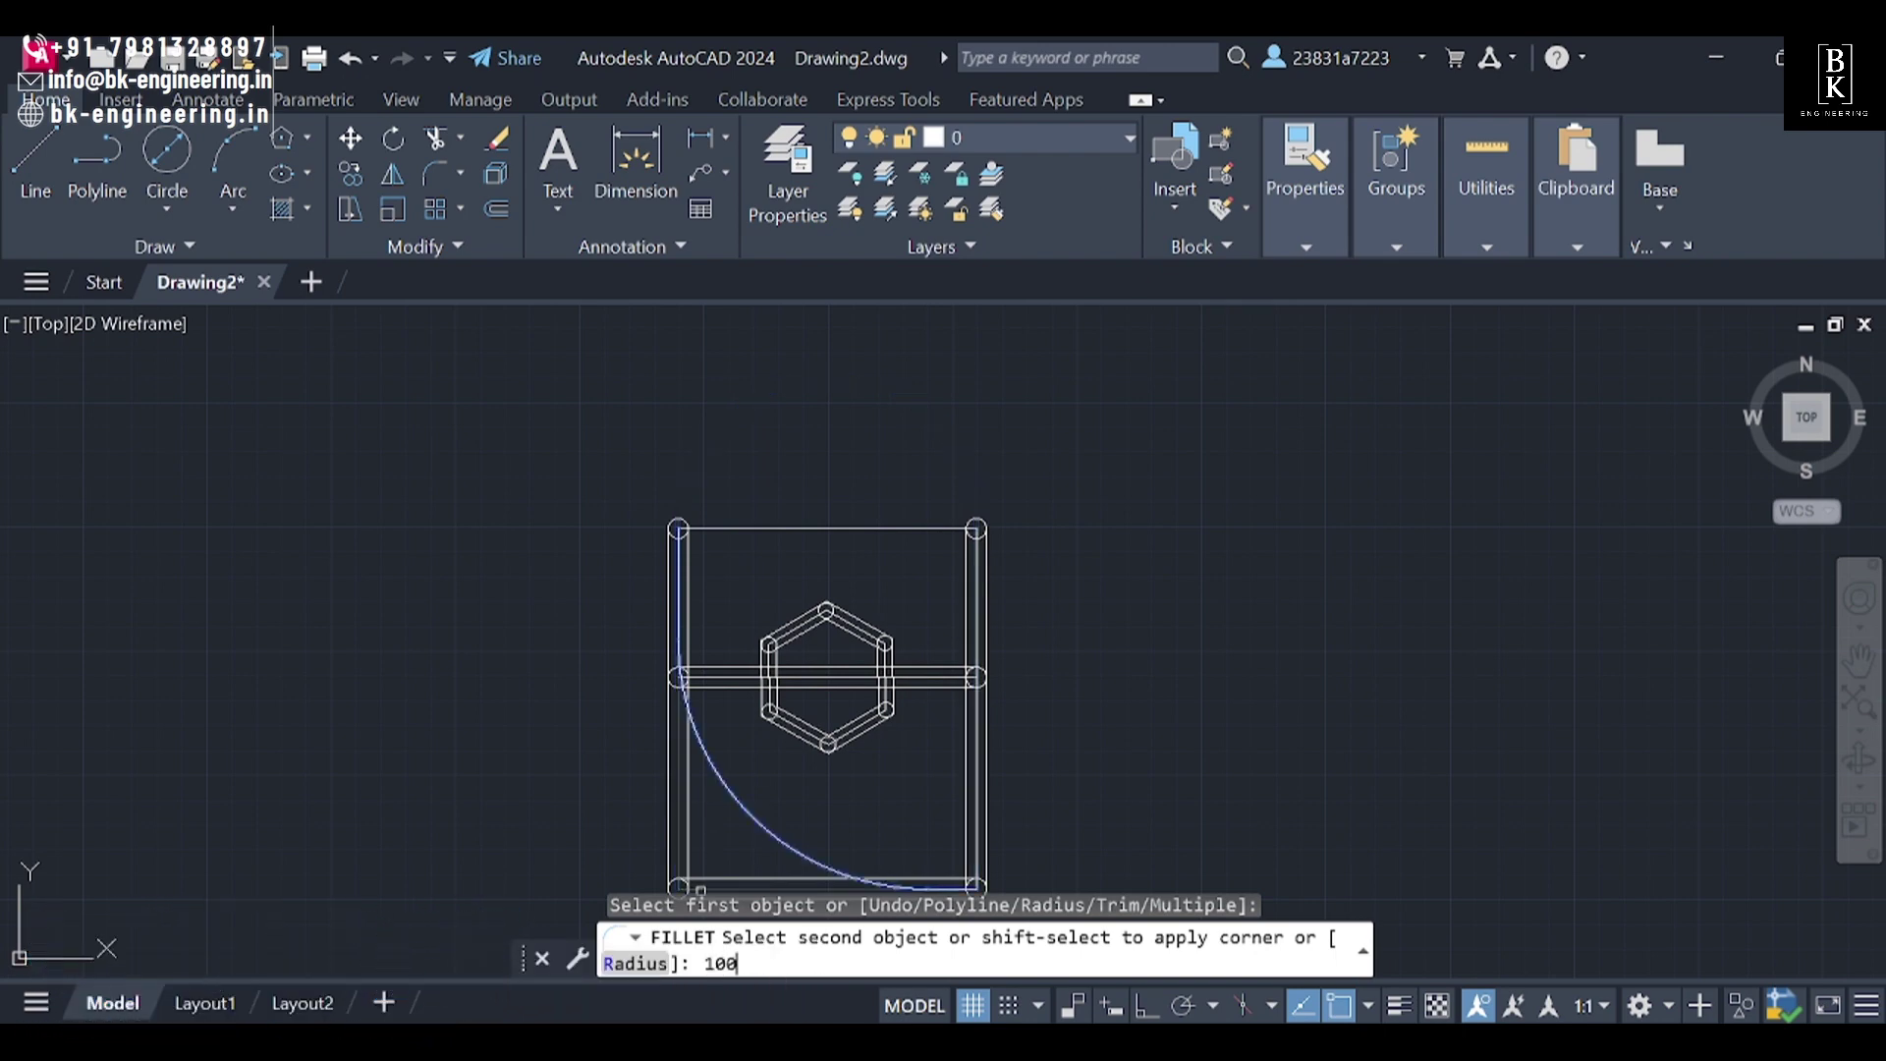
{"action": "type", "text": "00"}
{"action": "key", "text": "Return"}
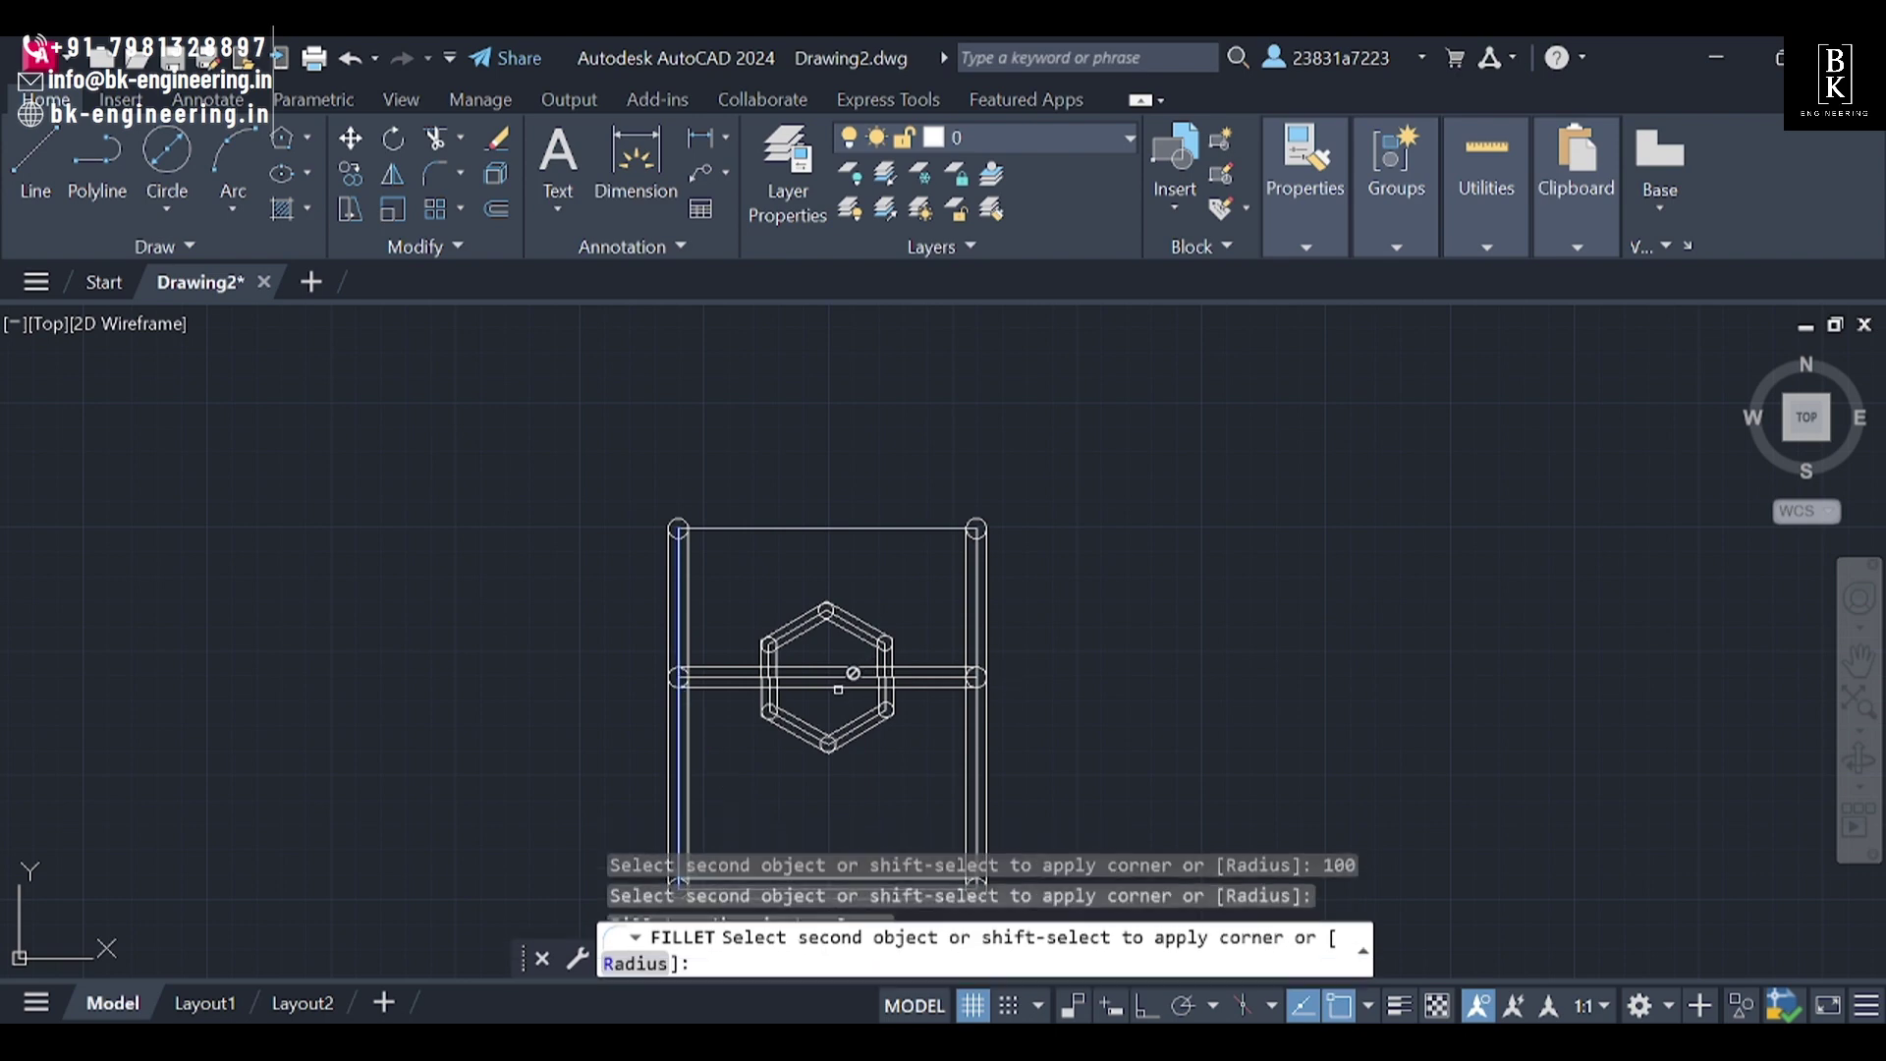
{"action": "key", "text": "ctrl+z"}
{"action": "scroll", "coordinate": [649, 615], "scroll_direction": "down", "scroll_amount": 2}
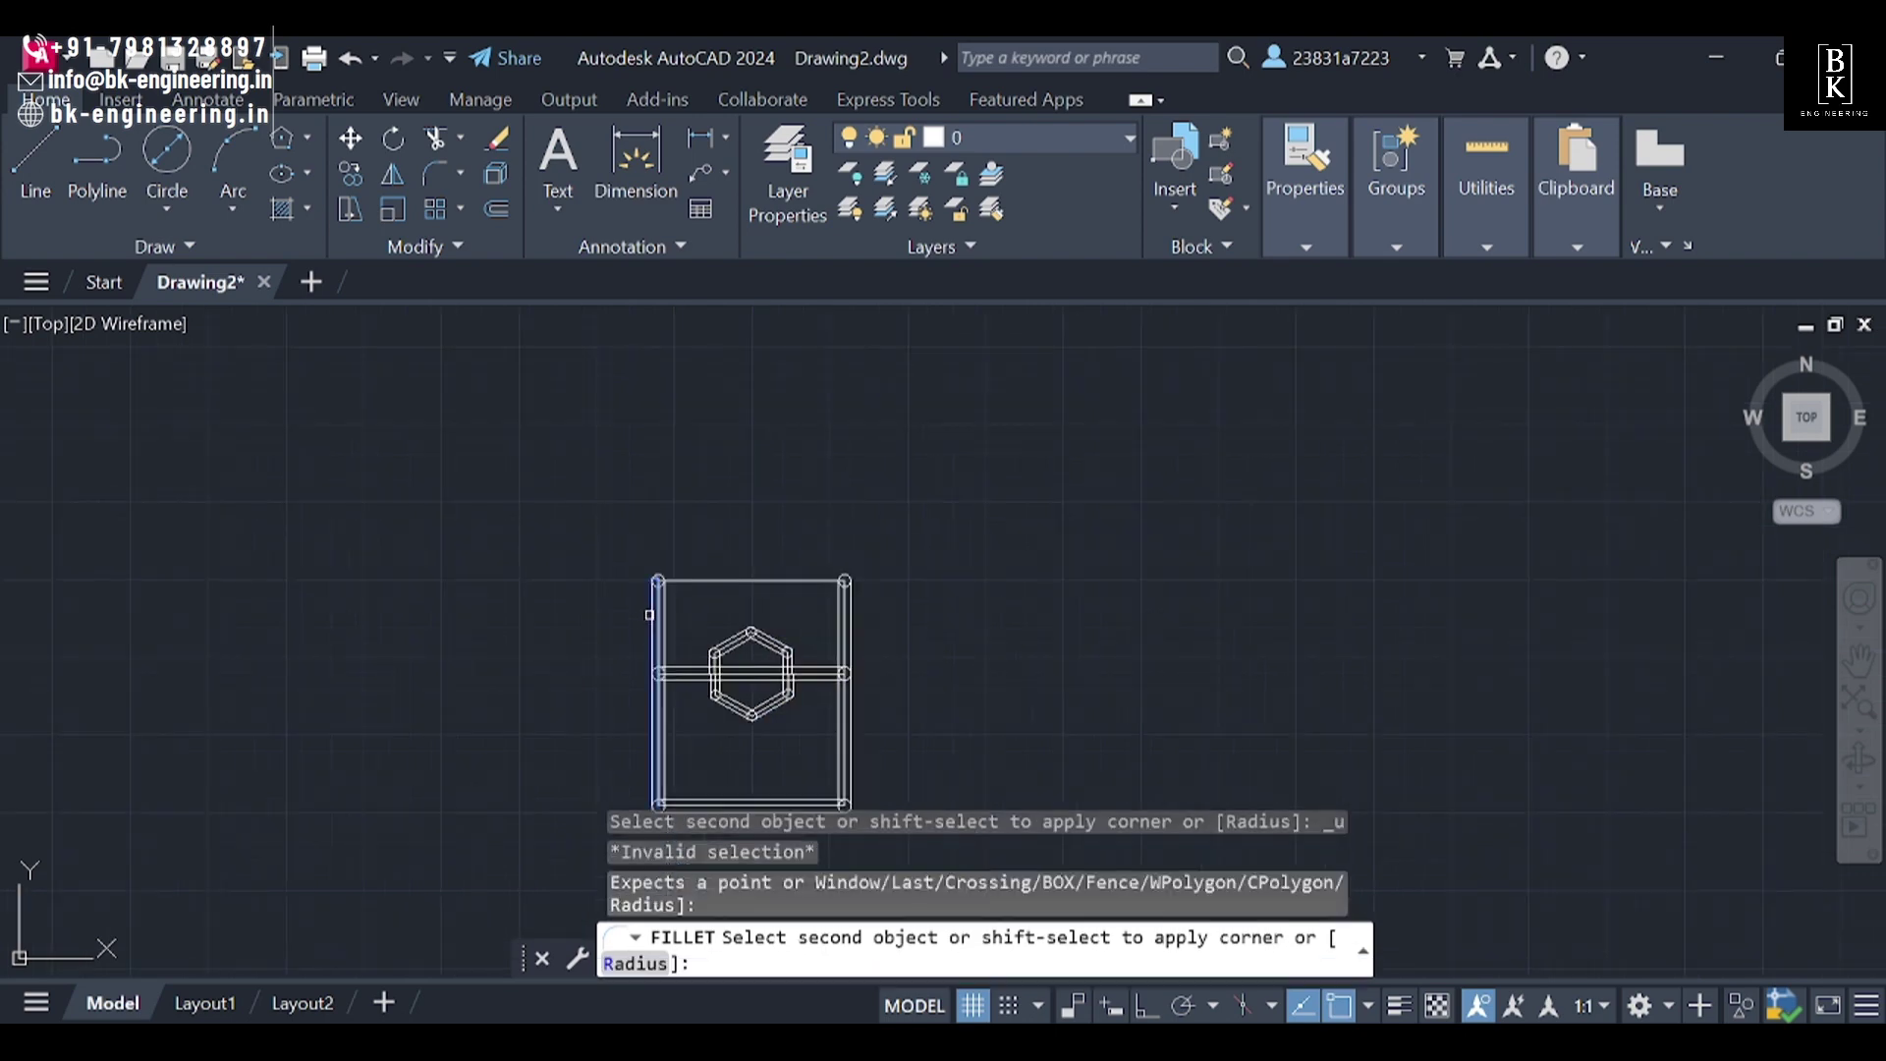
{"action": "left_click", "coordinate": [843, 615]}
{"action": "scroll", "coordinate": [735, 458], "scroll_direction": "up", "scroll_amount": 4}
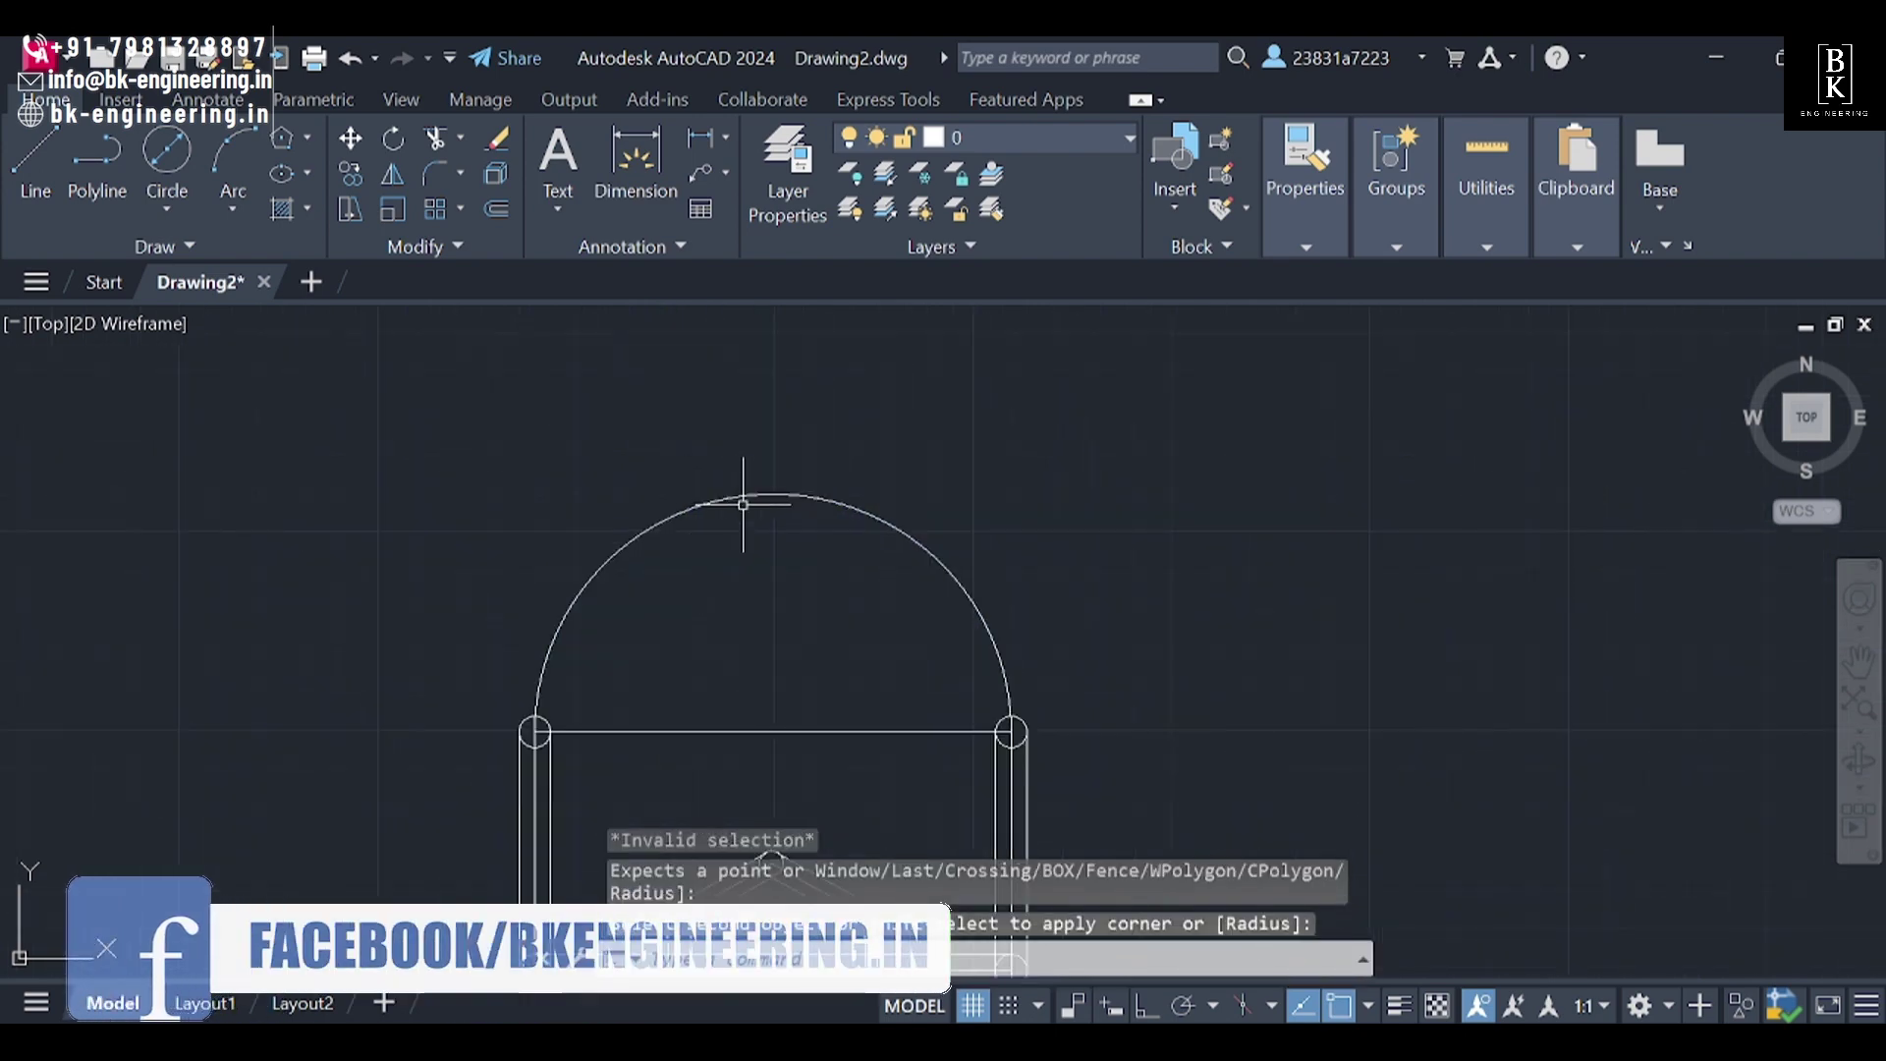
{"action": "left_click", "coordinate": [748, 497]}
{"action": "left_click", "coordinate": [773, 494]}
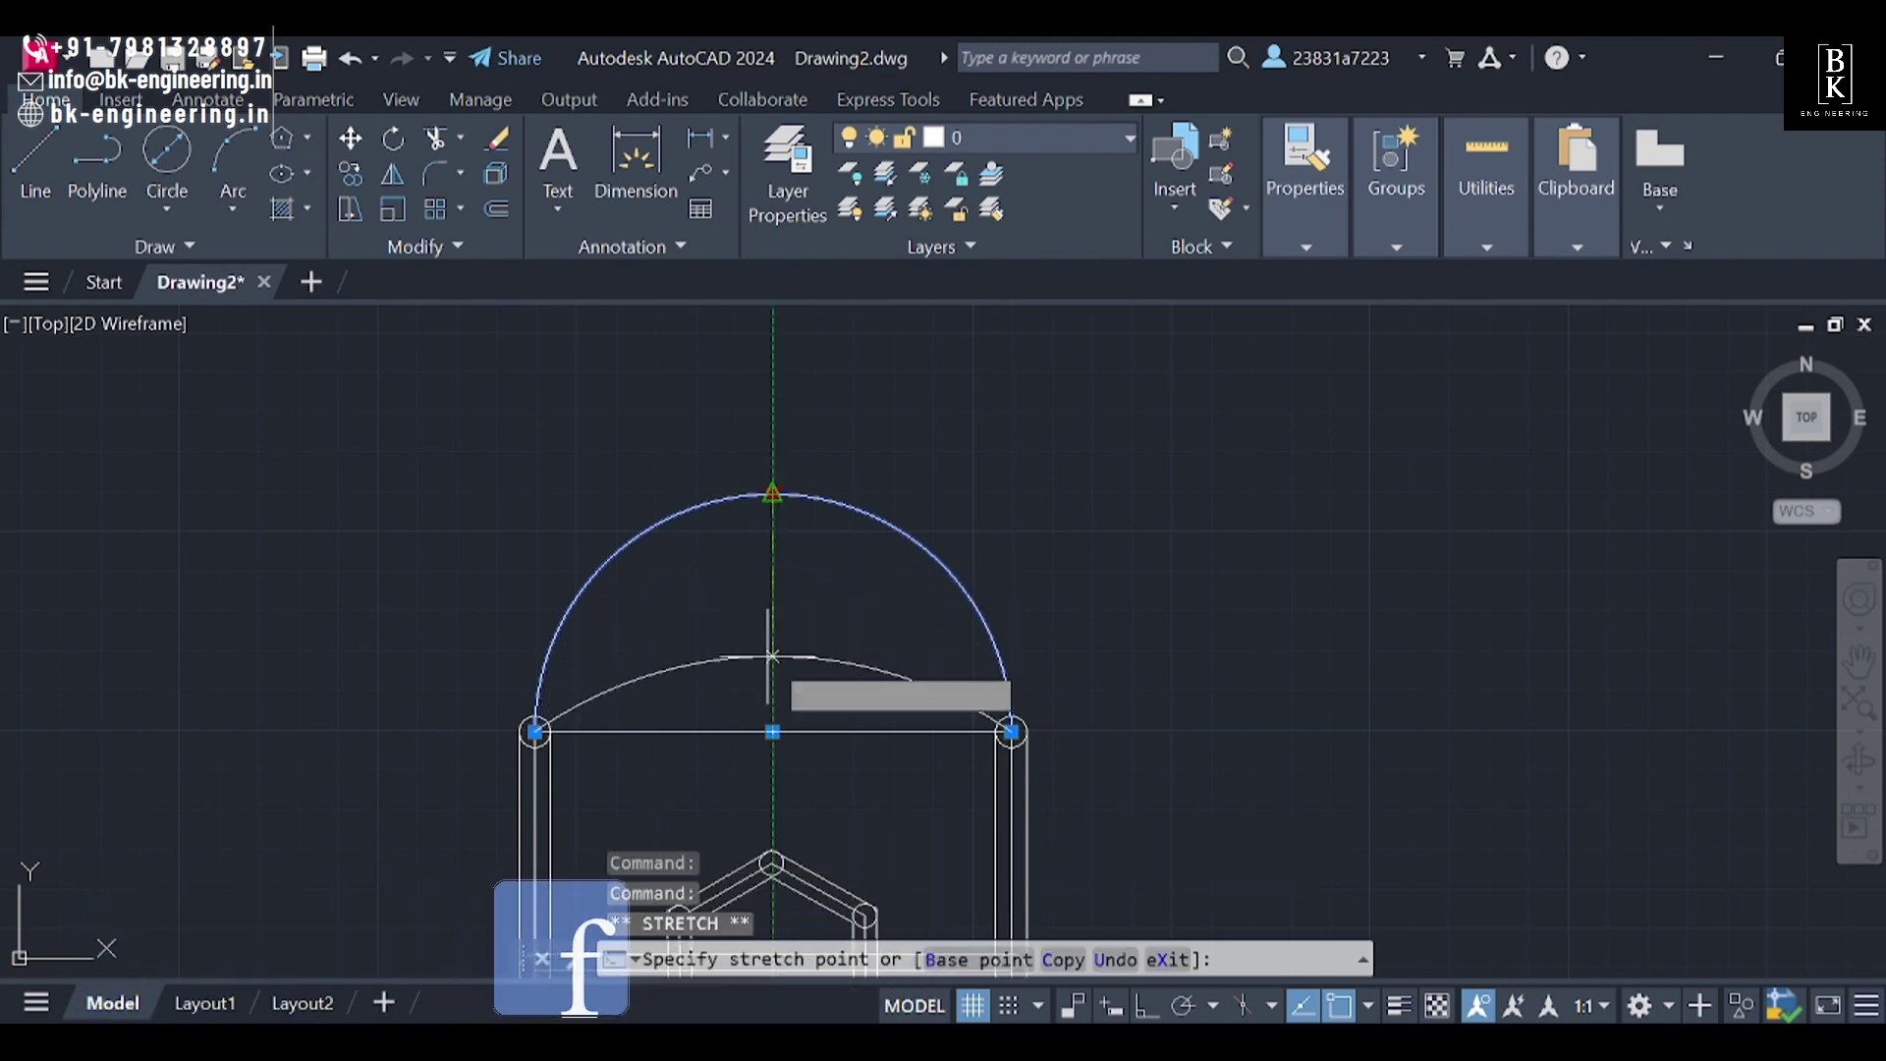
{"action": "left_click", "coordinate": [772, 638]}
{"action": "middle_click_drag", "start_coordinate": [646, 681], "coordinate": [737, 476]}
Step: Offset the gasket's top arc to add a parallel arc above it
{"action": "type", "text": "o"}
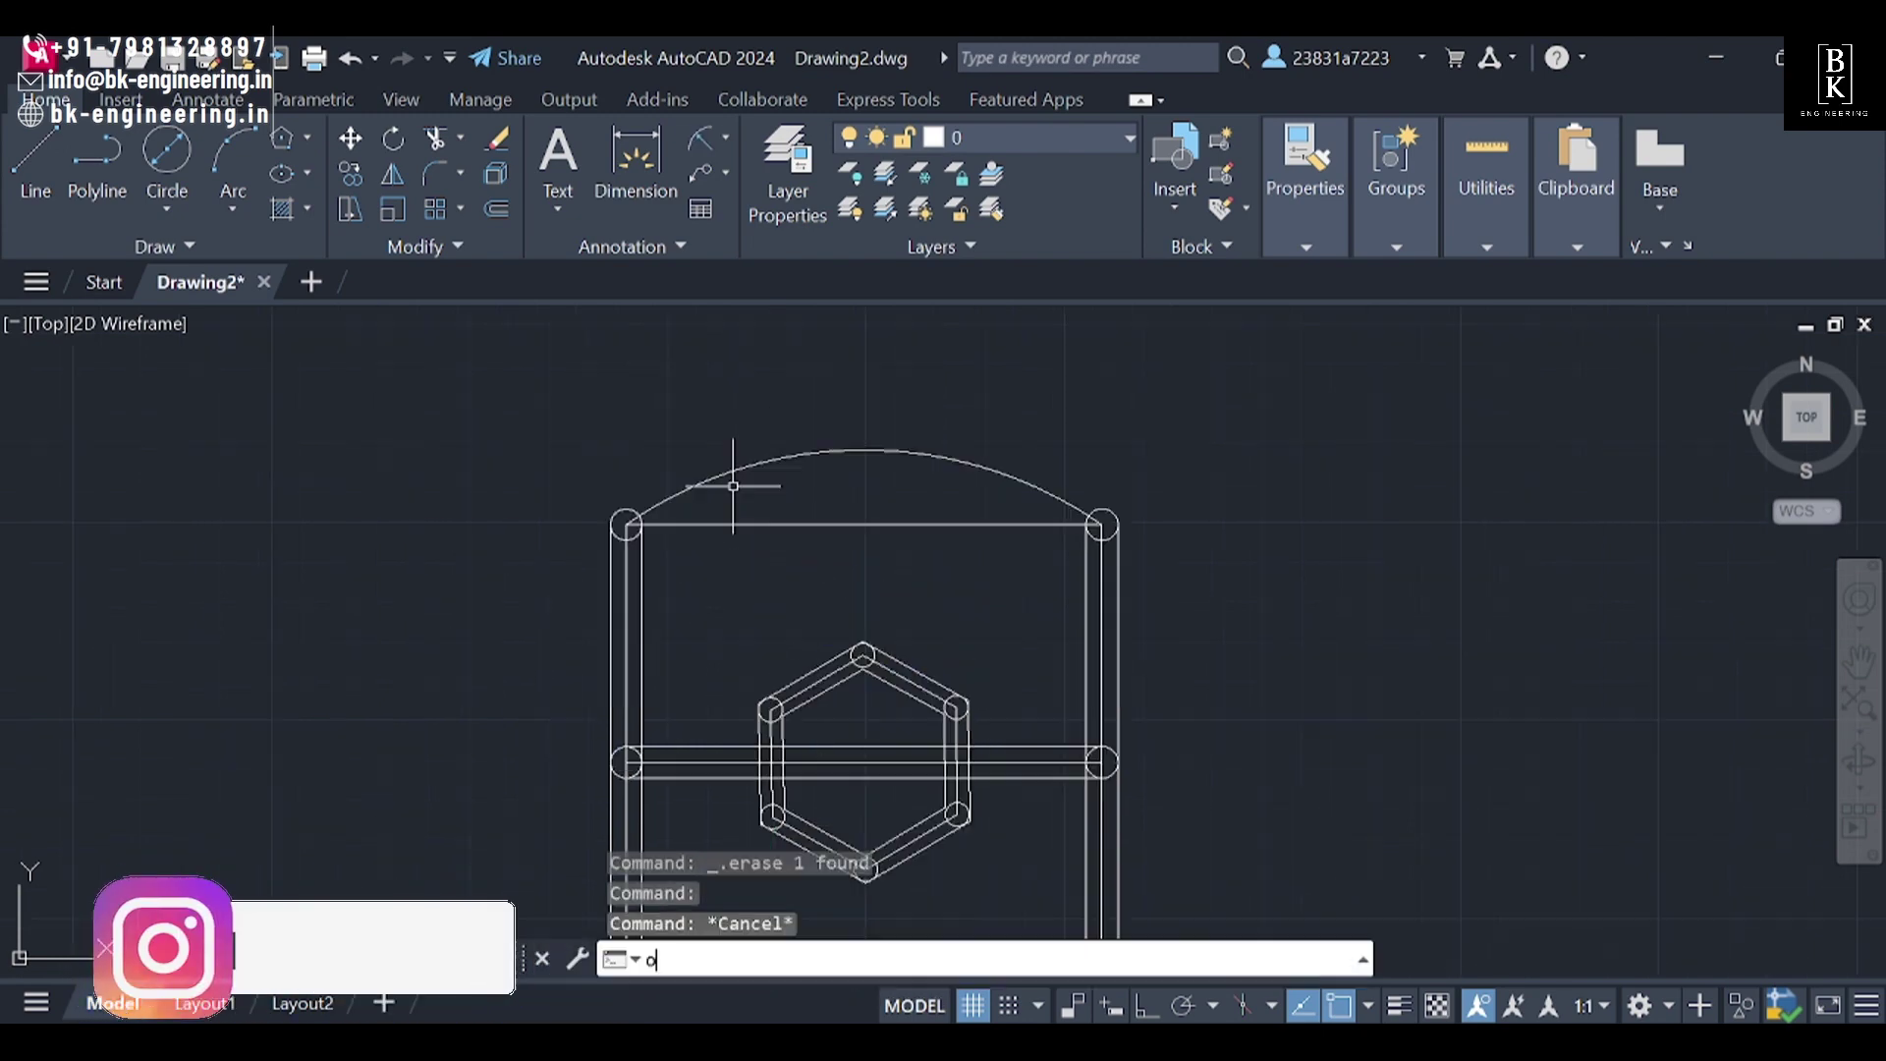
{"action": "key", "text": "Return"}
{"action": "key", "text": "Return"}
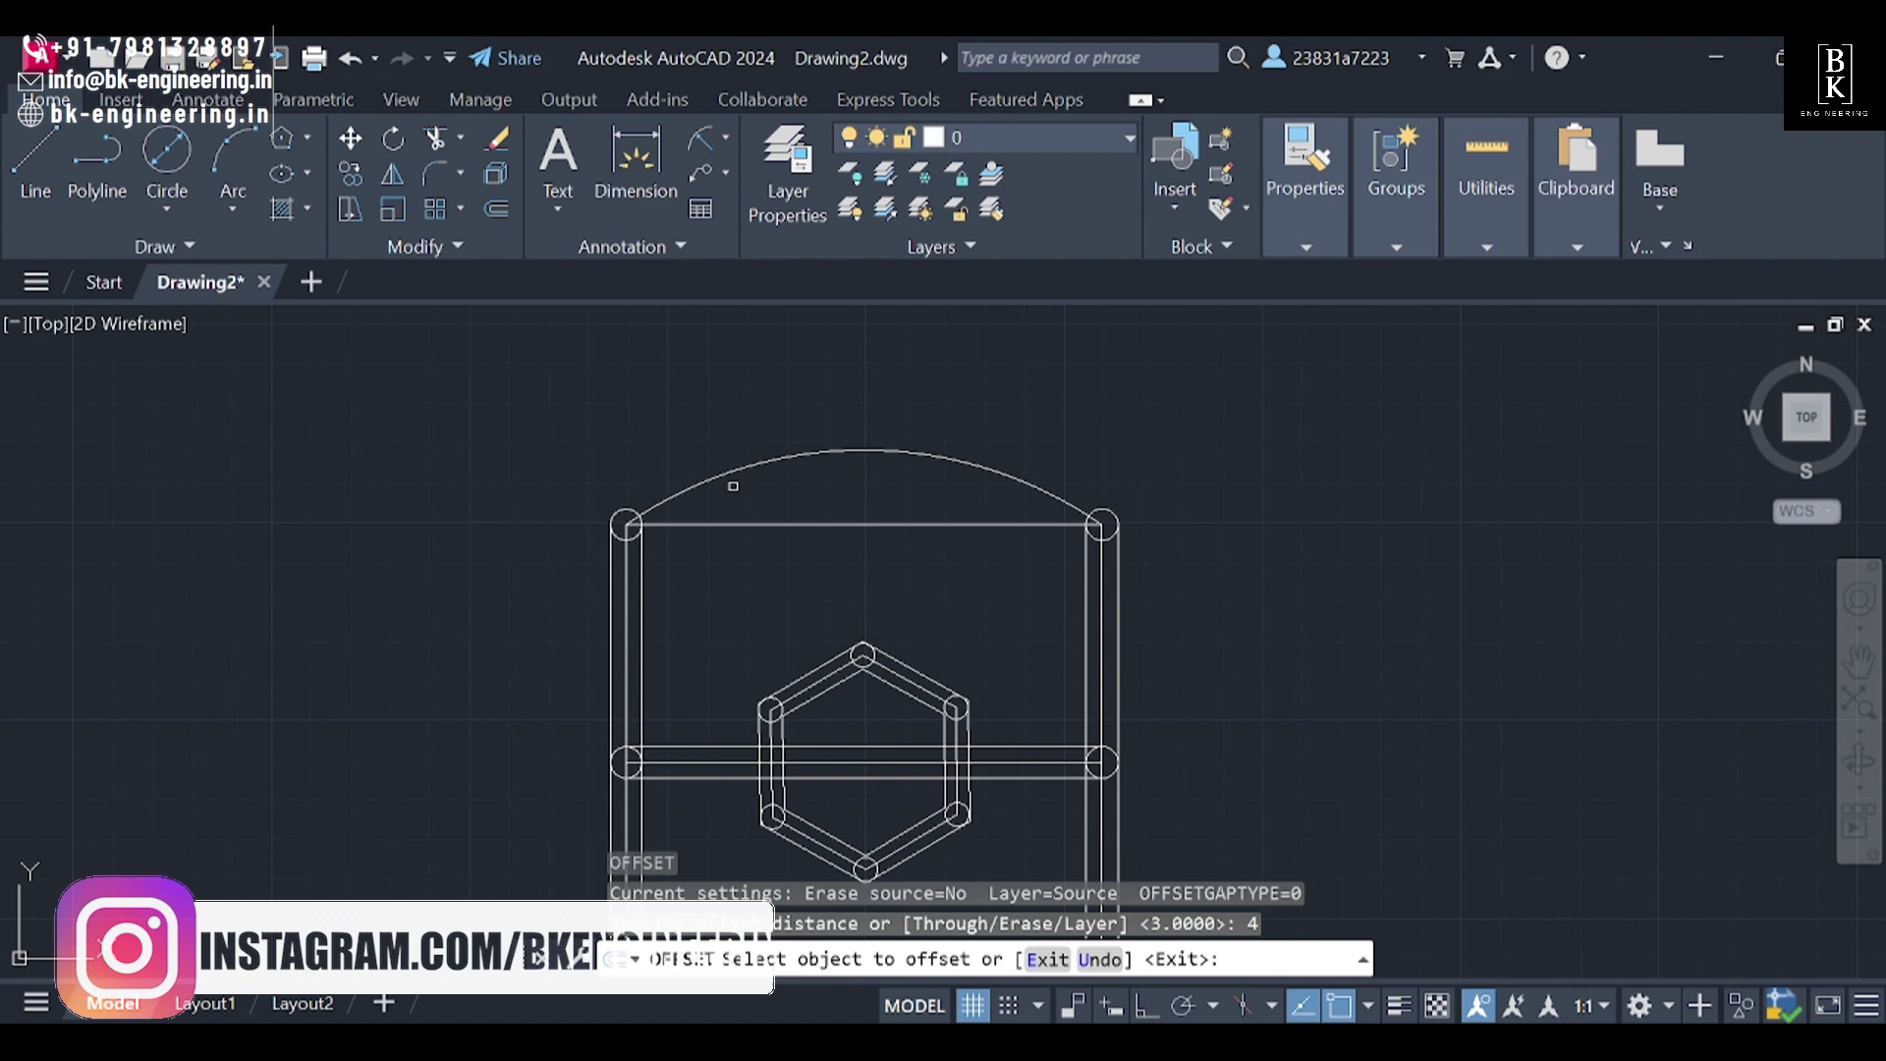
{"action": "left_click", "coordinate": [738, 469]}
{"action": "left_click", "coordinate": [694, 404]}
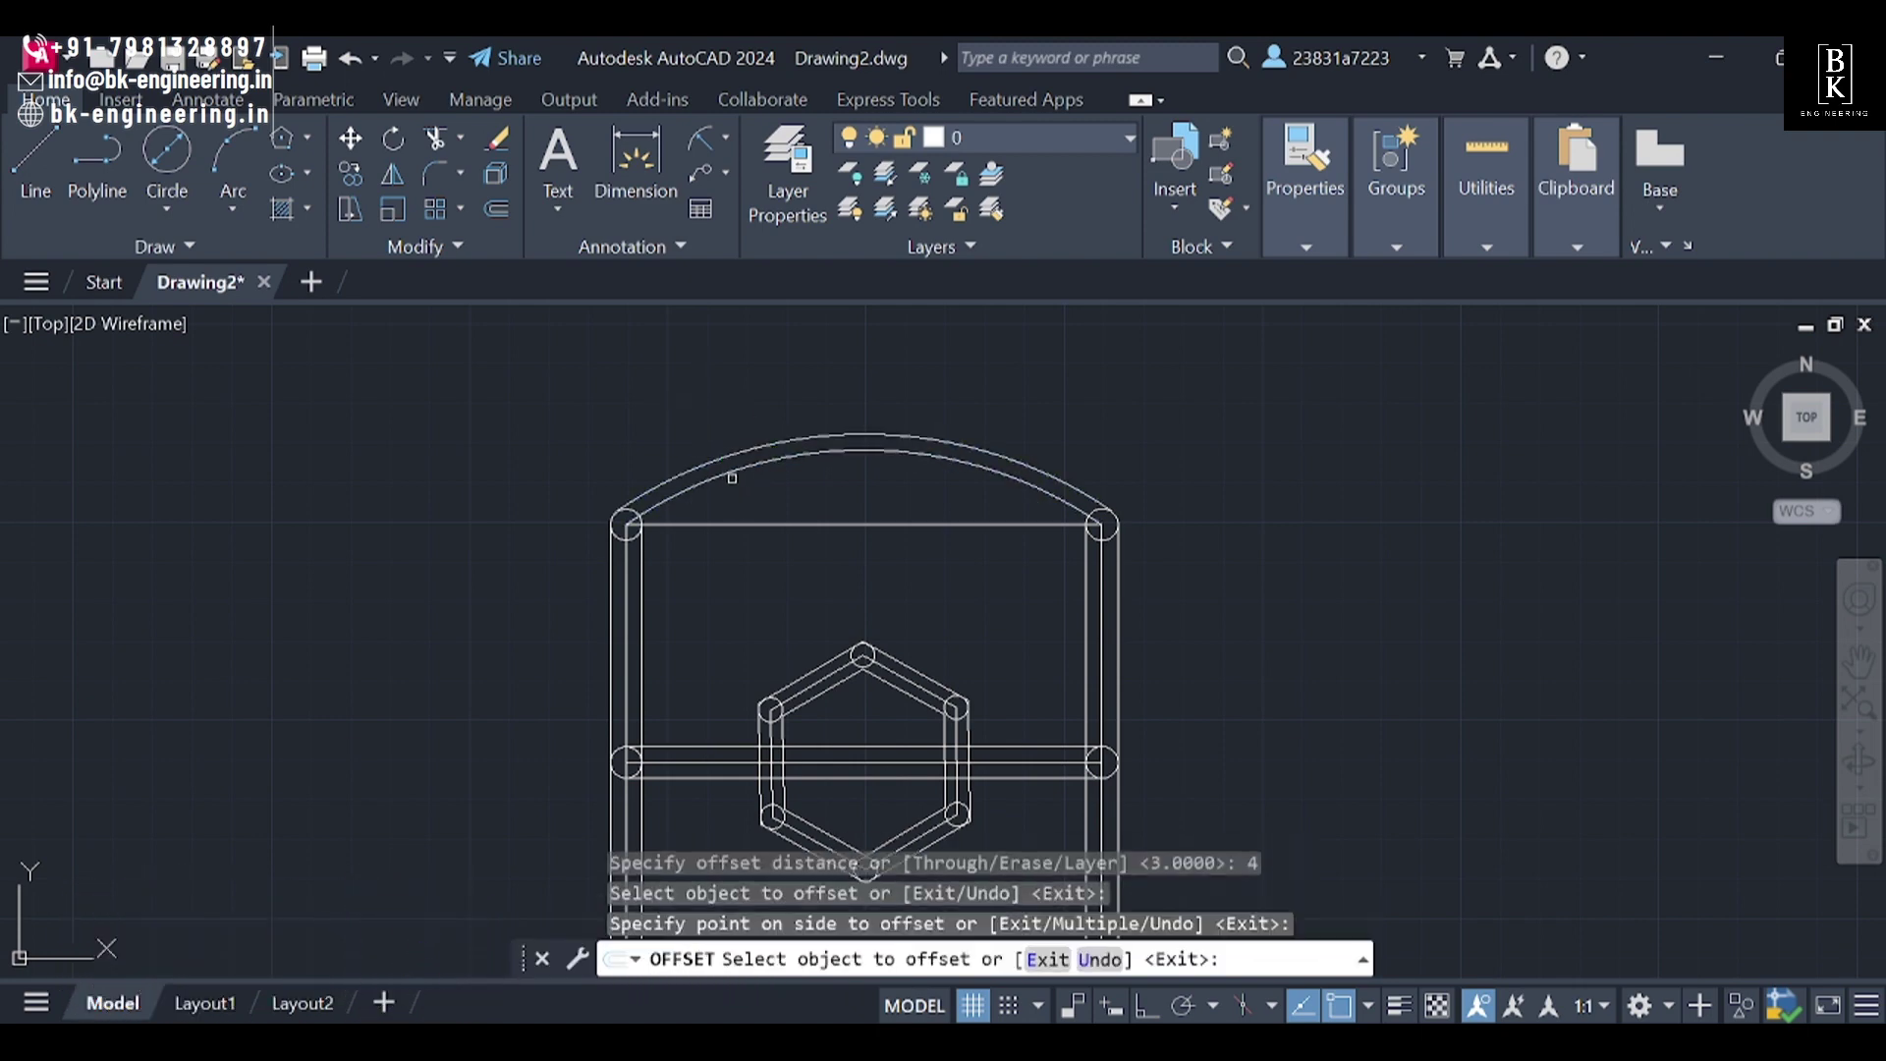
{"action": "key", "text": "Escape"}
Step: Delete the stray straight line across the top of the gasket outline
{"action": "left_click", "coordinate": [856, 525]}
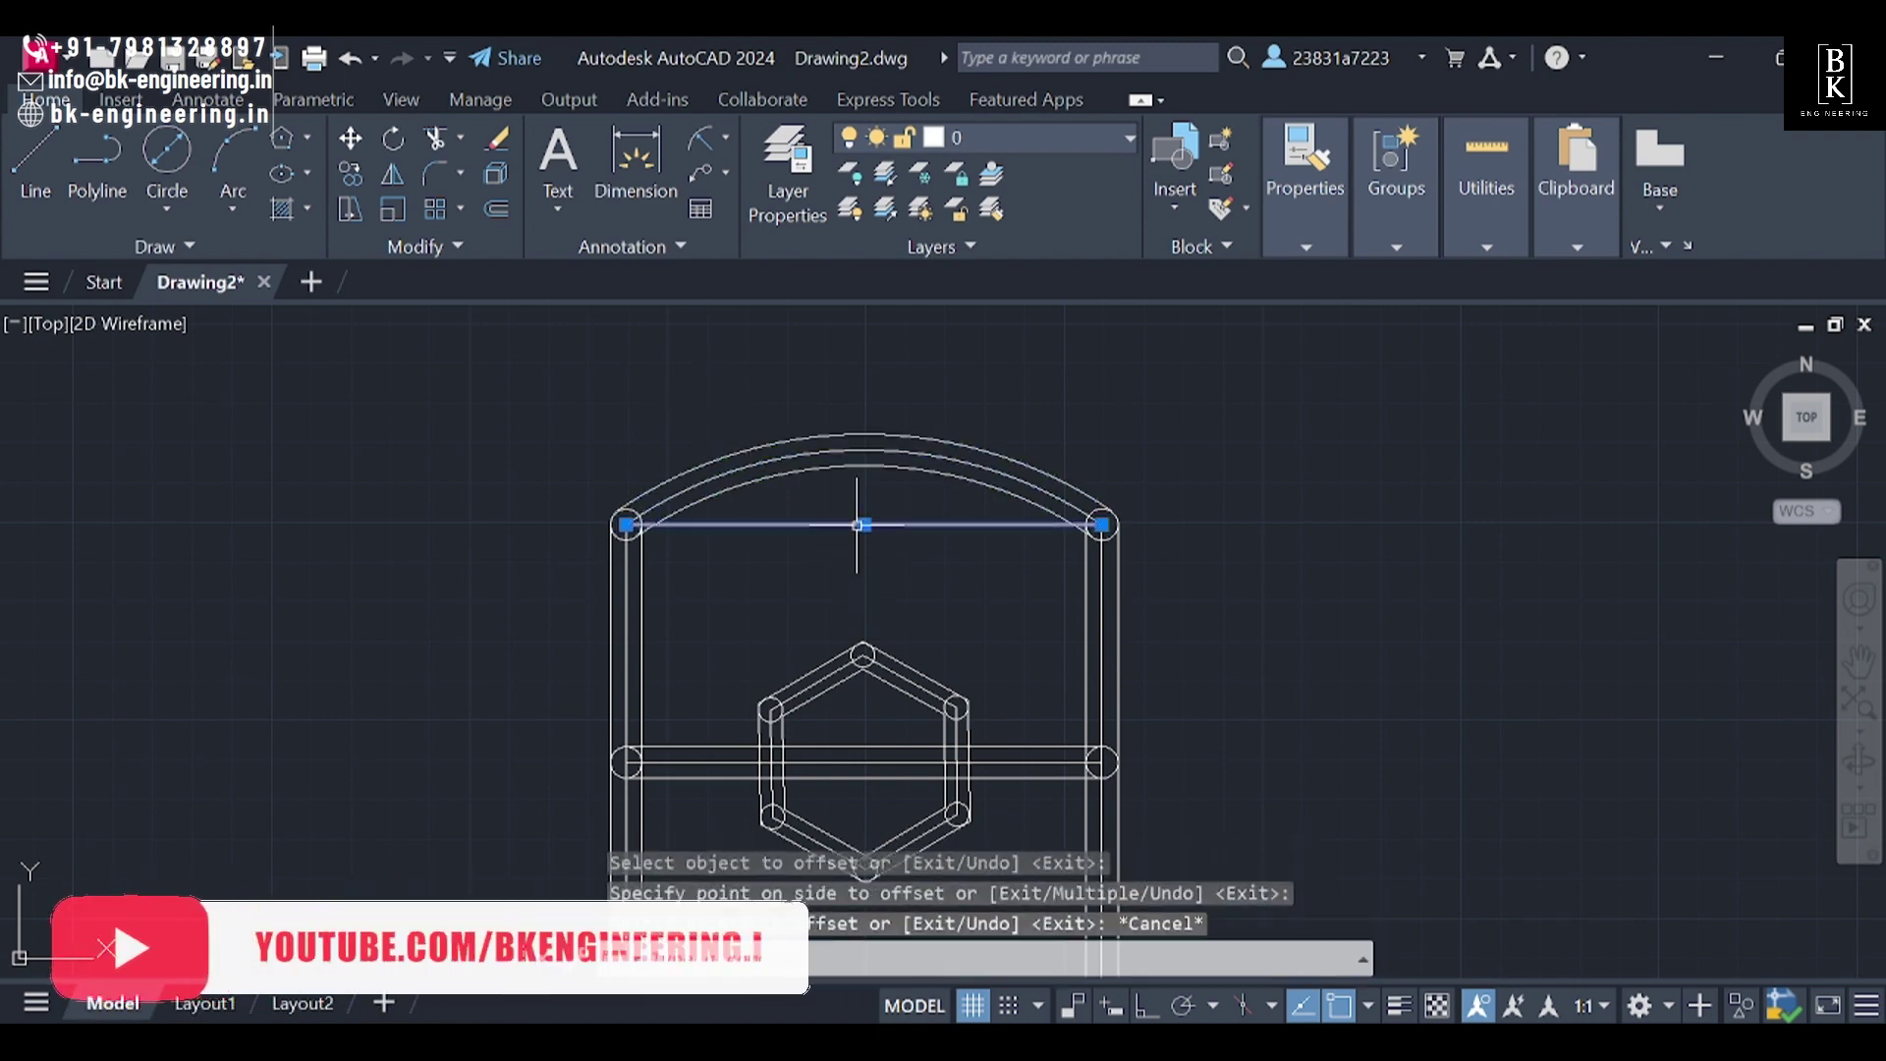
{"action": "key", "text": "Delete"}
{"action": "scroll", "coordinate": [858, 526], "scroll_direction": "down", "scroll_amount": 2}
{"action": "scroll", "coordinate": [661, 393], "scroll_direction": "up", "scroll_amount": 2}
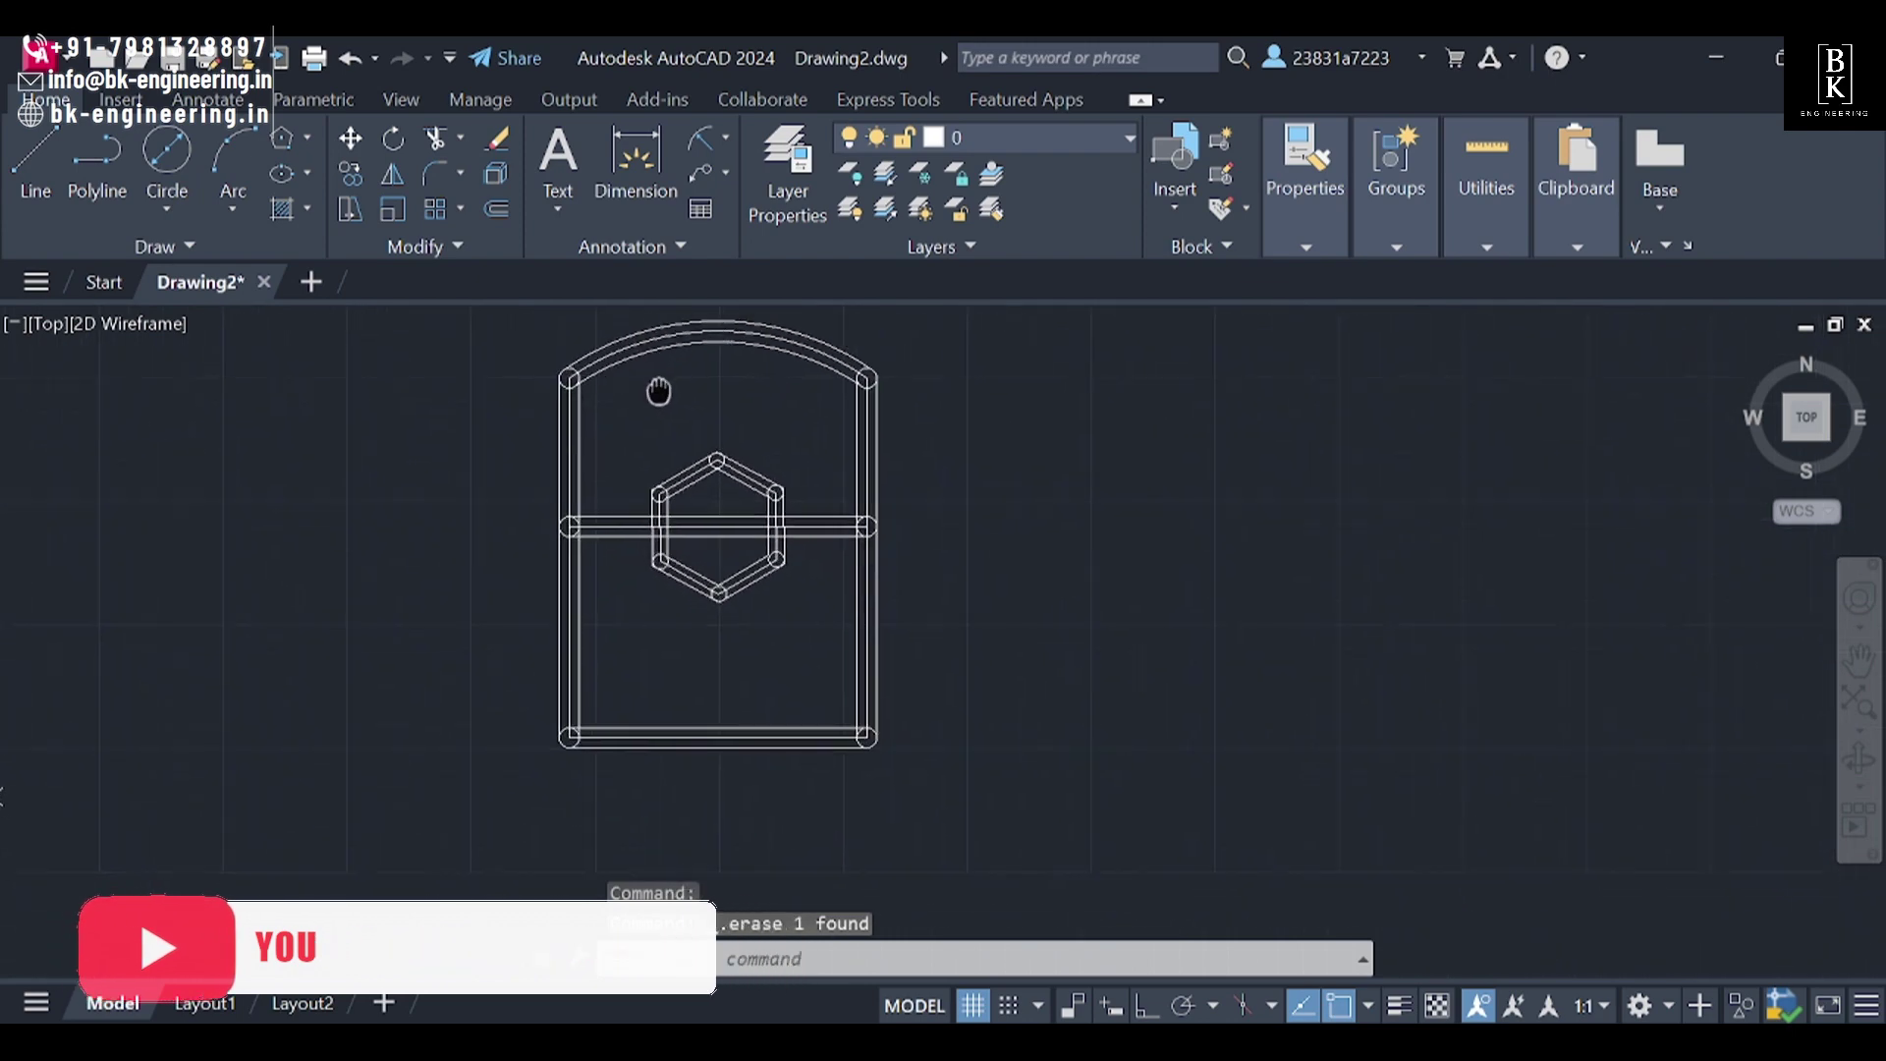
{"action": "scroll", "coordinate": [676, 478], "scroll_direction": "up", "scroll_amount": 1}
{"action": "scroll", "coordinate": [676, 478], "scroll_direction": "up", "scroll_amount": 2}
{"action": "scroll", "coordinate": [629, 475], "scroll_direction": "down", "scroll_amount": 1}
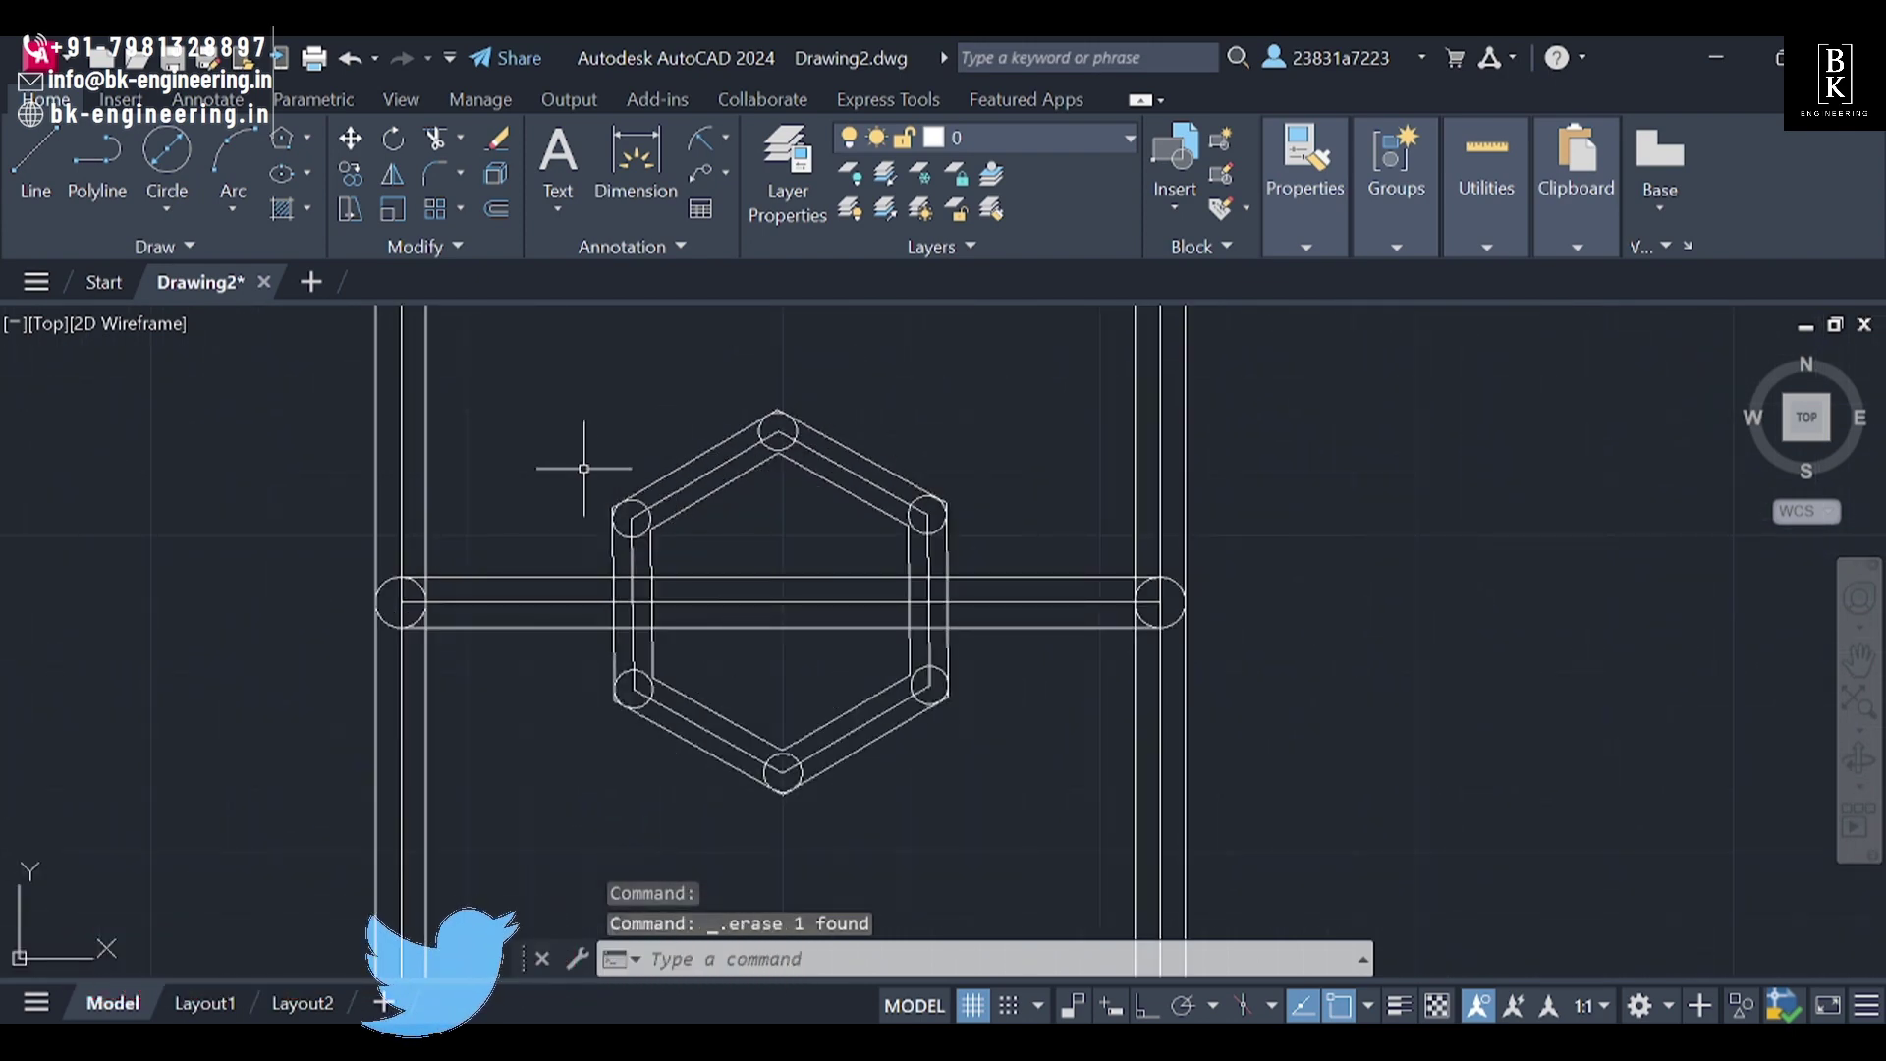
{"action": "scroll", "coordinate": [569, 472], "scroll_direction": "down", "scroll_amount": 2}
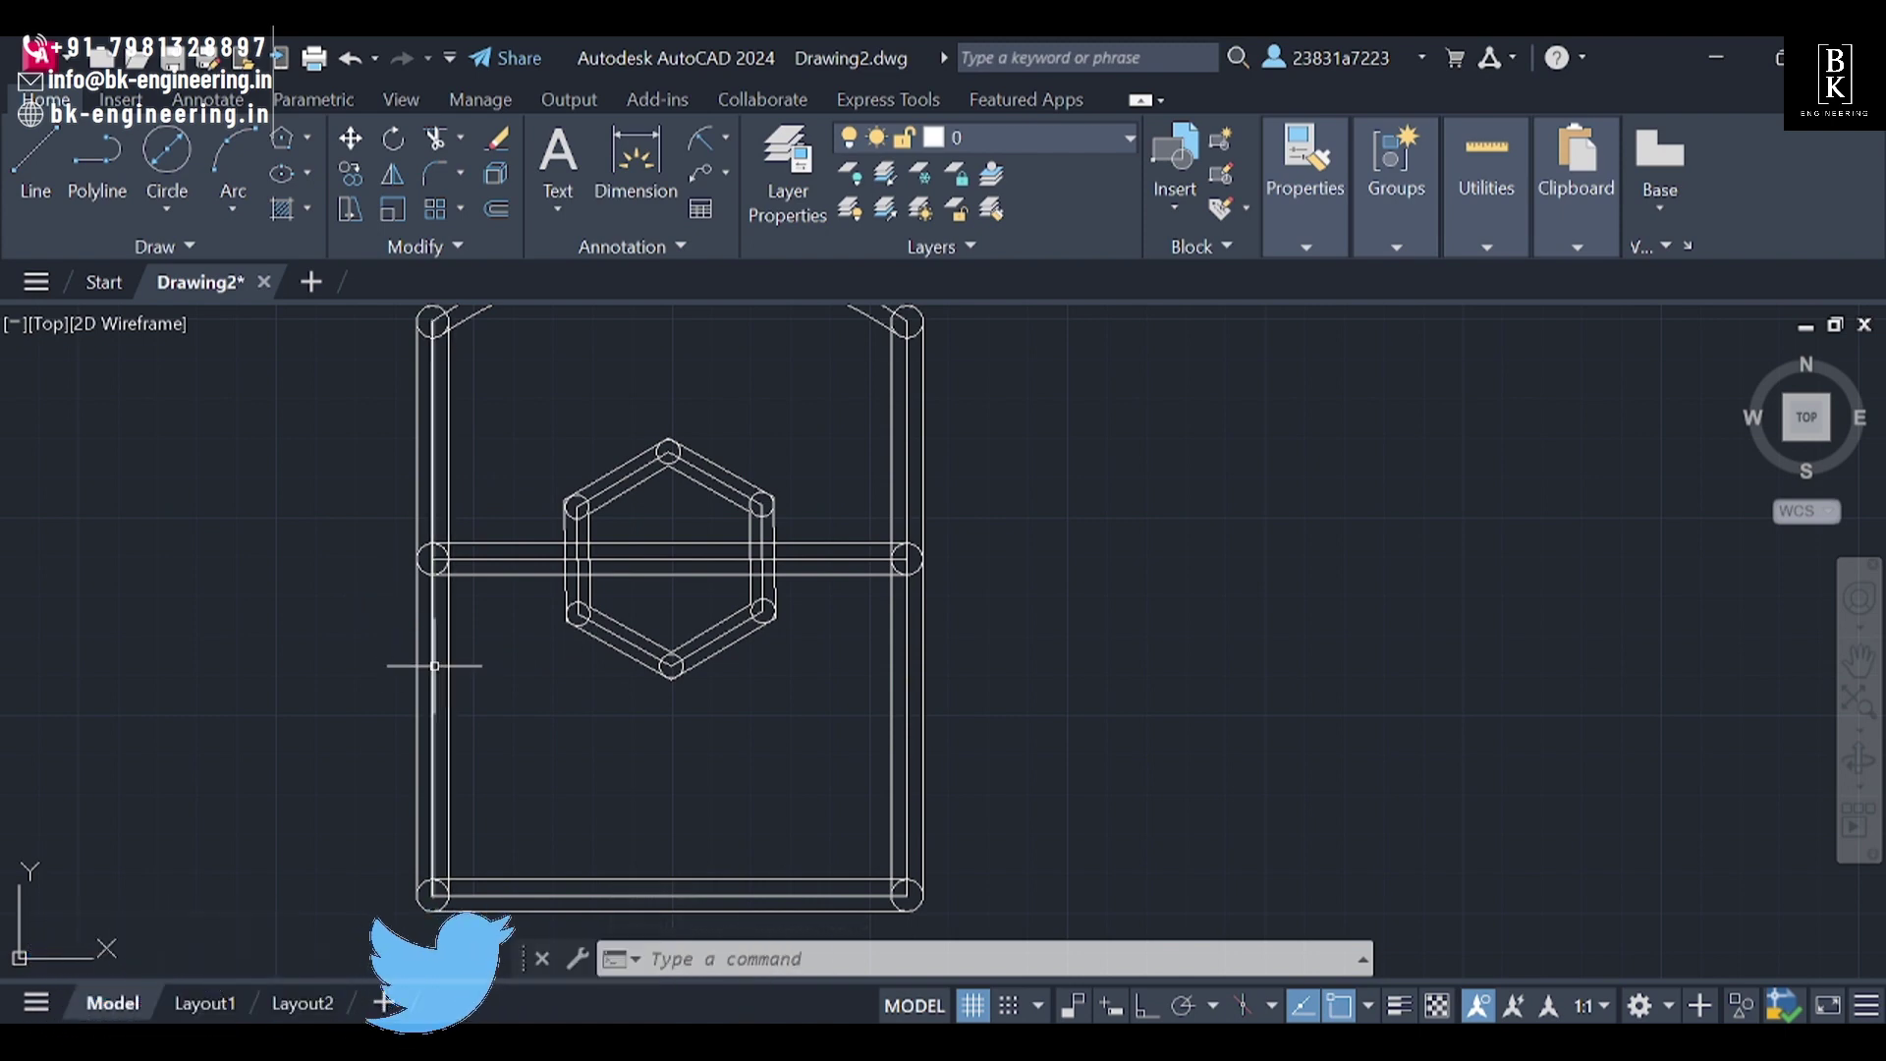
{"action": "middle_click_drag", "start_coordinate": [441, 681], "coordinate": [539, 788]}
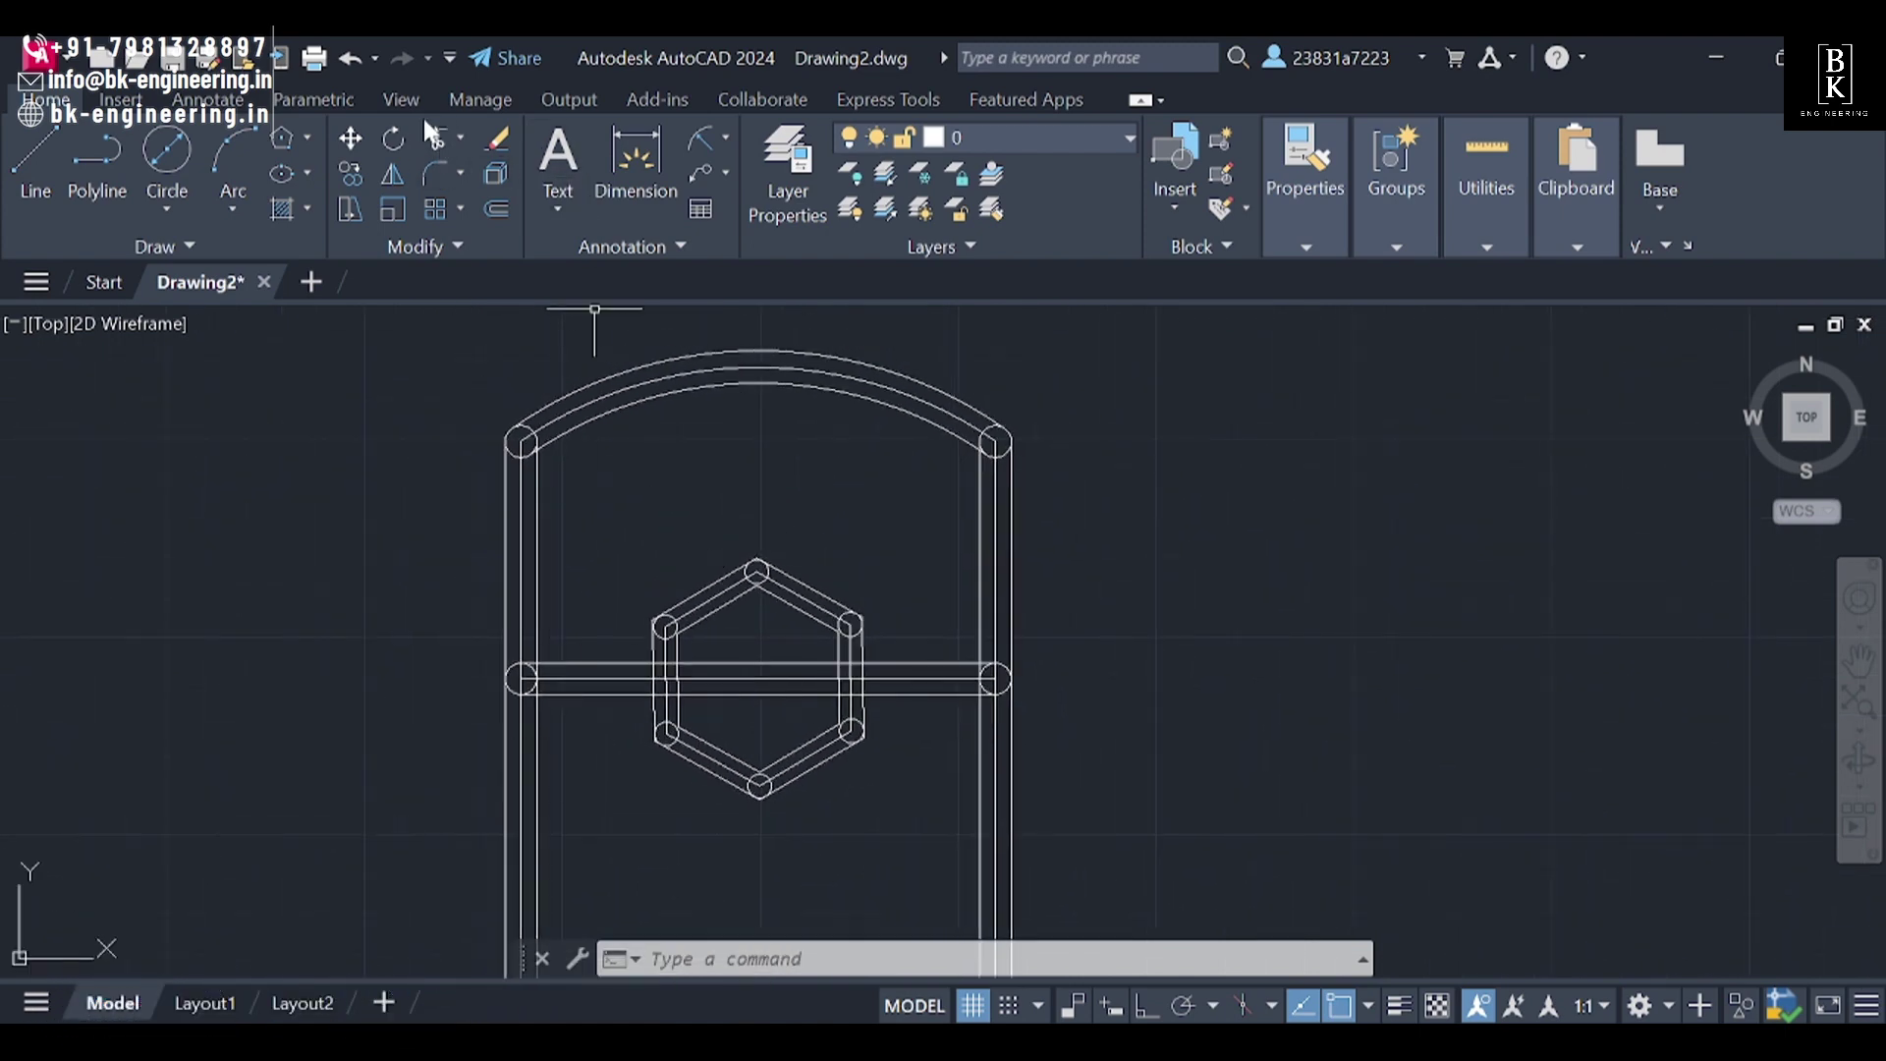
Step: Start a trim, inspect the top-left corner of the arch, then cancel the trim
{"action": "left_click", "coordinate": [433, 138]}
{"action": "scroll", "coordinate": [510, 488], "scroll_direction": "up", "scroll_amount": 4}
{"action": "middle_click_drag", "start_coordinate": [636, 483], "coordinate": [637, 707]}
{"action": "scroll", "coordinate": [589, 594], "scroll_direction": "up", "scroll_amount": 8}
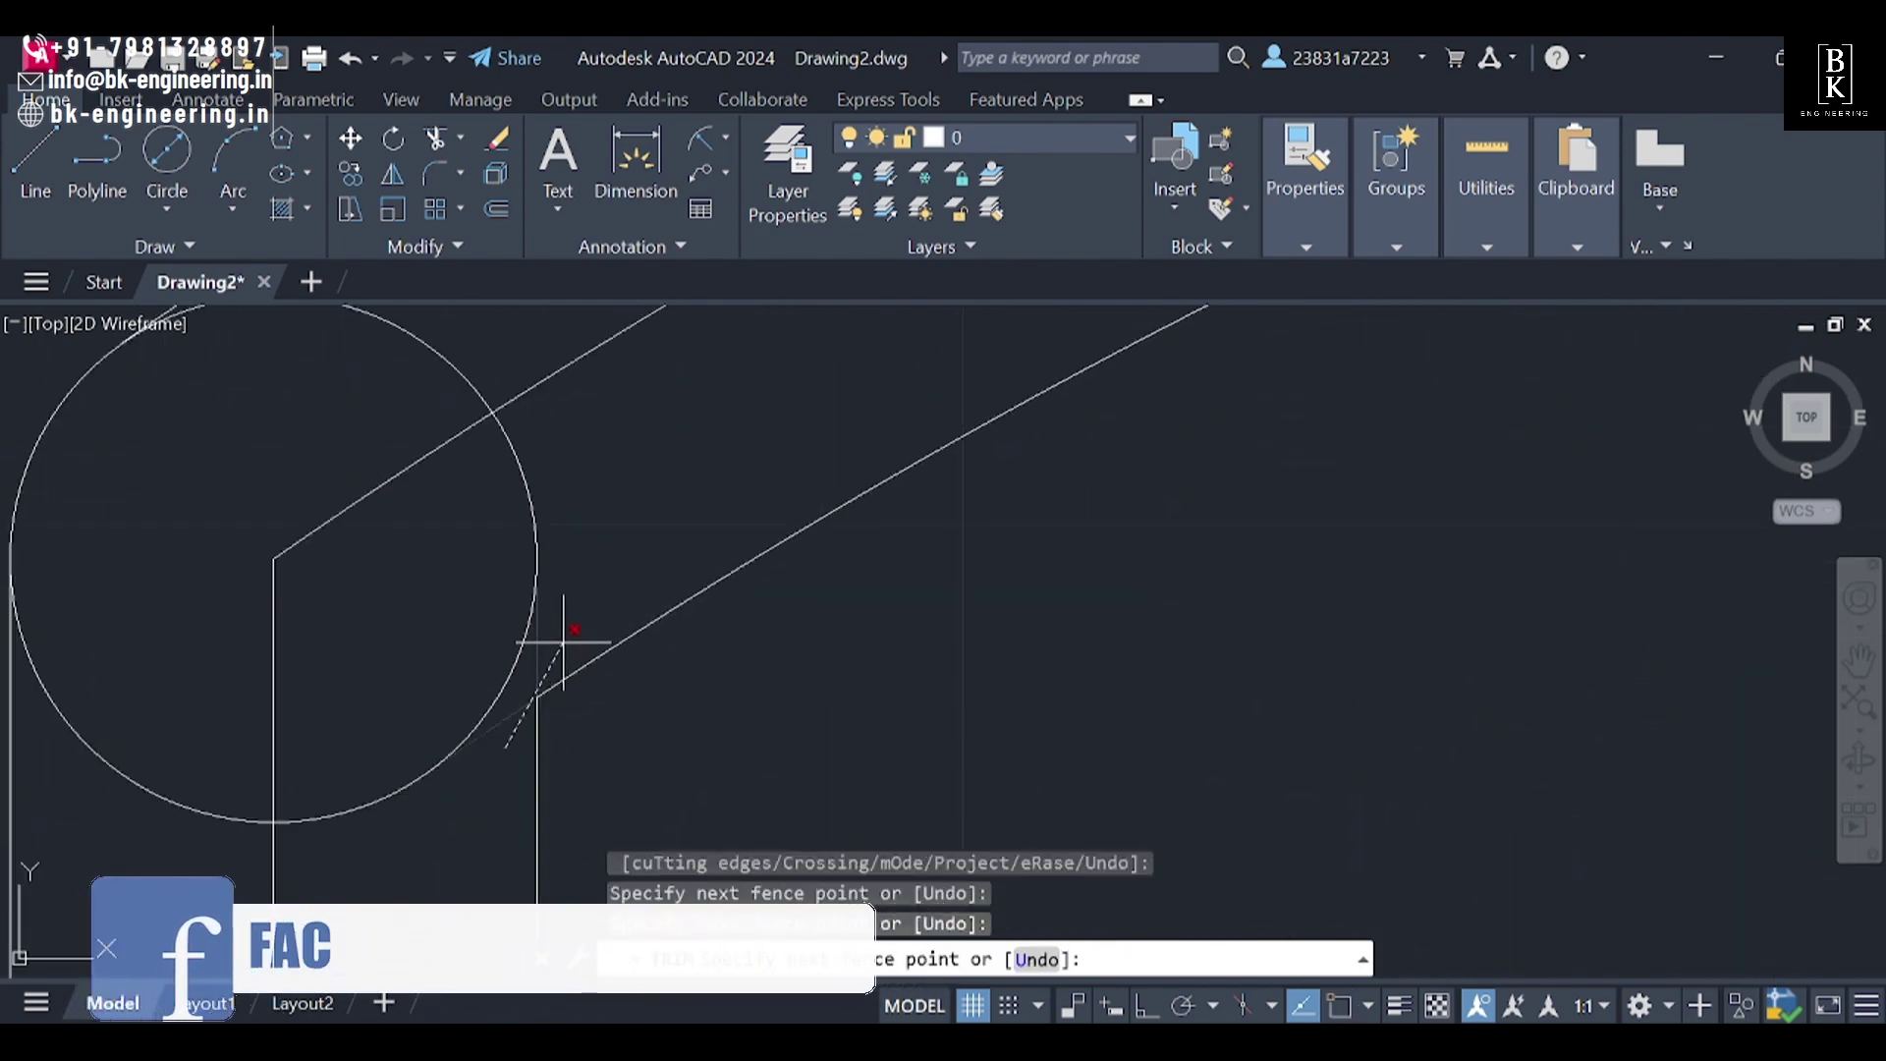
{"action": "scroll", "coordinate": [470, 777], "scroll_direction": "down", "scroll_amount": 5}
{"action": "scroll", "coordinate": [665, 660], "scroll_direction": "down", "scroll_amount": 3}
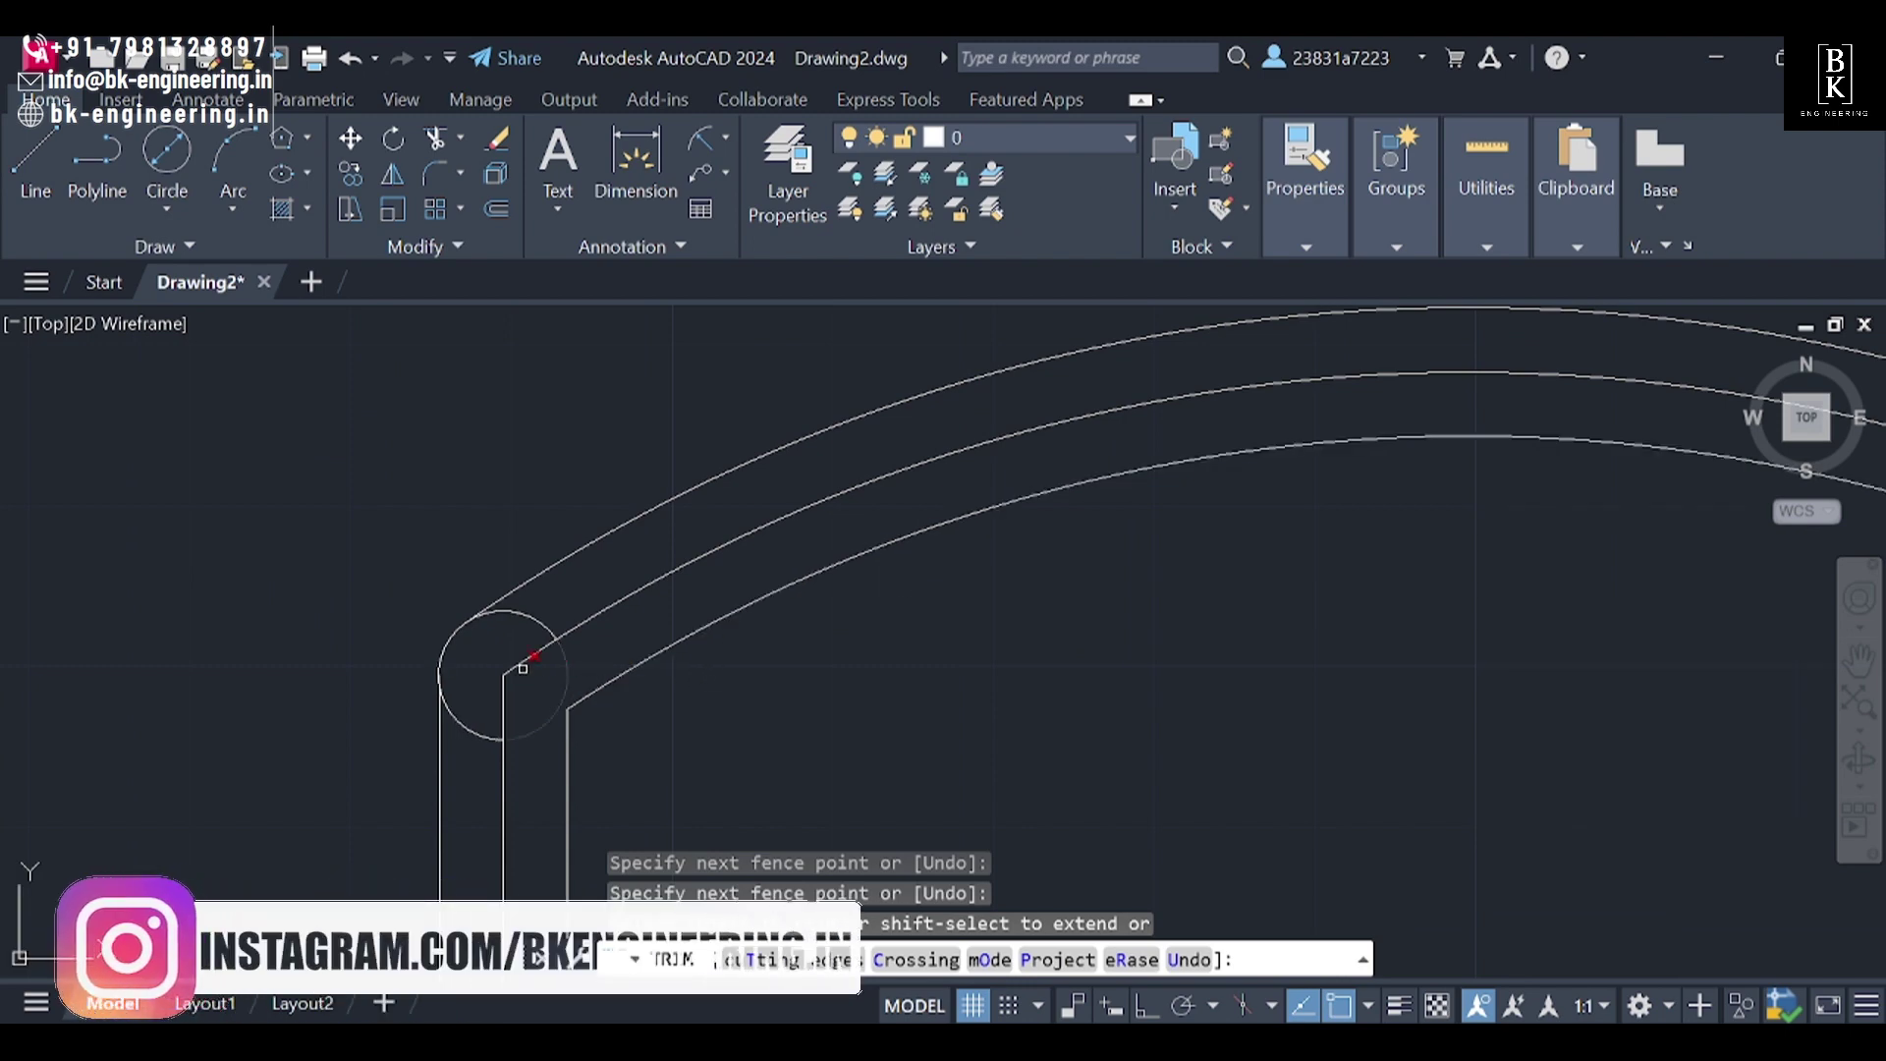
{"action": "key", "text": "Escape"}
{"action": "scroll", "coordinate": [989, 724], "scroll_direction": "down", "scroll_amount": 3}
{"action": "scroll", "coordinate": [779, 577], "scroll_direction": "down", "scroll_amount": 2}
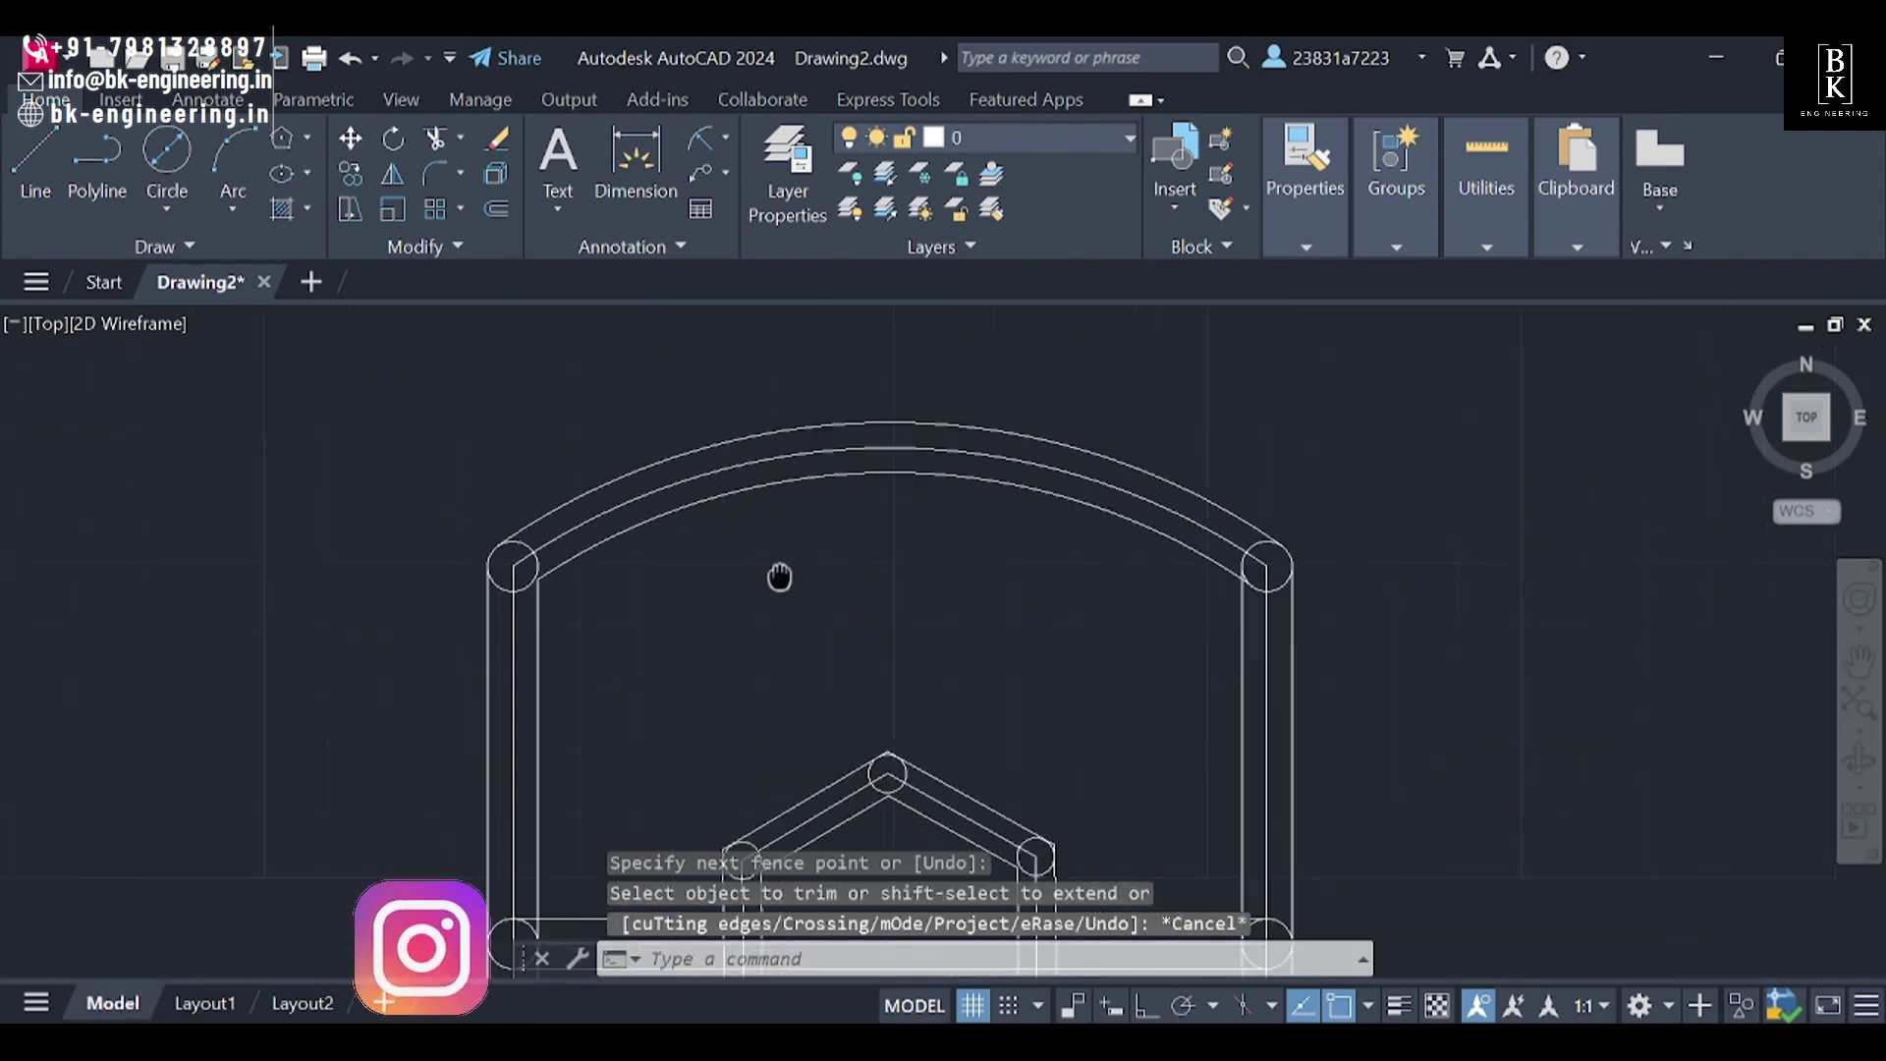
{"action": "scroll", "coordinate": [609, 512], "scroll_direction": "up", "scroll_amount": 1}
Step: Offset the top-left and top-right corner circles outward by 4
{"action": "key", "text": "Return"}
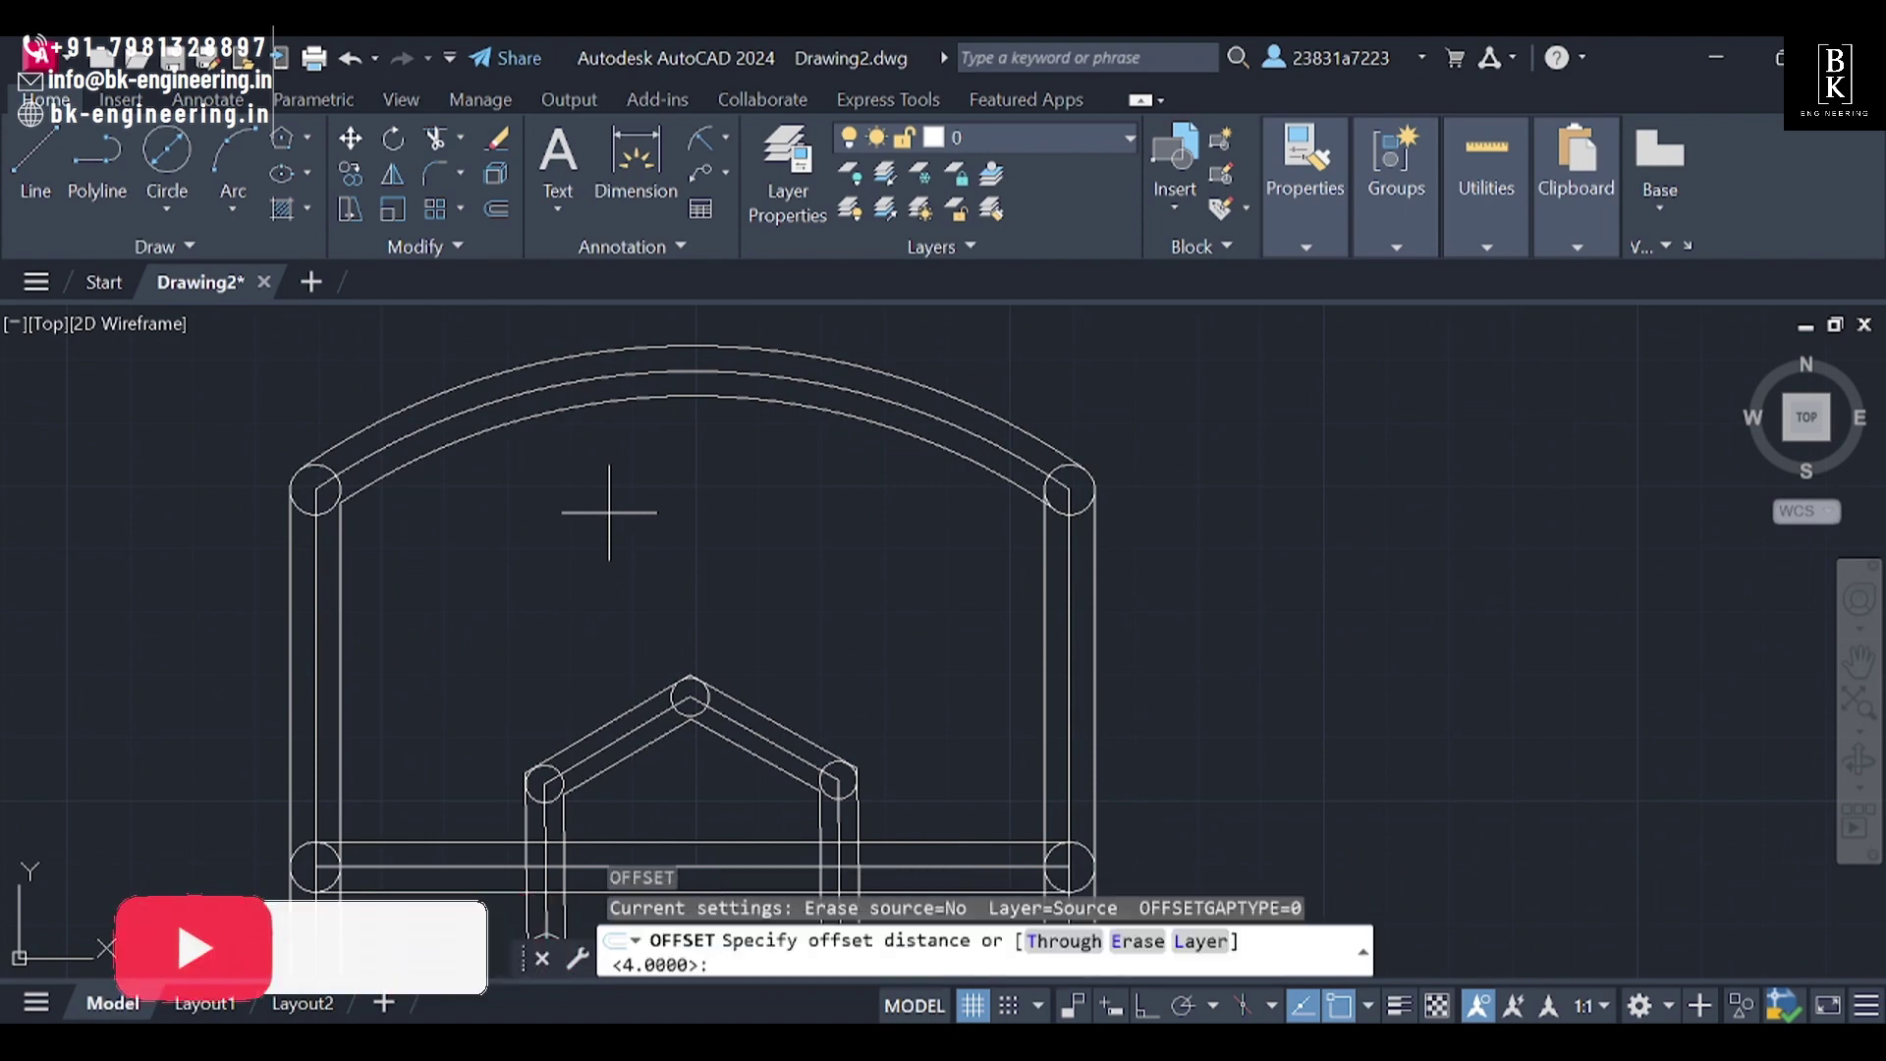
{"action": "key", "text": "Return"}
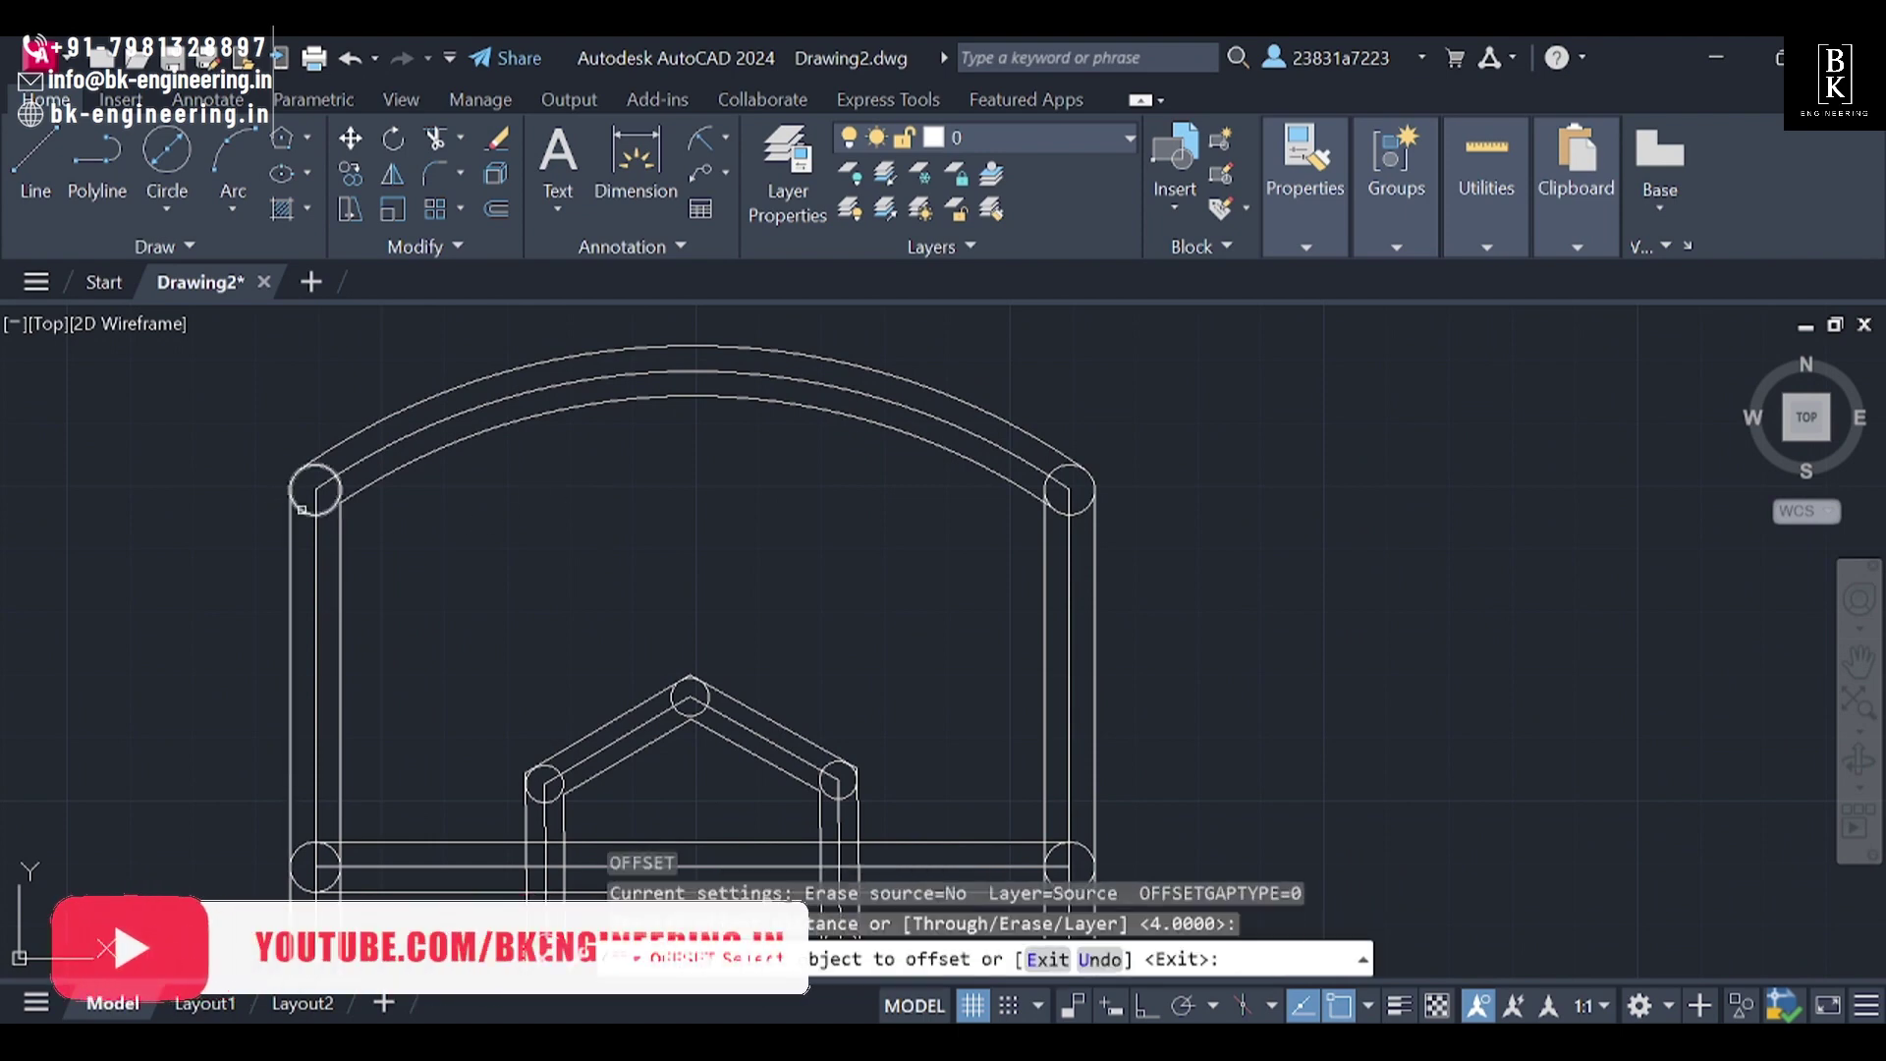
{"action": "left_click", "coordinate": [302, 510]}
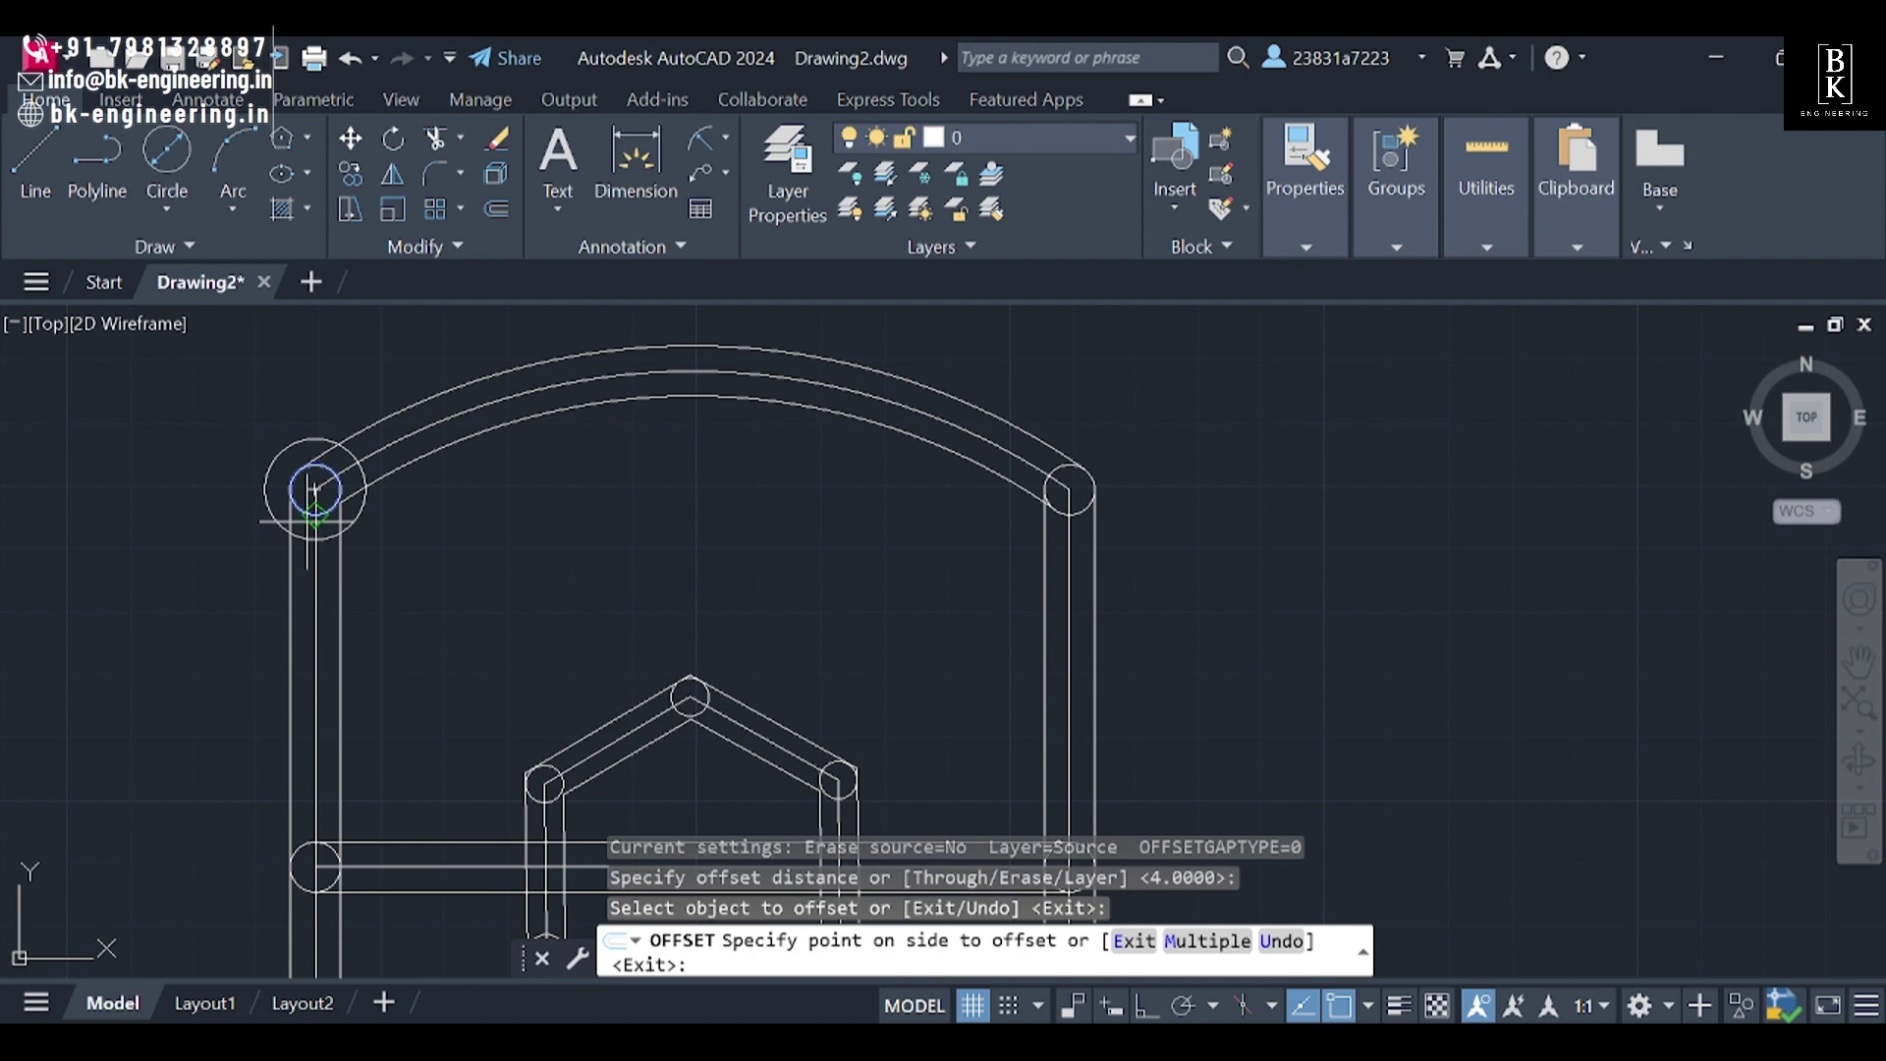
{"action": "left_click", "coordinate": [339, 530]}
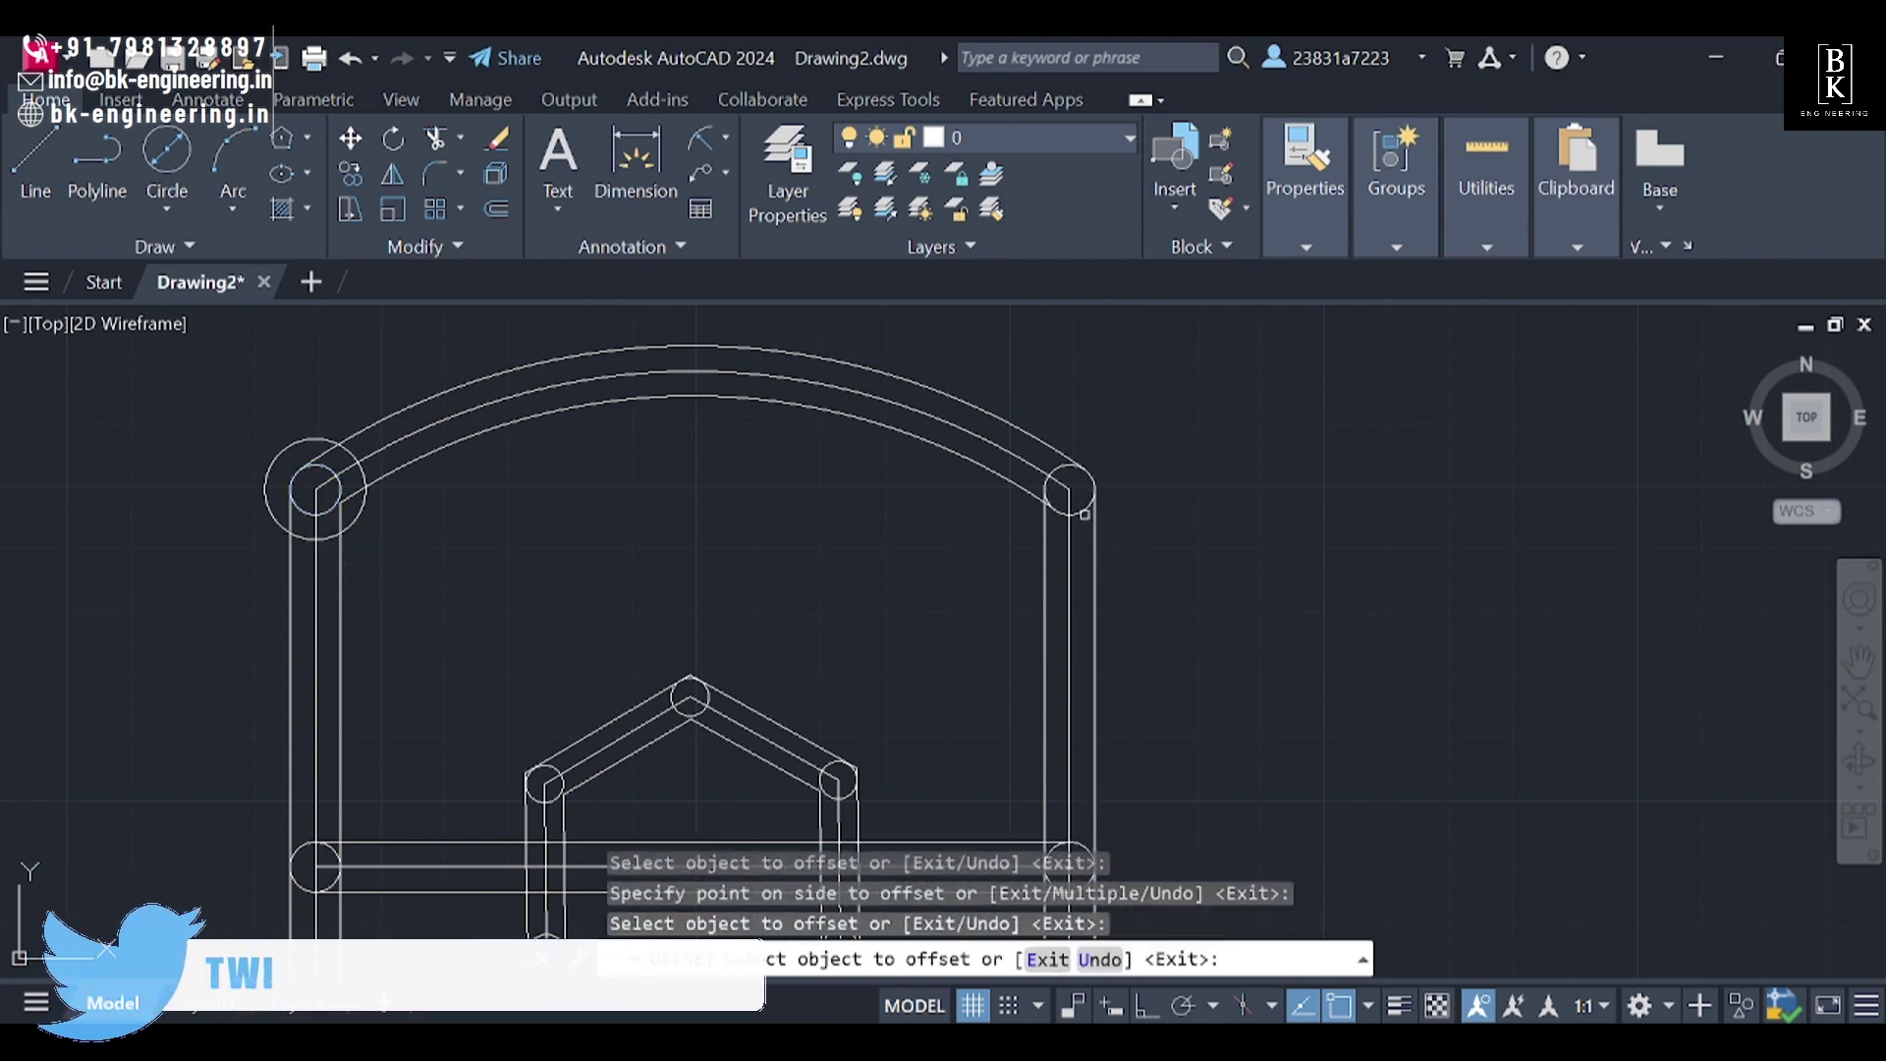
{"action": "left_click", "coordinate": [1090, 505]}
{"action": "left_click", "coordinate": [1169, 619]}
Step: Offset the right middle circle and bottom-right corner circle outward by 4
{"action": "mouse_move", "coordinate": [1185, 638]}
{"action": "middle_mouse_down"}
{"action": "mouse_move", "coordinate": [1073, 501]}
{"action": "mouse_move", "coordinate": [896, 550]}
{"action": "middle_mouse_up"}
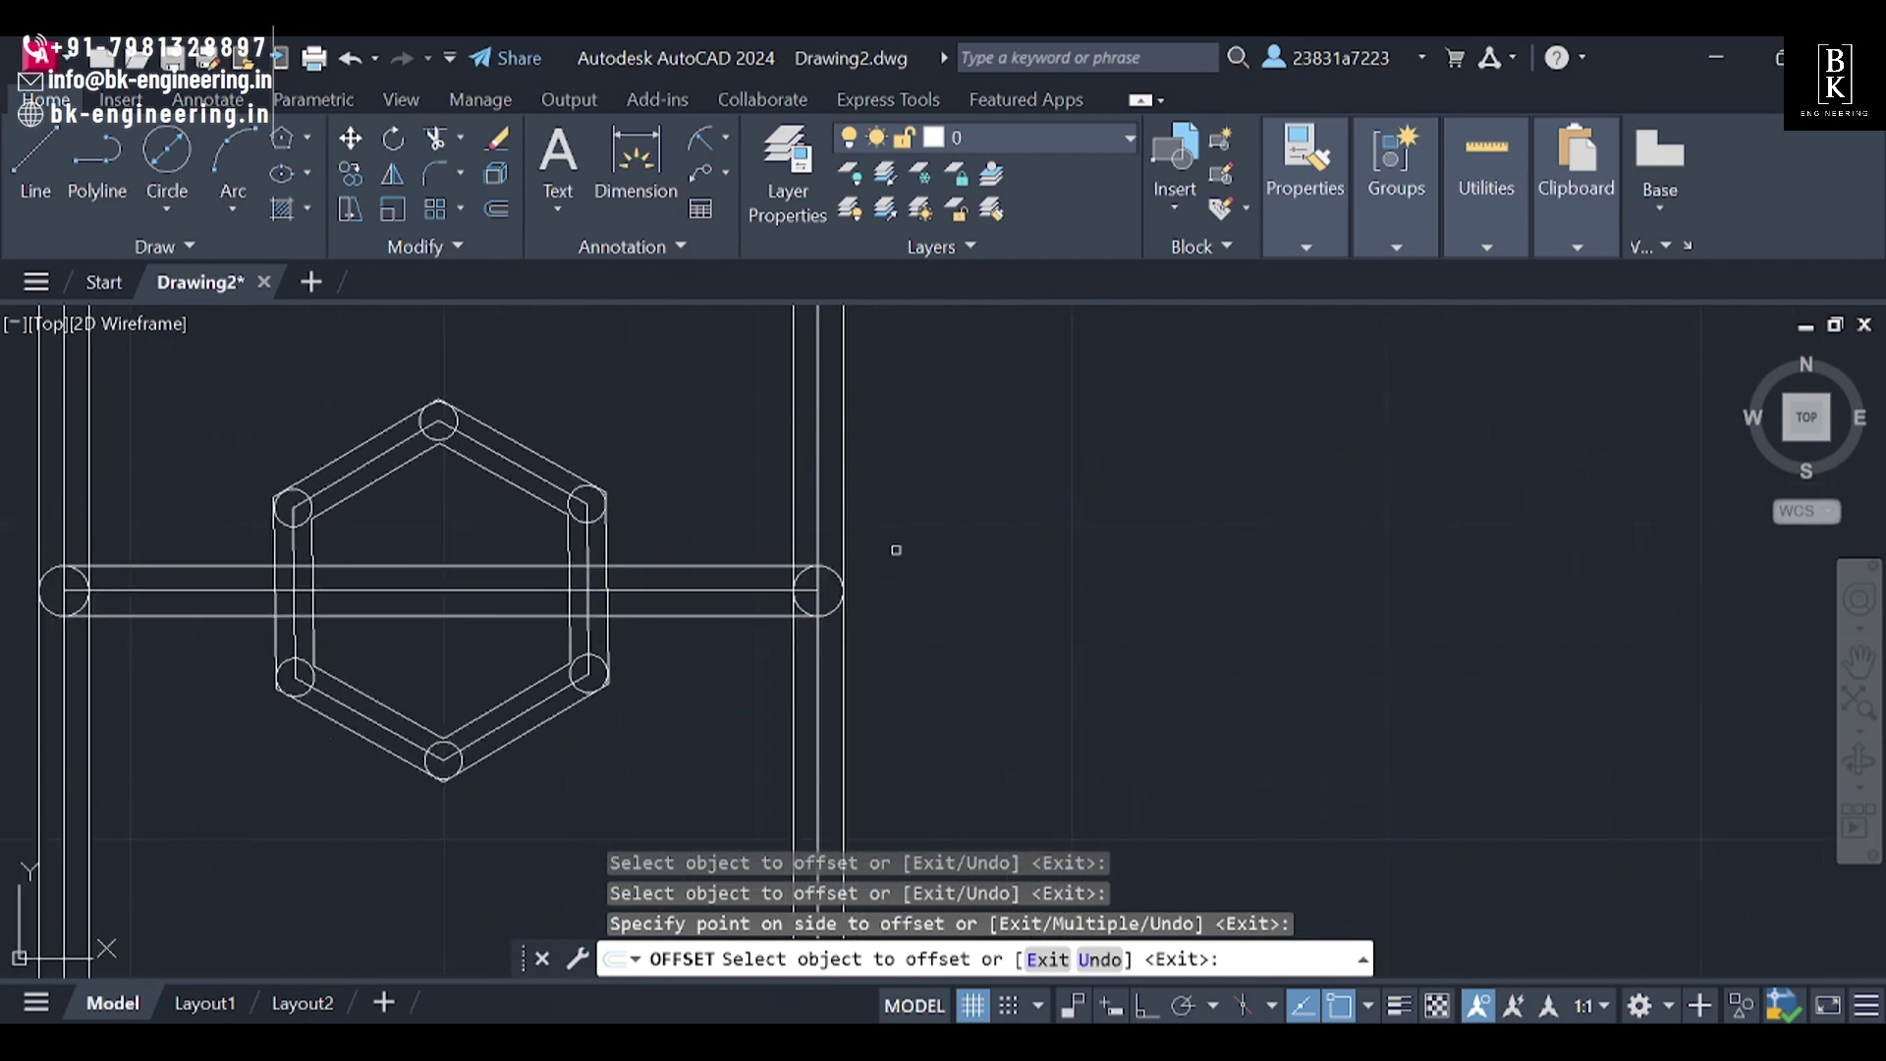
{"action": "left_click", "coordinate": [830, 569]}
{"action": "left_click", "coordinate": [832, 510]}
{"action": "scroll", "coordinate": [845, 569], "scroll_direction": "down", "scroll_amount": 5}
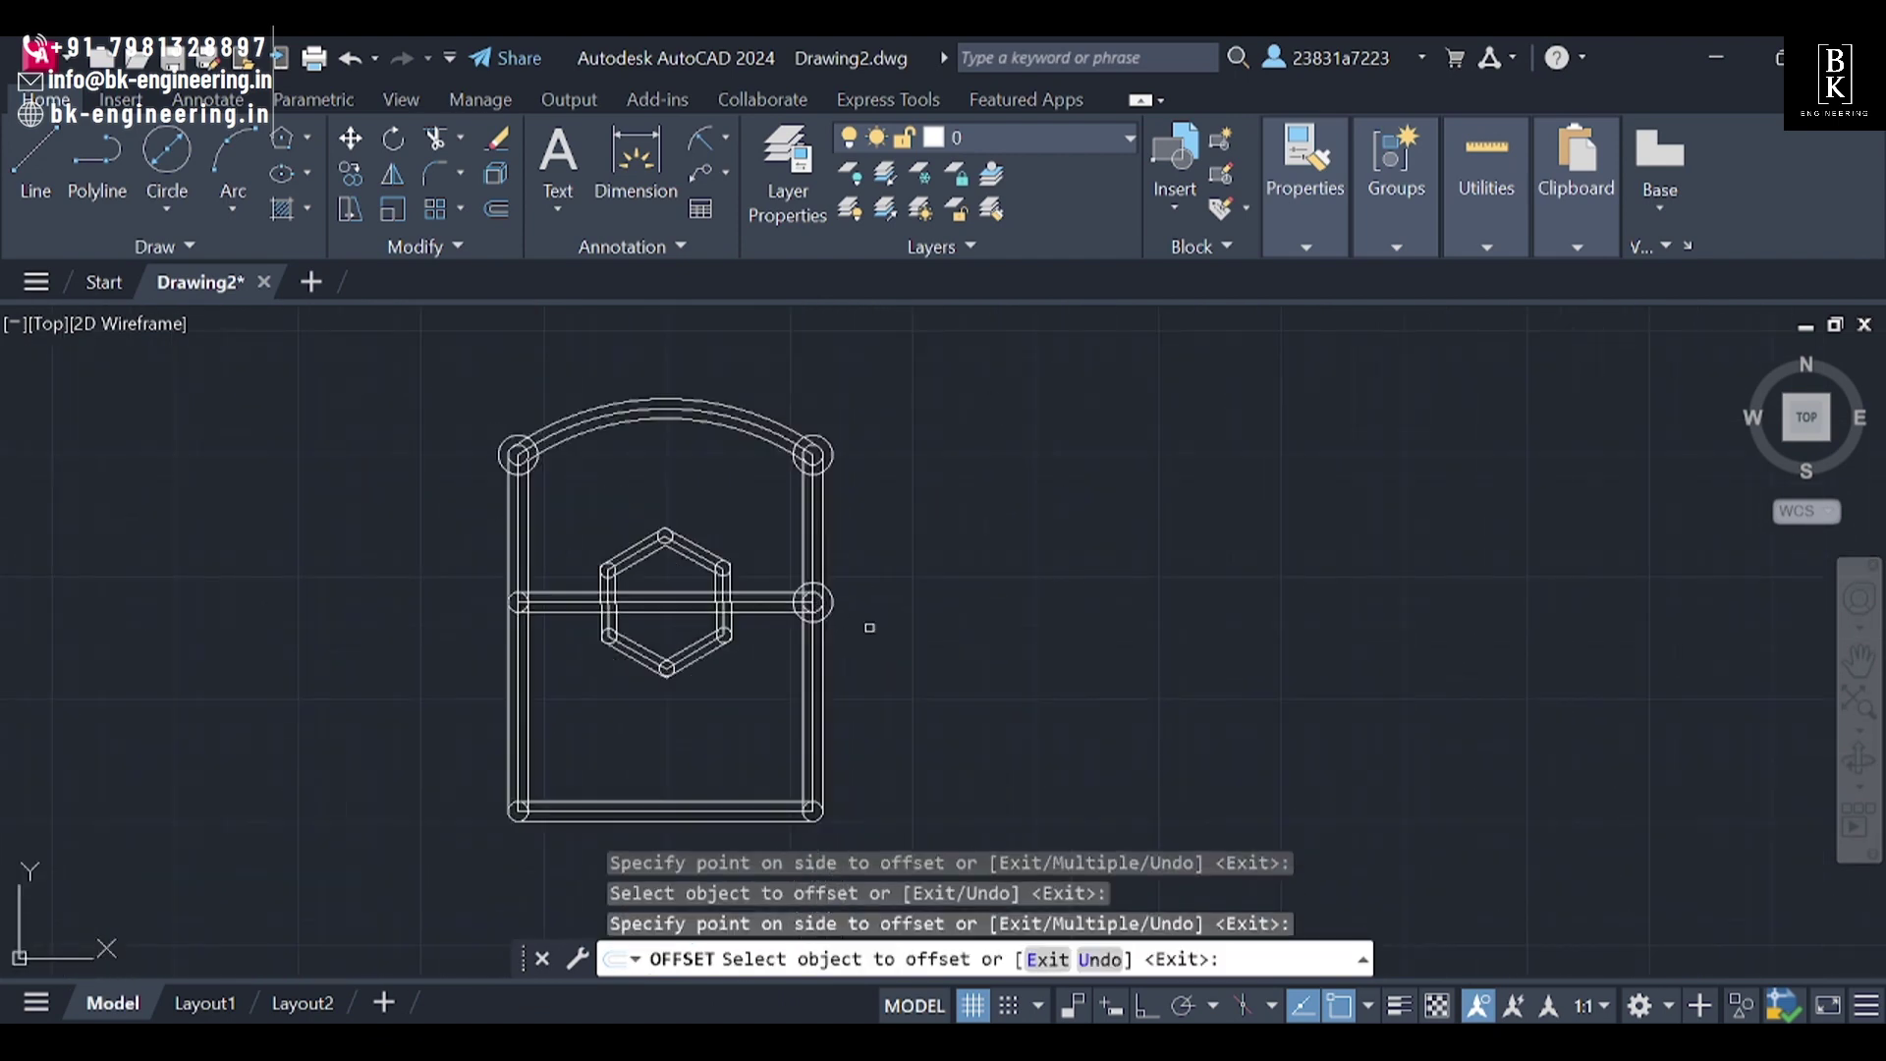
{"action": "middle_click_drag", "start_coordinate": [863, 622], "coordinate": [967, 636]}
{"action": "scroll", "coordinate": [966, 635], "scroll_direction": "up", "scroll_amount": 4}
{"action": "left_click", "coordinate": [909, 673]}
{"action": "left_click", "coordinate": [943, 707]}
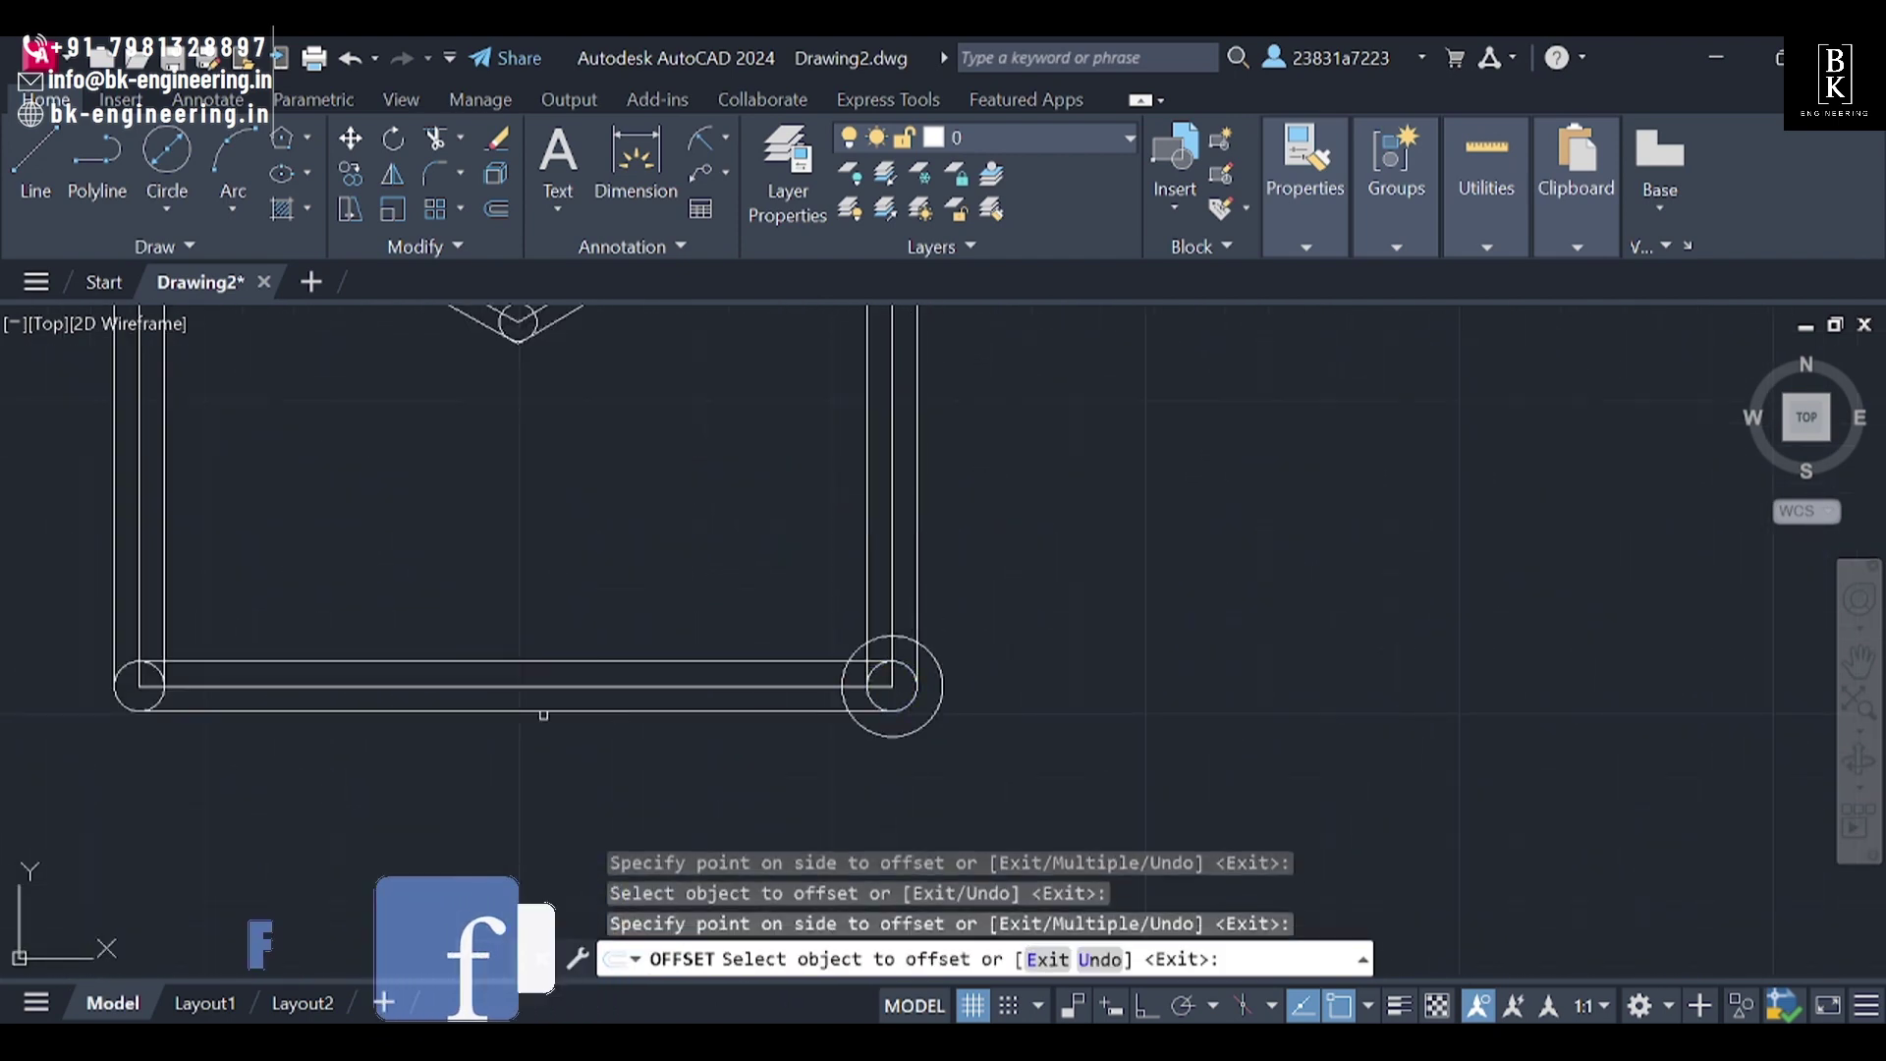
Step: Offset the hexagon's upper-left and bottom corner circles outward by 3
{"action": "key", "text": "Escape"}
{"action": "scroll", "coordinate": [438, 551], "scroll_direction": "down", "scroll_amount": 3}
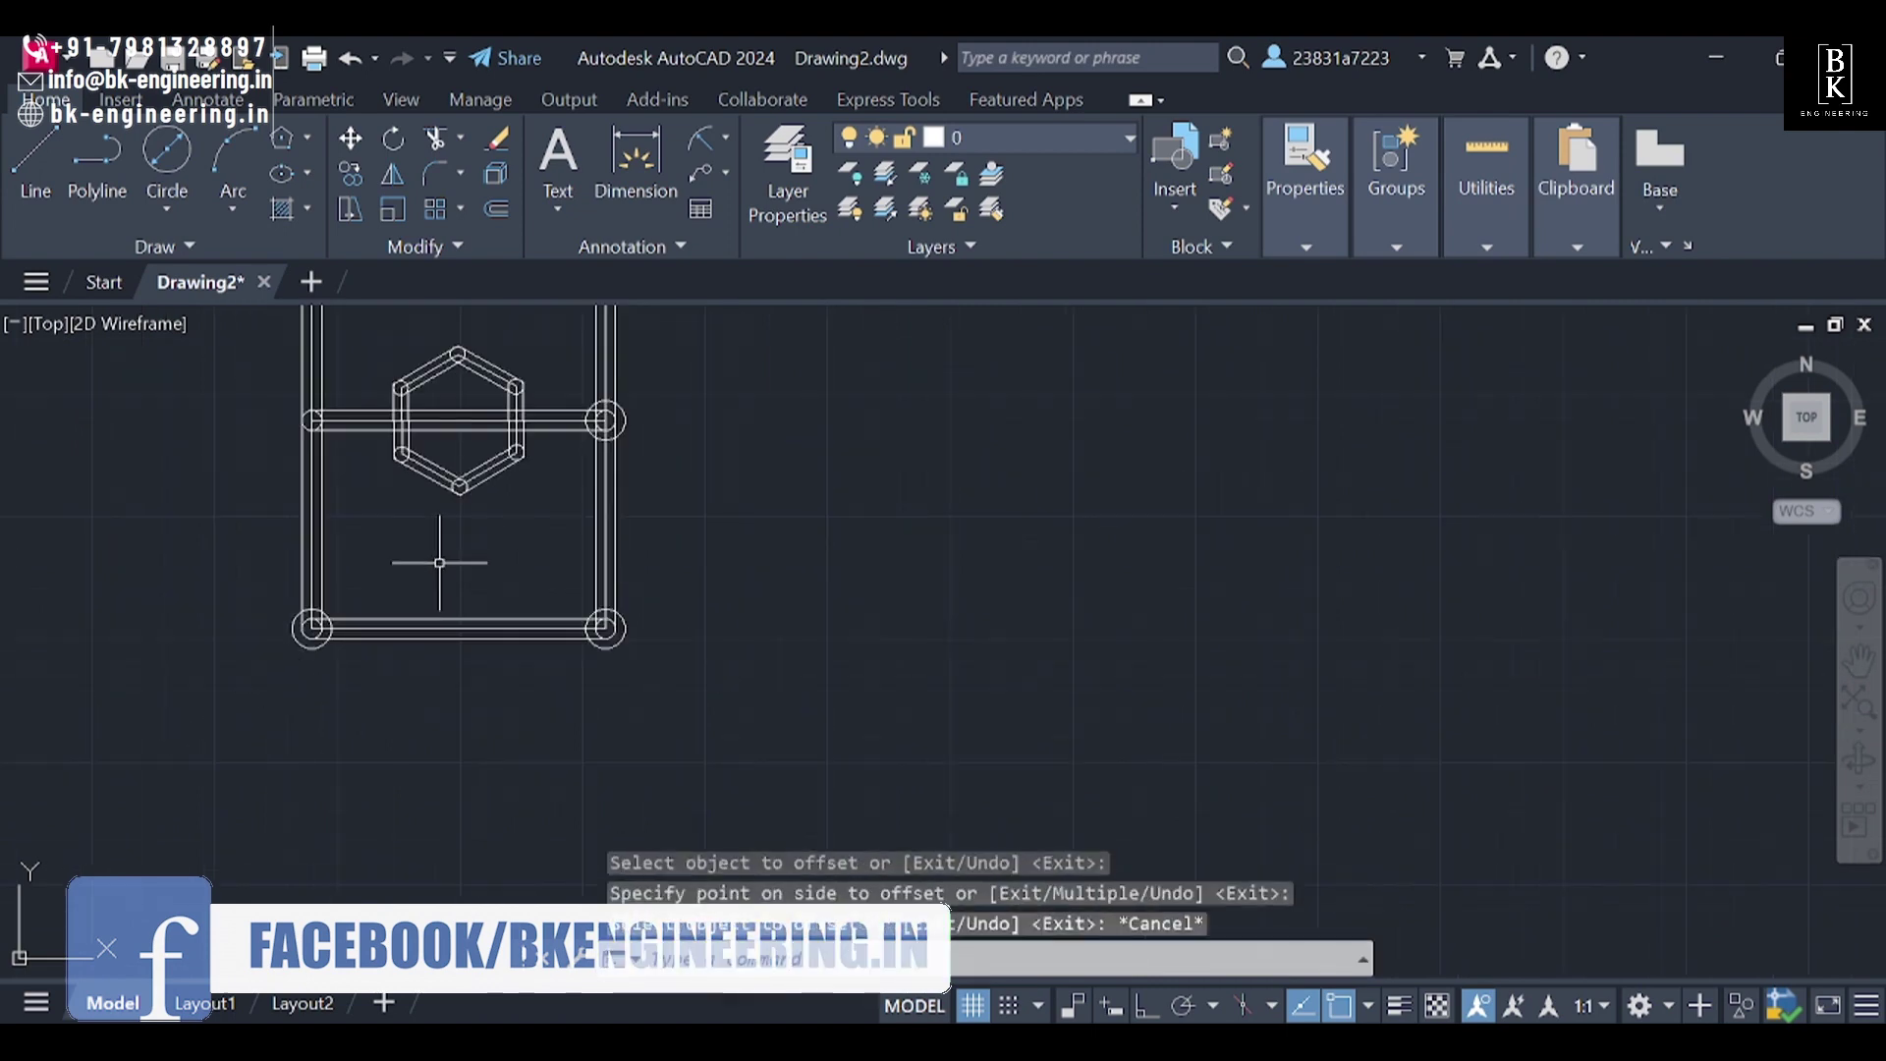
{"action": "middle_click_drag", "start_coordinate": [438, 551], "coordinate": [430, 653]}
{"action": "scroll", "coordinate": [431, 610], "scroll_direction": "up", "scroll_amount": 2}
{"action": "type", "text": "o"}
{"action": "key", "text": "Return"}
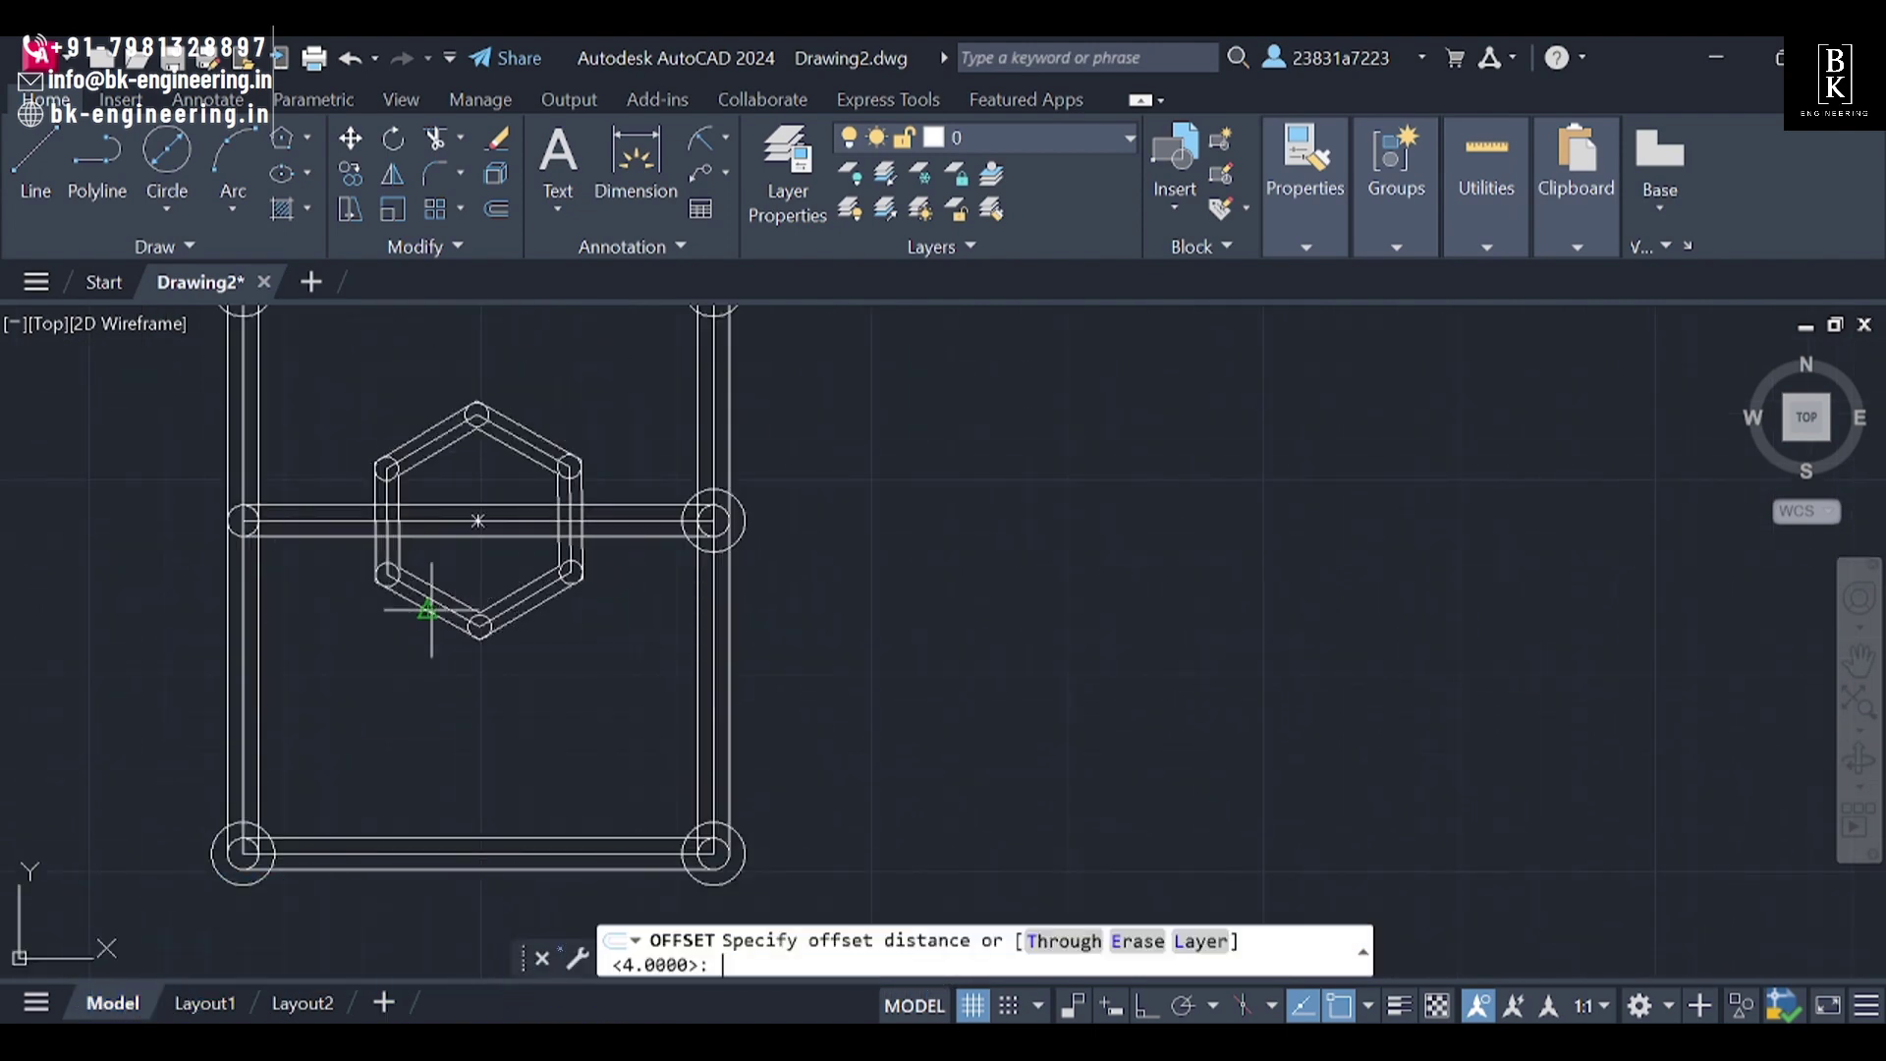
{"action": "type", "text": "3"}
{"action": "key", "text": "Return"}
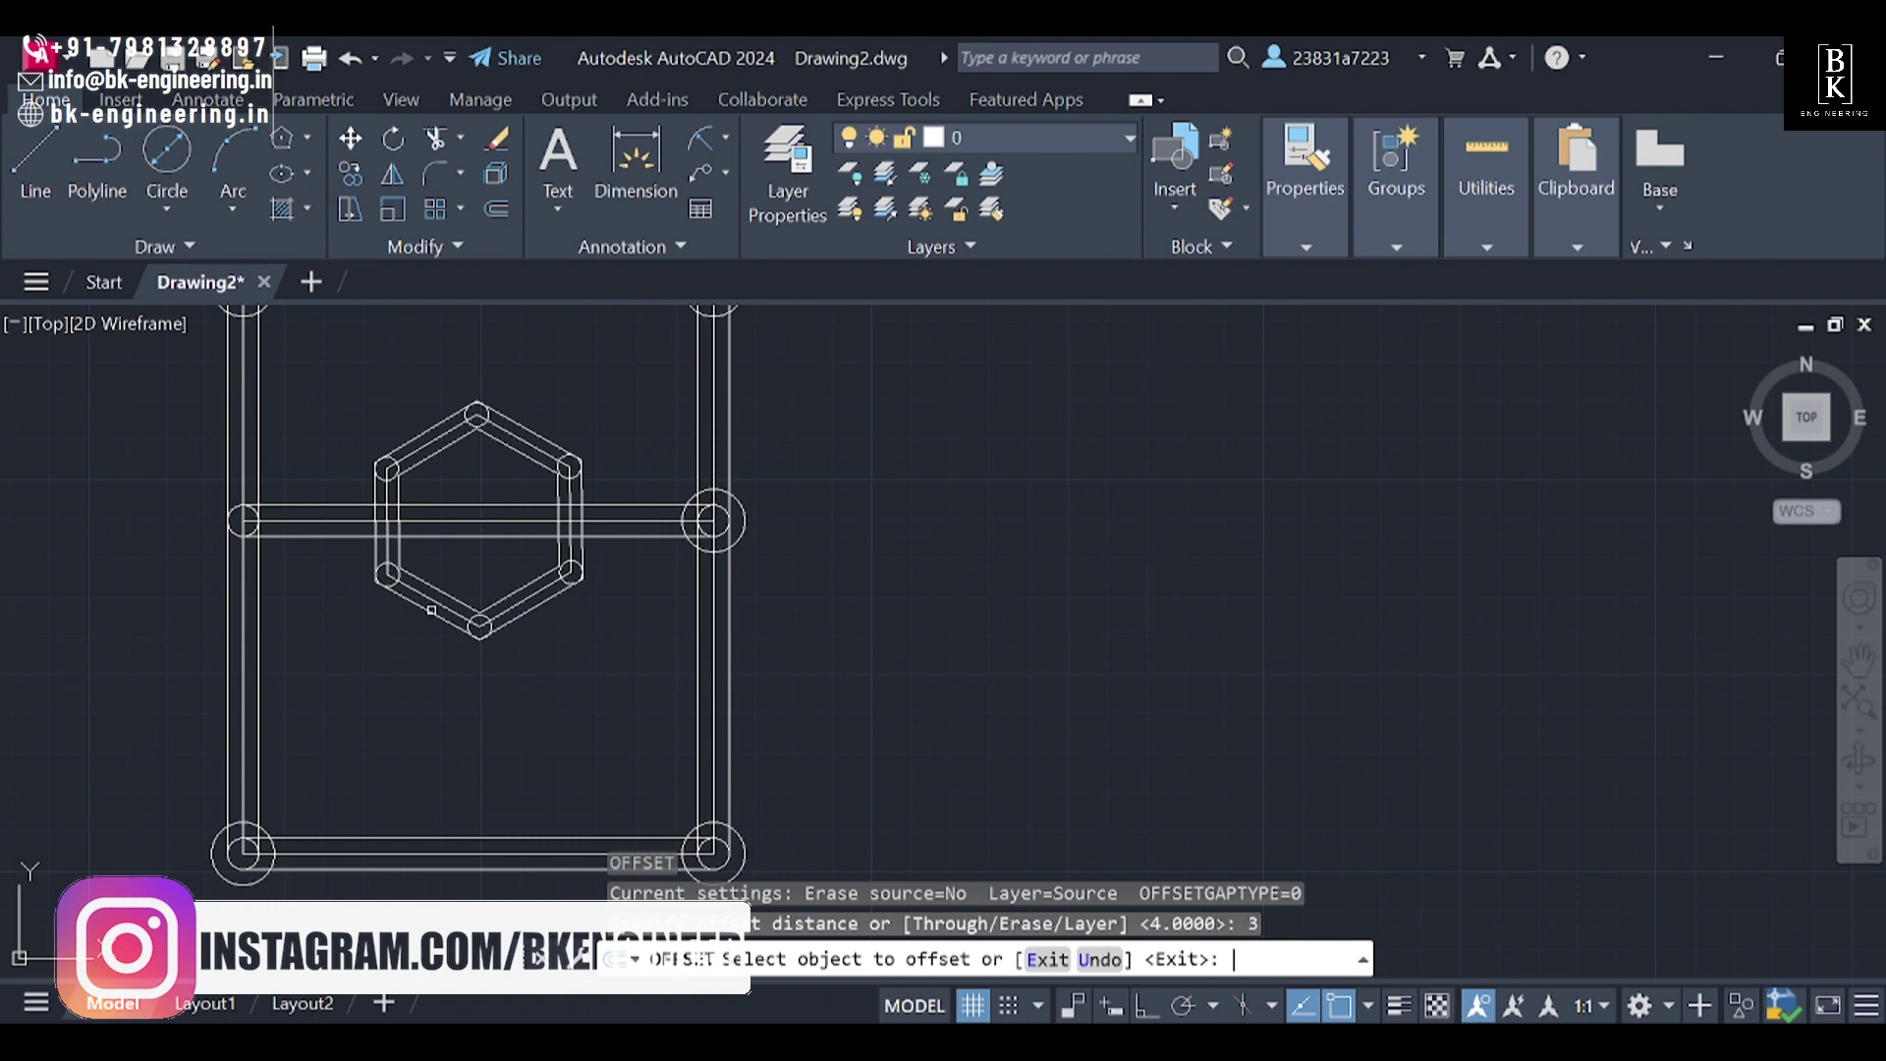
{"action": "scroll", "coordinate": [368, 605], "scroll_direction": "up", "scroll_amount": 6}
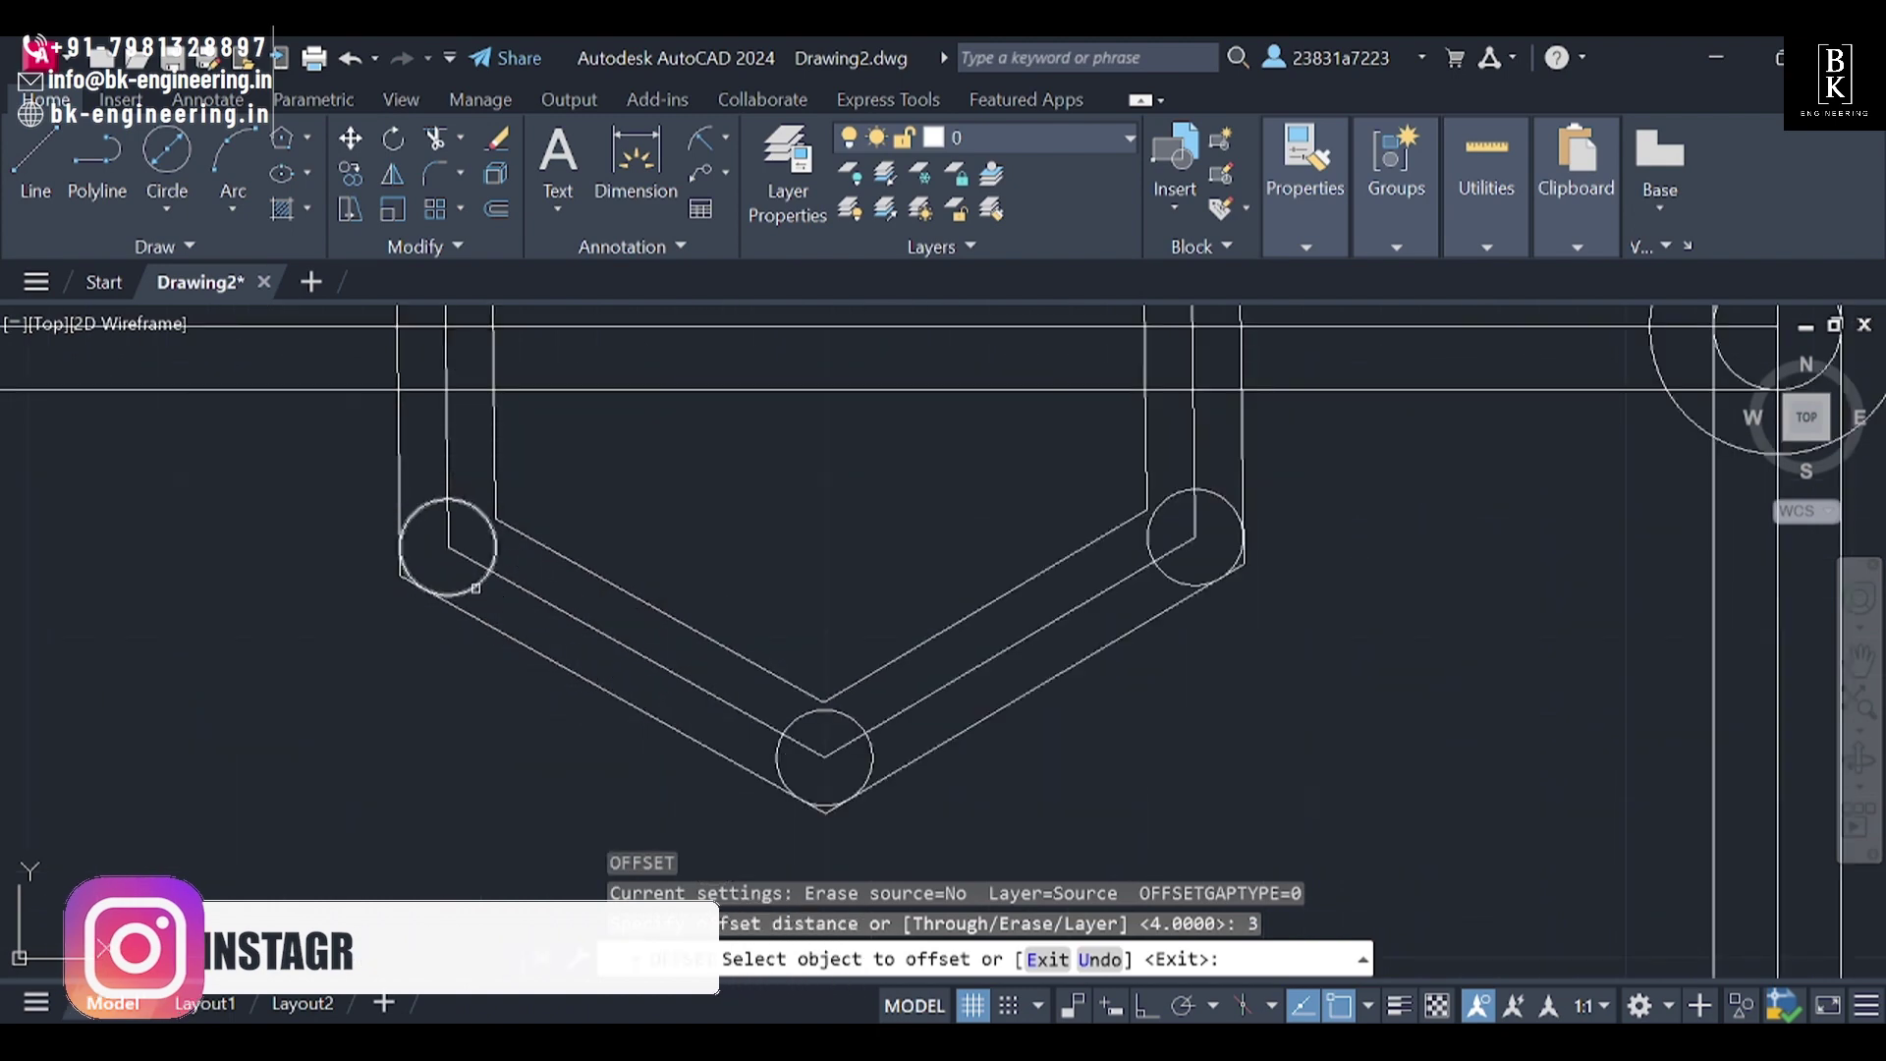
{"action": "left_click", "coordinate": [481, 579]}
{"action": "left_click", "coordinate": [480, 724]}
{"action": "left_click", "coordinate": [870, 758]}
{"action": "left_click", "coordinate": [923, 746]}
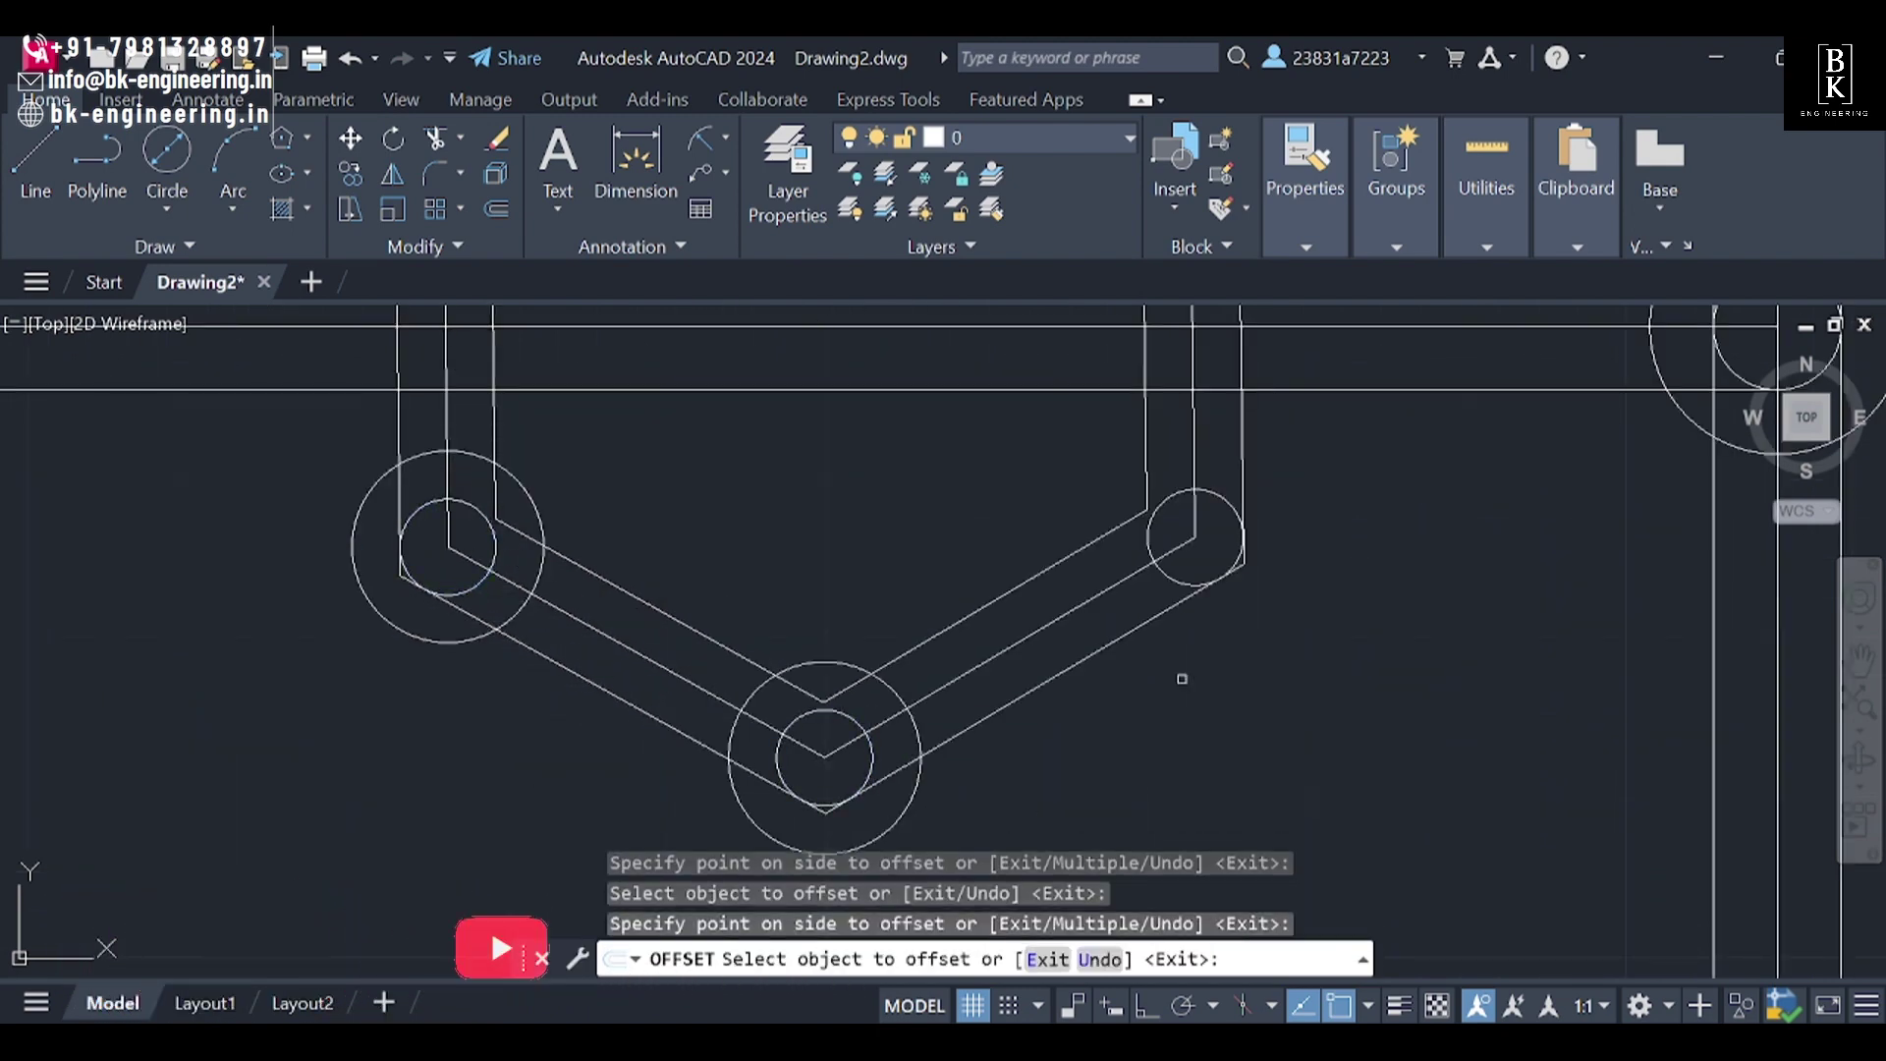
Step: Offset the hexagon's top and right corner circles outward by 3
{"action": "scroll", "coordinate": [778, 471], "scroll_direction": "down", "scroll_amount": 2}
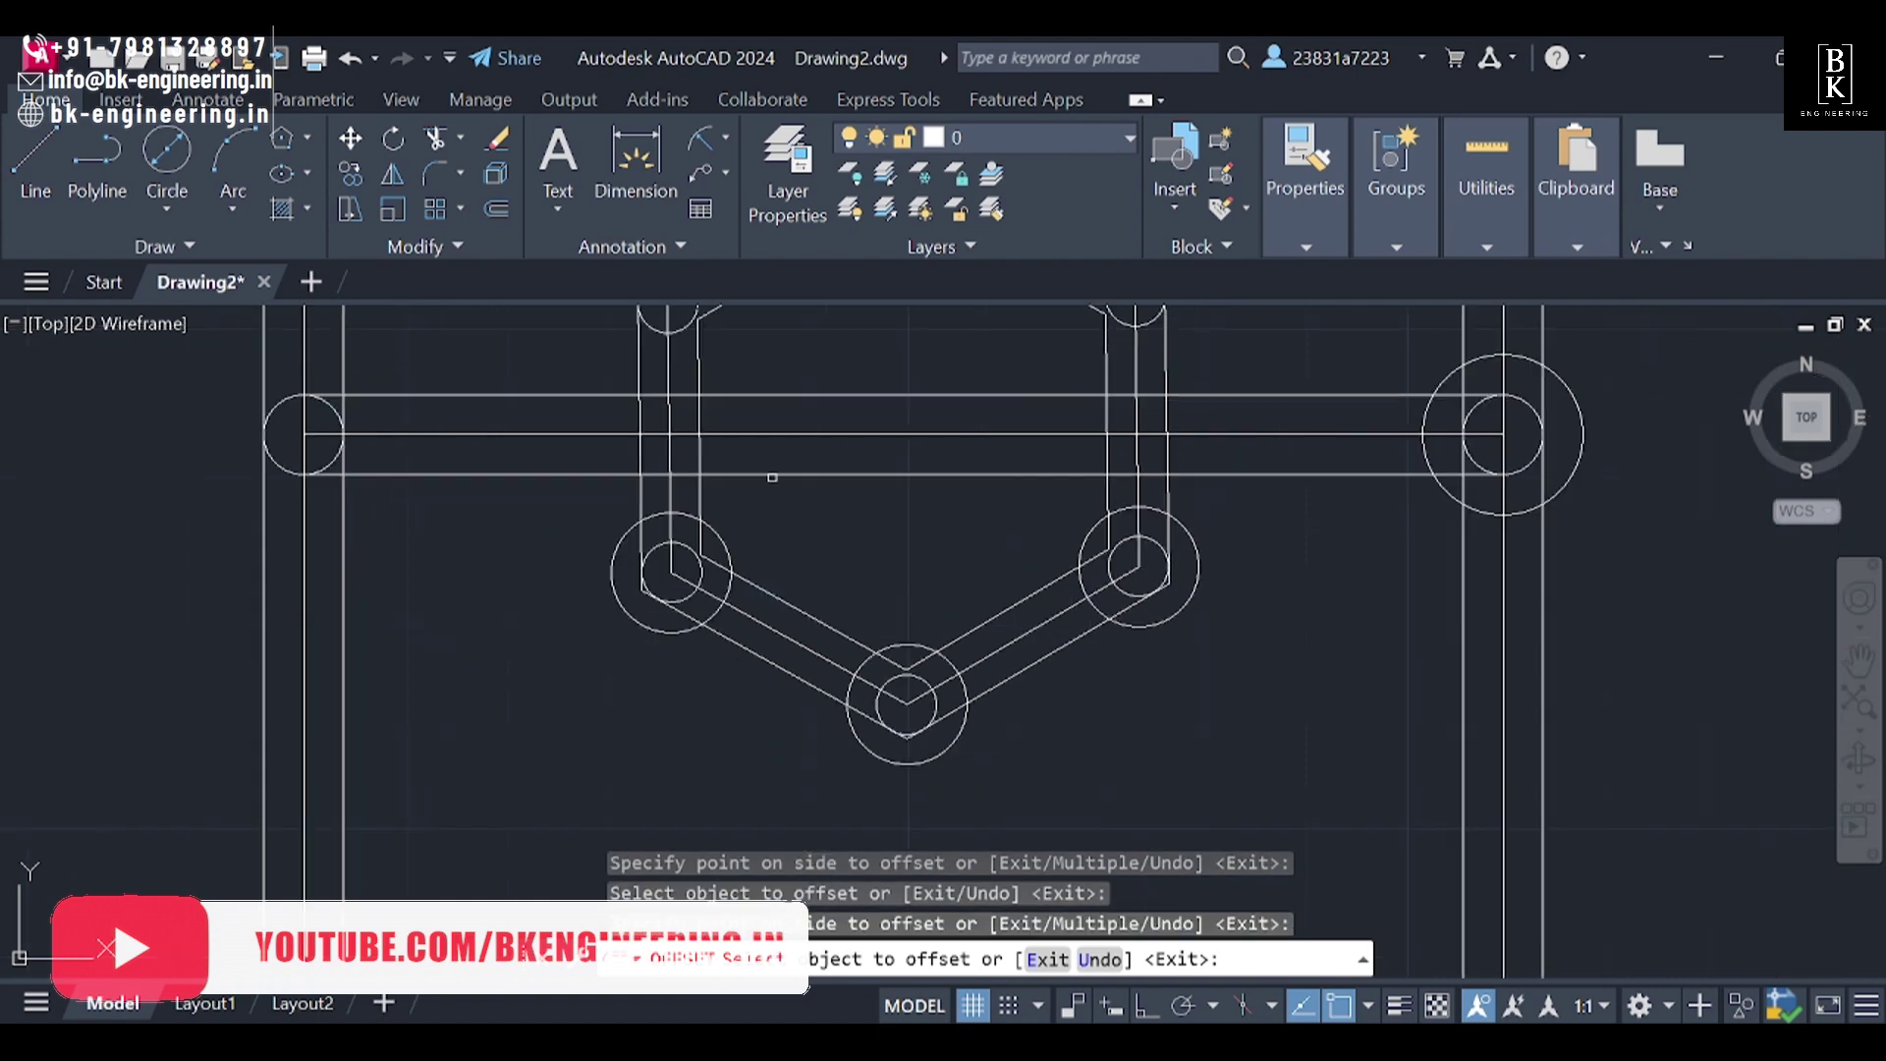
{"action": "scroll", "coordinate": [697, 621], "scroll_direction": "down", "scroll_amount": 2}
{"action": "scroll", "coordinate": [697, 621], "scroll_direction": "up", "scroll_amount": 4}
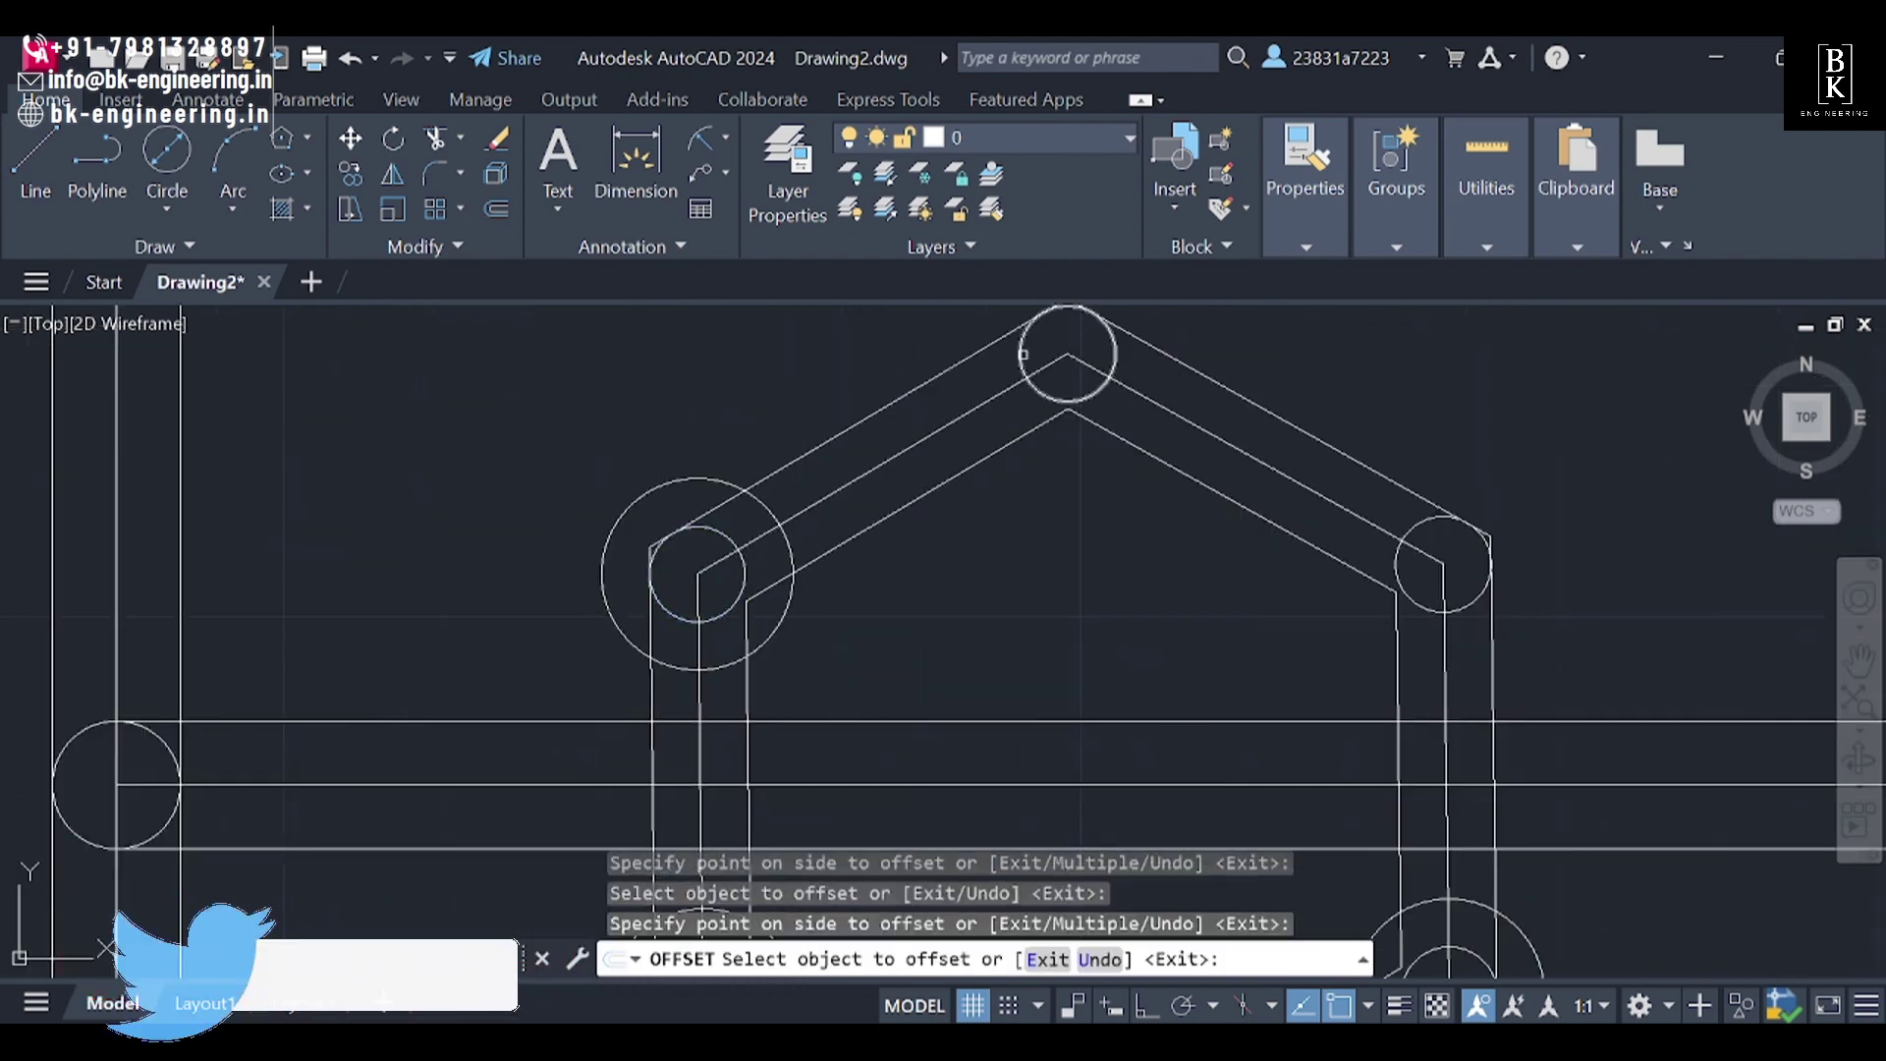
{"action": "left_click", "coordinate": [1021, 356]}
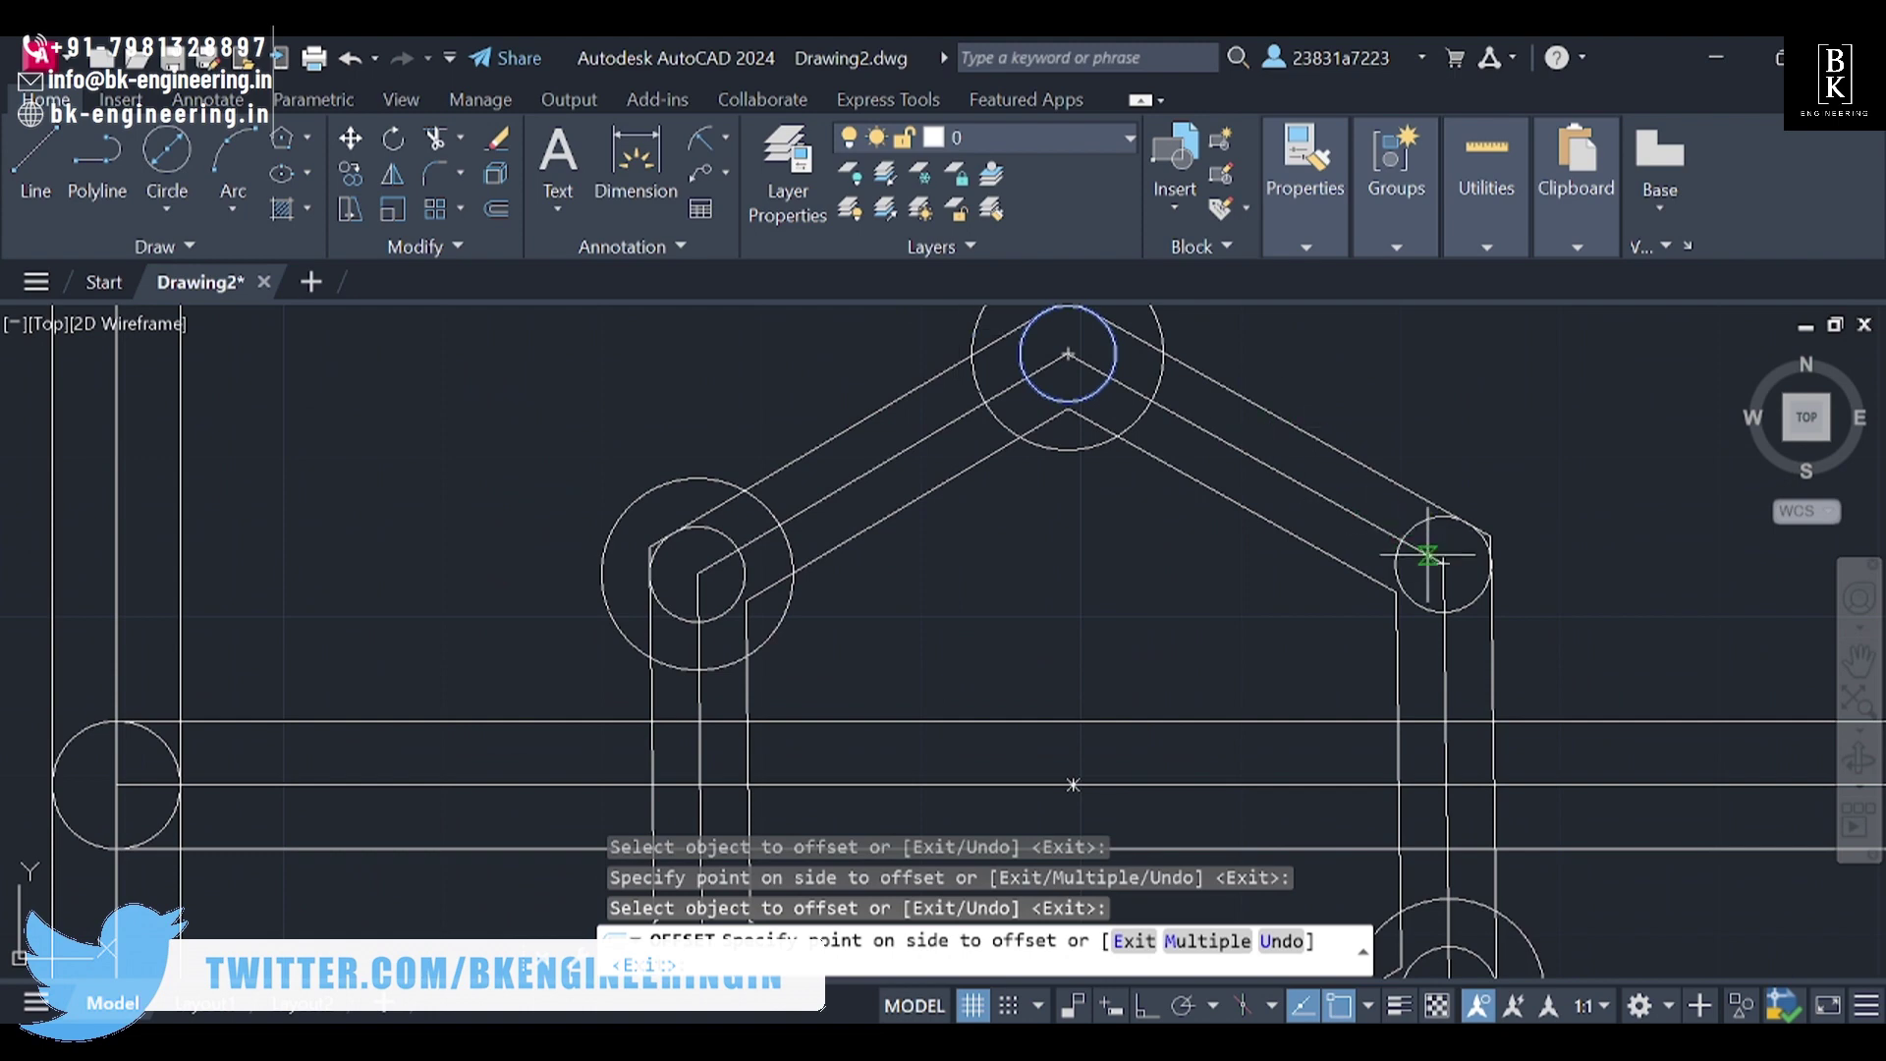
{"action": "key", "text": "Escape"}
{"action": "key", "text": "Return"}
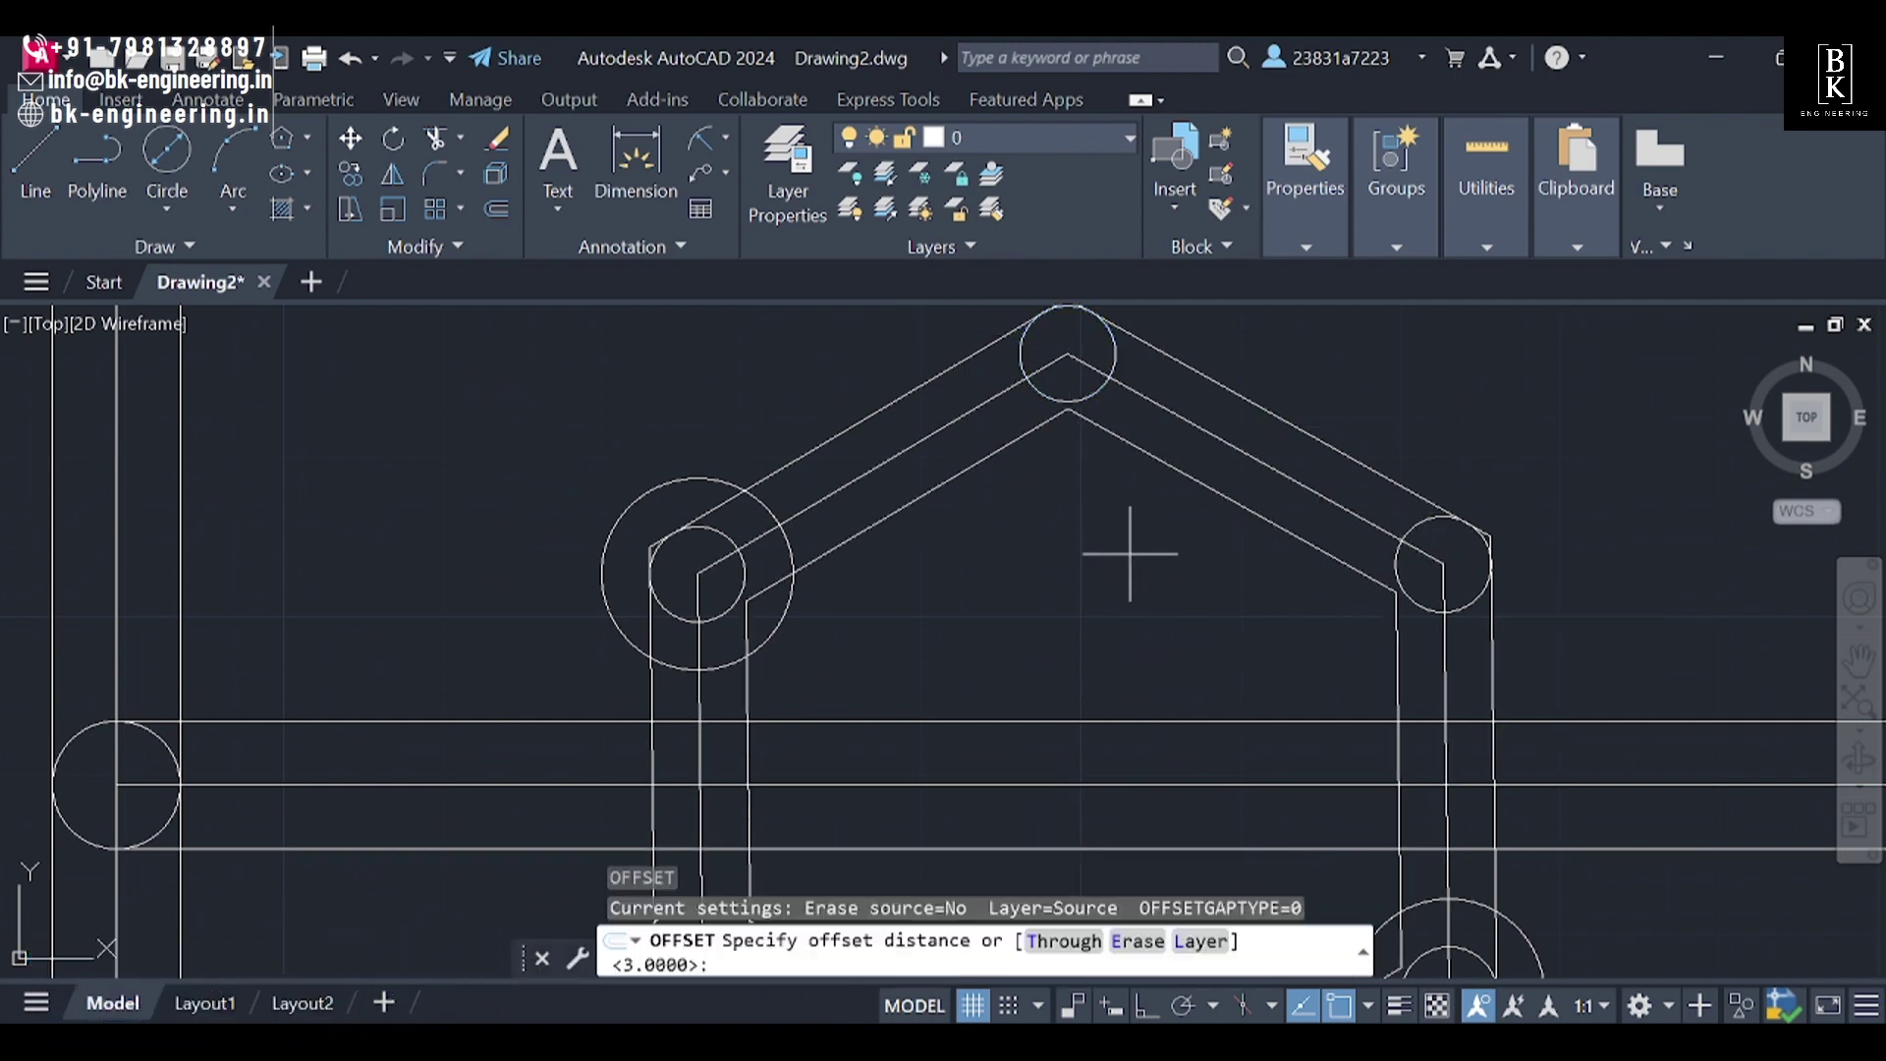
{"action": "key", "text": "Escape"}
{"action": "key", "text": "Return"}
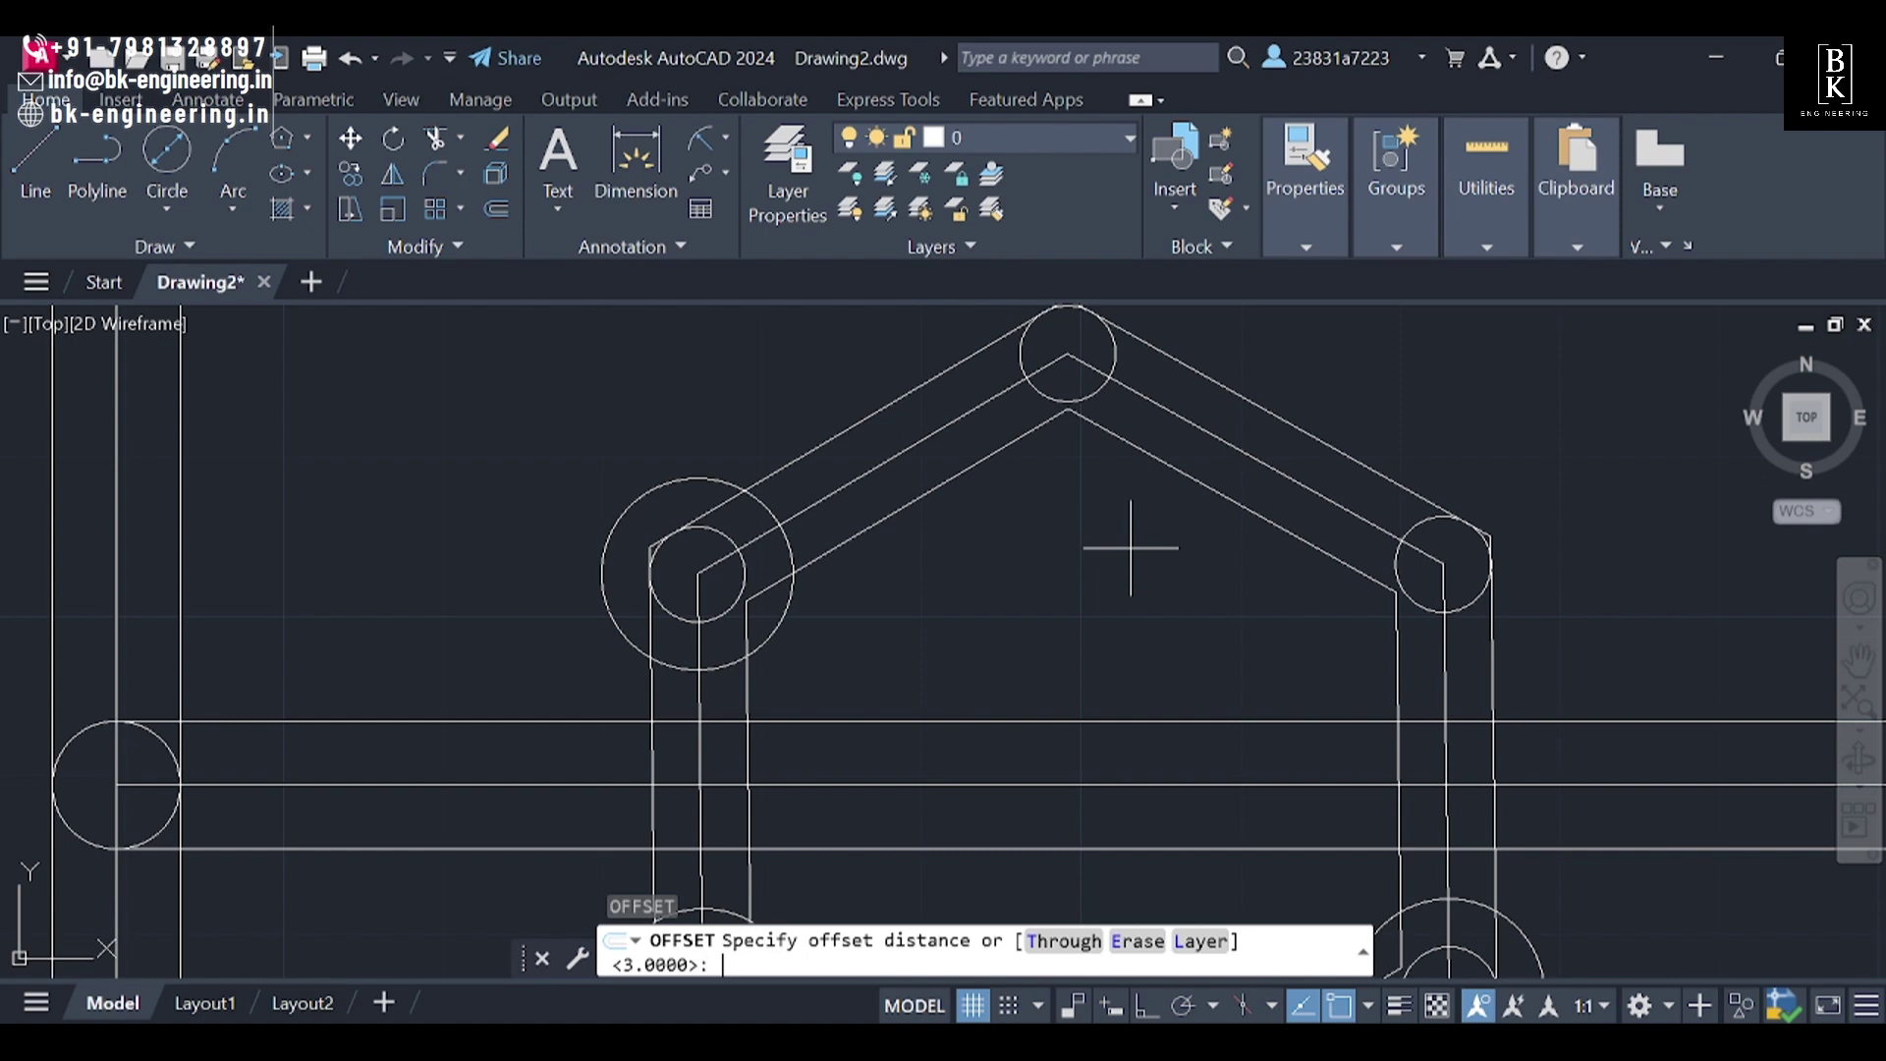
{"action": "key", "text": "Return"}
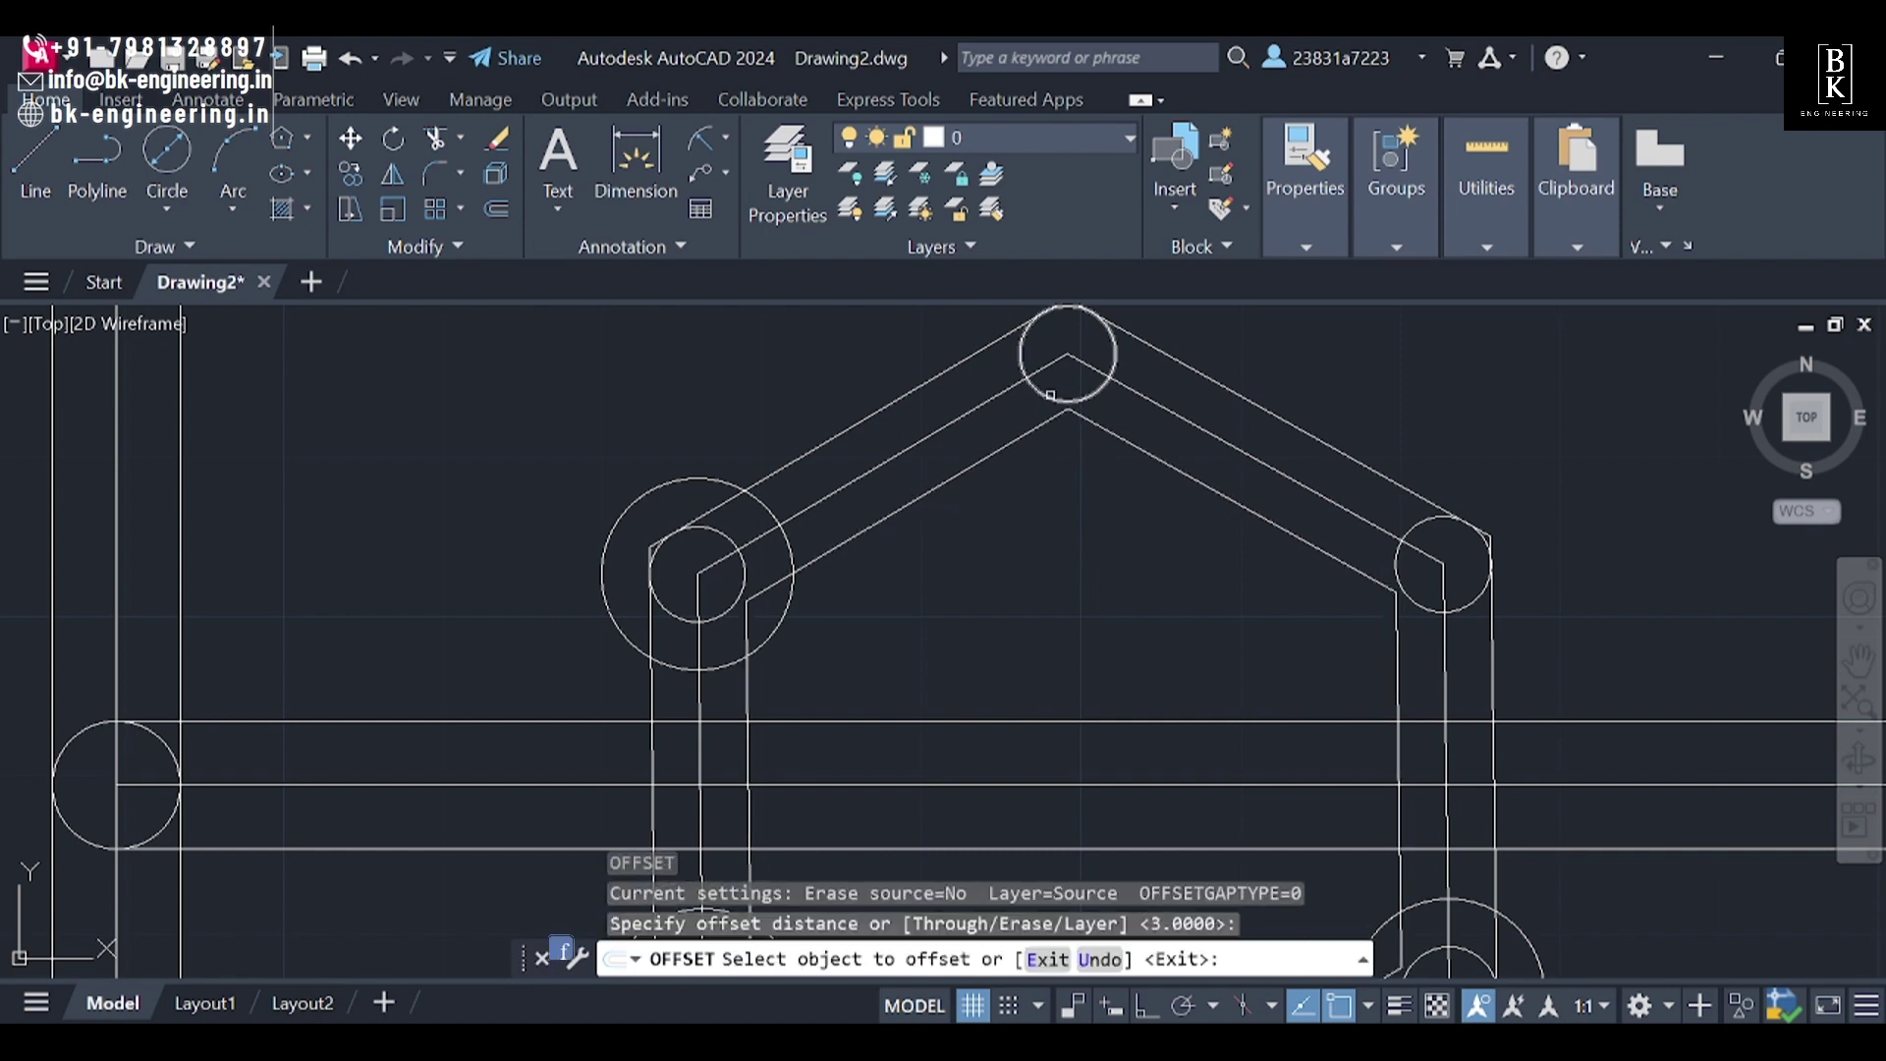
{"action": "left_click", "coordinate": [1078, 400]}
{"action": "left_click", "coordinate": [1056, 483]}
{"action": "left_click", "coordinate": [1422, 609]}
{"action": "left_click", "coordinate": [1370, 628]}
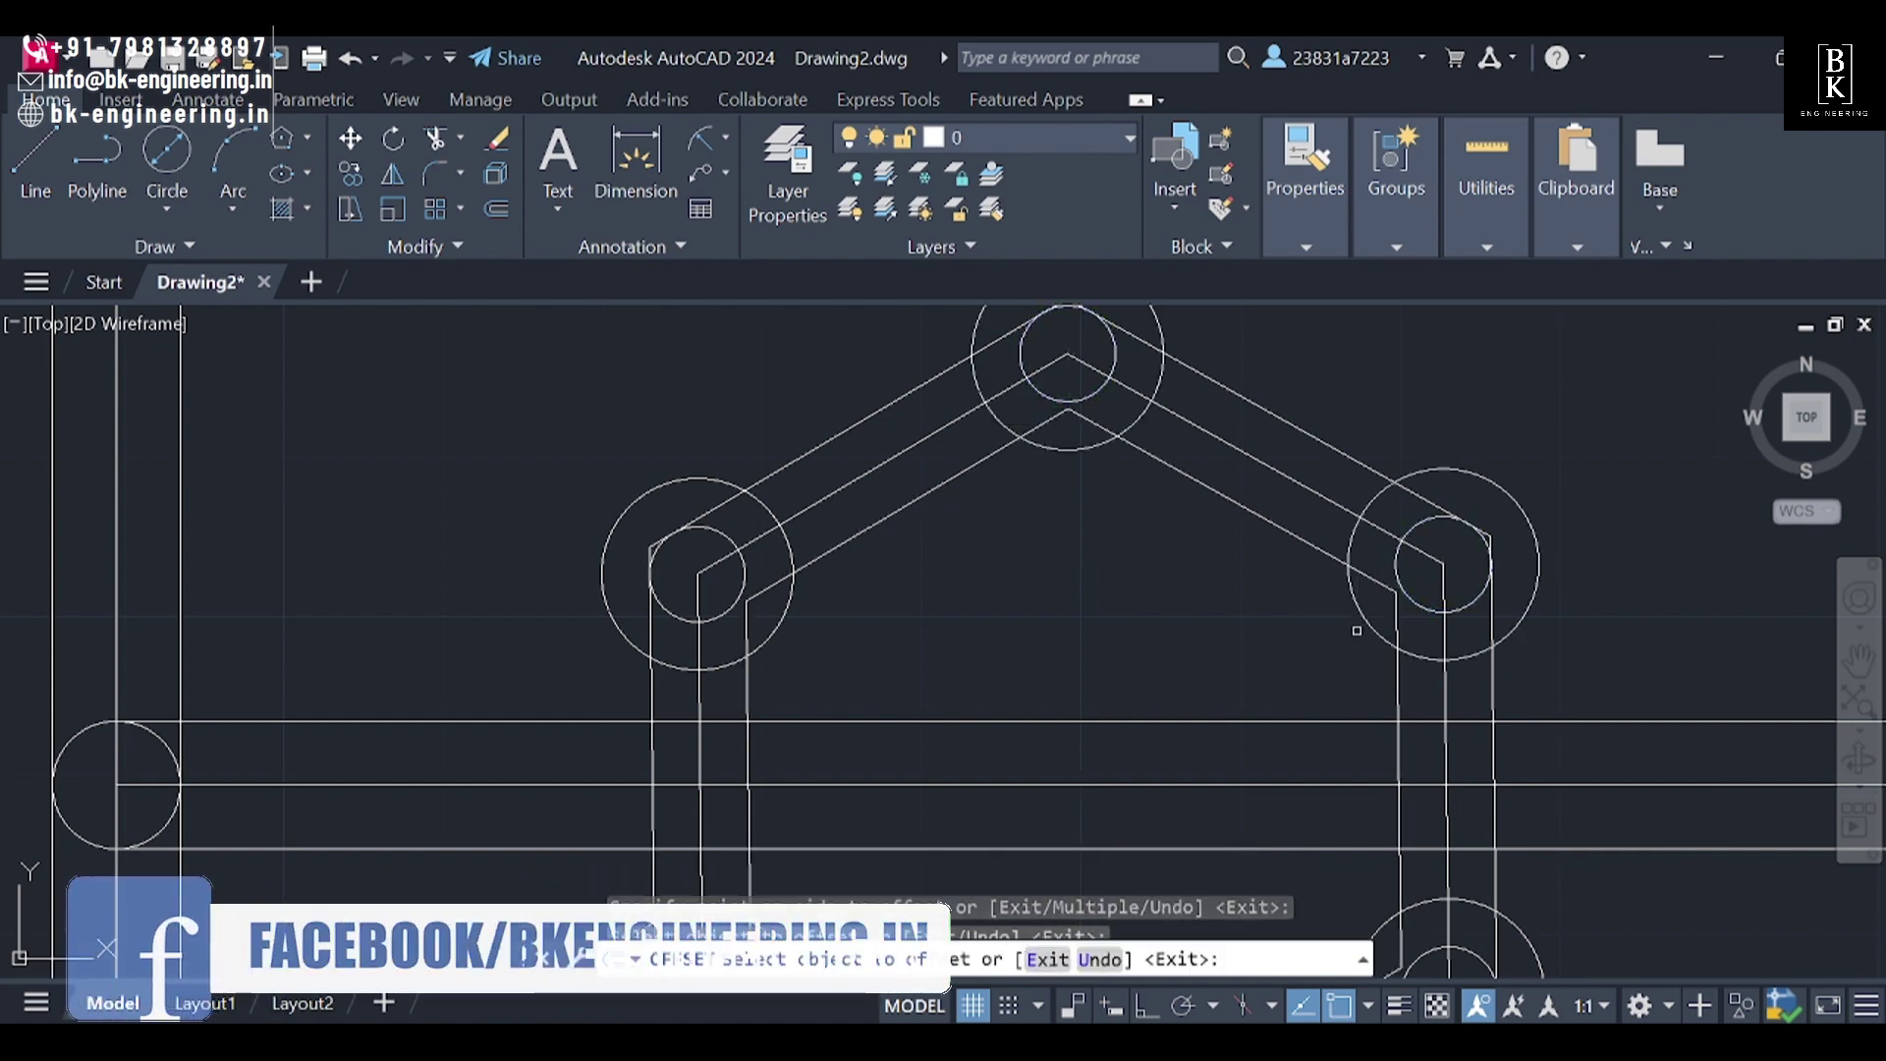
{"action": "key", "text": "Escape"}
{"action": "scroll", "coordinate": [1136, 631], "scroll_direction": "down", "scroll_amount": 4}
{"action": "middle_click_drag", "start_coordinate": [1137, 631], "coordinate": [1114, 577]}
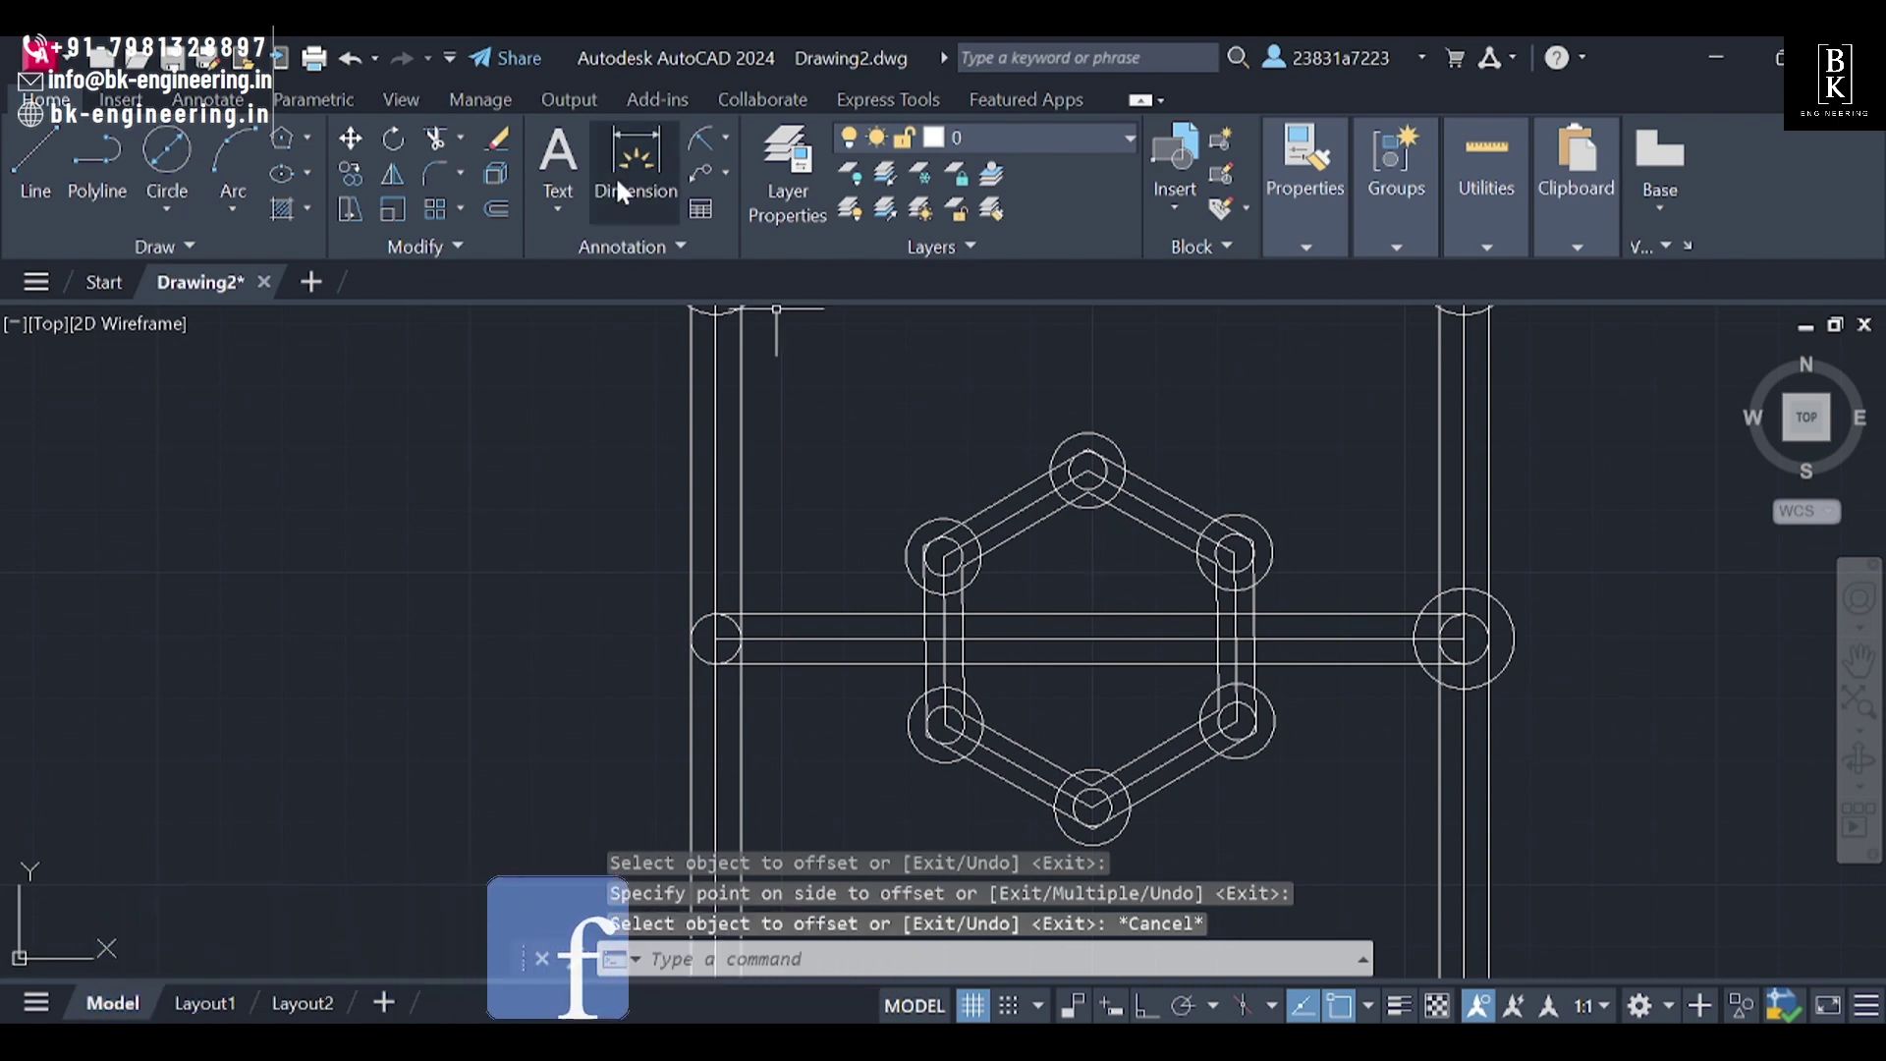
Step: Start a trim, inspect the hexagon lugs, then cancel it
{"action": "left_click", "coordinate": [437, 139]}
{"action": "scroll", "coordinate": [727, 565], "scroll_direction": "up", "scroll_amount": 2}
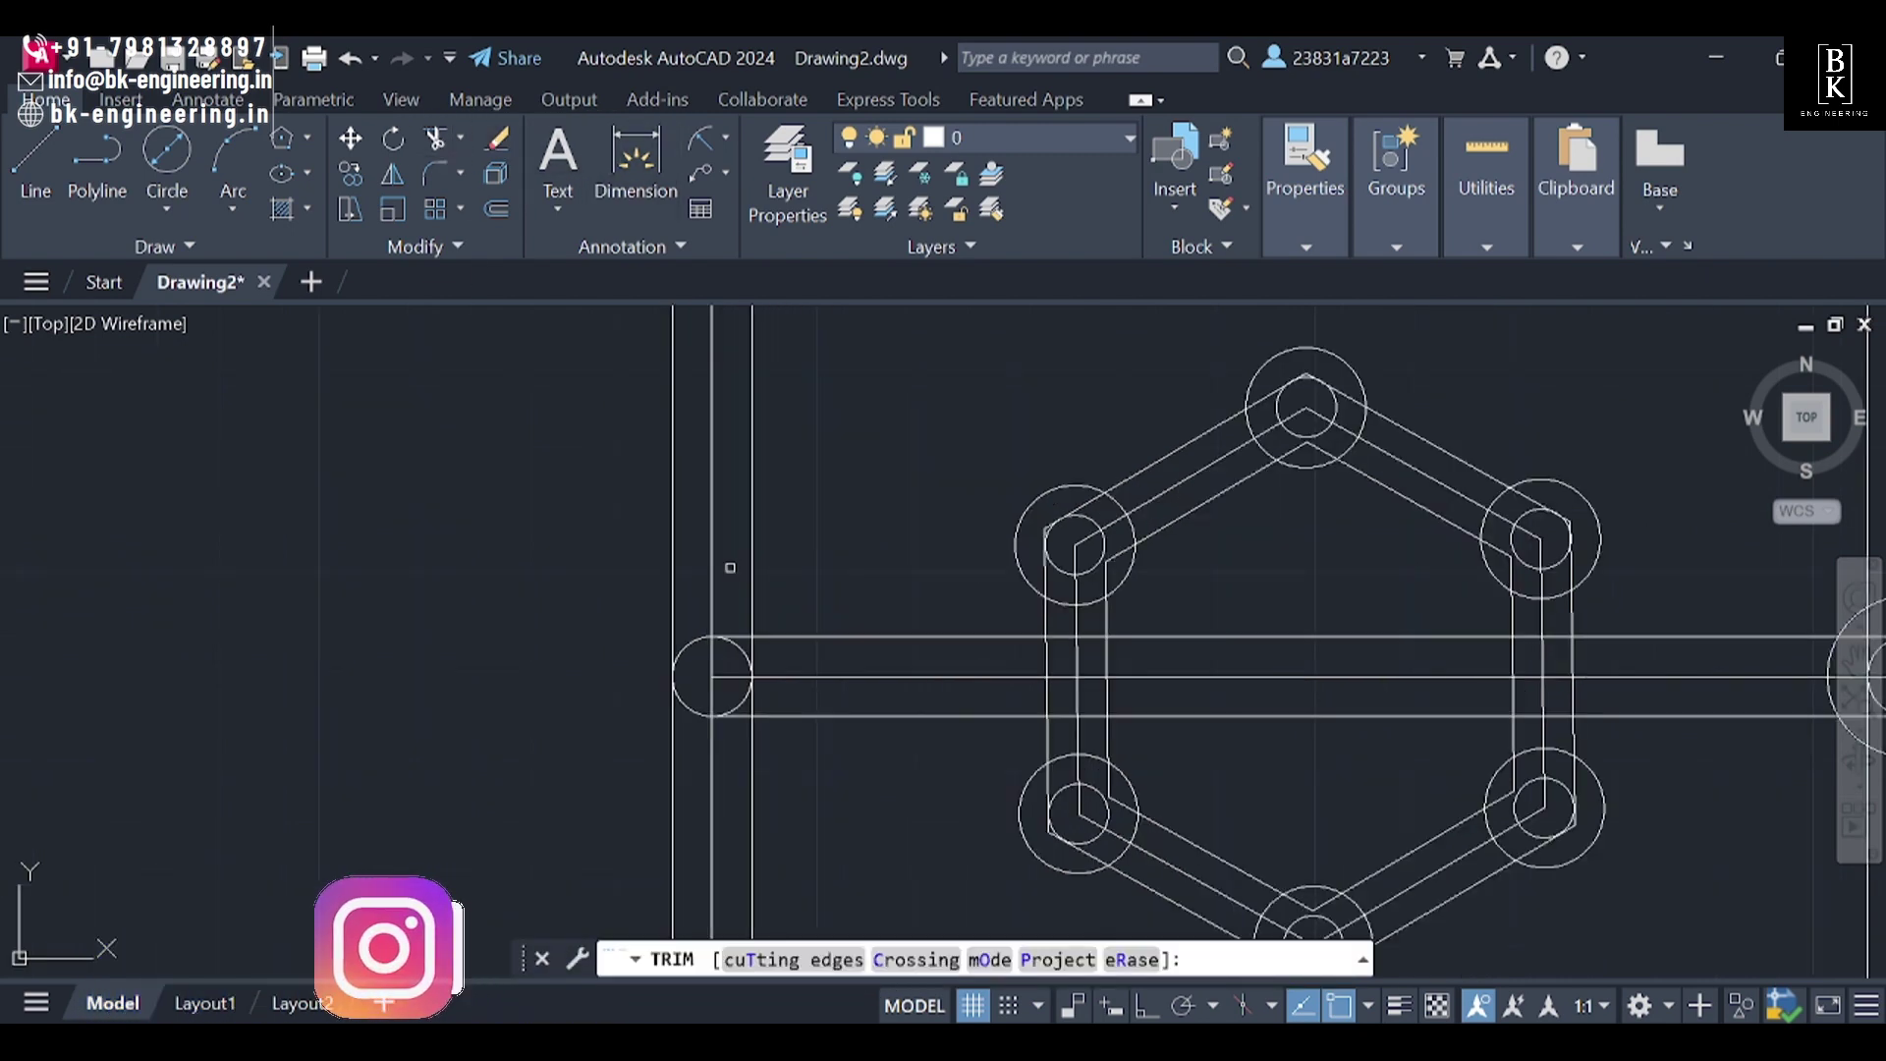
{"action": "scroll", "coordinate": [743, 639], "scroll_direction": "up", "scroll_amount": 1}
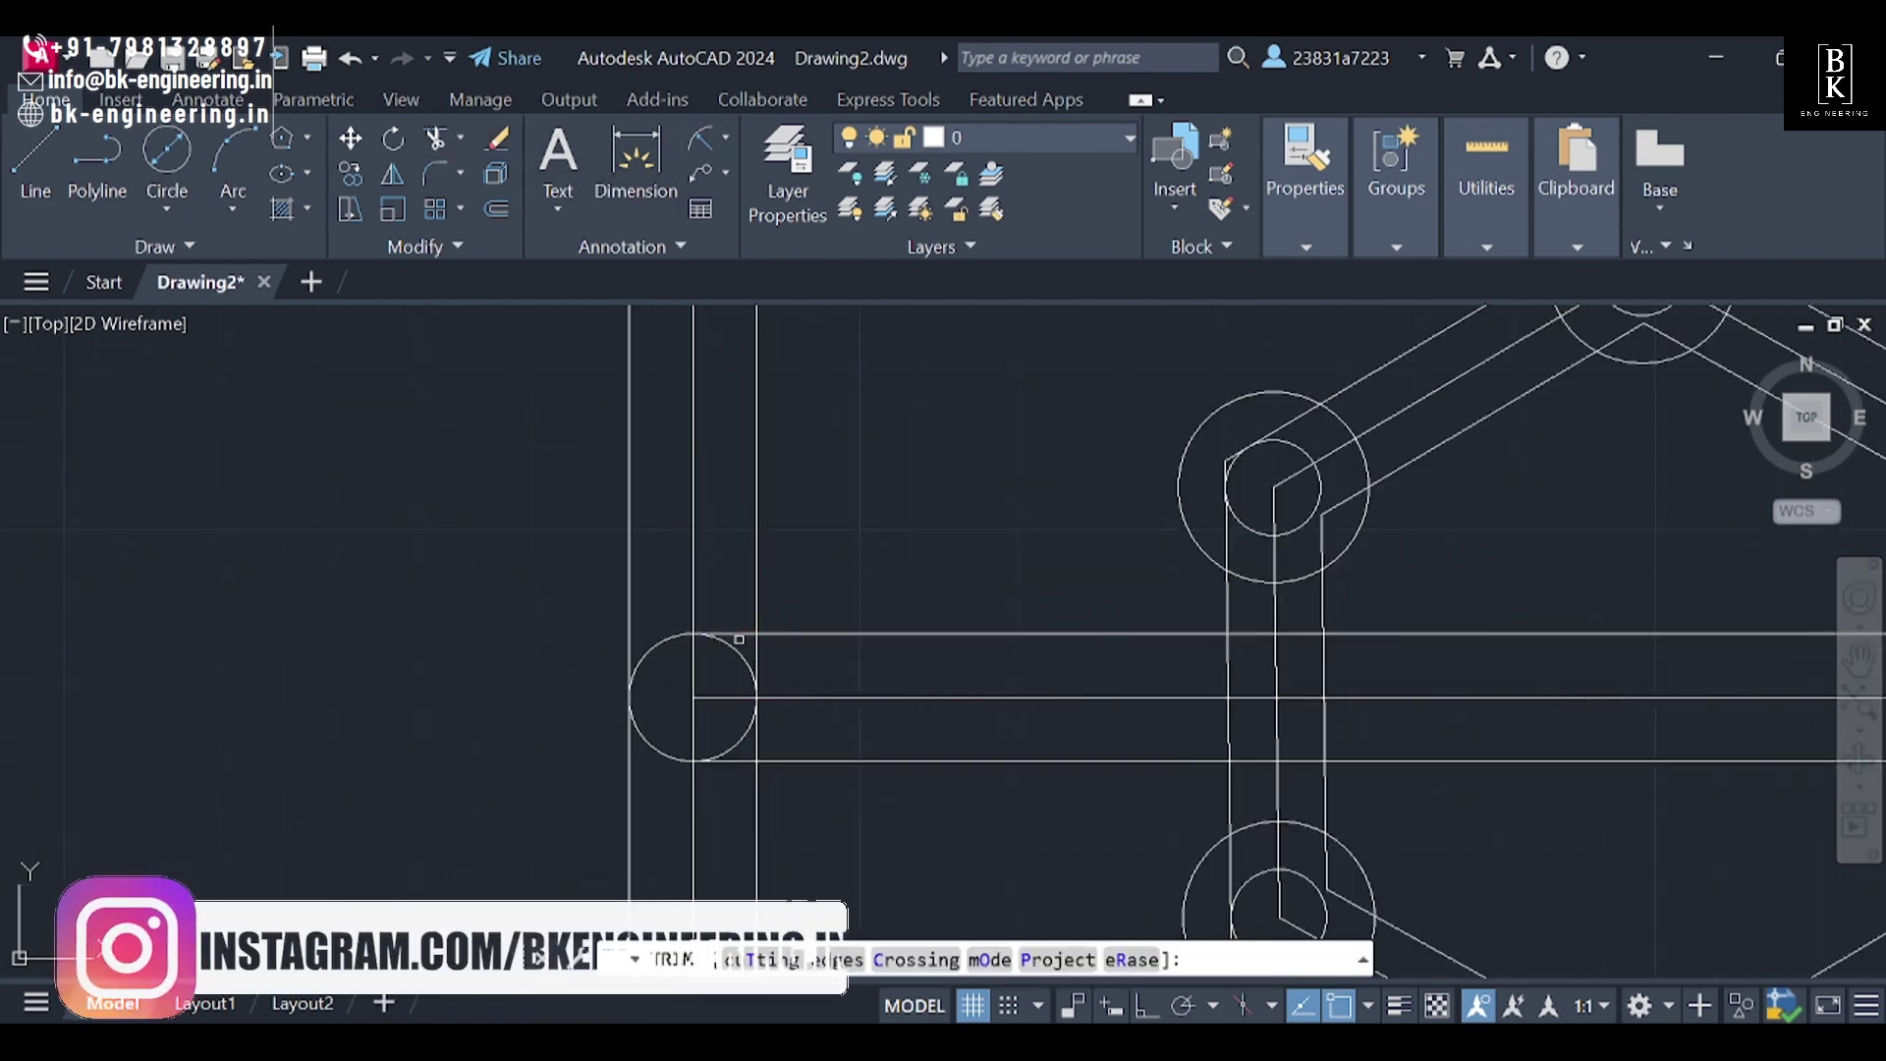
{"action": "scroll", "coordinate": [743, 640], "scroll_direction": "down", "scroll_amount": 3}
{"action": "scroll", "coordinate": [744, 640], "scroll_direction": "down", "scroll_amount": 2}
{"action": "scroll", "coordinate": [800, 503], "scroll_direction": "up", "scroll_amount": 6}
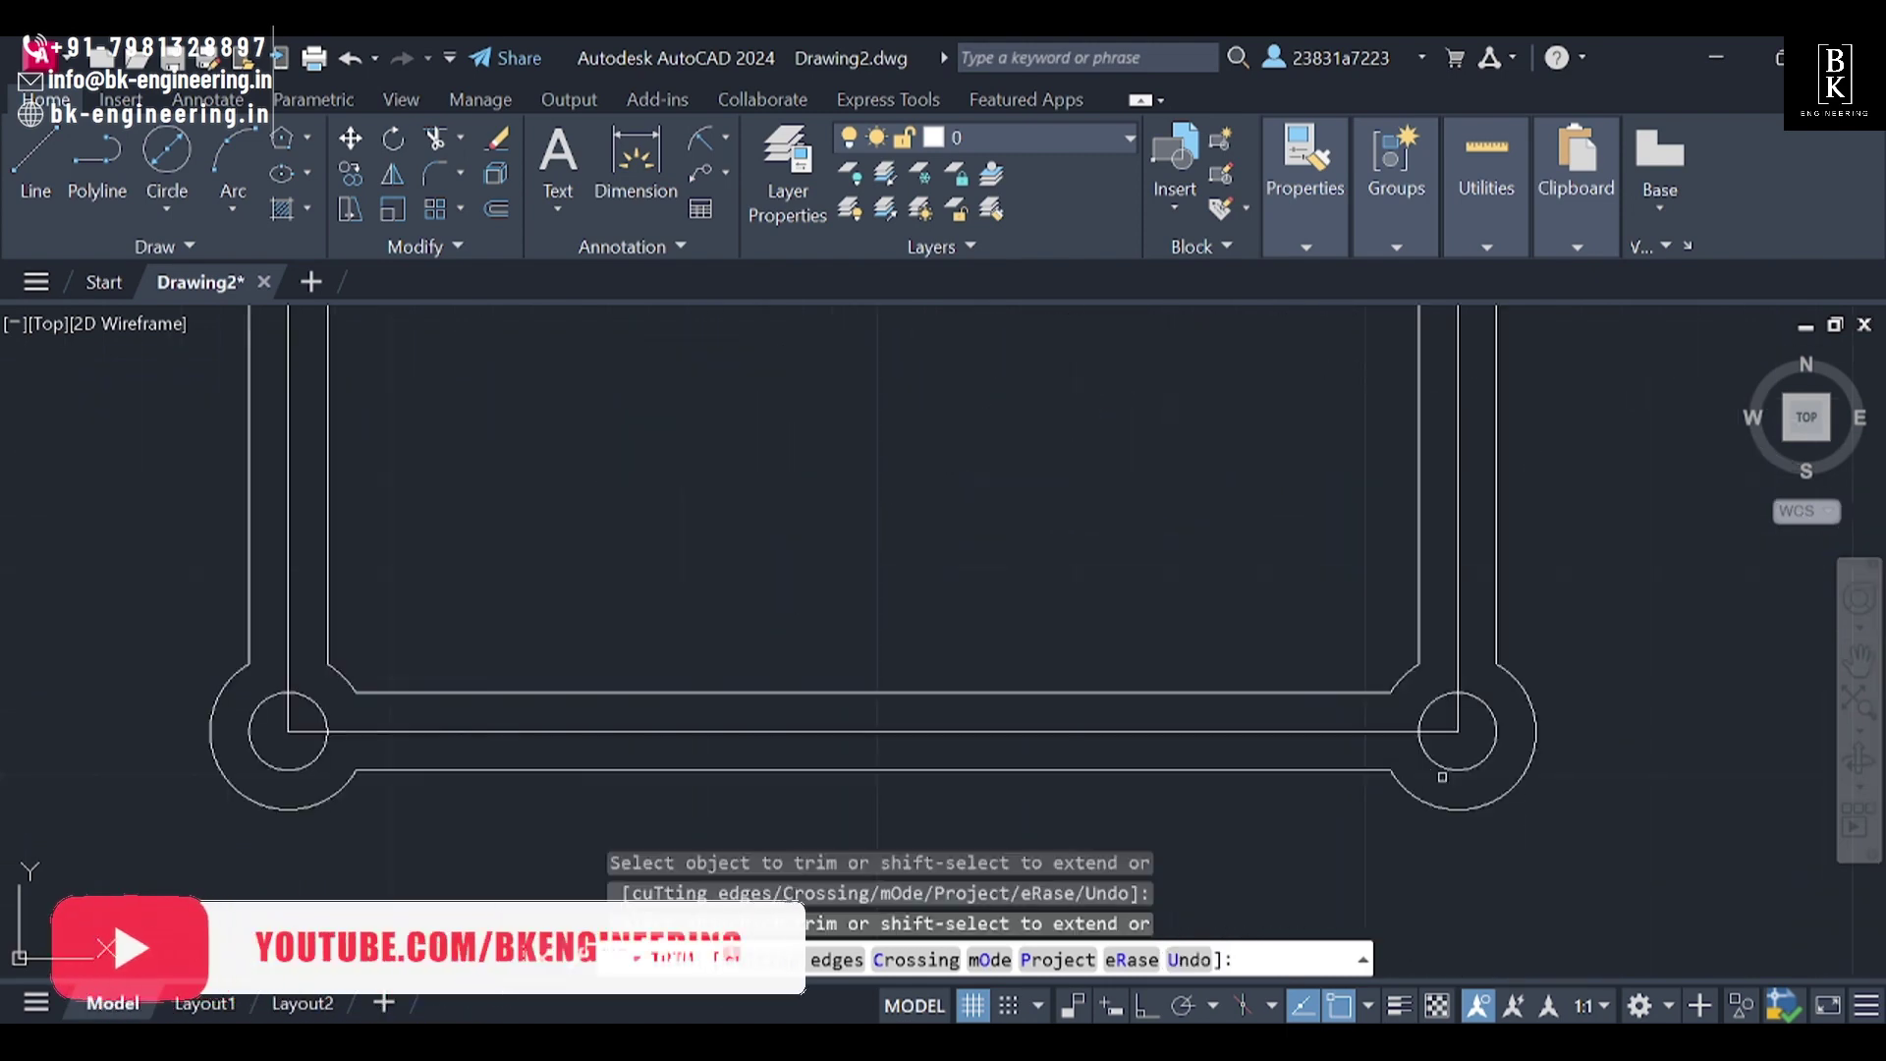
{"action": "scroll", "coordinate": [1252, 676], "scroll_direction": "down", "scroll_amount": 3}
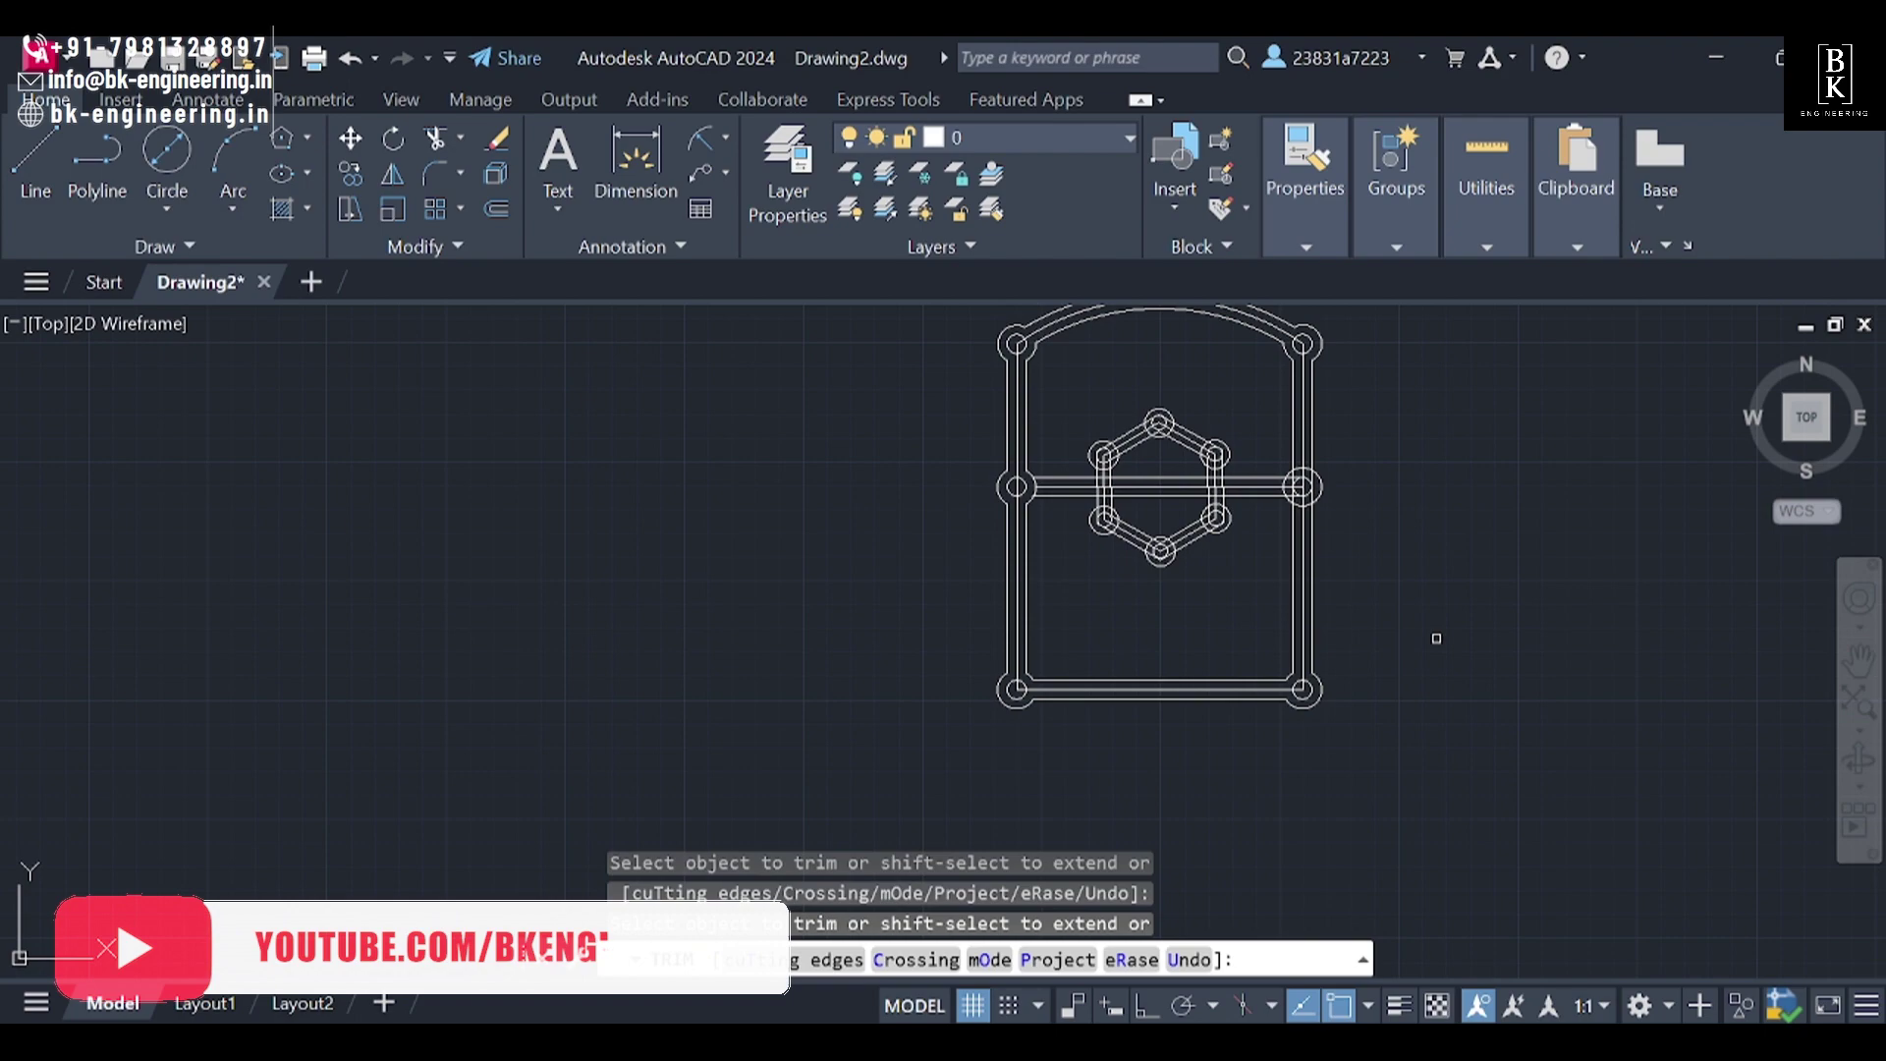
{"action": "key", "text": "Escape"}
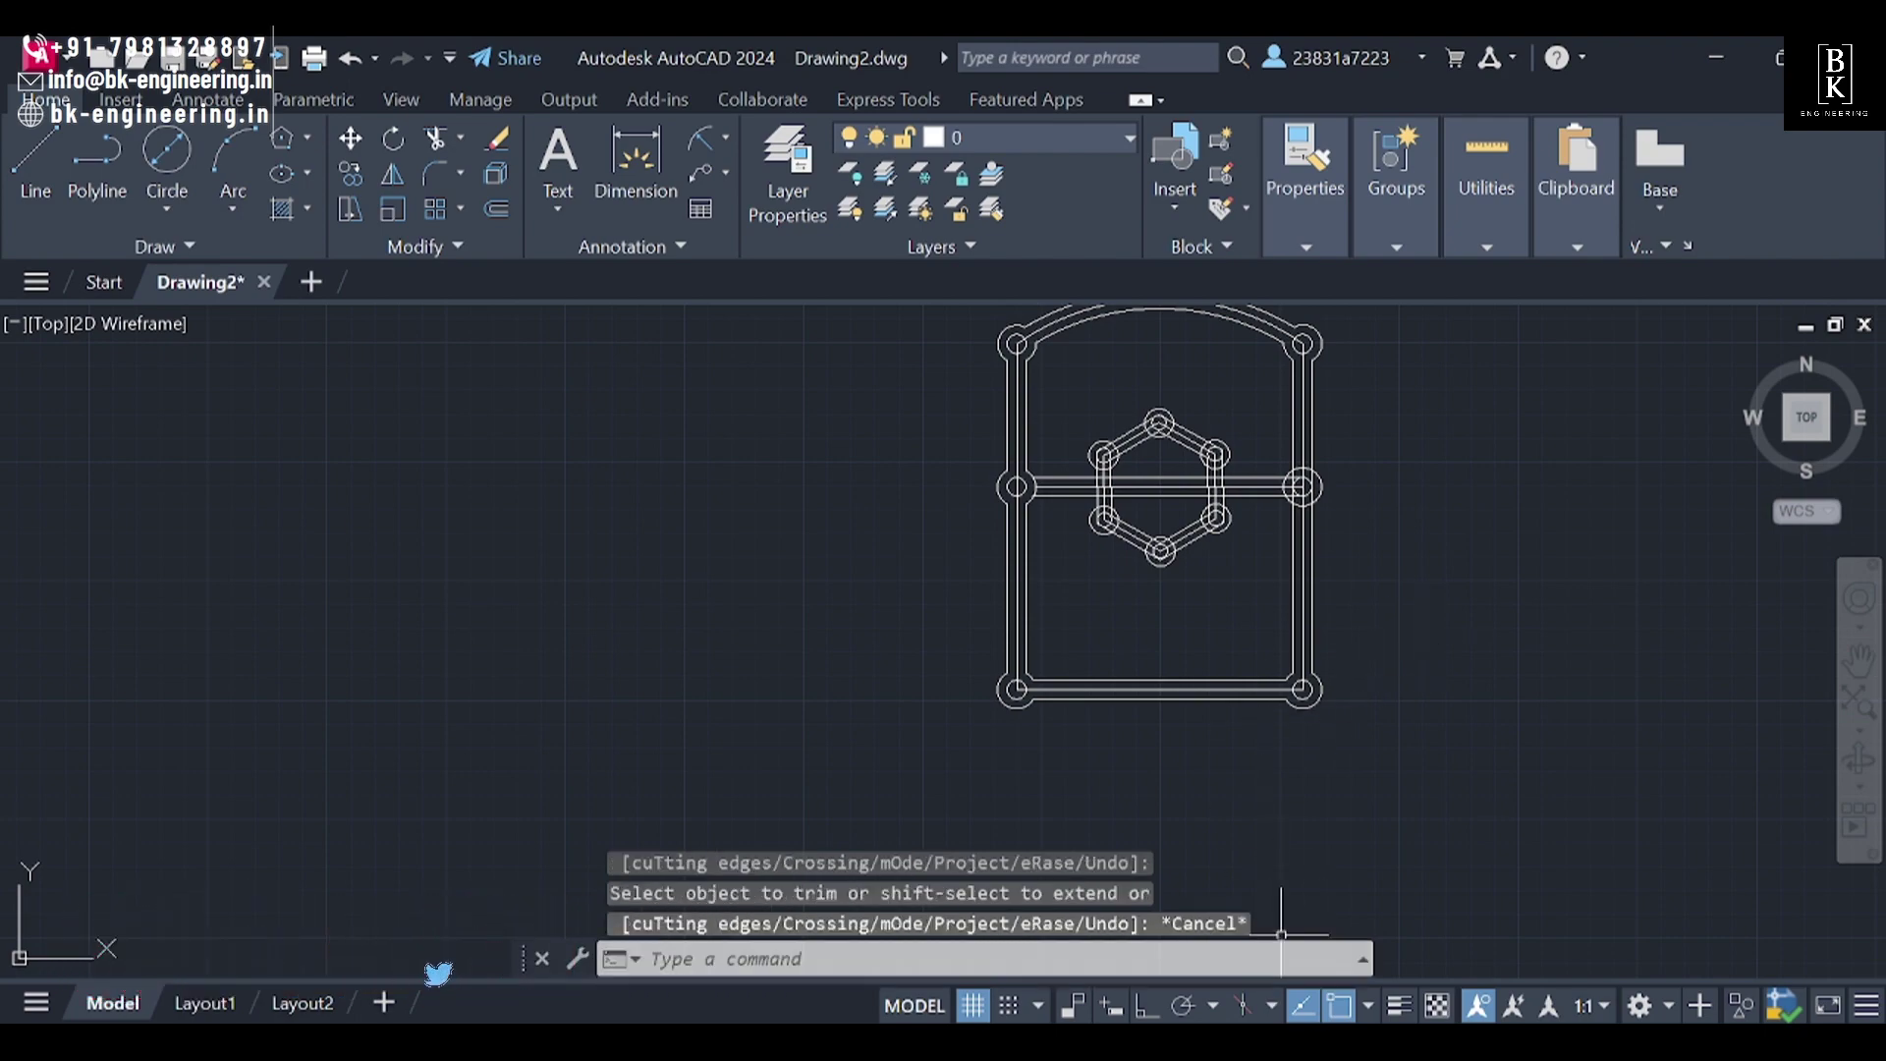
{"action": "left_click", "coordinate": [1333, 1000]}
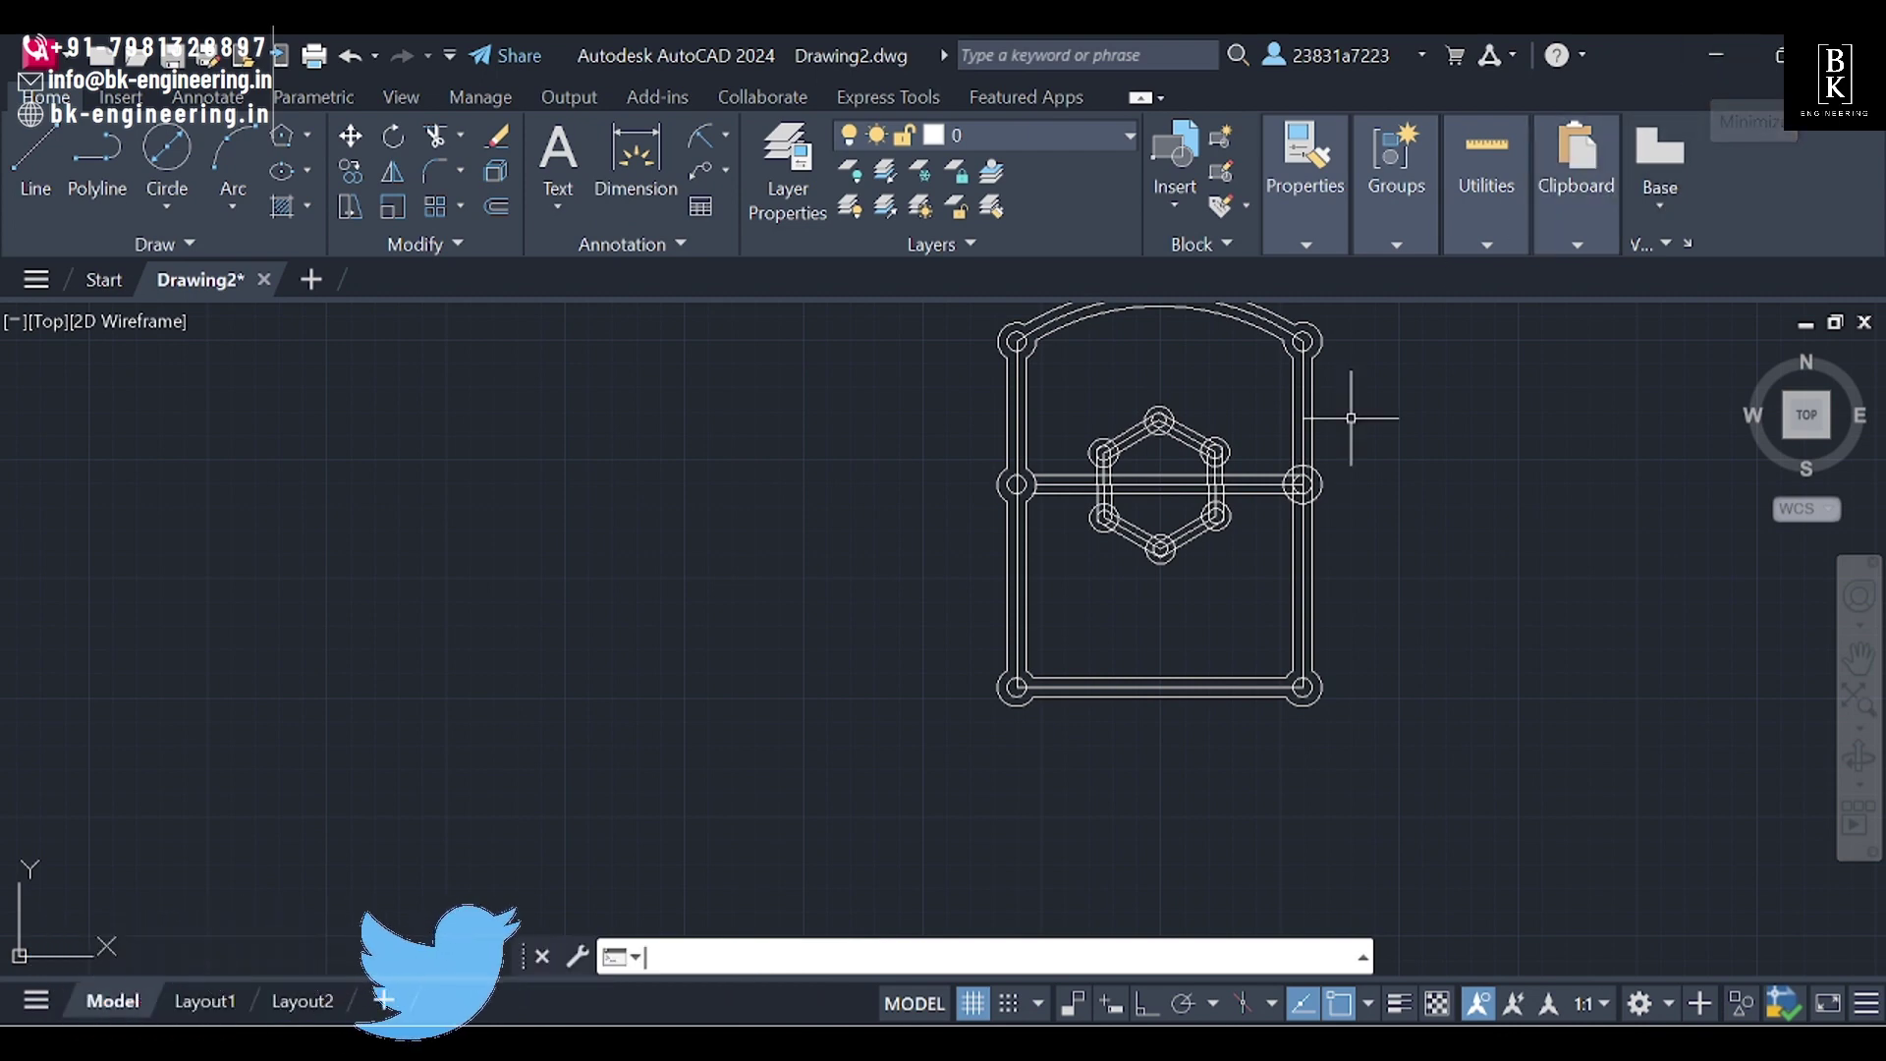
{"action": "scroll", "coordinate": [1081, 452], "scroll_direction": "up", "scroll_amount": 4}
{"action": "scroll", "coordinate": [1197, 406], "scroll_direction": "up", "scroll_amount": 3}
{"action": "scroll", "coordinate": [1197, 406], "scroll_direction": "up", "scroll_amount": 2}
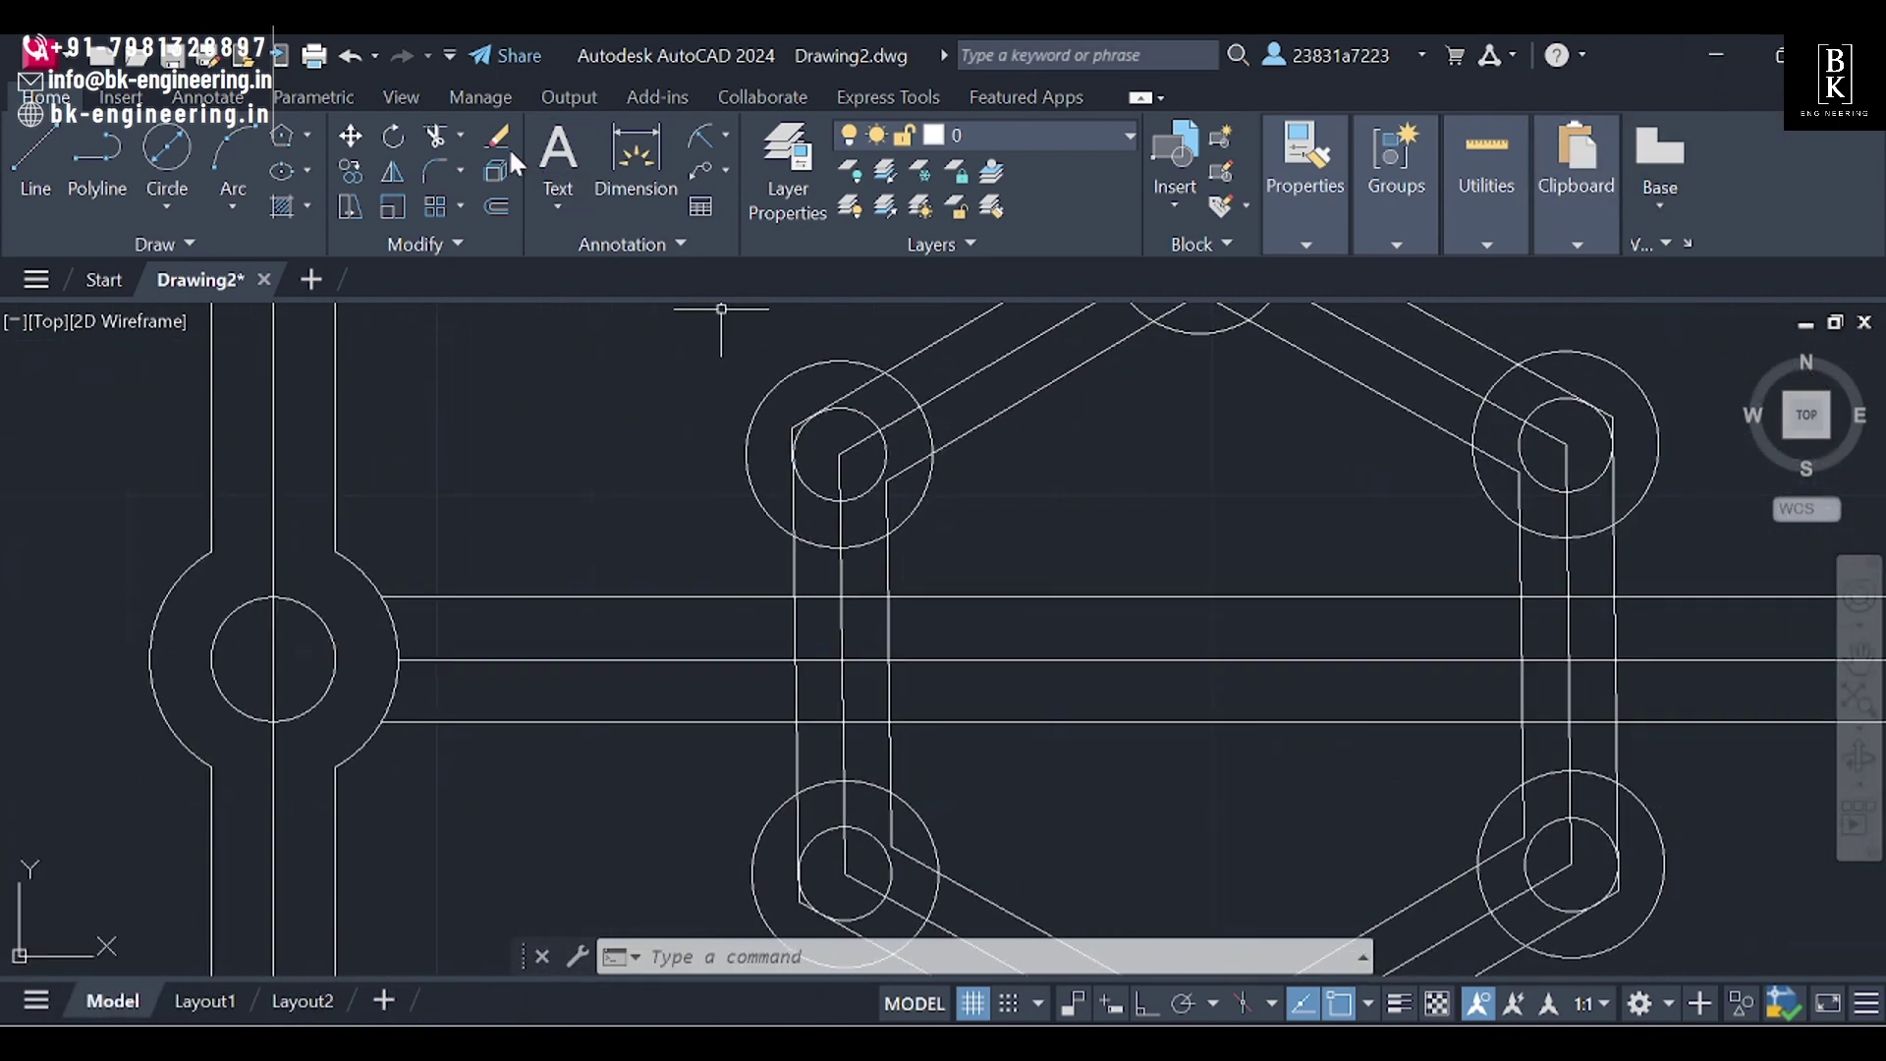
Step: Fence-trim the overlapping lines and lower arc at the upper-left lug
{"action": "left_click", "coordinate": [437, 148]}
{"action": "scroll", "coordinate": [839, 472], "scroll_direction": "up", "scroll_amount": 2}
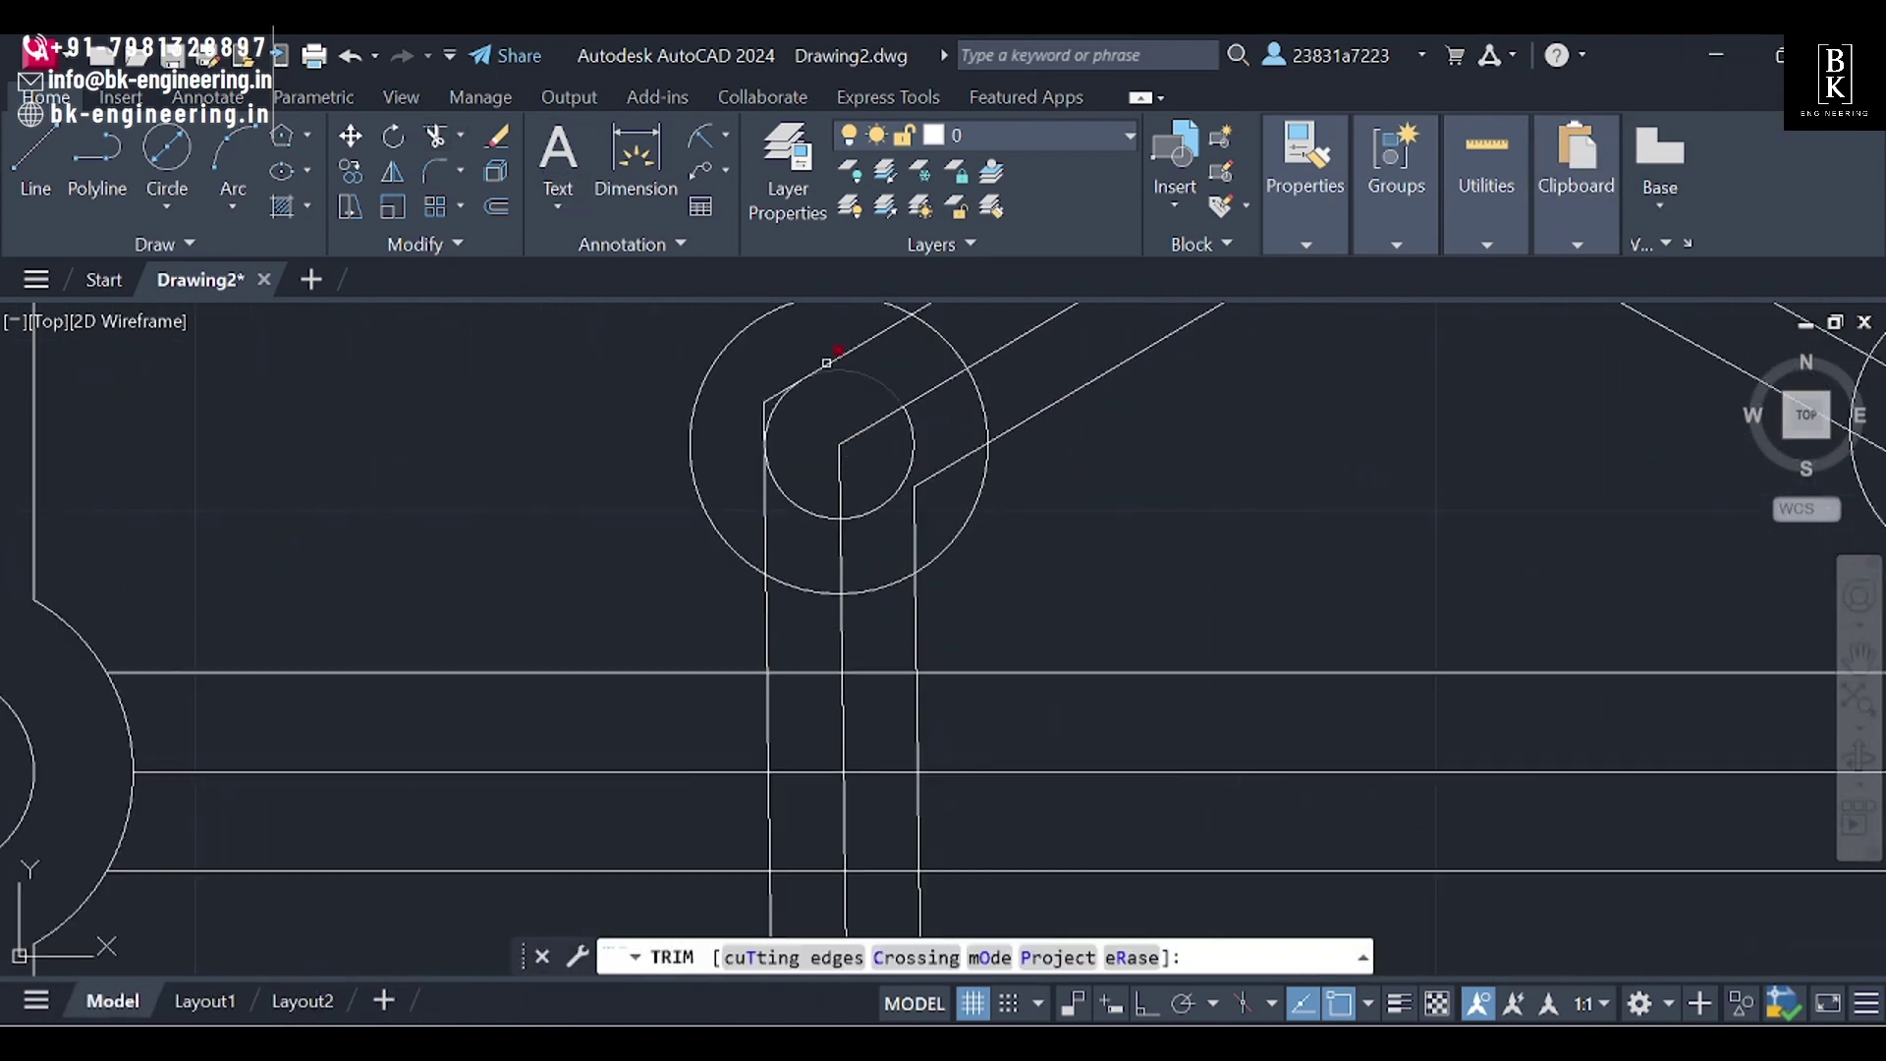
{"action": "left_click", "coordinate": [764, 400]}
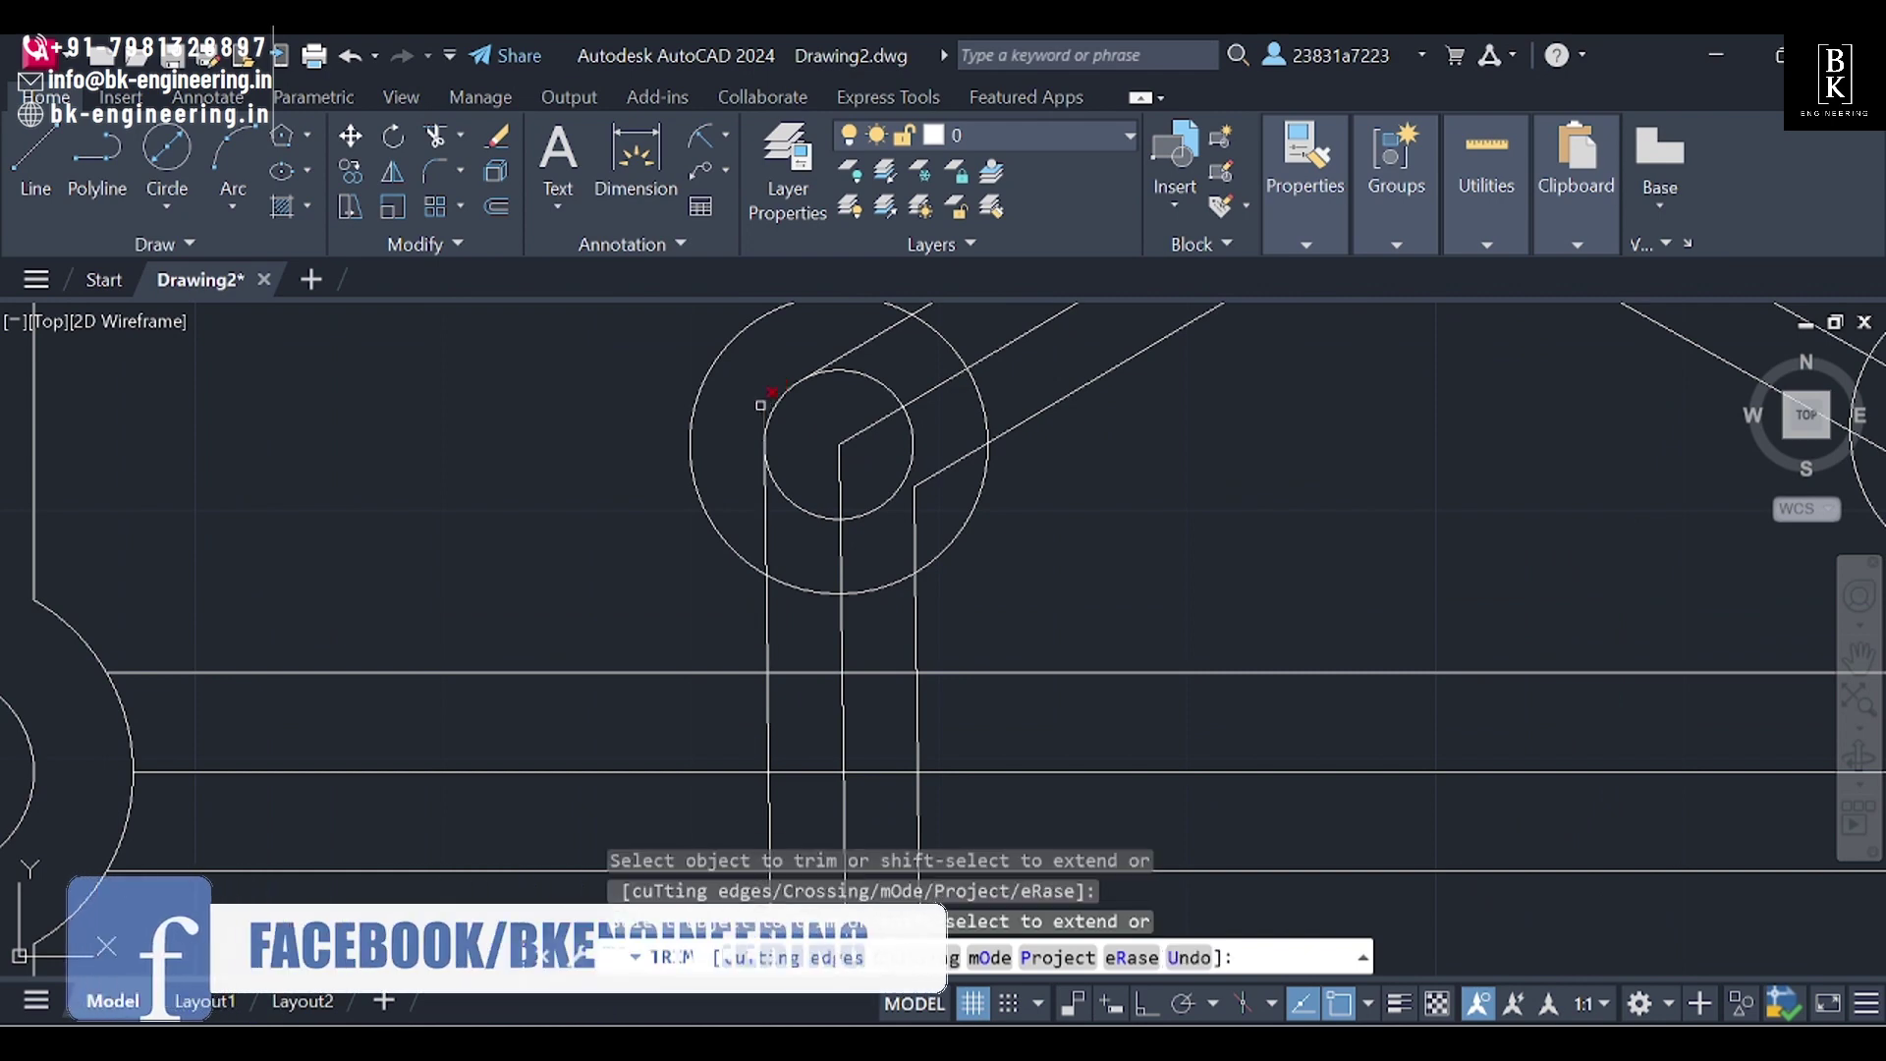
{"action": "left_click", "coordinate": [745, 499]}
{"action": "left_click", "coordinate": [815, 599]}
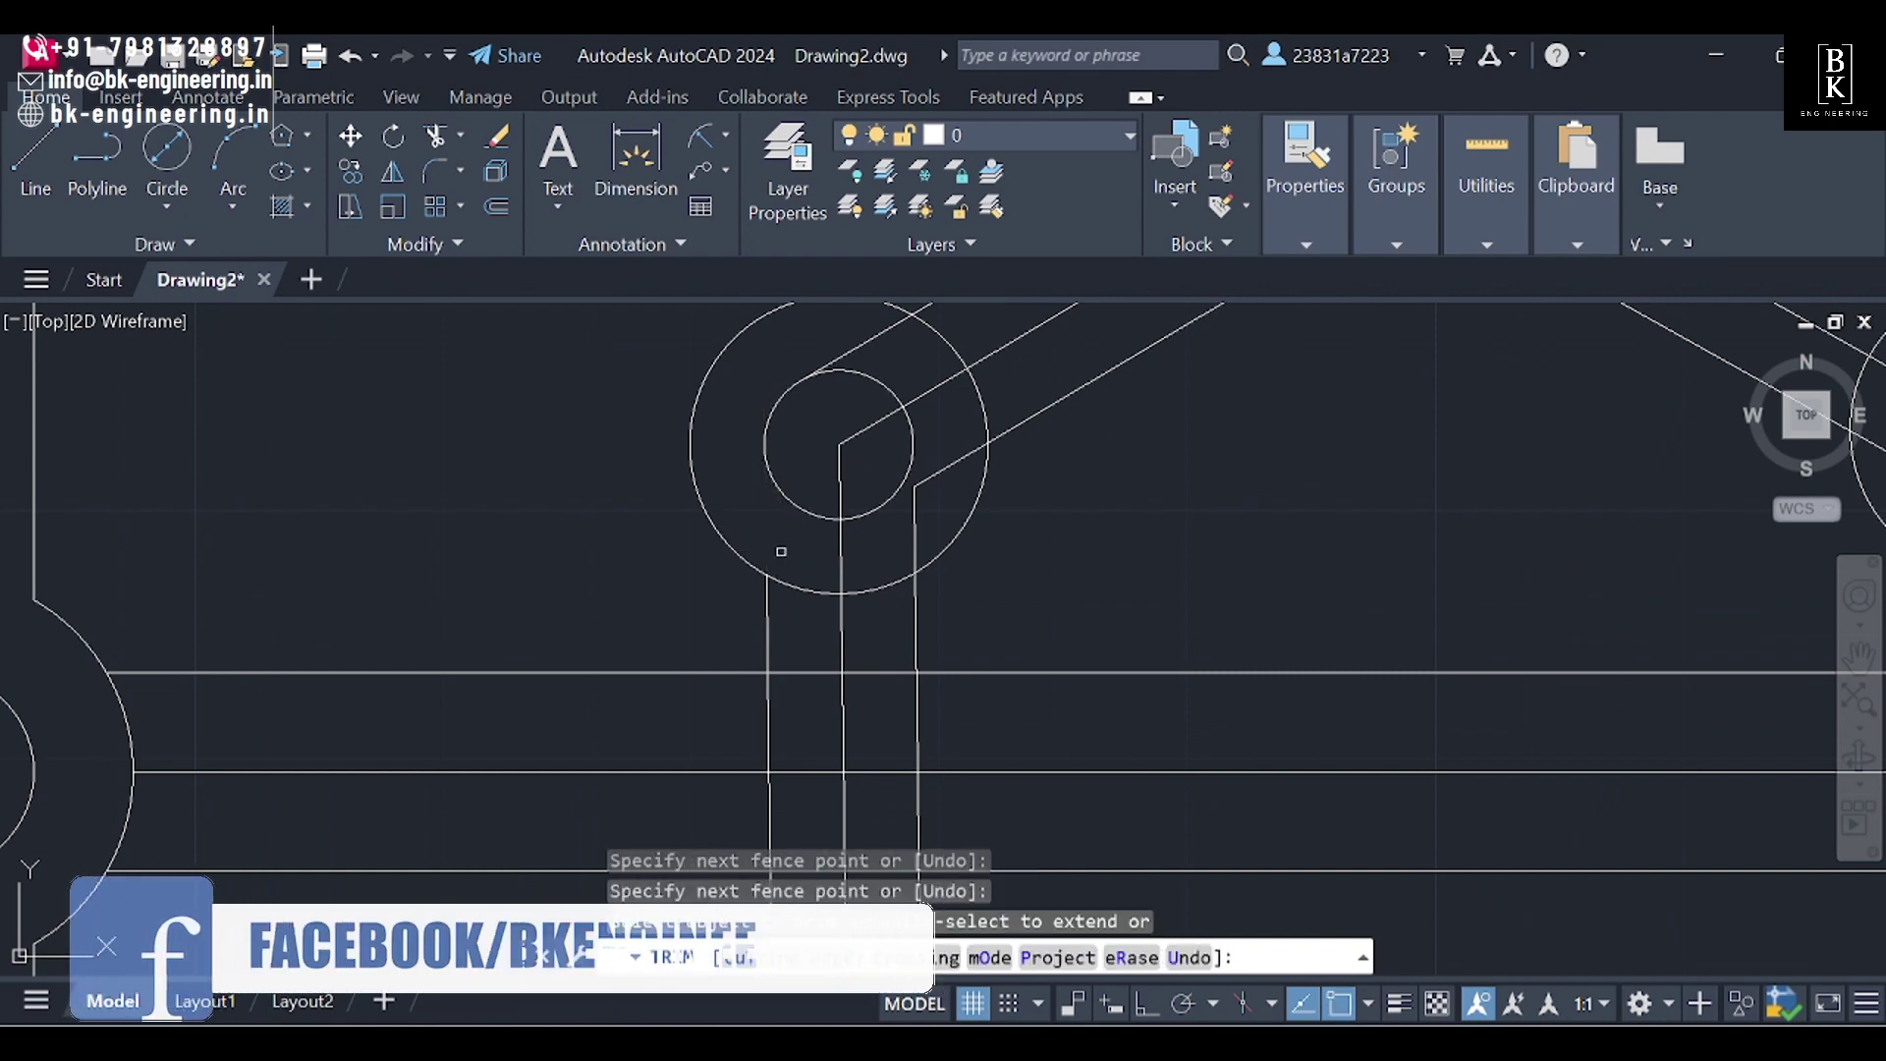
{"action": "key", "text": "Return"}
{"action": "left_click", "coordinate": [865, 635]}
{"action": "left_click", "coordinate": [882, 580]}
{"action": "key", "text": "Return"}
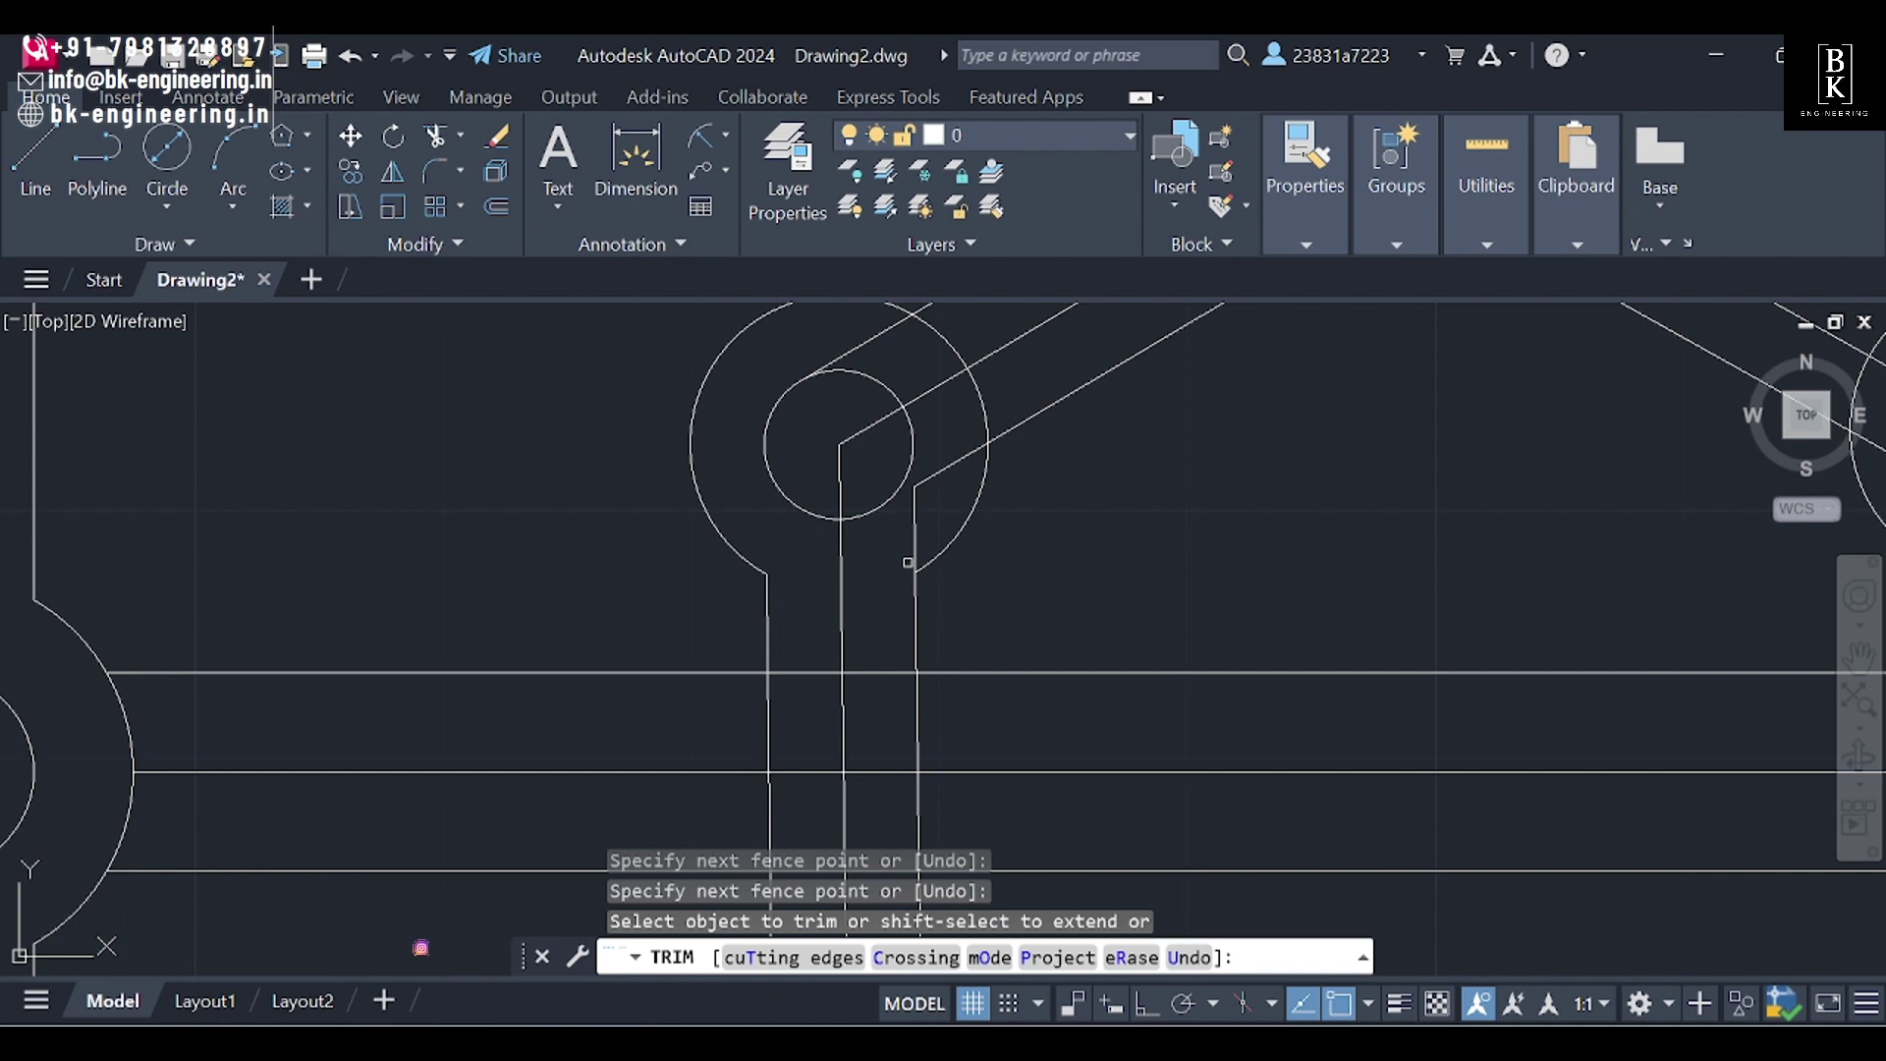
{"action": "left_click", "coordinate": [904, 543]}
{"action": "left_click", "coordinate": [958, 429]}
{"action": "key", "text": "Return"}
Step: Fence-trim the remaining overlaps and the arc between the arms
{"action": "left_click", "coordinate": [959, 379]}
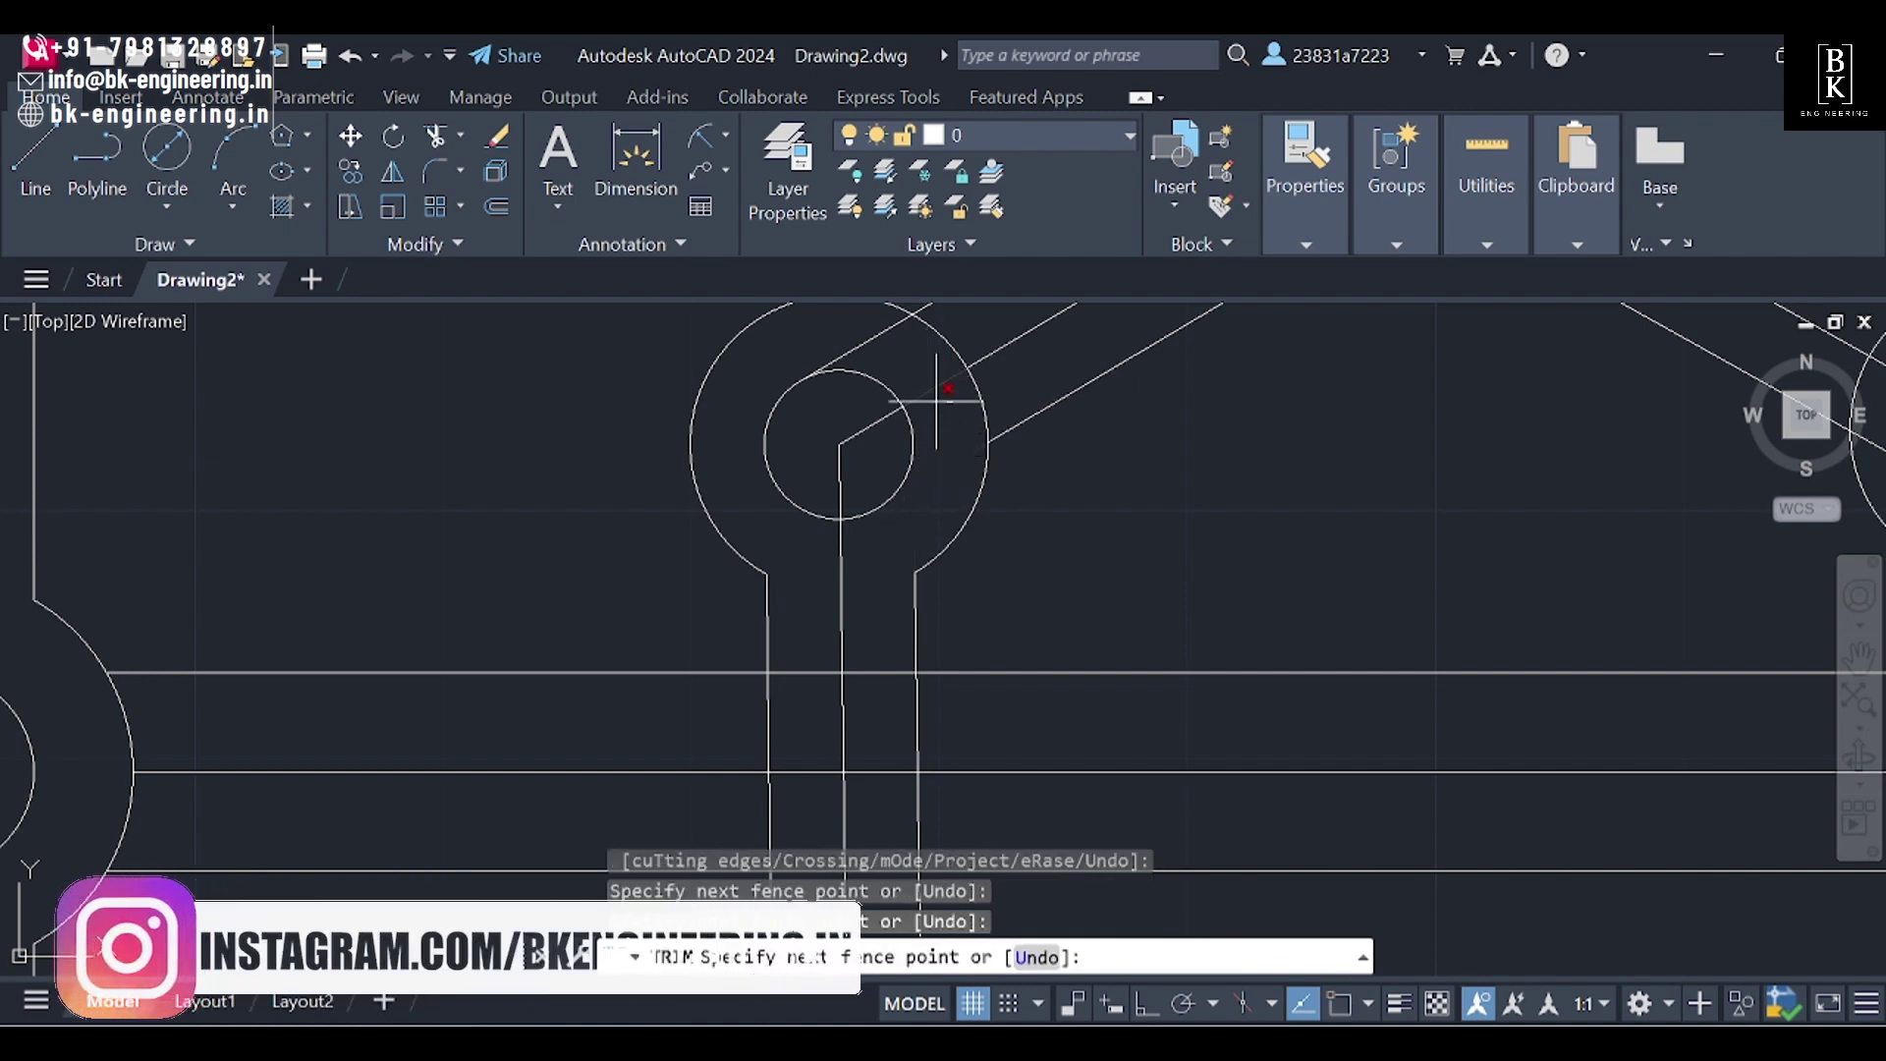
{"action": "key", "text": "Return"}
{"action": "left_click", "coordinate": [897, 356]}
{"action": "left_click", "coordinate": [913, 393]}
{"action": "key", "text": "Return"}
{"action": "scroll", "coordinate": [874, 437], "scroll_direction": "down", "scroll_amount": 3}
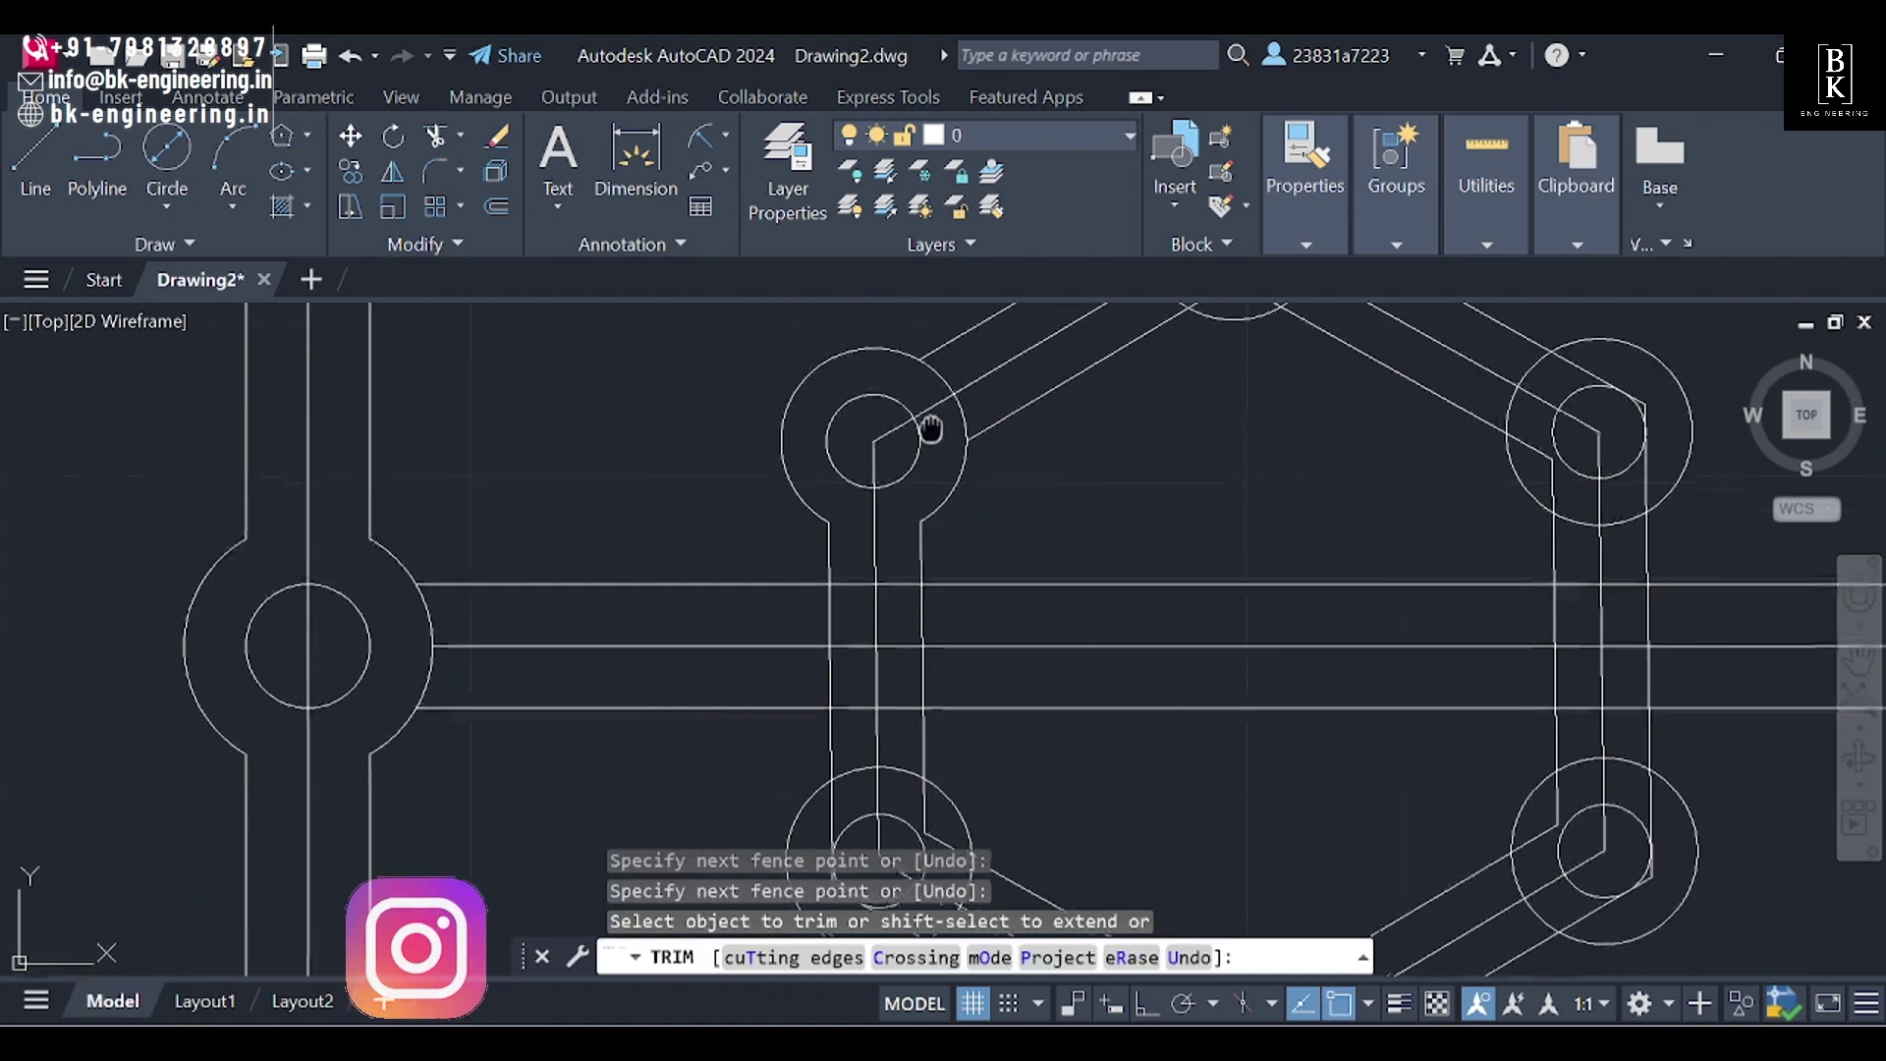
{"action": "left_click", "coordinate": [864, 433]}
{"action": "left_click", "coordinate": [897, 409]}
{"action": "key", "text": "Return"}
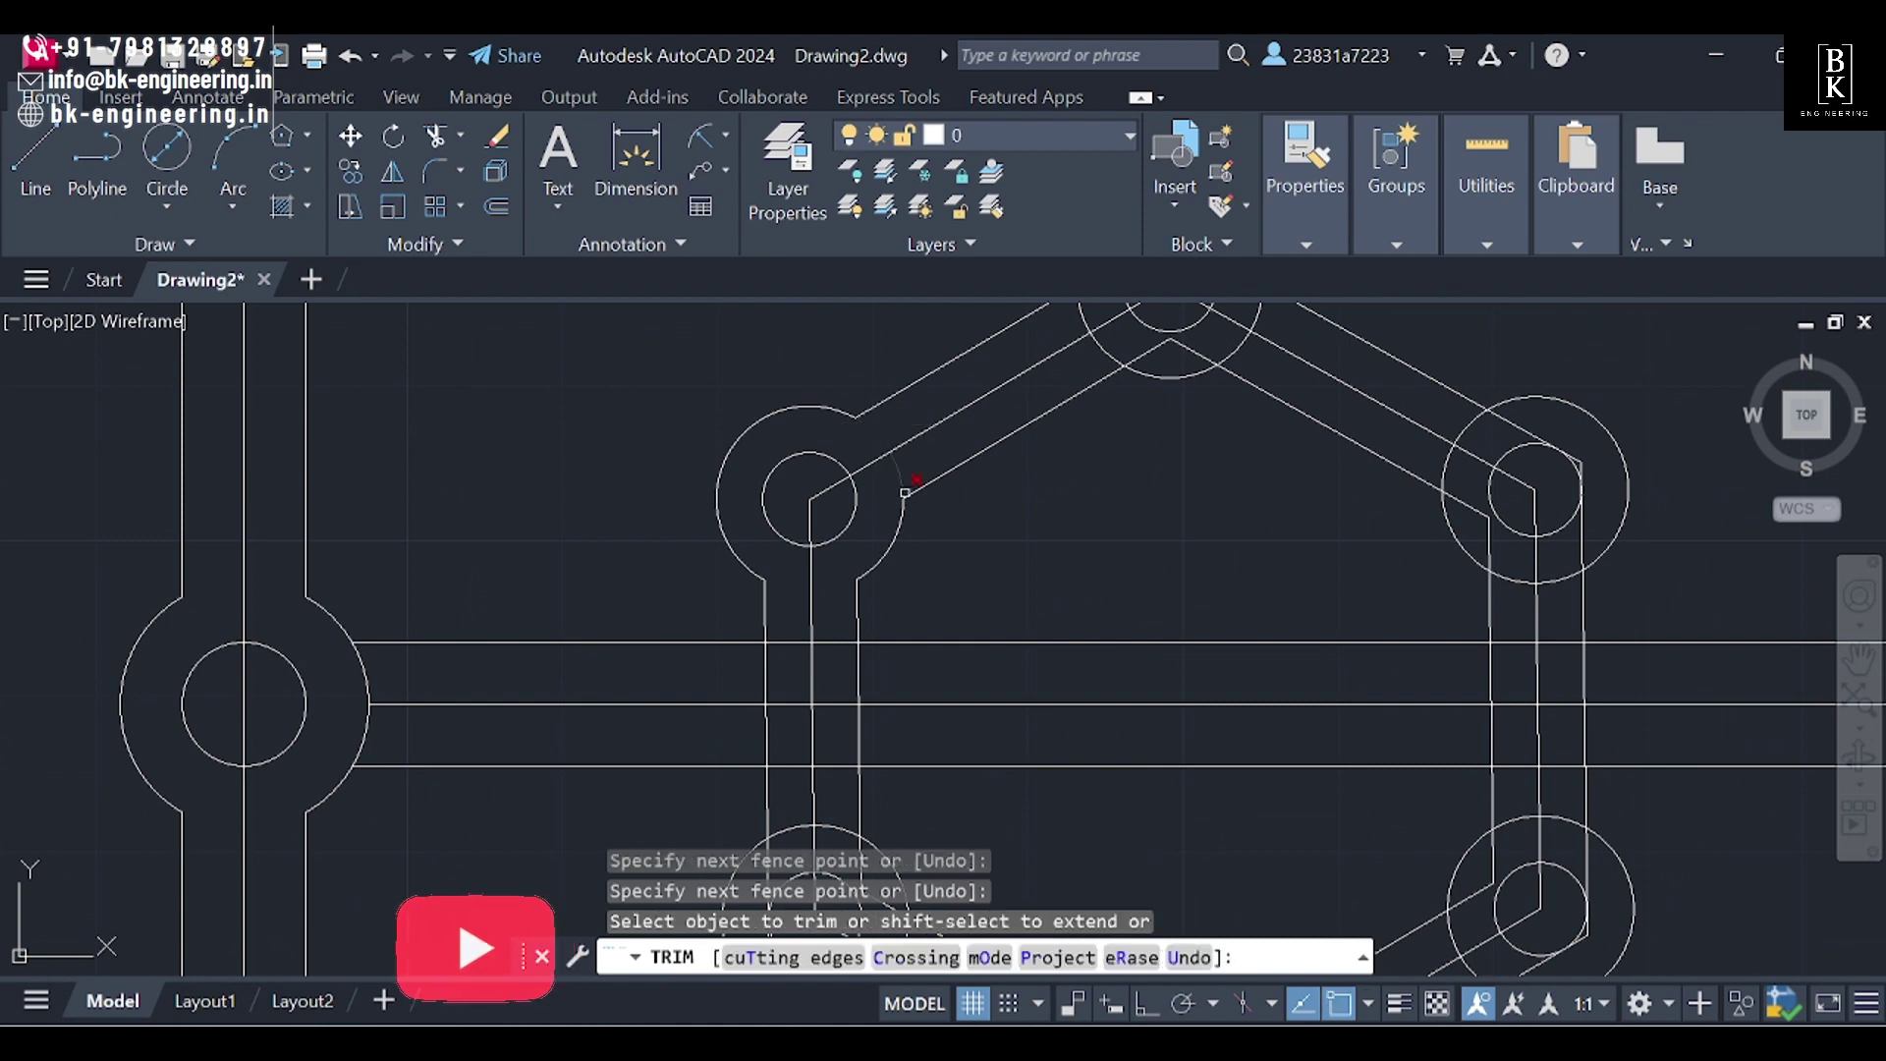
{"action": "scroll", "coordinate": [1059, 419], "scroll_direction": "down", "scroll_amount": 5}
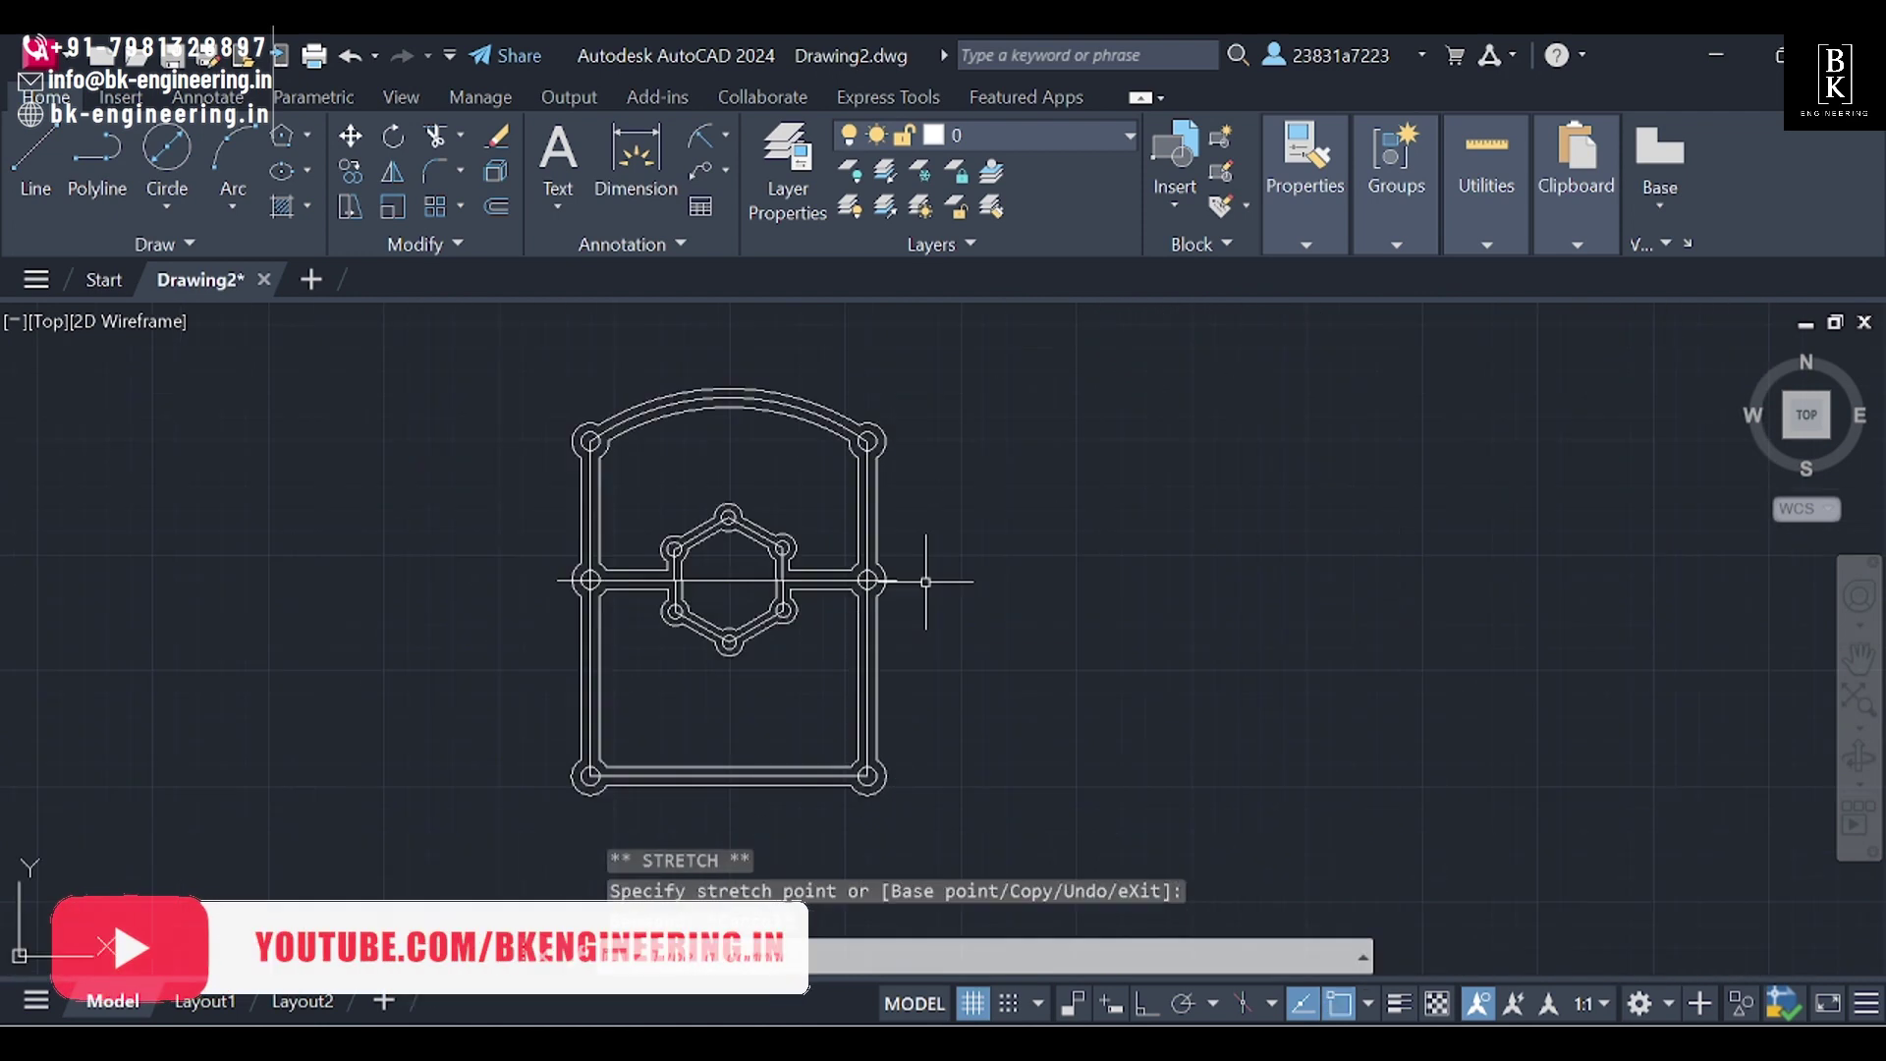
{"action": "key", "text": "Escape"}
{"action": "left_click", "coordinate": [34, 157]}
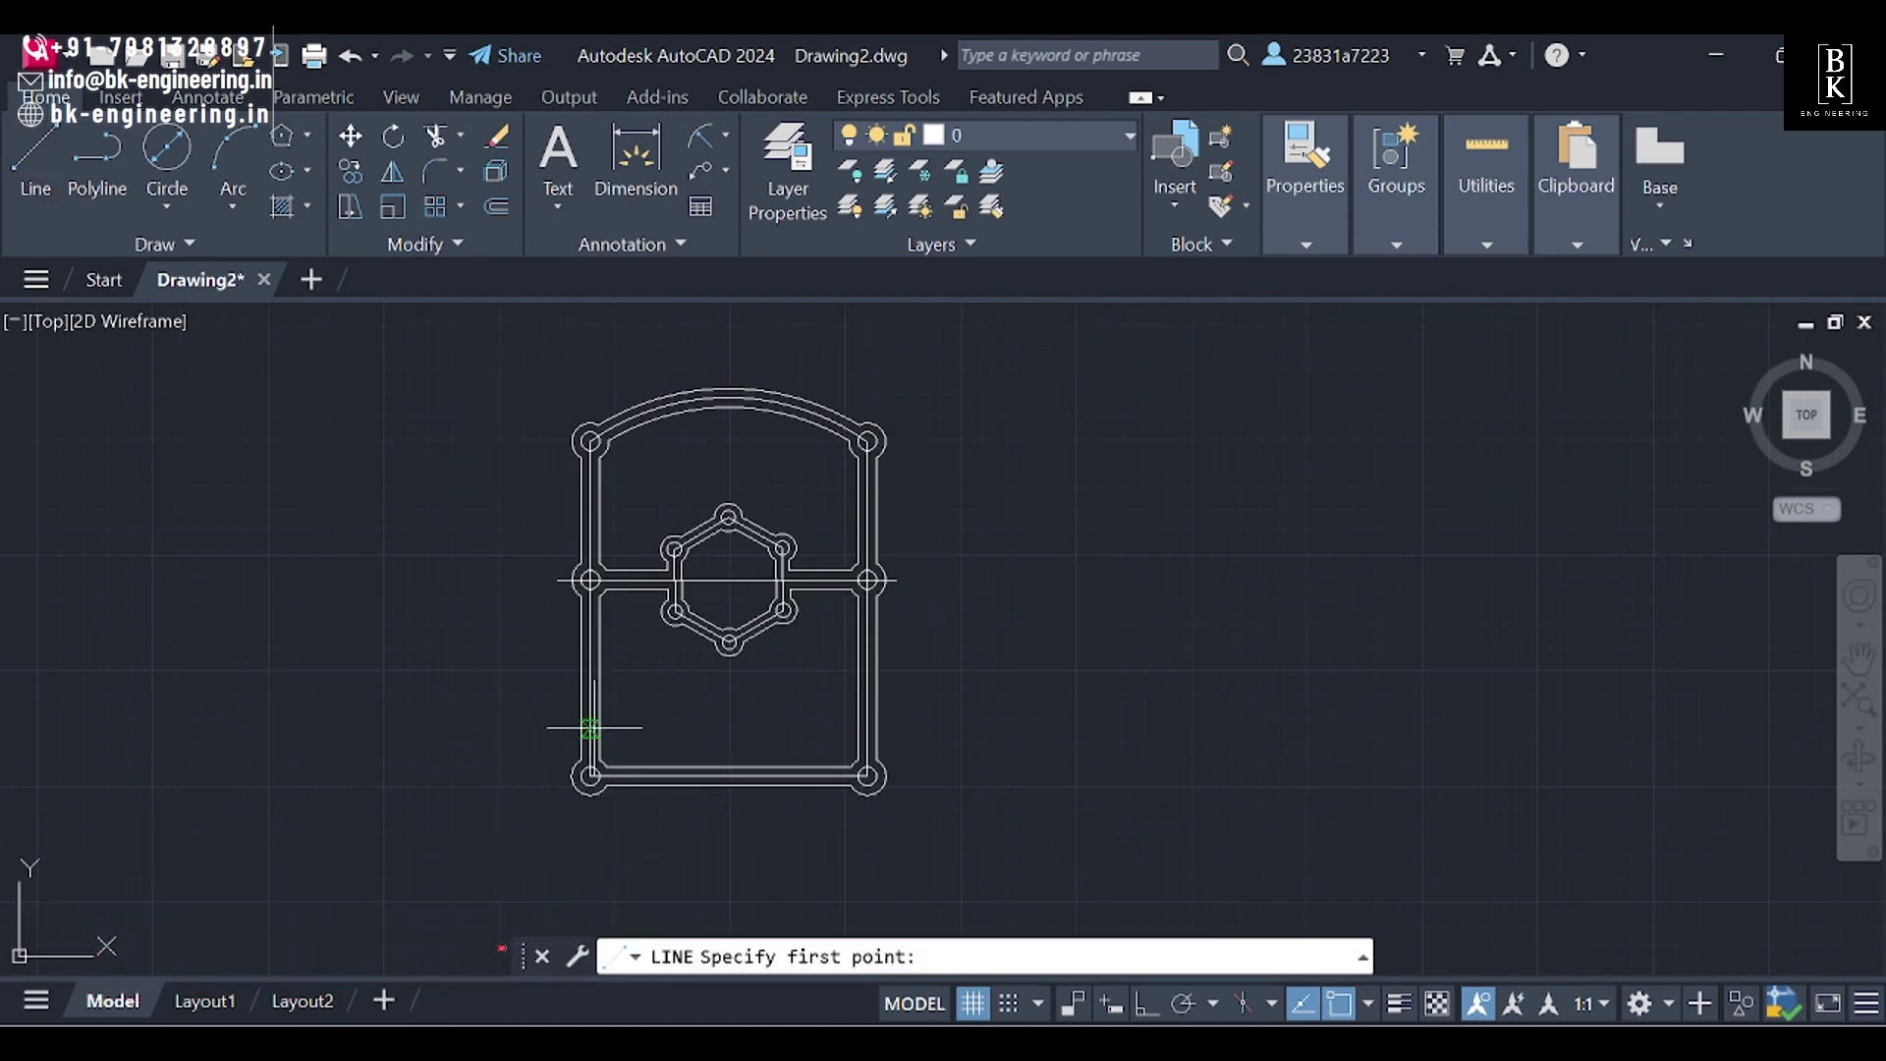
{"action": "left_click", "coordinate": [728, 580]}
{"action": "scroll", "coordinate": [631, 641], "scroll_direction": "up", "scroll_amount": 4}
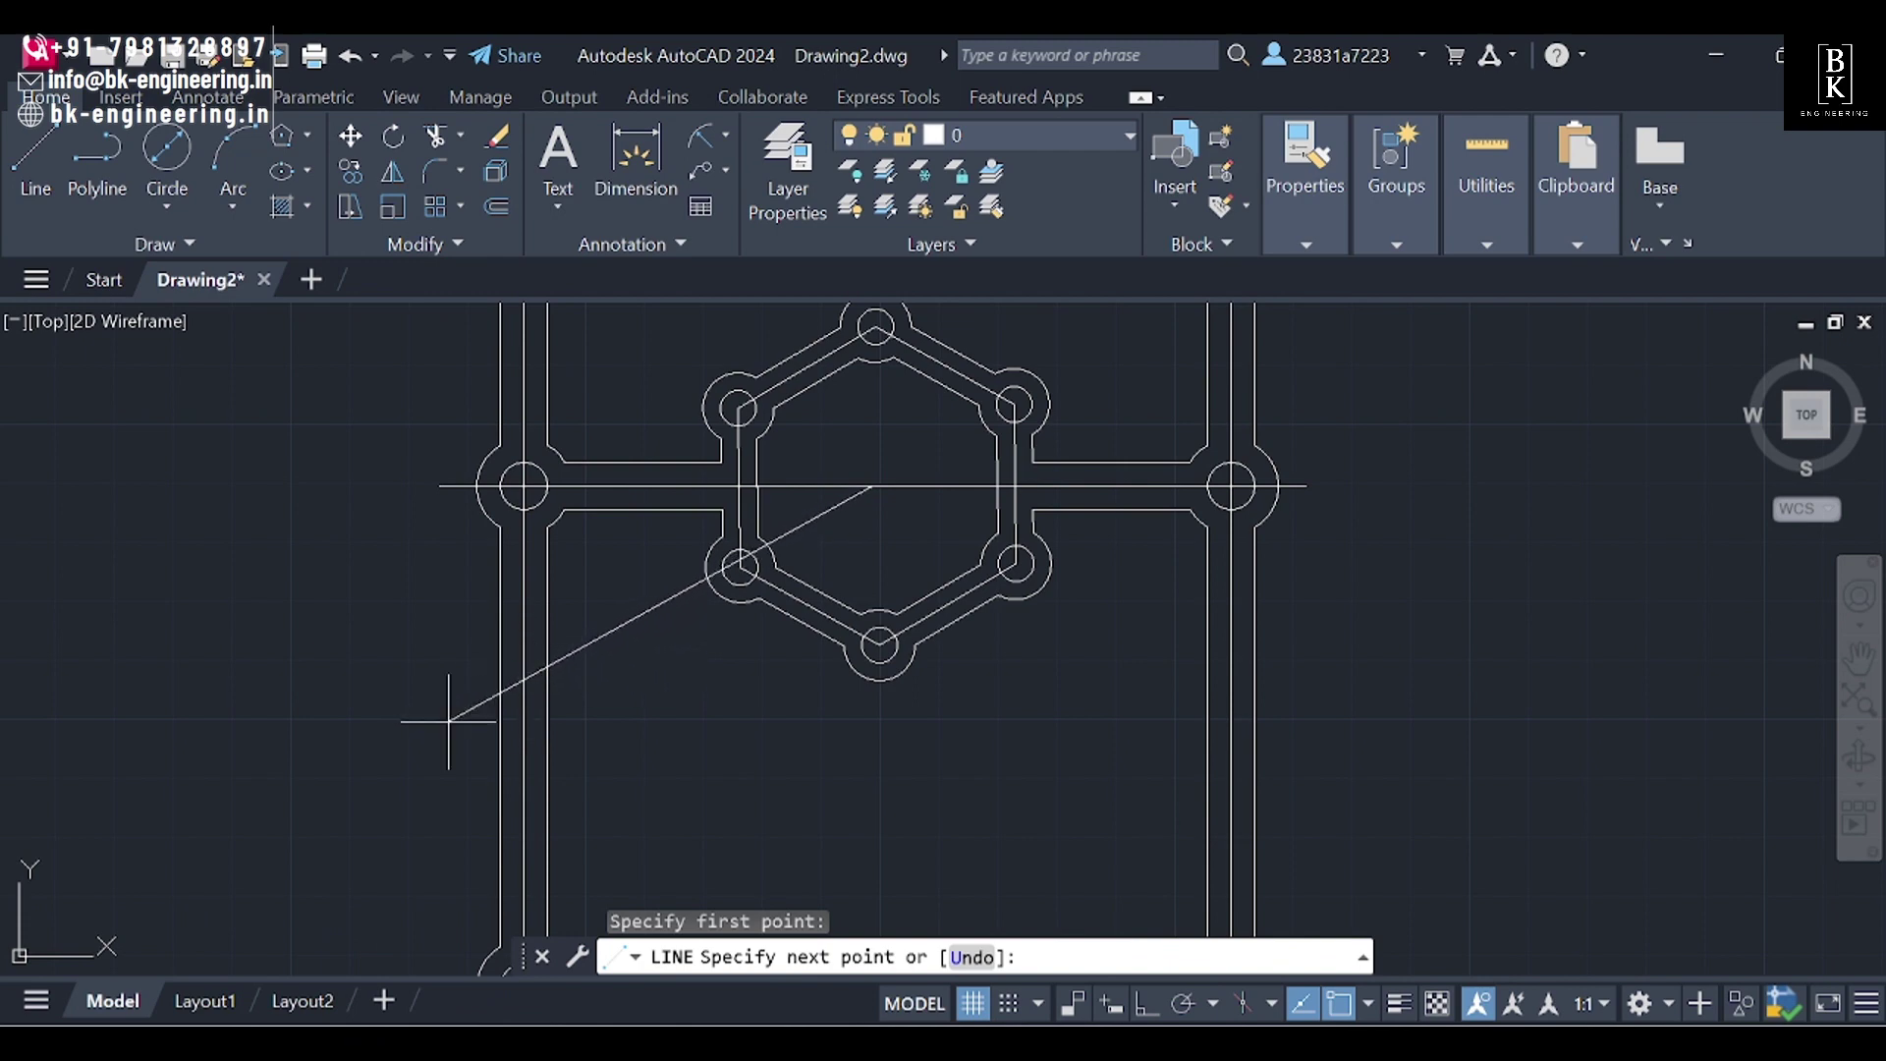
{"action": "type", "text": "1"}
{"action": "type", "text": "00<"}
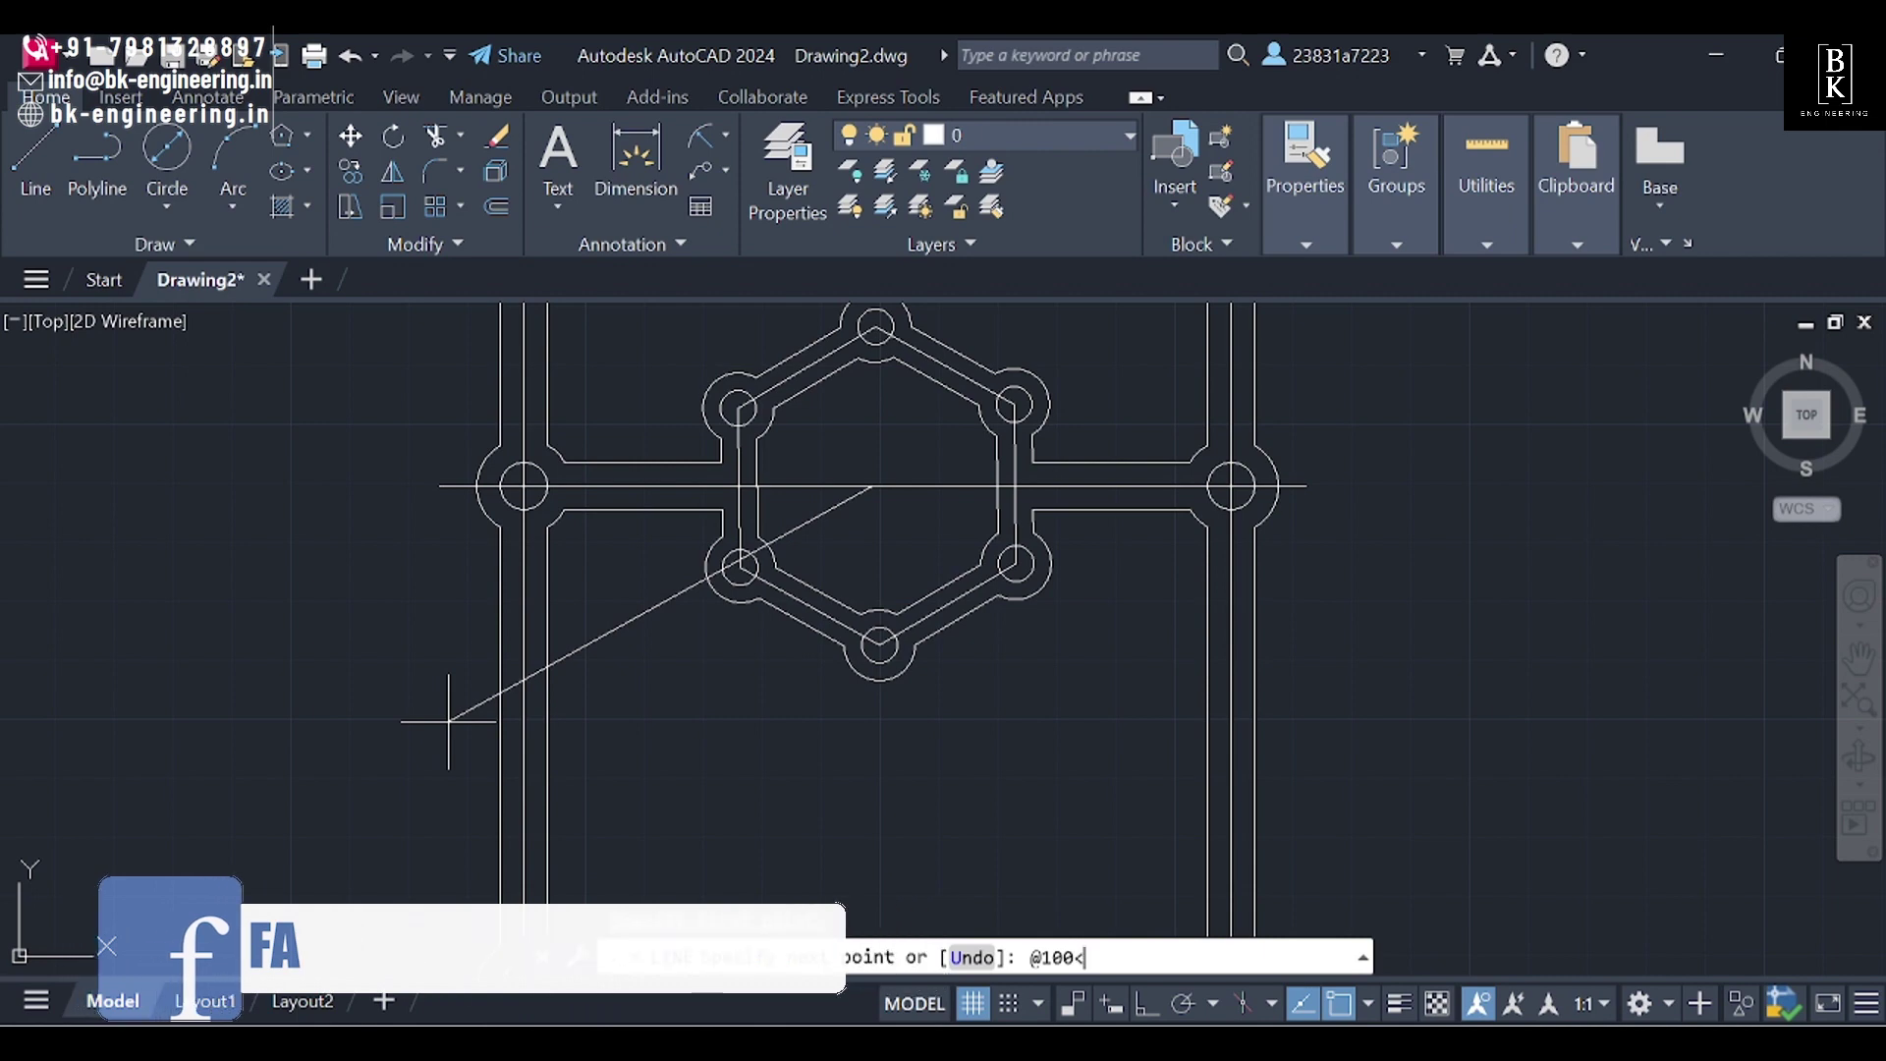
{"action": "type", "text": "21"}
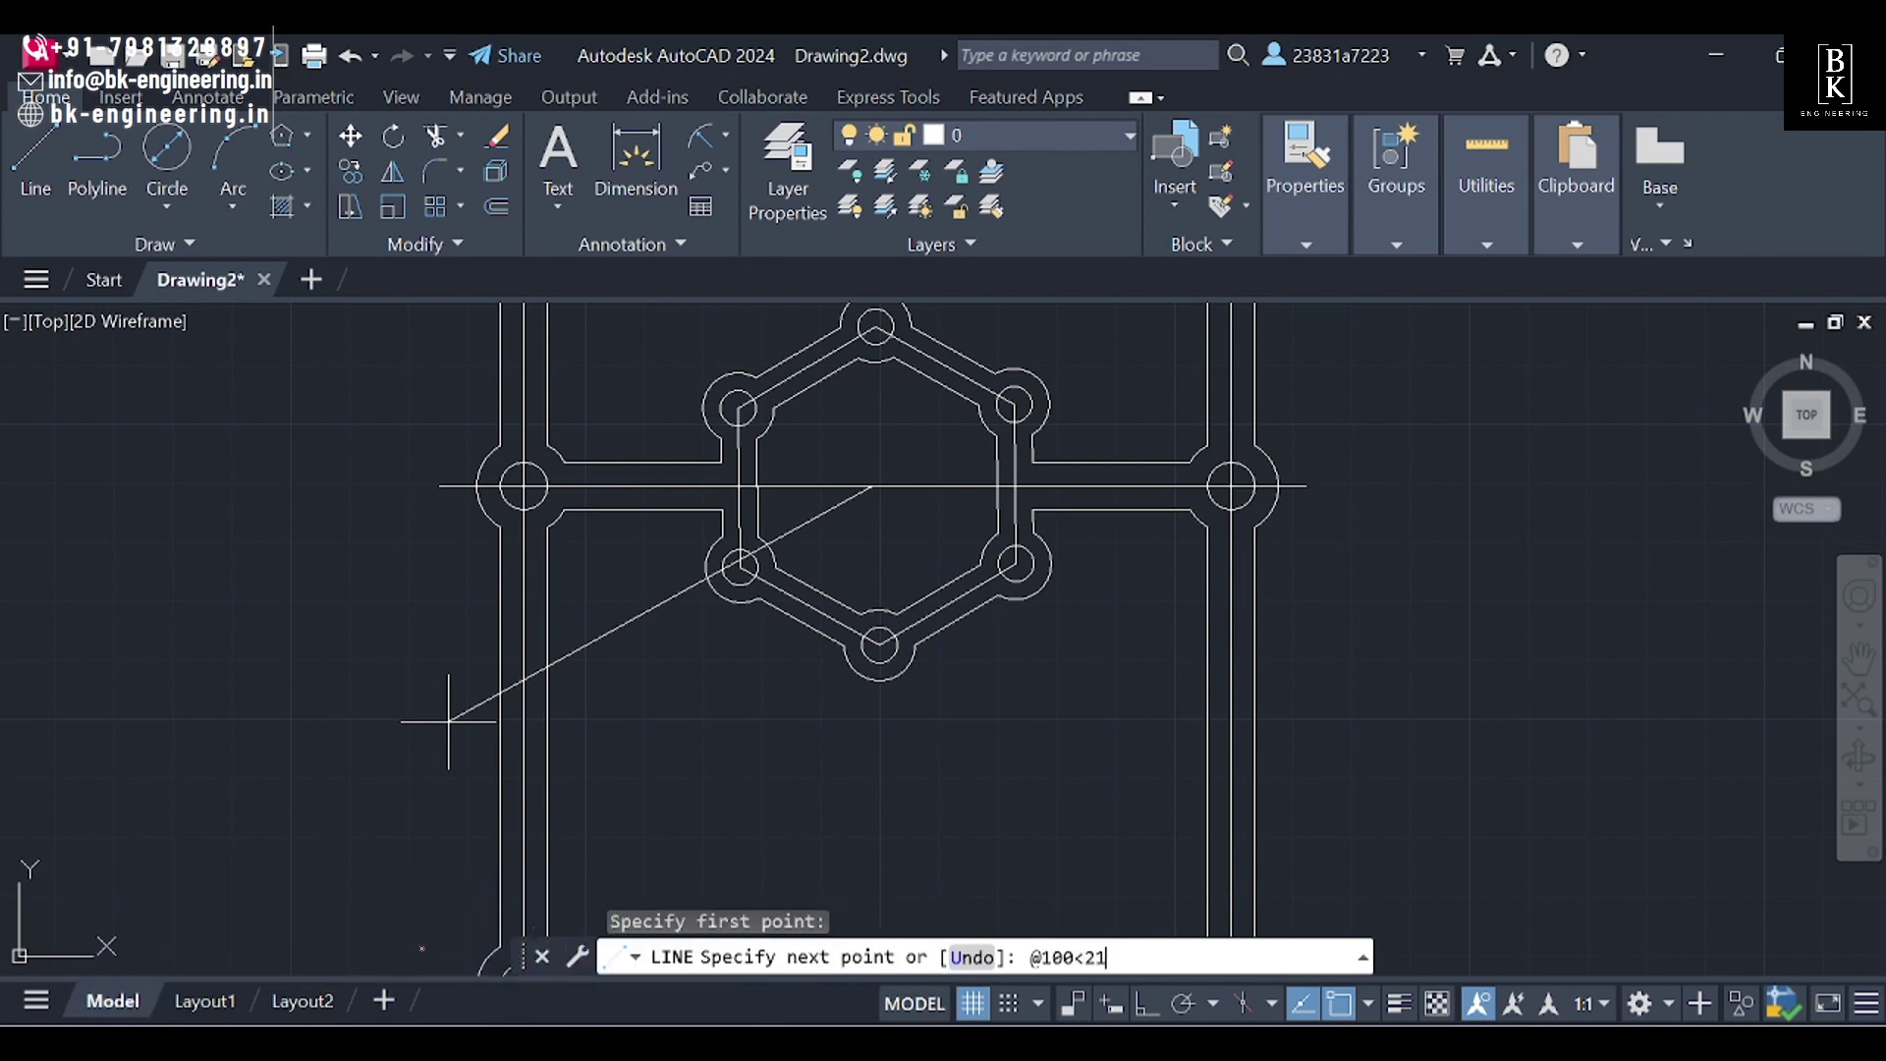
{"action": "type", "text": "0"}
{"action": "key", "text": "Return"}
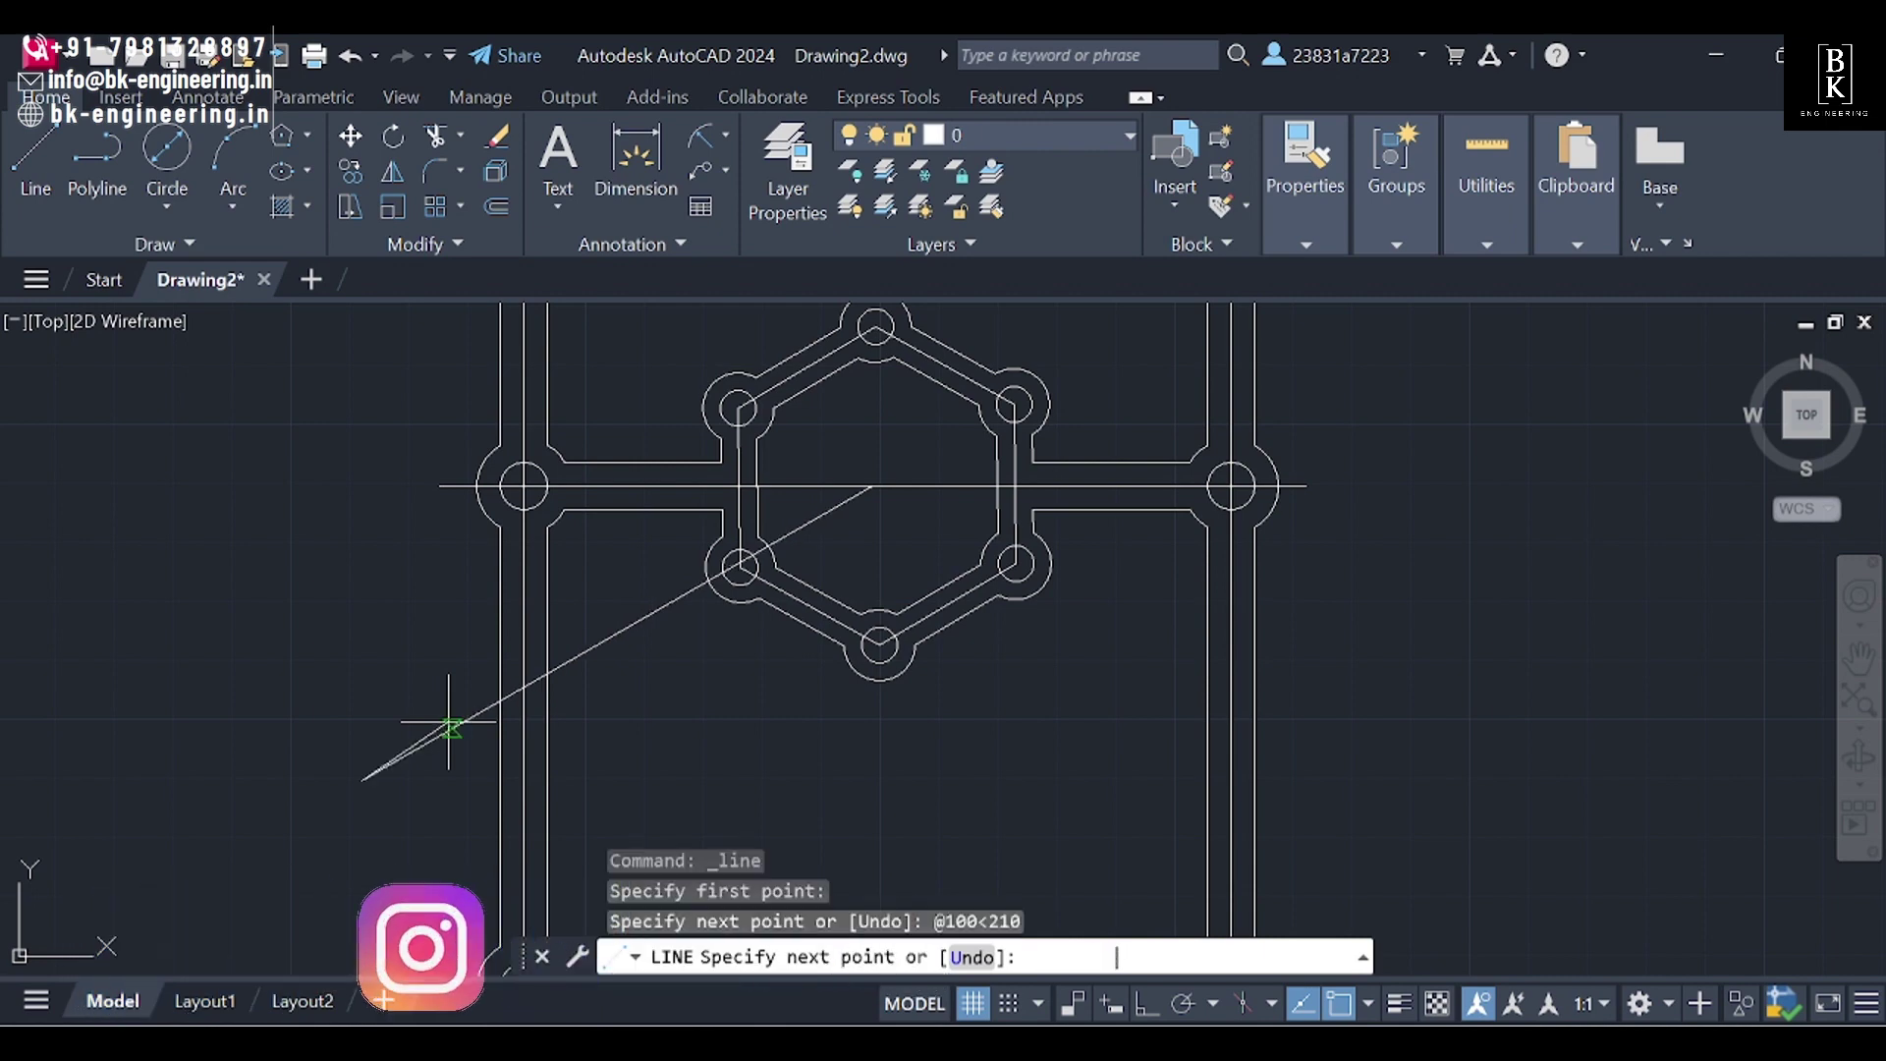
{"action": "key", "text": "Escape"}
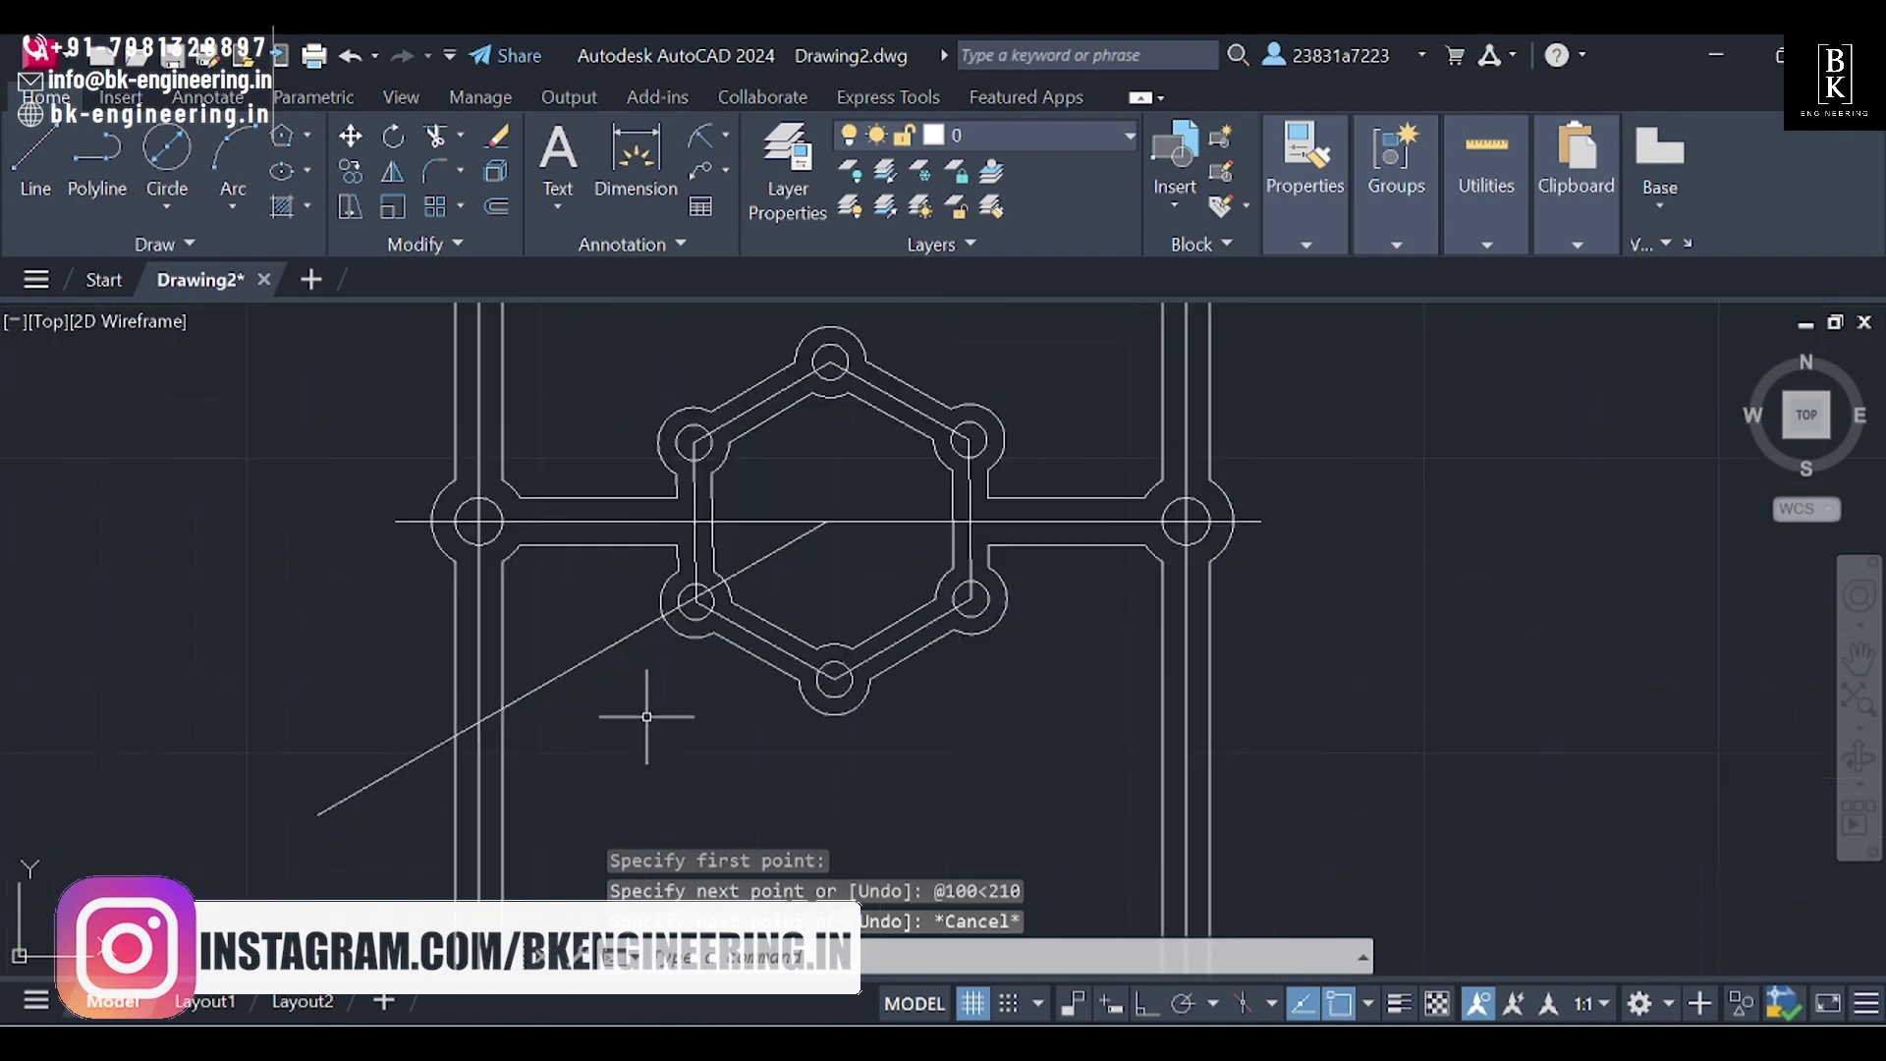
{"action": "scroll", "coordinate": [640, 724], "scroll_direction": "up", "scroll_amount": 1}
{"action": "scroll", "coordinate": [422, 421], "scroll_direction": "down", "scroll_amount": 1}
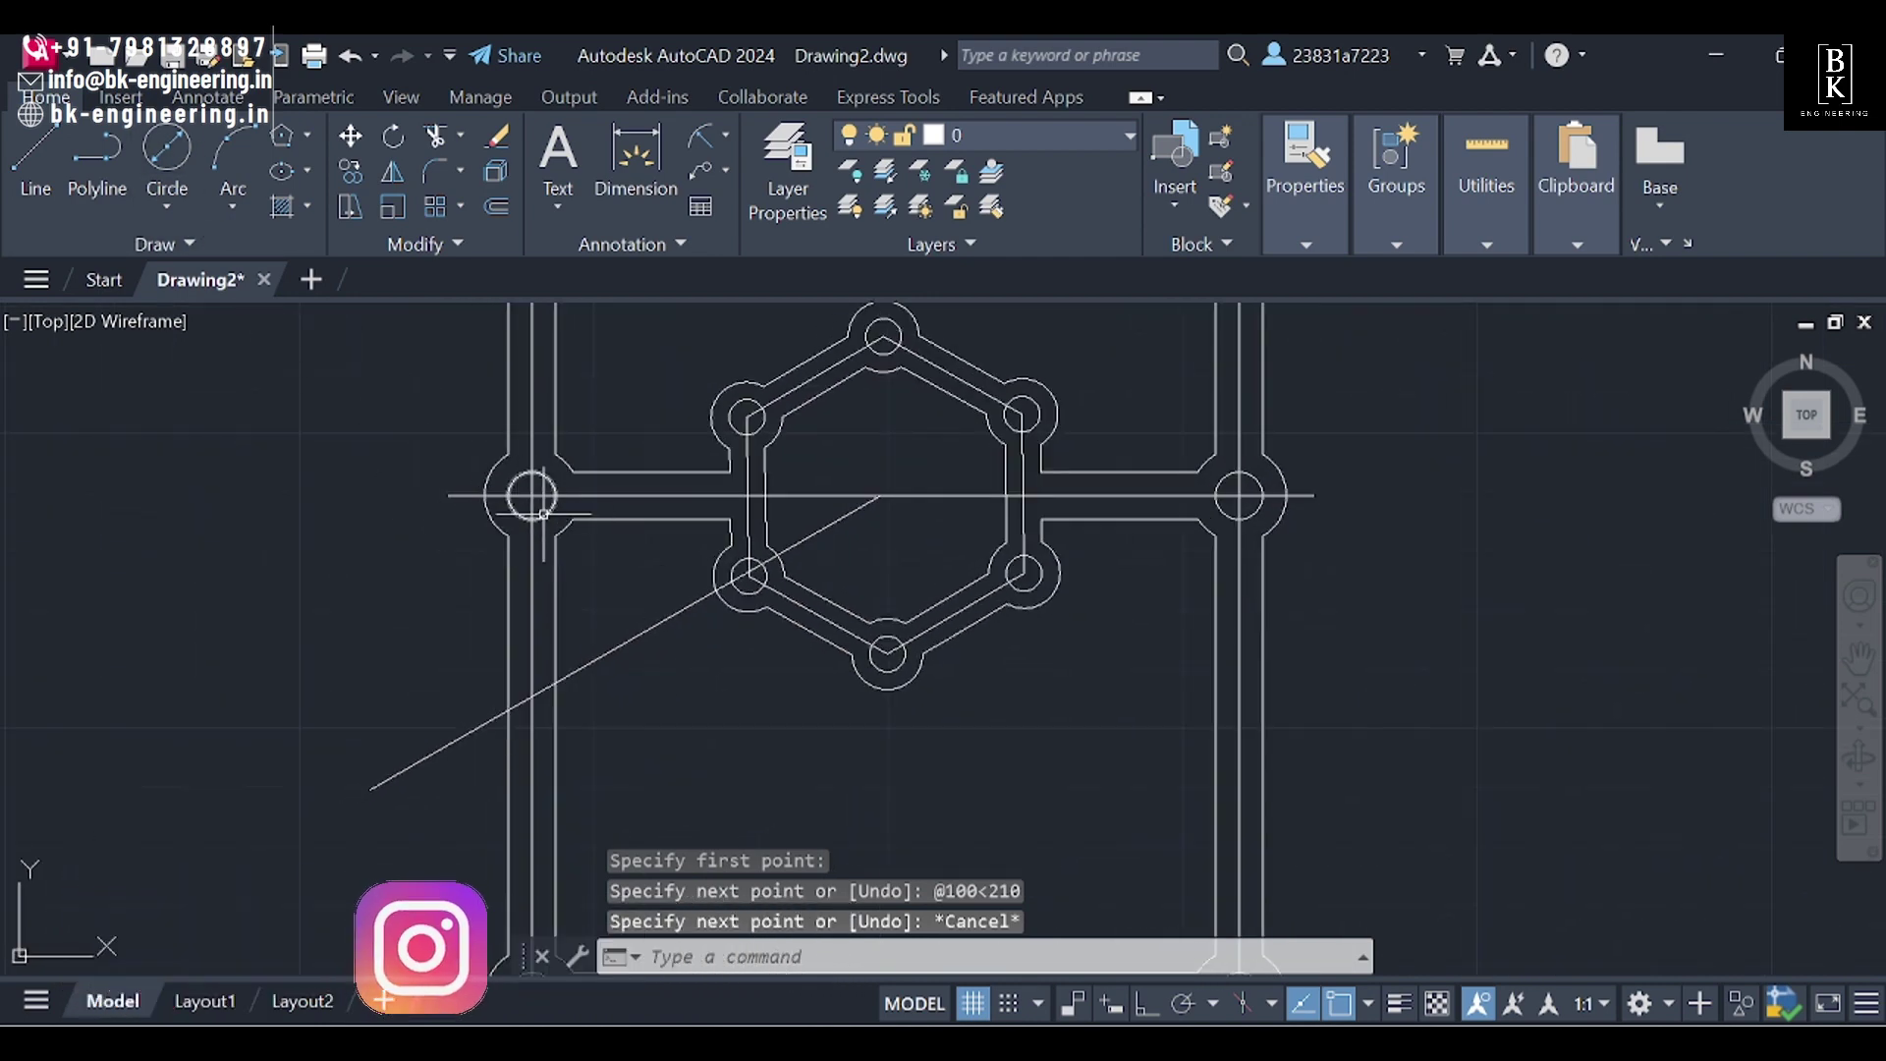
Step: Draw a diameter-8 circle where the 210-degree line meets the left flange
{"action": "left_click", "coordinate": [518, 503]}
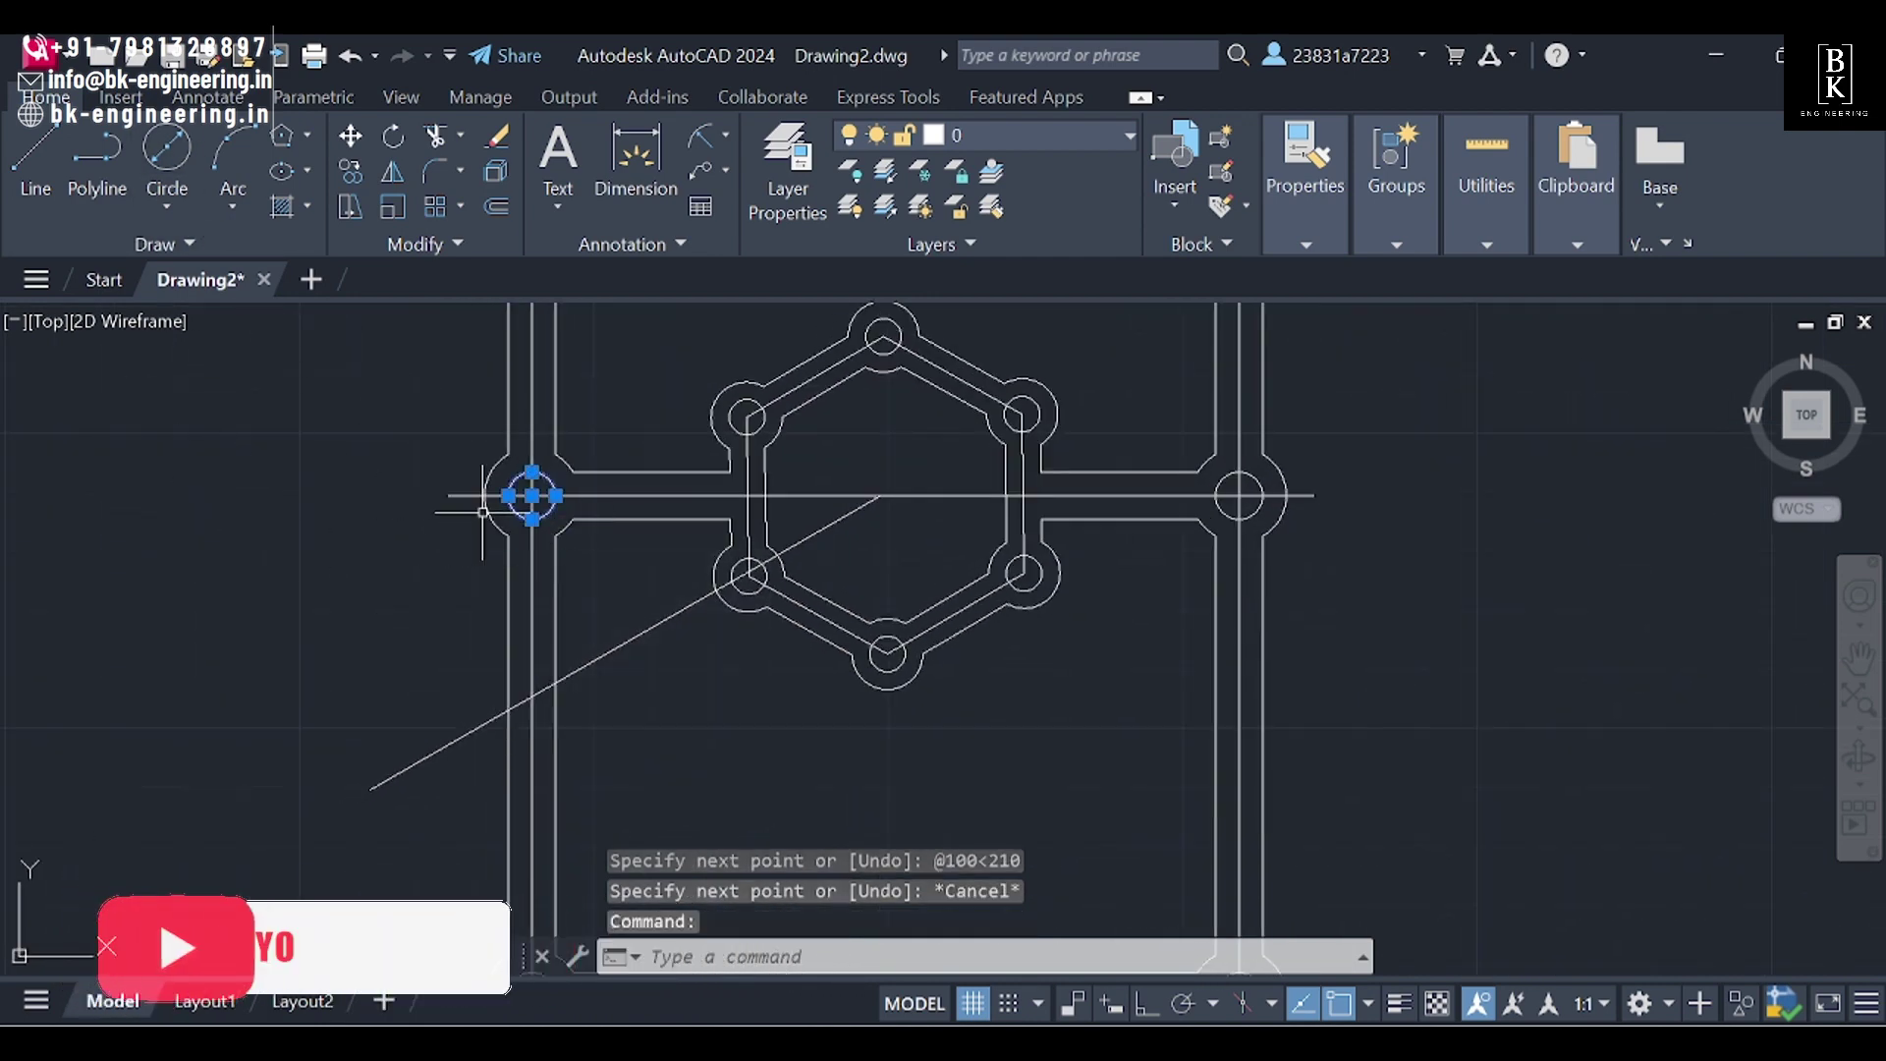
{"action": "left_click", "coordinate": [167, 152]}
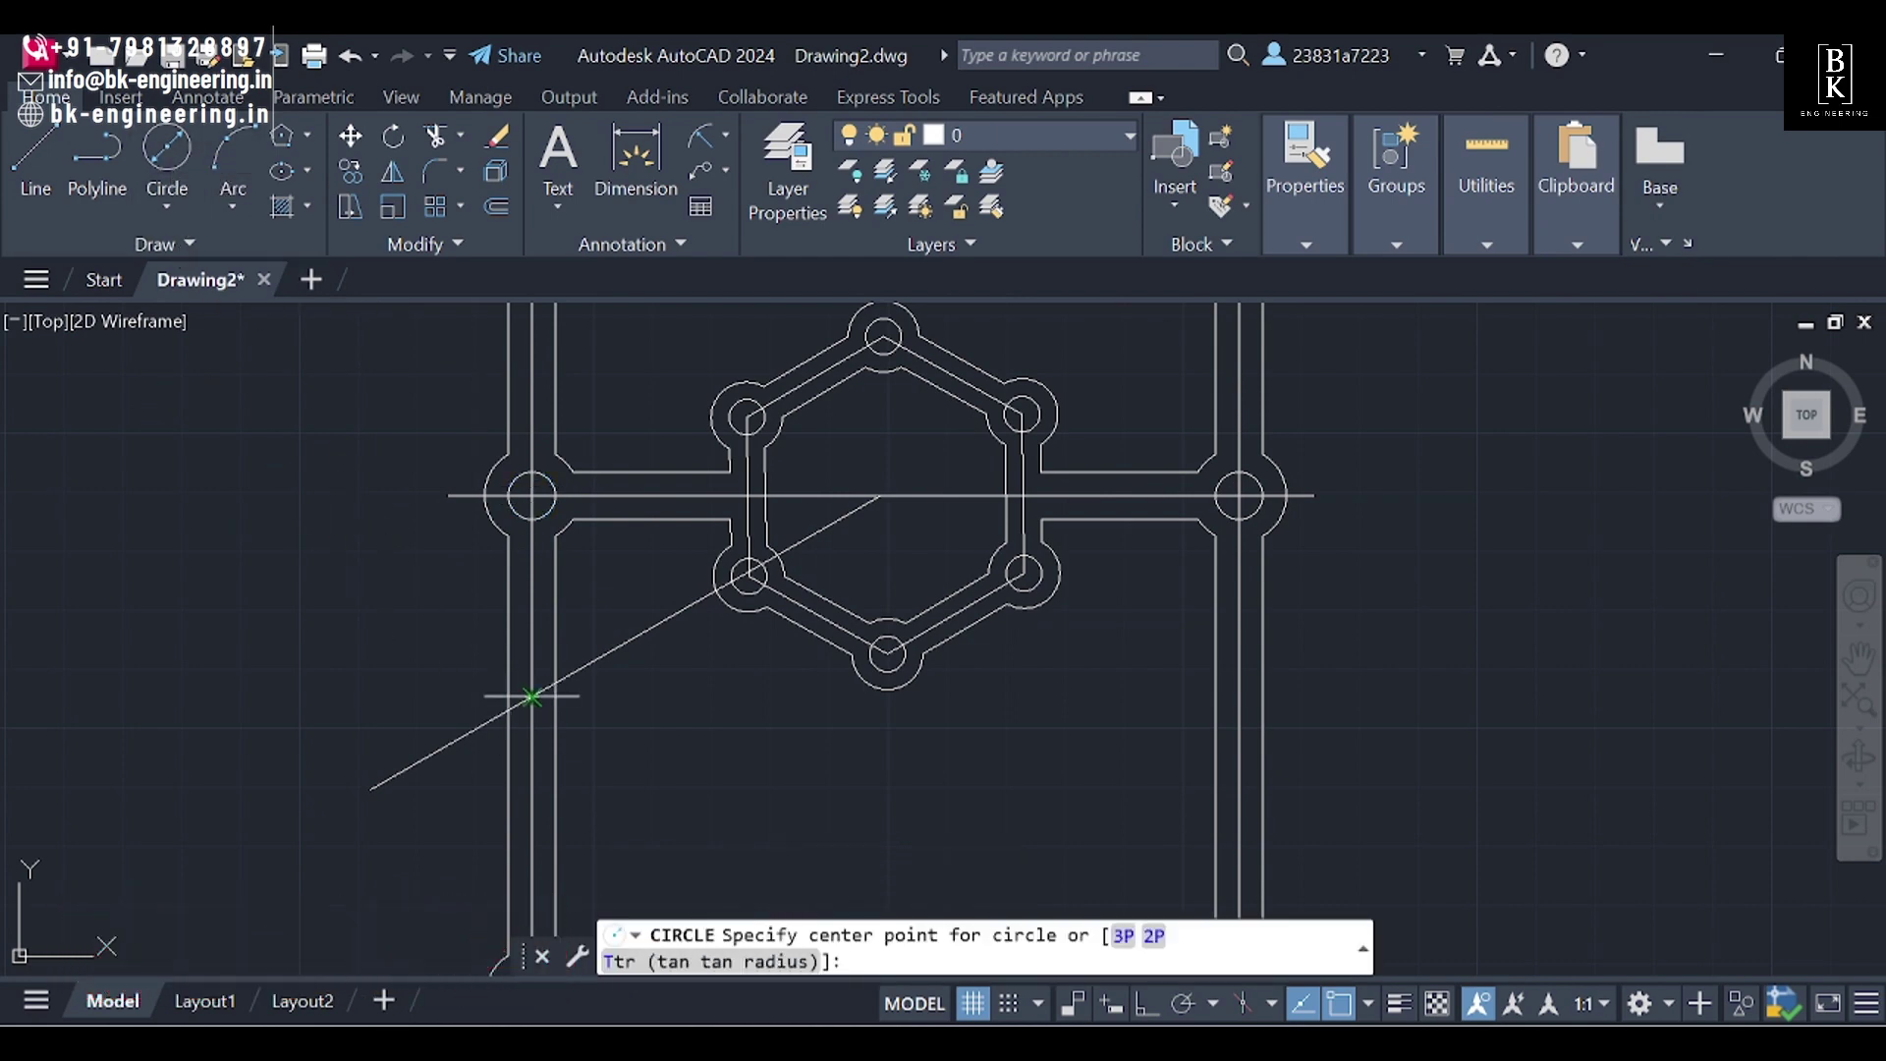
{"action": "left_click", "coordinate": [531, 696]}
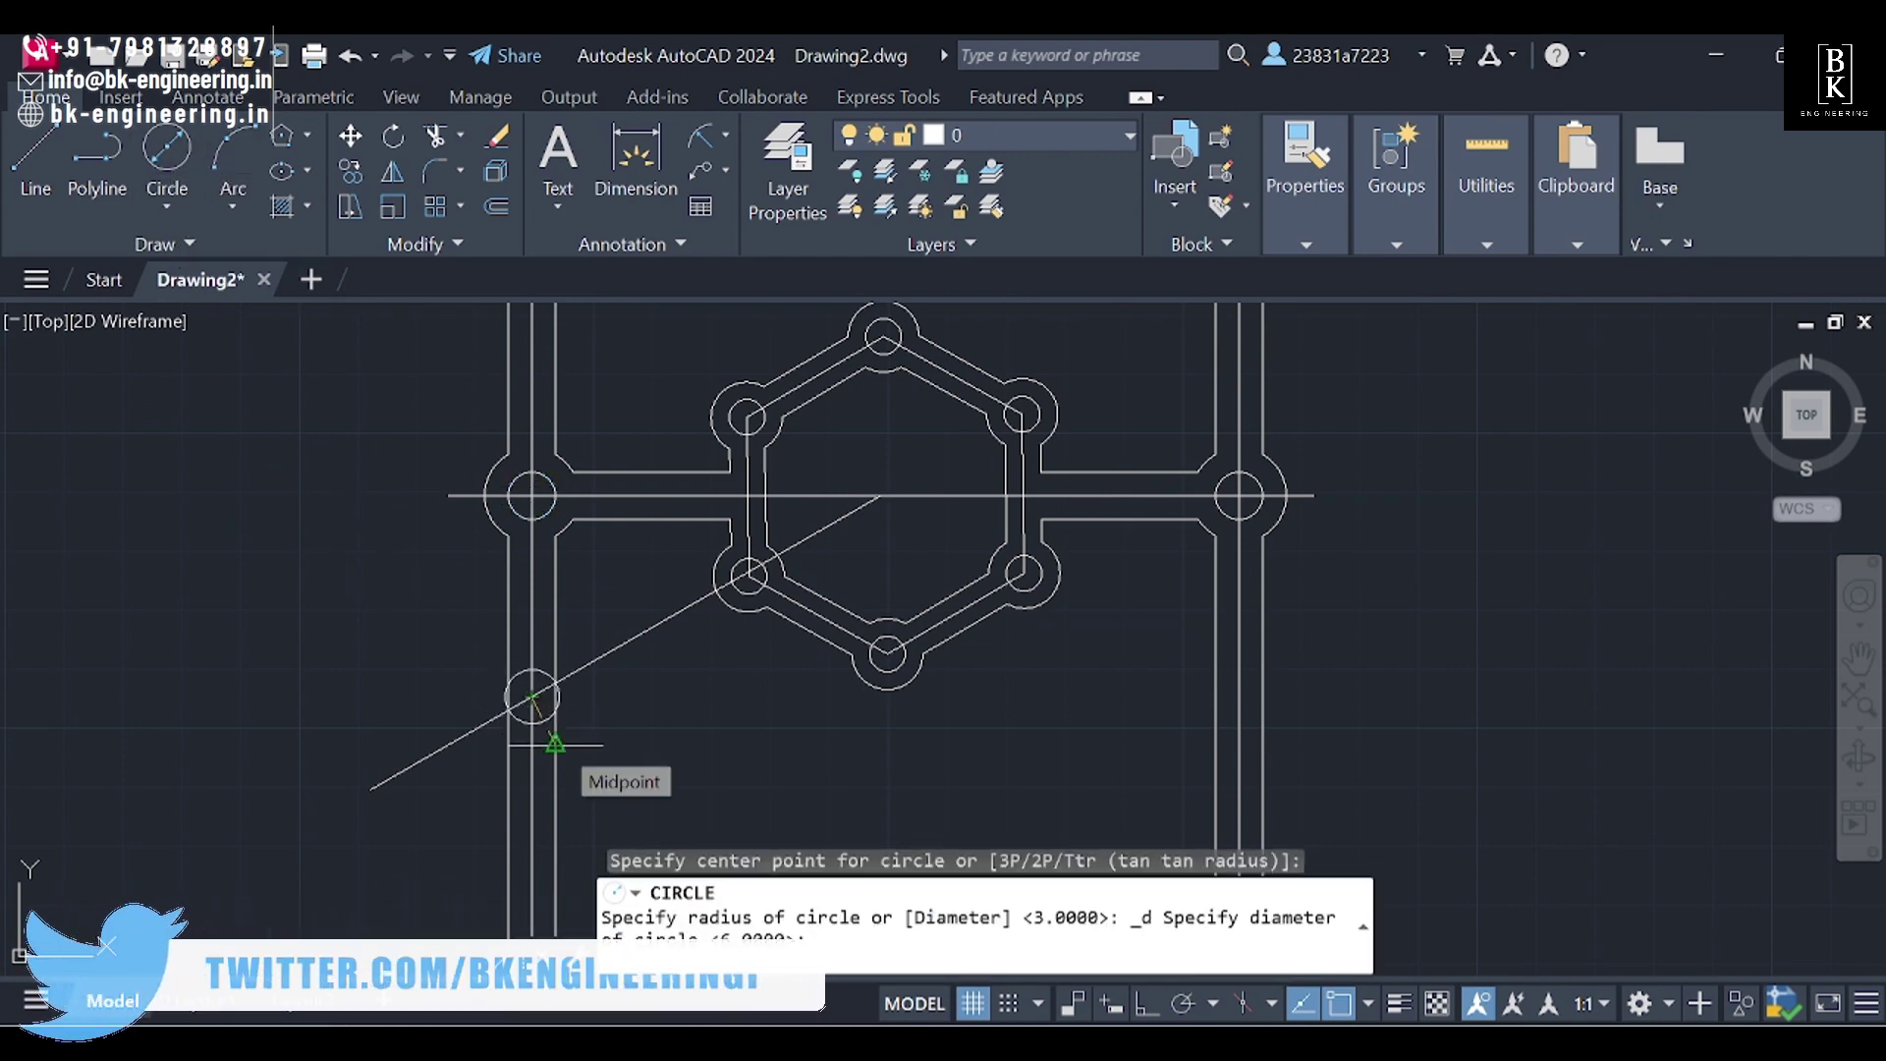
{"action": "type", "text": "6"}
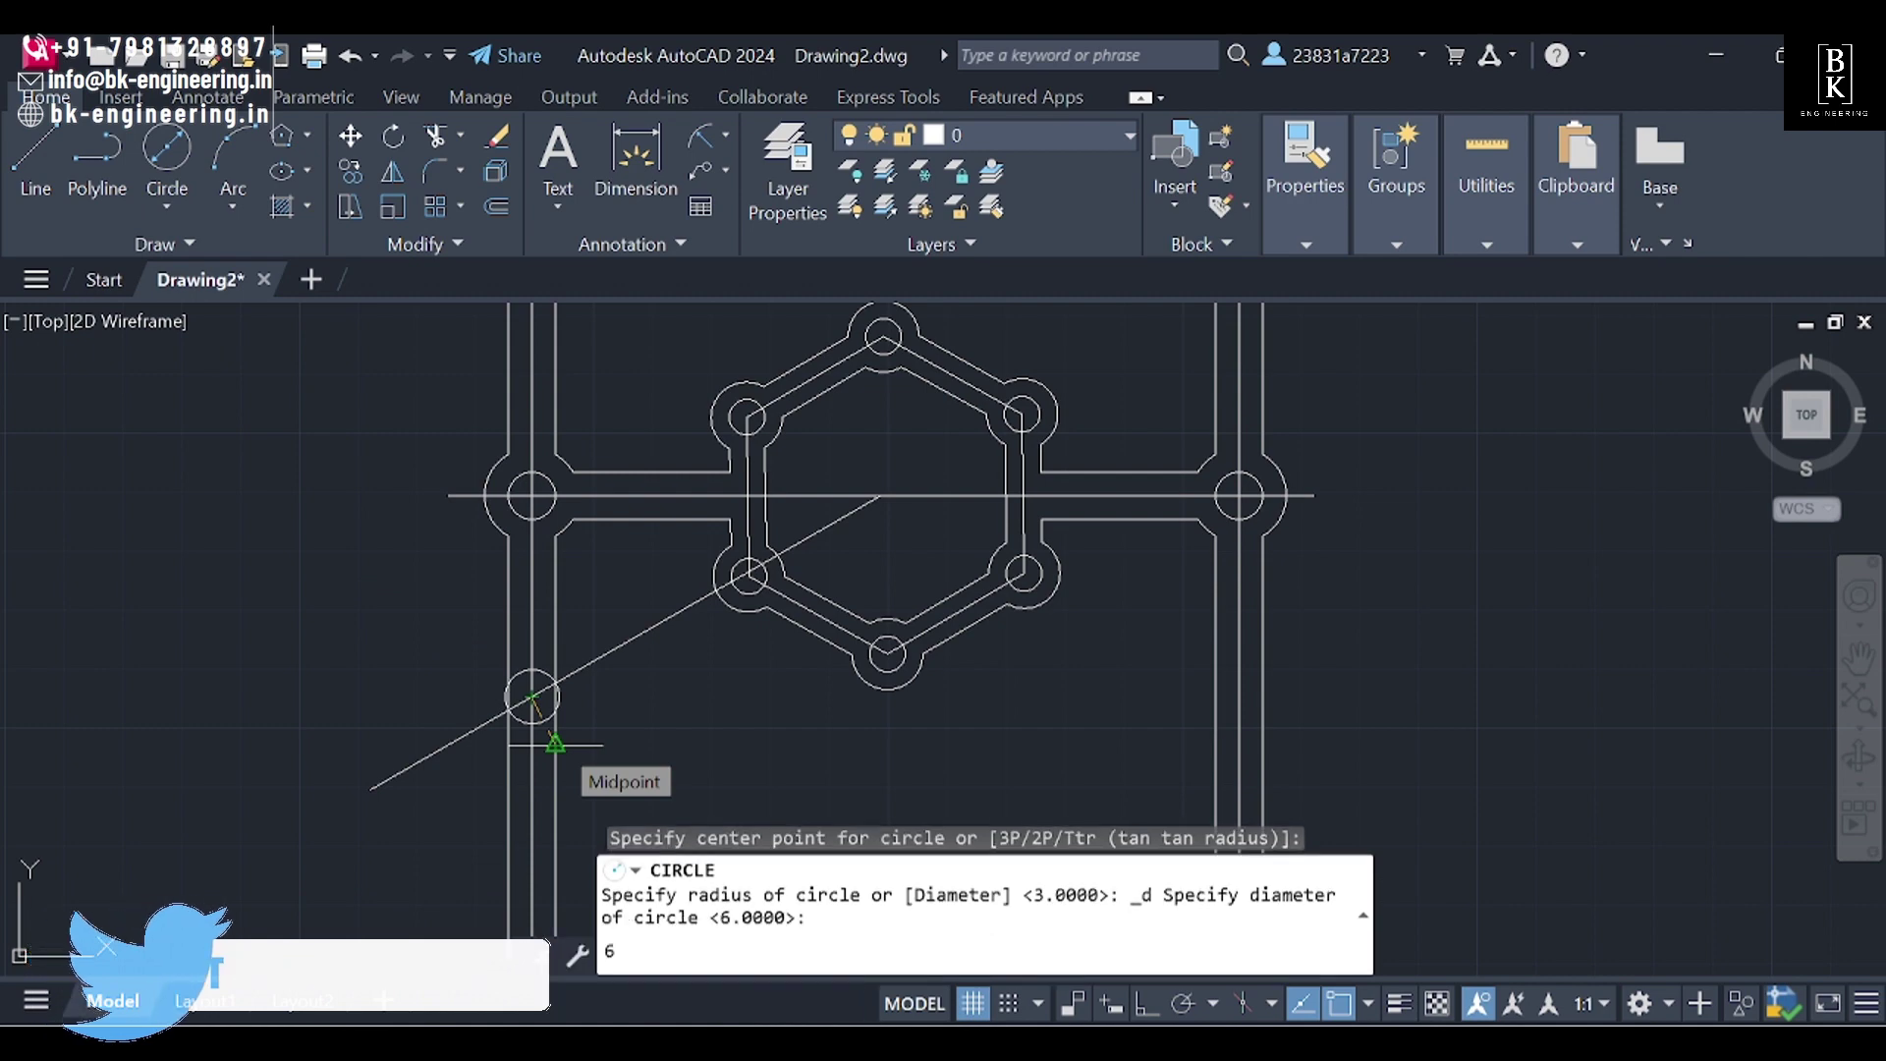
{"action": "key", "text": "Return"}
{"action": "type", "text": "8"}
{"action": "key", "text": "Return"}
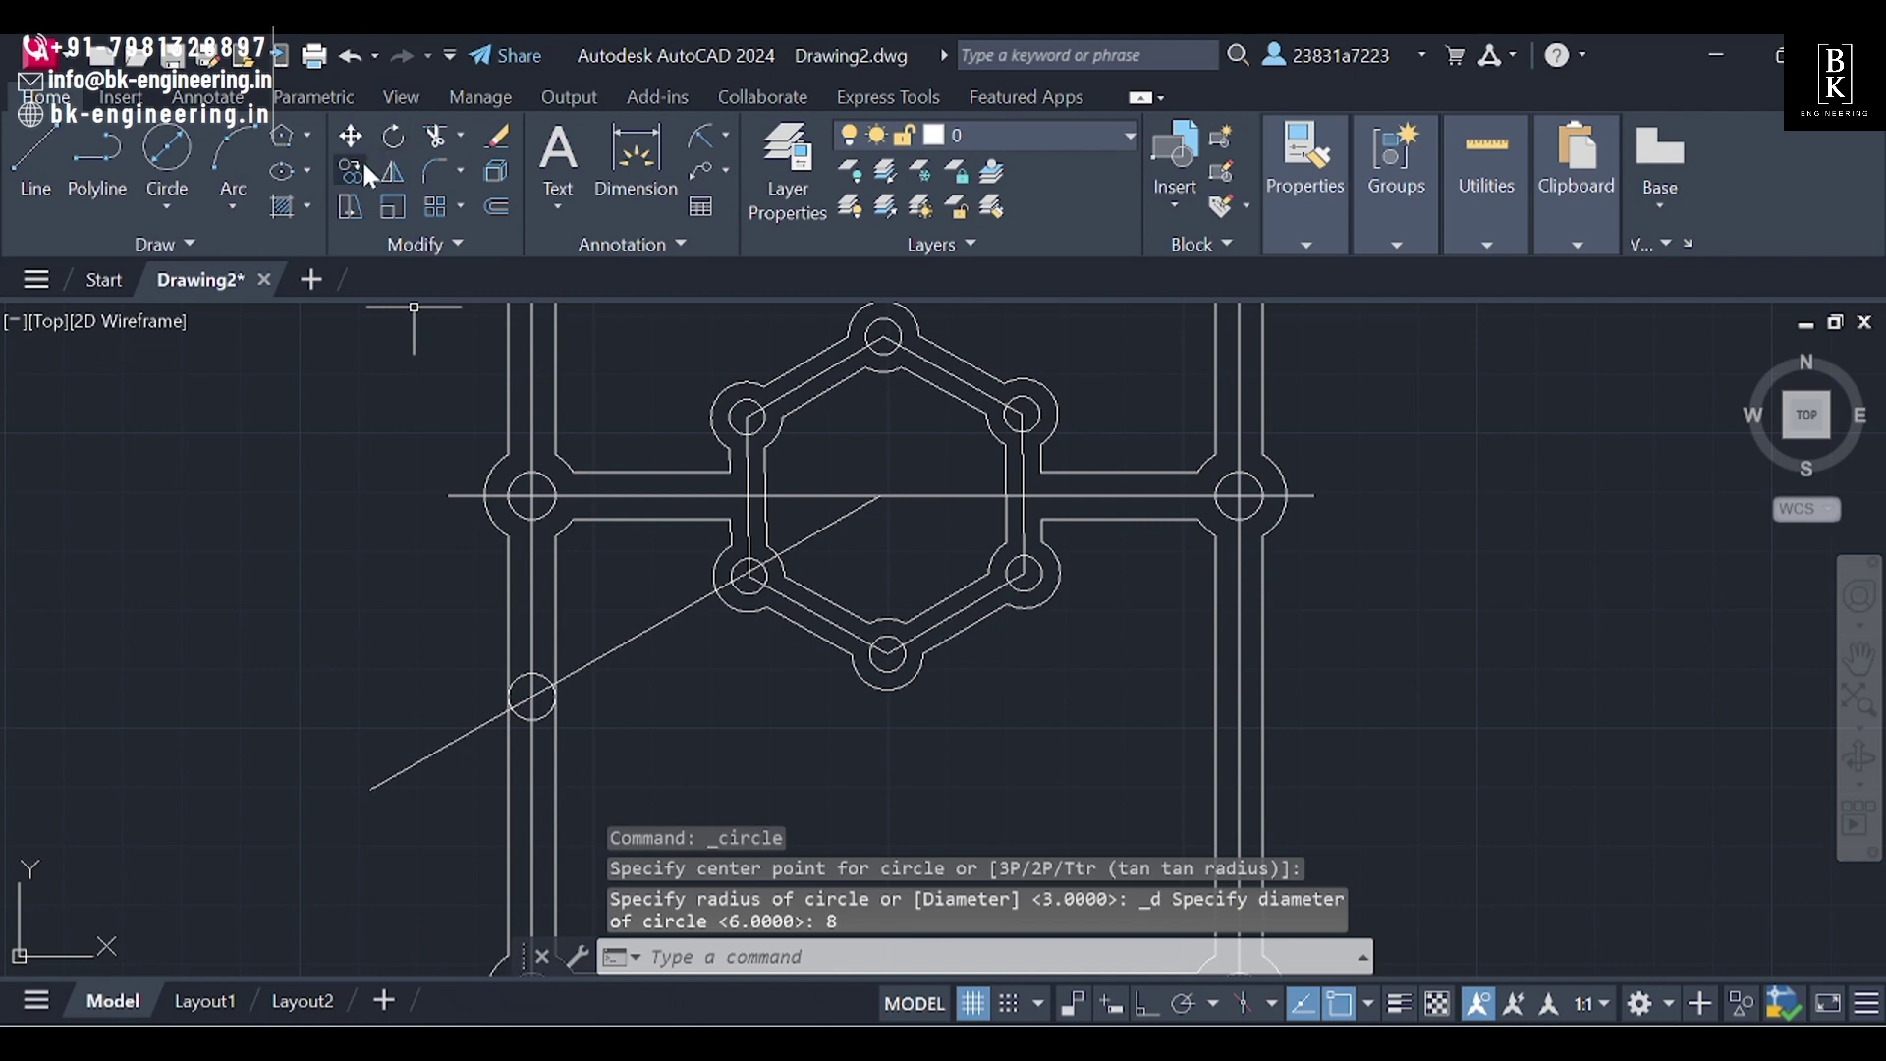
Step: Offset the new circle outward by 4 to form a concentric ring
{"action": "type", "text": "o"}
{"action": "key", "text": "Return"}
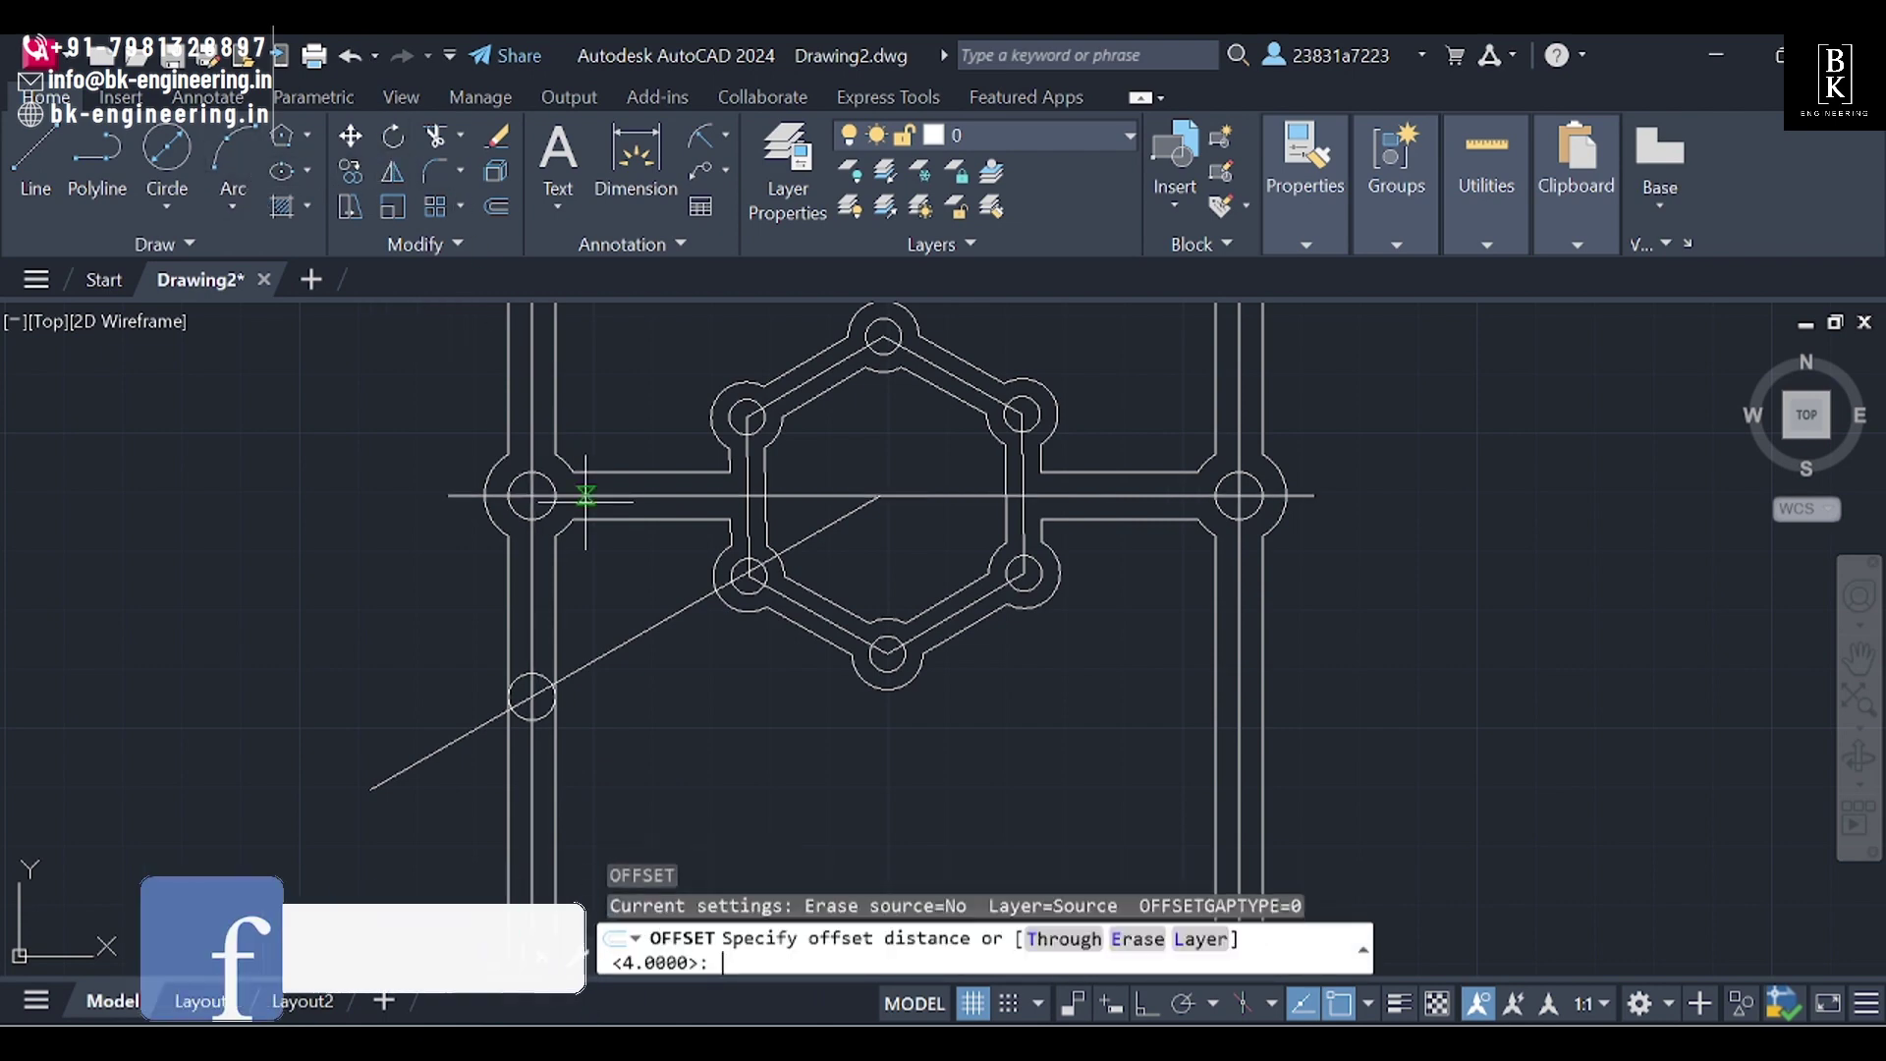
{"action": "type", "text": "4"}
{"action": "key", "text": "Return"}
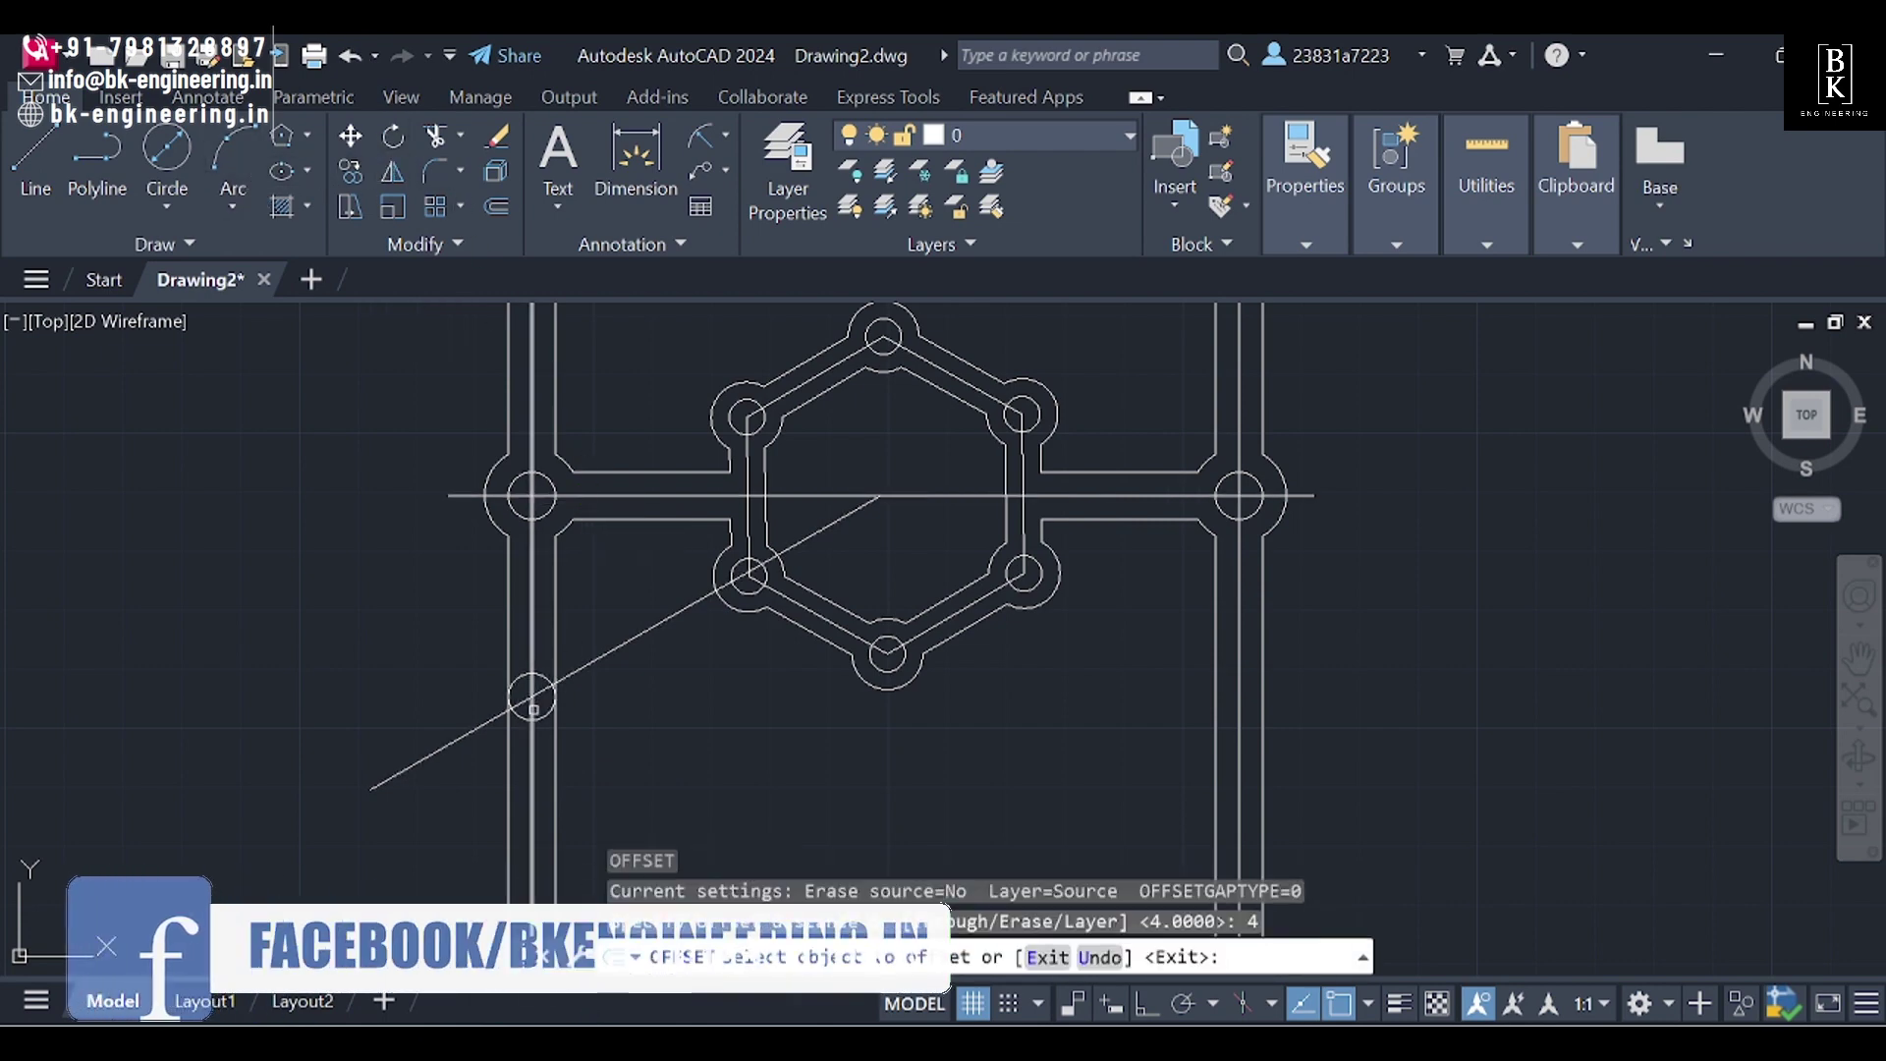
{"action": "left_click", "coordinate": [629, 769]}
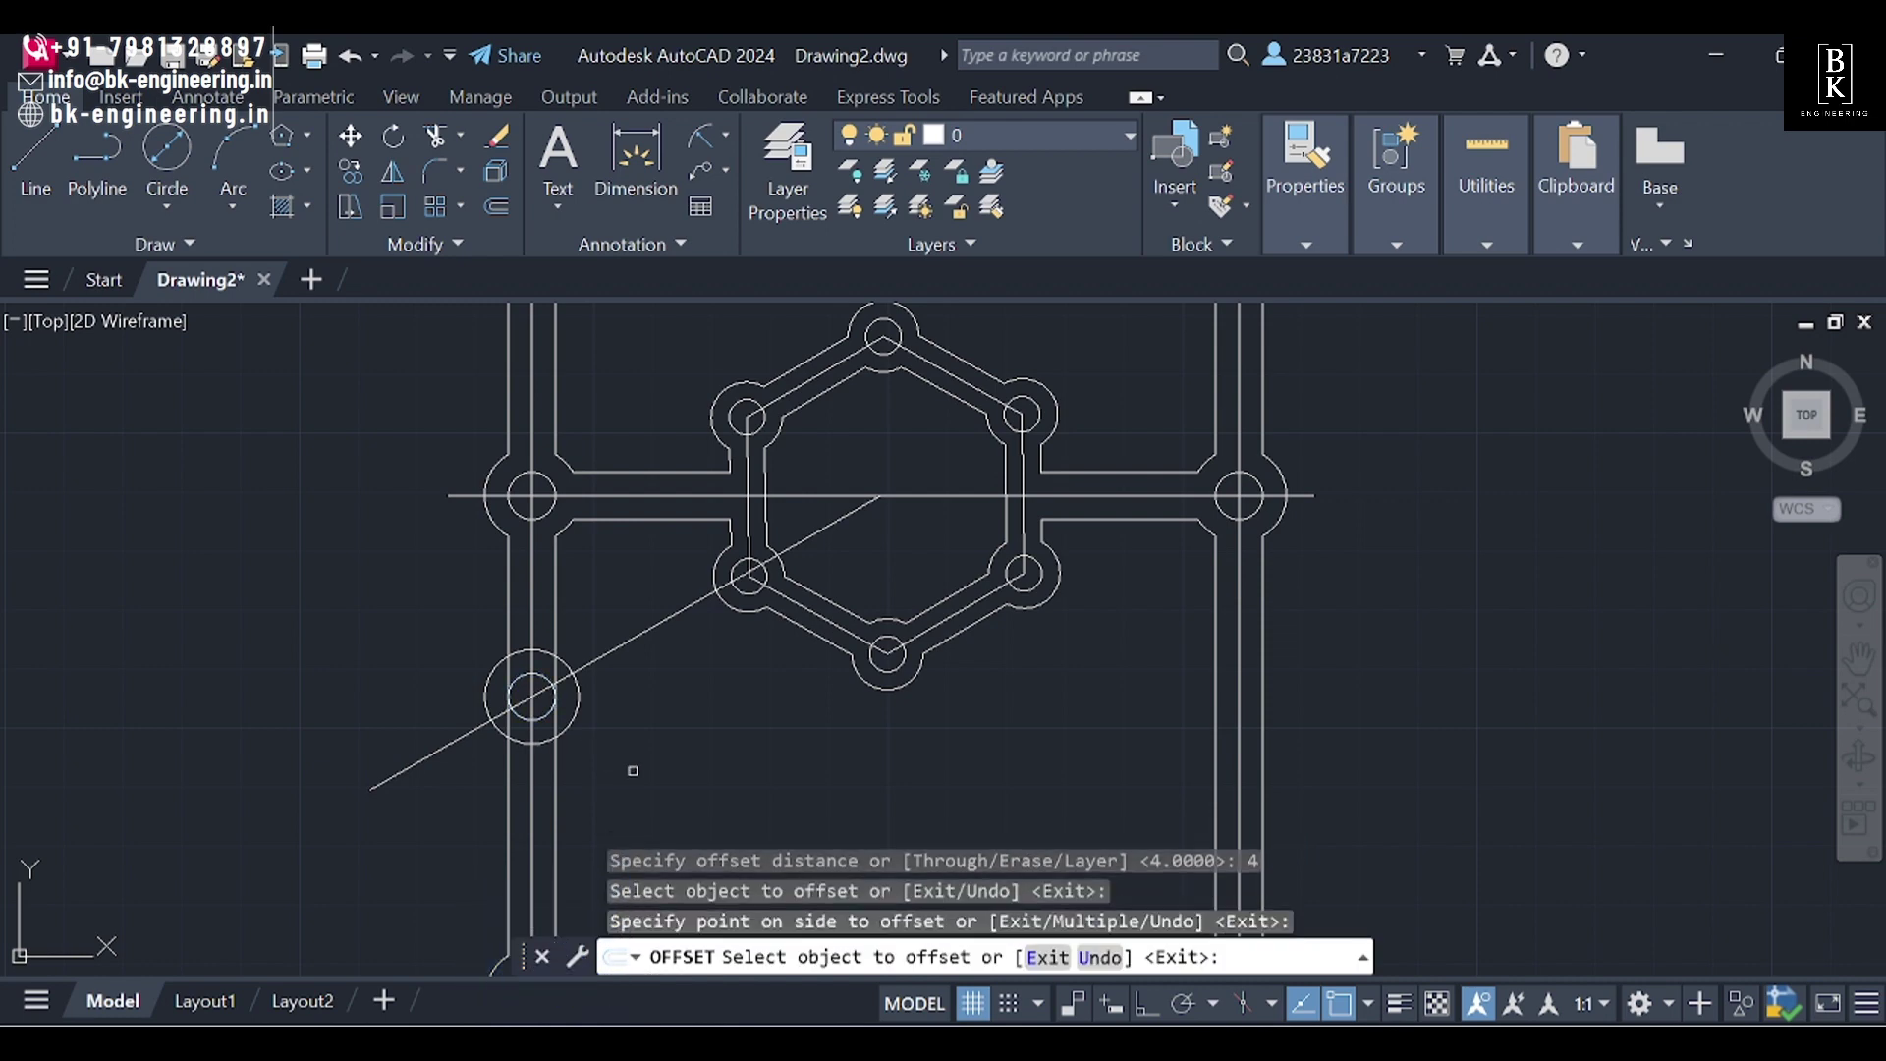
{"action": "key", "text": "Escape"}
{"action": "middle_click_drag", "start_coordinate": [623, 640], "coordinate": [675, 589]}
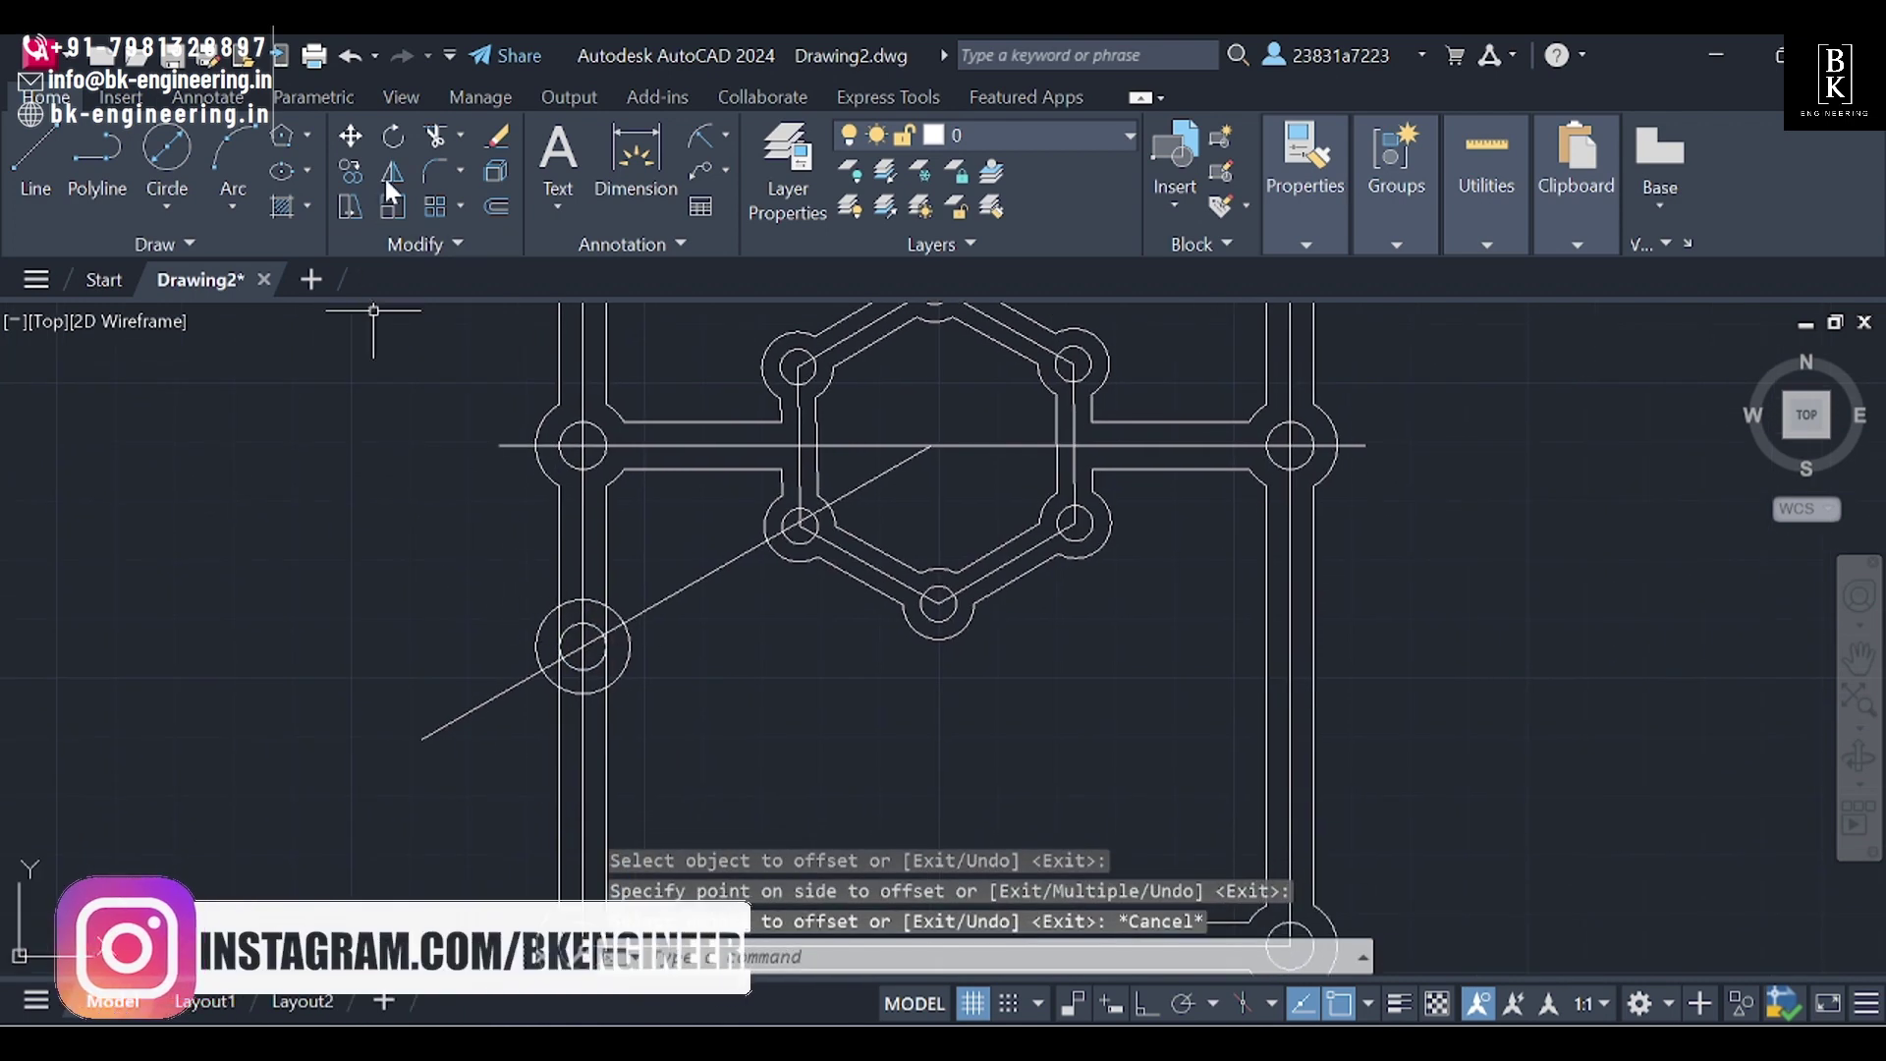
Step: Fence-trim the left and right flange lines crossing the new left-side lug ring
{"action": "left_click", "coordinate": [433, 139]}
{"action": "scroll", "coordinate": [577, 685], "scroll_direction": "up", "scroll_amount": 4}
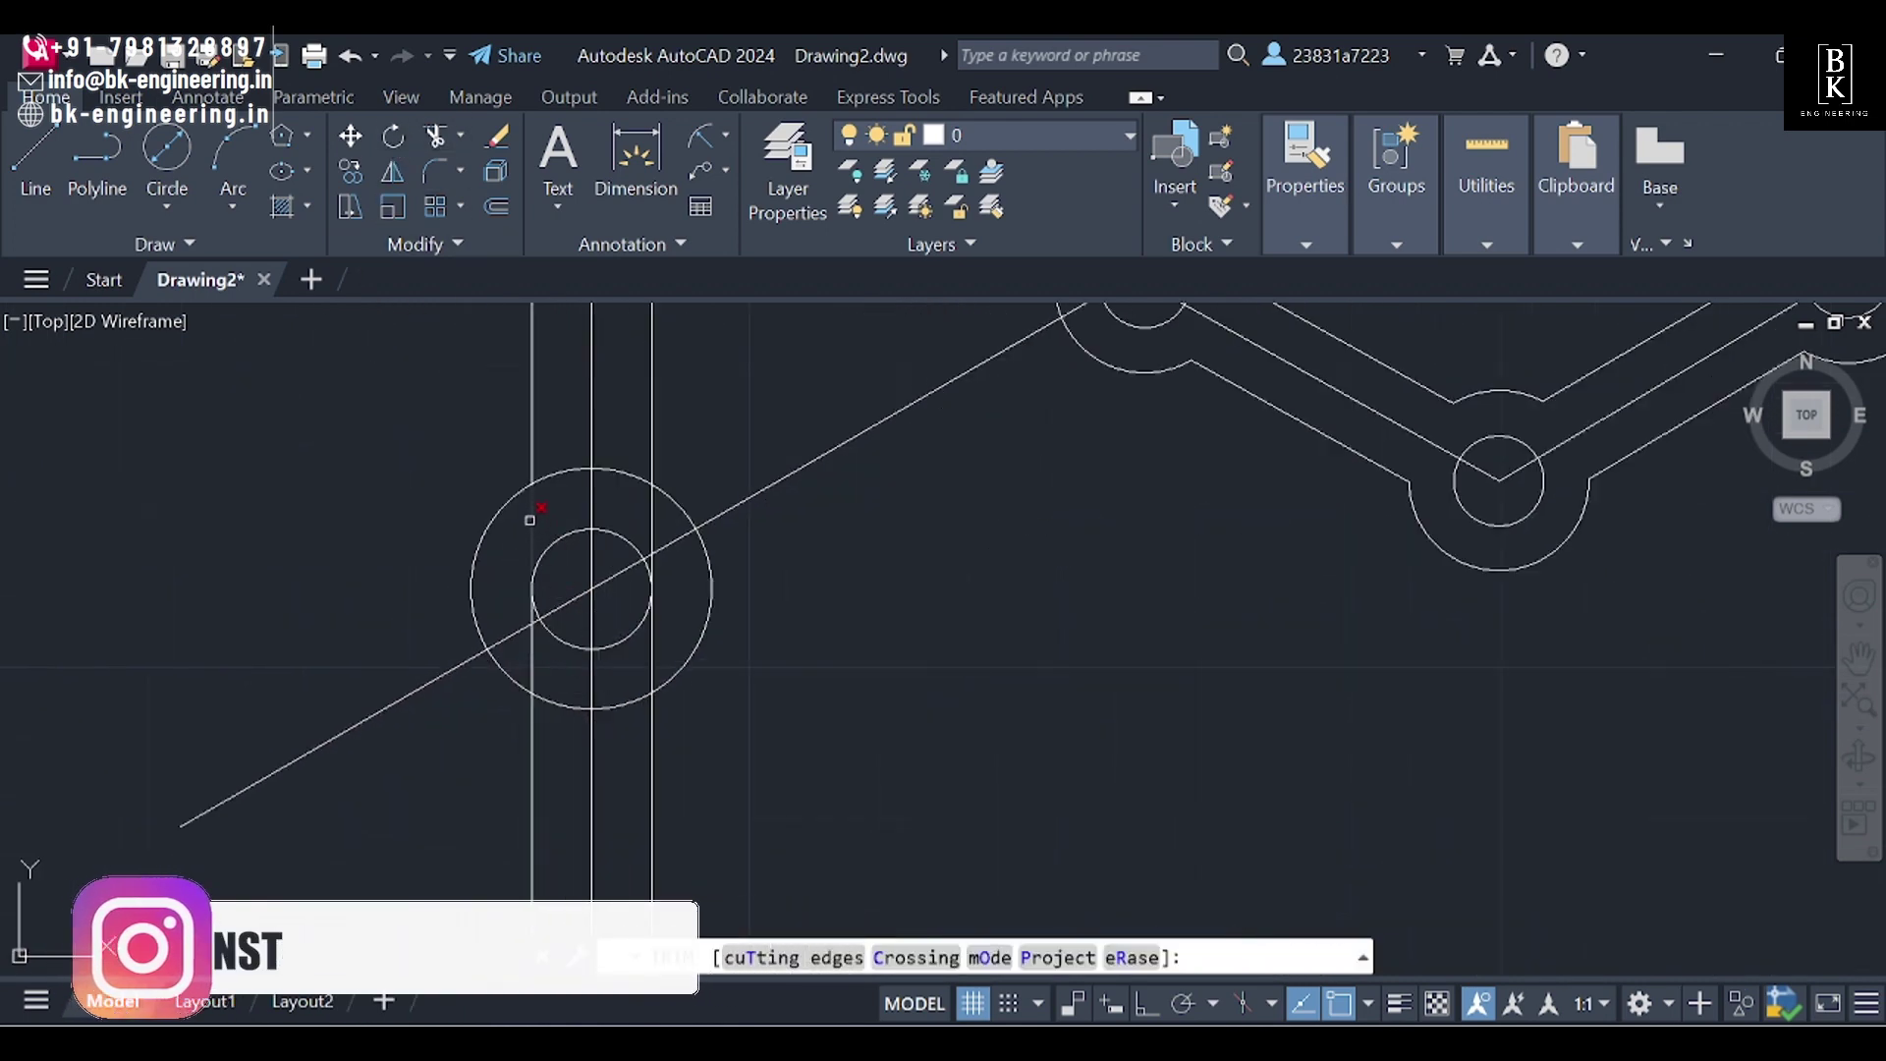
{"action": "left_click", "coordinate": [526, 514]}
{"action": "key", "text": "Return"}
{"action": "left_click", "coordinate": [619, 467]}
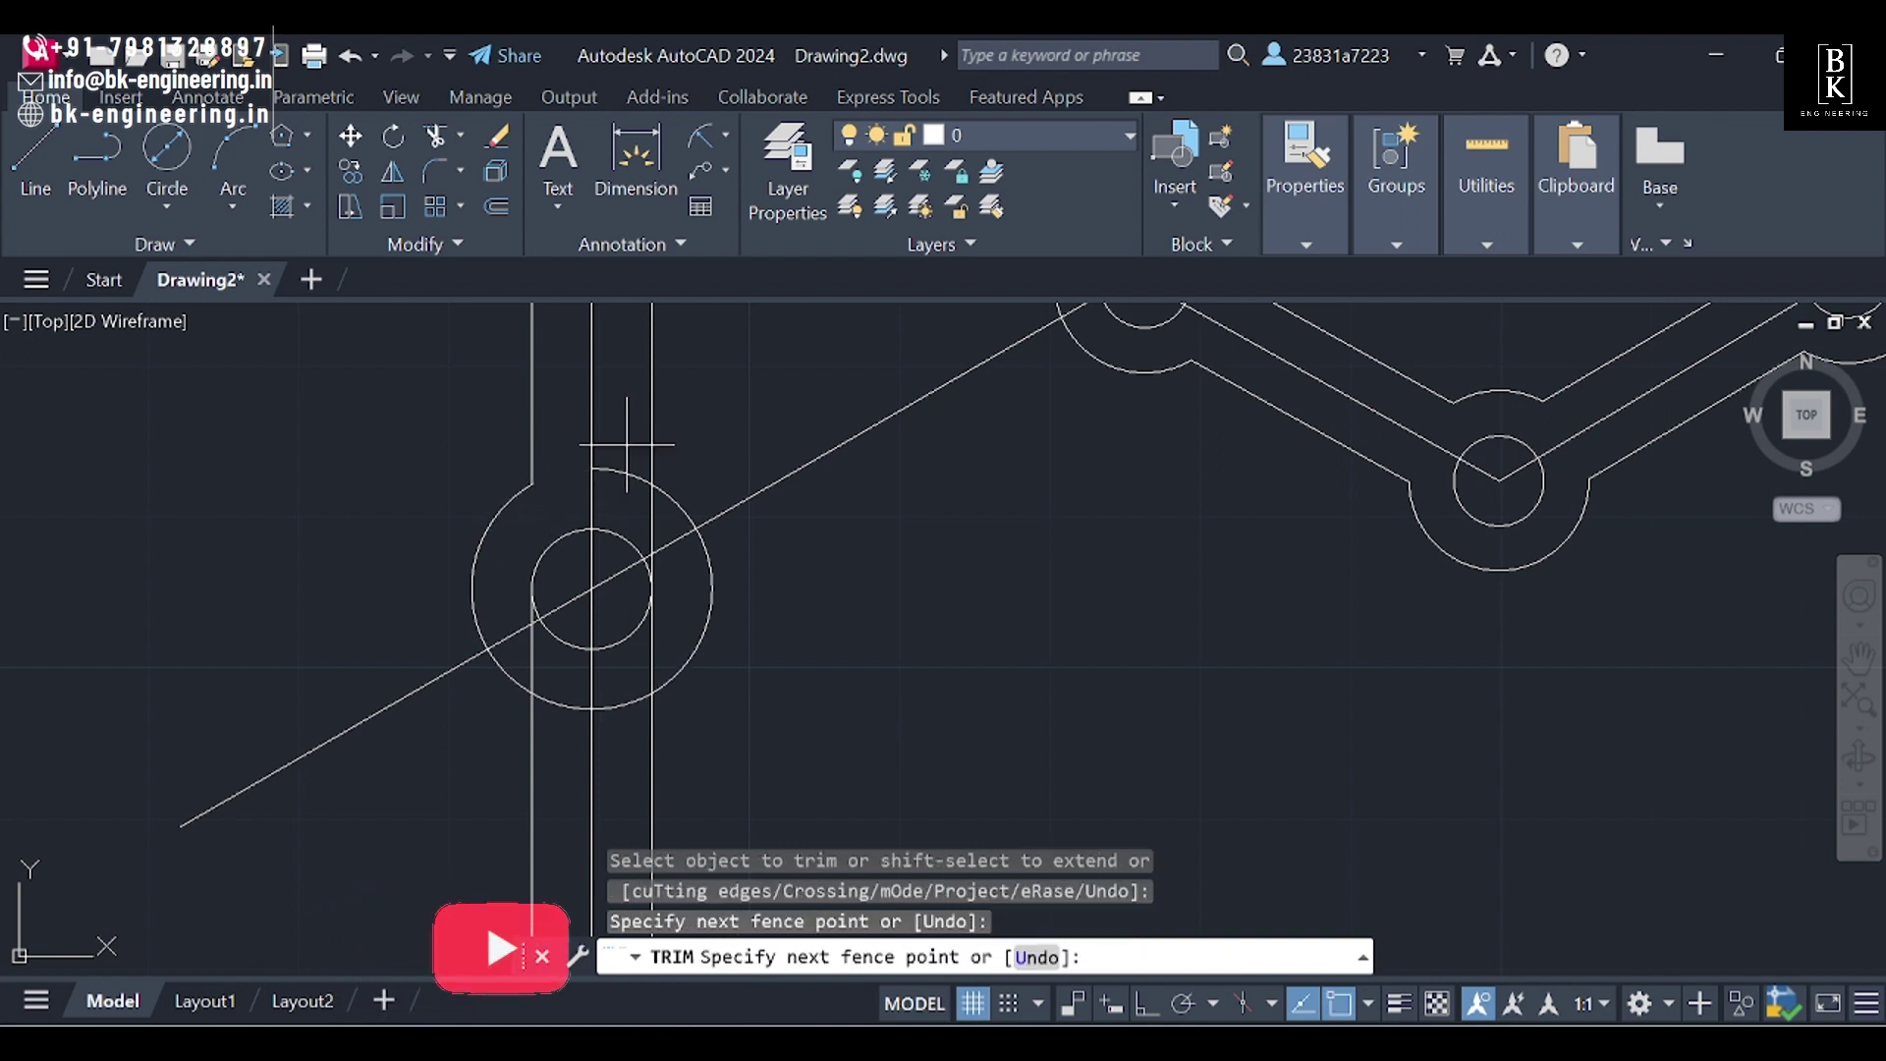
{"action": "left_click", "coordinate": [664, 540]}
{"action": "key", "text": "Return"}
Step: Trim the lower lines inside the ring and the leftover stub, then end trimming and zoom out
{"action": "left_click", "coordinate": [679, 636]}
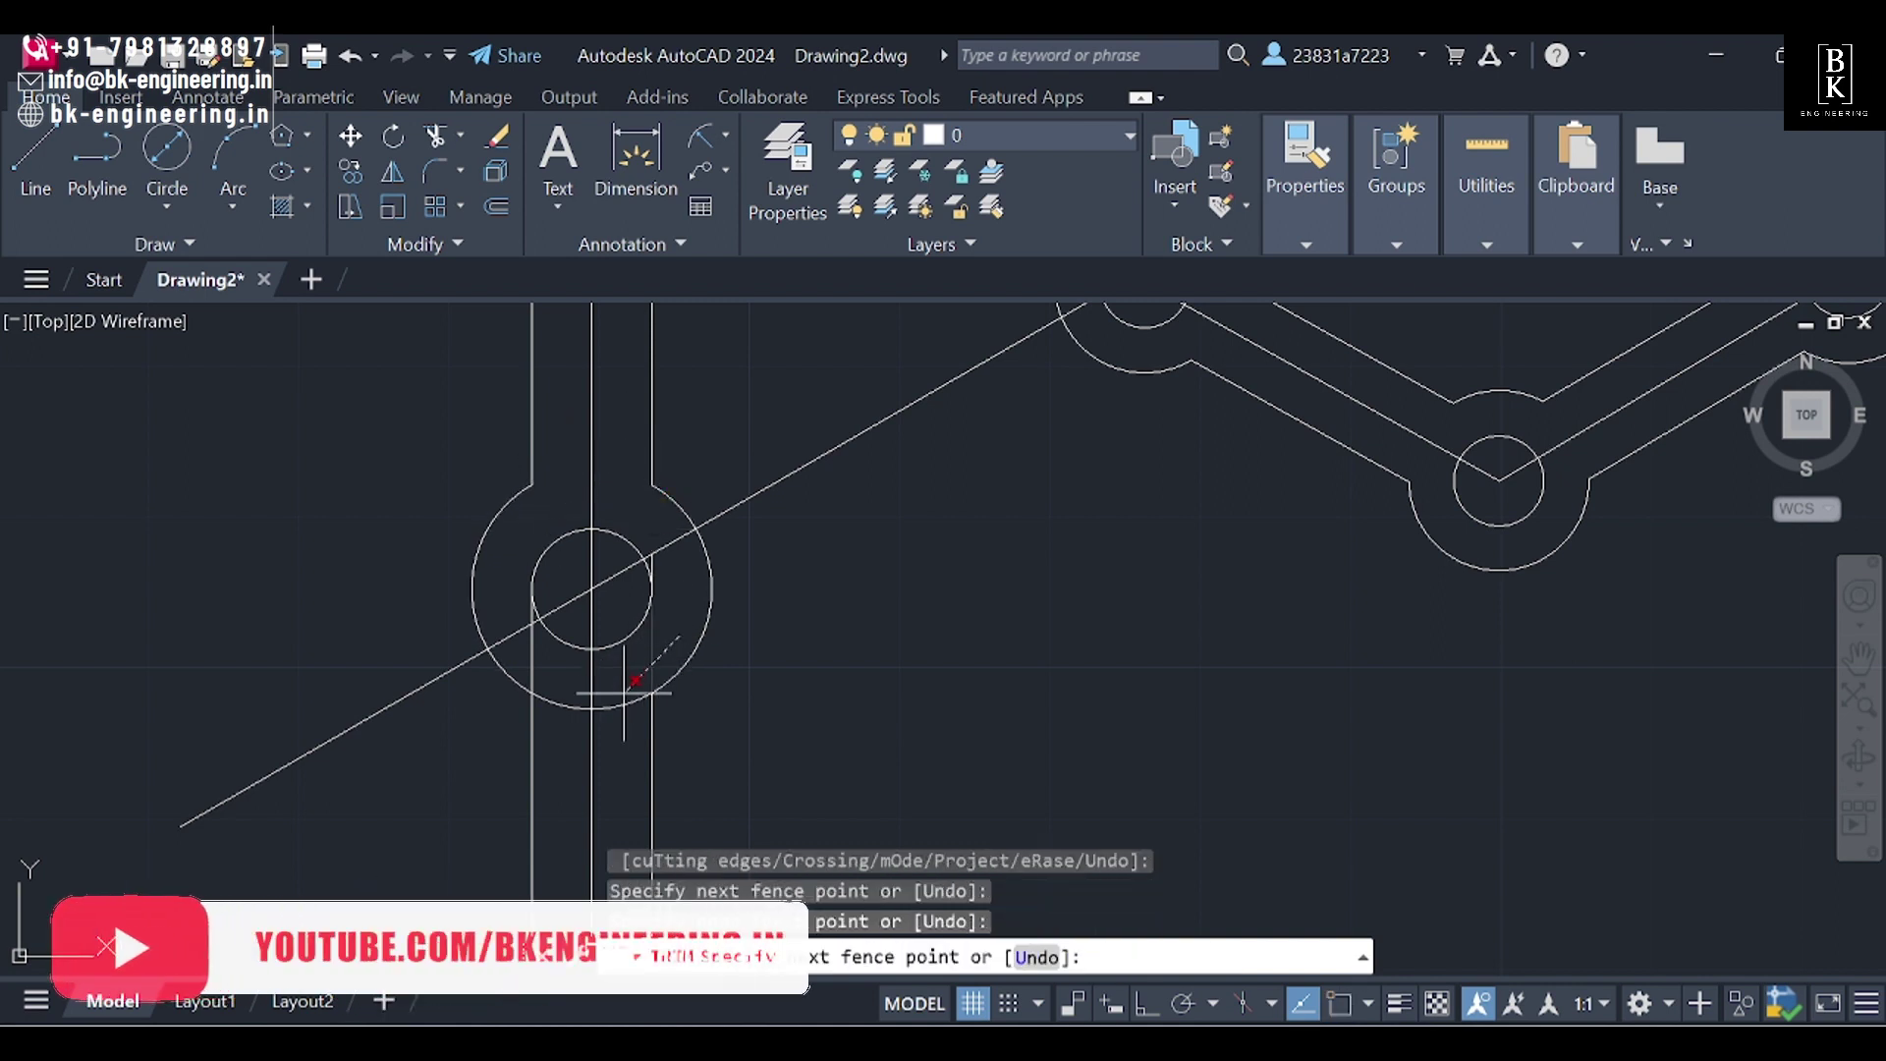
{"action": "left_click", "coordinate": [611, 736]}
{"action": "key", "text": "Return"}
{"action": "left_click", "coordinate": [570, 713]}
{"action": "left_click", "coordinate": [526, 623]}
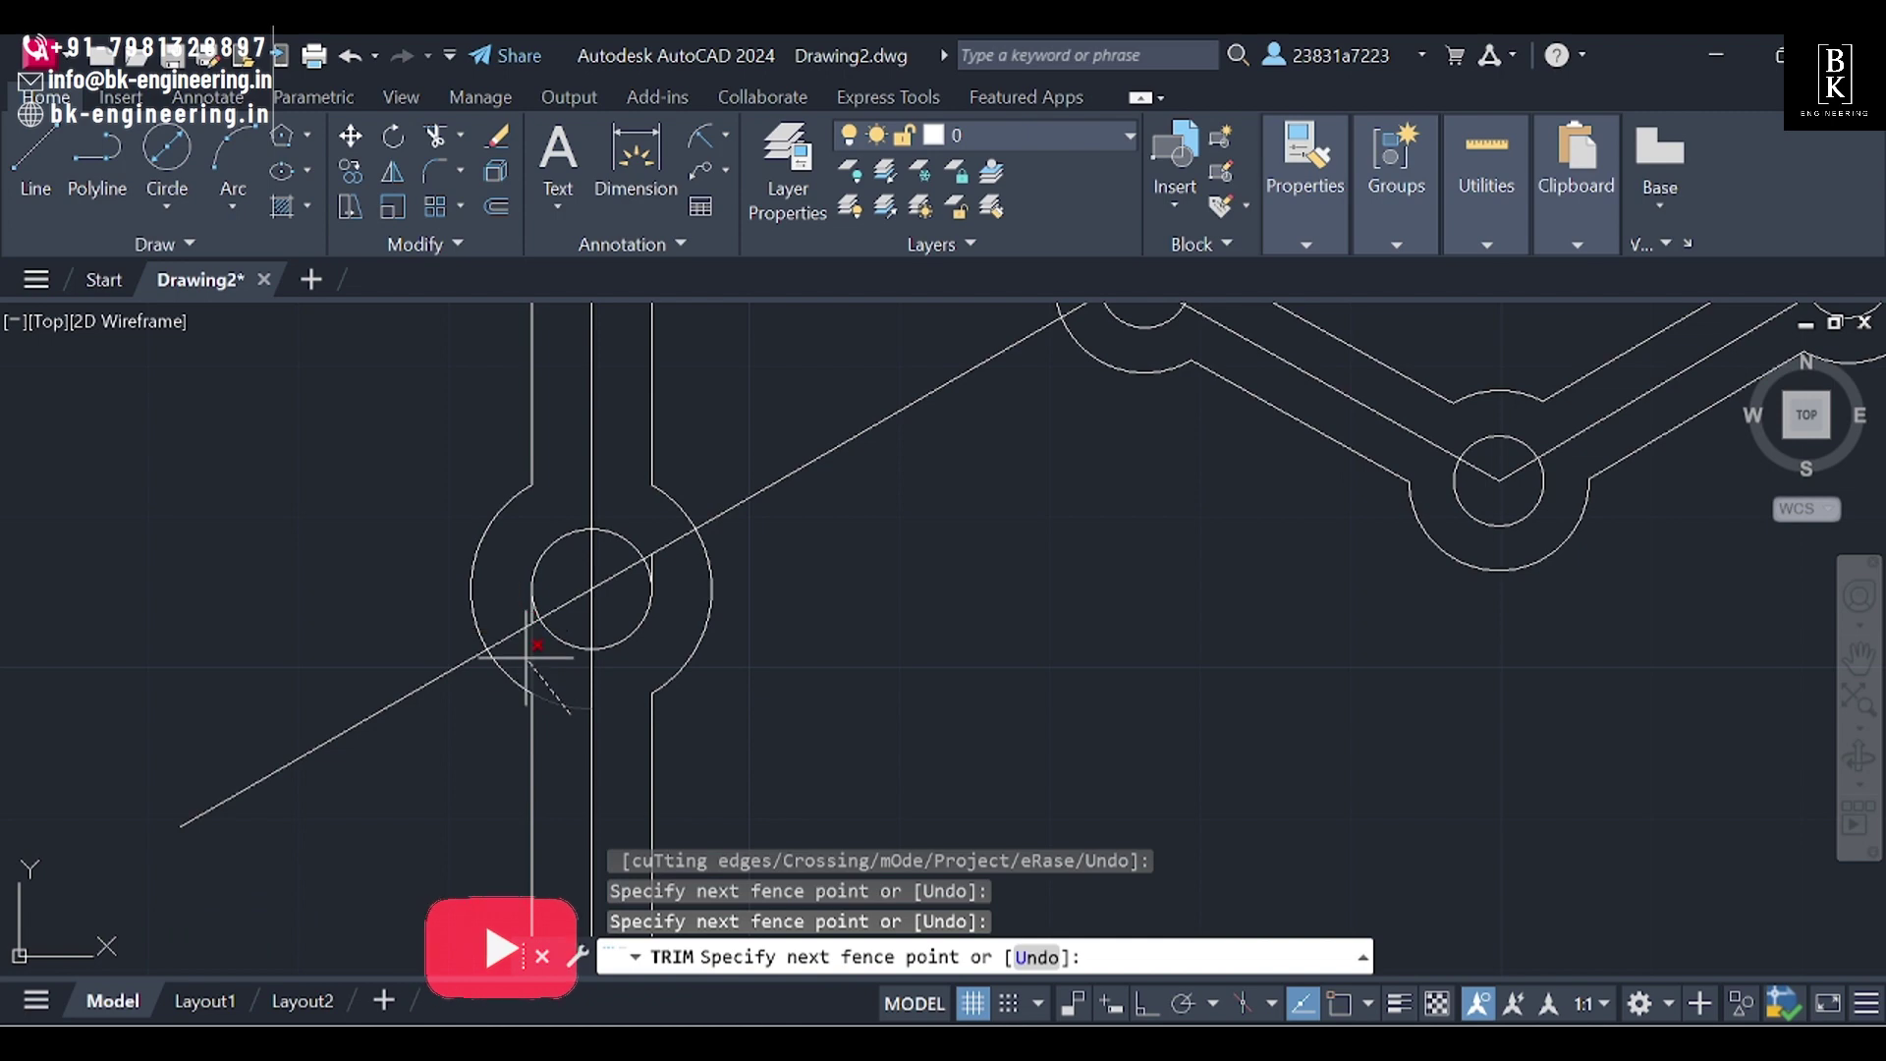
{"action": "key", "text": "Return"}
{"action": "scroll", "coordinate": [547, 621], "scroll_direction": "up", "scroll_amount": 6}
{"action": "left_click", "coordinate": [566, 604]}
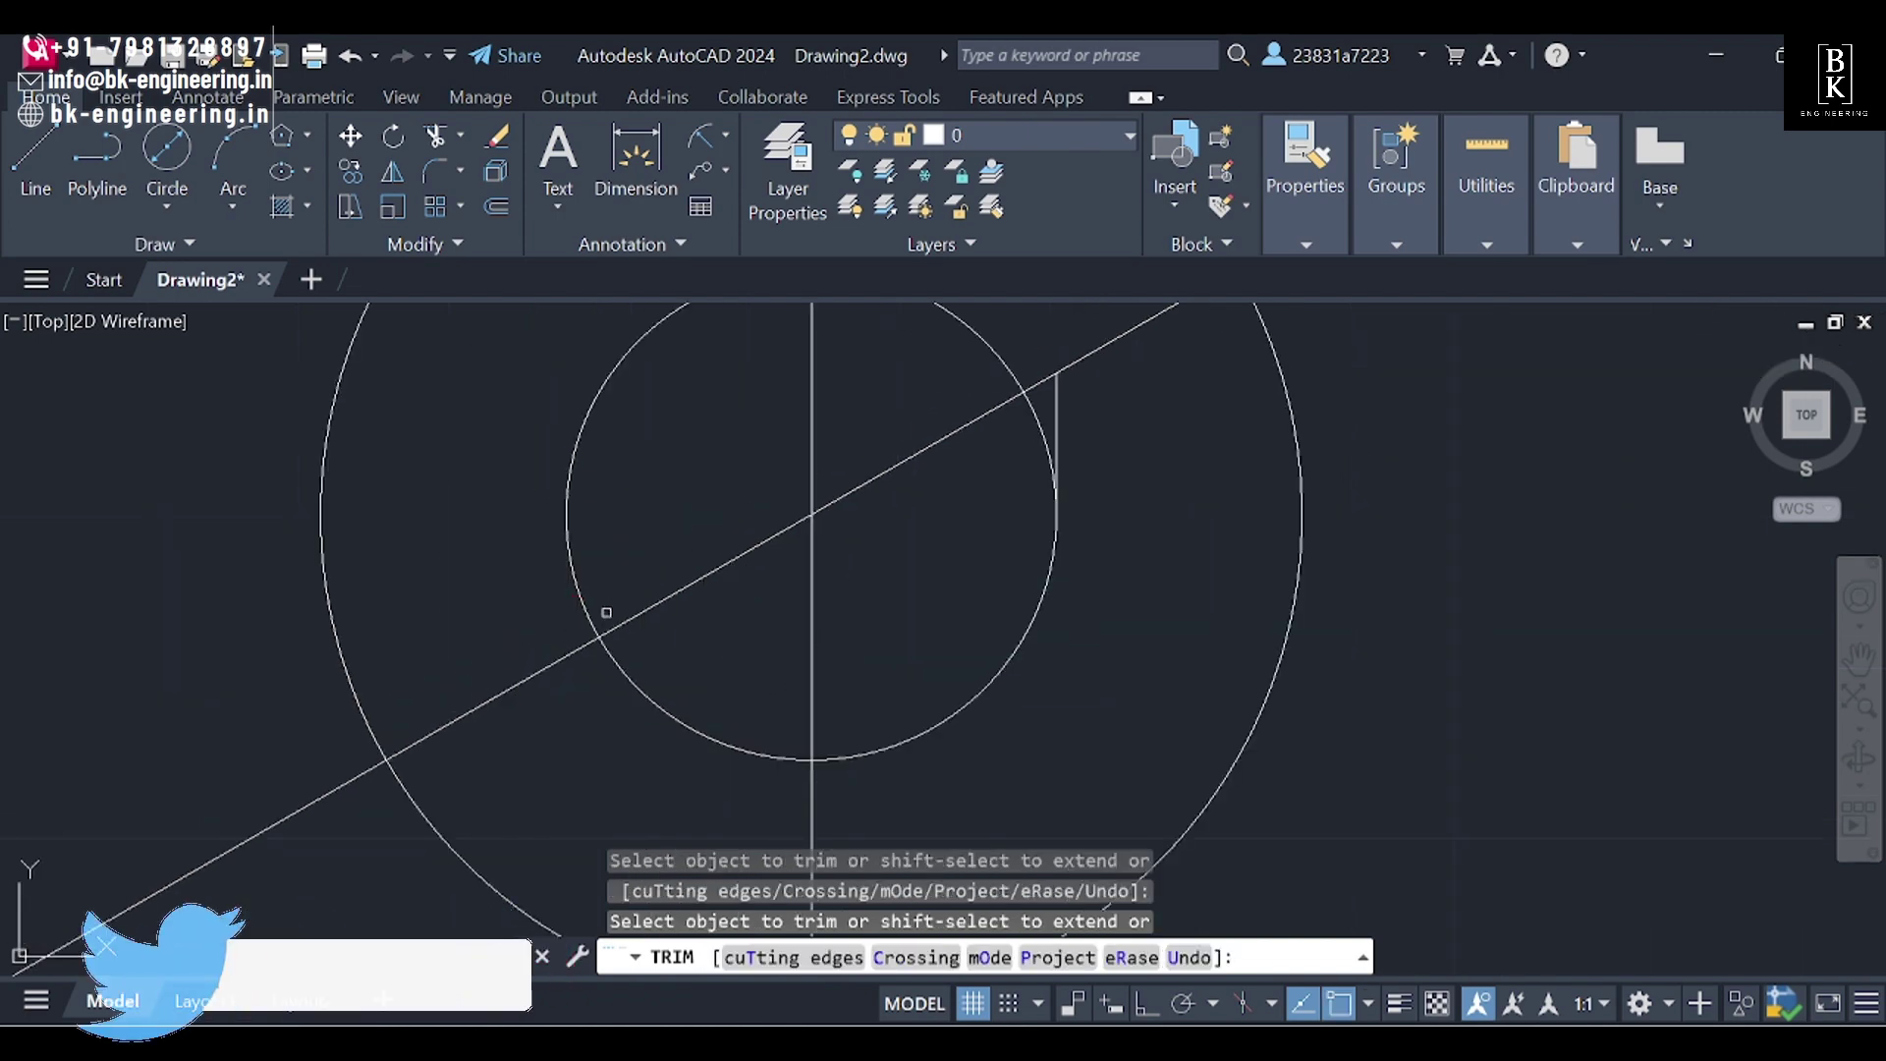
{"action": "key", "text": "Escape"}
{"action": "scroll", "coordinate": [540, 766], "scroll_direction": "down", "scroll_amount": 5}
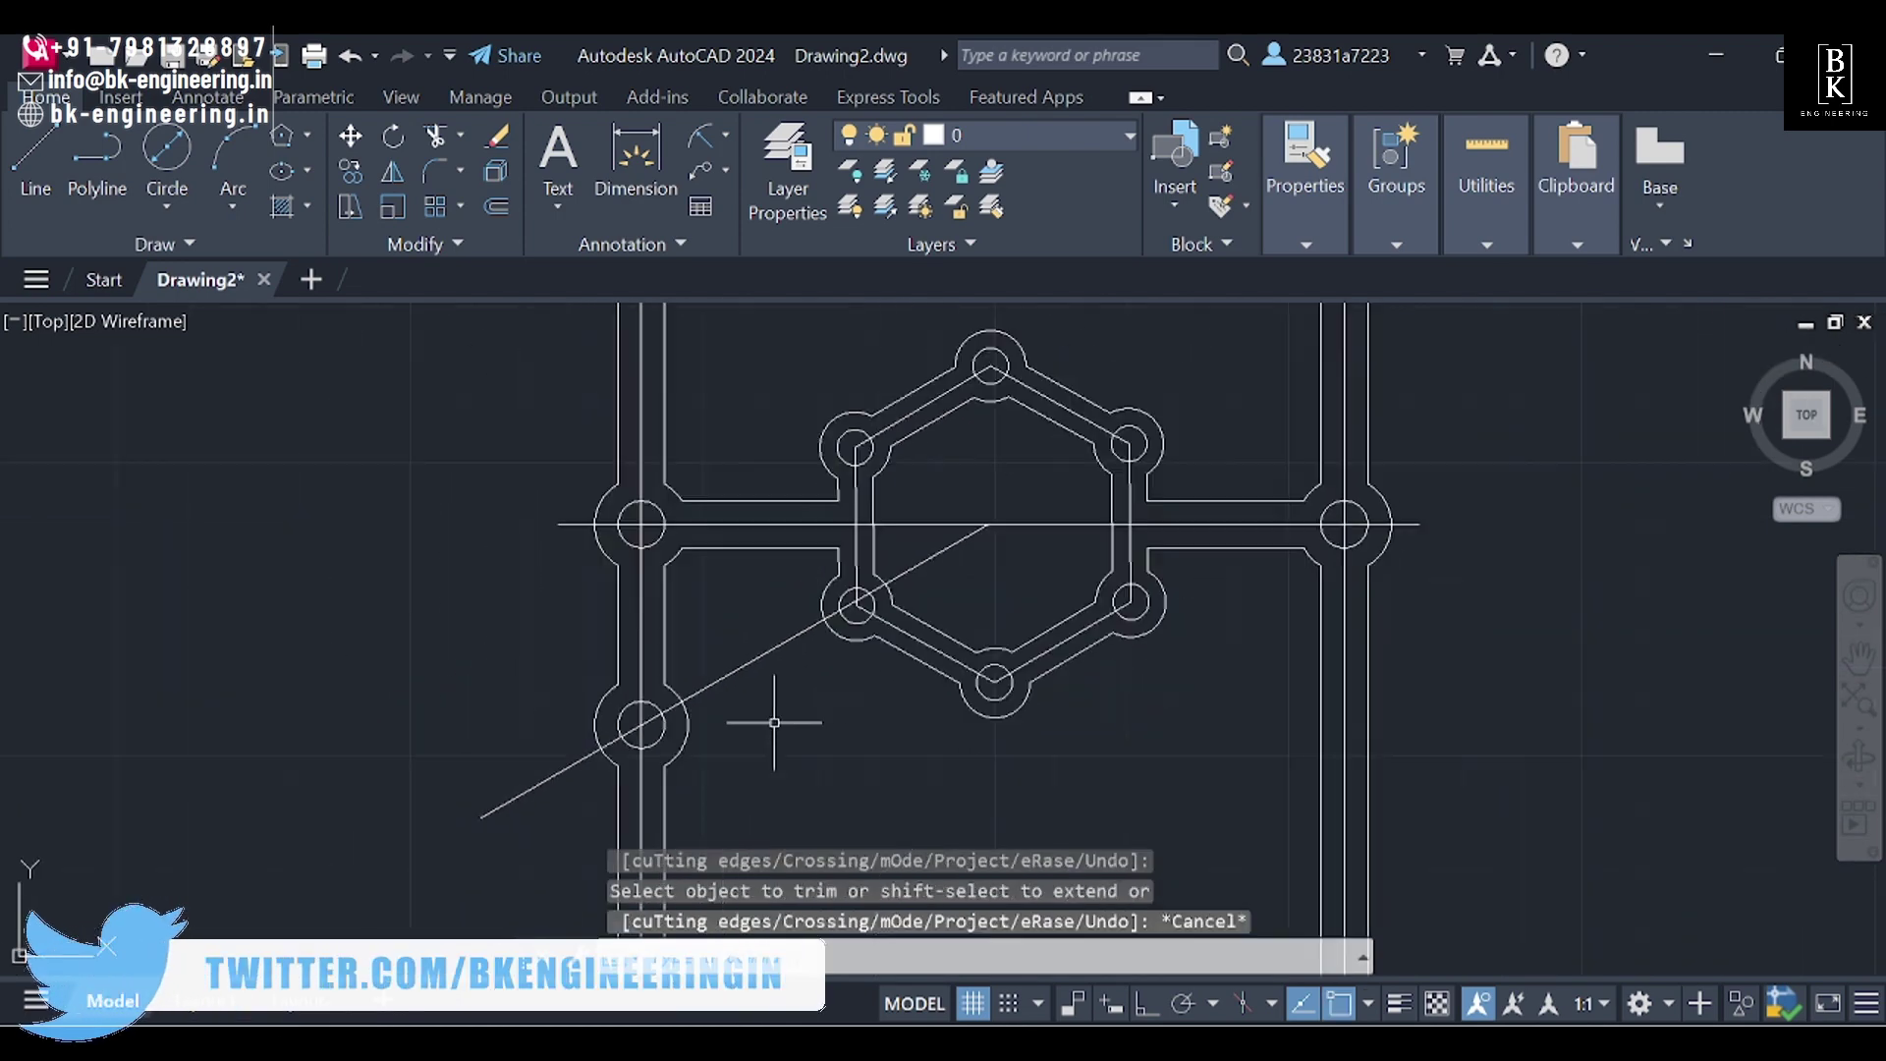
{"action": "scroll", "coordinate": [770, 723], "scroll_direction": "down", "scroll_amount": 3}
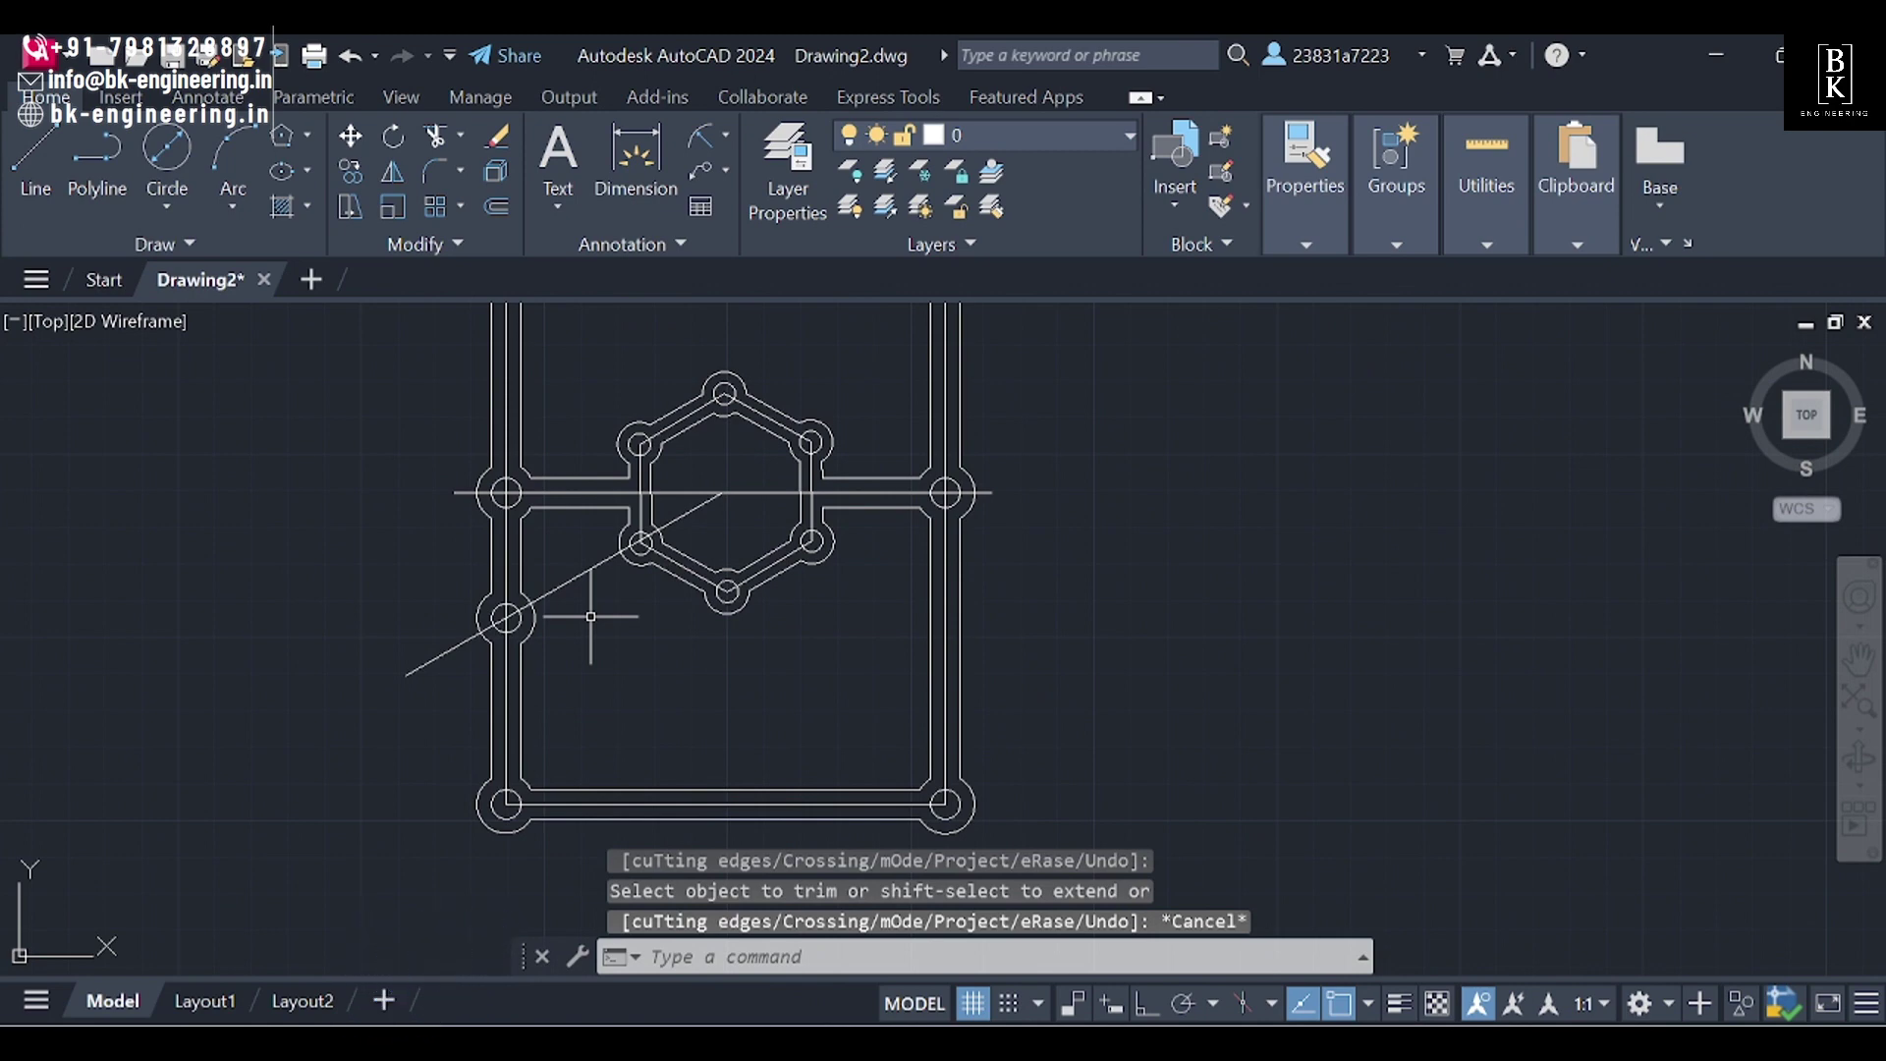
Step: Select the horizontal, diagonal, left, bottom, right frame and hexagon centre lines
{"action": "left_click", "coordinate": [738, 492]}
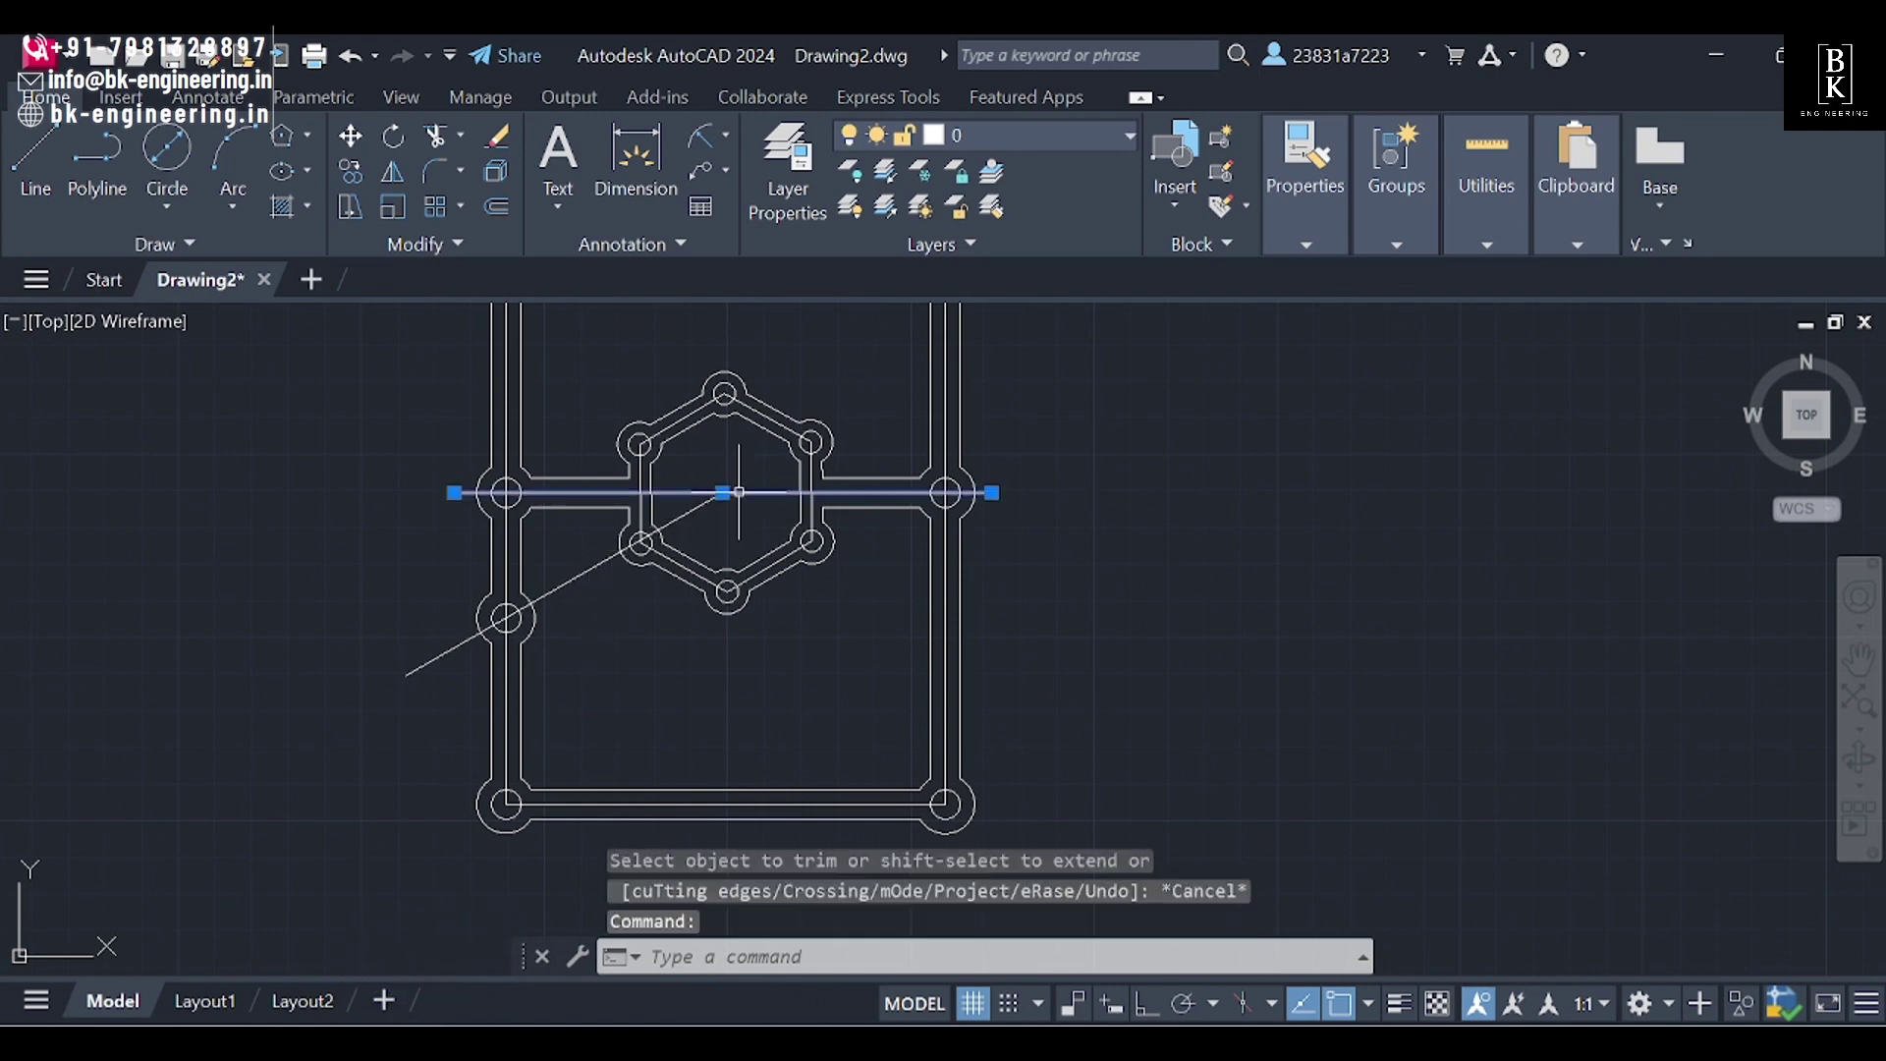
{"action": "left_click", "coordinate": [576, 576]}
{"action": "left_click", "coordinate": [506, 634]}
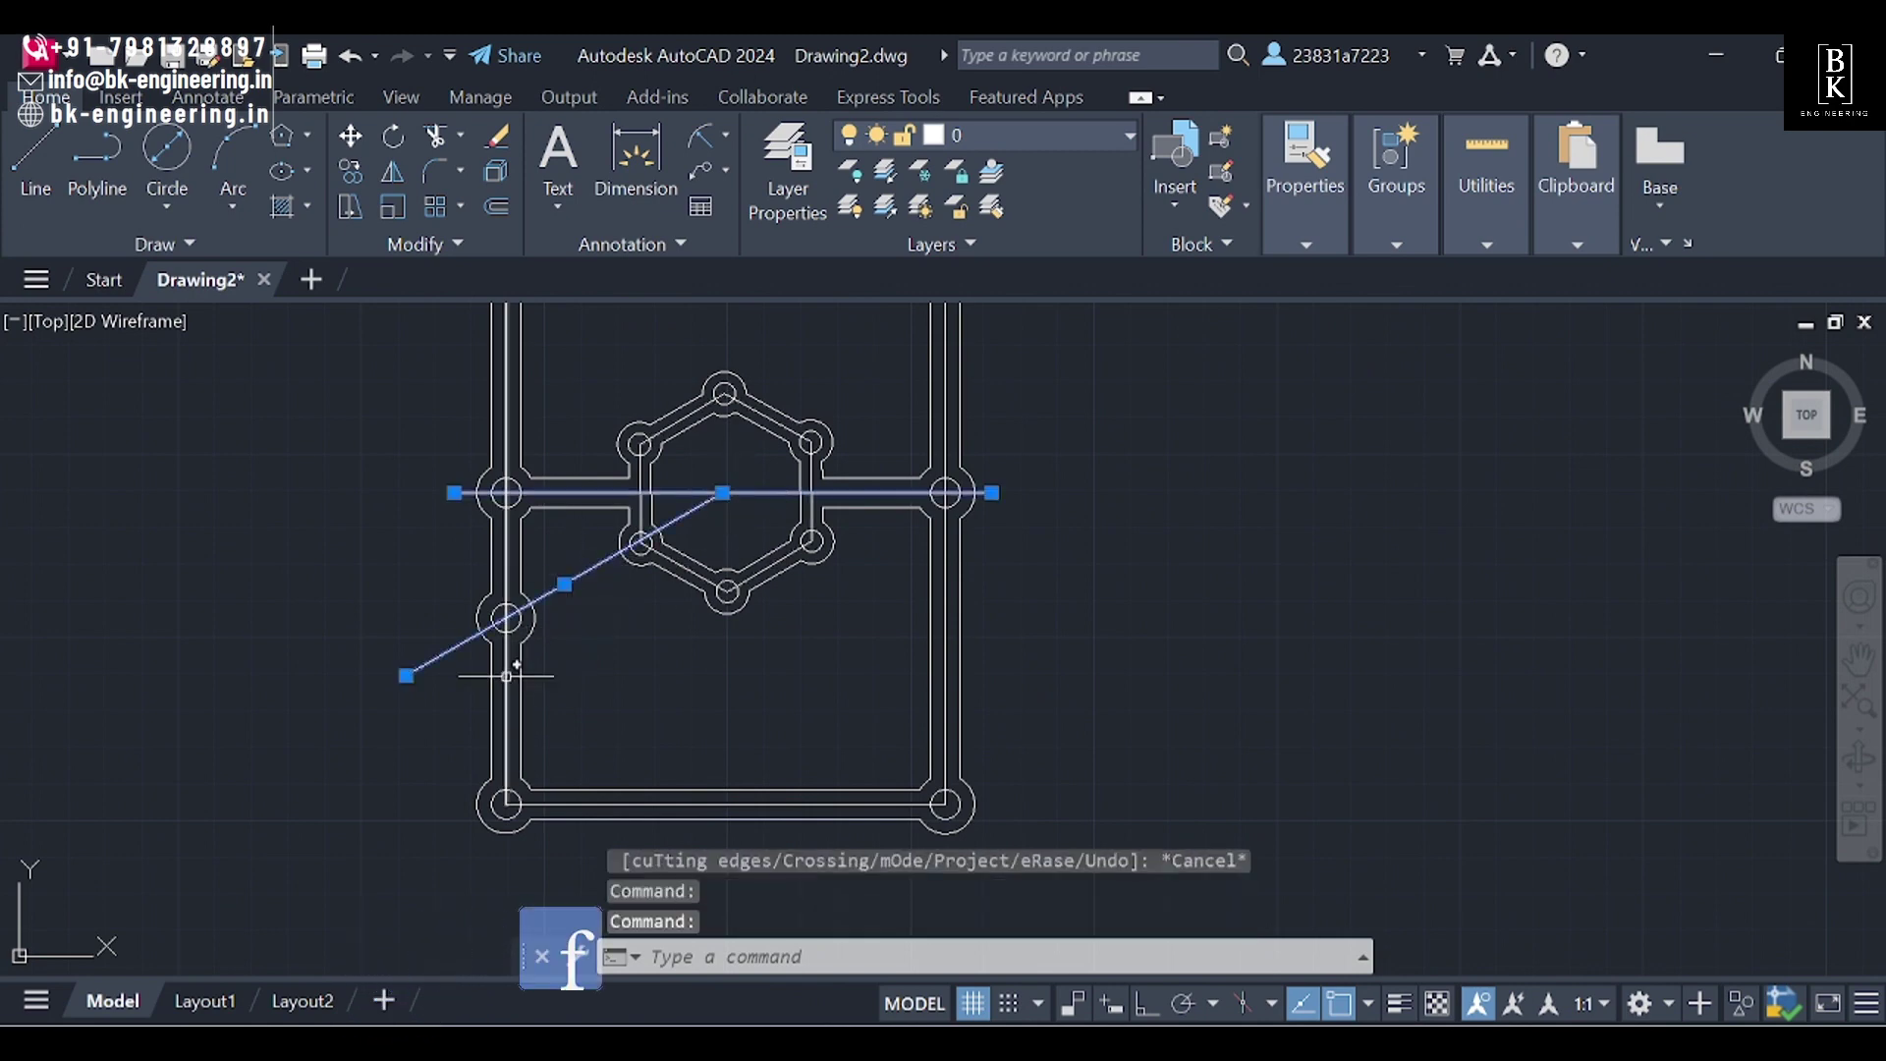
{"action": "left_click", "coordinate": [860, 790]}
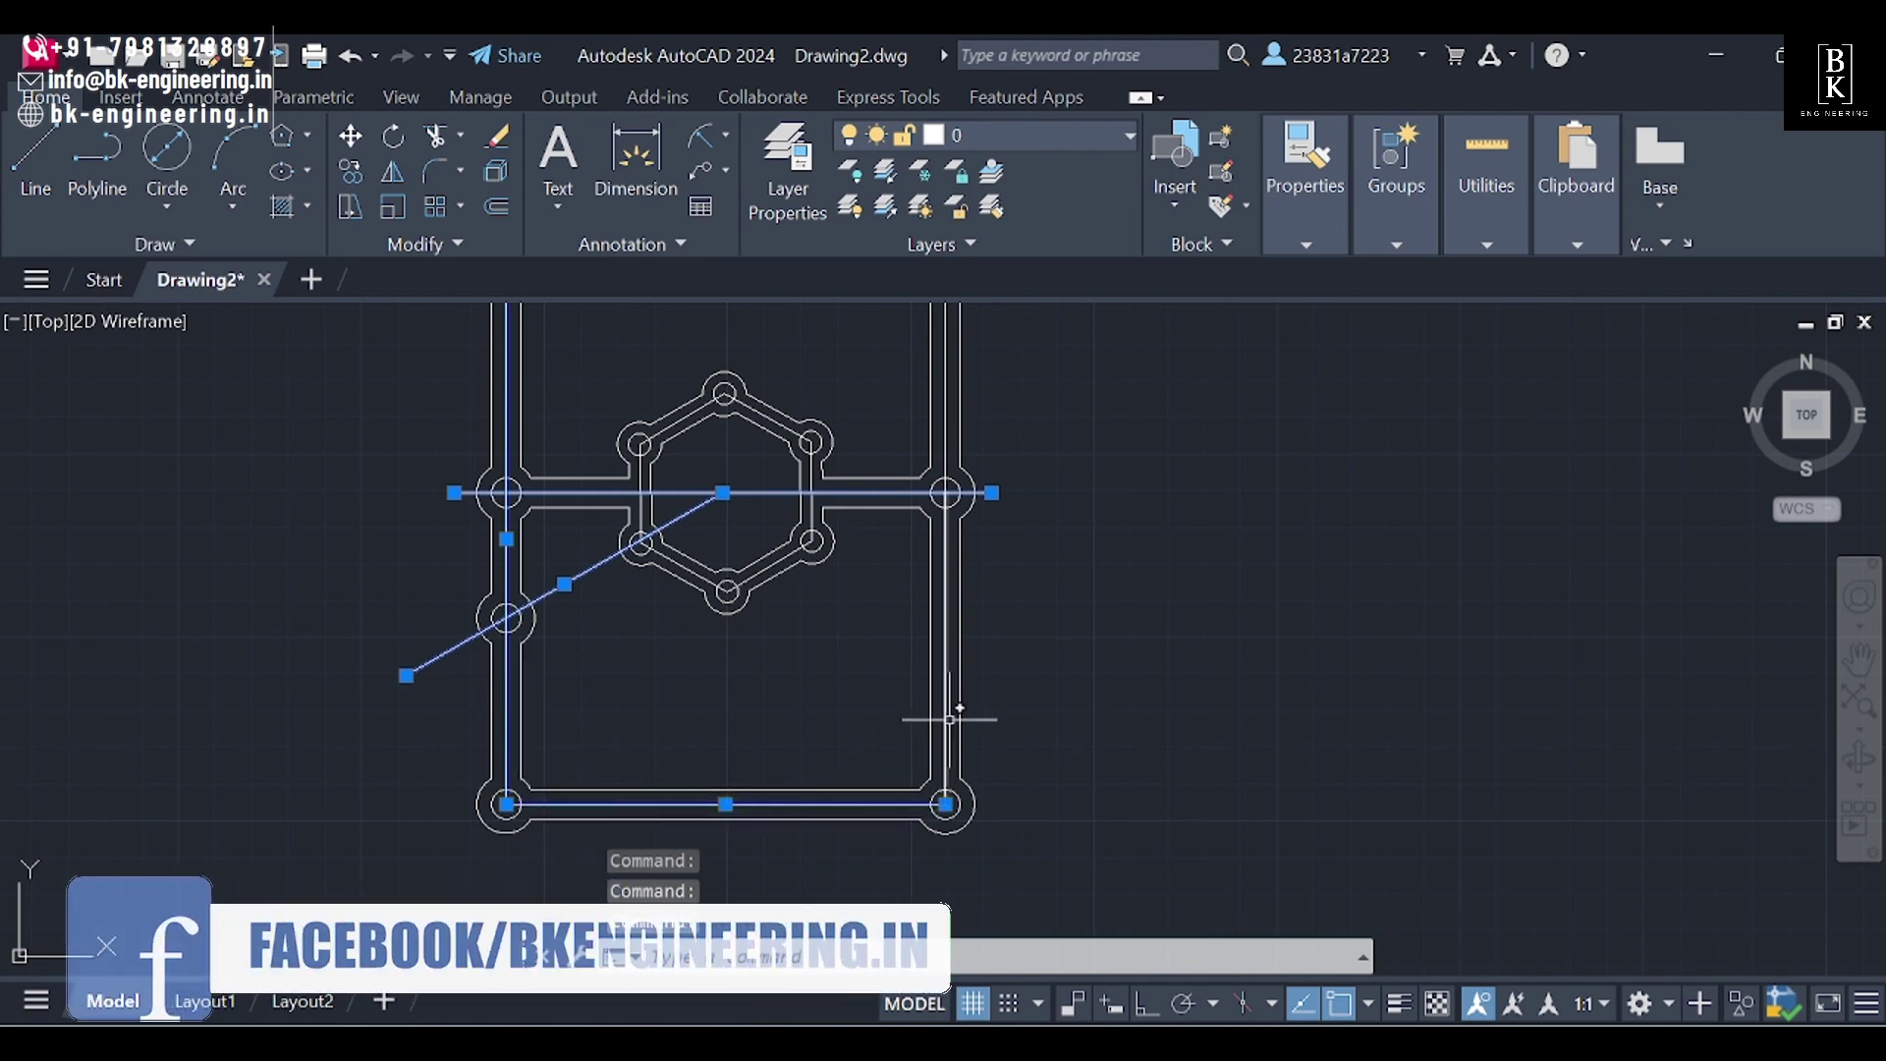
{"action": "scroll", "coordinate": [1107, 681], "scroll_direction": "down", "scroll_amount": 3}
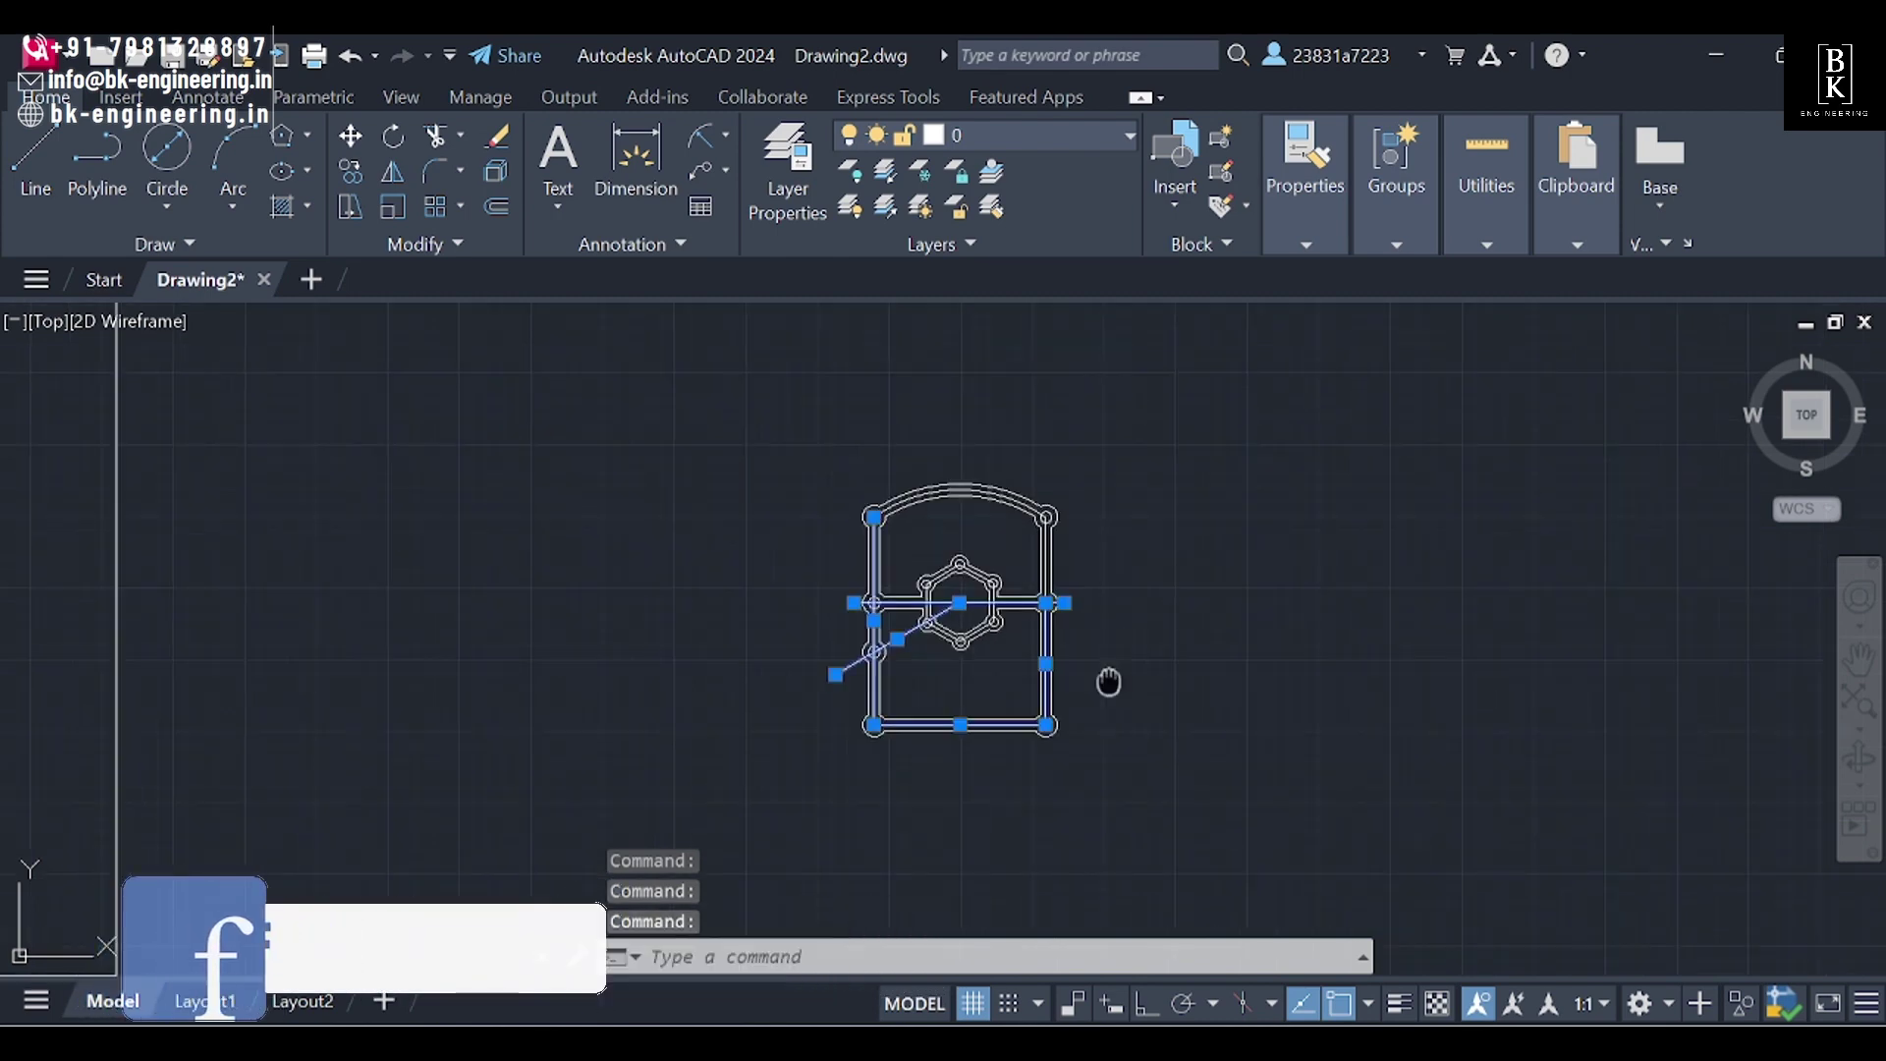
{"action": "scroll", "coordinate": [1043, 559], "scroll_direction": "up", "scroll_amount": 3}
{"action": "left_click", "coordinate": [1050, 549]}
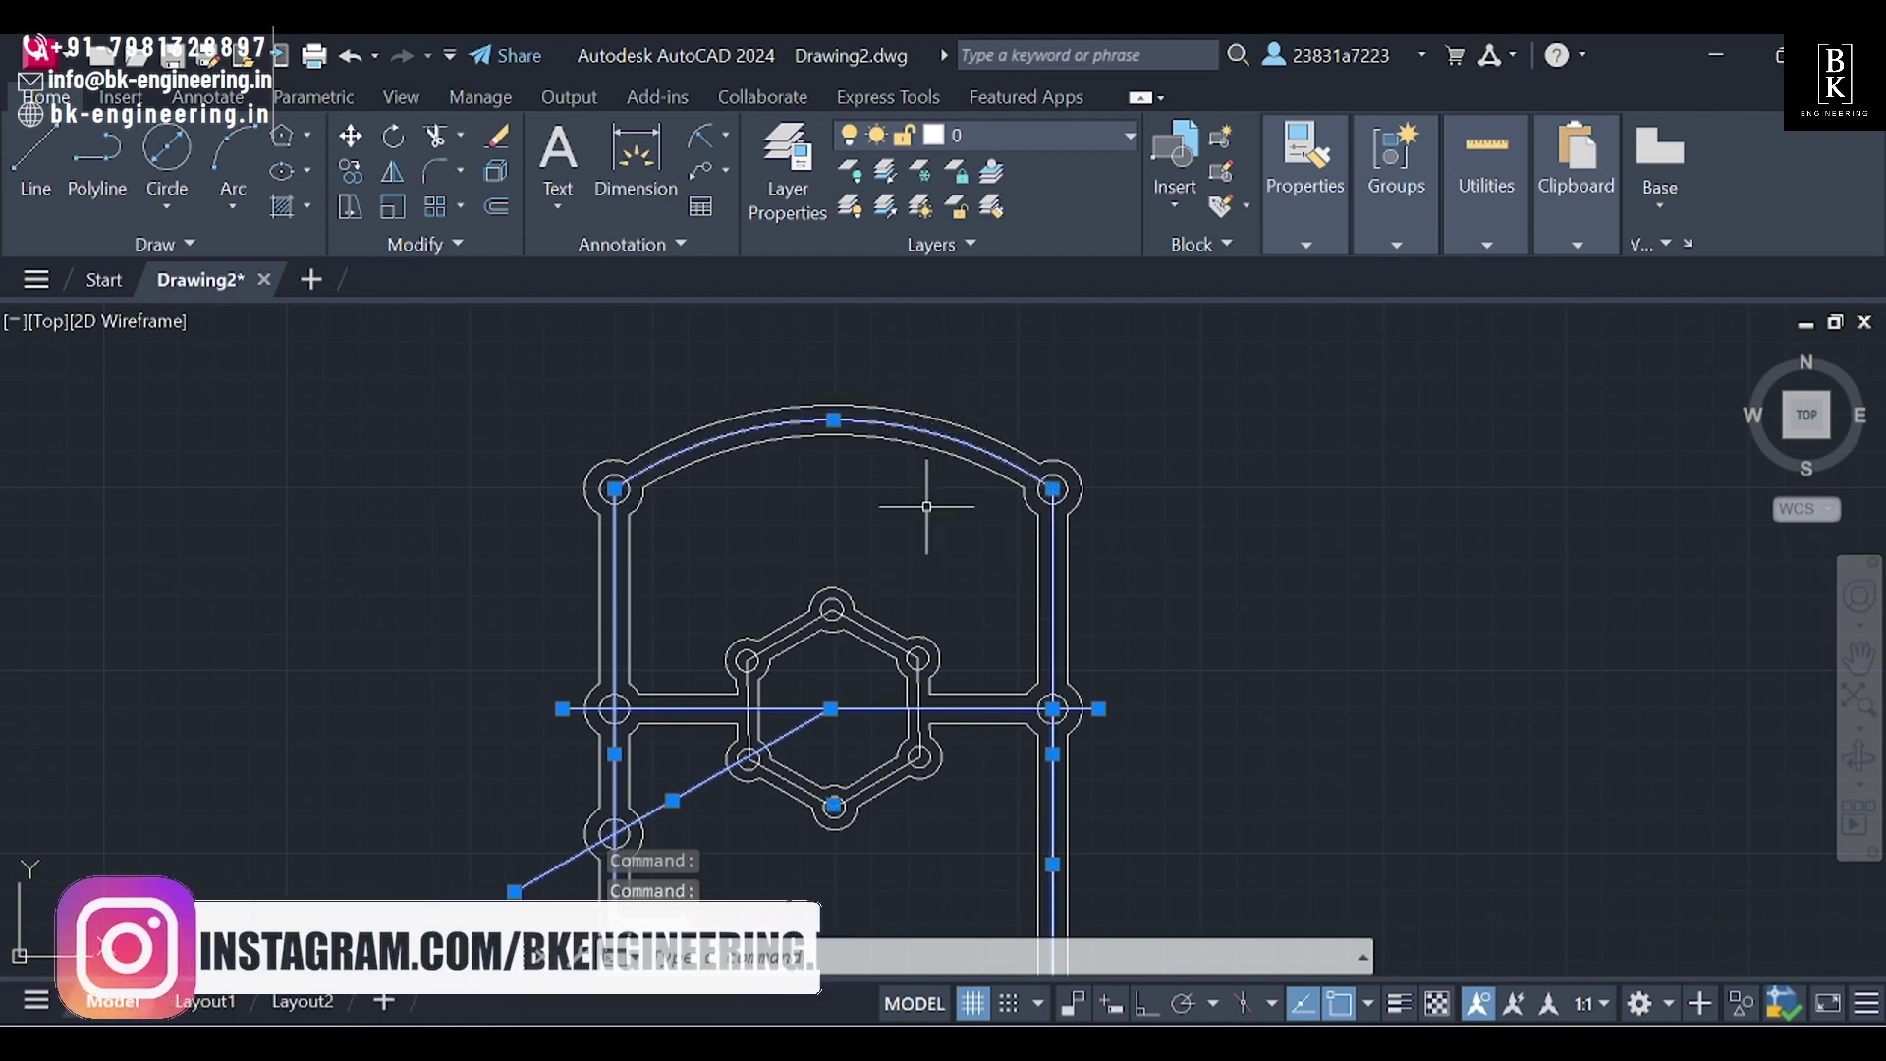
{"action": "left_click", "coordinate": [764, 645]}
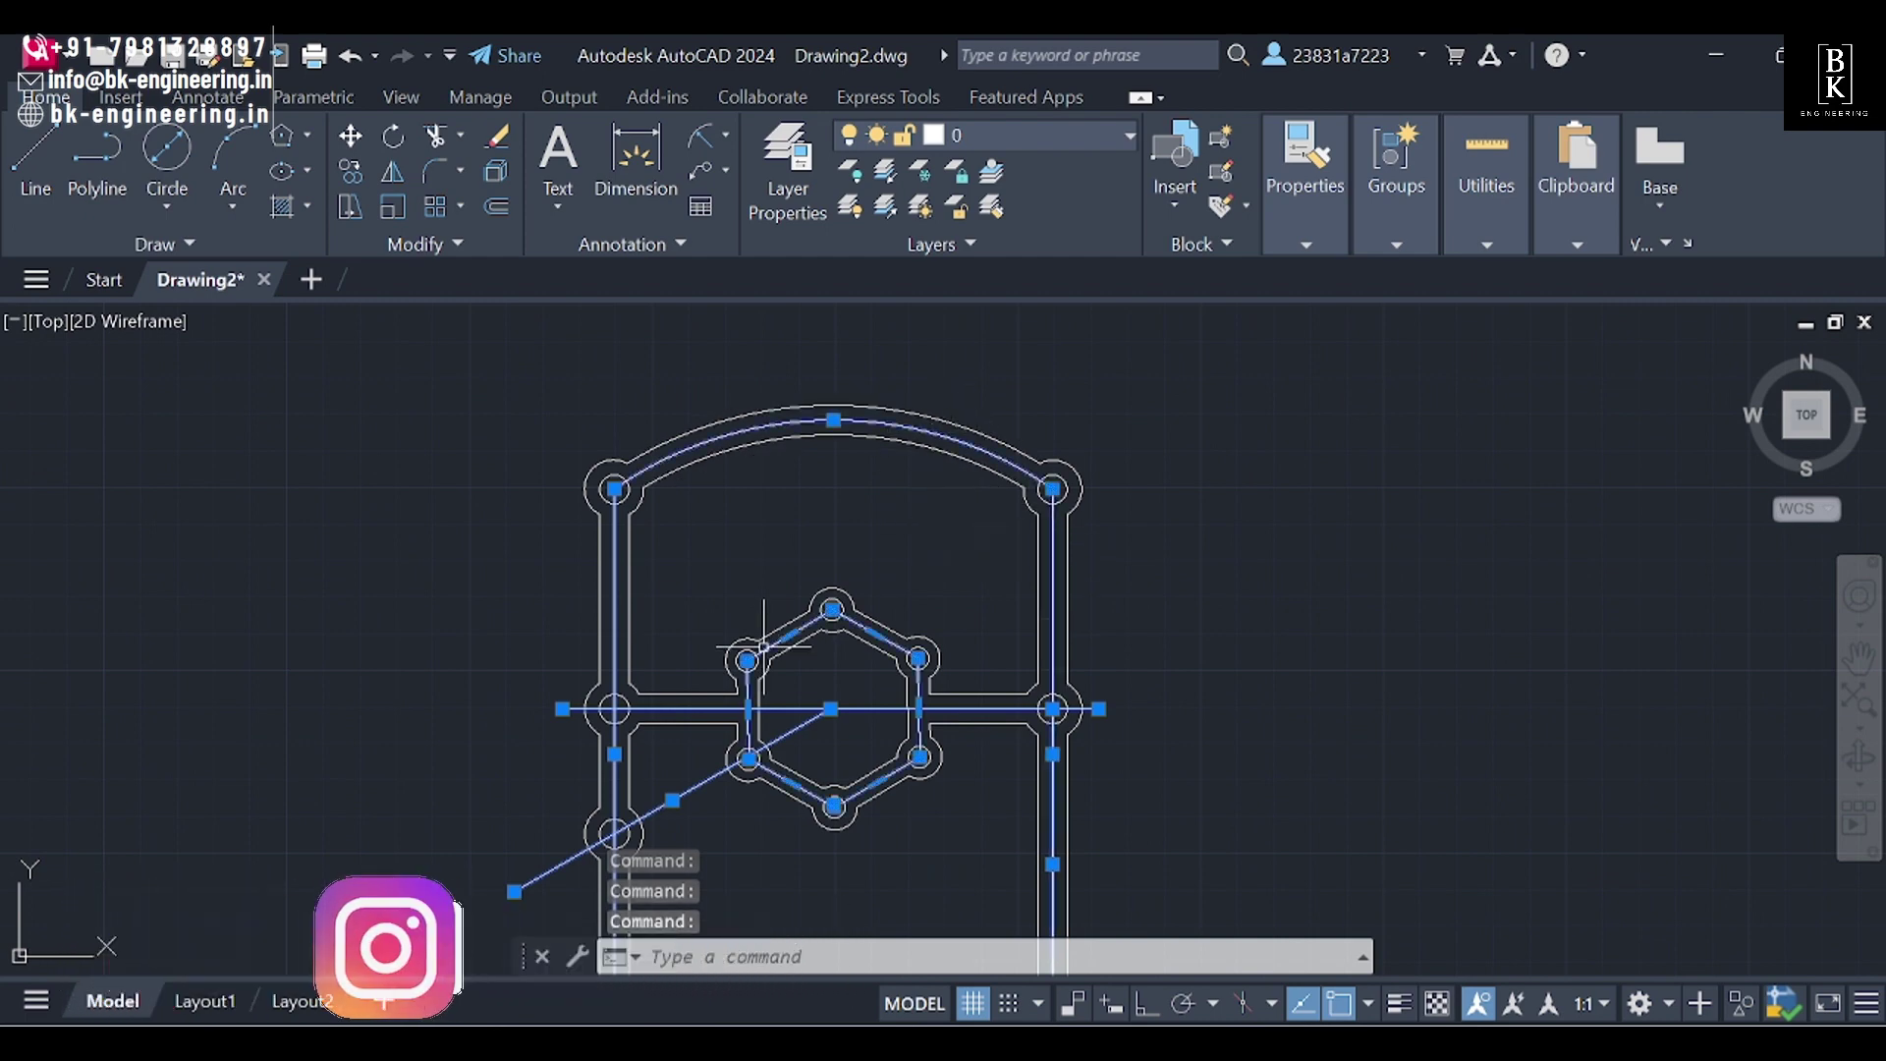
{"action": "left_click", "coordinate": [1393, 175]}
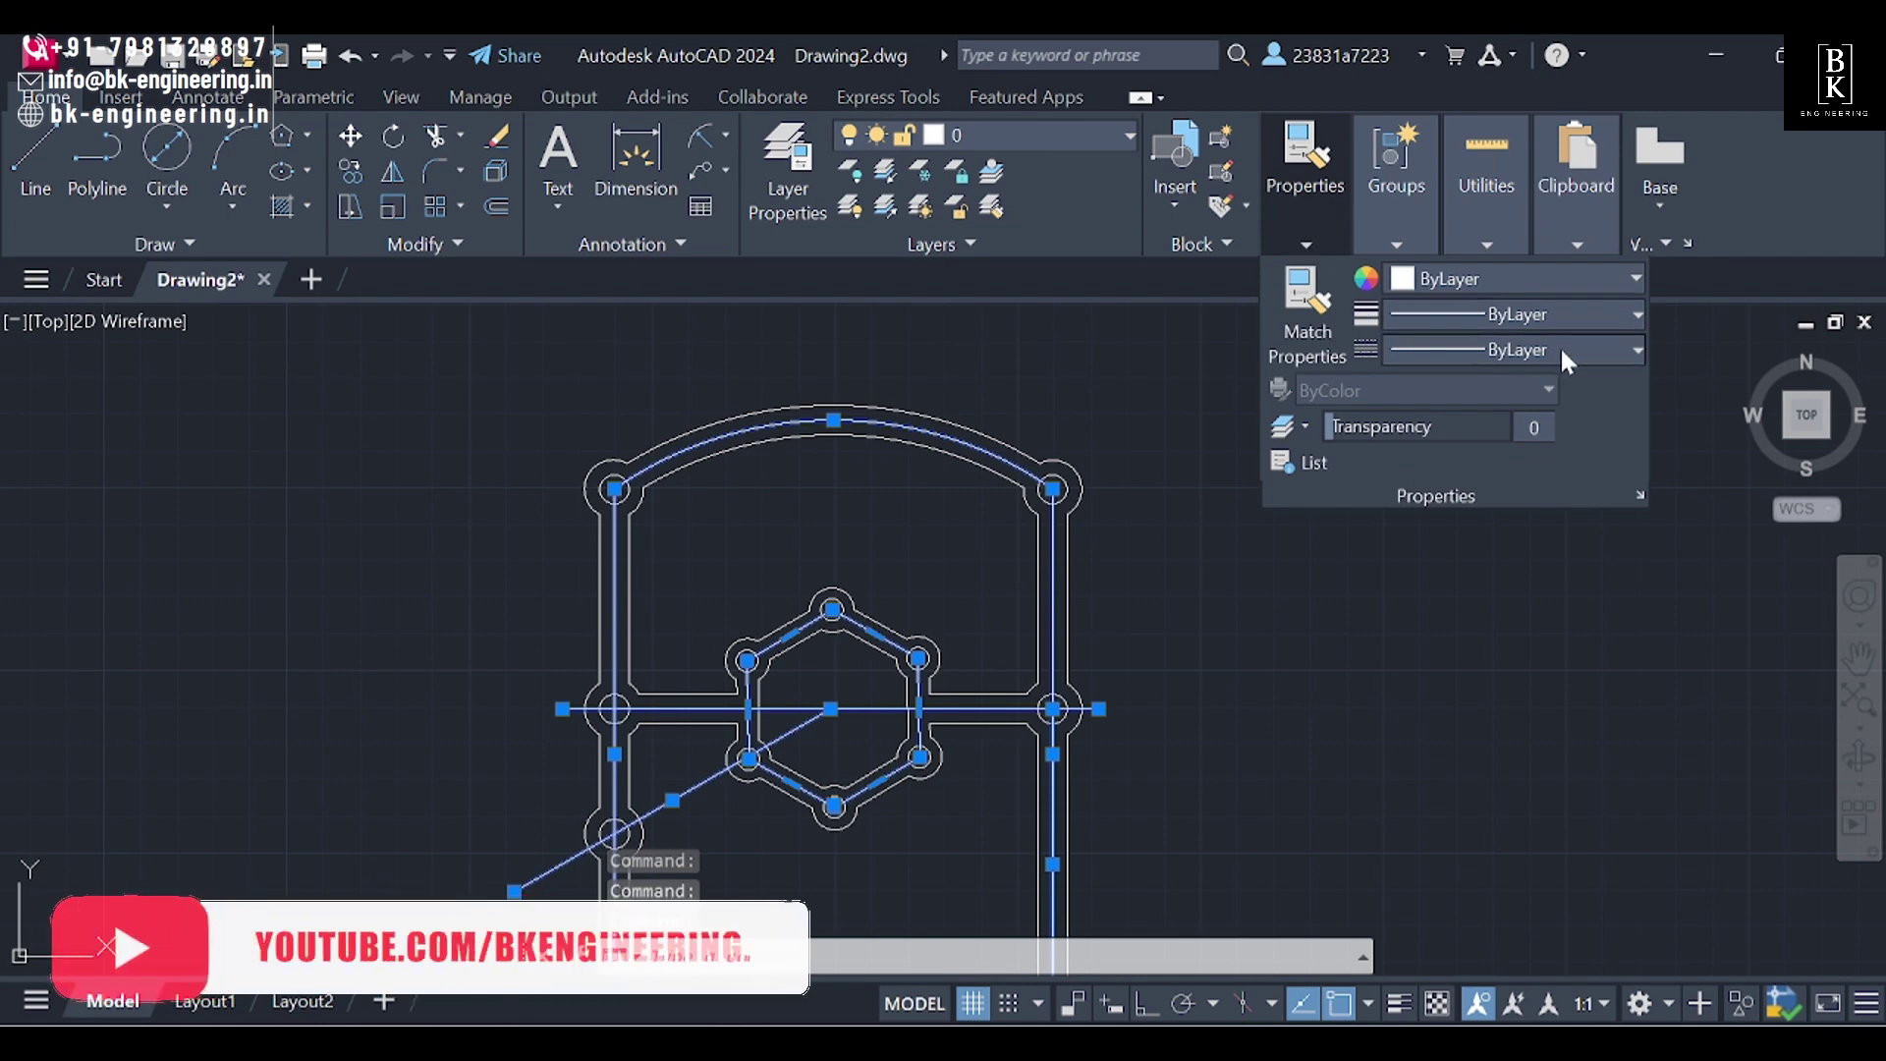
Step: Give the selected lines the CENTER linetype and move them to the magenta text layer
{"action": "left_click", "coordinate": [1560, 346]}
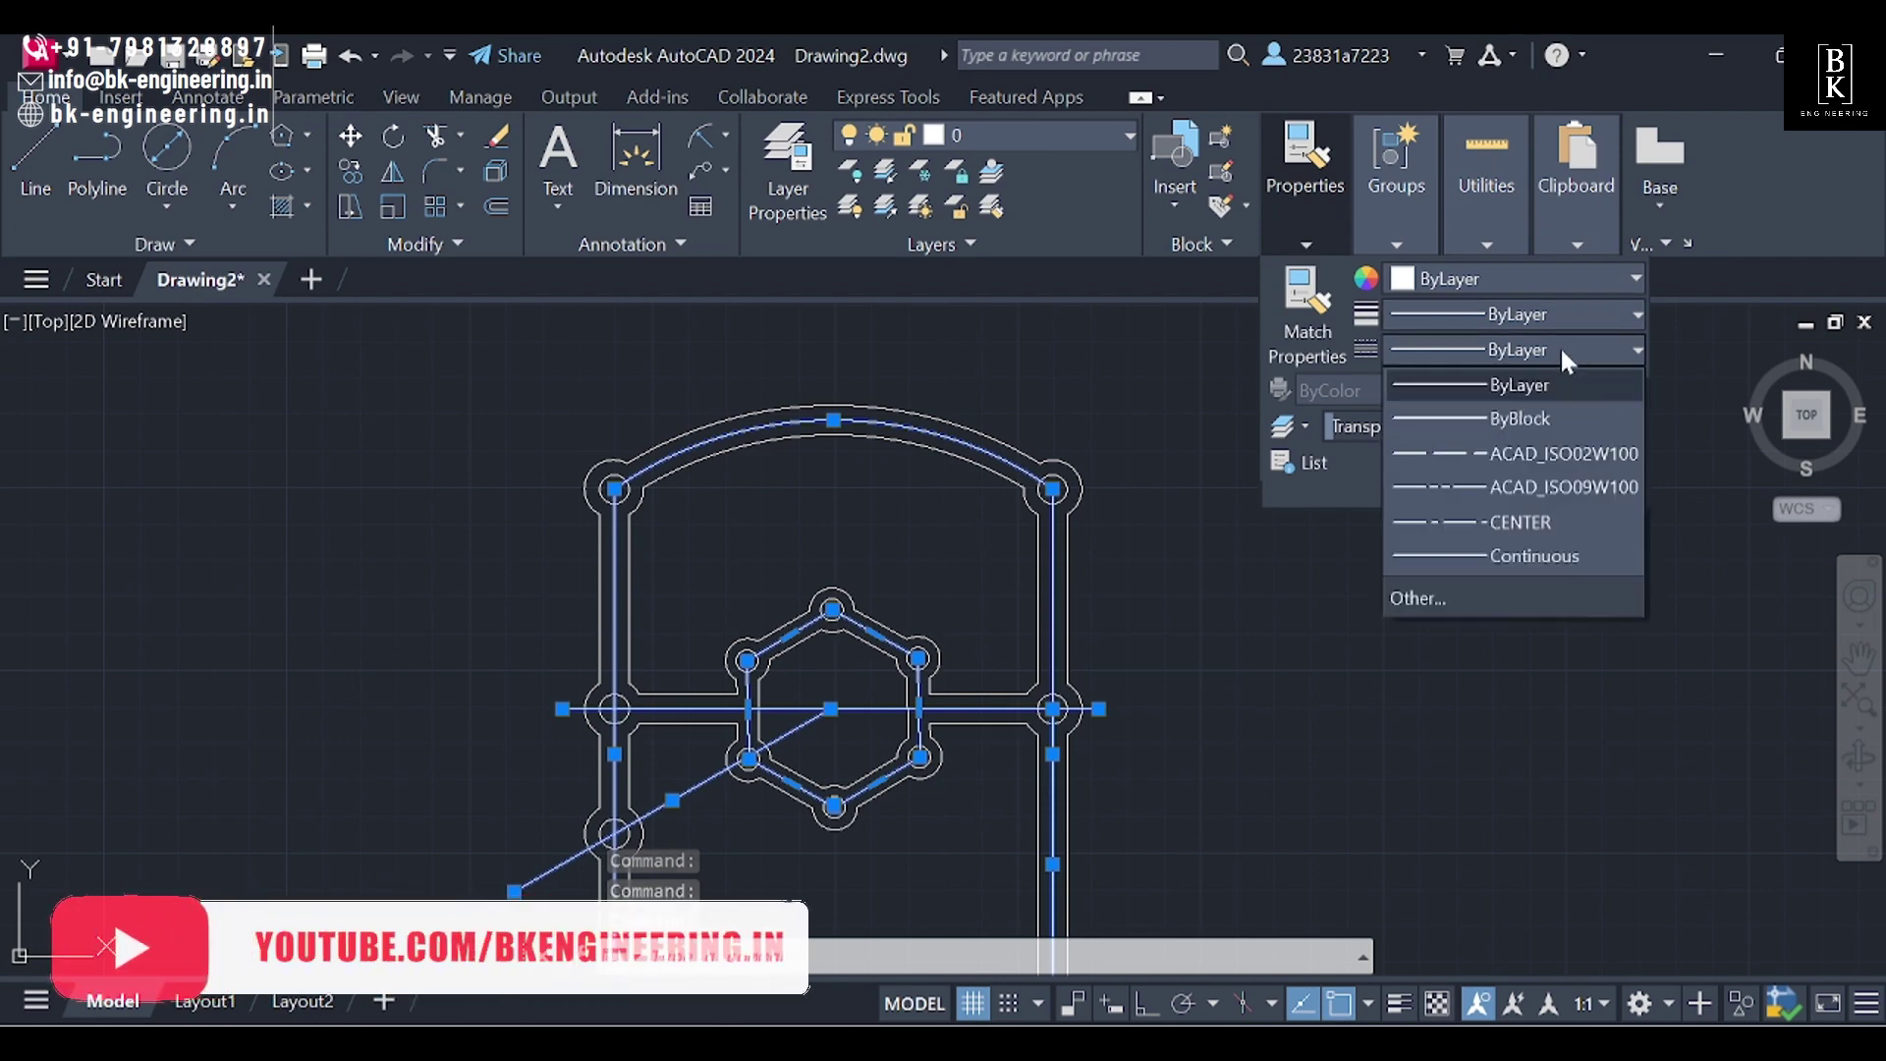
{"action": "left_click", "coordinate": [1556, 523]}
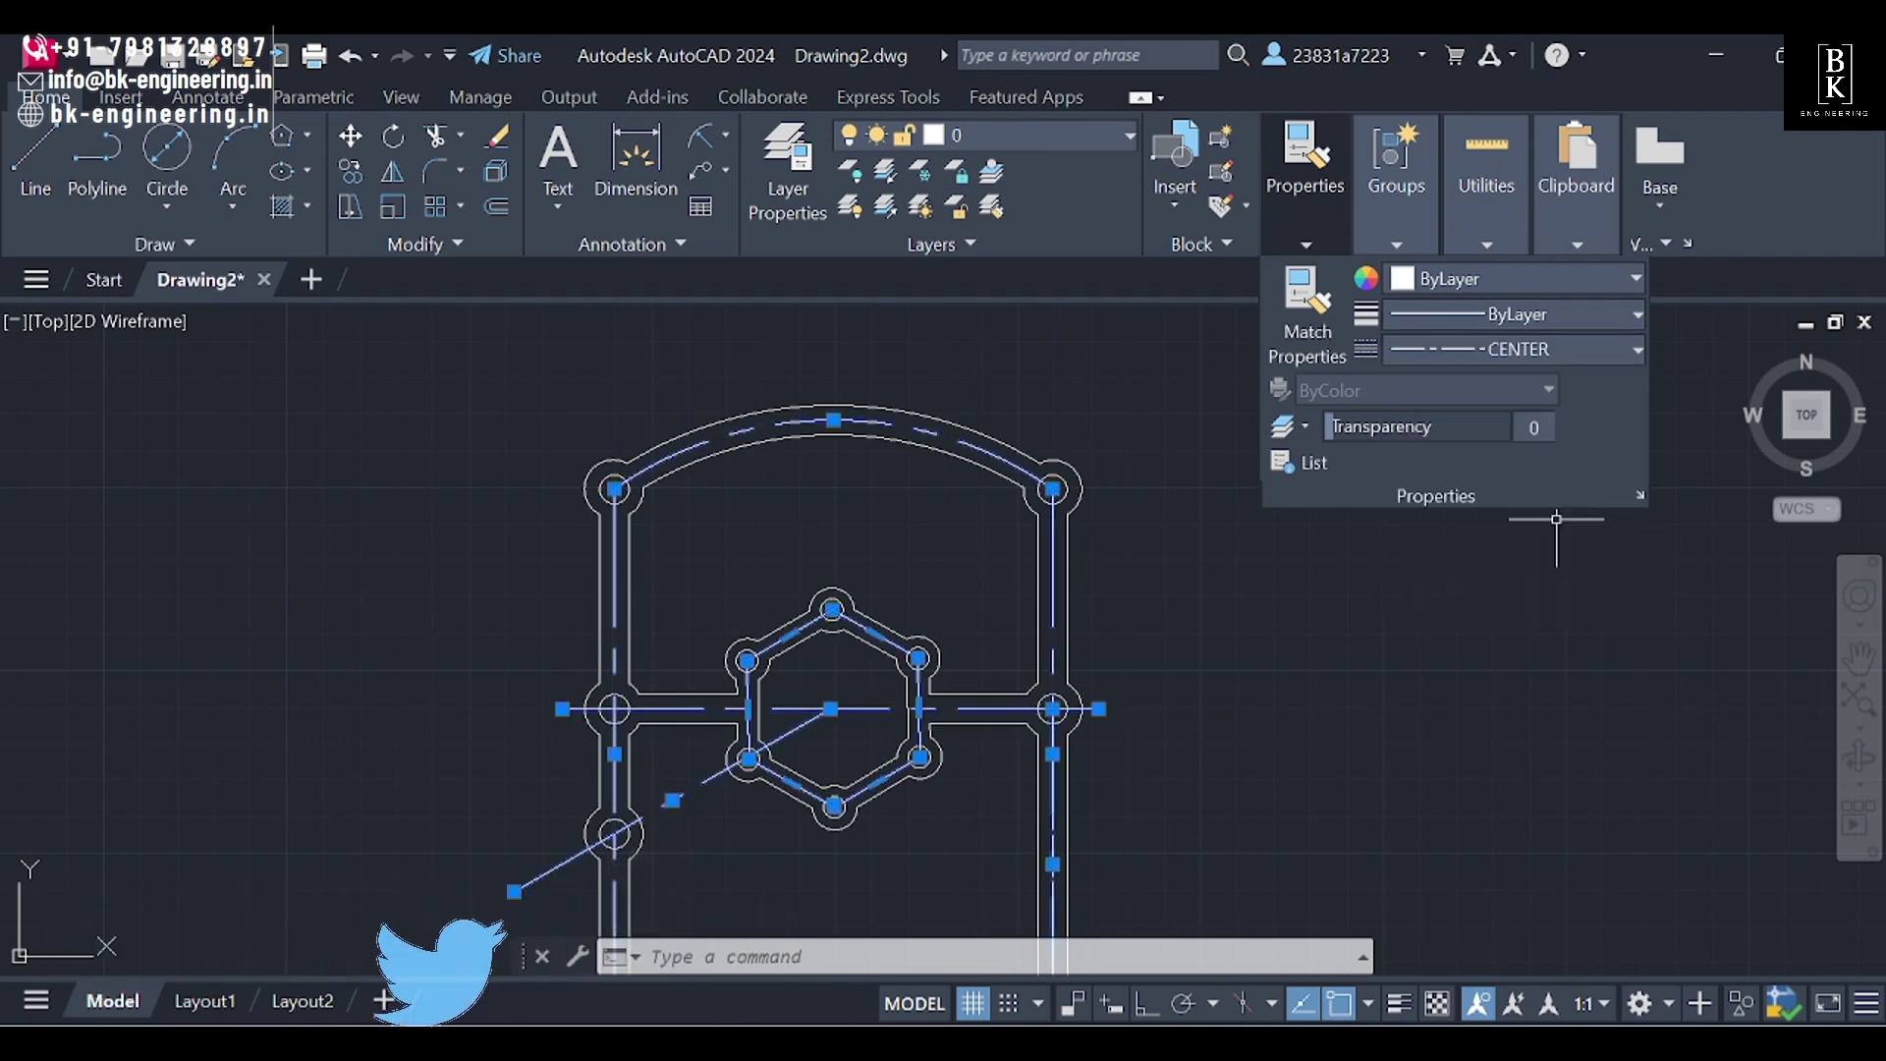
{"action": "left_click", "coordinate": [1017, 138]}
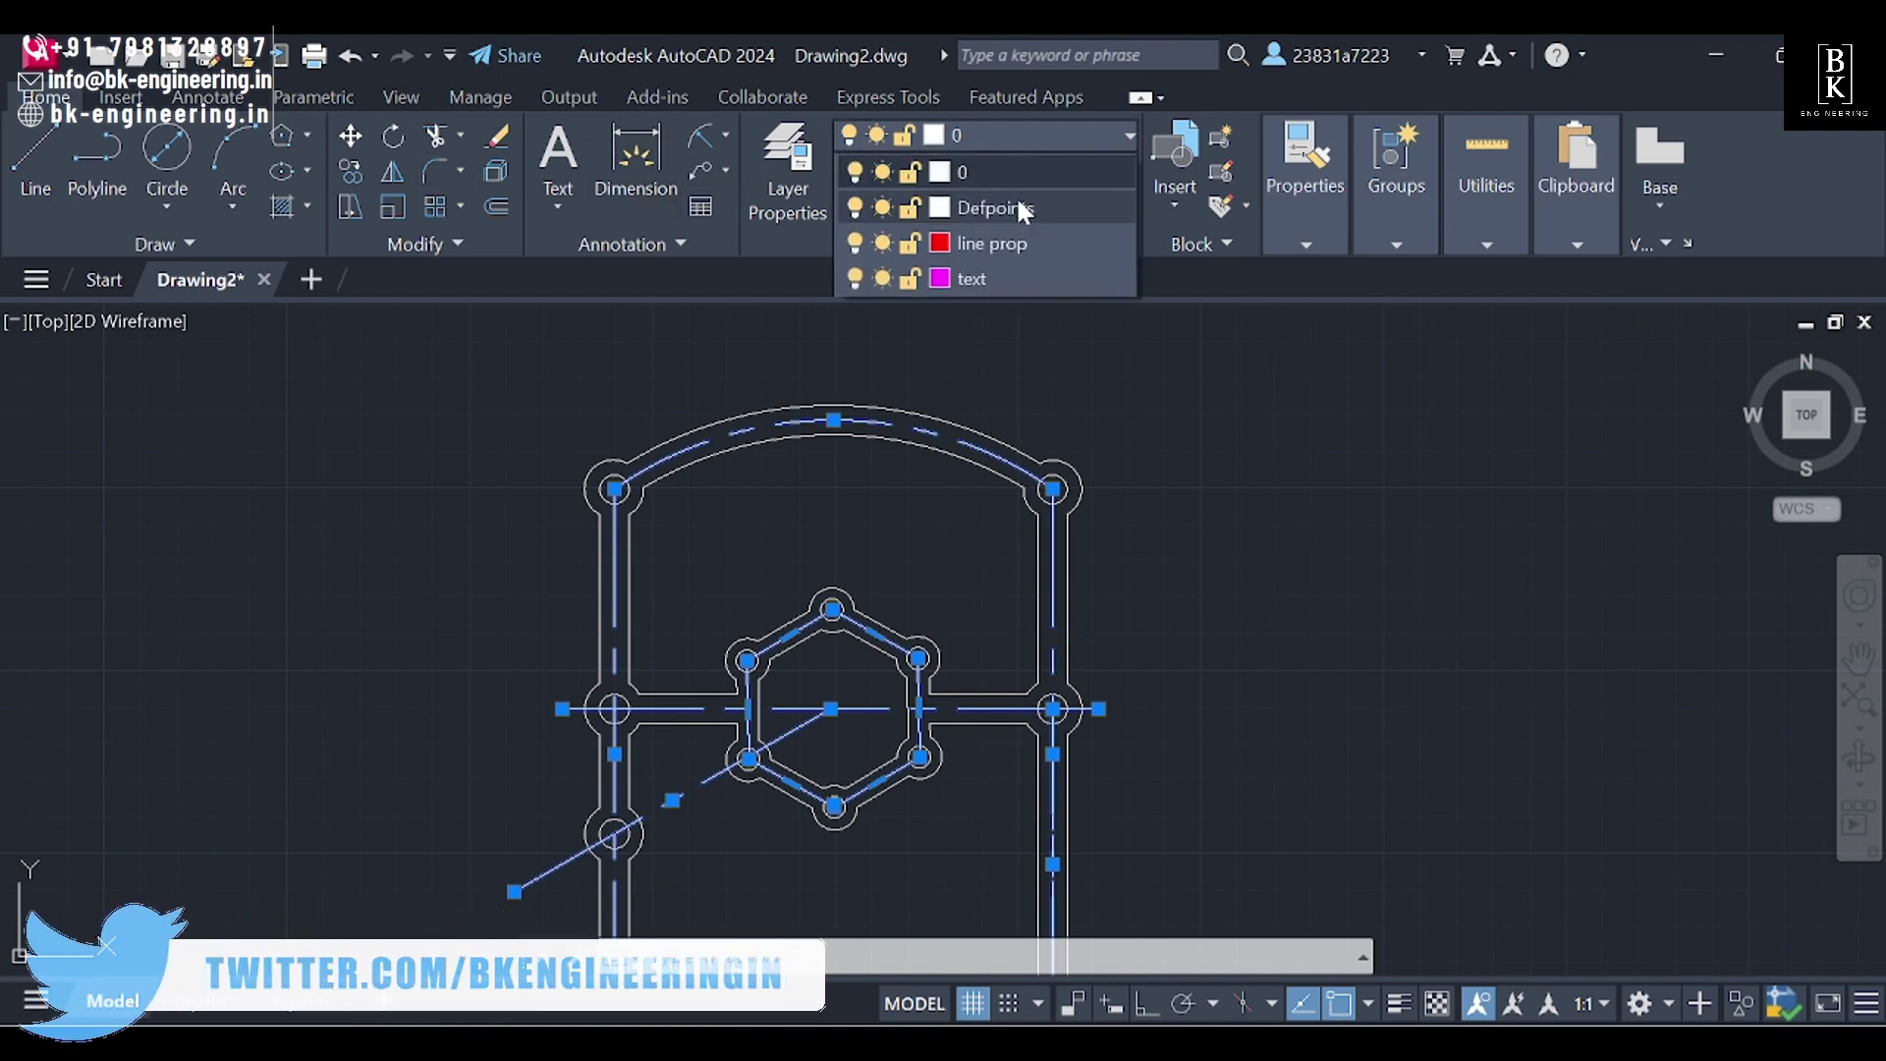
{"action": "left_click", "coordinate": [1017, 278]}
{"action": "key", "text": "Escape"}
{"action": "scroll", "coordinate": [1303, 411], "scroll_direction": "down", "scroll_amount": 3}
{"action": "mouse_move", "coordinate": [1316, 496]}
{"action": "middle_mouse_down"}
{"action": "mouse_move", "coordinate": [1201, 447]}
{"action": "mouse_move", "coordinate": [1200, 479]}
{"action": "middle_mouse_up"}
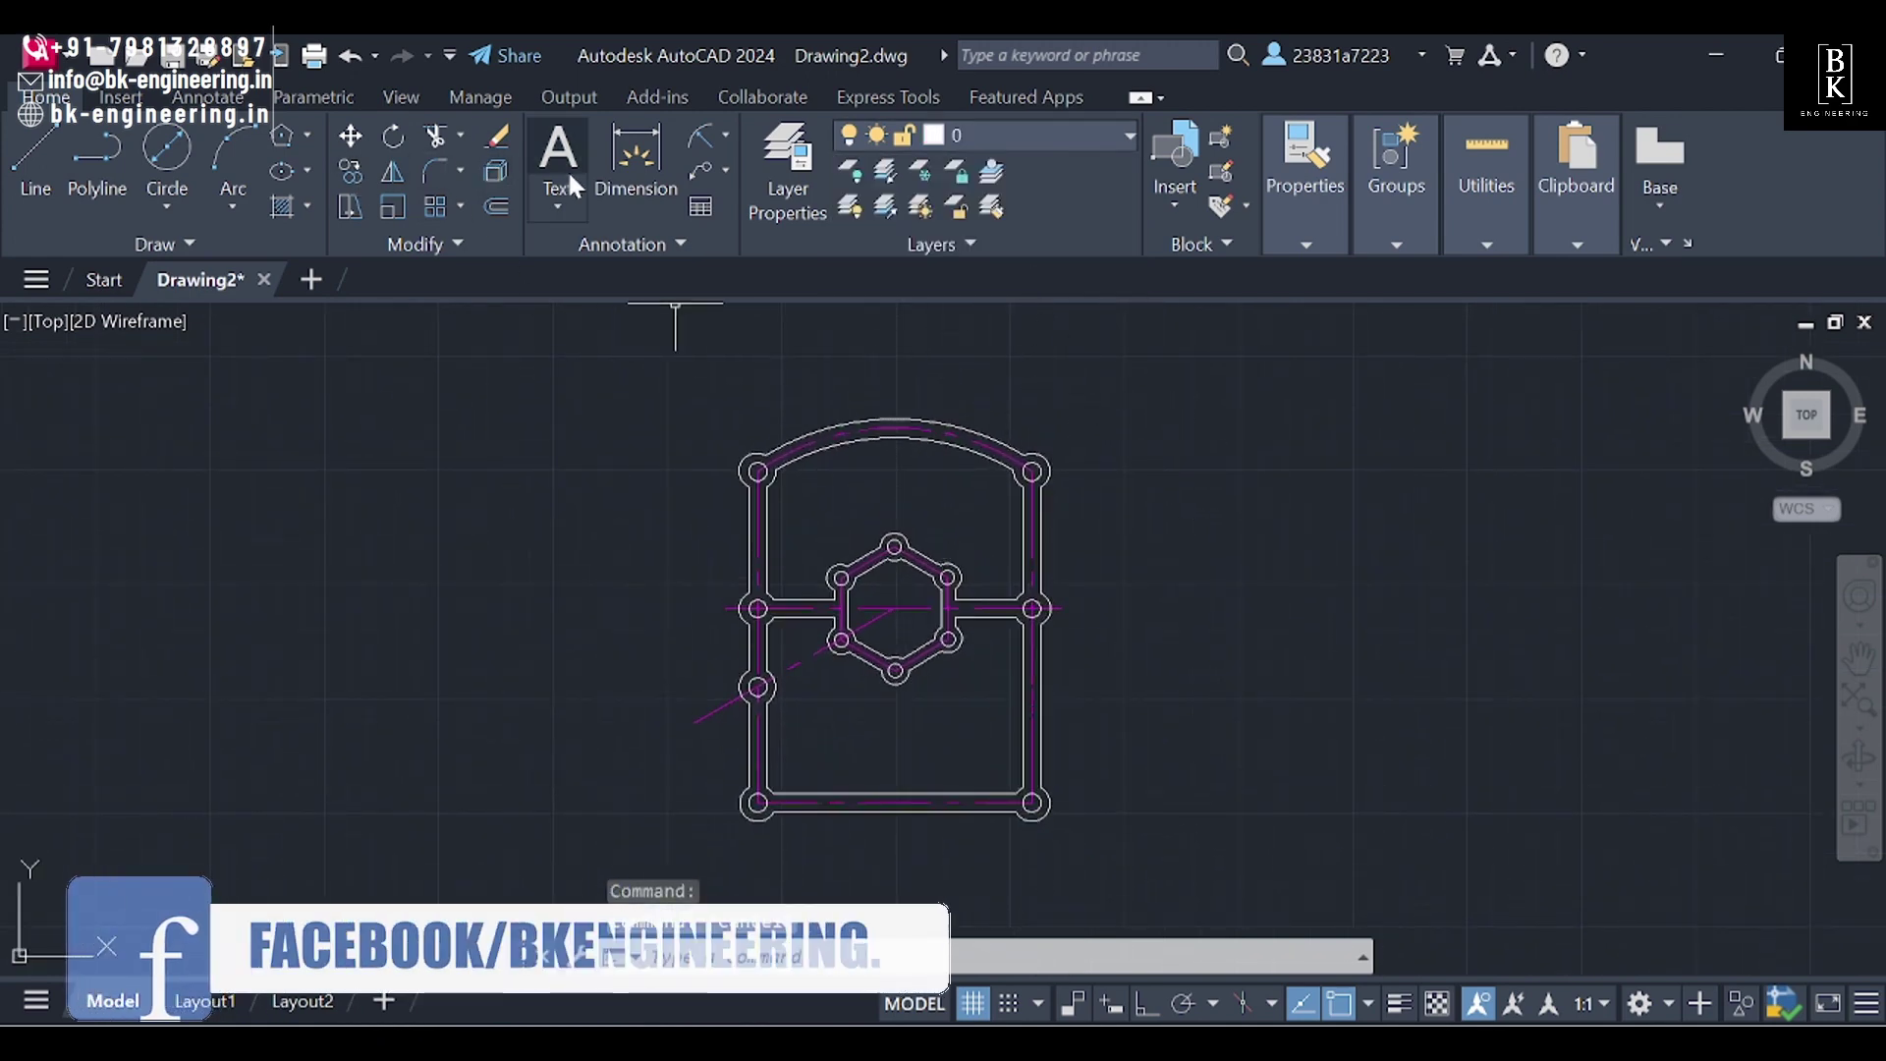
Step: Add a vertical linear dimension between the upper-right and lower-right hole centres
{"action": "left_click", "coordinate": [724, 135]}
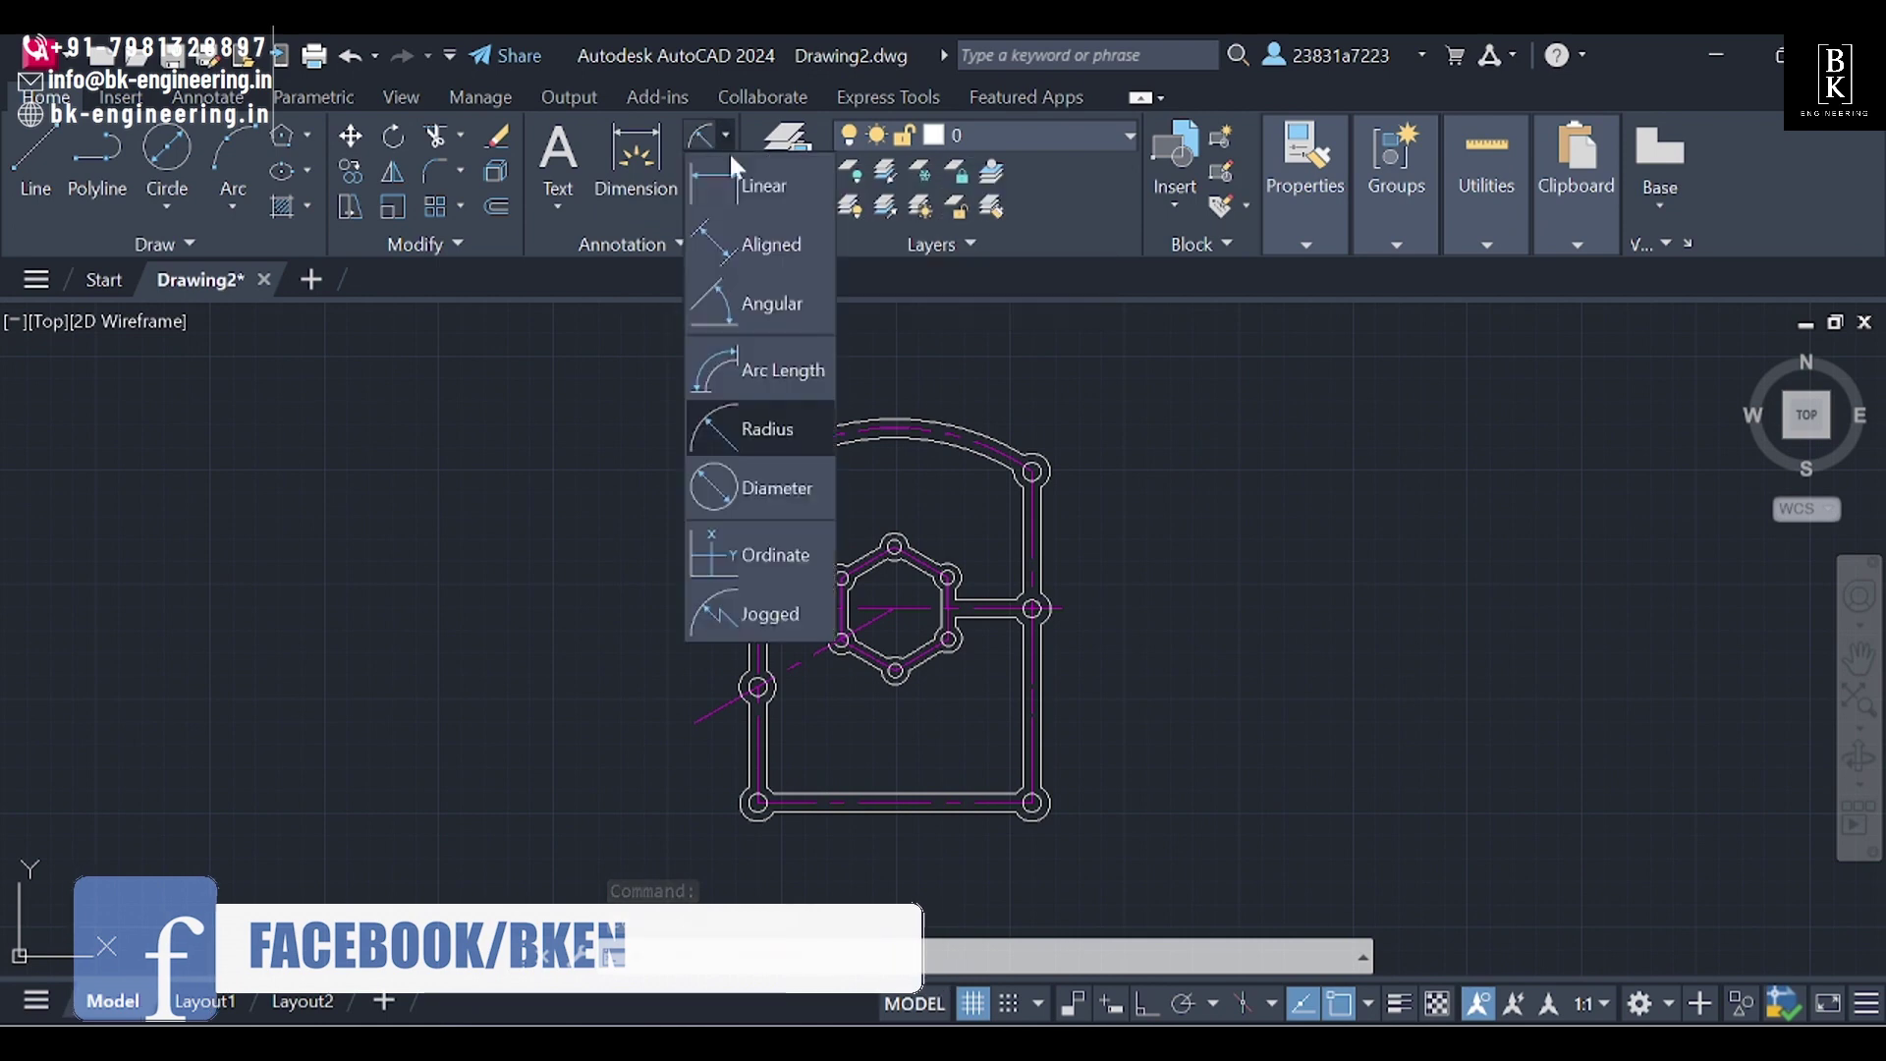
{"action": "left_click", "coordinate": [748, 183]}
{"action": "scroll", "coordinate": [1042, 513], "scroll_direction": "up", "scroll_amount": 2}
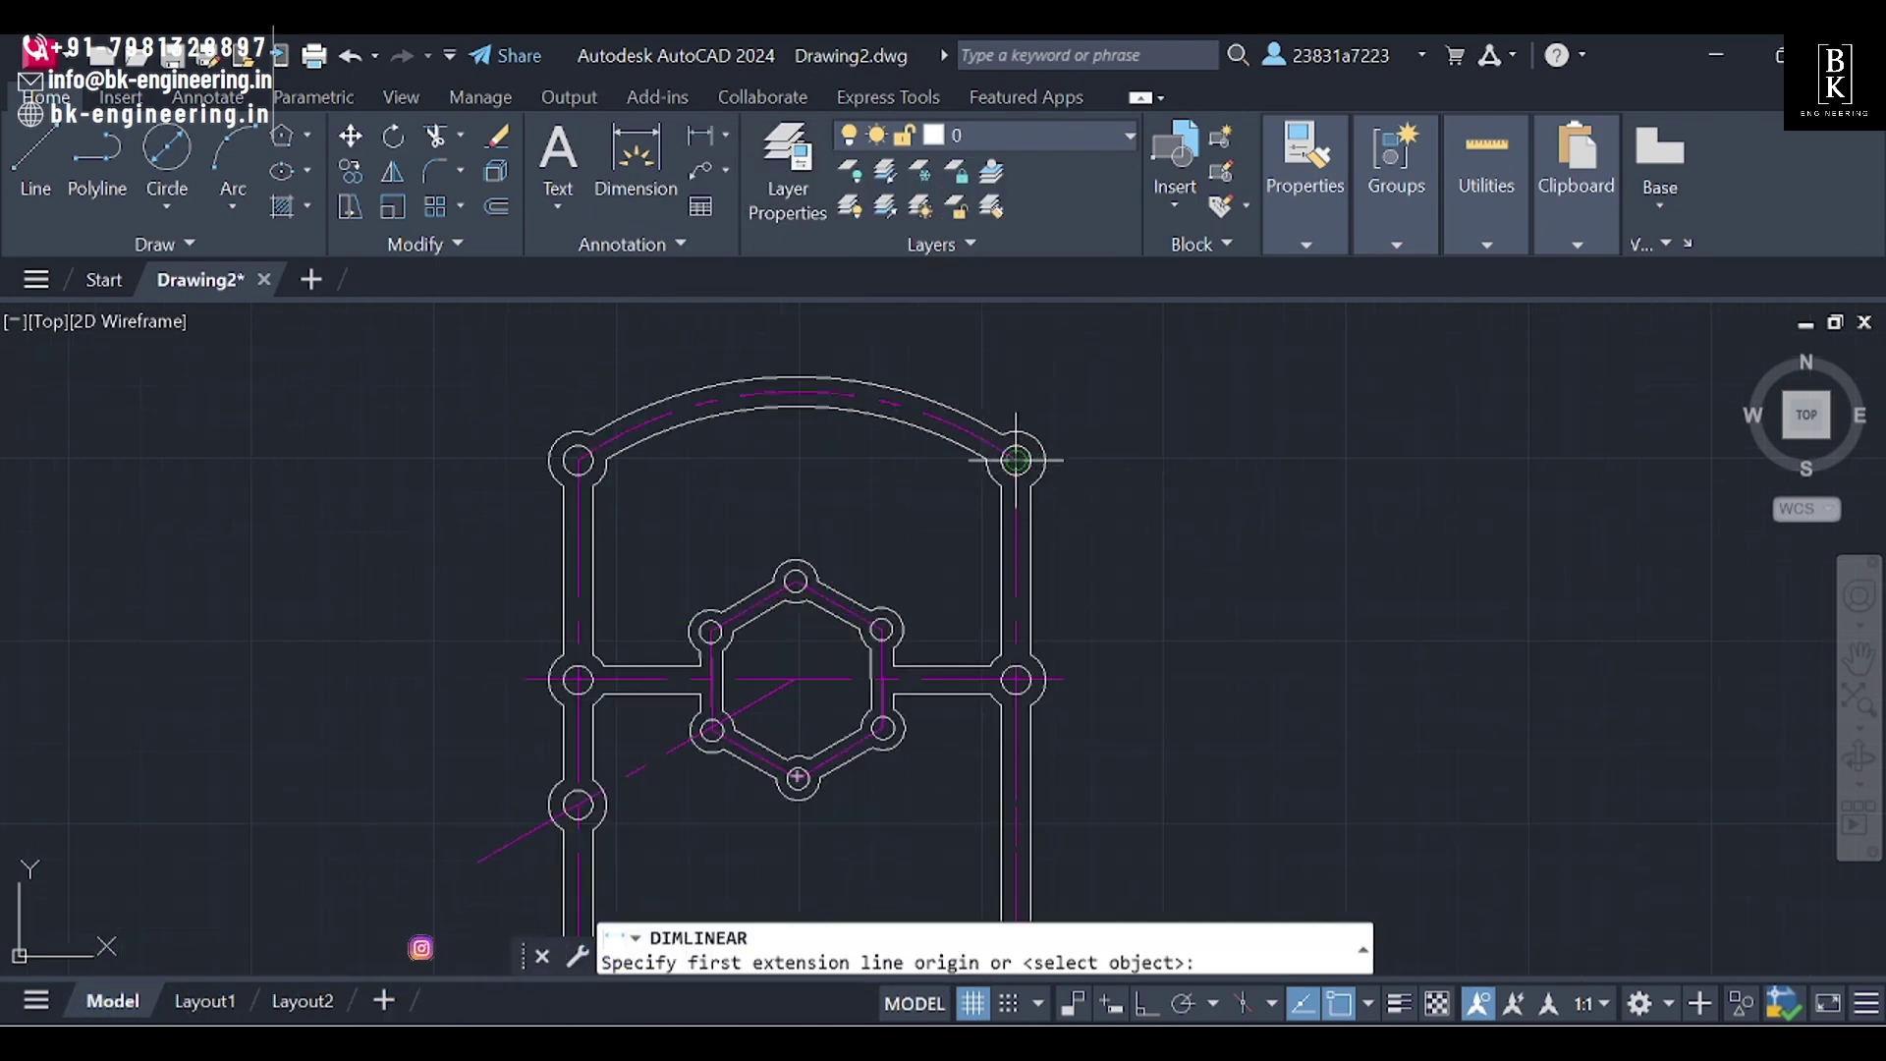
{"action": "left_click", "coordinate": [1015, 459]}
{"action": "scroll", "coordinate": [1021, 644], "scroll_direction": "down", "scroll_amount": 2}
{"action": "scroll", "coordinate": [917, 400], "scroll_direction": "down", "scroll_amount": 2}
{"action": "scroll", "coordinate": [896, 588], "scroll_direction": "up", "scroll_amount": 6}
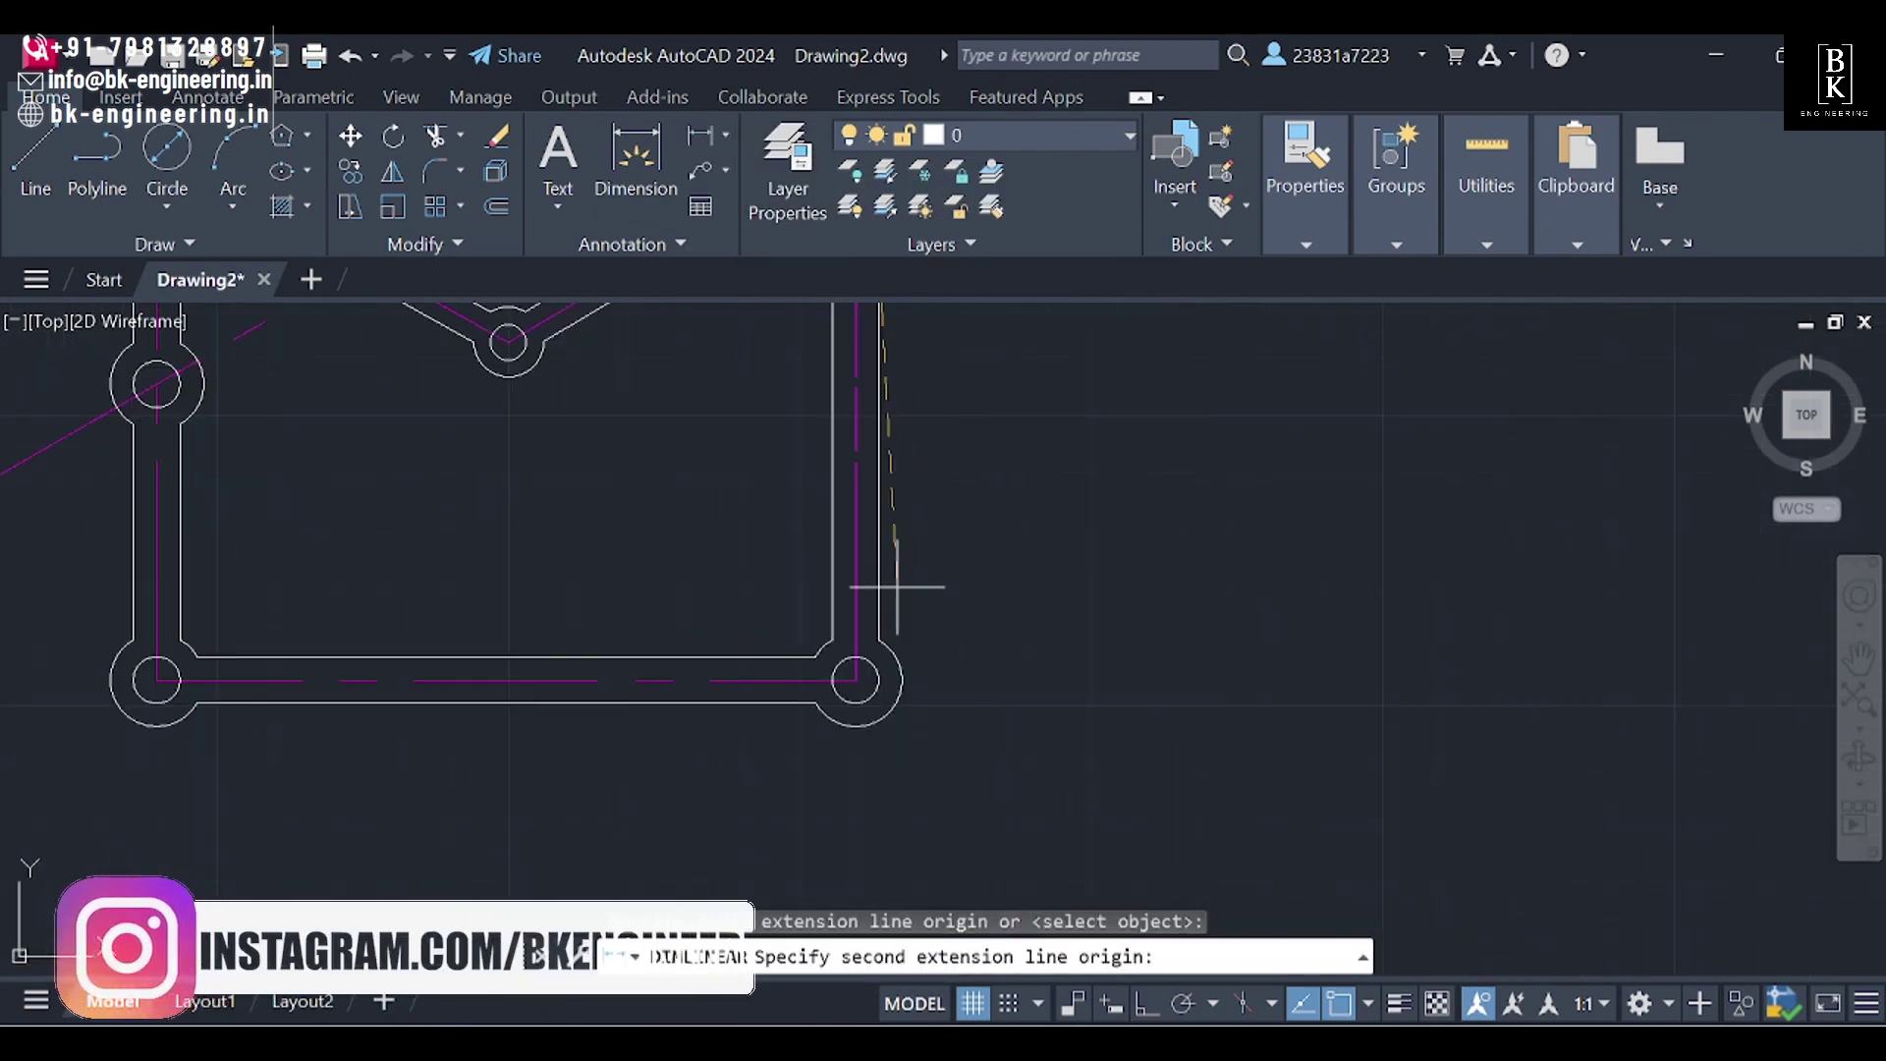
{"action": "left_click", "coordinate": [855, 679]}
{"action": "scroll", "coordinate": [1059, 687], "scroll_direction": "down", "scroll_amount": 2}
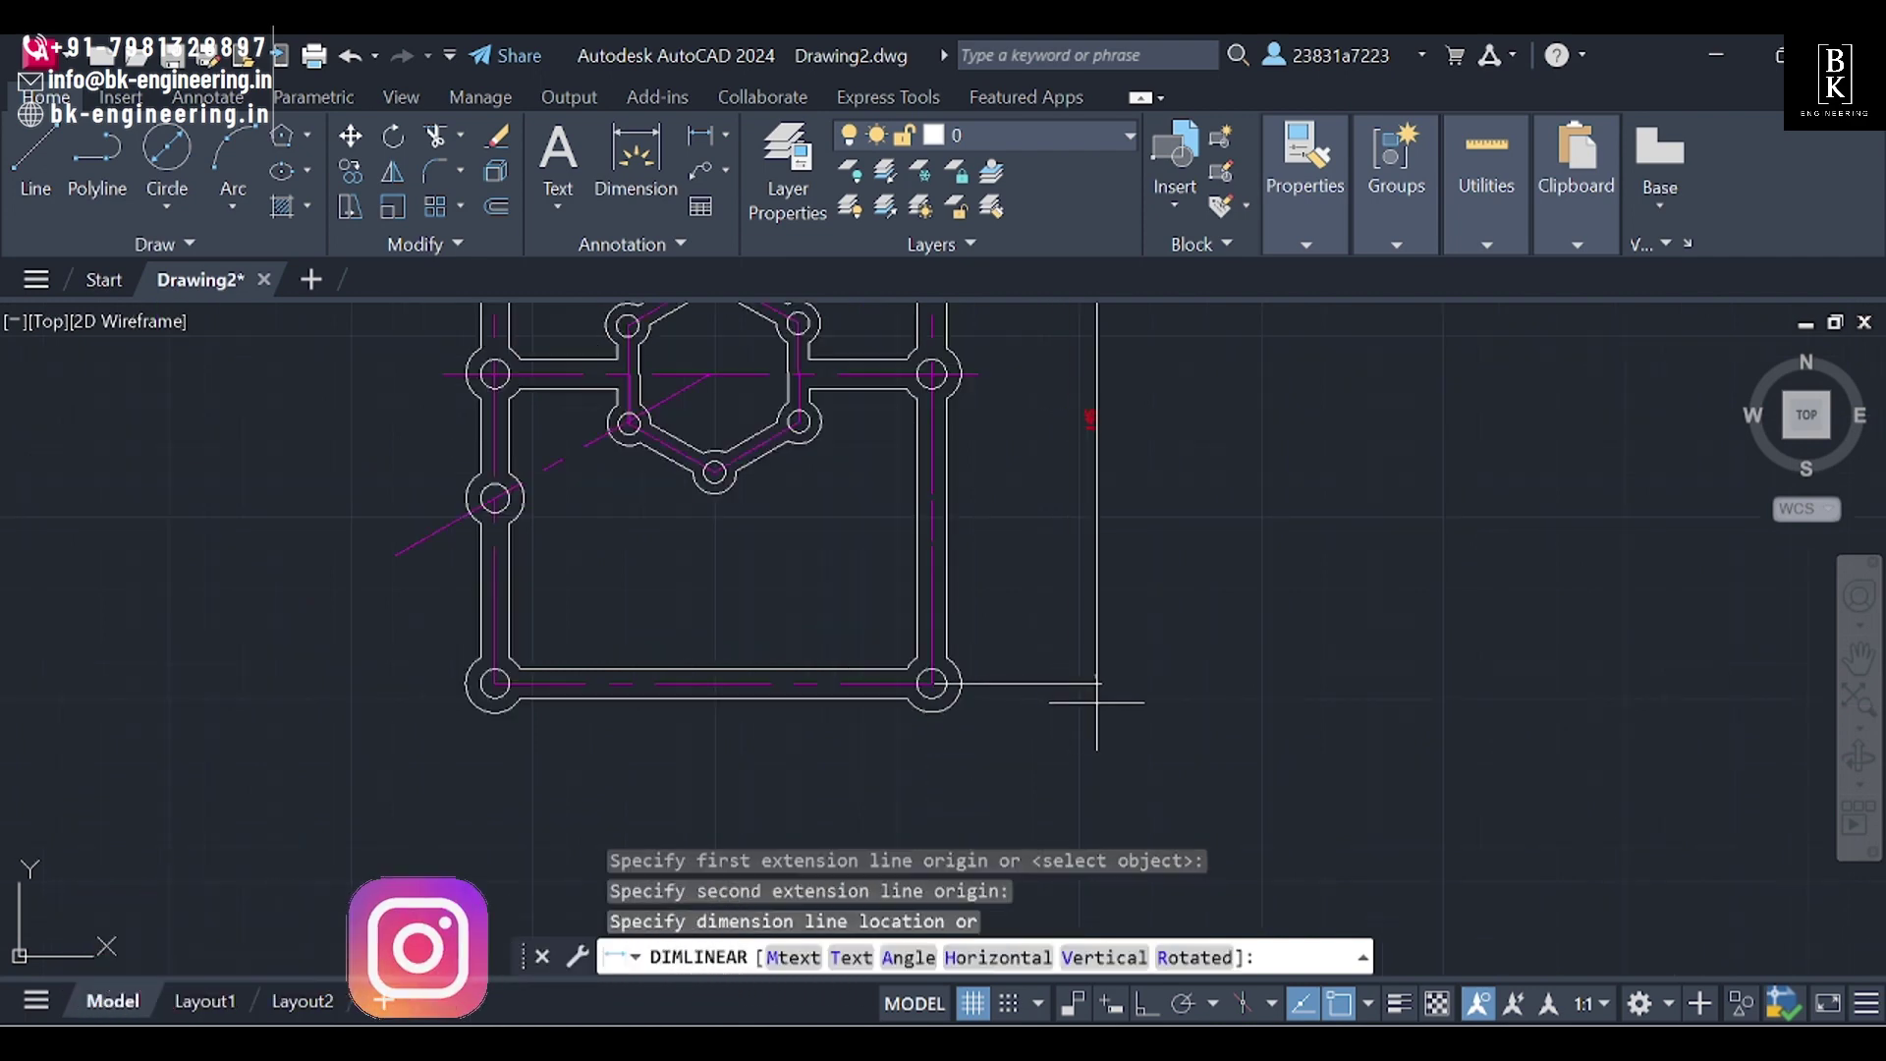
Step: Add a second right-side vertical dimension and the 120 bottom width dimension between hole centres
{"action": "key", "text": "Return"}
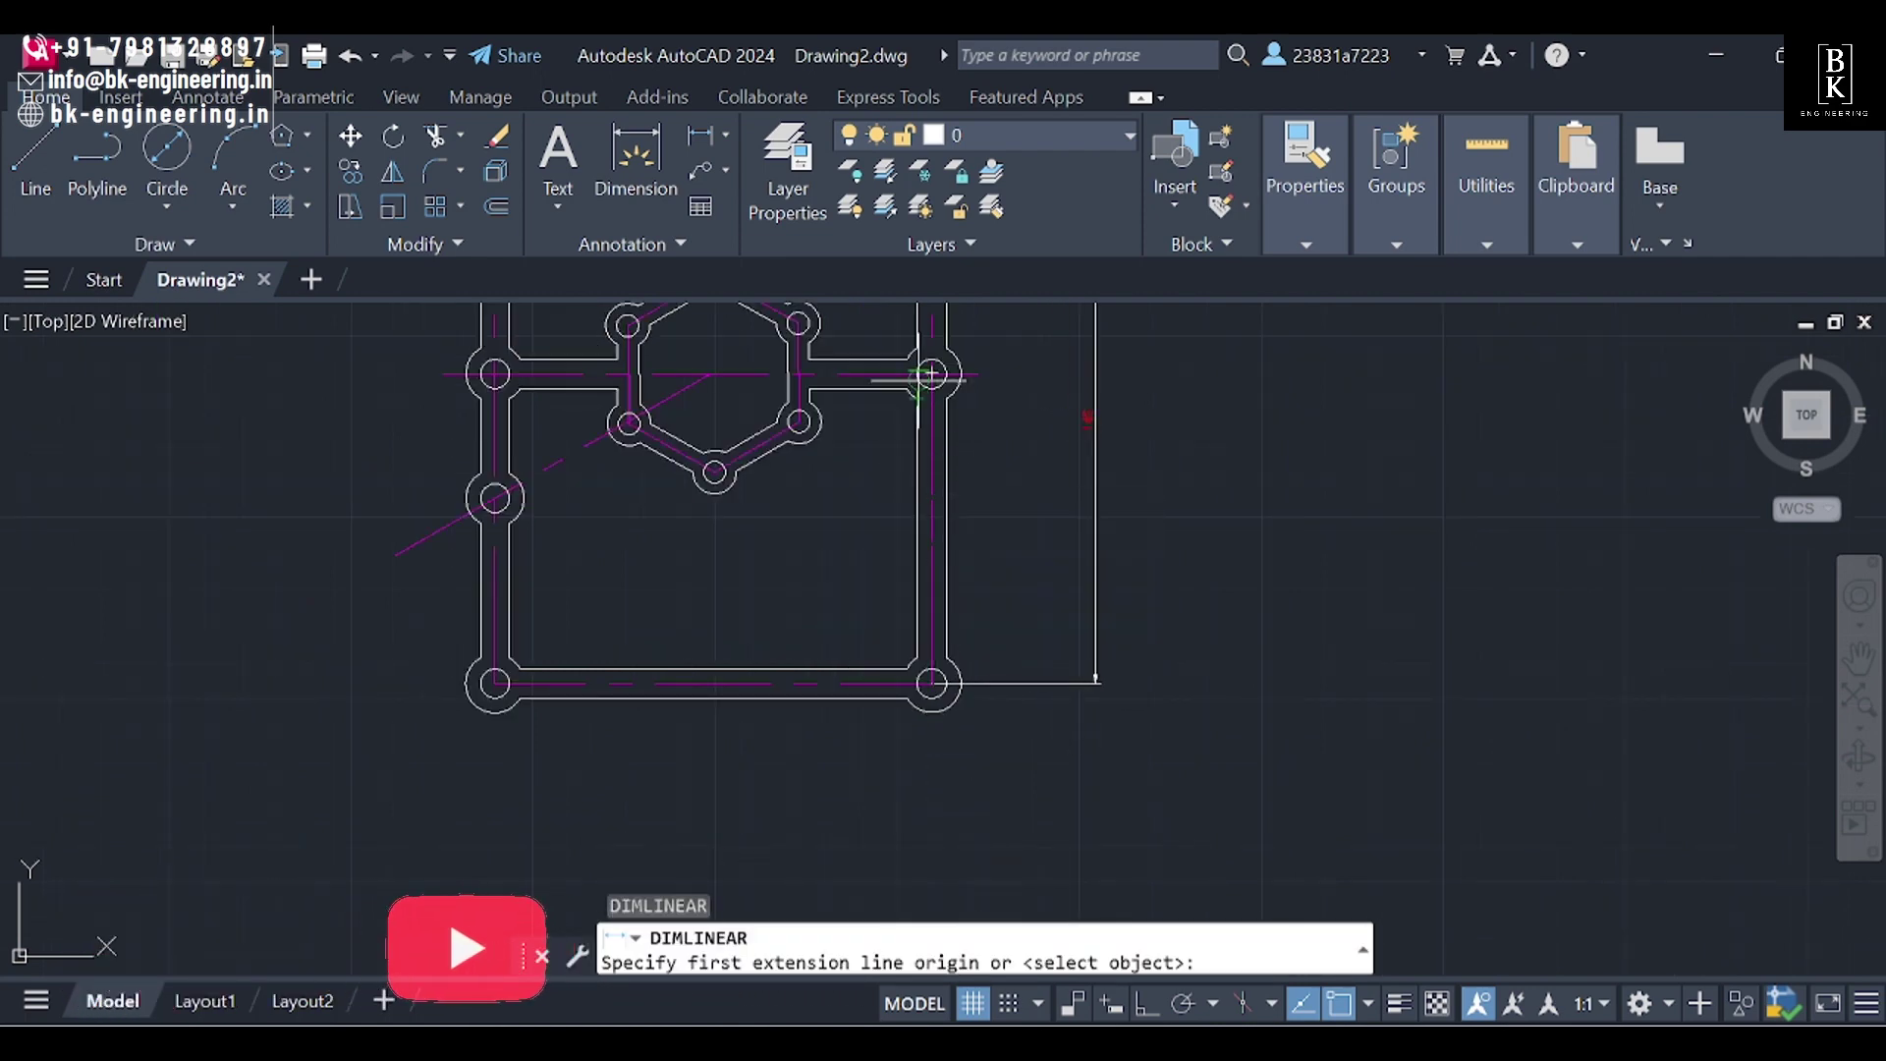
{"action": "left_click", "coordinate": [932, 373]}
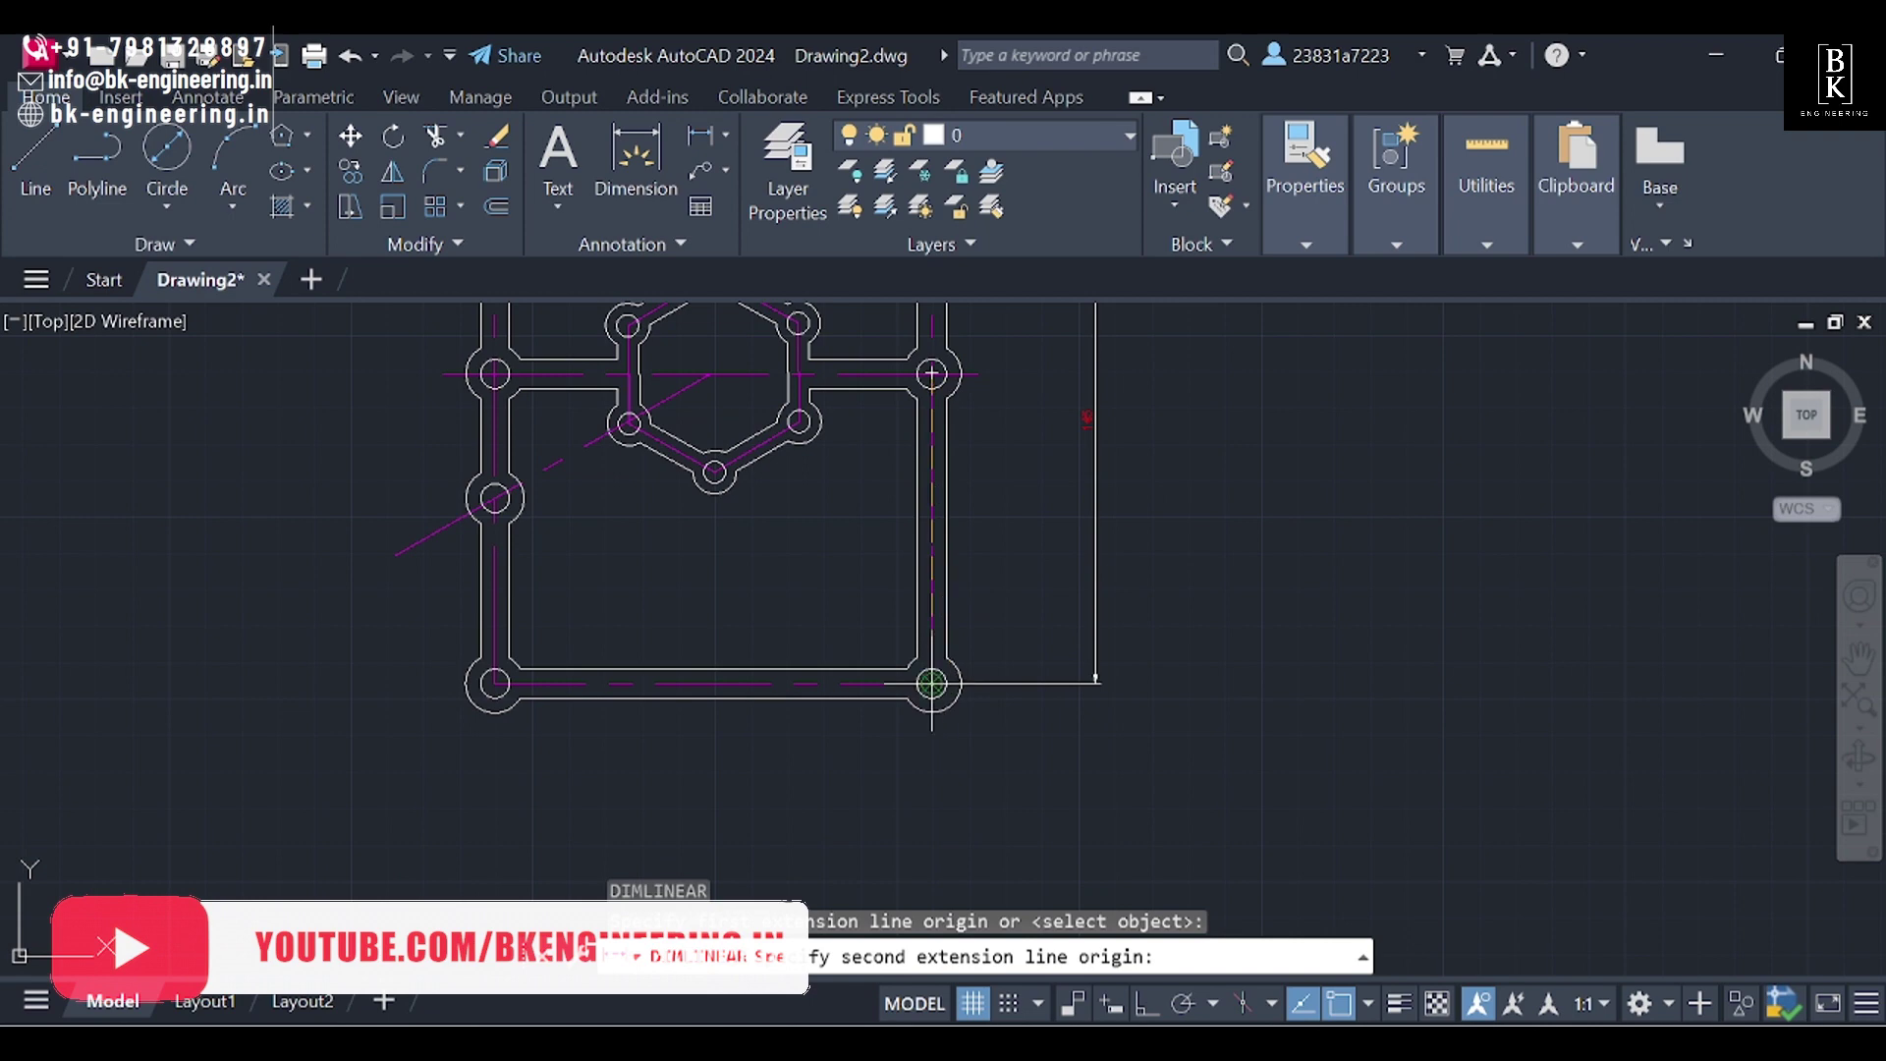
{"action": "left_click", "coordinate": [932, 683]}
{"action": "left_click", "coordinate": [1017, 746]}
{"action": "key", "text": "Return"}
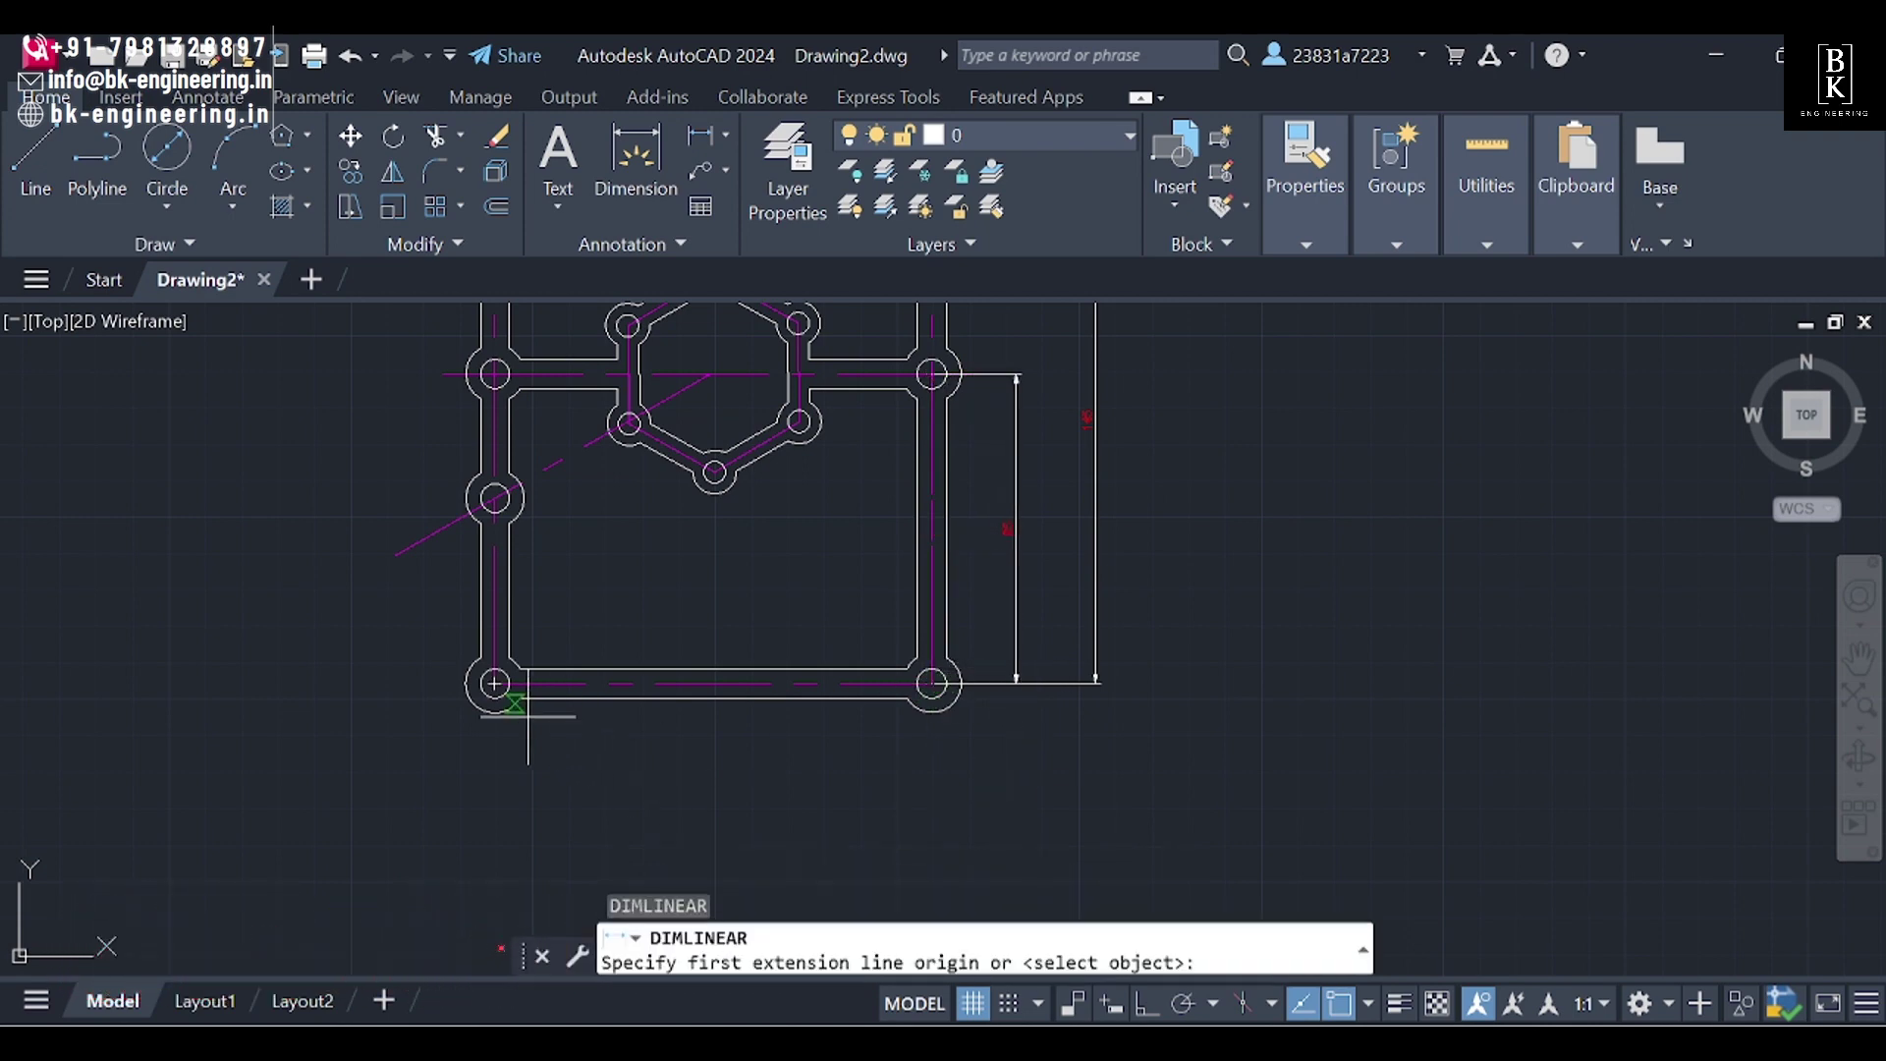
{"action": "left_click", "coordinate": [495, 684]}
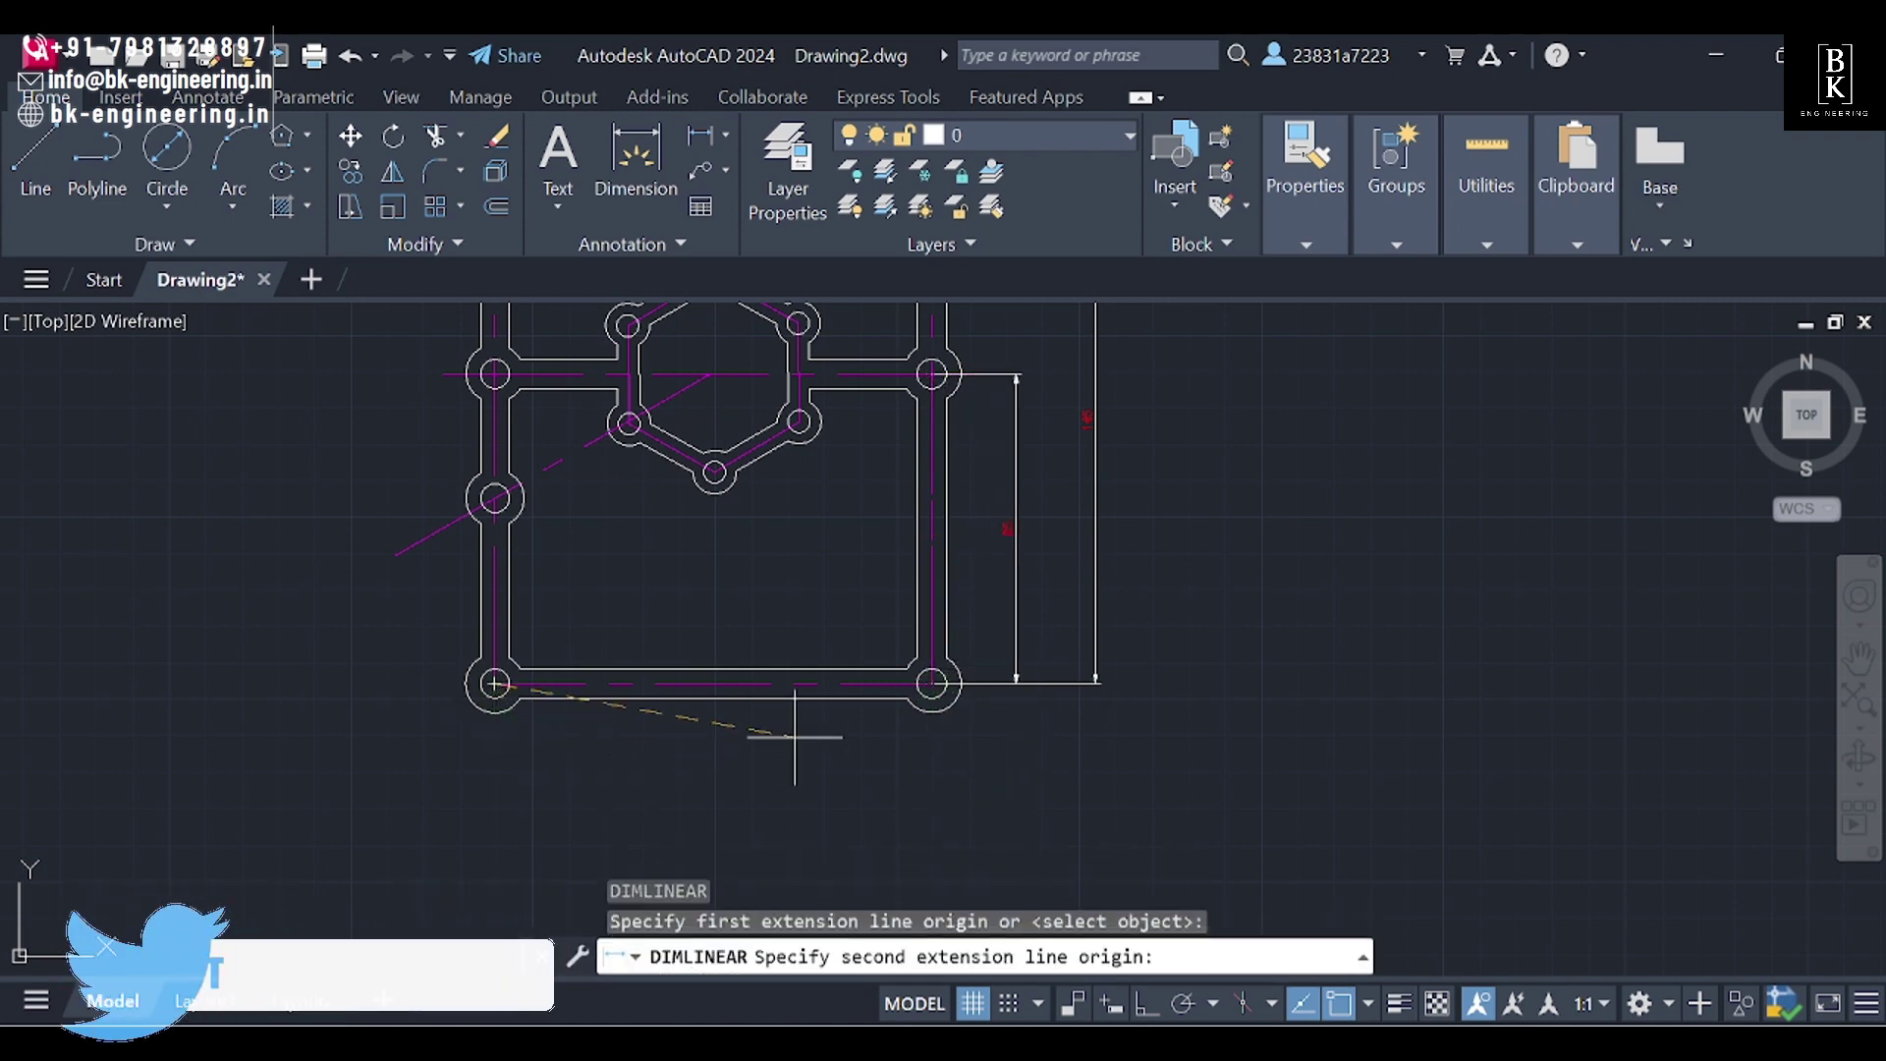
{"action": "left_click", "coordinate": [932, 683]}
{"action": "left_click", "coordinate": [910, 770]}
{"action": "scroll", "coordinate": [628, 668], "scroll_direction": "down", "scroll_amount": 2}
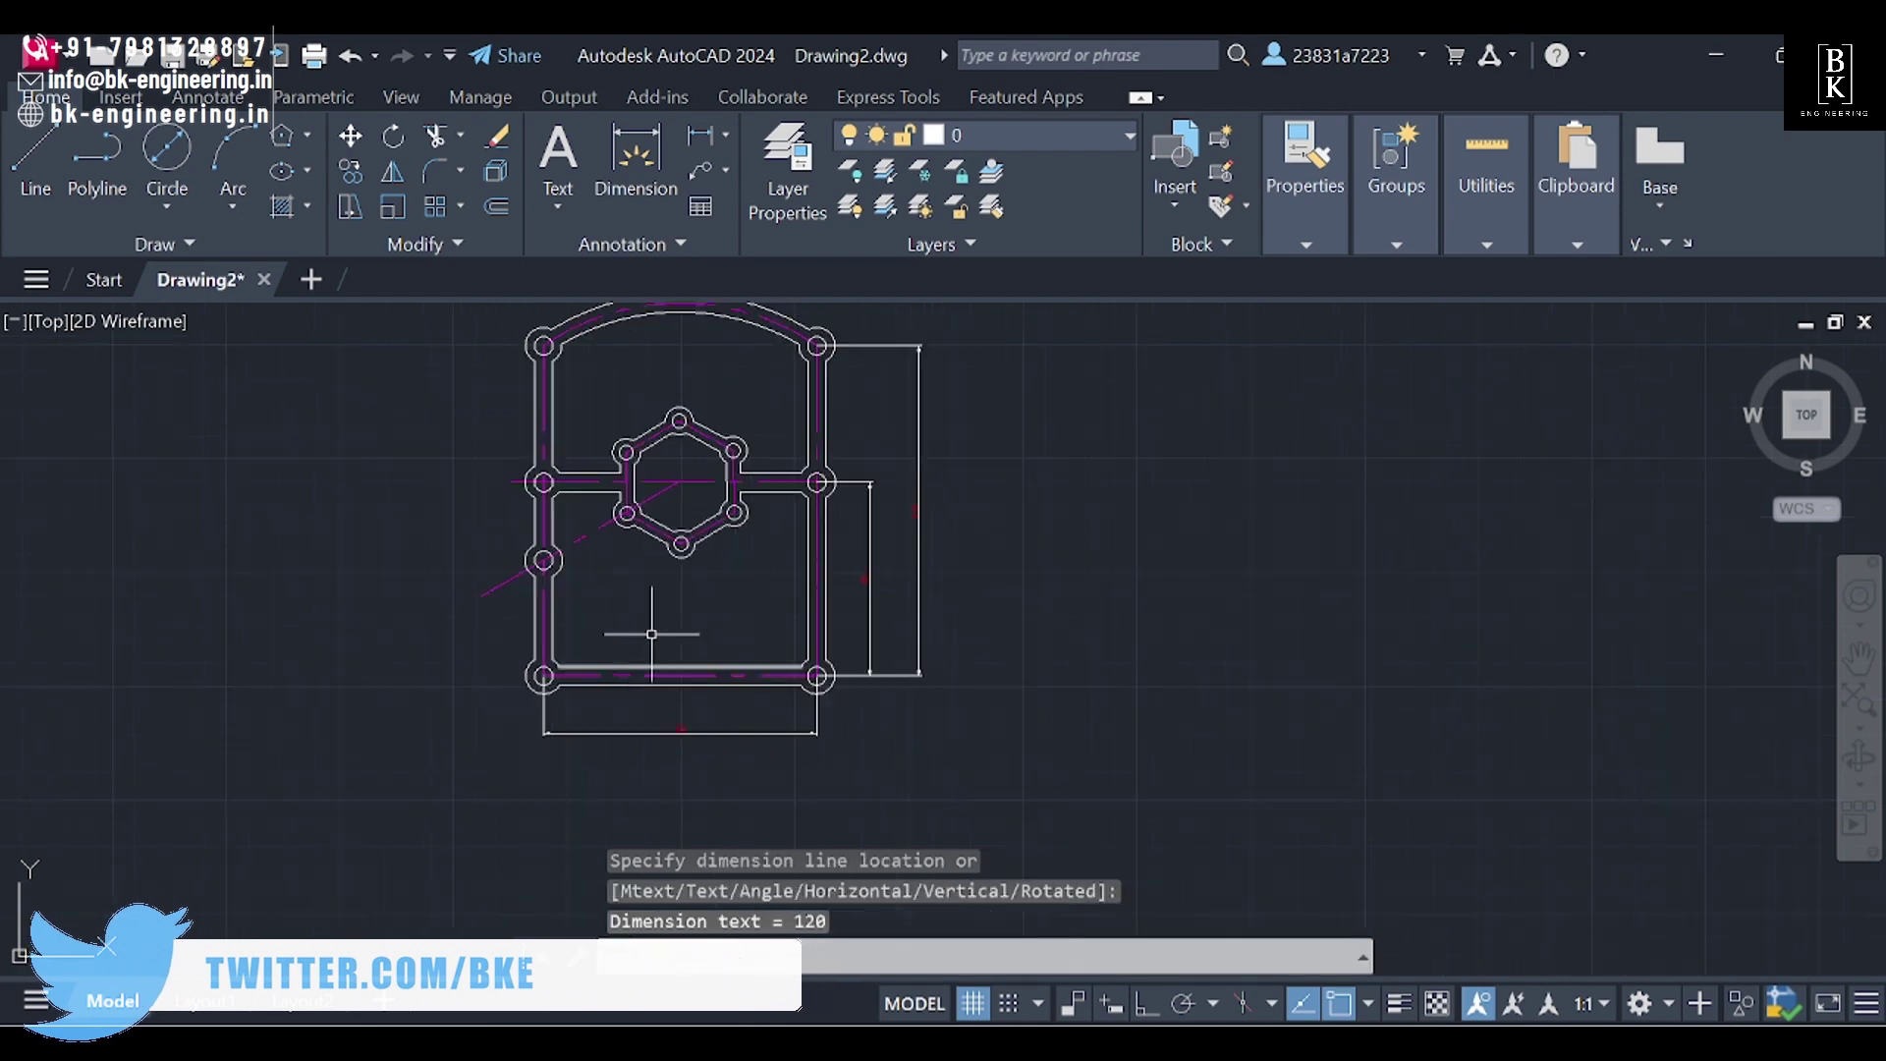
{"action": "middle_click_drag", "start_coordinate": [639, 632], "coordinate": [743, 675]}
Step: Start a width dimension across the hexagon hole centres, then cancel it
{"action": "key", "text": "Return"}
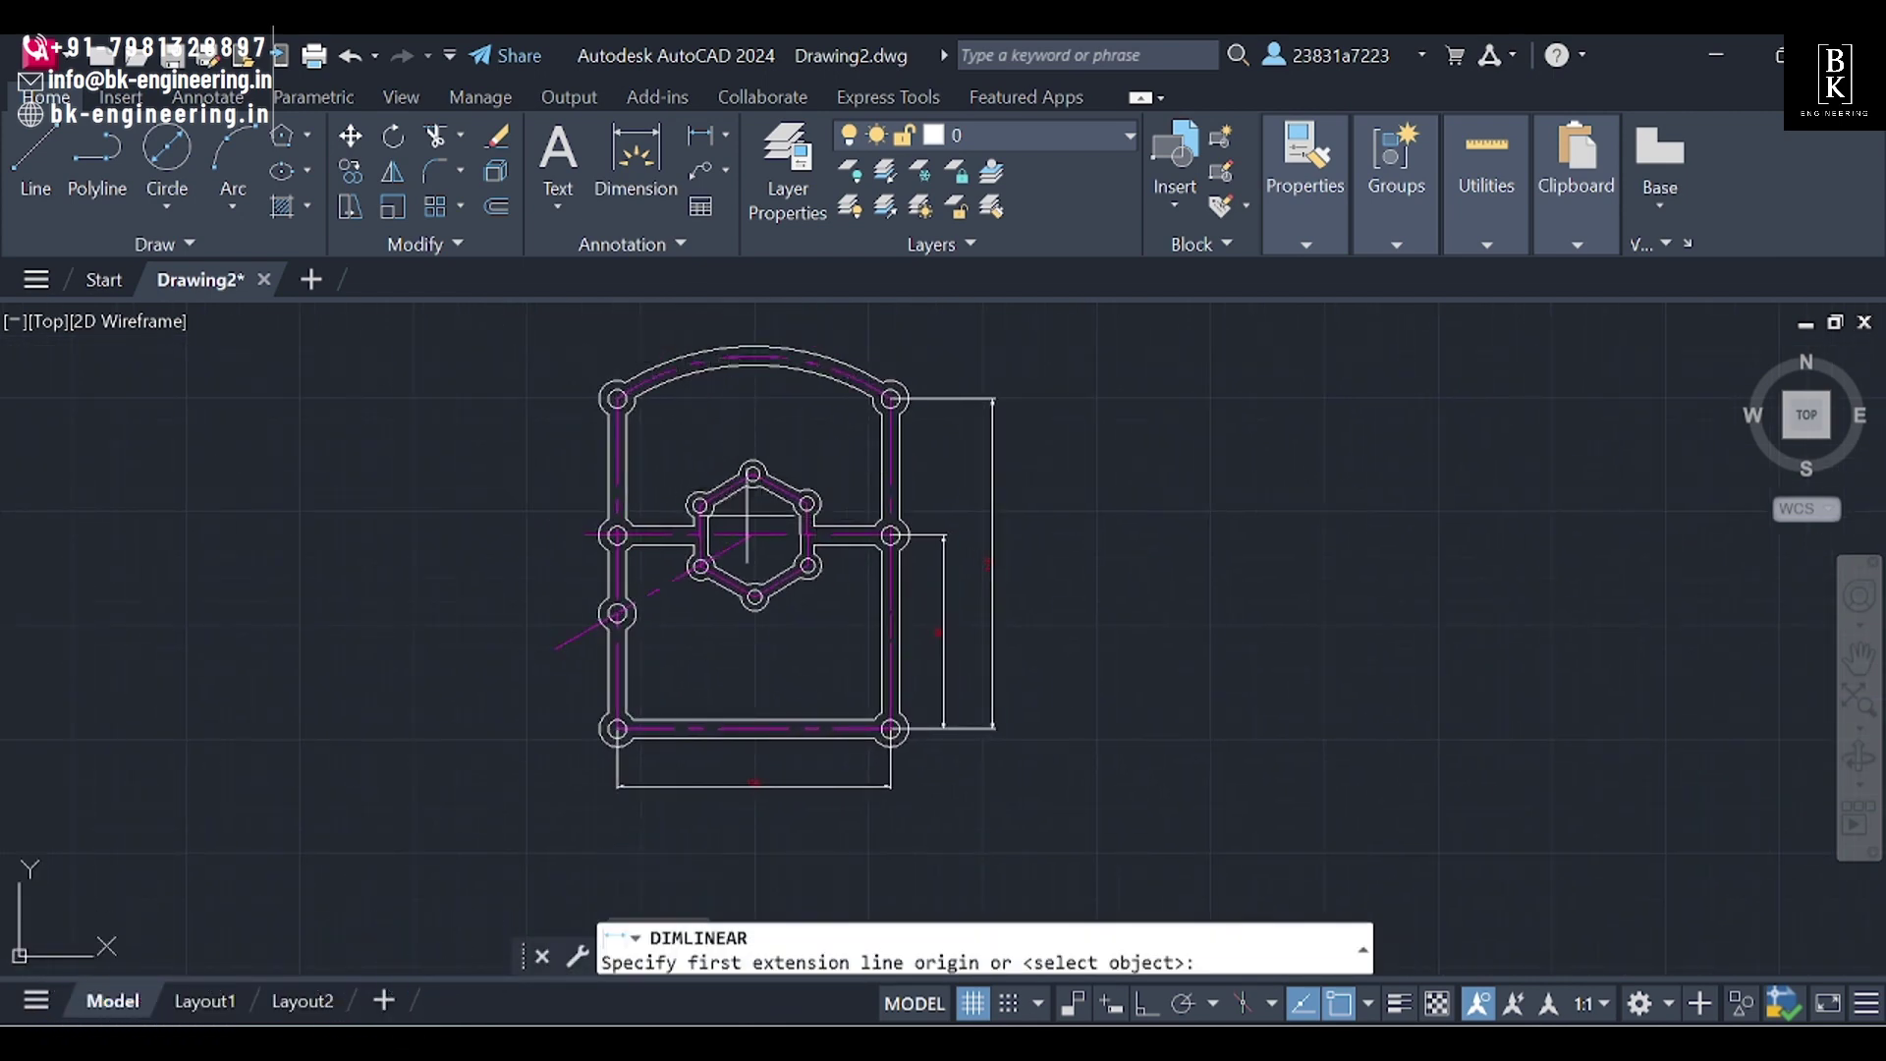
{"action": "scroll", "coordinate": [737, 490], "scroll_direction": "up", "scroll_amount": 2}
{"action": "left_click", "coordinate": [680, 499]}
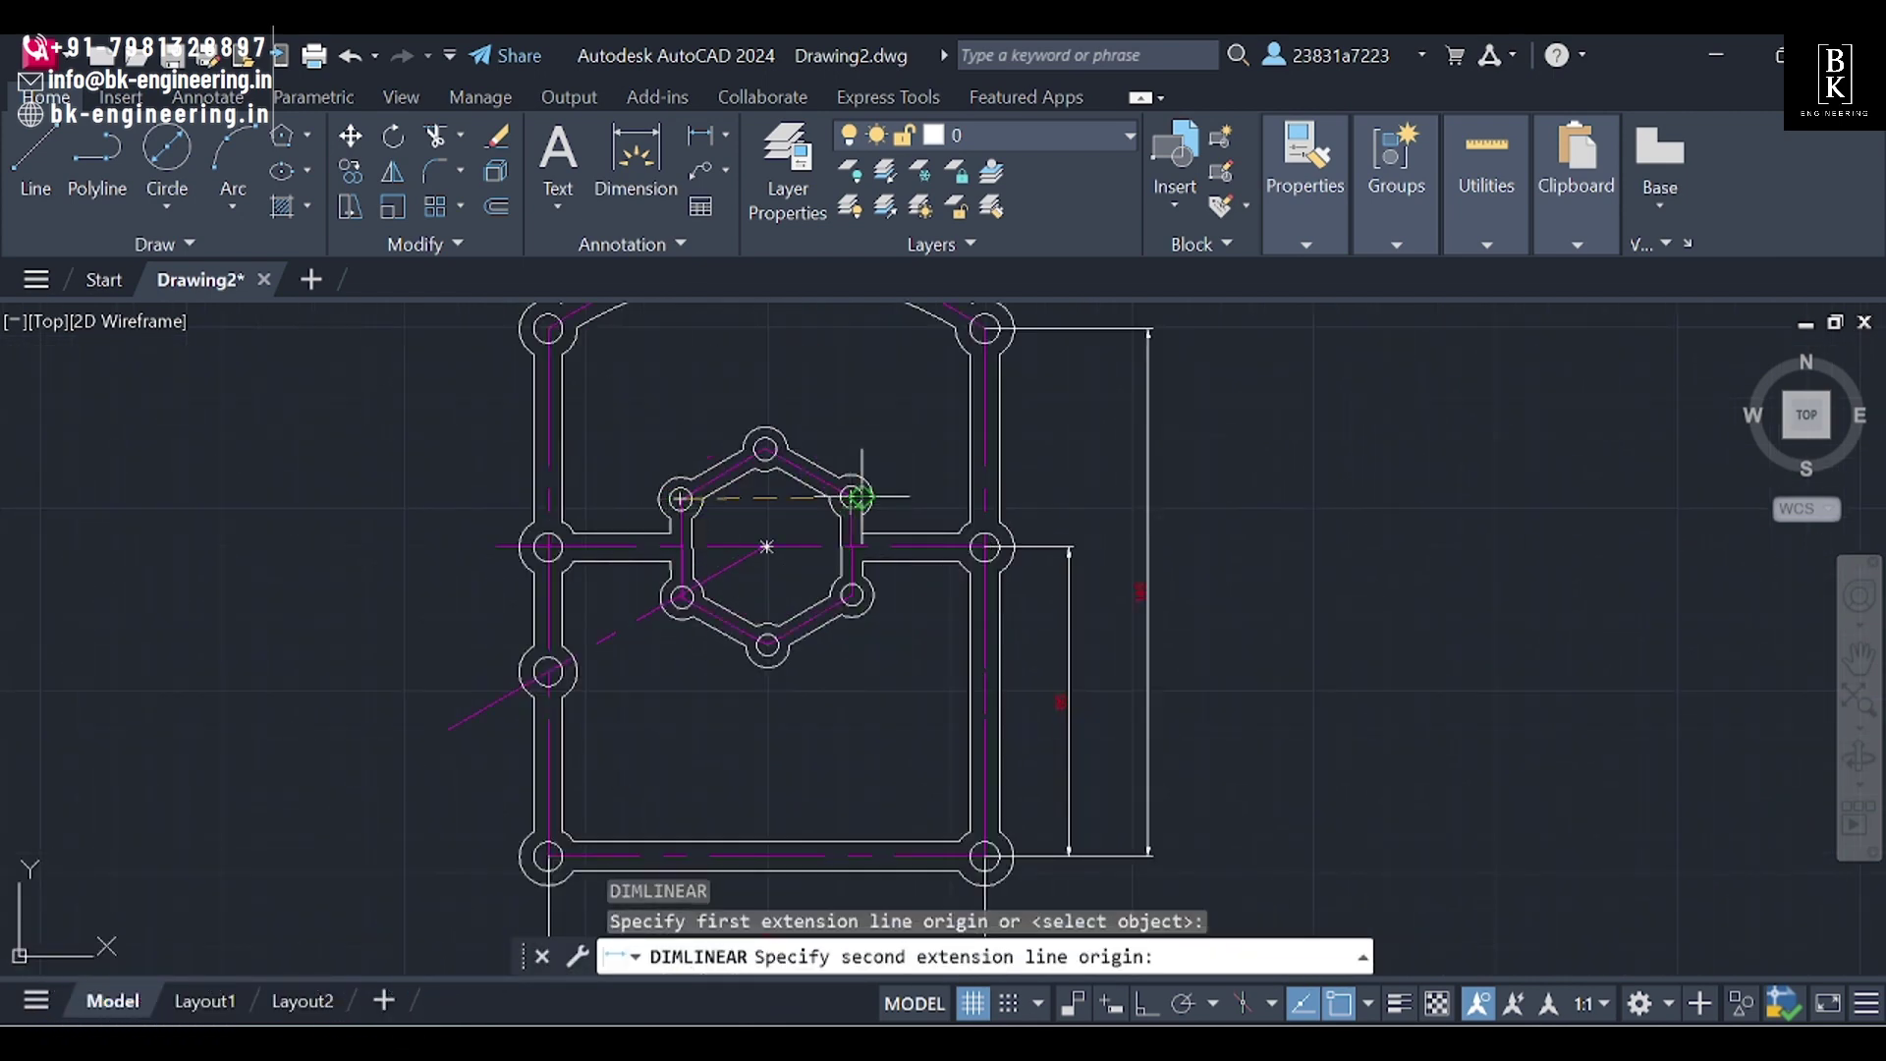
{"action": "left_click", "coordinate": [850, 496]}
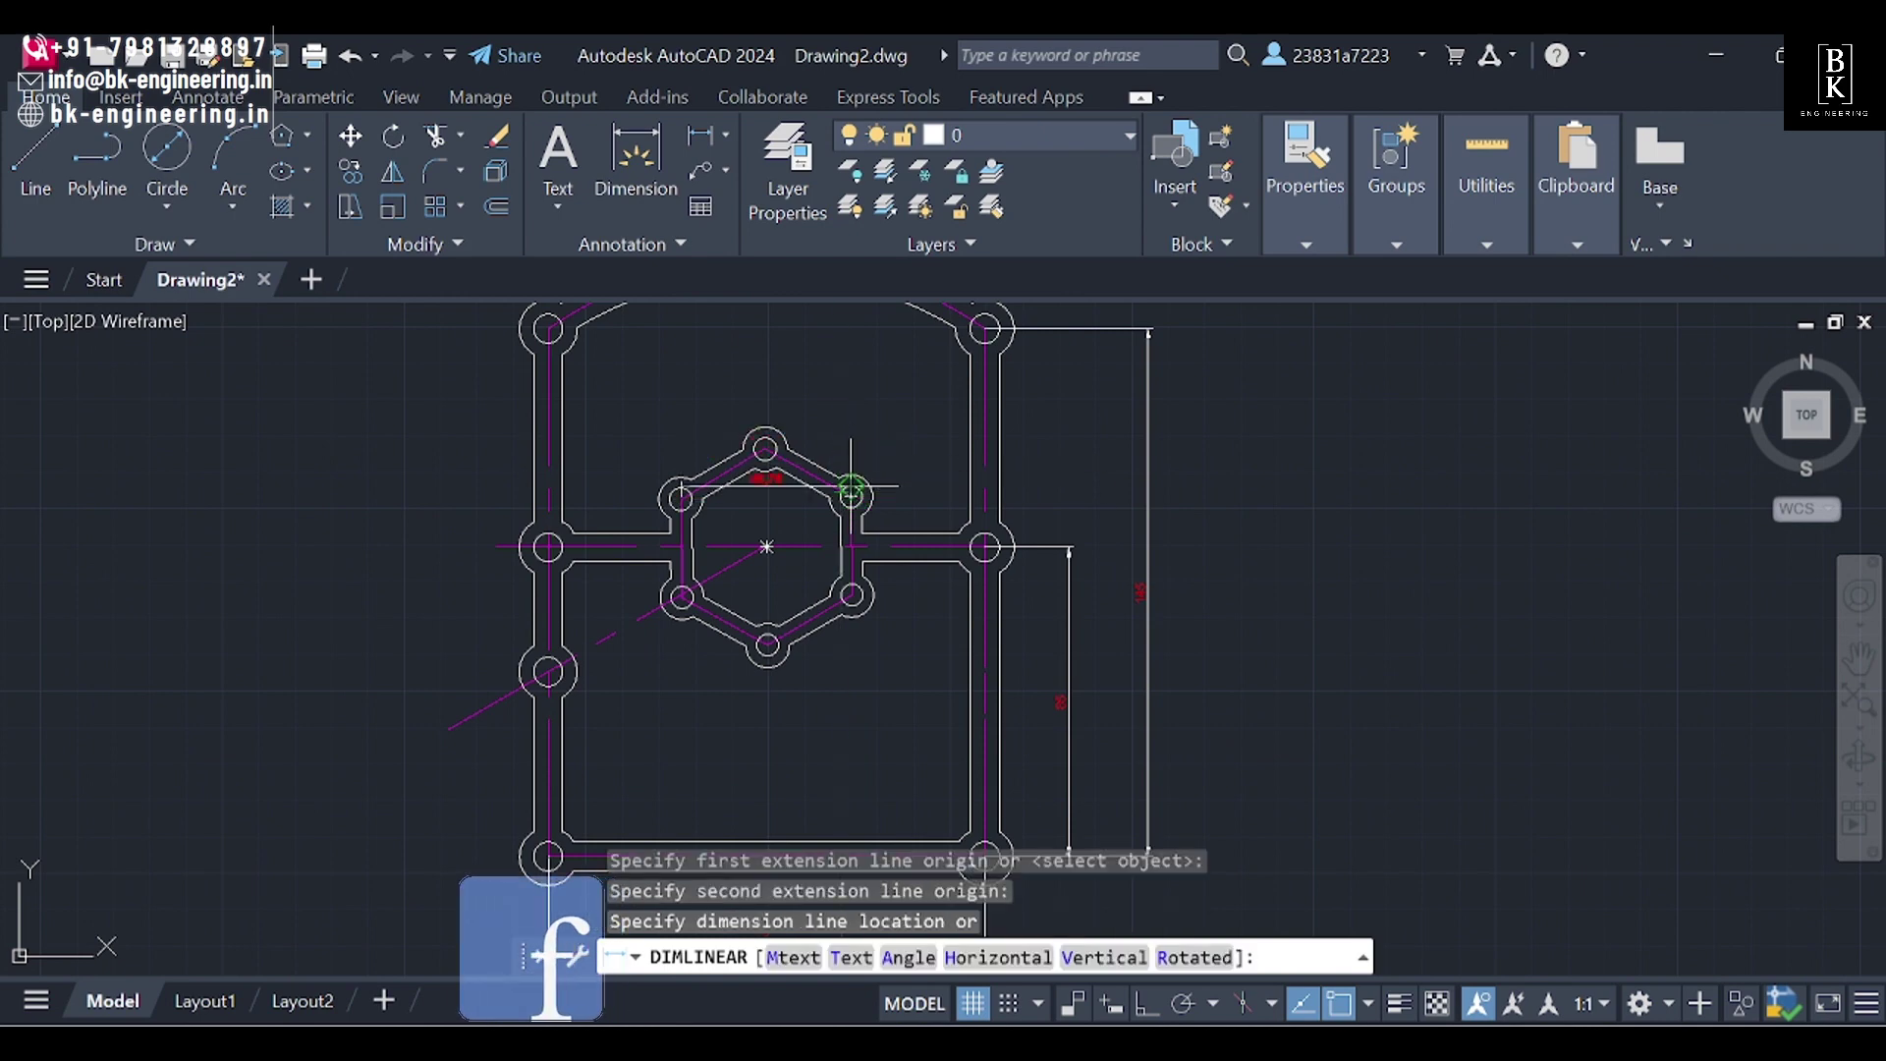
{"action": "key", "text": "Escape"}
{"action": "scroll", "coordinate": [850, 491], "scroll_direction": "down", "scroll_amount": 2}
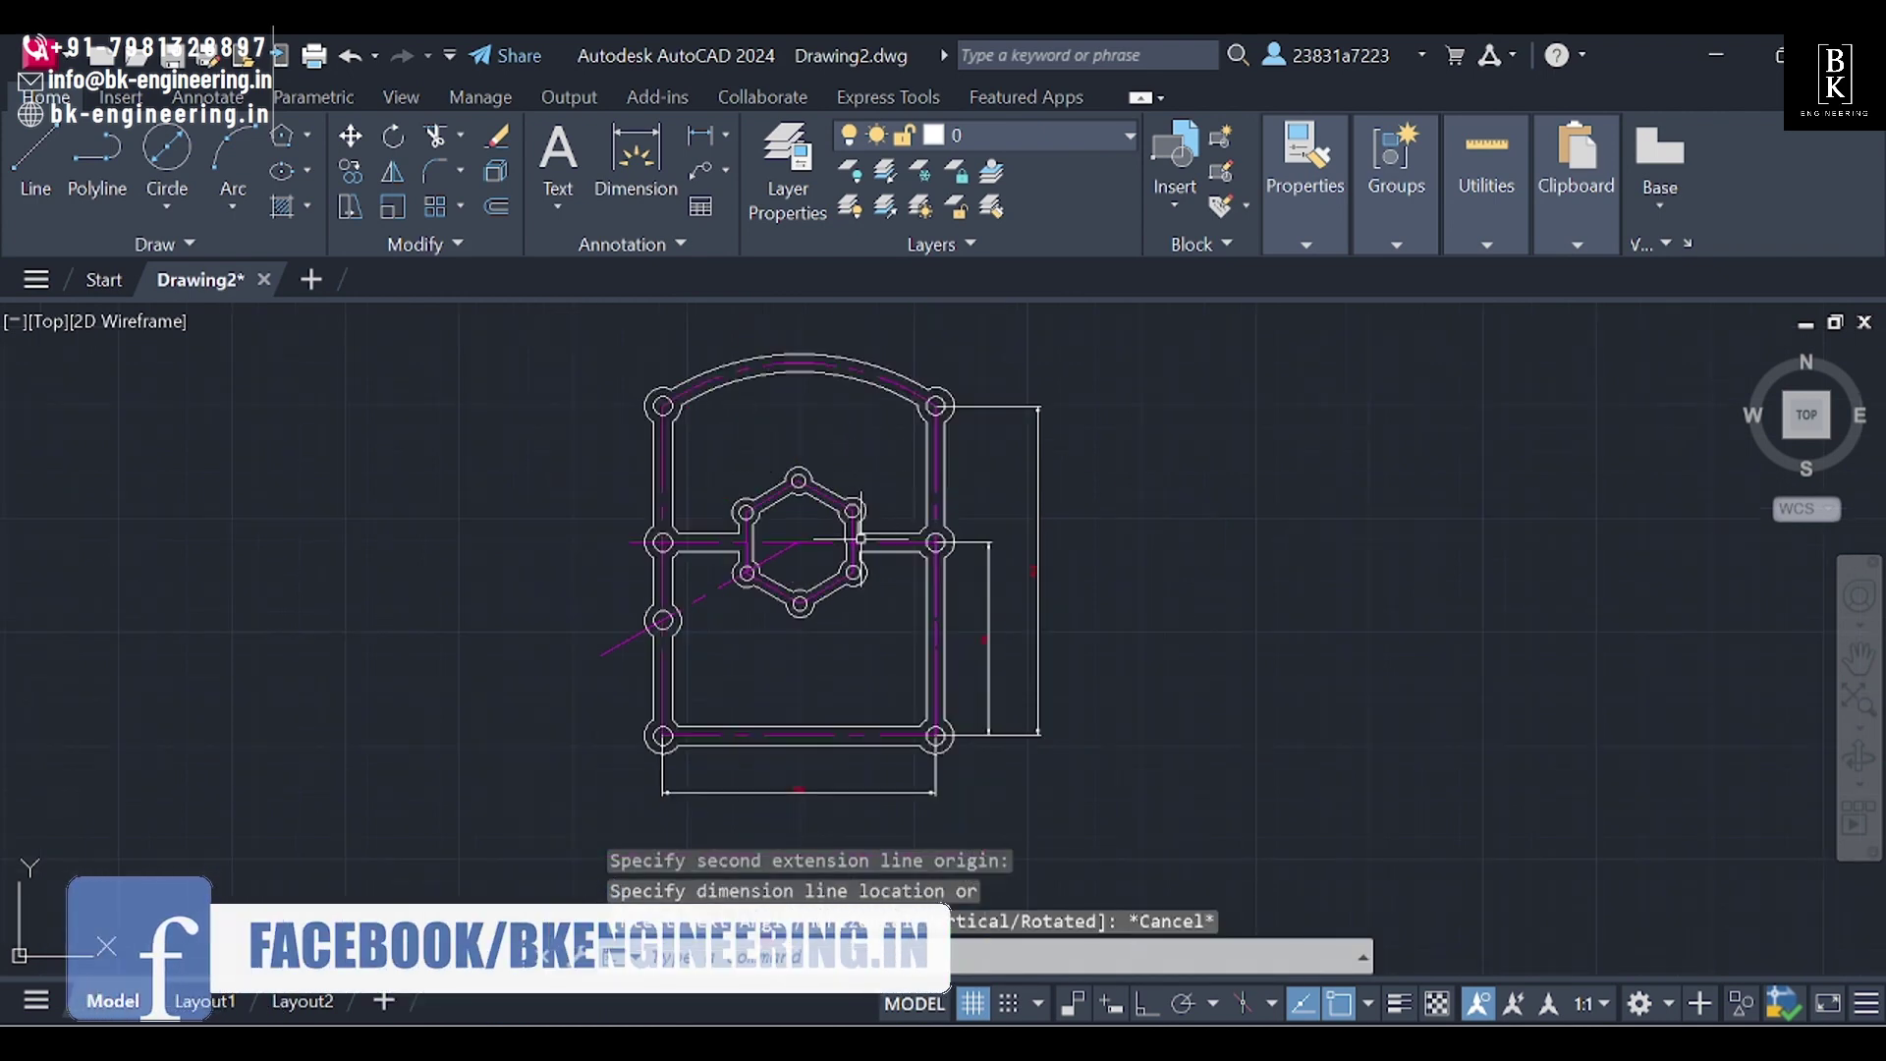
Step: Add a 30° angular dimension between the horizontal centre line and the diagonal
{"action": "left_click", "coordinate": [724, 135]}
{"action": "left_click", "coordinate": [770, 304]}
{"action": "scroll", "coordinate": [815, 614], "scroll_direction": "up", "scroll_amount": 5}
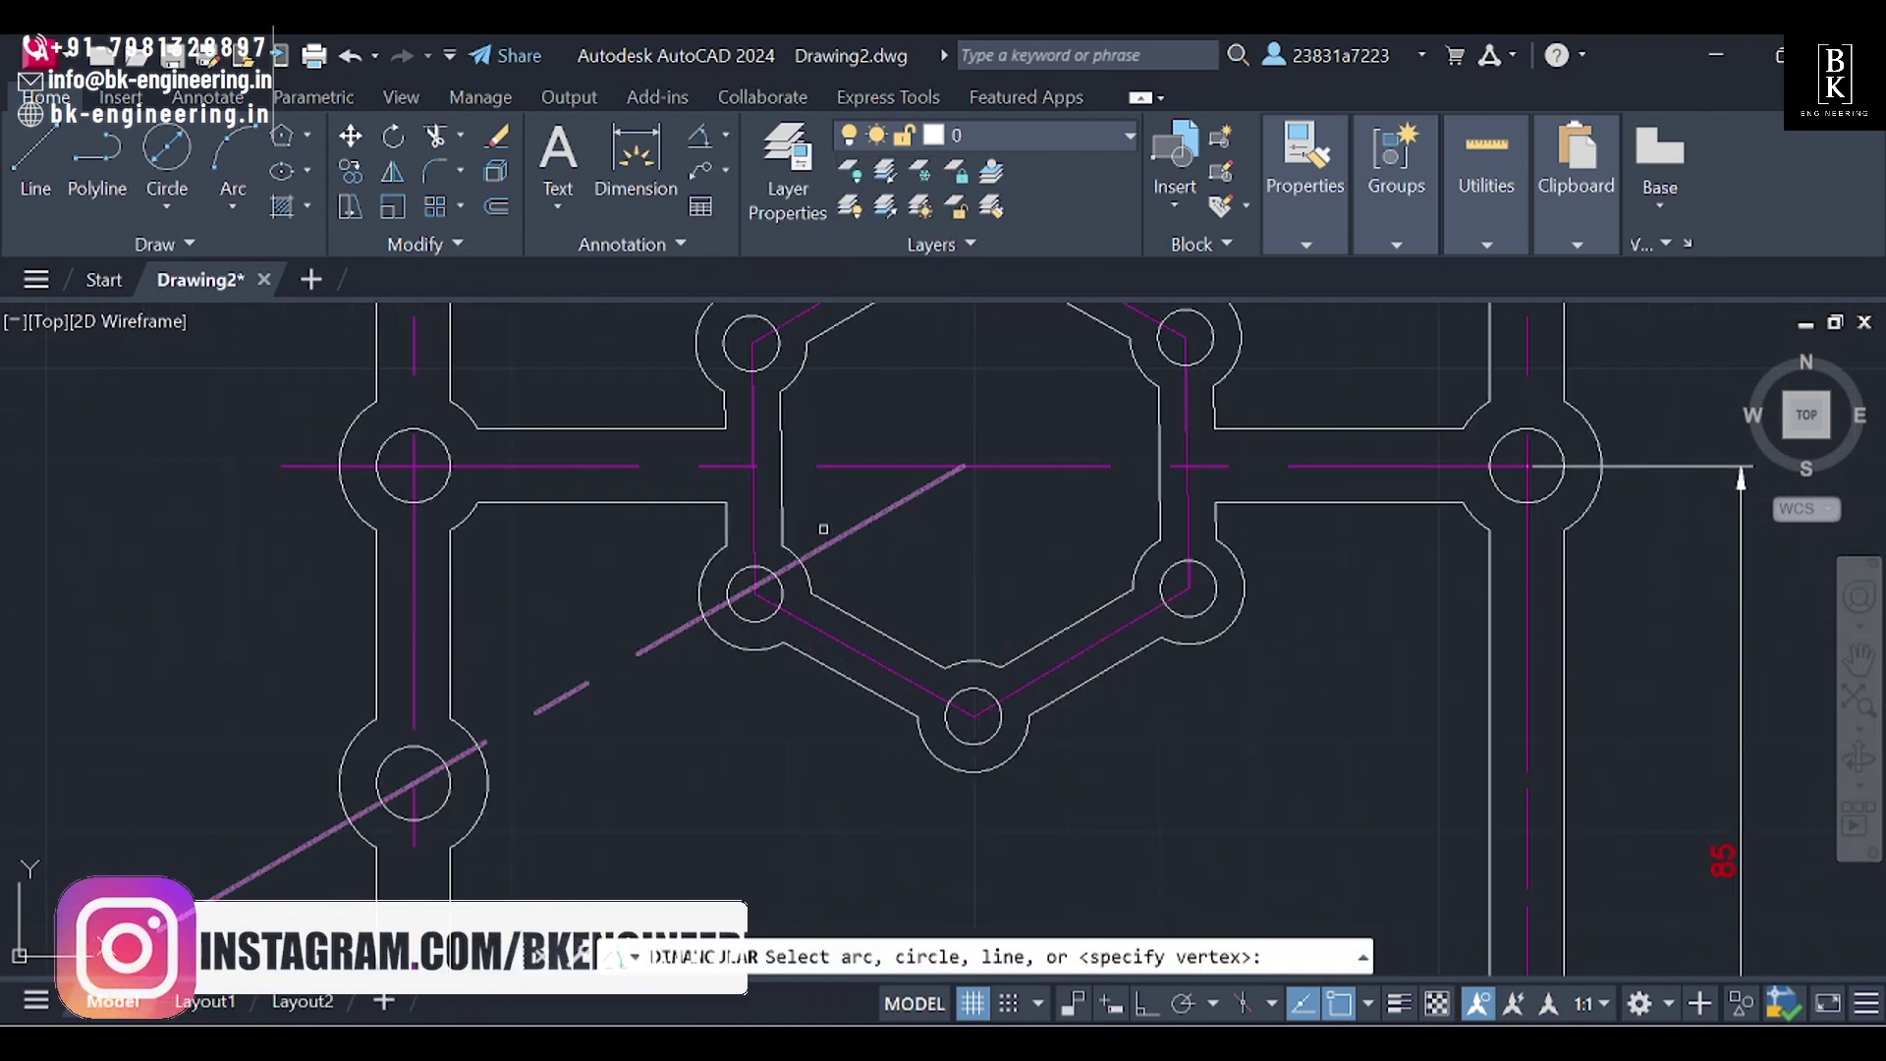
{"action": "left_click", "coordinate": [840, 467]}
{"action": "left_click", "coordinate": [850, 527]}
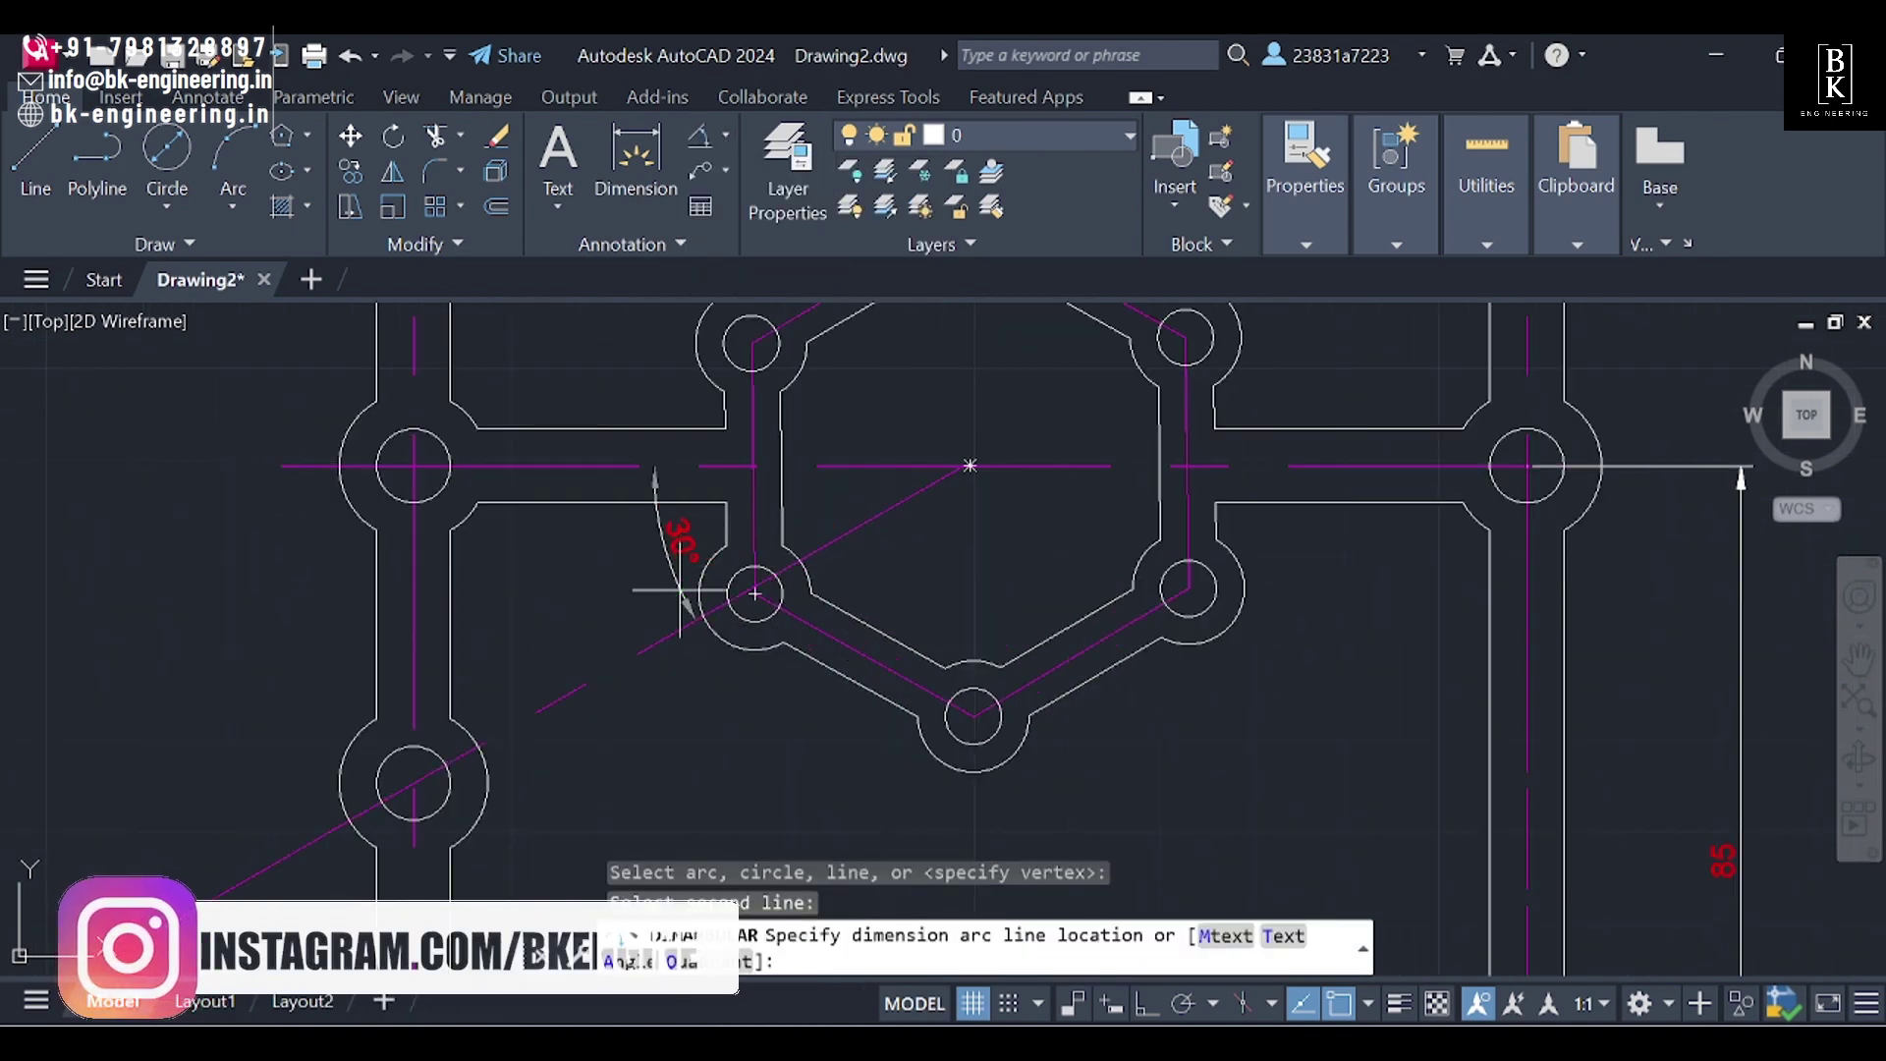
{"action": "left_click", "coordinate": [605, 639]}
{"action": "scroll", "coordinate": [623, 749], "scroll_direction": "down", "scroll_amount": 3}
{"action": "scroll", "coordinate": [629, 750], "scroll_direction": "down", "scroll_amount": 1}
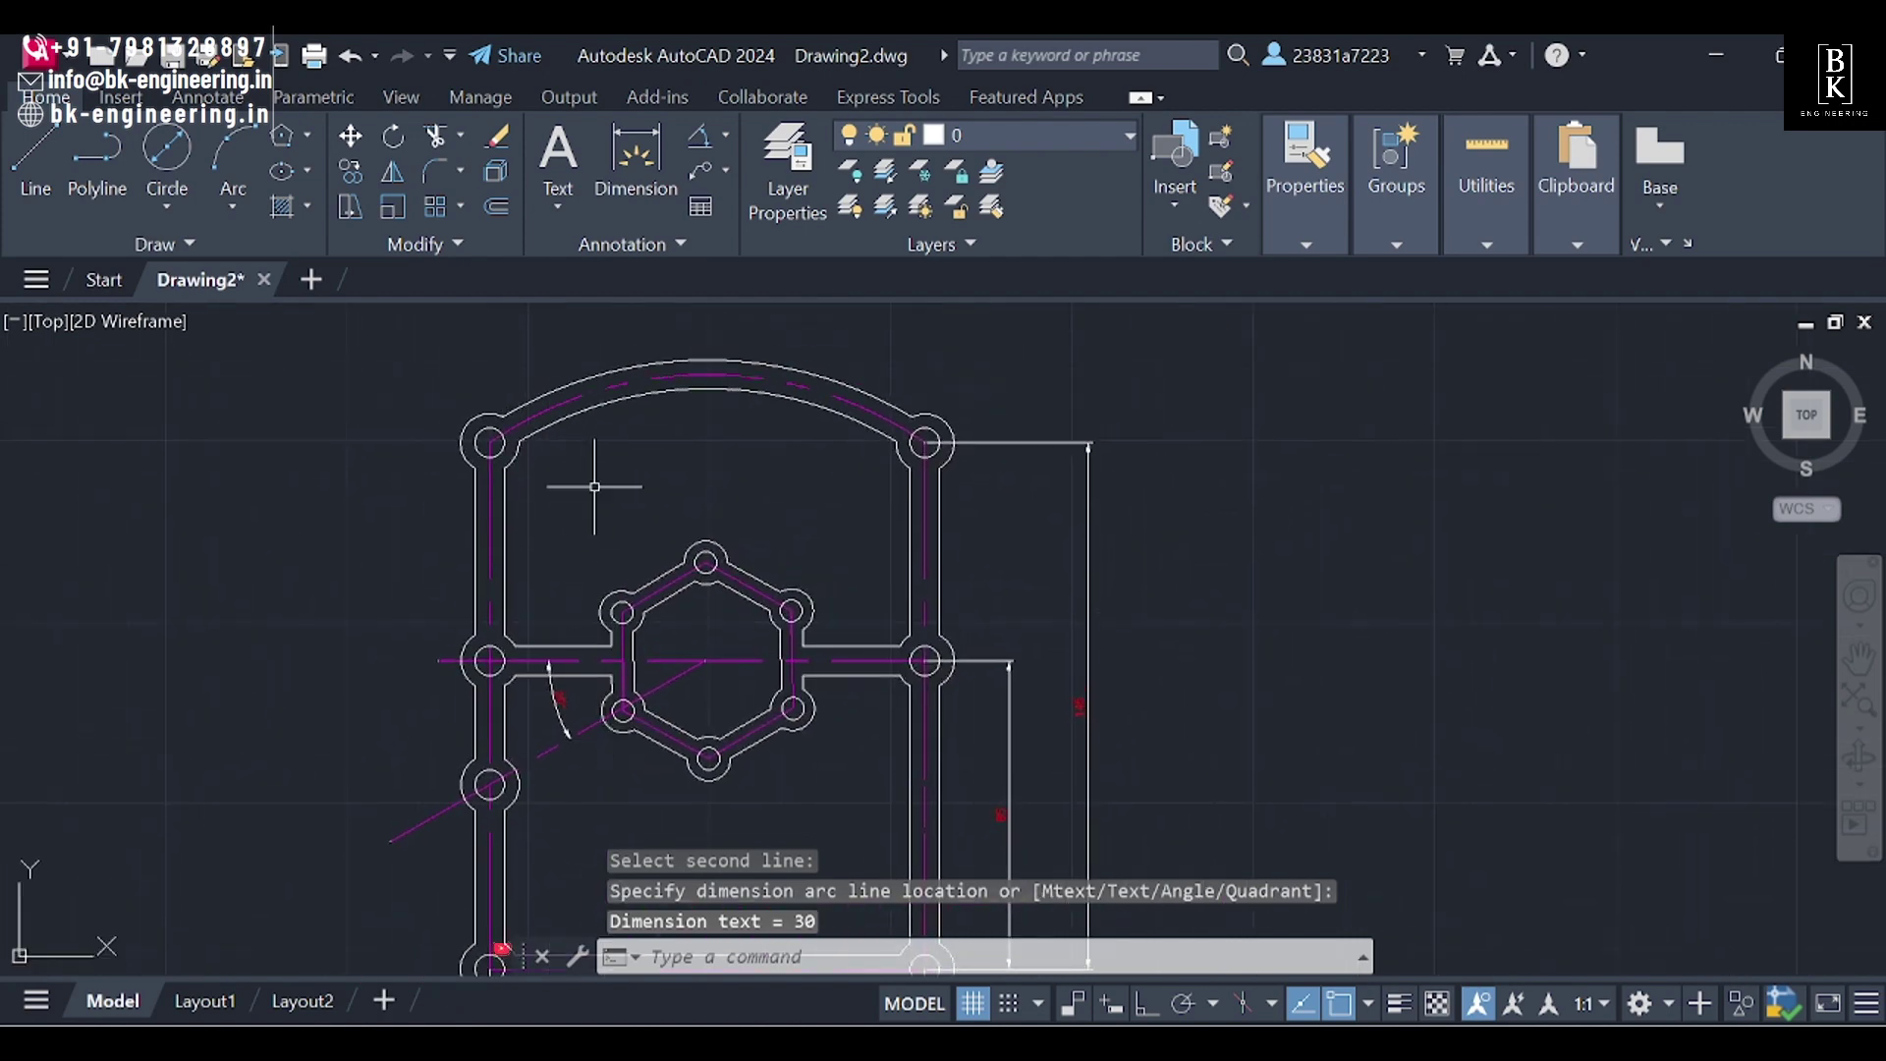
{"action": "scroll", "coordinate": [595, 481], "scroll_direction": "up", "scroll_amount": 2}
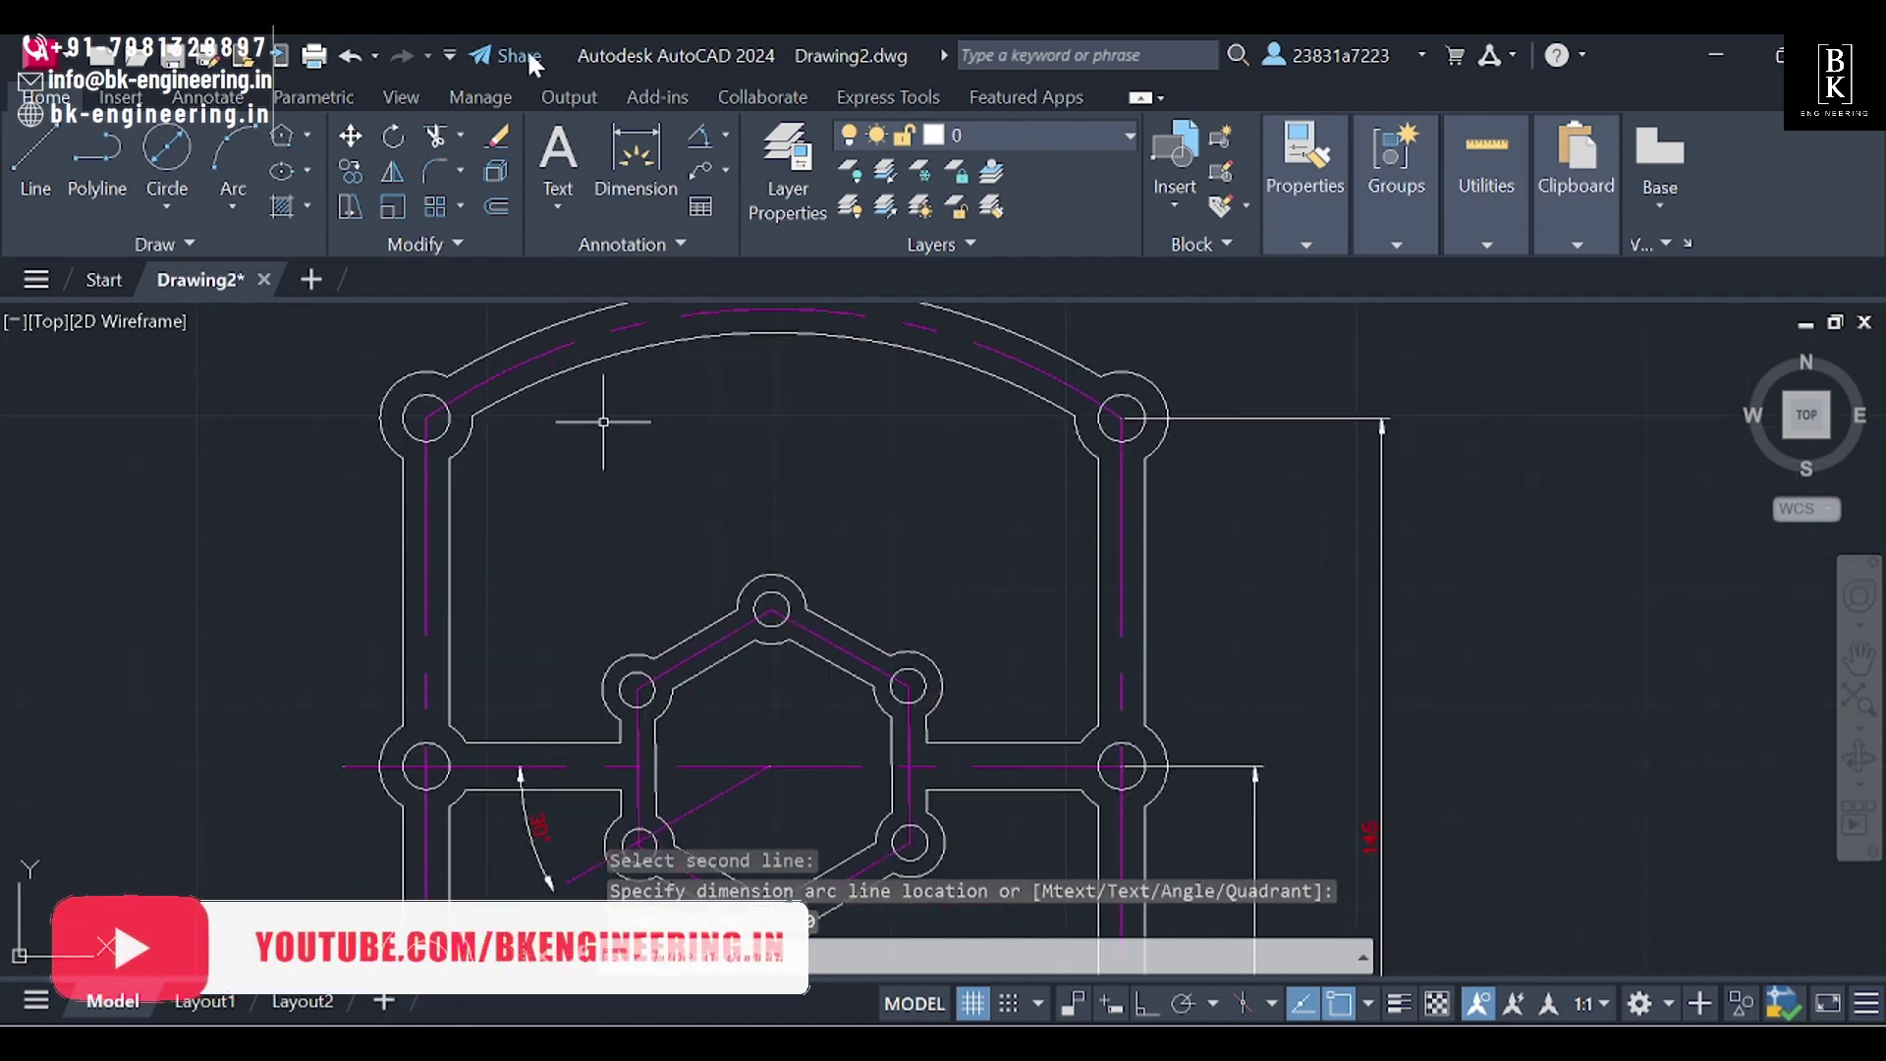
Step: Dimension the top-left corner arc with an R8 radius
{"action": "left_click", "coordinate": [726, 132]}
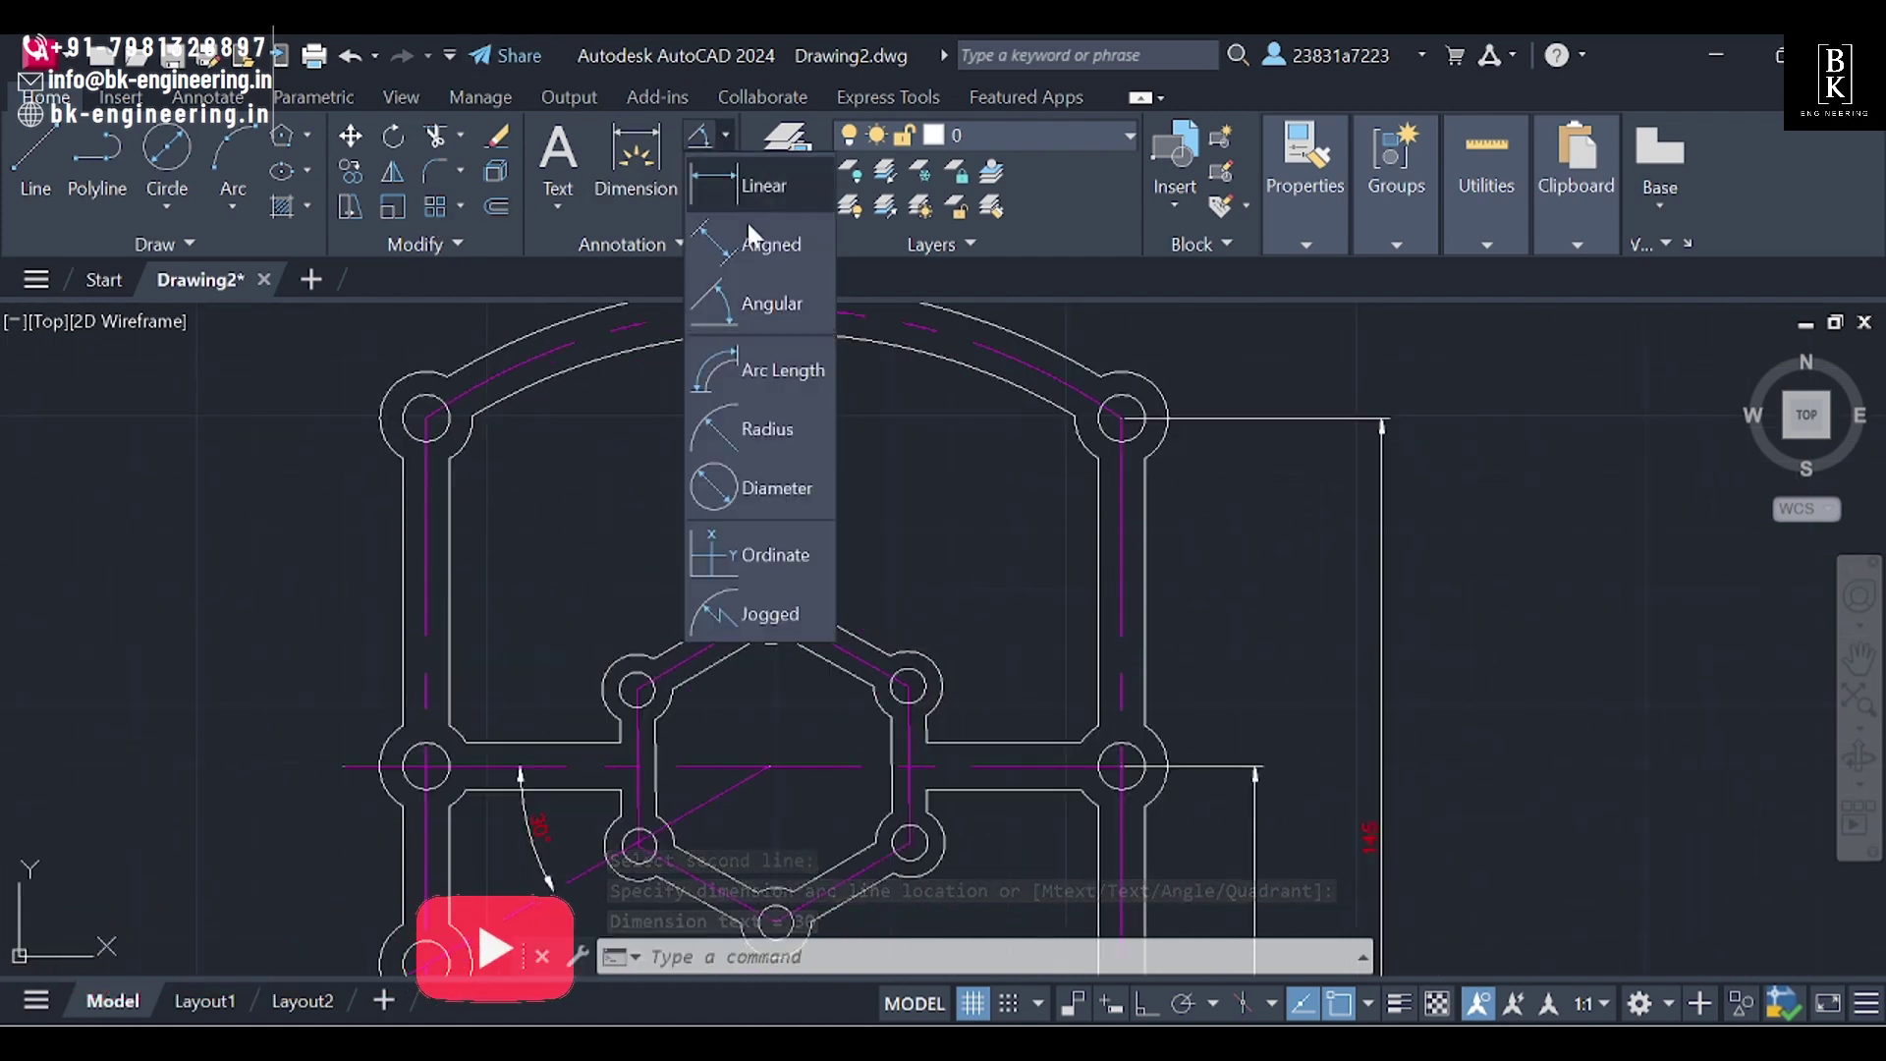
{"action": "left_click", "coordinate": [776, 412]}
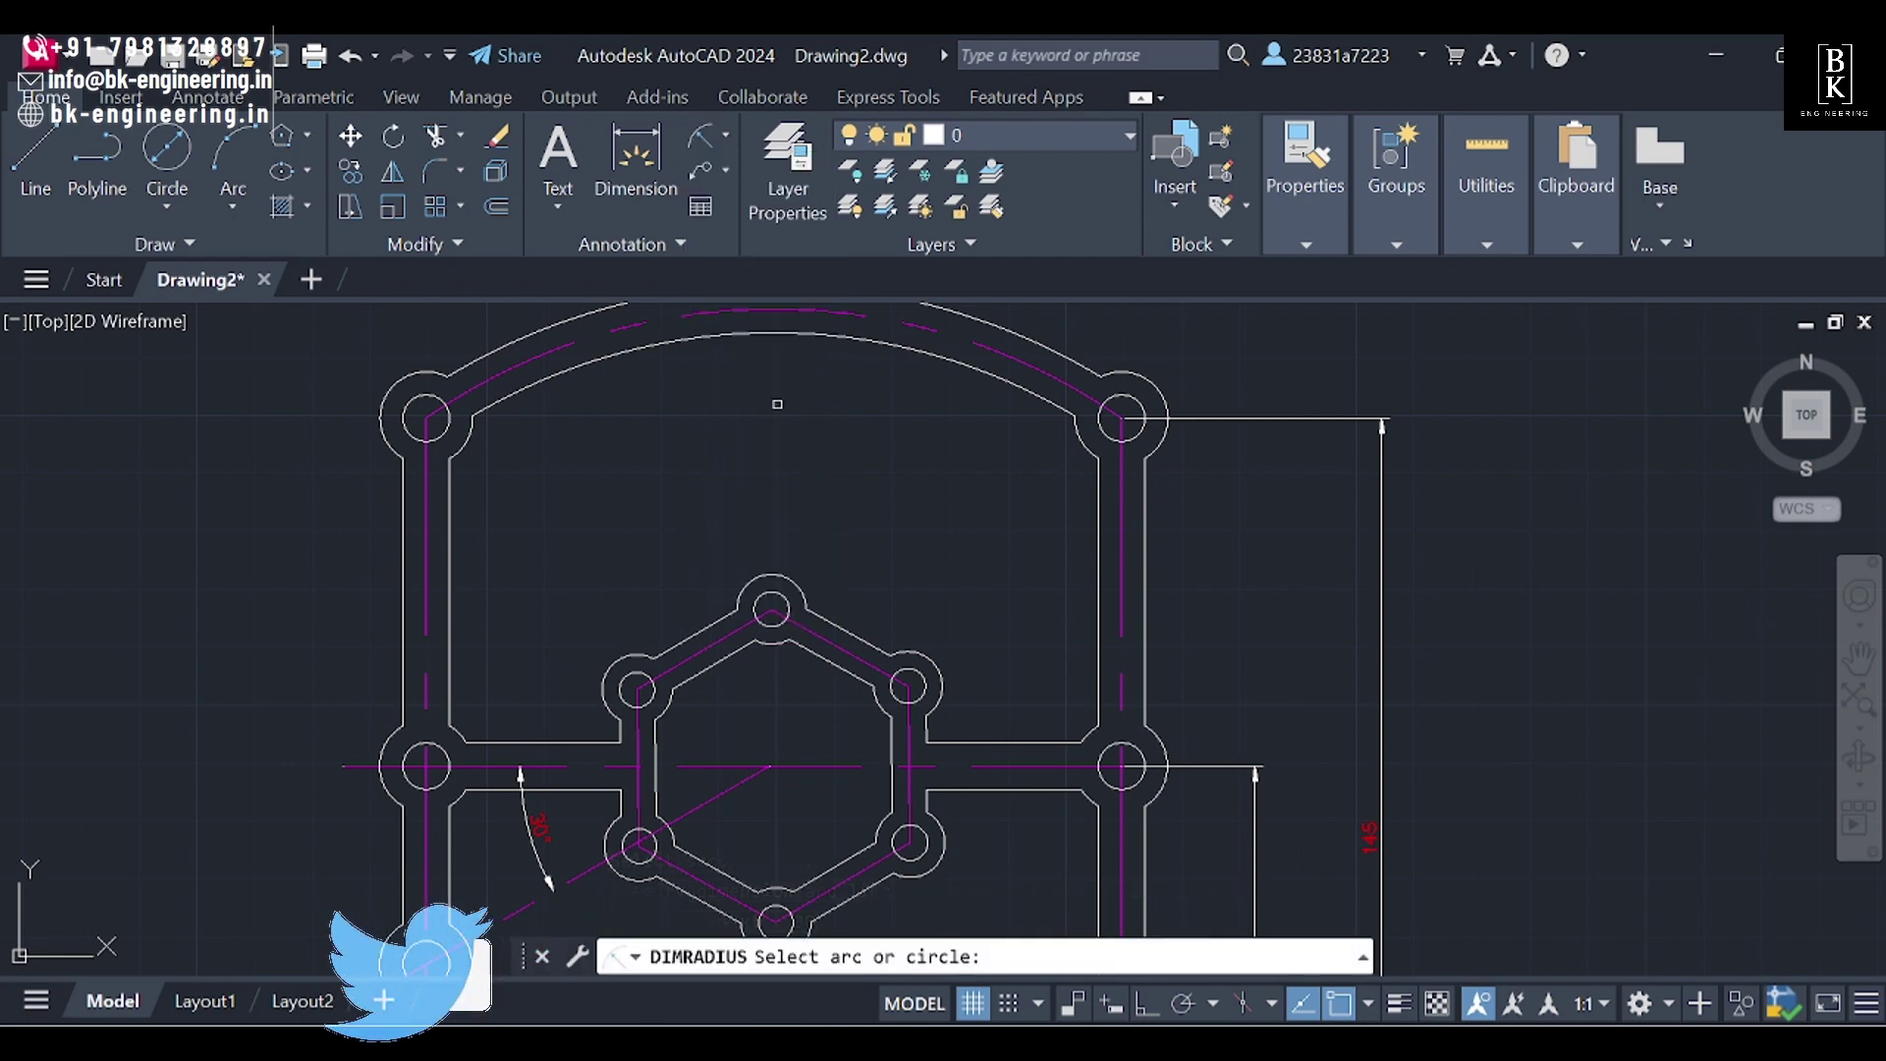
{"action": "left_click", "coordinate": [382, 413]}
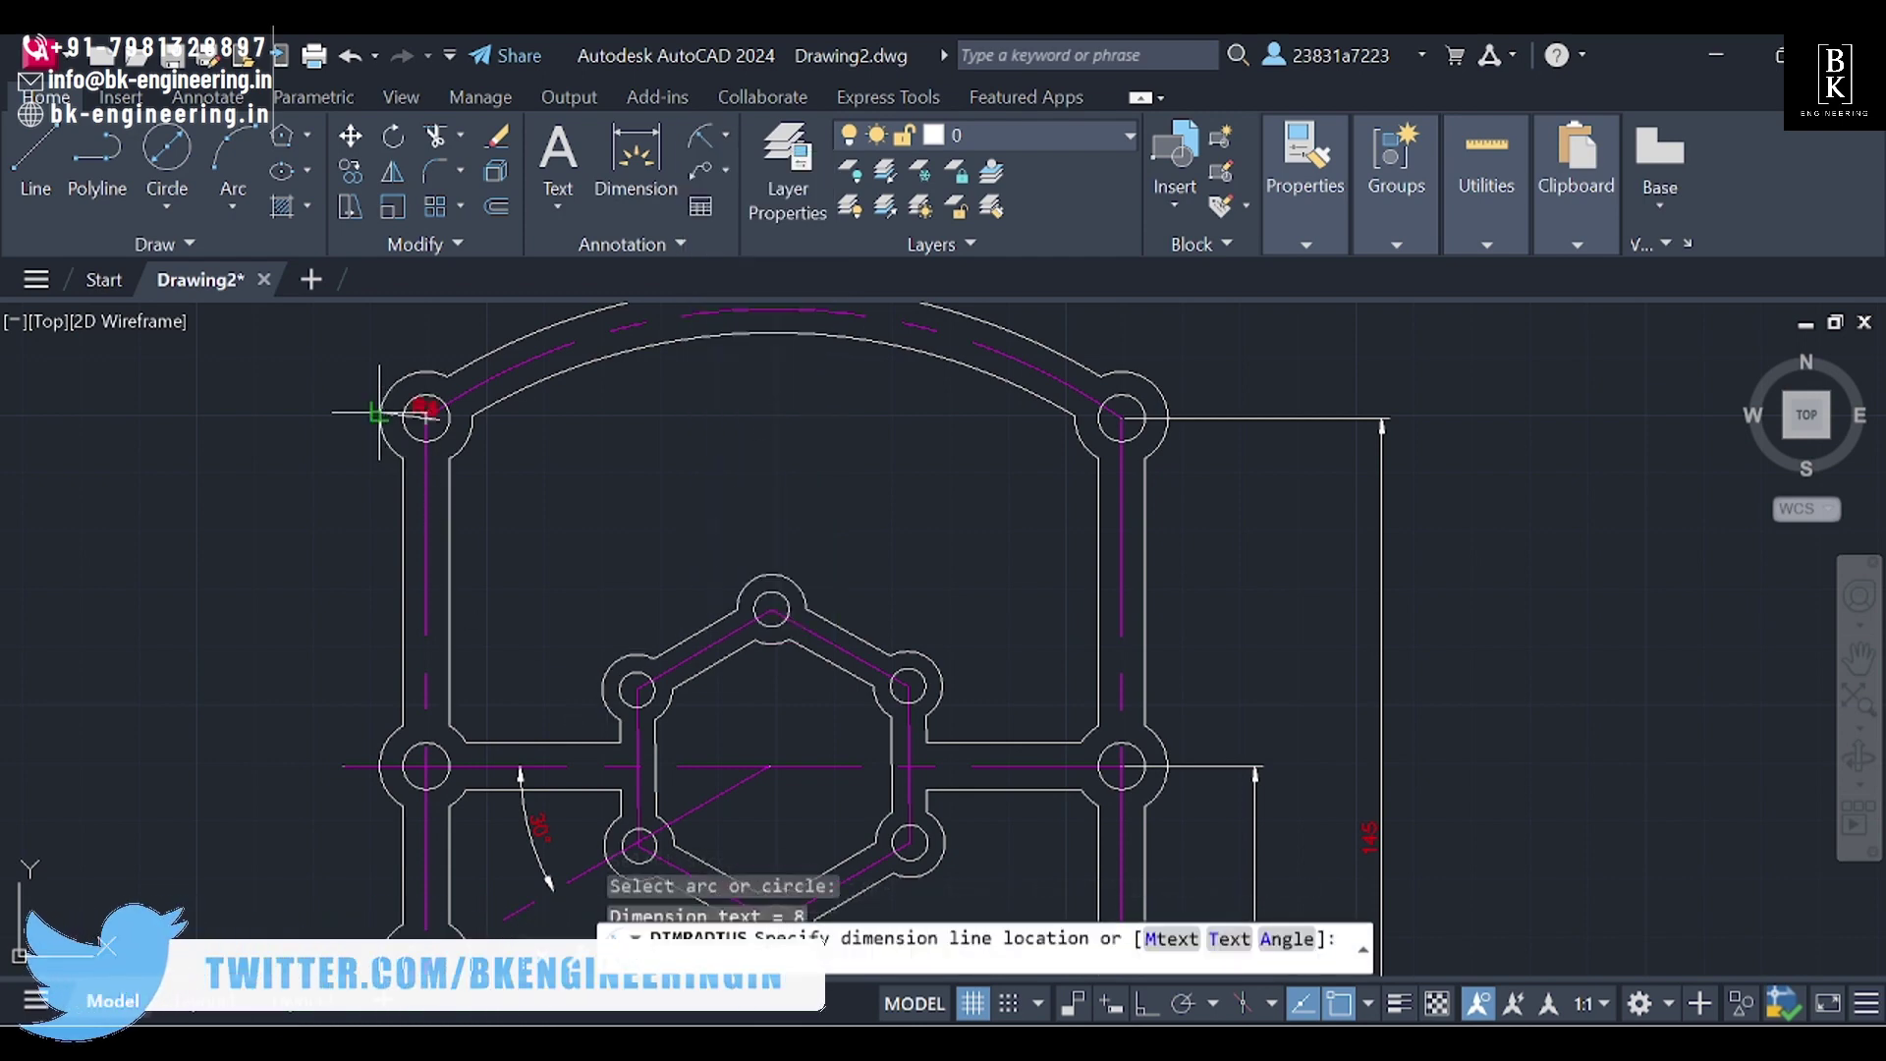
{"action": "scroll", "coordinate": [313, 418], "scroll_direction": "up", "scroll_amount": 2}
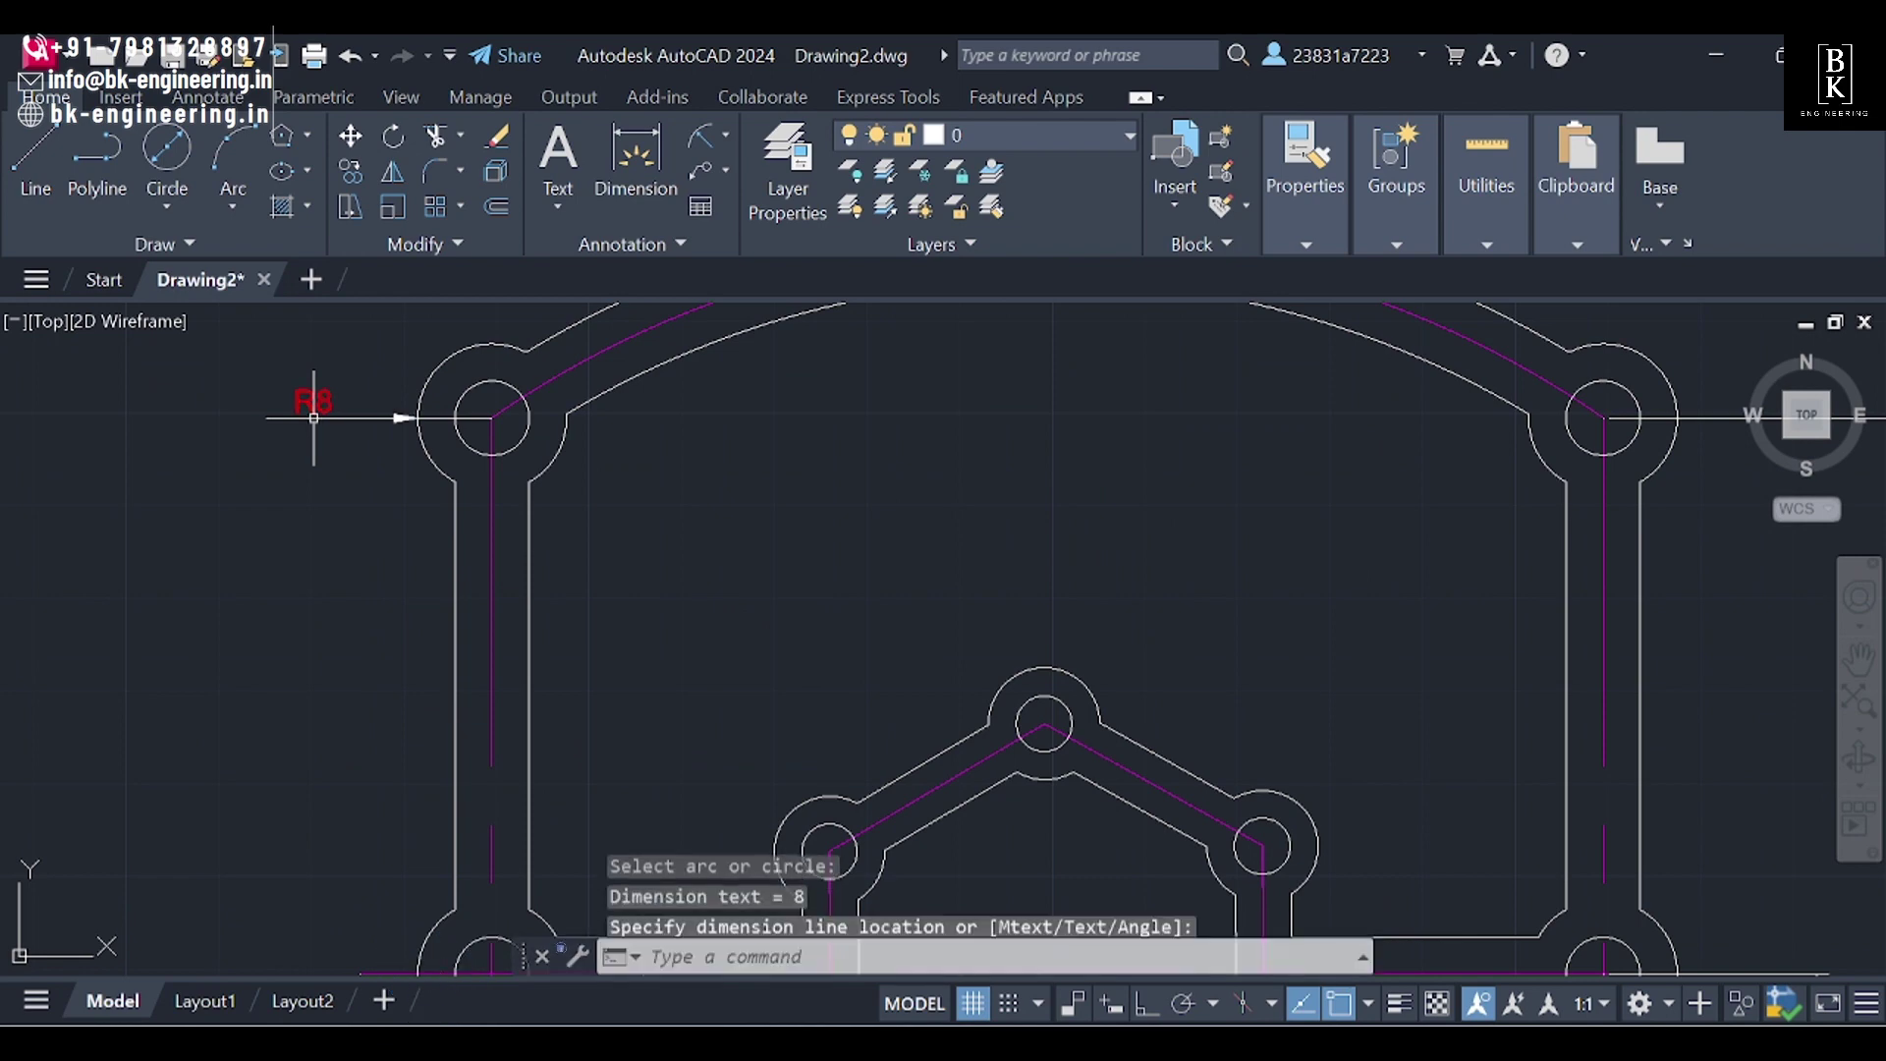
{"action": "left_click", "coordinate": [313, 417]}
{"action": "scroll", "coordinate": [370, 501], "scroll_direction": "down", "scroll_amount": 4}
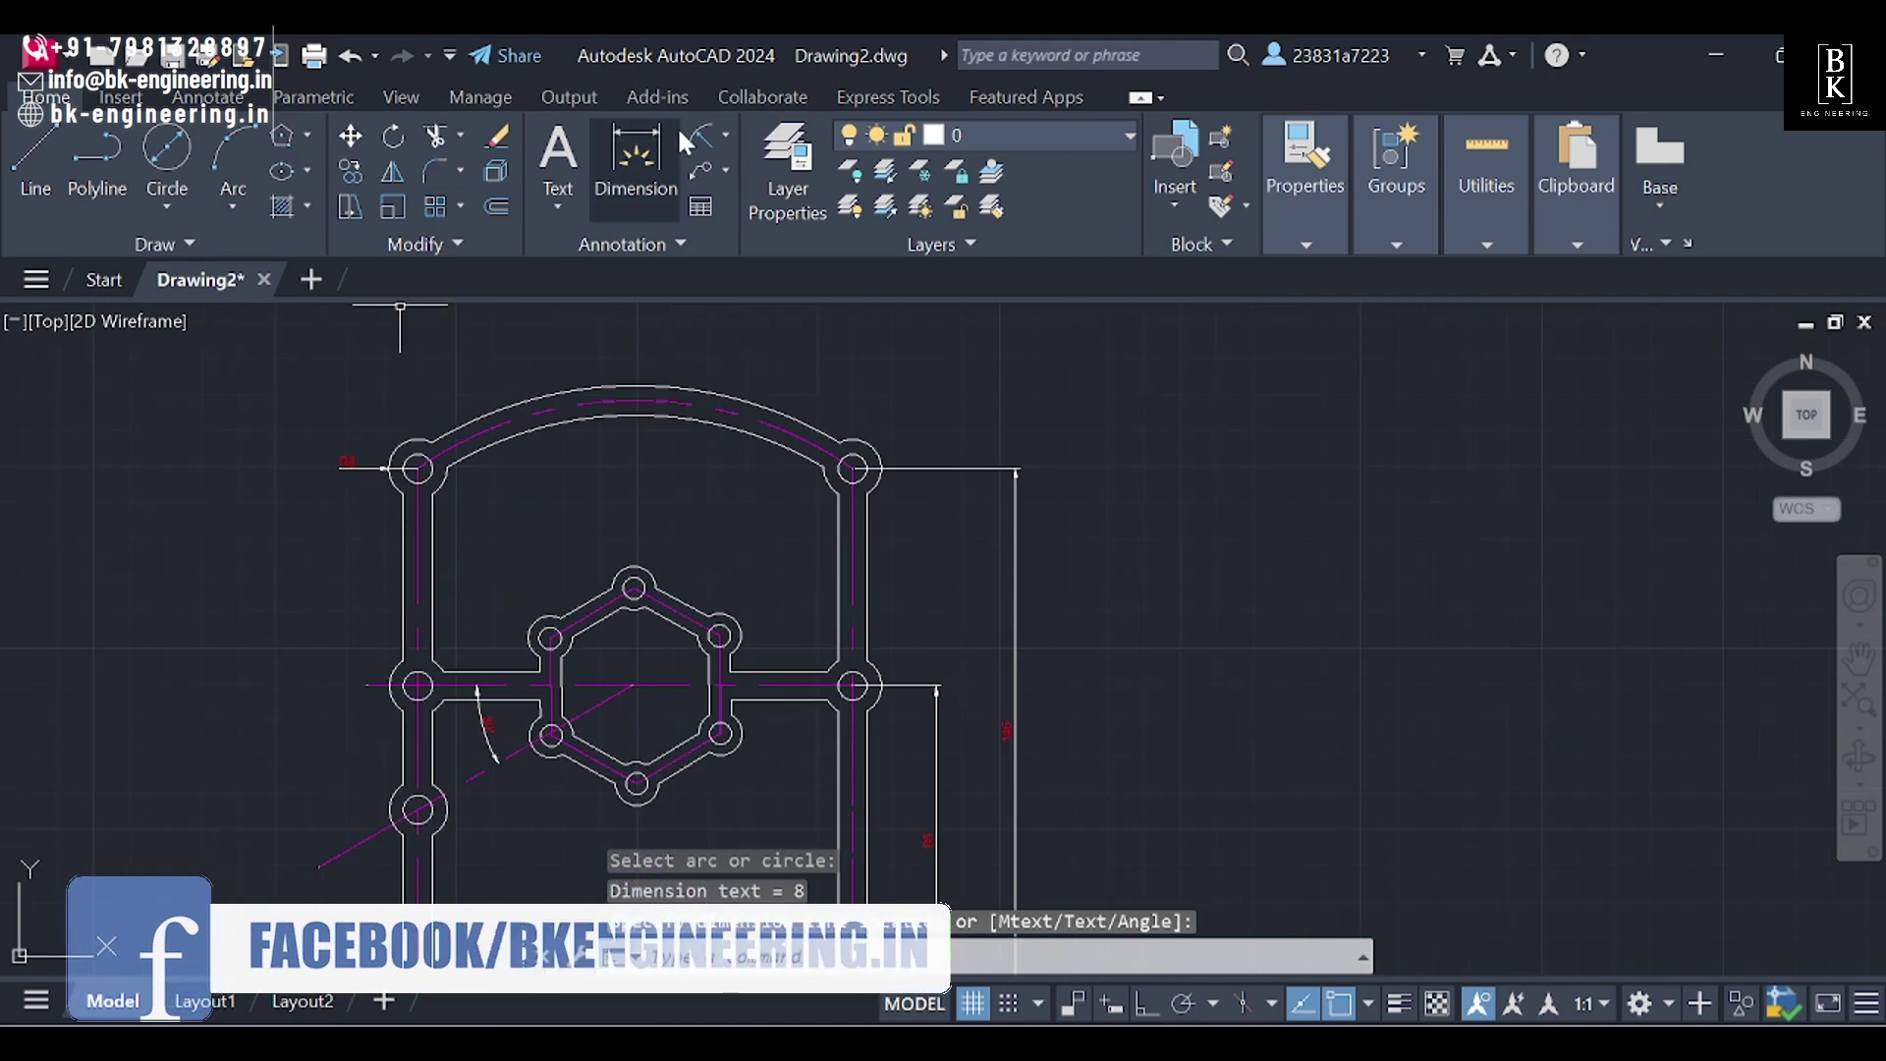
Step: Add diameter dimensions to the top-right corner hole and the hexagon's top Ø6 hole
{"action": "left_click", "coordinate": [728, 137]}
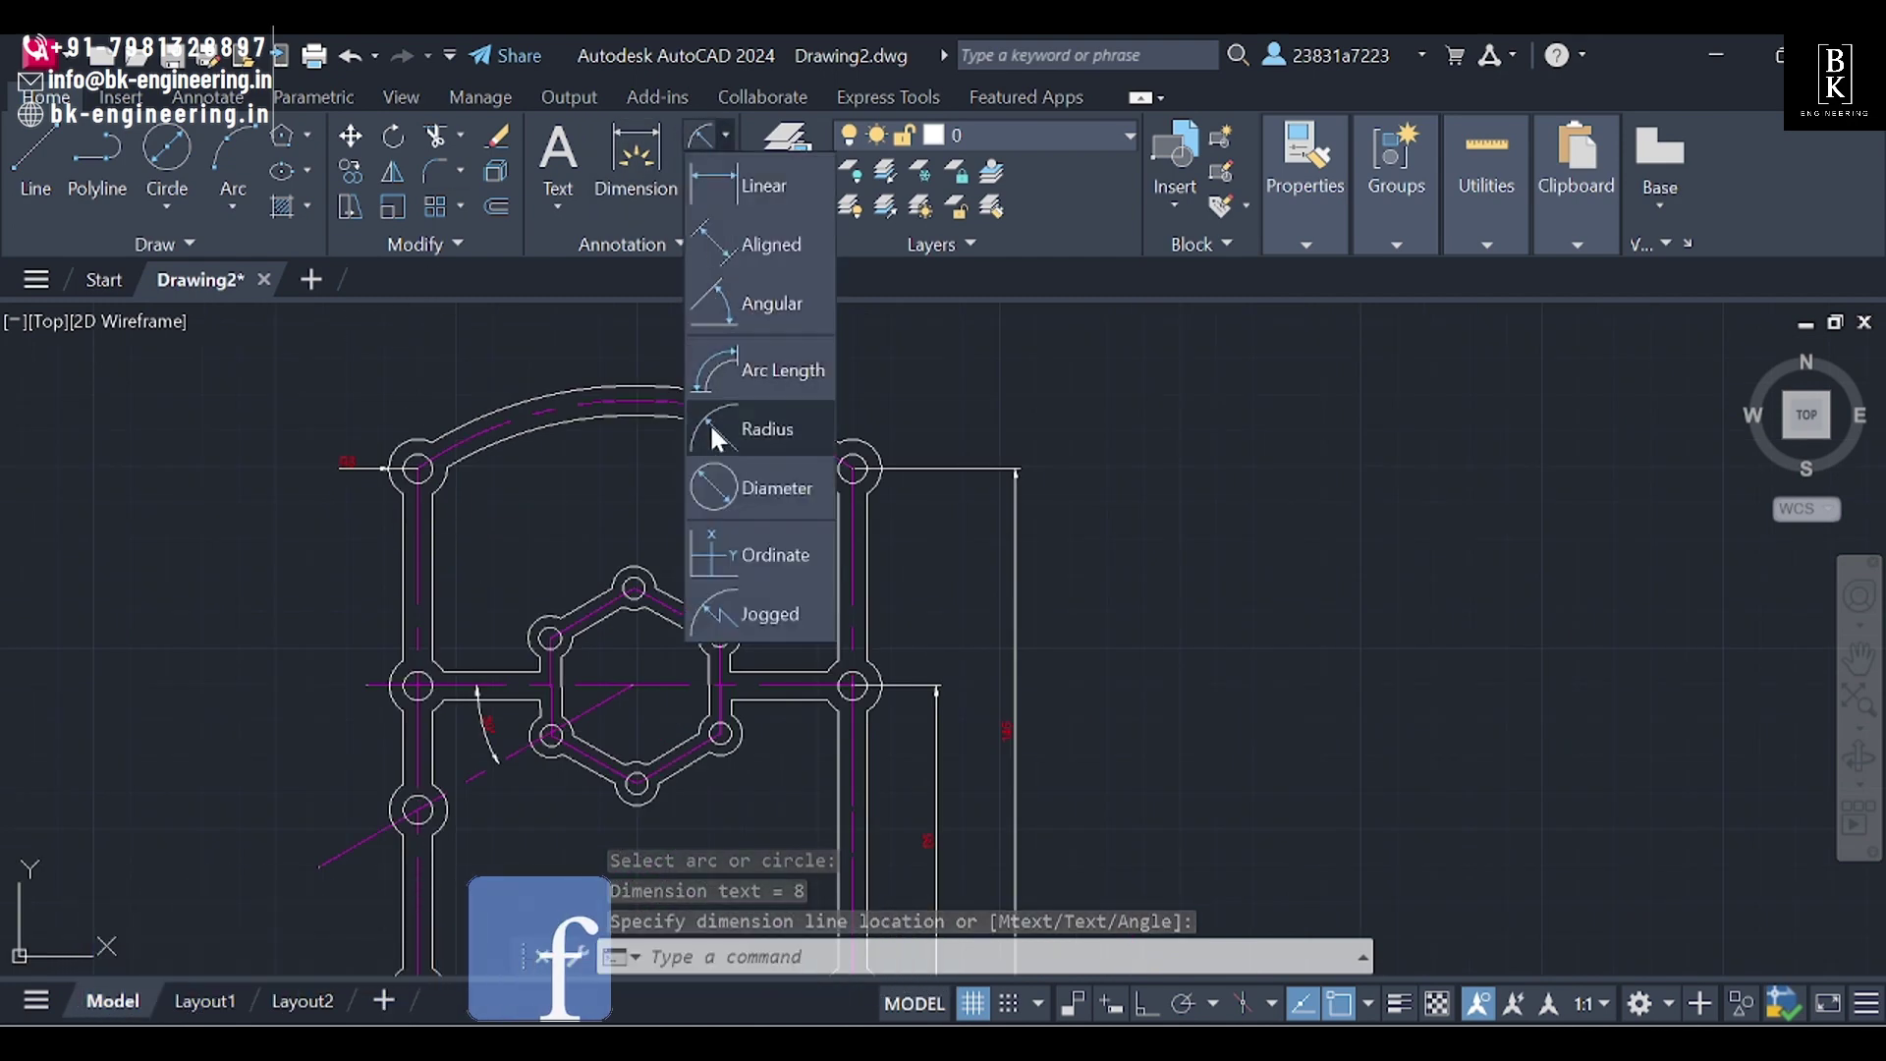
{"action": "left_click", "coordinate": [728, 462]}
{"action": "scroll", "coordinate": [949, 445], "scroll_direction": "up", "scroll_amount": 2}
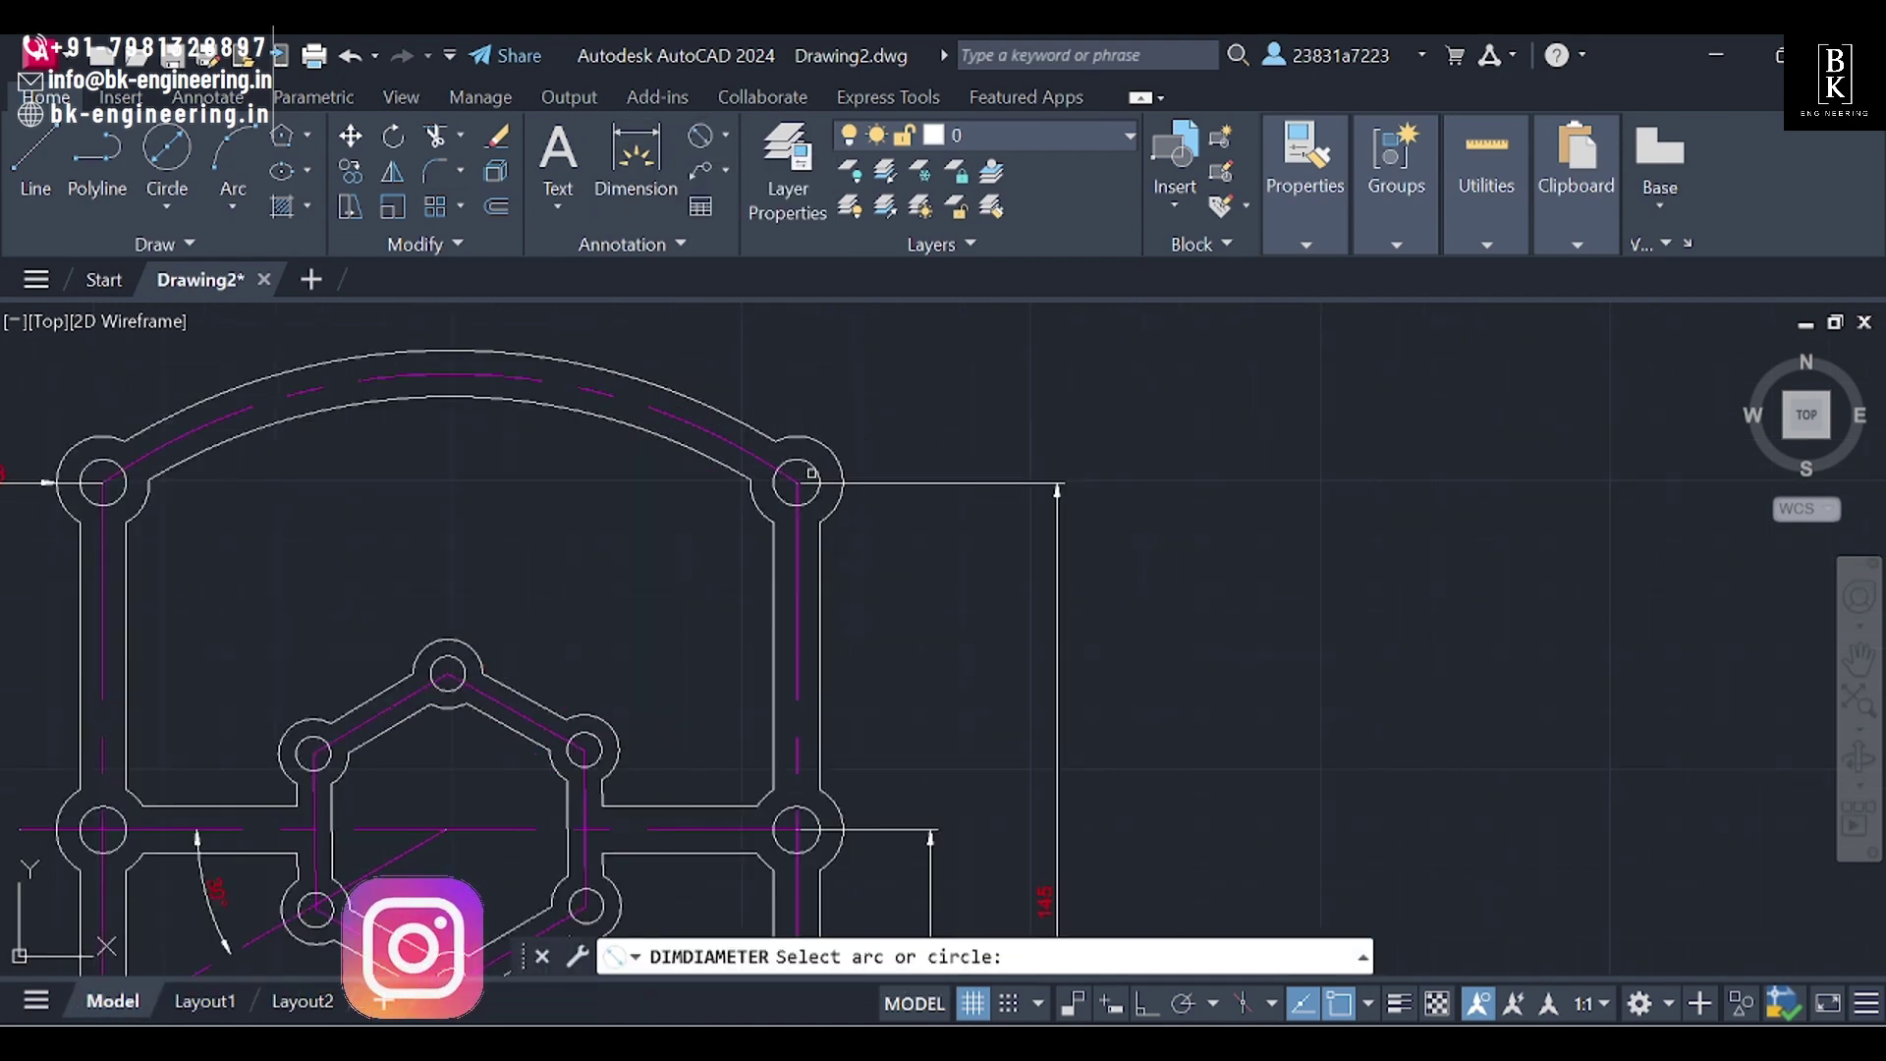
{"action": "left_click", "coordinate": [813, 464]}
{"action": "left_click", "coordinate": [909, 365]}
{"action": "middle_click_drag", "start_coordinate": [959, 736], "coordinate": [930, 639]}
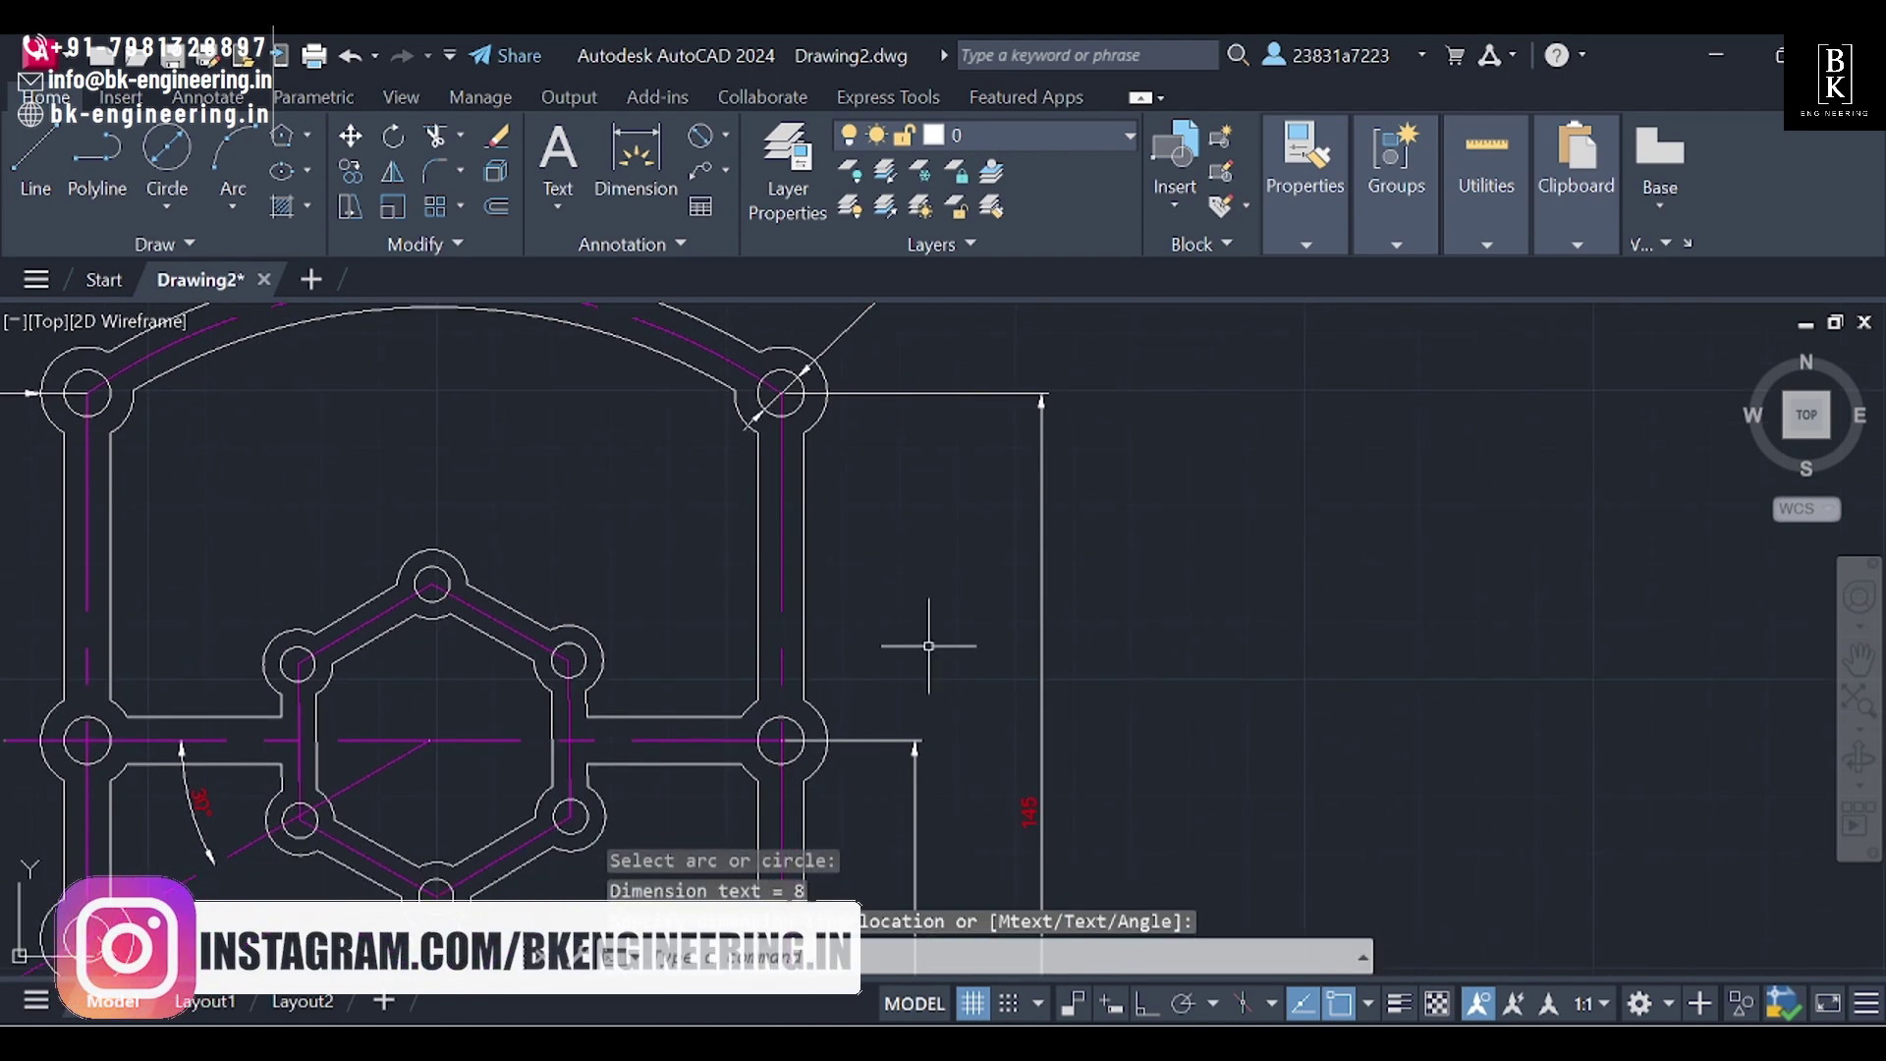
{"action": "key", "text": "Return"}
{"action": "scroll", "coordinate": [503, 648], "scroll_direction": "up", "scroll_amount": 4}
{"action": "left_click", "coordinate": [360, 468]}
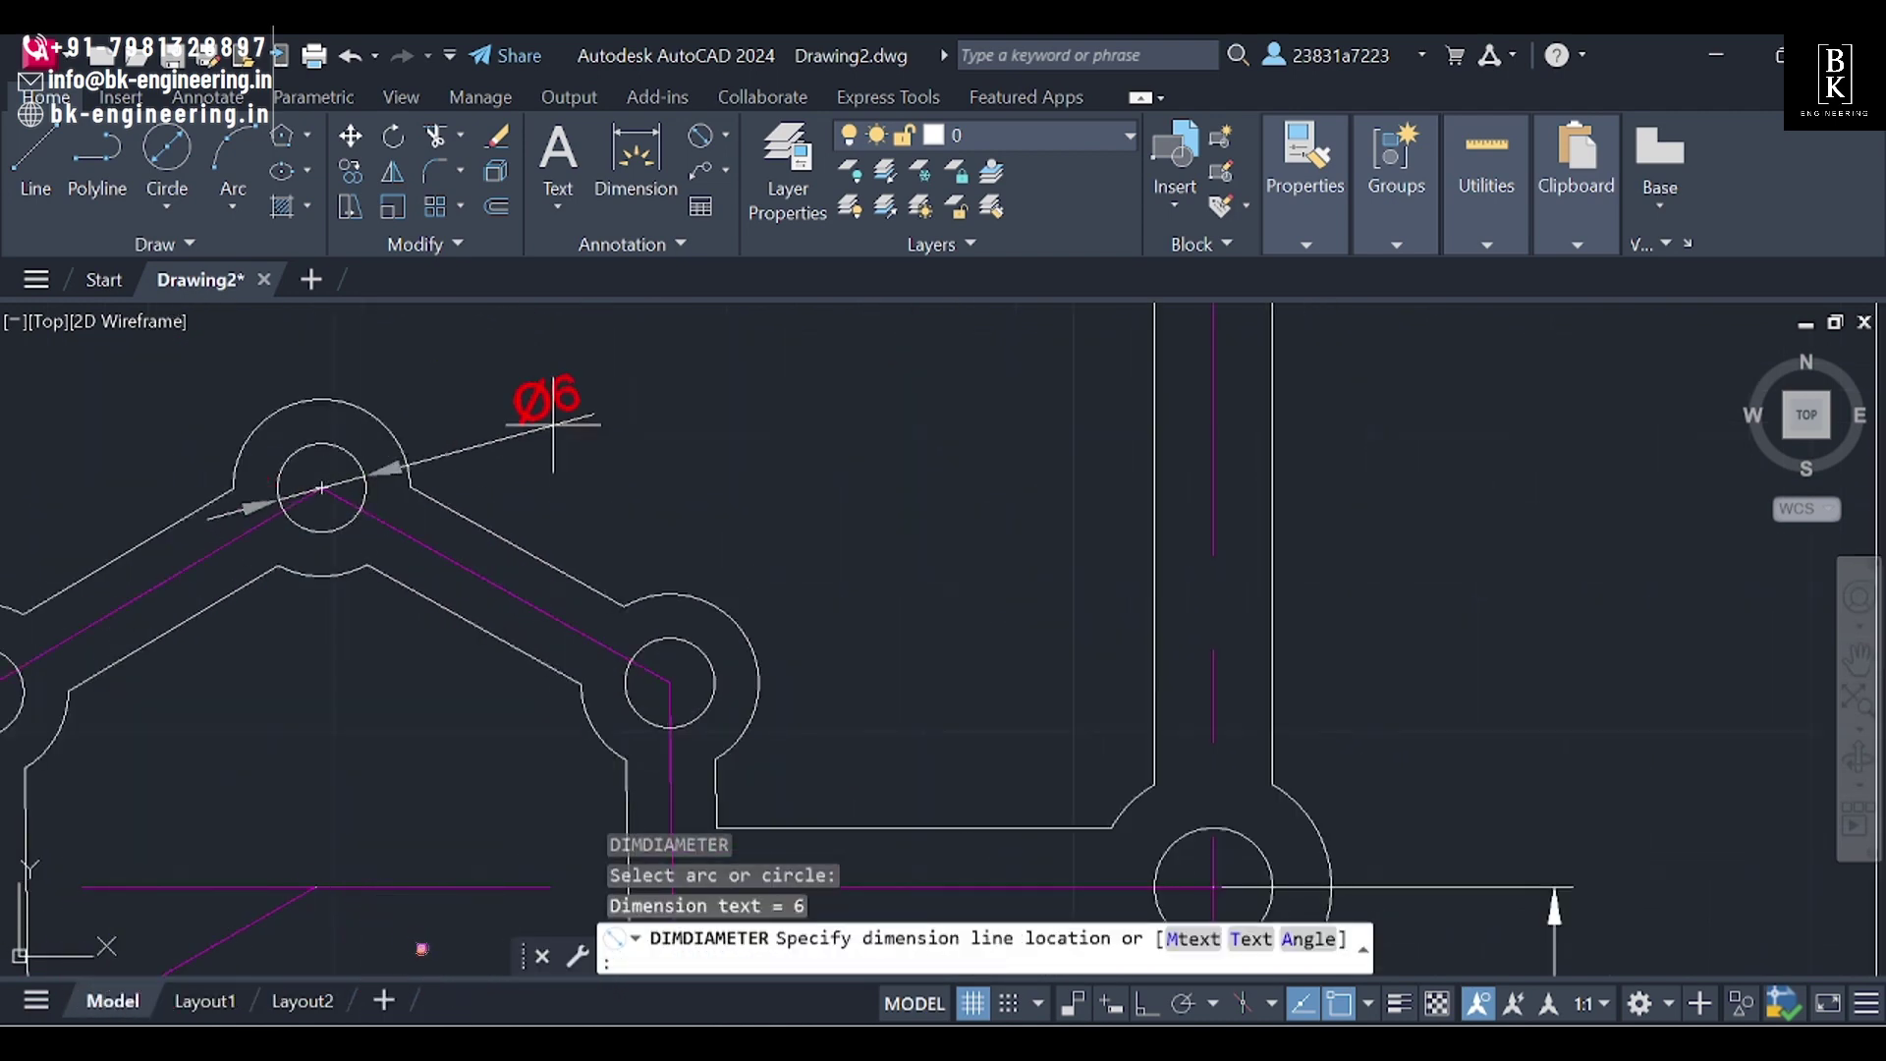
{"action": "scroll", "coordinate": [747, 413], "scroll_direction": "down", "scroll_amount": 5}
{"action": "scroll", "coordinate": [1136, 593], "scroll_direction": "down", "scroll_amount": 3}
{"action": "middle_click_drag", "start_coordinate": [1136, 593], "coordinate": [1225, 536]}
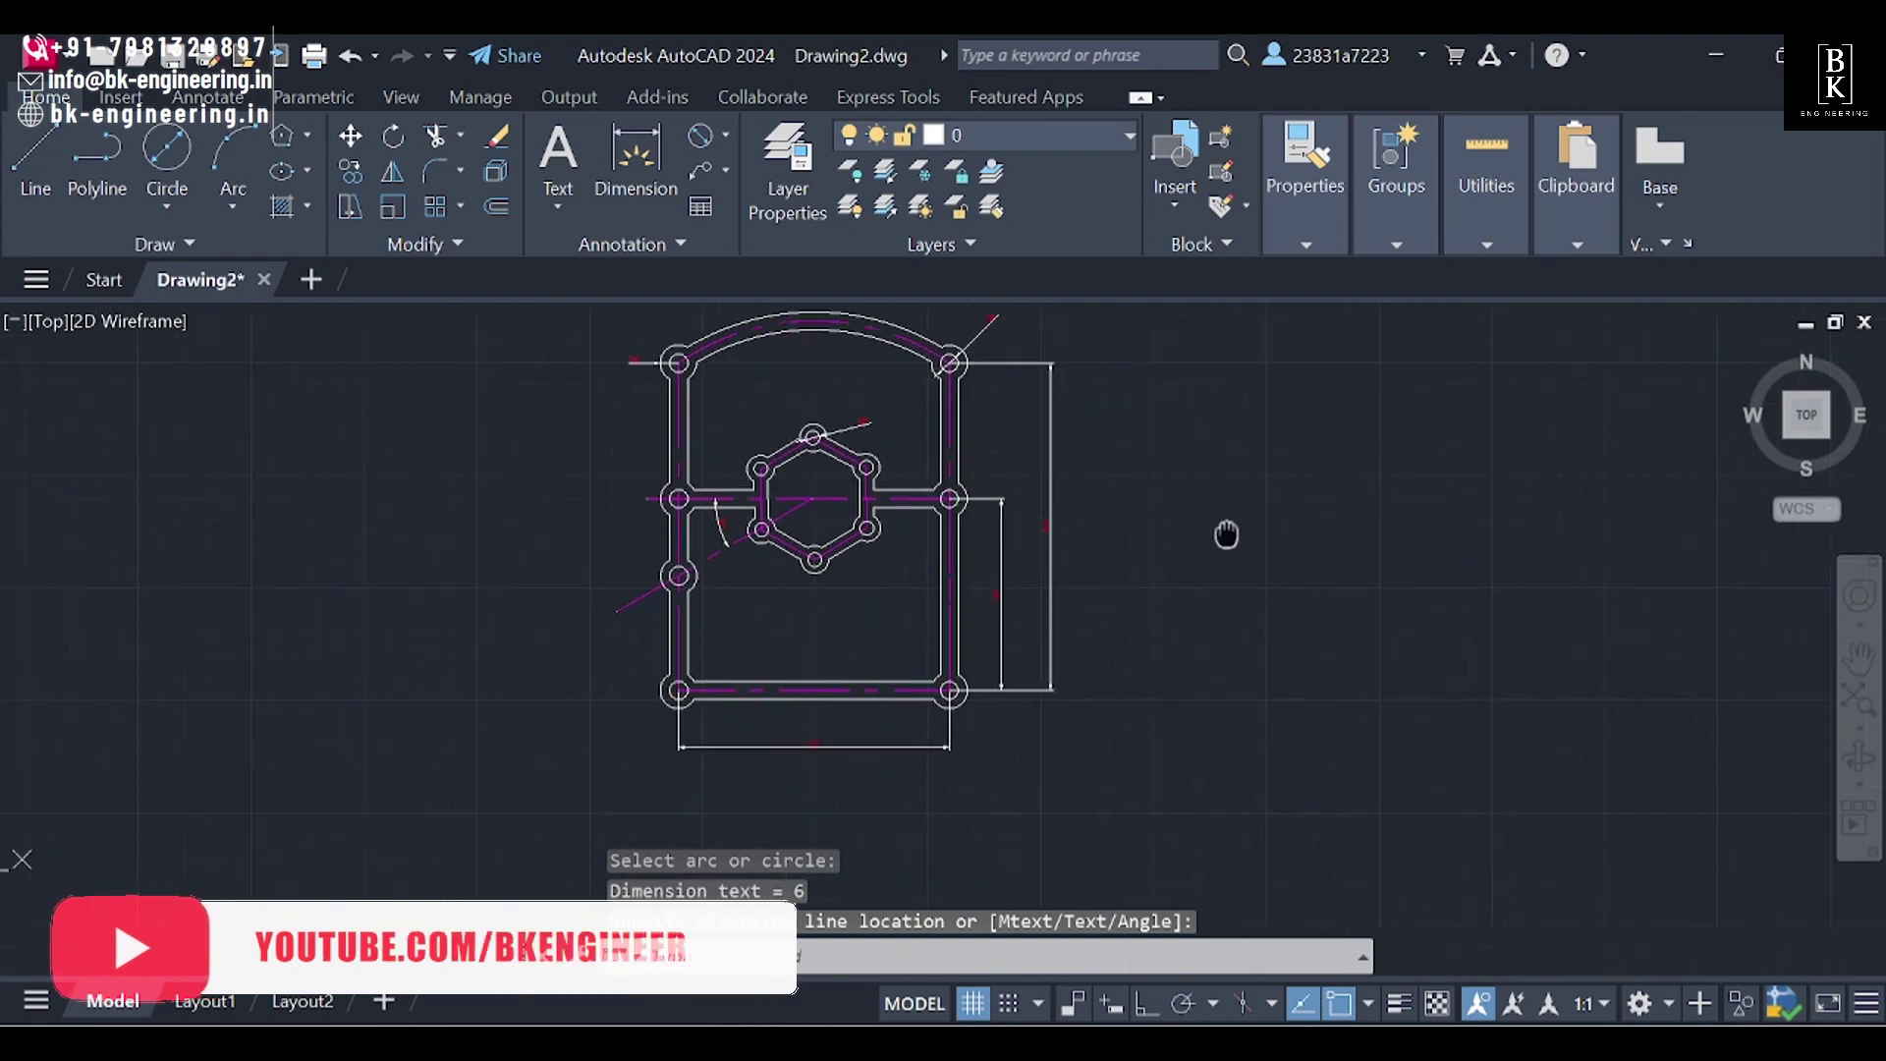
Step: Place a multiline text box below the gasket reading 'SUMP GASKET COMPONENT'
{"action": "left_click", "coordinate": [574, 195]}
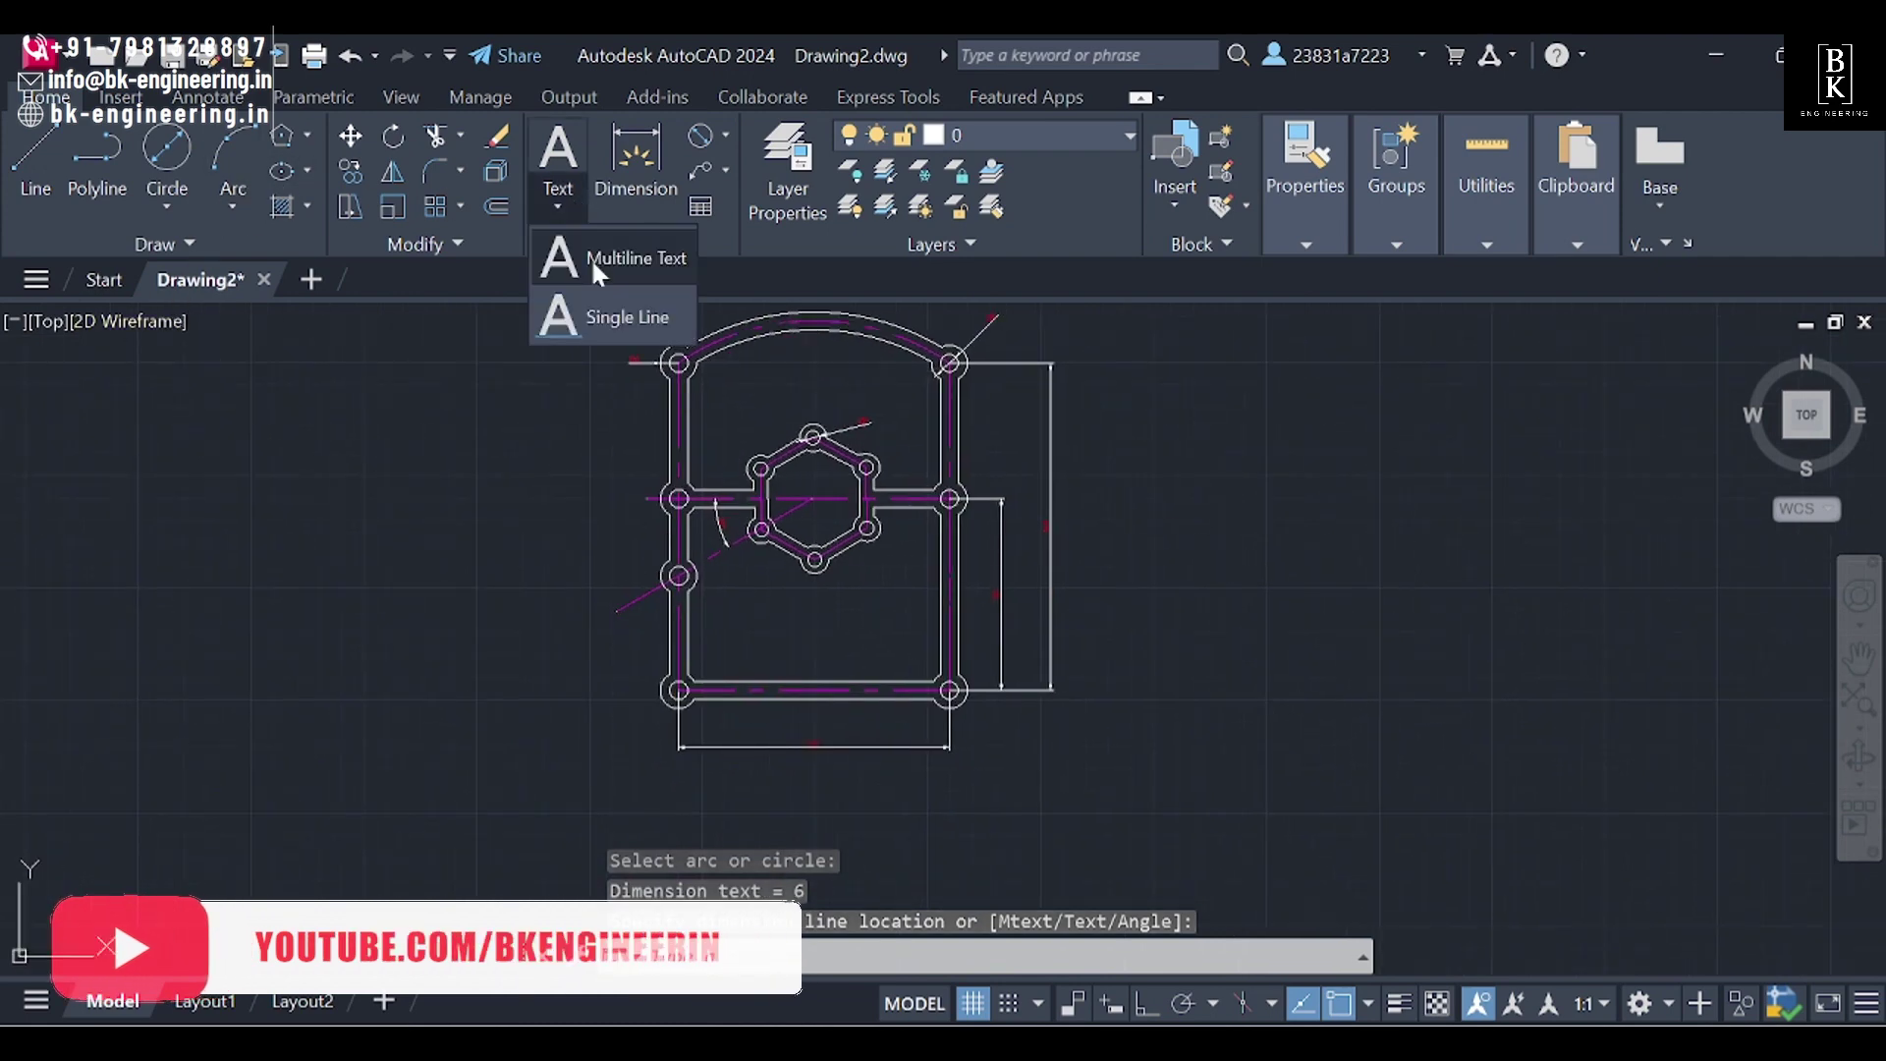
{"action": "left_click", "coordinate": [591, 257]}
{"action": "middle_click_drag", "start_coordinate": [766, 746], "coordinate": [649, 617]}
{"action": "left_click", "coordinate": [570, 665]}
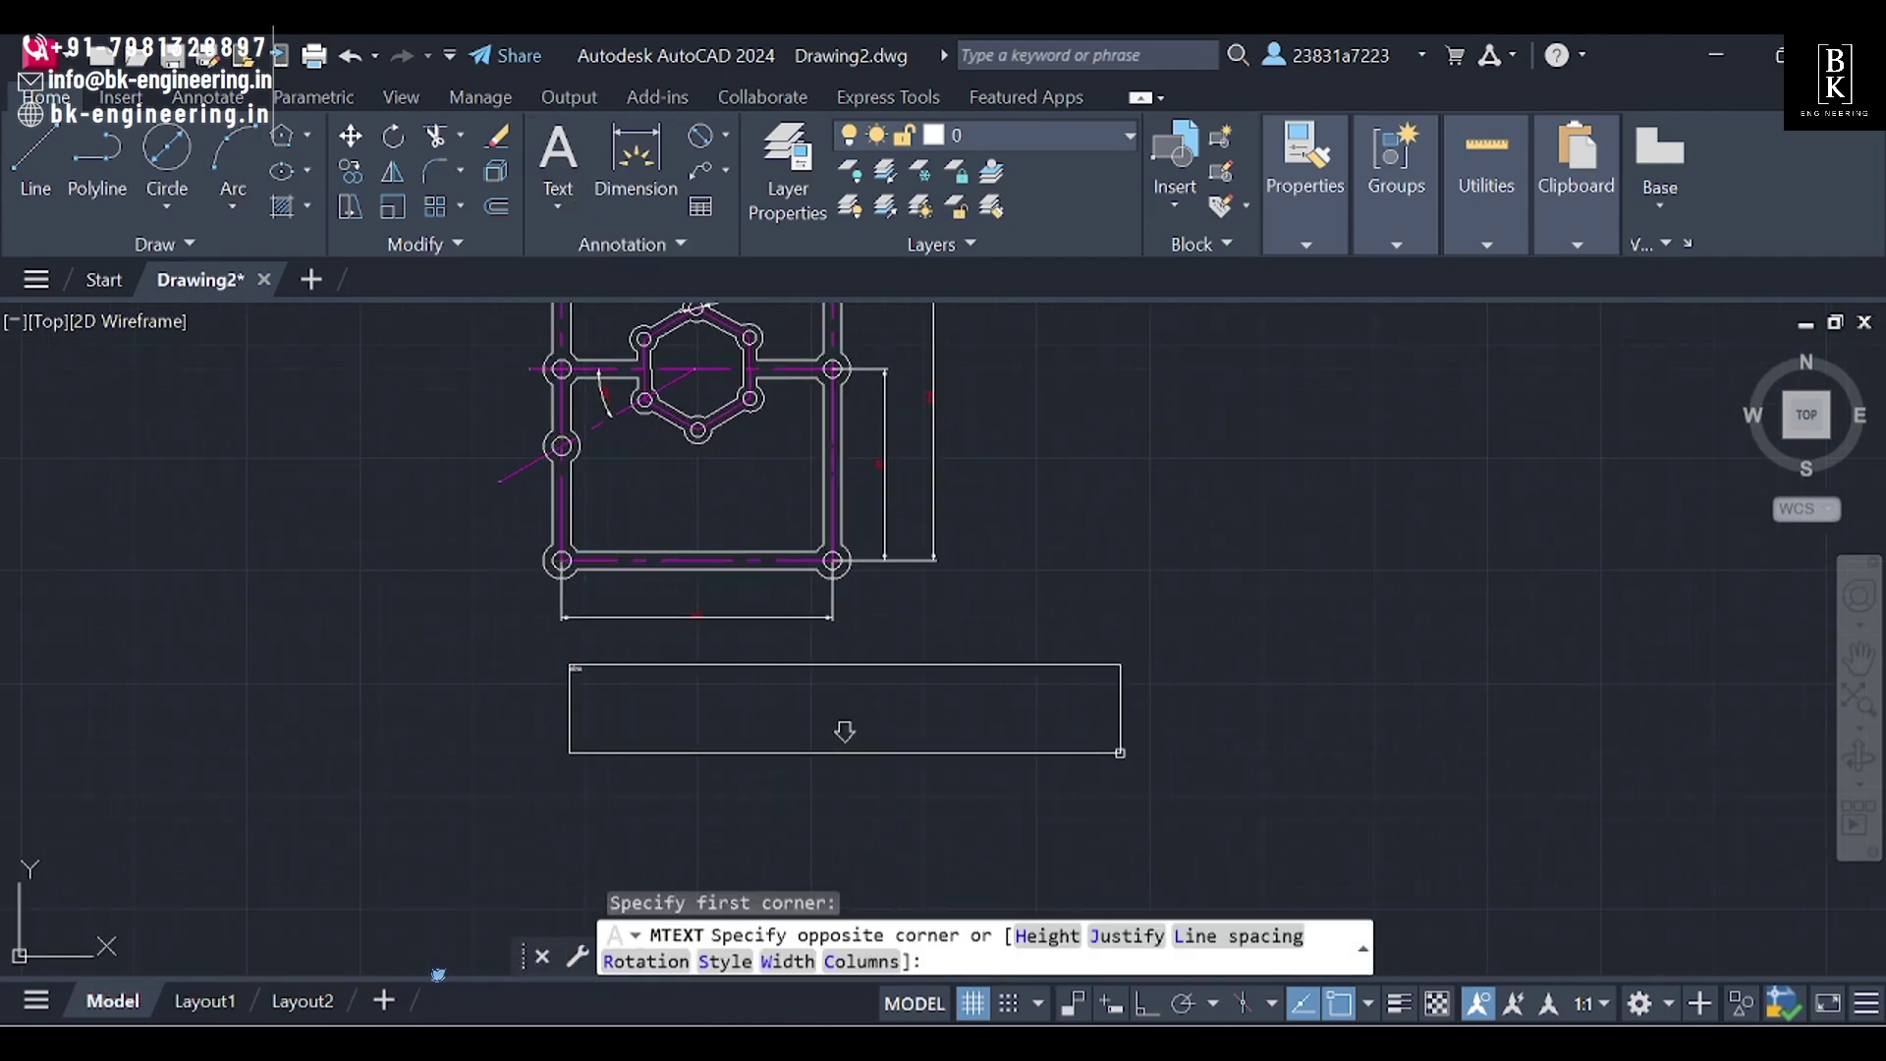
{"action": "left_click", "coordinate": [1119, 752]}
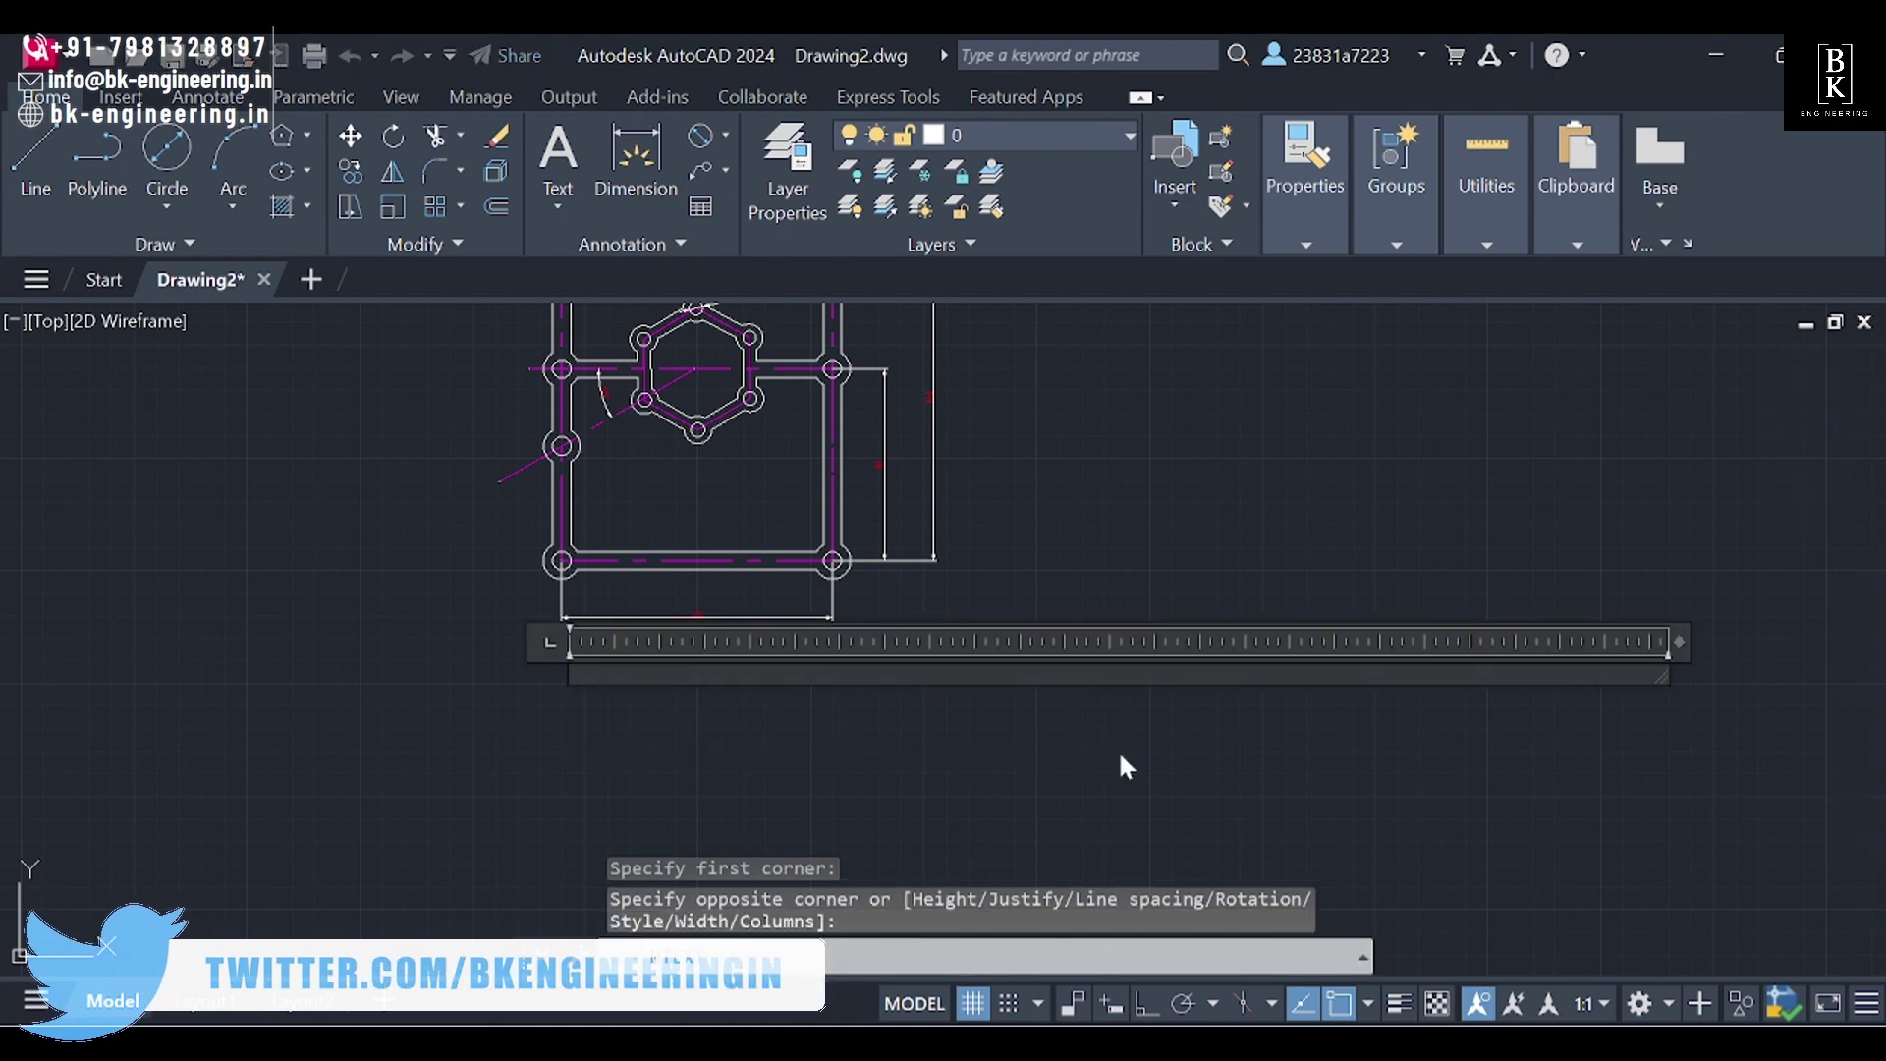
{"action": "type", "text": "GAS"}
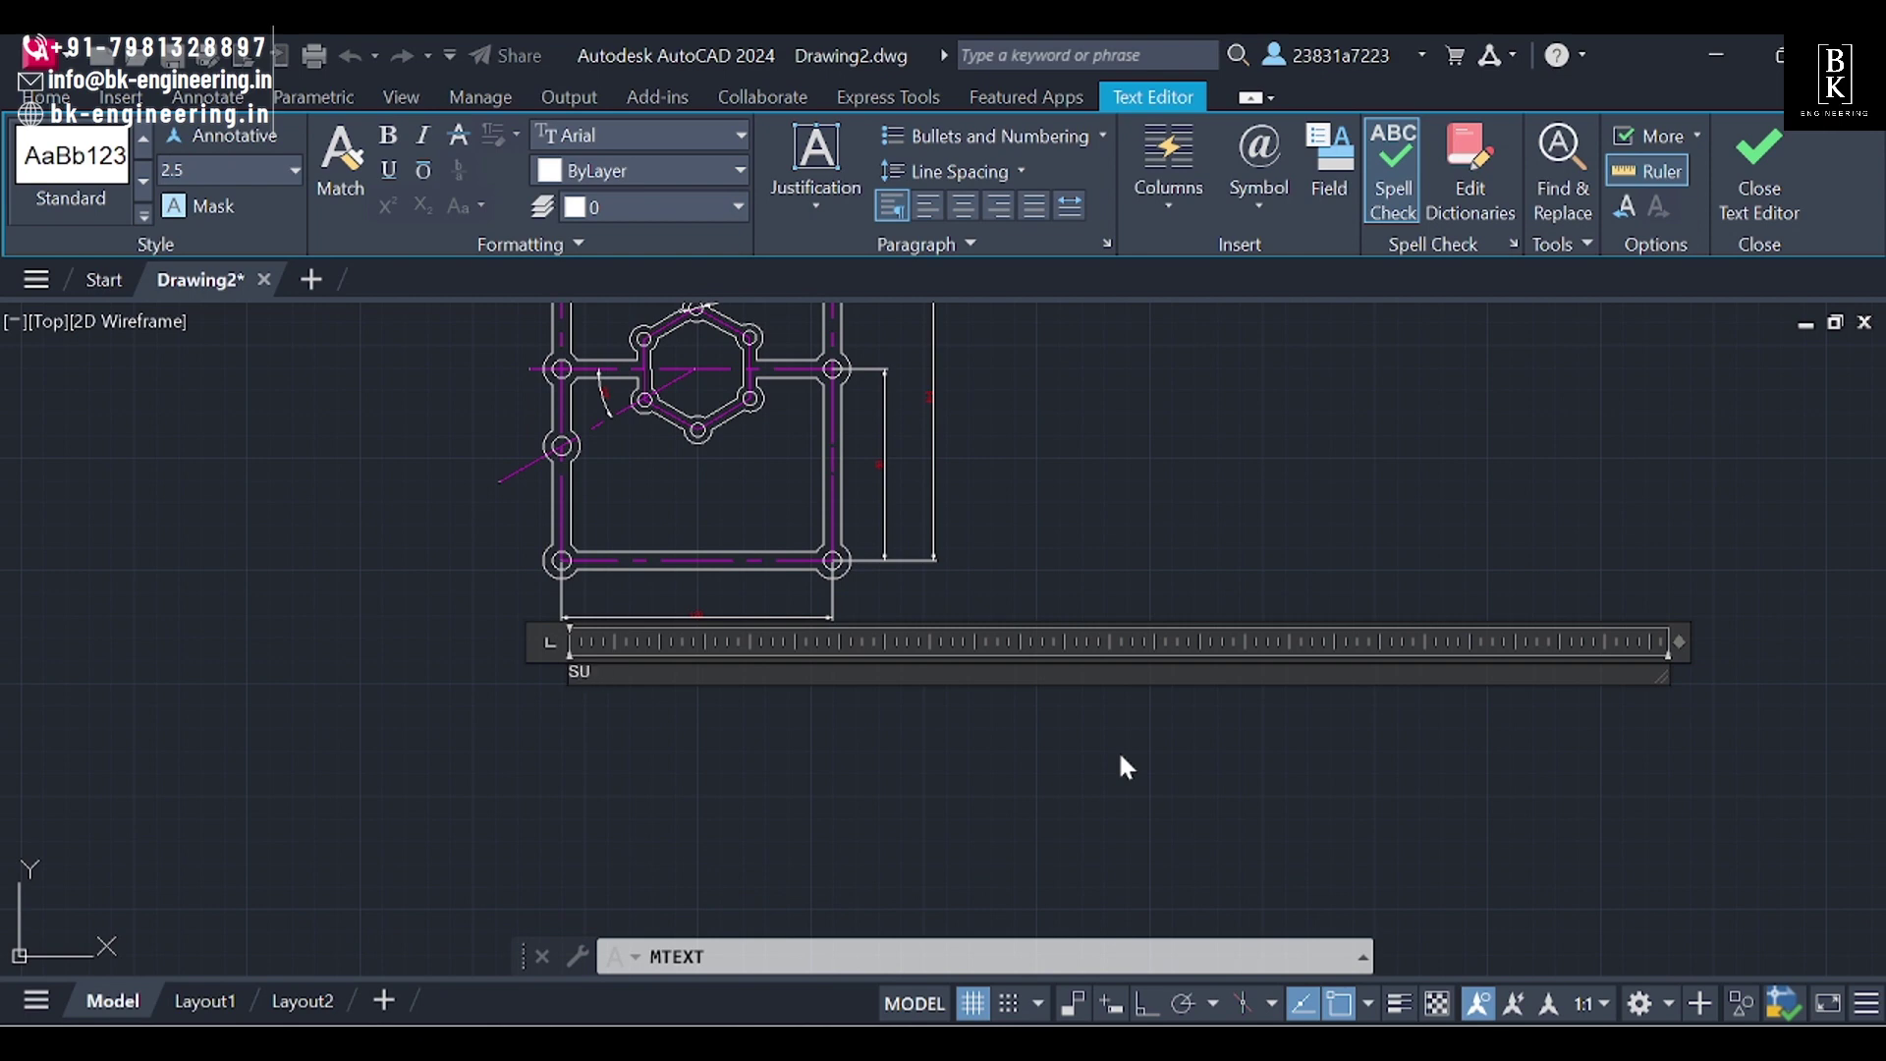
{"action": "key", "text": "BackSpace"}
{"action": "type", "text": "P"}
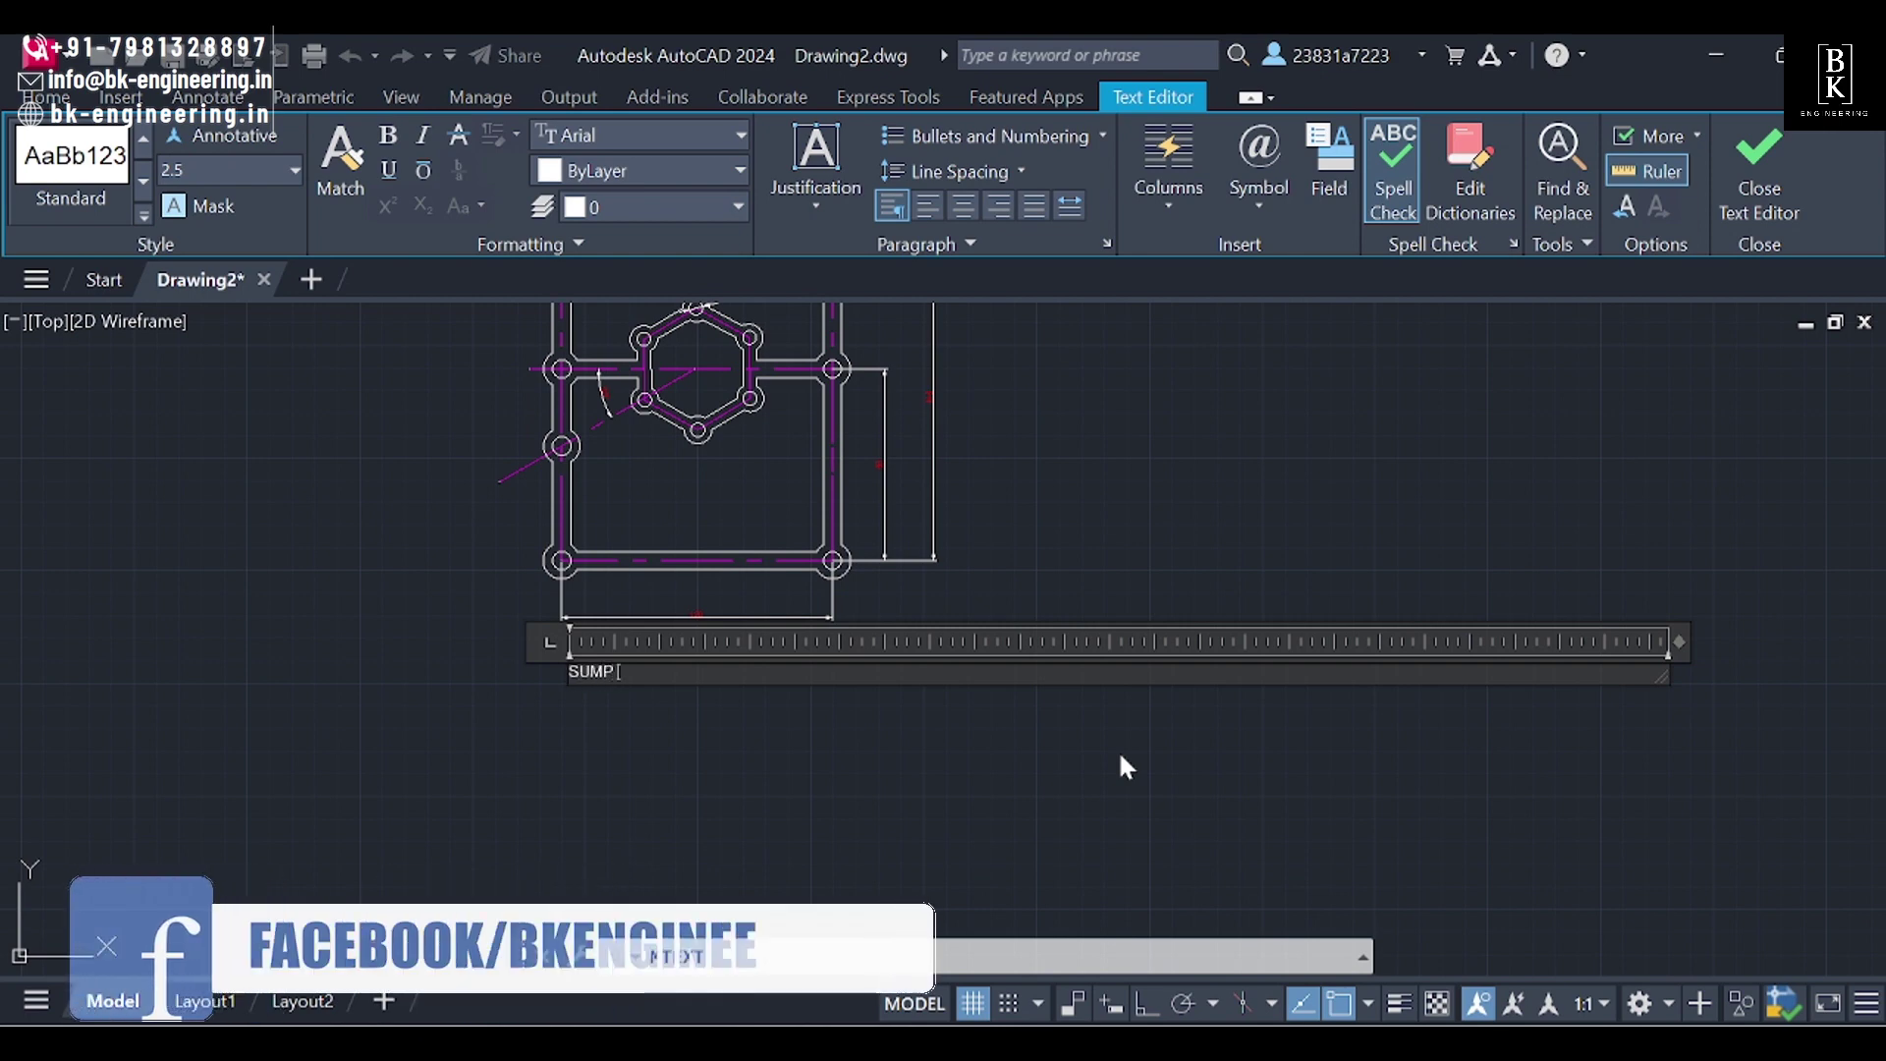
{"action": "type", "text": " GAS"}
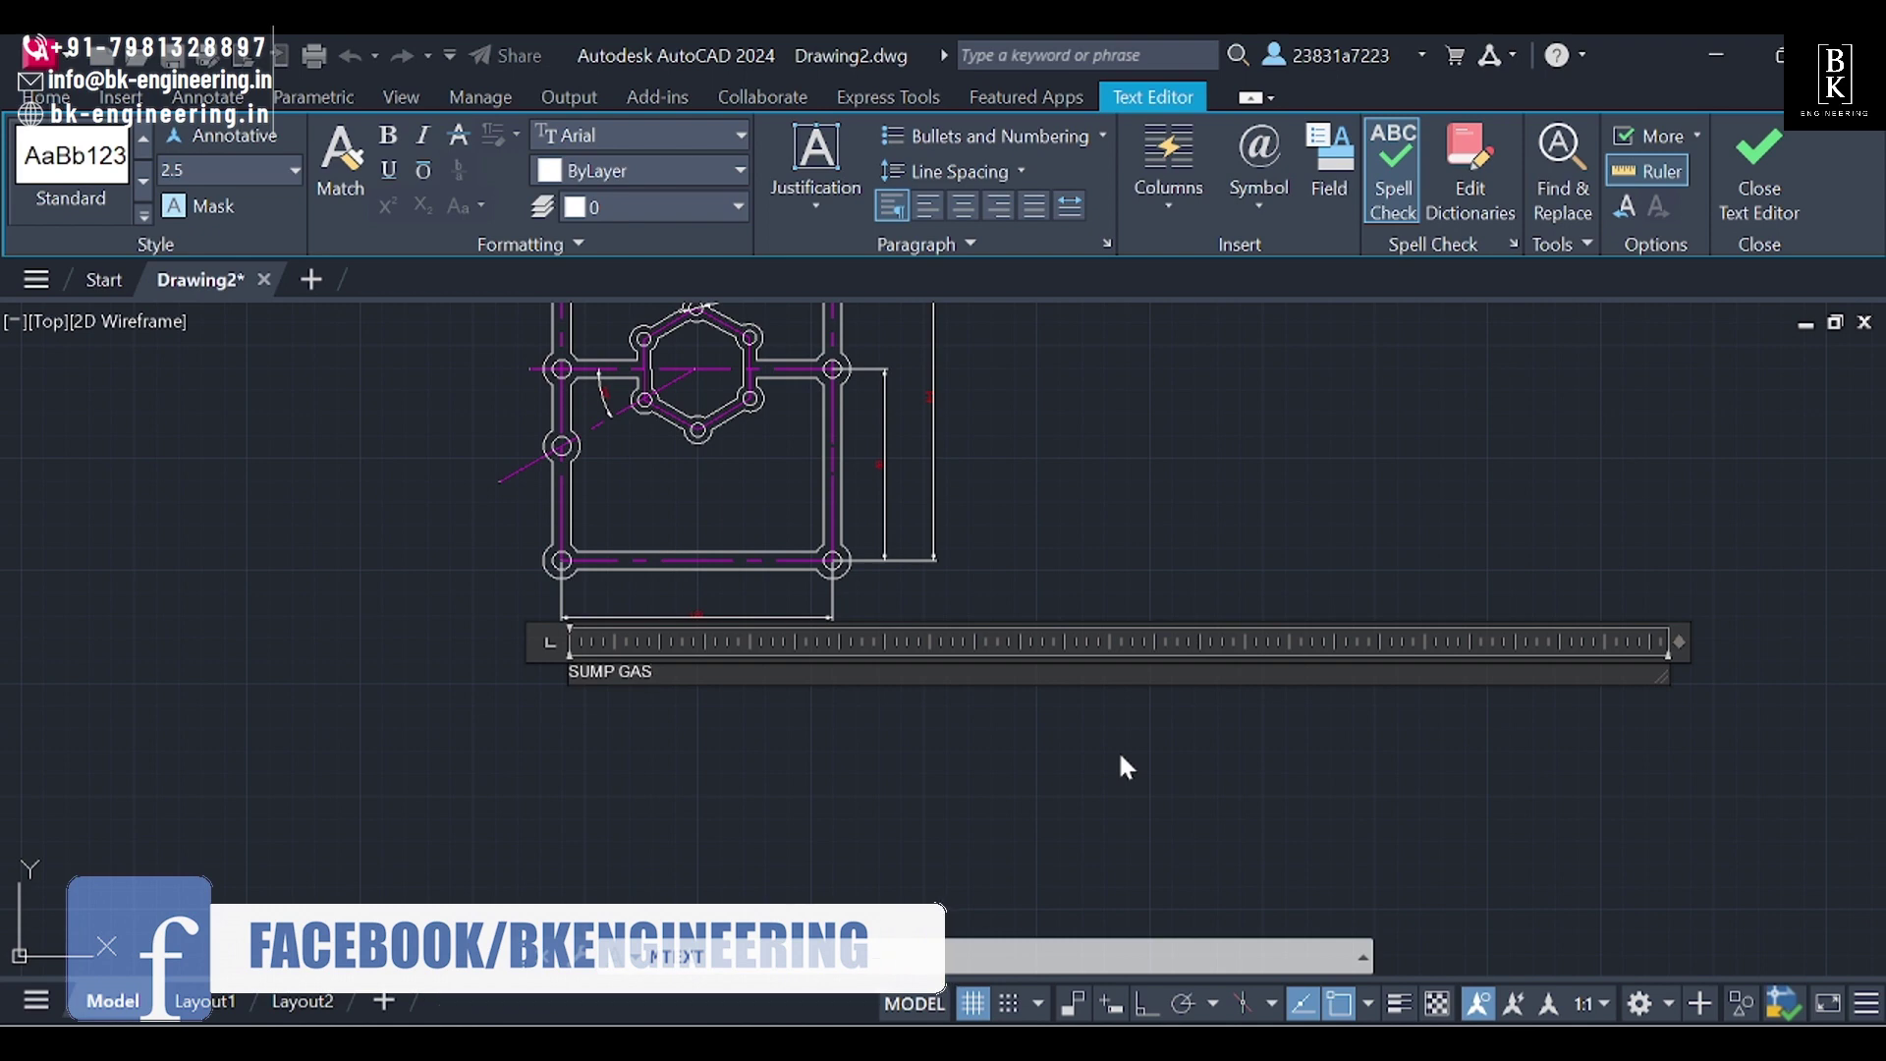
{"action": "type", "text": "KET COM"}
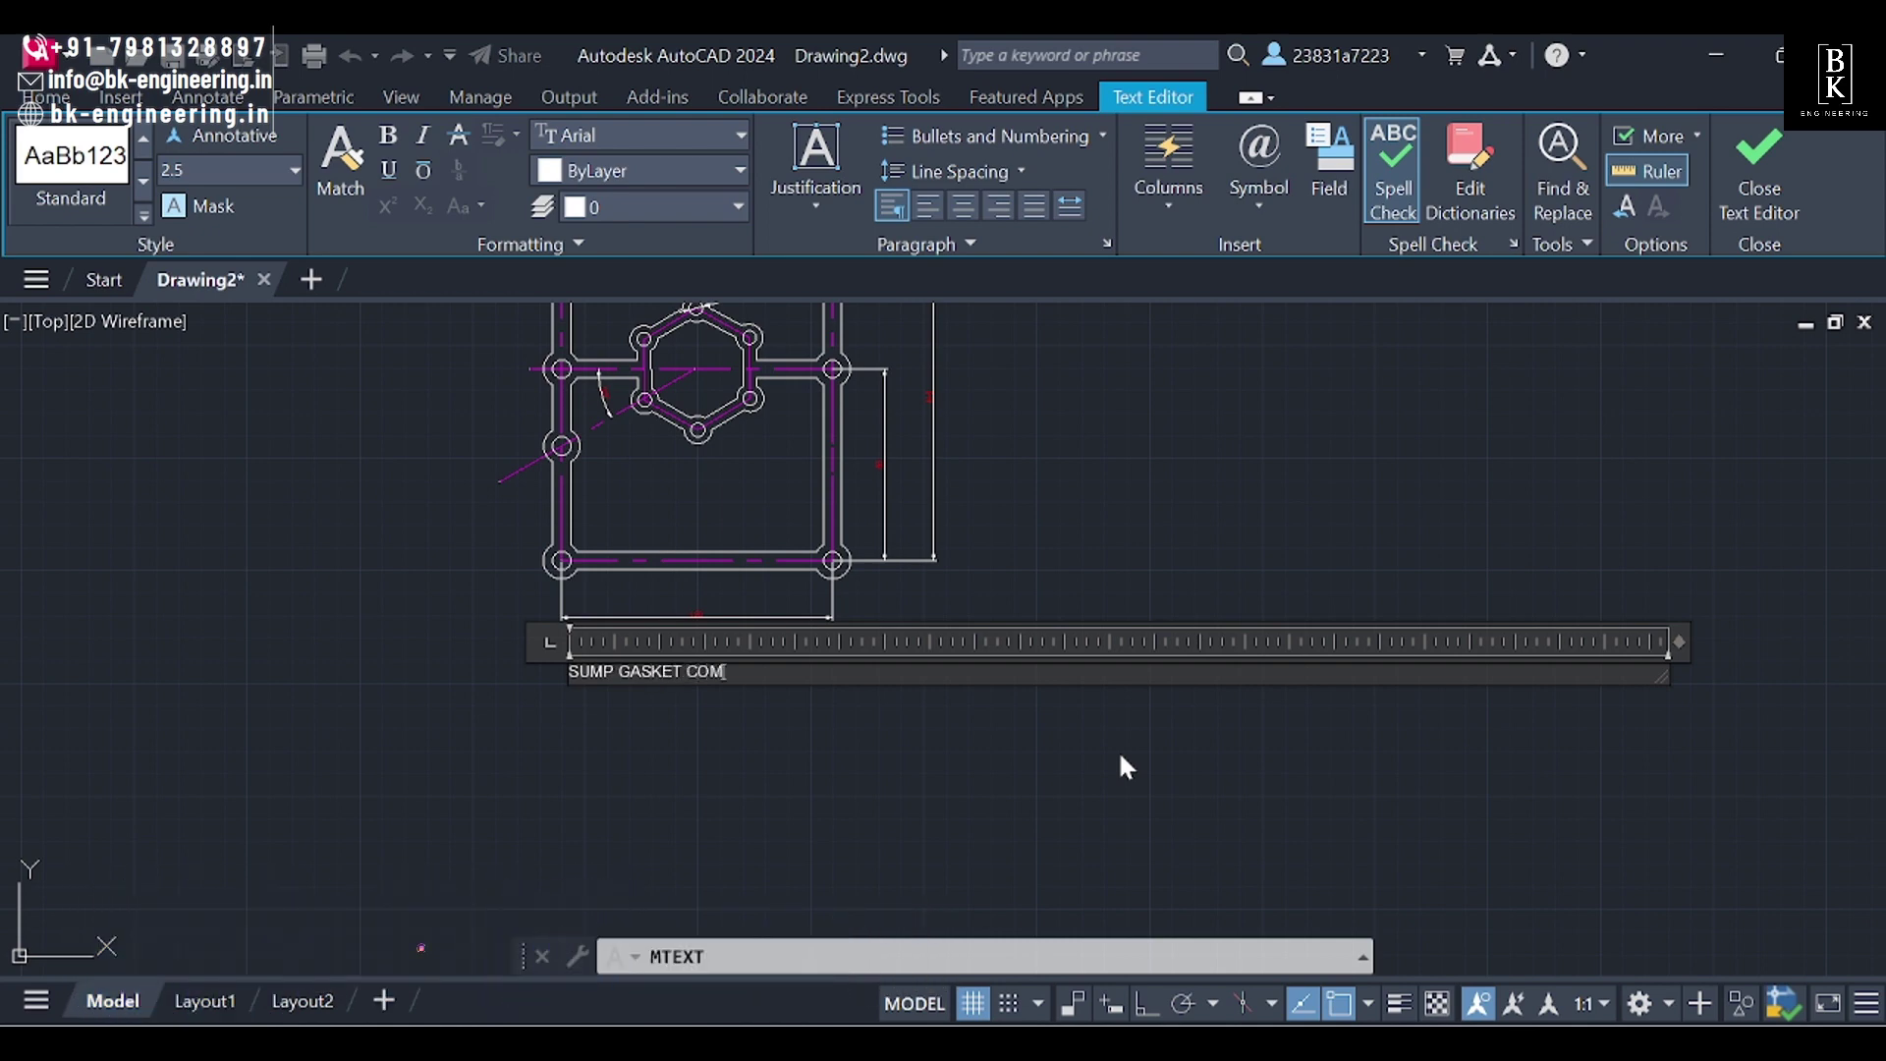
{"action": "type", "text": "PONENT"}
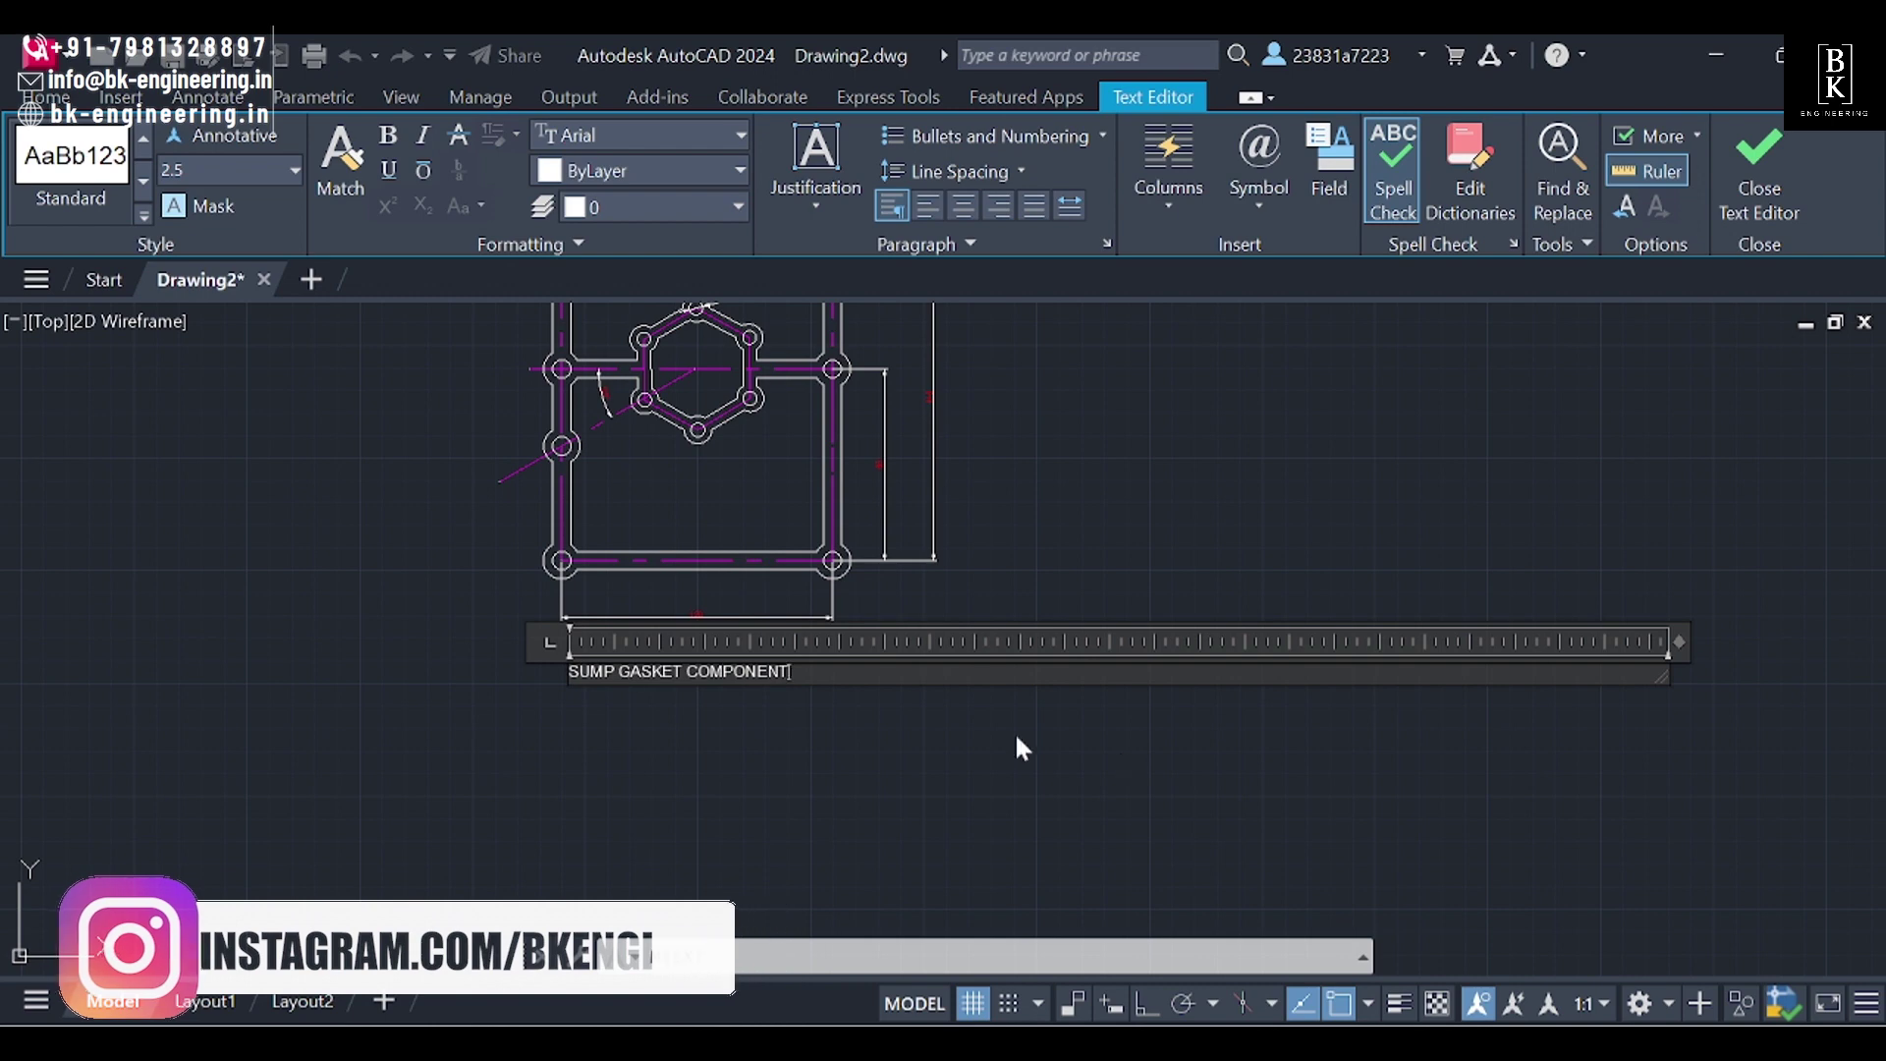
{"action": "scroll", "coordinate": [564, 643], "scroll_direction": "up", "scroll_amount": 2}
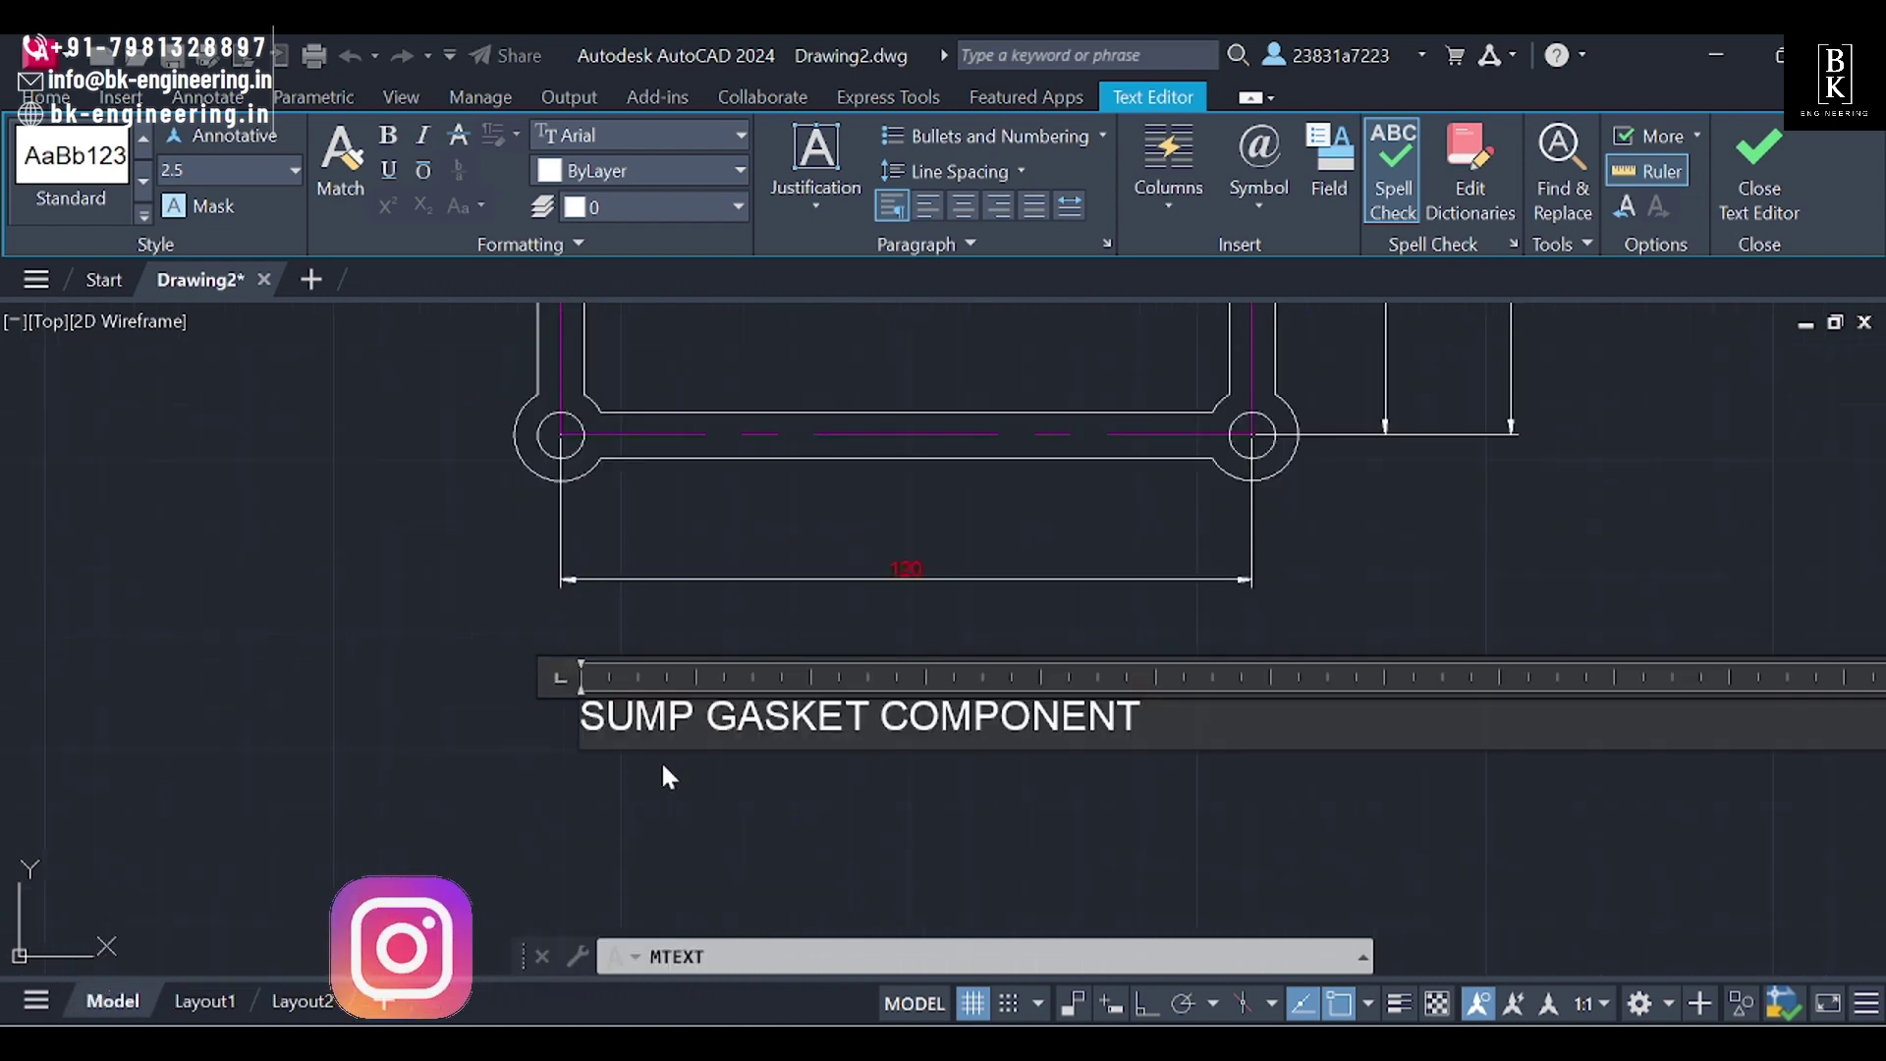
{"action": "left_click", "coordinate": [654, 761]}
Step: Set the title label's text height to 10 in Properties
{"action": "left_click", "coordinate": [636, 709]}
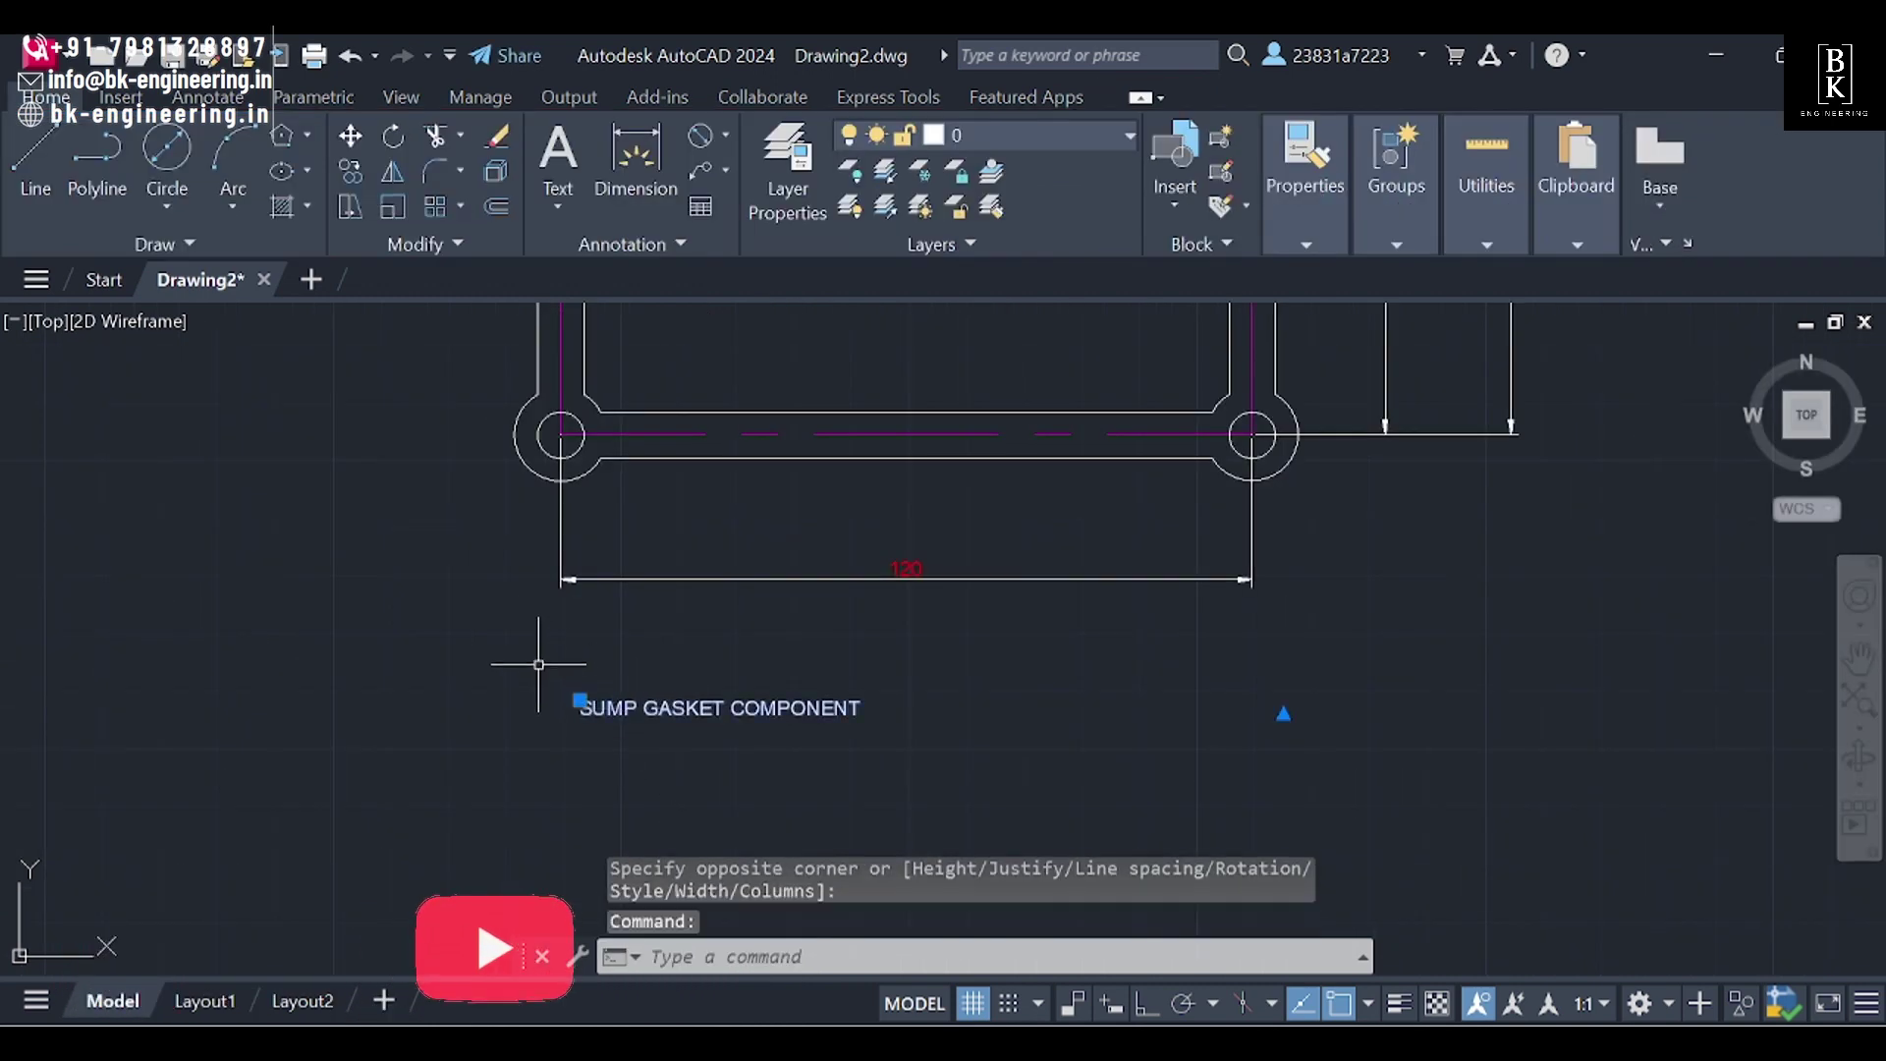
{"action": "type", "text": "PR"}
{"action": "key", "text": "Return"}
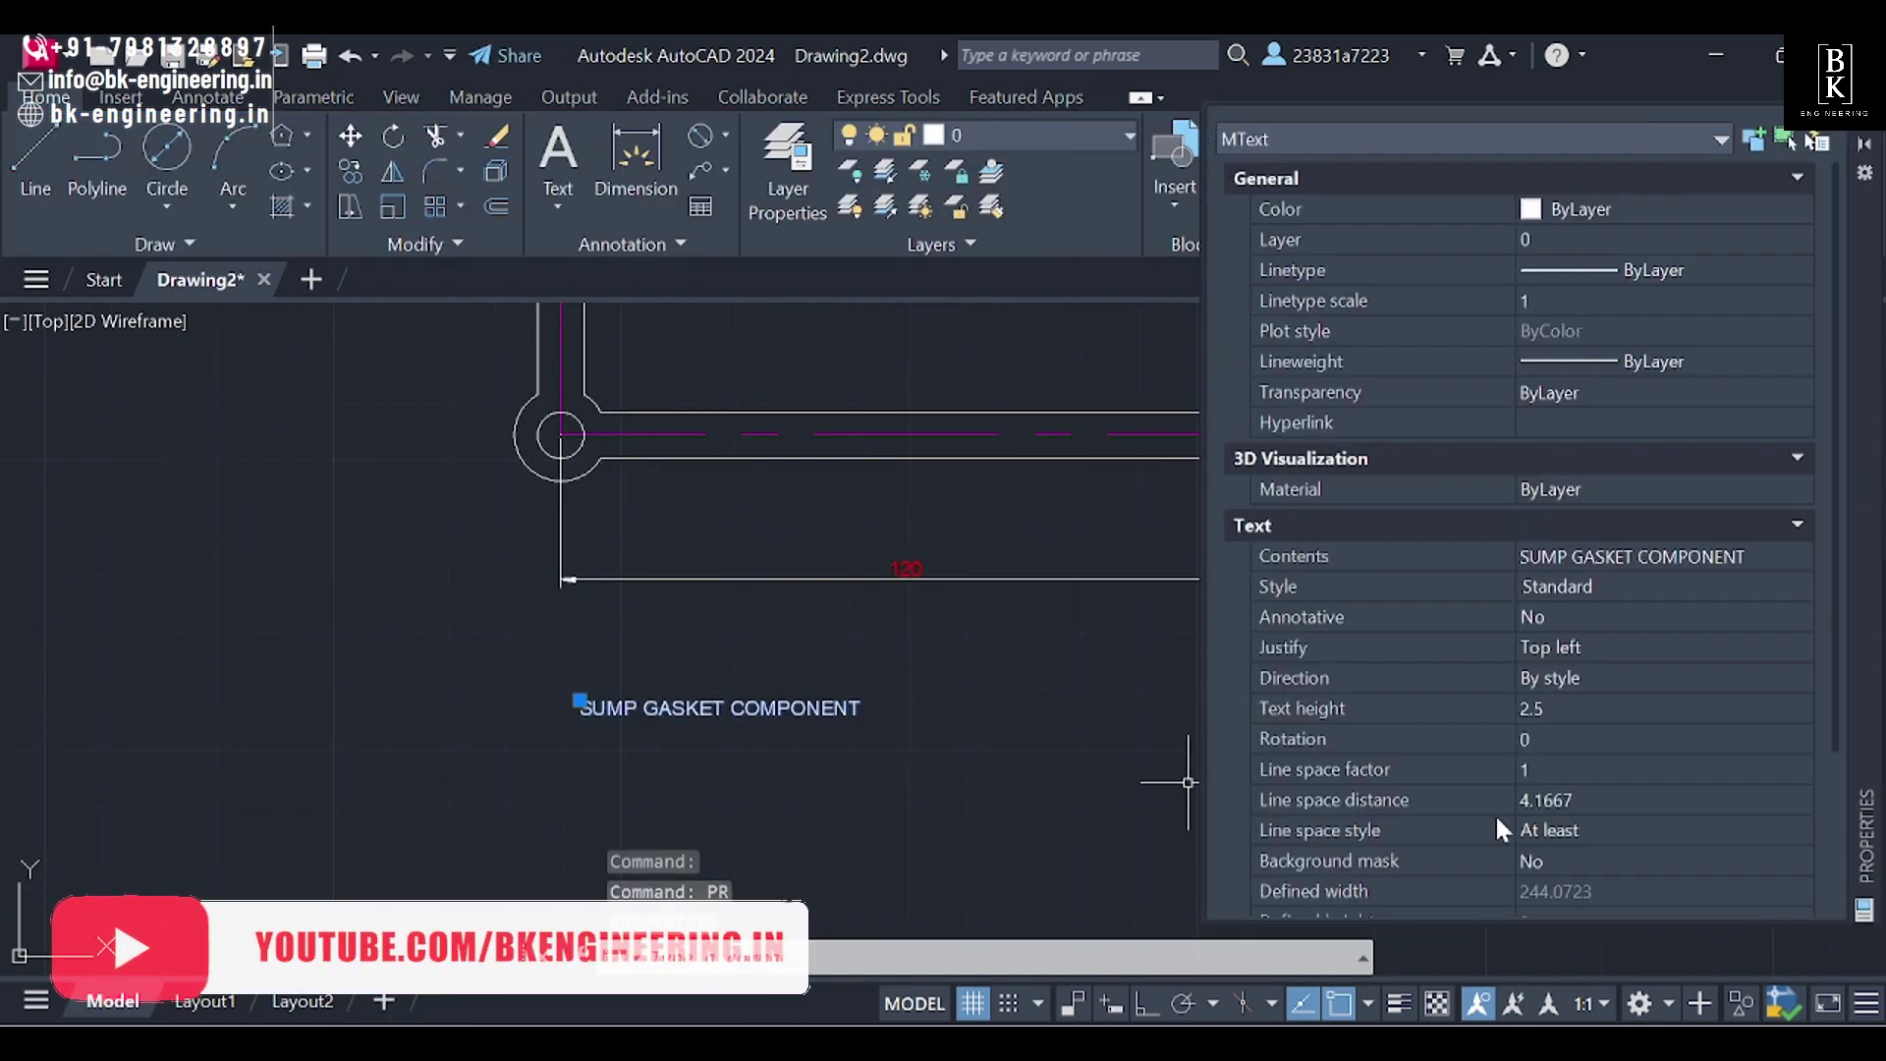
{"action": "left_click", "coordinate": [1561, 708]}
{"action": "type", "text": "10"}
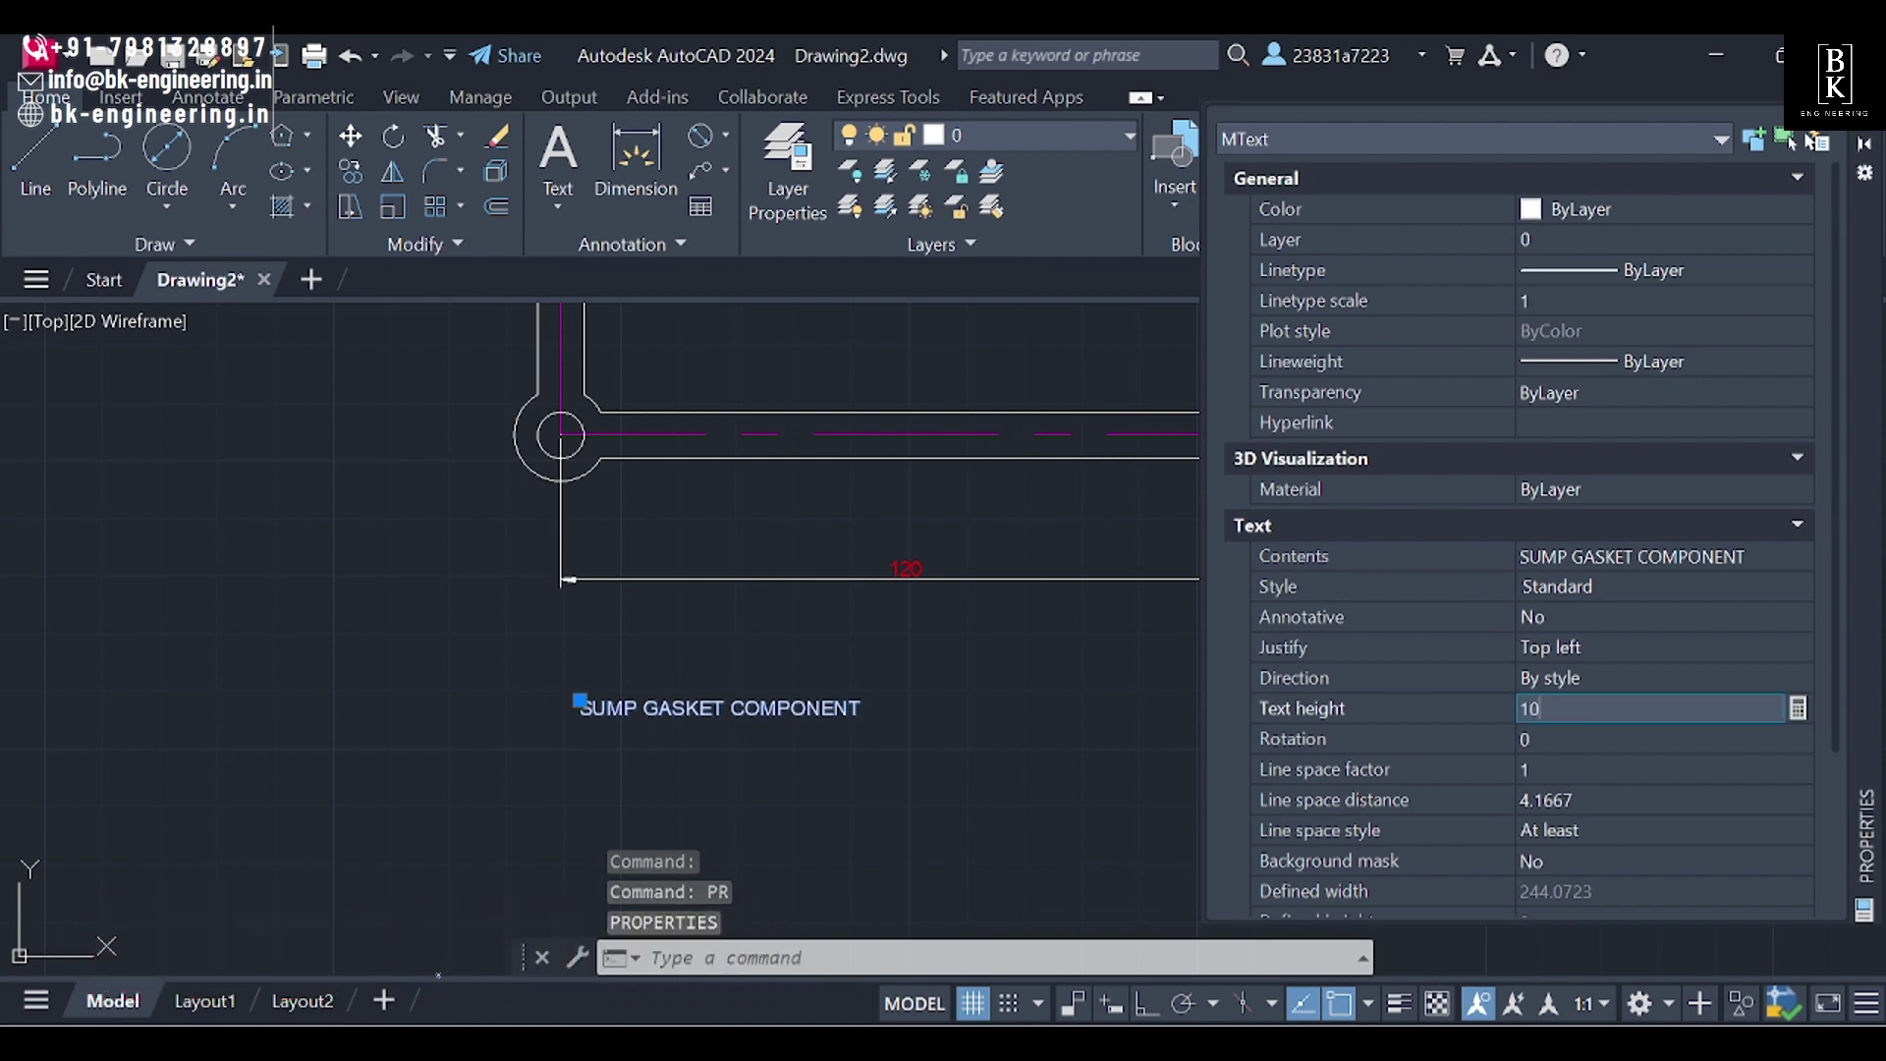
{"action": "key", "text": "Return"}
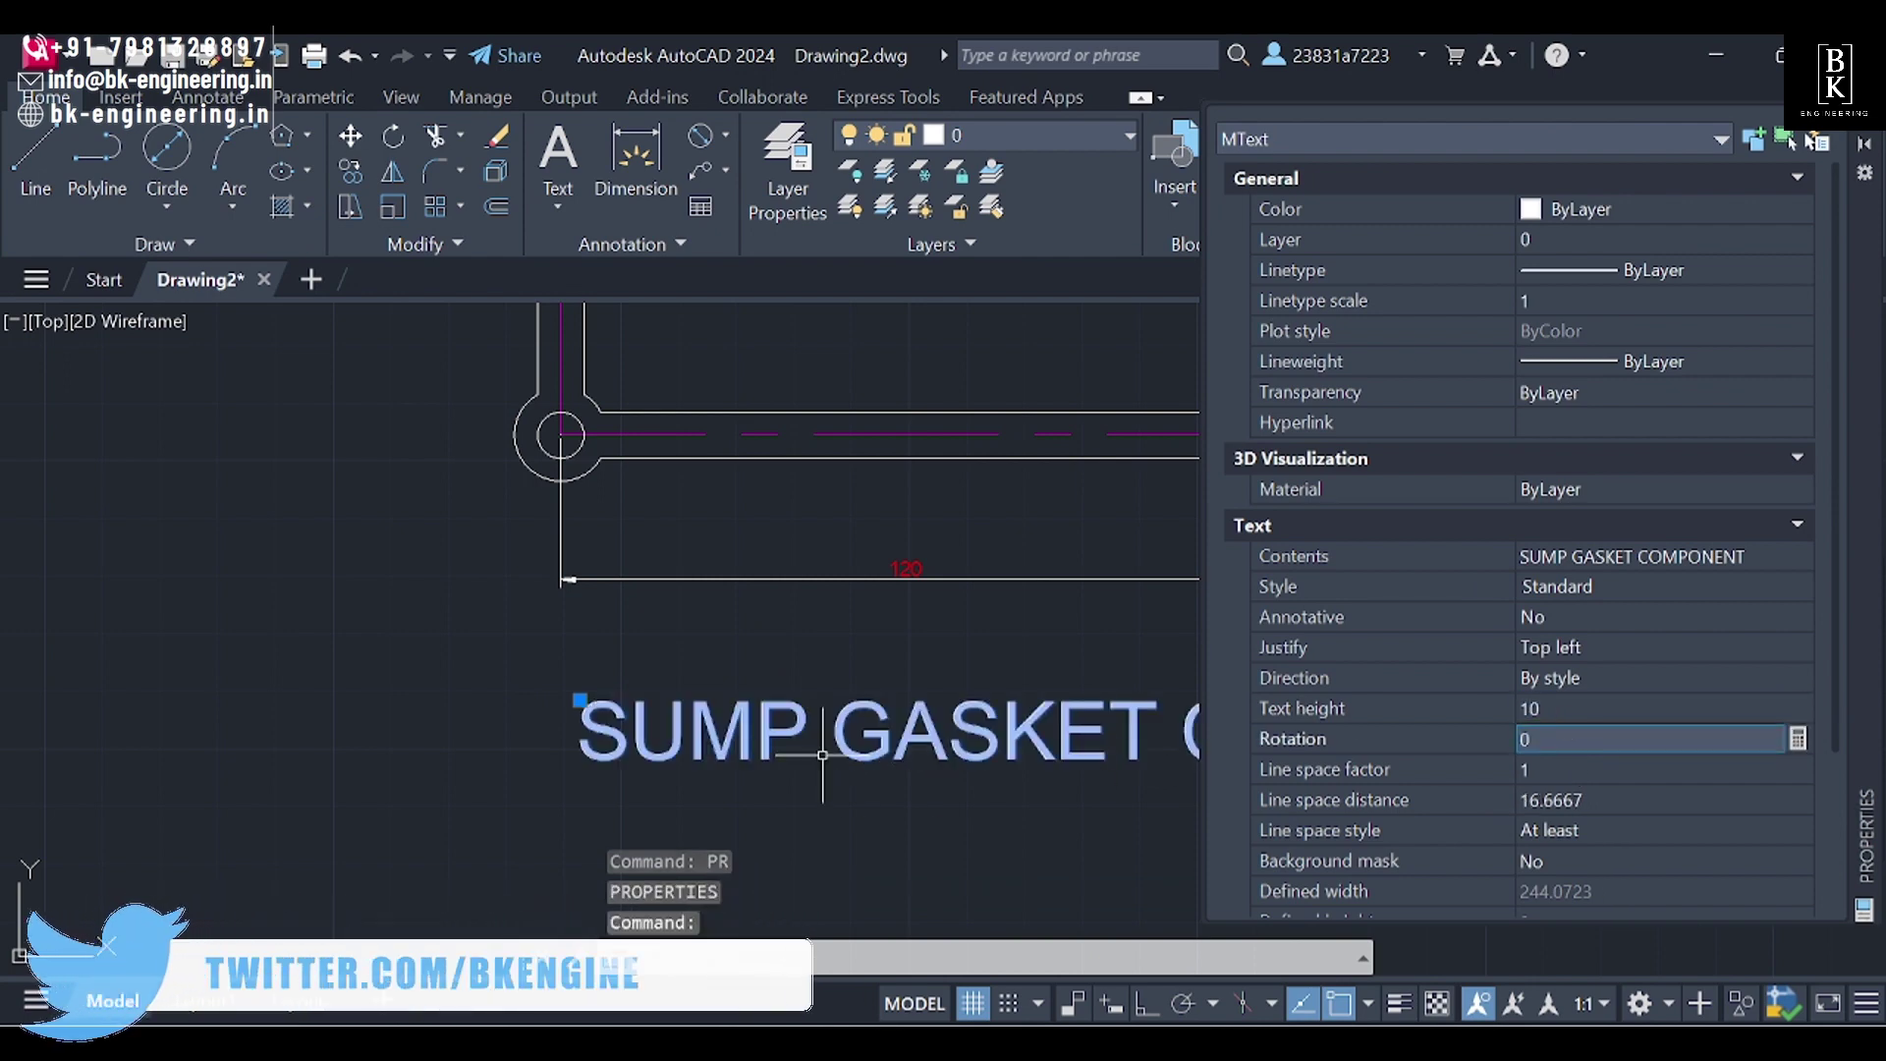
{"action": "key", "text": "Escape"}
{"action": "scroll", "coordinate": [836, 681], "scroll_direction": "down", "scroll_amount": 6}
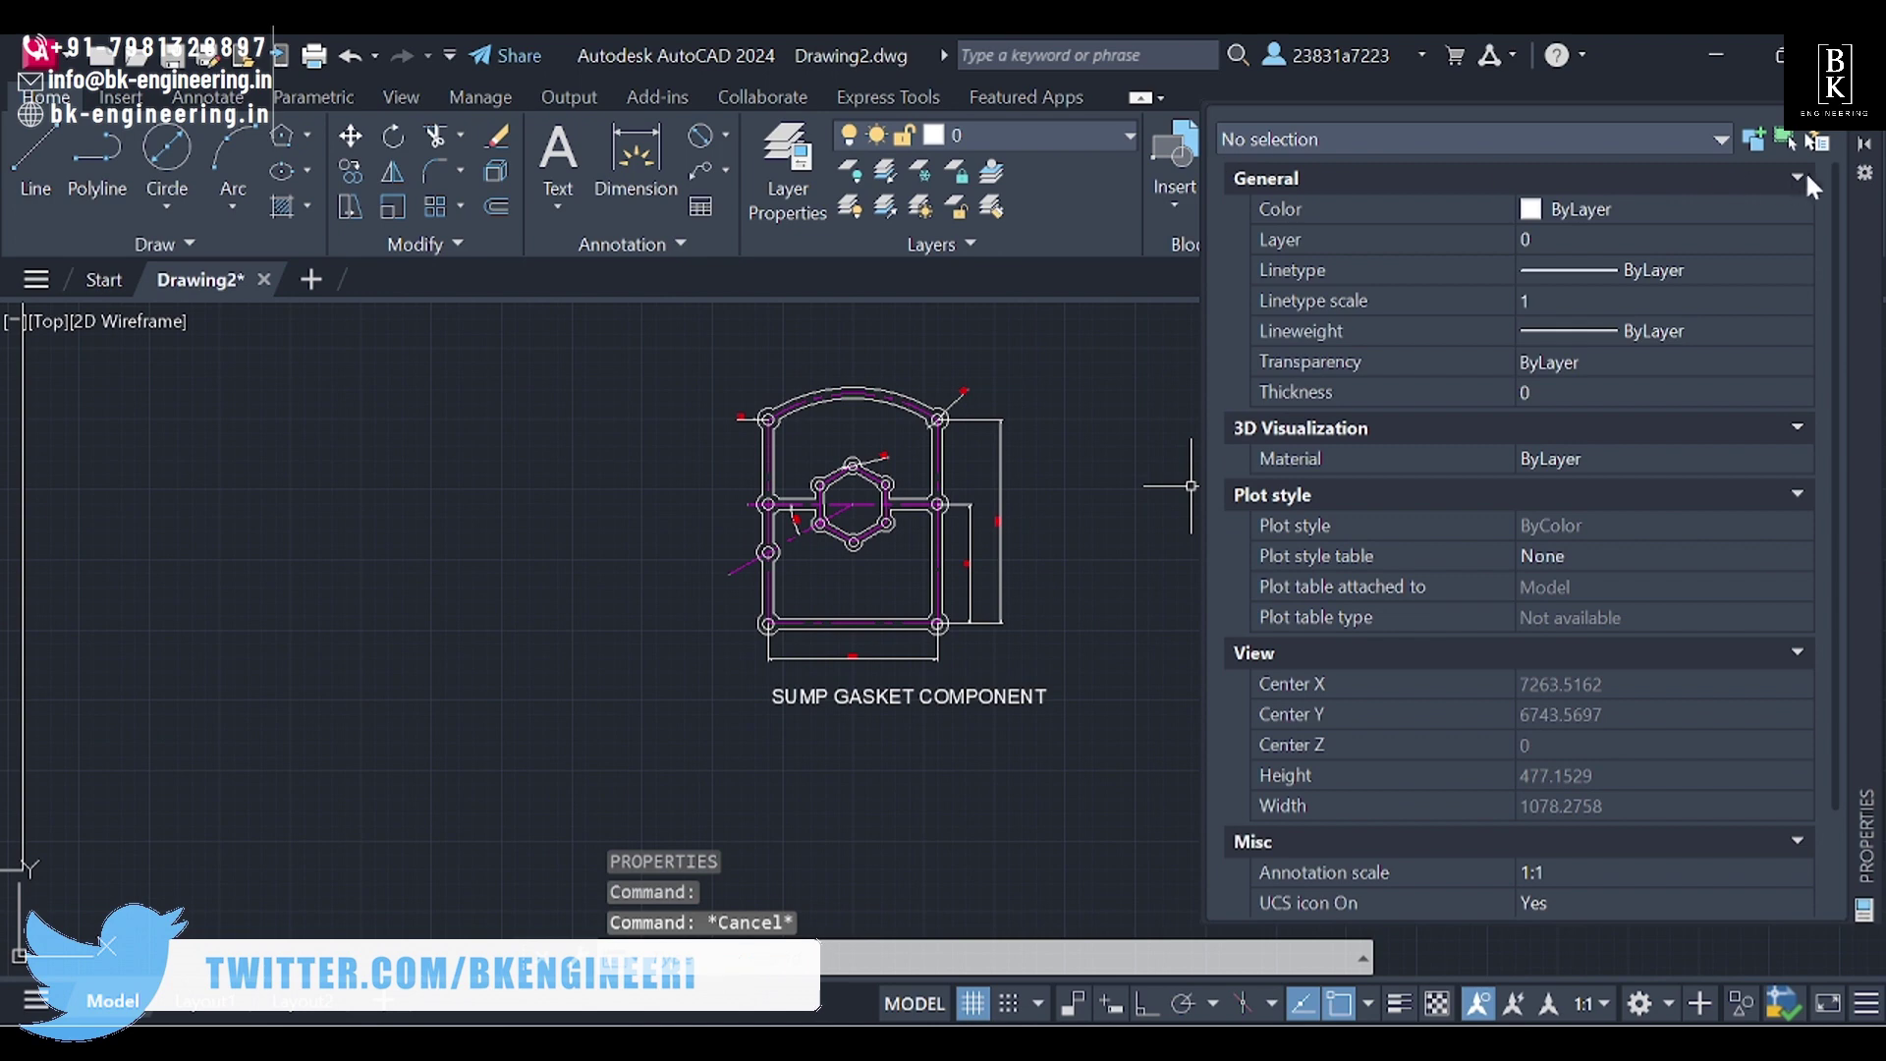
{"action": "left_click", "coordinate": [1864, 143]}
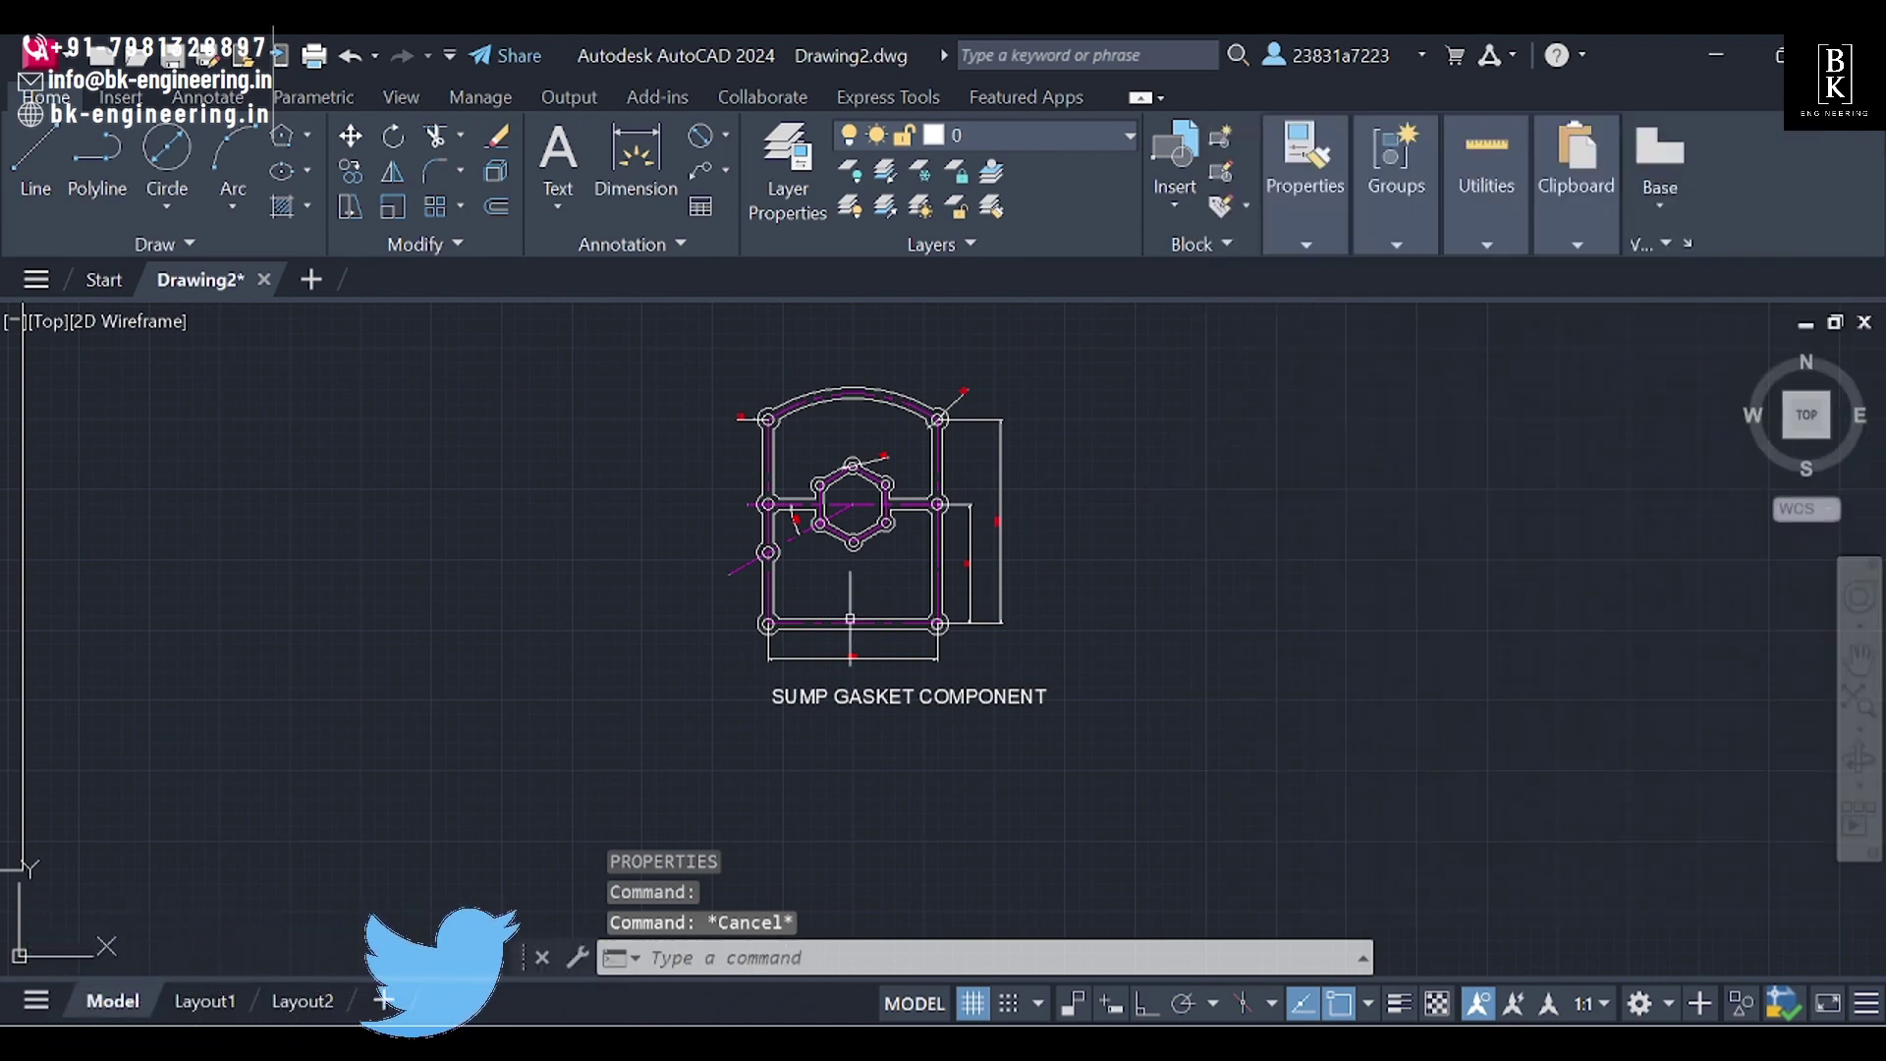
Step: Move the title label onto the text layer
{"action": "left_click", "coordinate": [884, 686]}
{"action": "left_click", "coordinate": [1048, 132]}
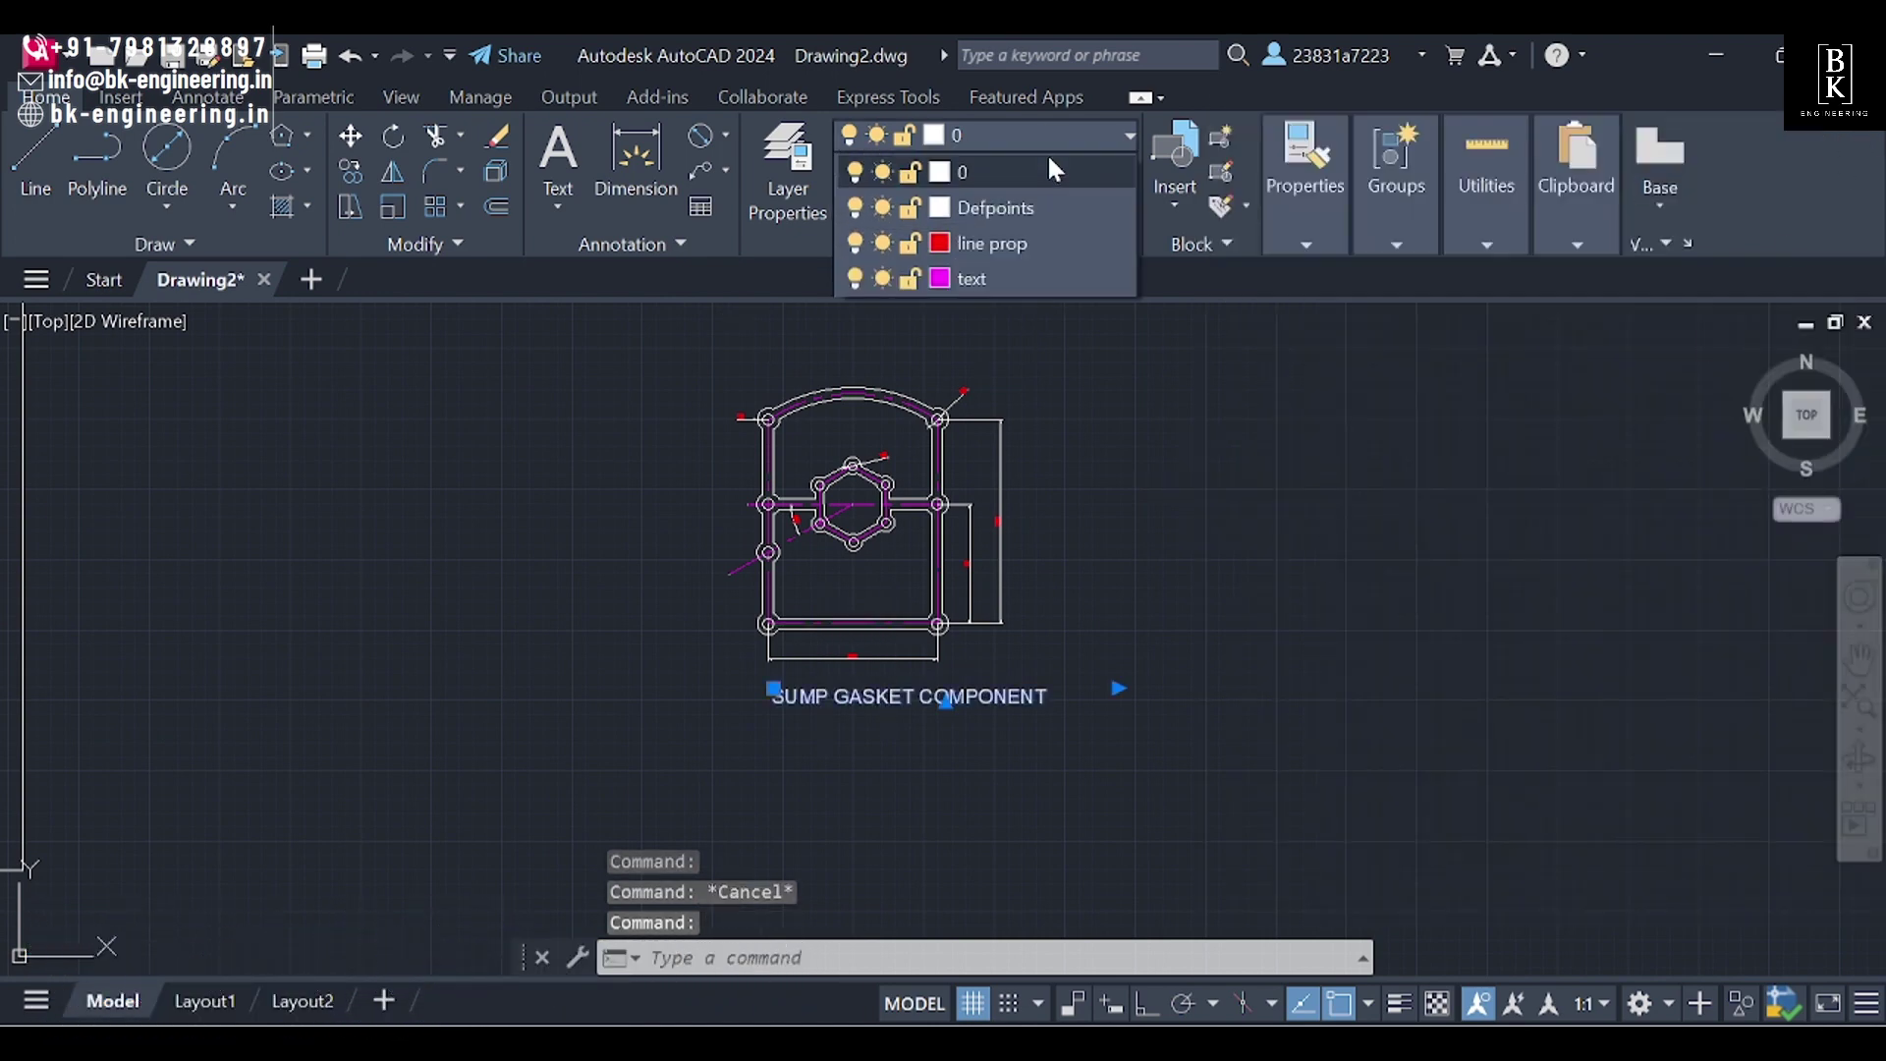
{"action": "left_click", "coordinate": [1015, 285]}
{"action": "key", "text": "Escape"}
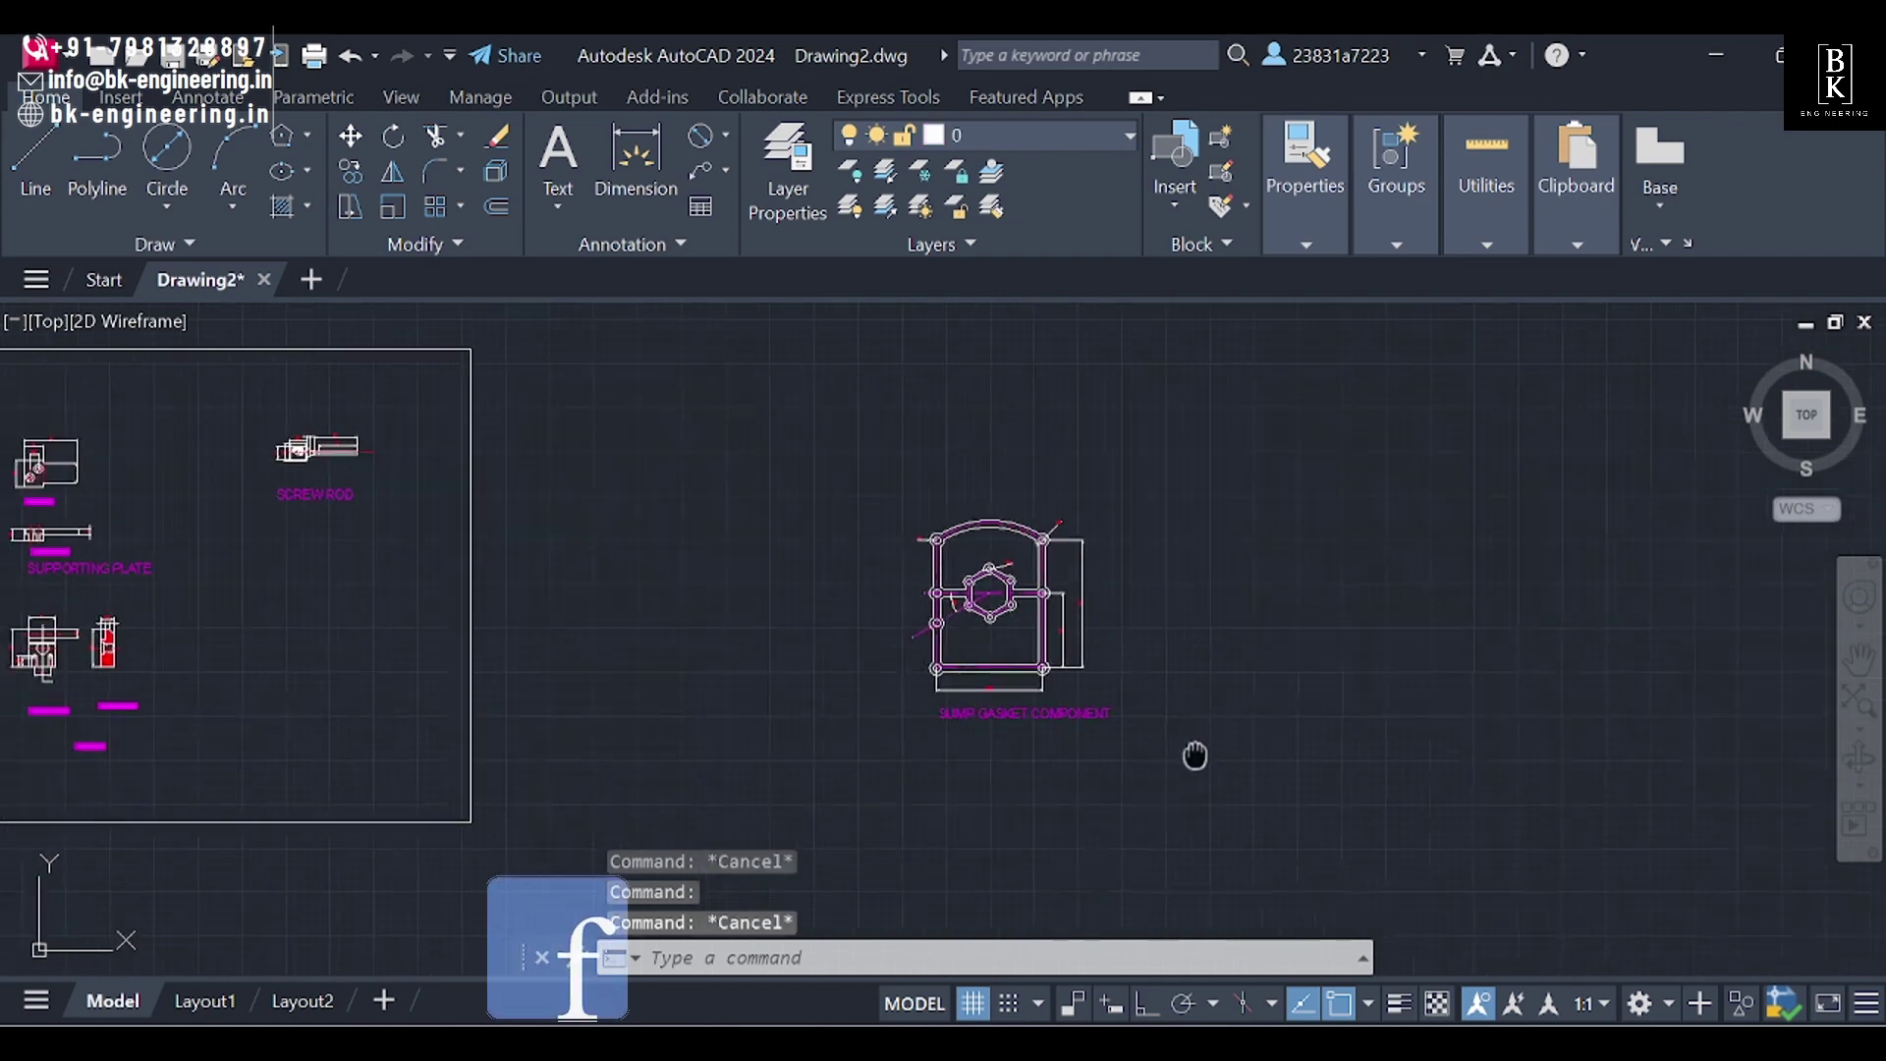
{"action": "middle_click_drag", "start_coordinate": [1185, 666], "coordinate": [1099, 672]}
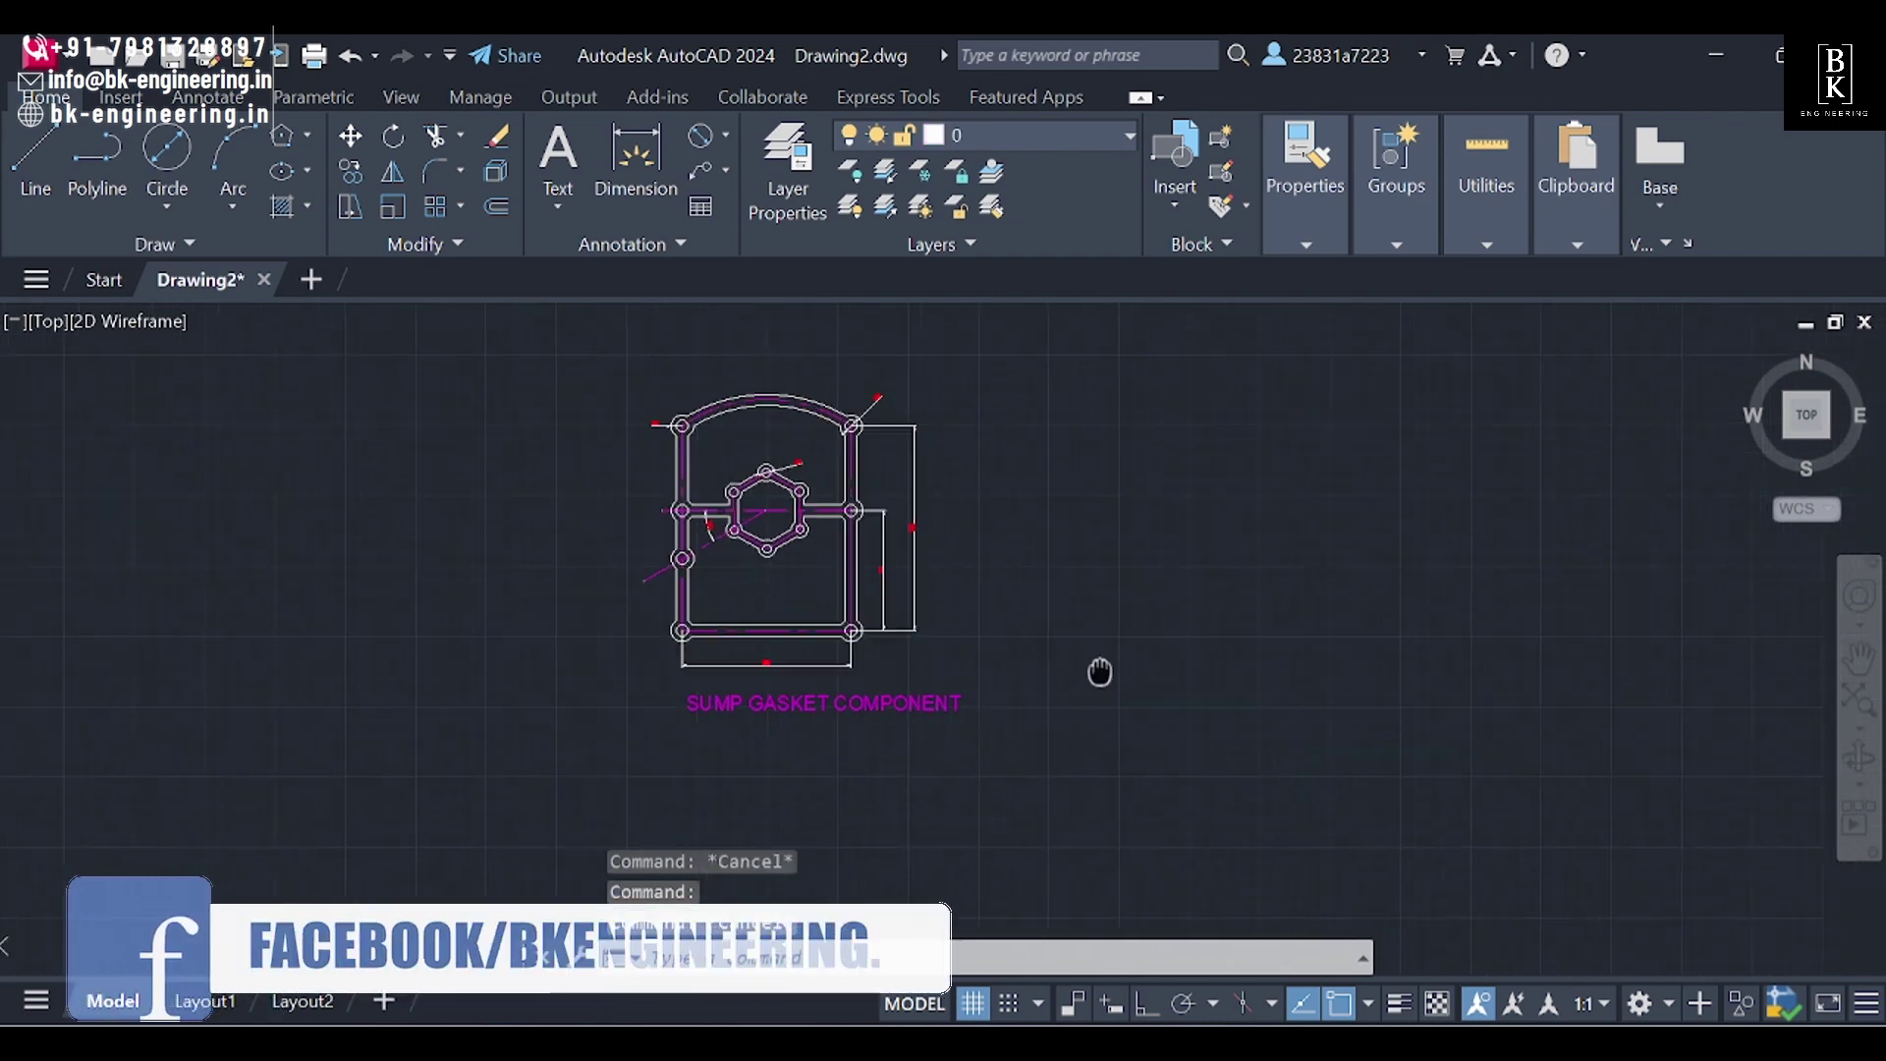
Step: Draw a rectangle from above-left of the gasket to below-right of its title
{"action": "left_click", "coordinate": [285, 135]}
{"action": "left_click", "coordinate": [307, 135]}
{"action": "left_click", "coordinate": [339, 181]}
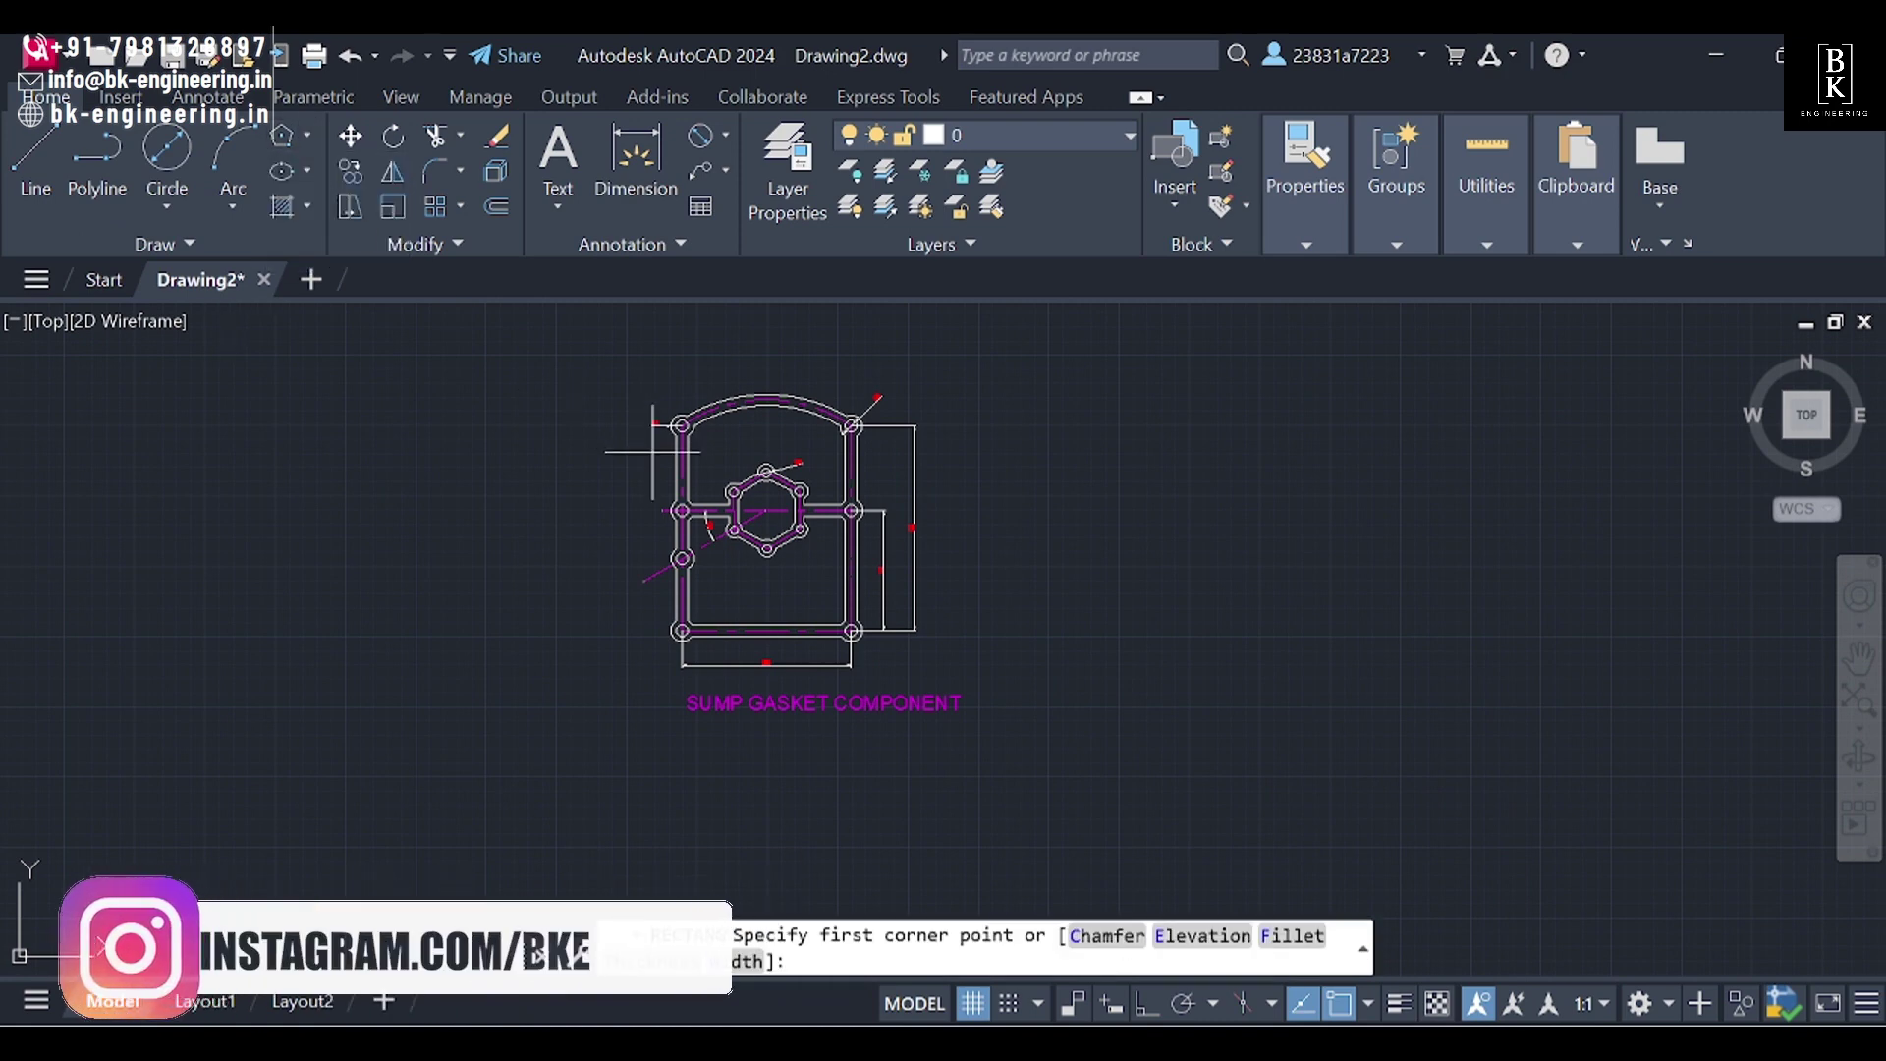
{"action": "left_click", "coordinate": [545, 347]}
{"action": "left_click", "coordinate": [1051, 785]}
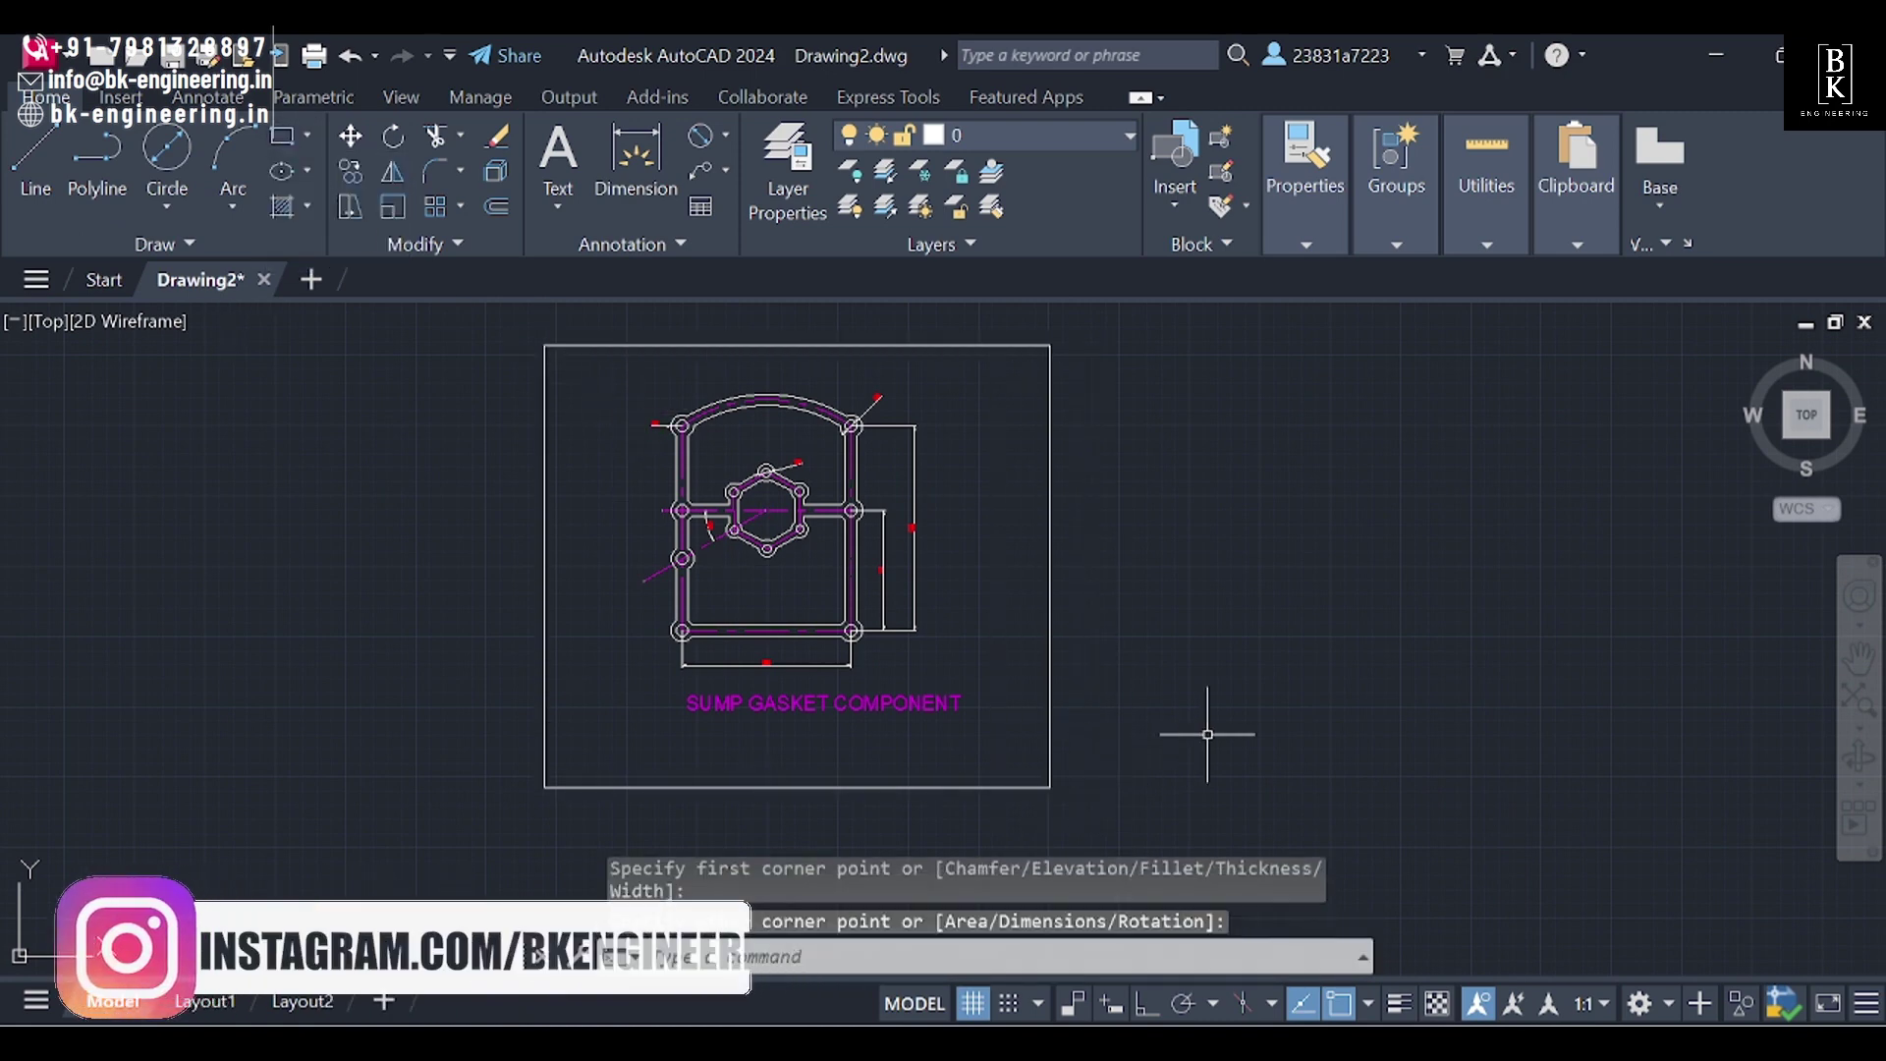
{"action": "scroll", "coordinate": [1288, 758], "scroll_direction": "down", "scroll_amount": 2}
{"action": "mouse_move", "coordinate": [1274, 766]}
{"action": "middle_mouse_down"}
{"action": "mouse_move", "coordinate": [1146, 800]}
{"action": "mouse_move", "coordinate": [610, 771]}
{"action": "mouse_move", "coordinate": [1000, 765]}
{"action": "middle_mouse_up"}
{"action": "scroll", "coordinate": [653, 758], "scroll_direction": "up", "scroll_amount": 2}
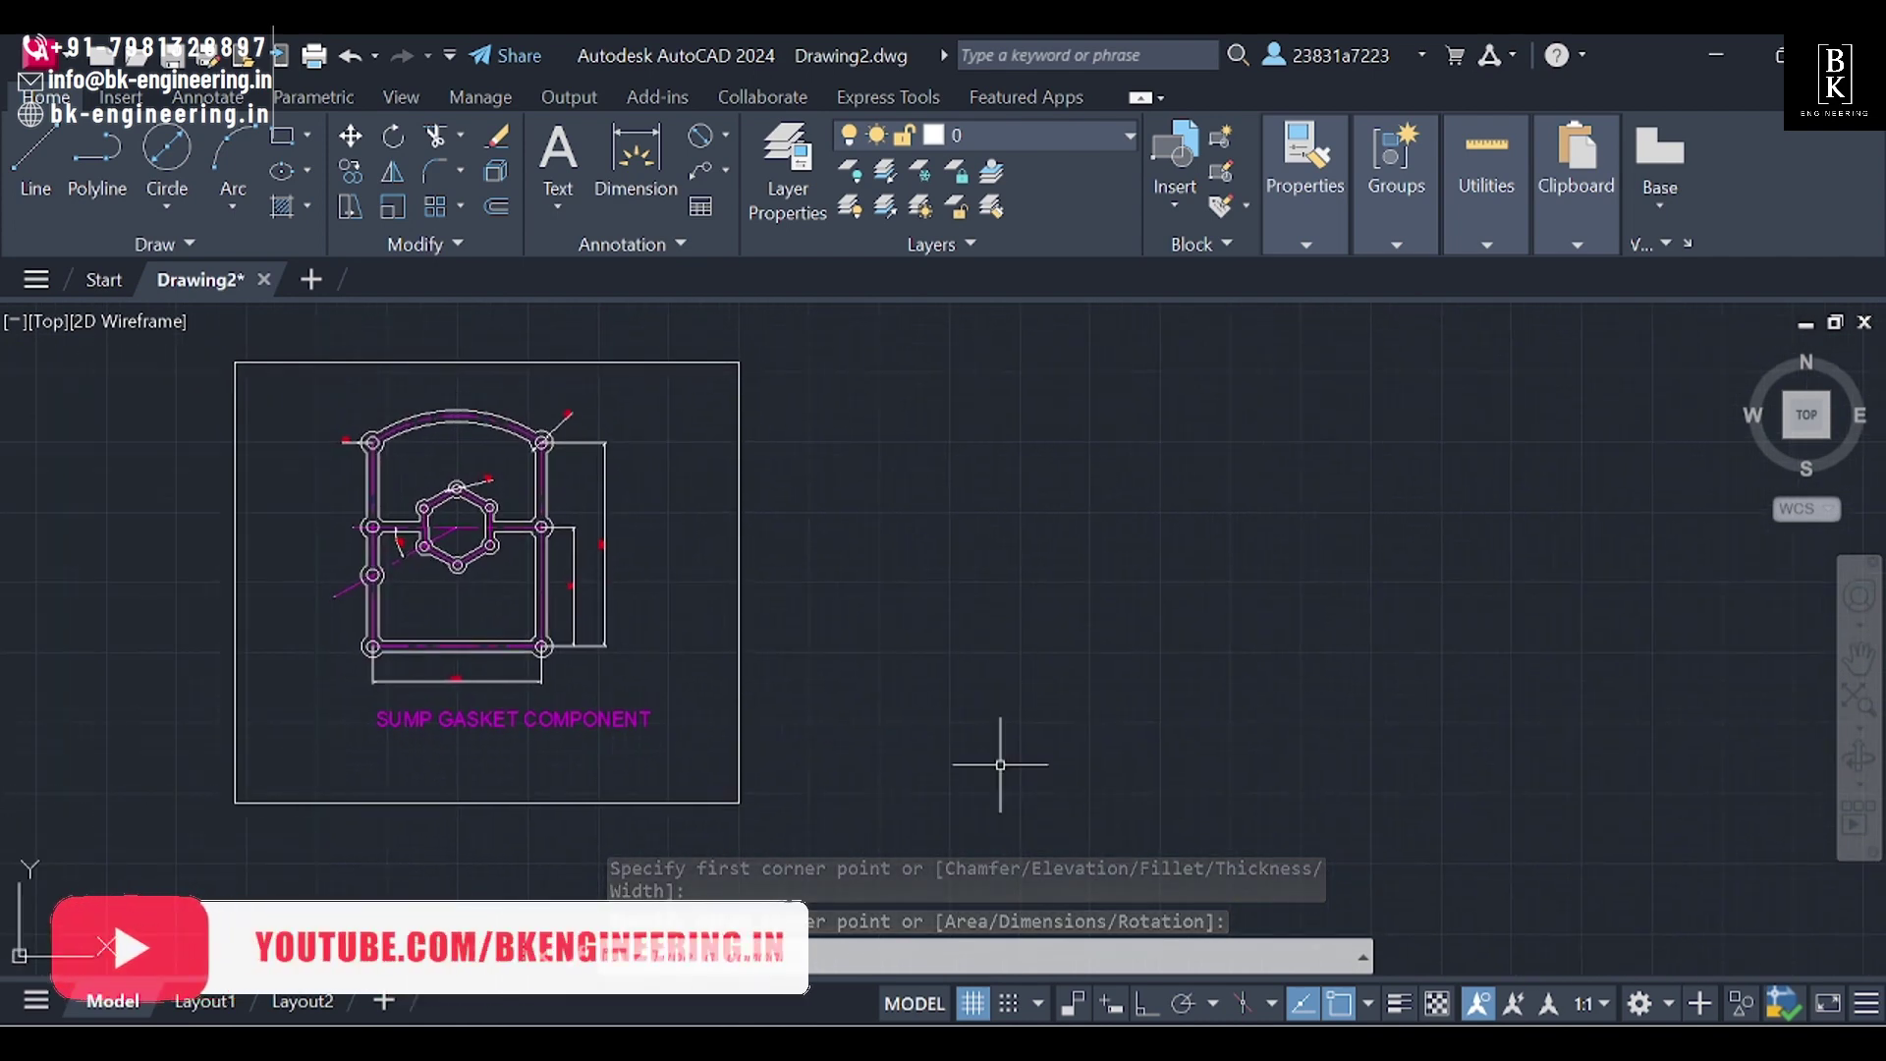